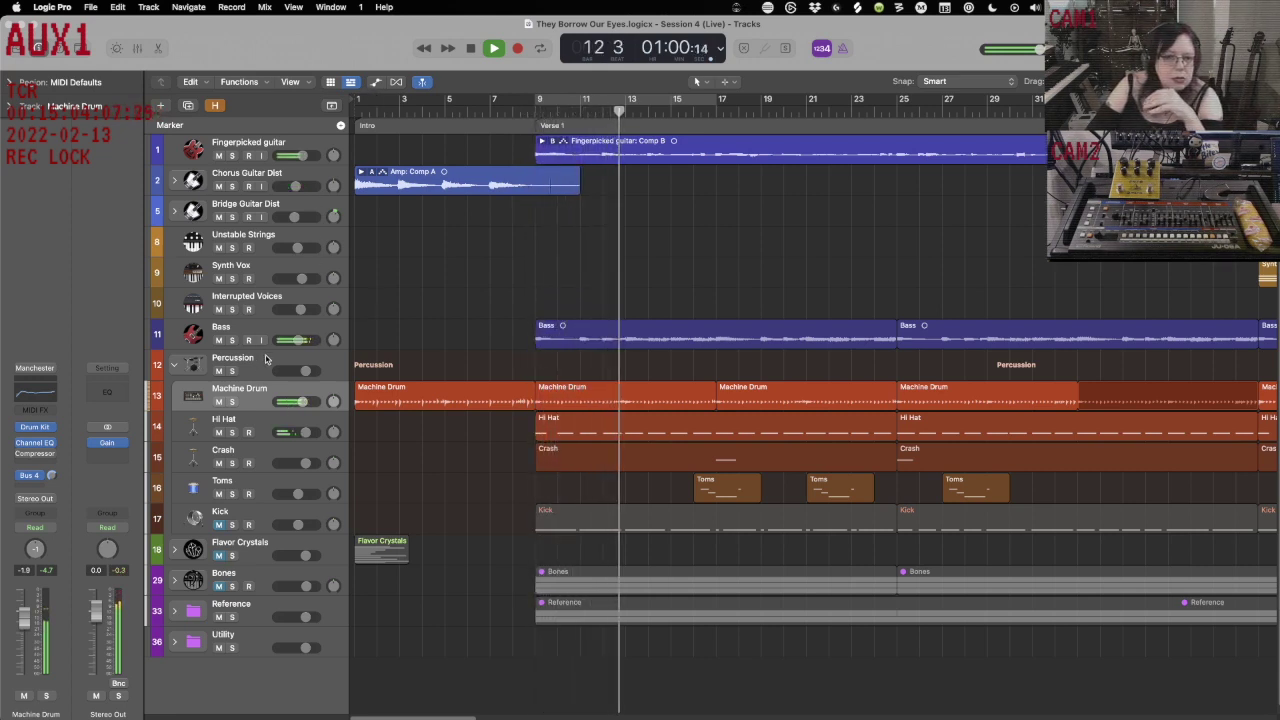
Set the Auto Gain of the Bass track's Compressor to -12 dB and close the plug-in.
{"action": "left_click", "coordinate": [260, 323]}
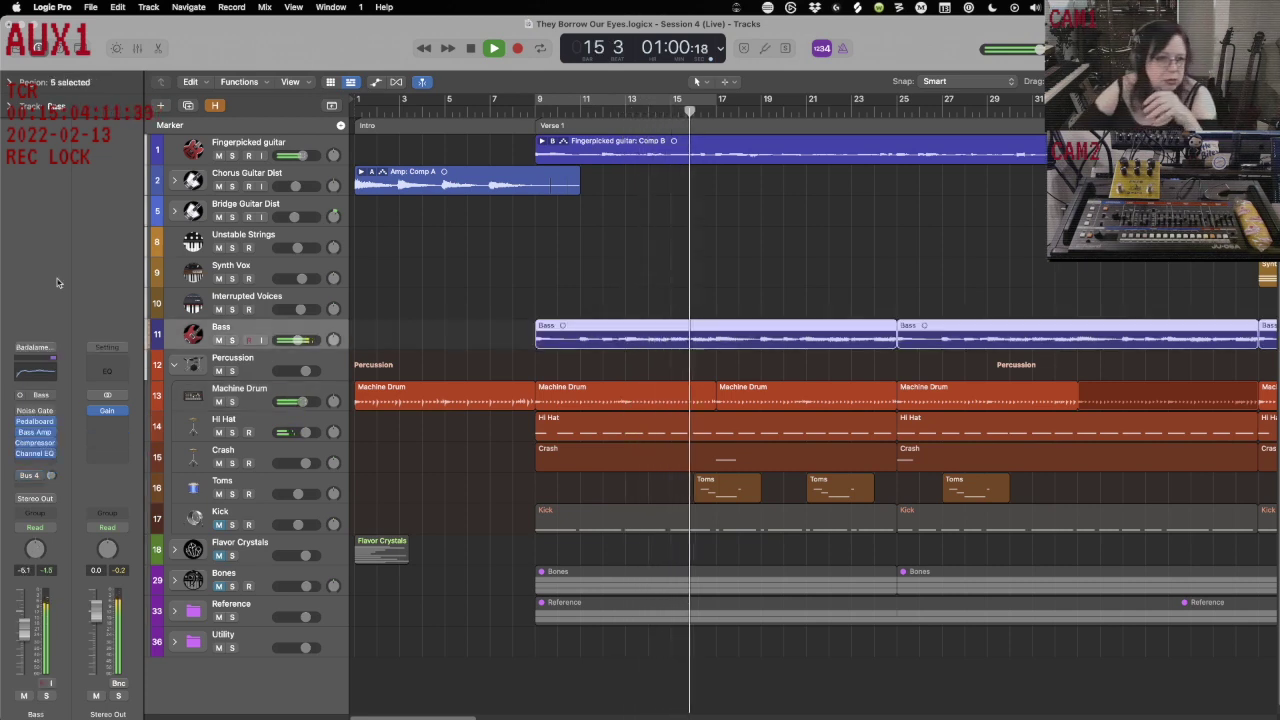
{"action": "left_click", "coordinate": [40, 451]}
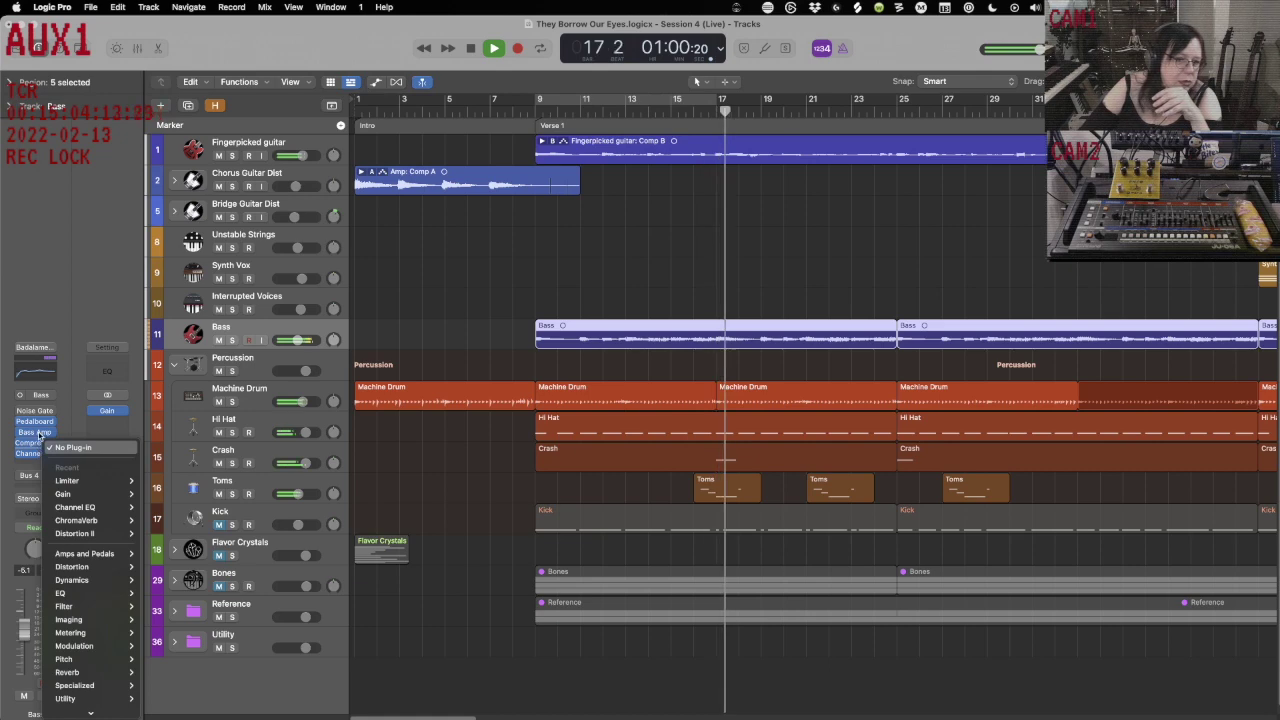
{"action": "left_click", "coordinate": [36, 452]}
{"action": "left_click", "coordinate": [34, 452]}
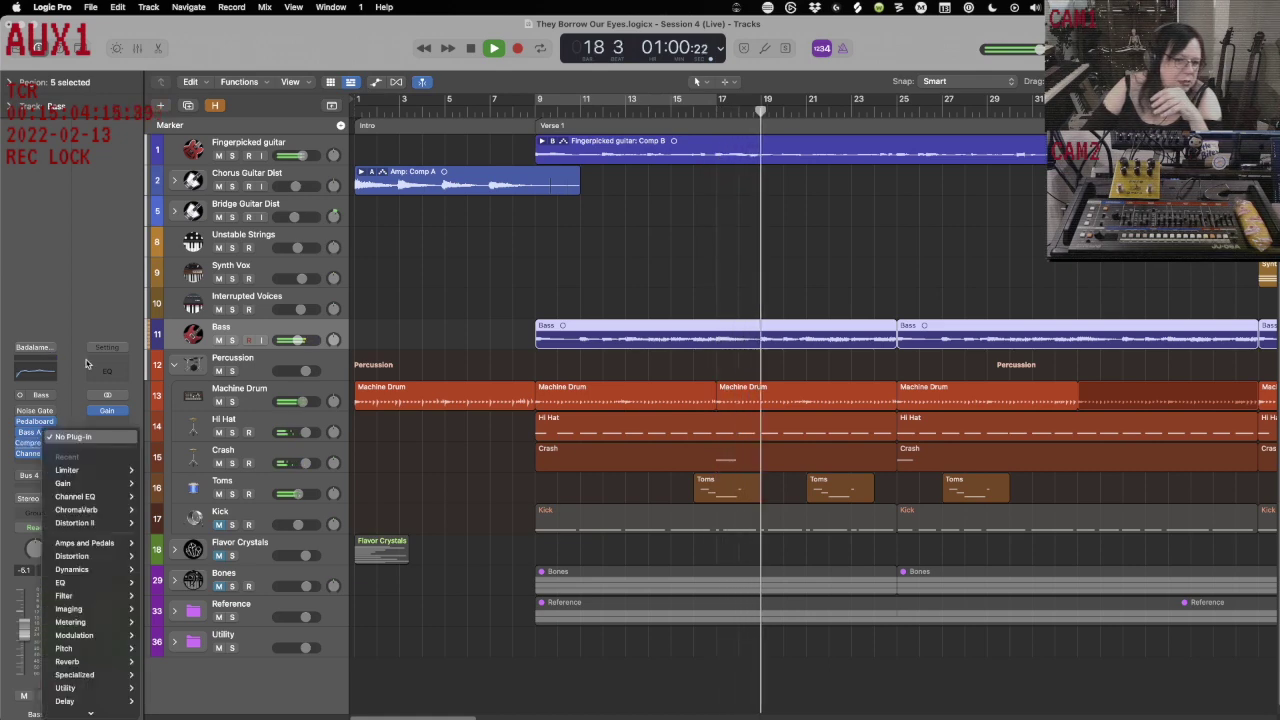
{"action": "left_click", "coordinate": [35, 448]}
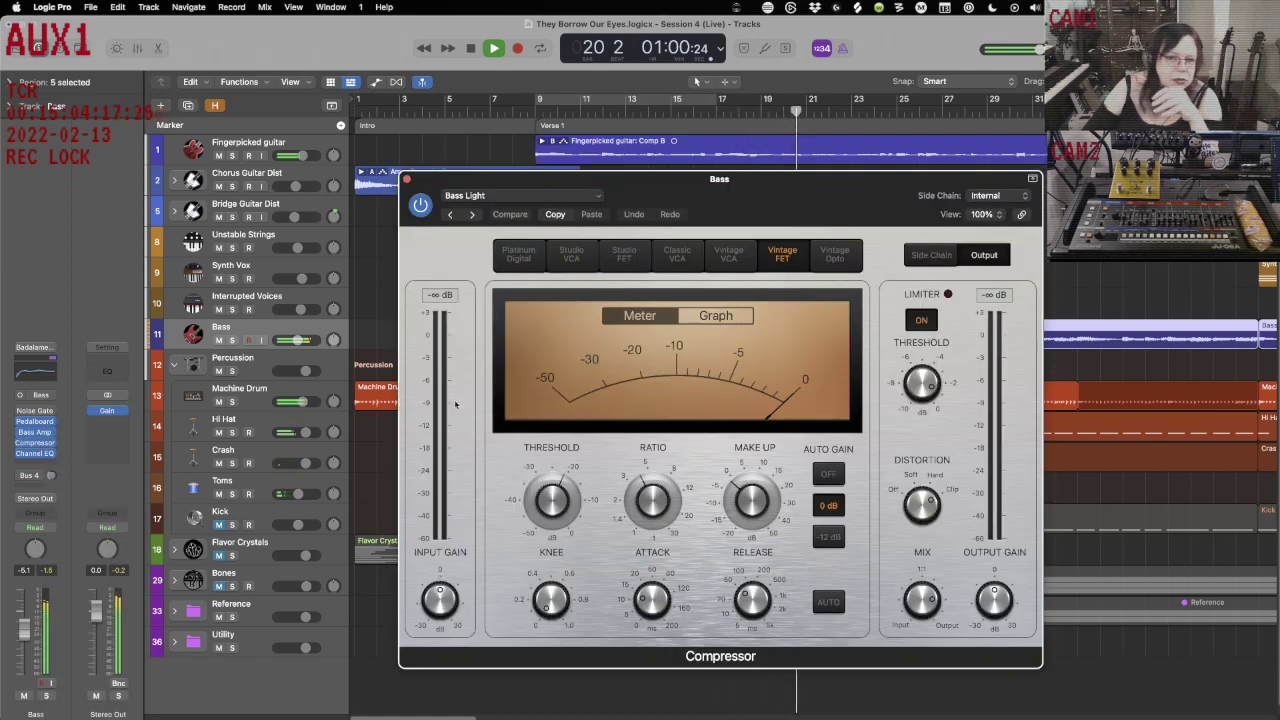
{"action": "left_click", "coordinate": [838, 537]}
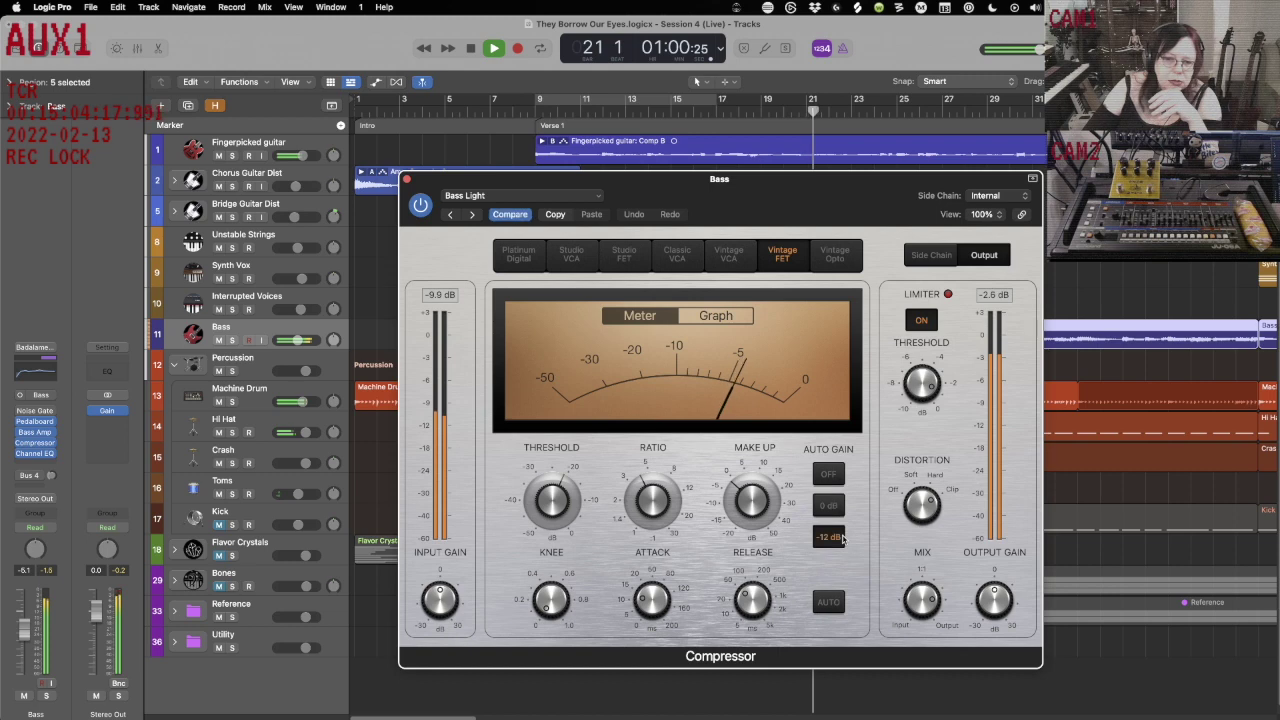
{"action": "left_click", "coordinate": [405, 178]}
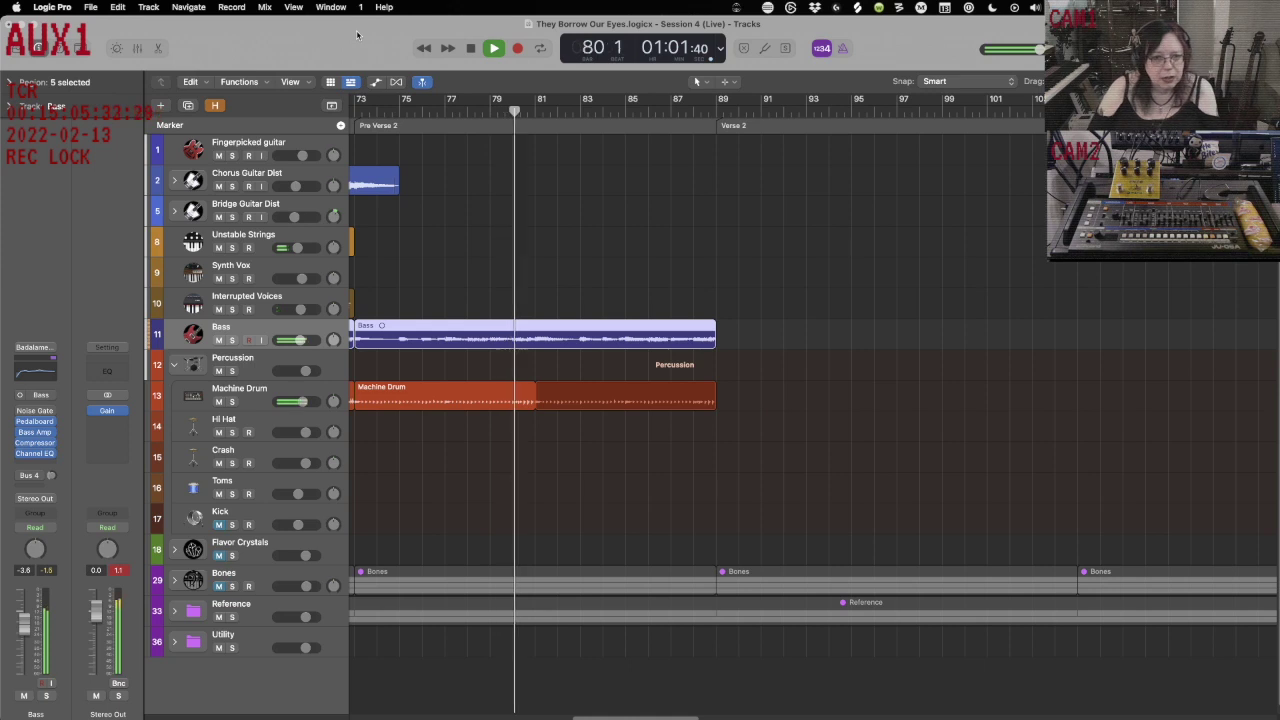
Stop playback and return the playhead to the start of the song.
{"action": "key", "text": "space"}
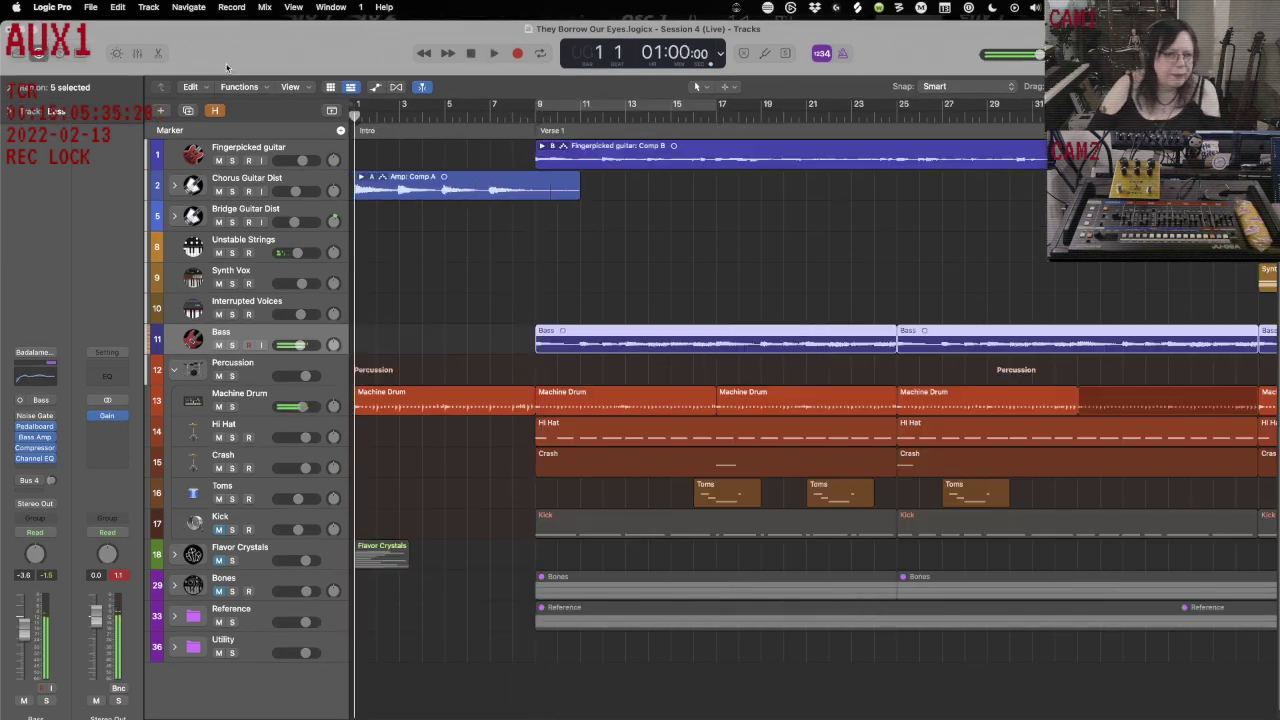
{"action": "key", "text": "alt+super+space"}
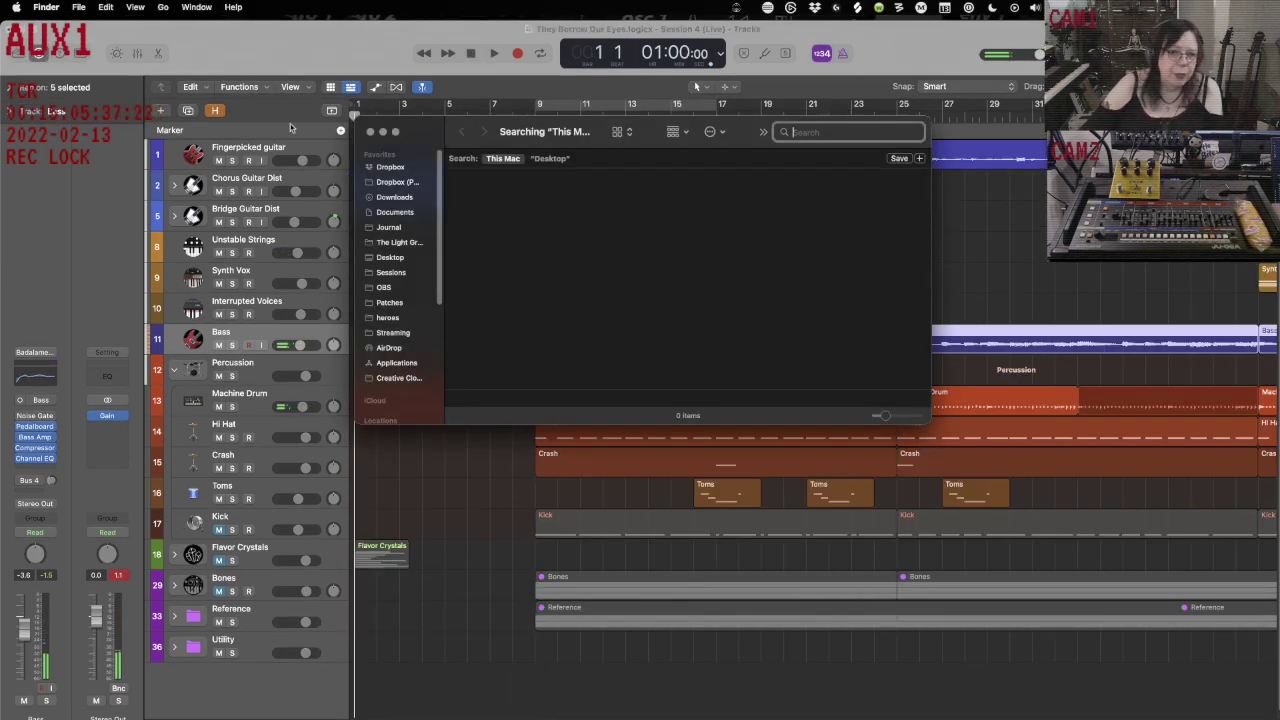
{"action": "left_click", "coordinate": [370, 133]}
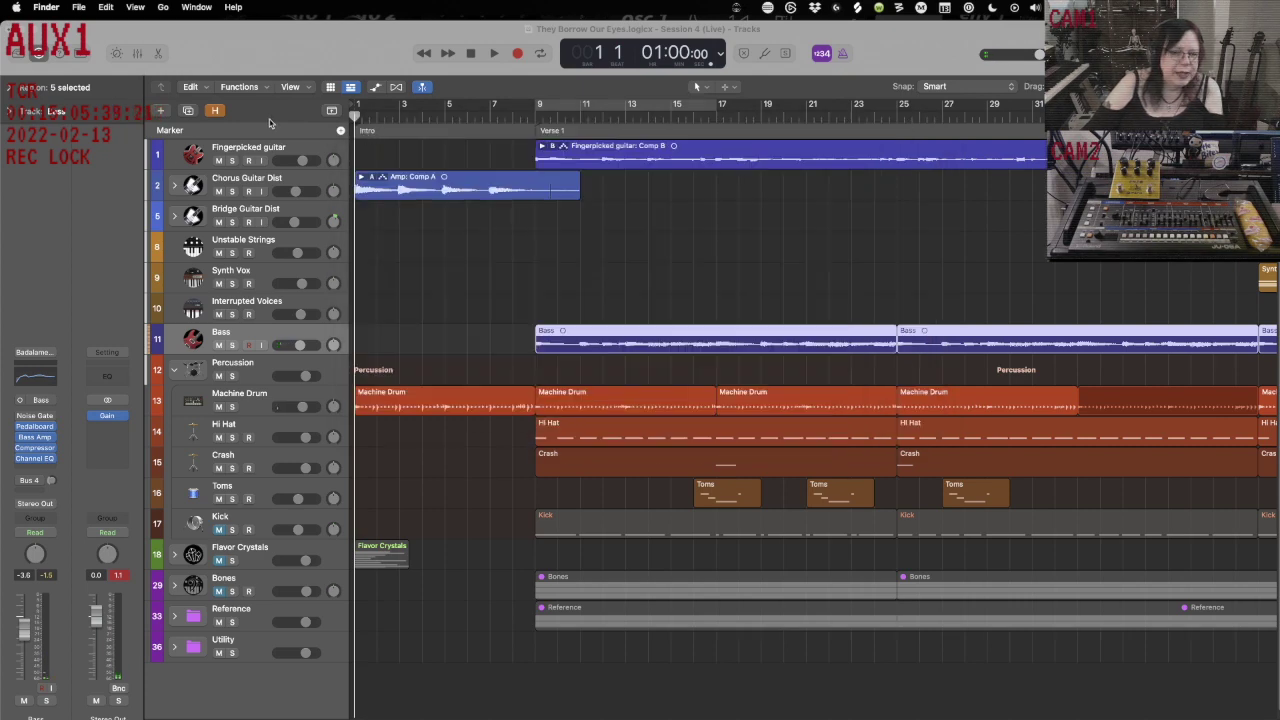
Review the guitar tracks, select Chorus Guitar Dist and look along its regions in the arrangement.
{"action": "left_click", "coordinate": [303, 148]}
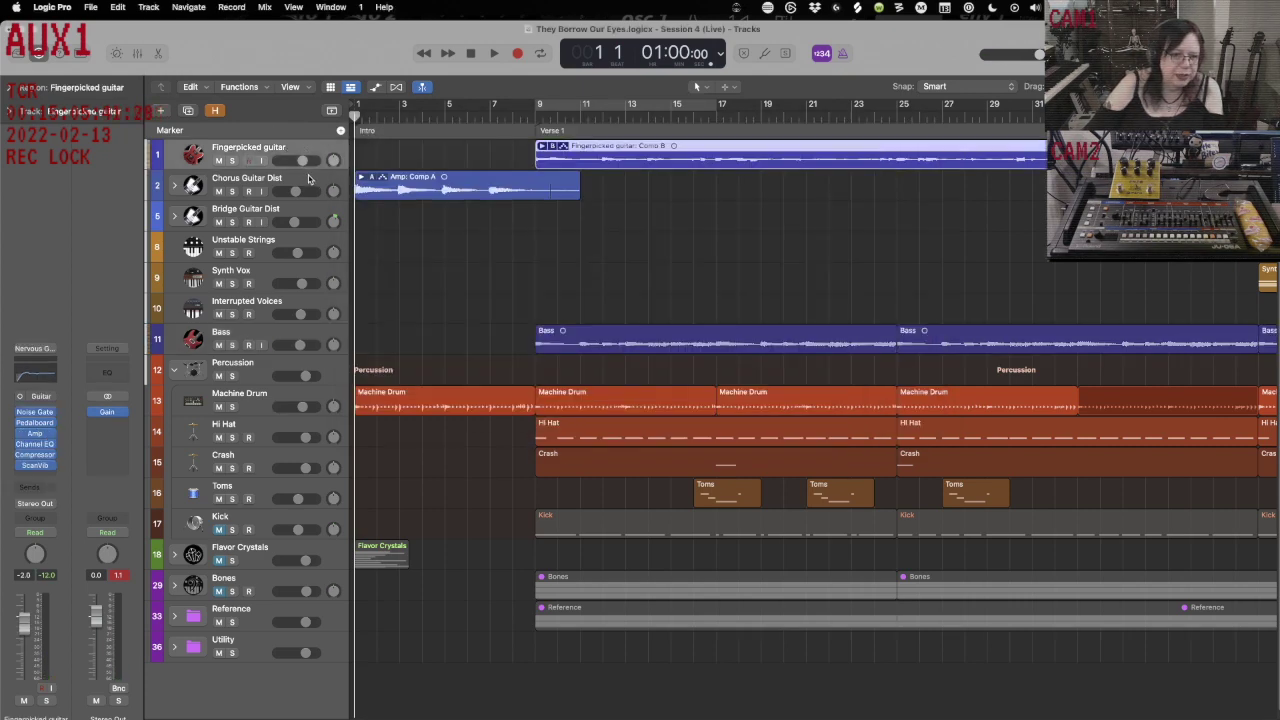
{"action": "left_click", "coordinate": [309, 178], "text": "shift"}
{"action": "left_click", "coordinate": [313, 214]}
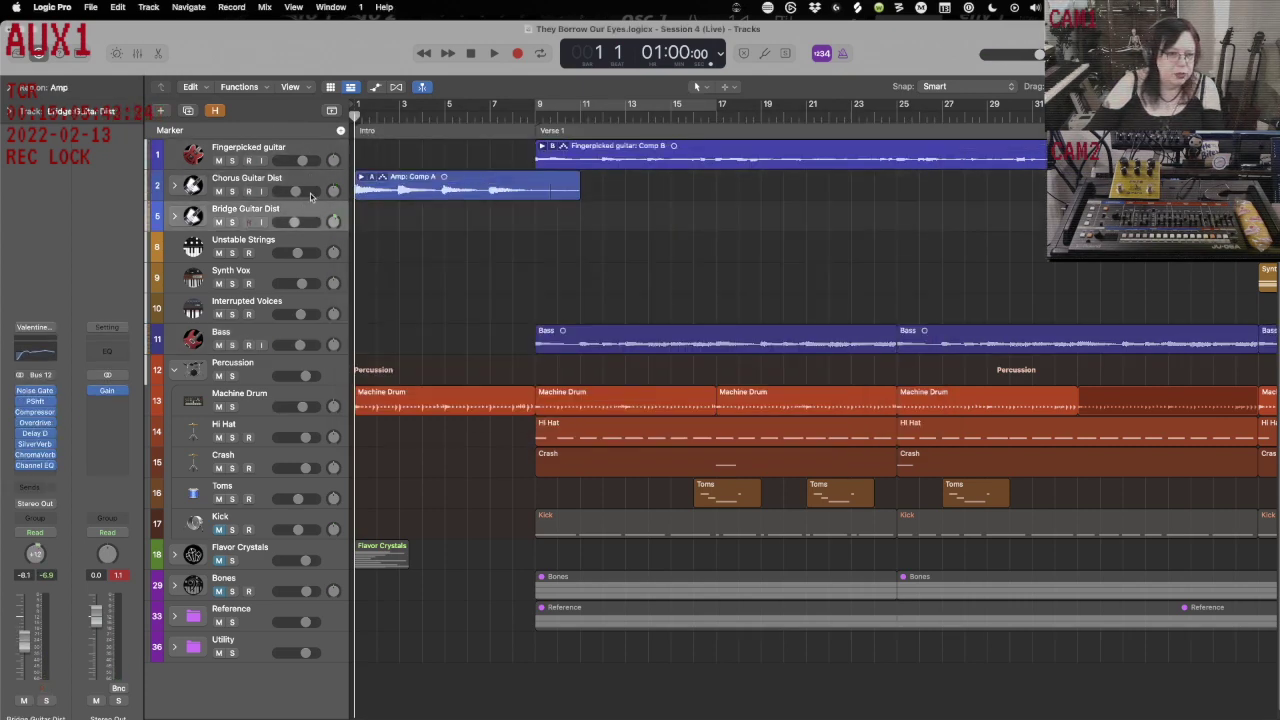
{"action": "left_click", "coordinate": [318, 186]}
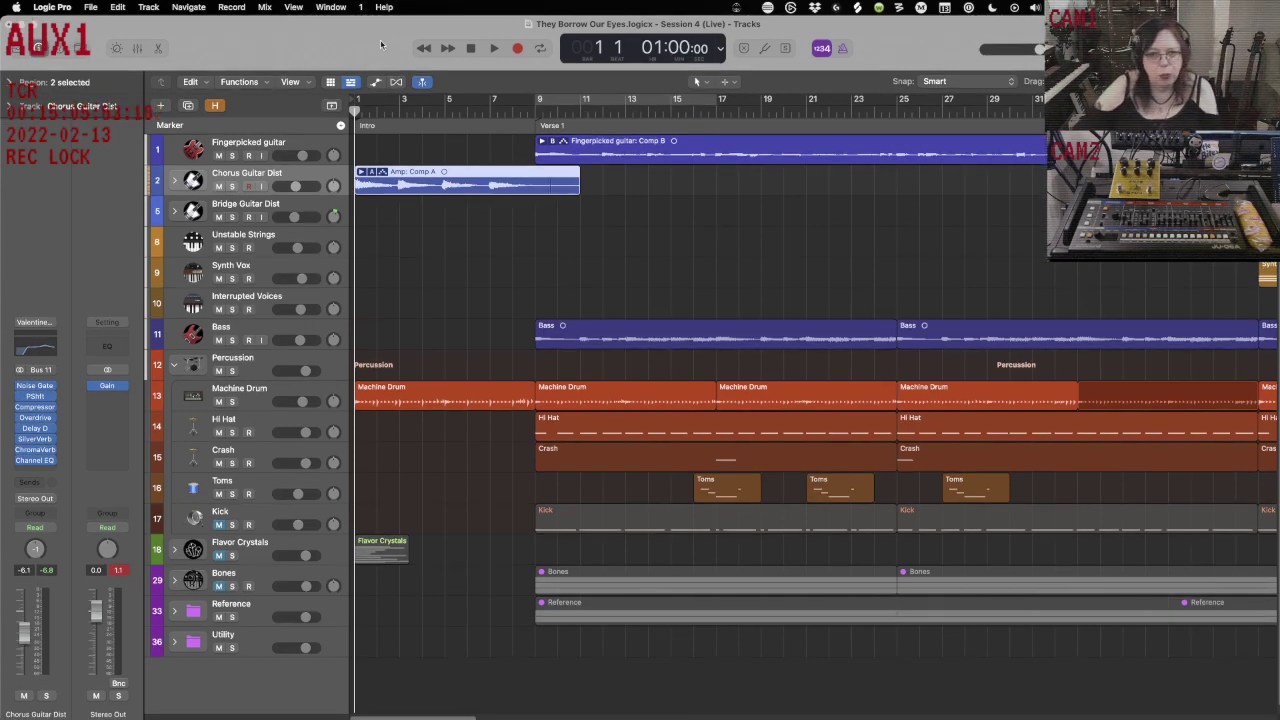
{"action": "key", "text": "Return"}
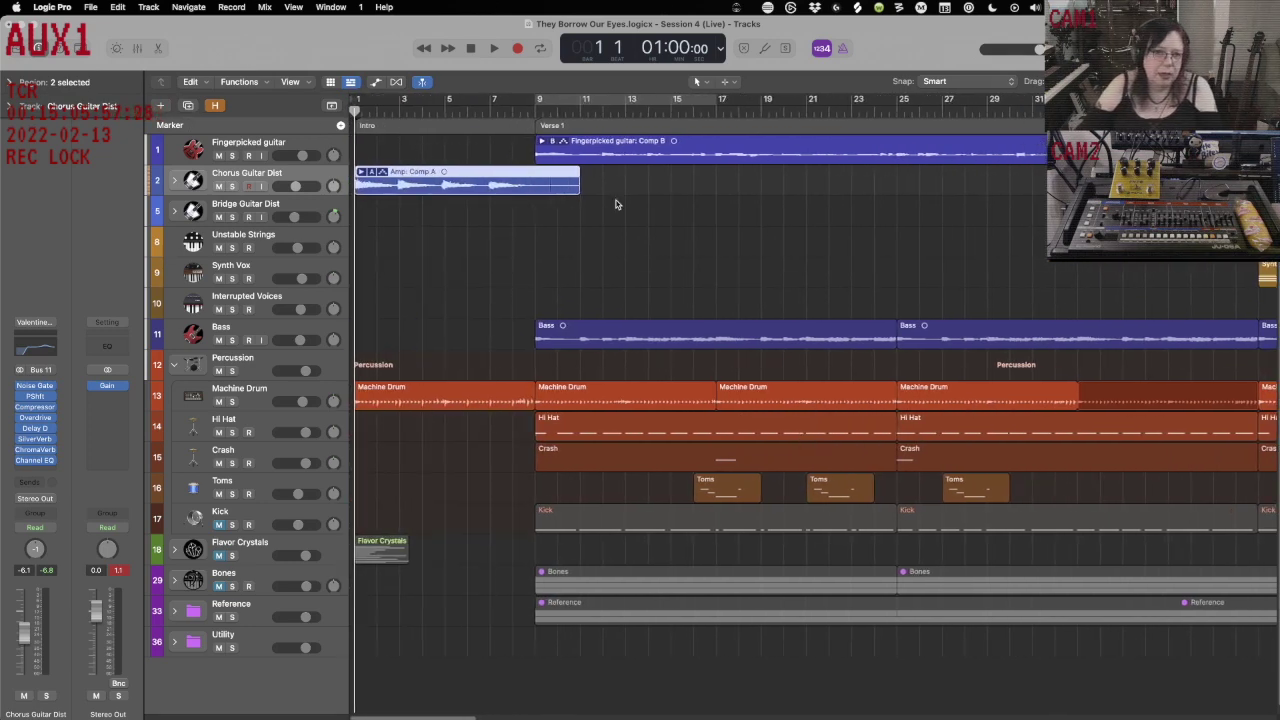
{"action": "scroll", "coordinate": [600, 200], "scroll_direction": "right", "scroll_amount": 15}
{"action": "scroll", "coordinate": [481, 219], "scroll_direction": "left", "scroll_amount": 5}
{"action": "scroll", "coordinate": [481, 219], "scroll_direction": "left", "scroll_amount": 10}
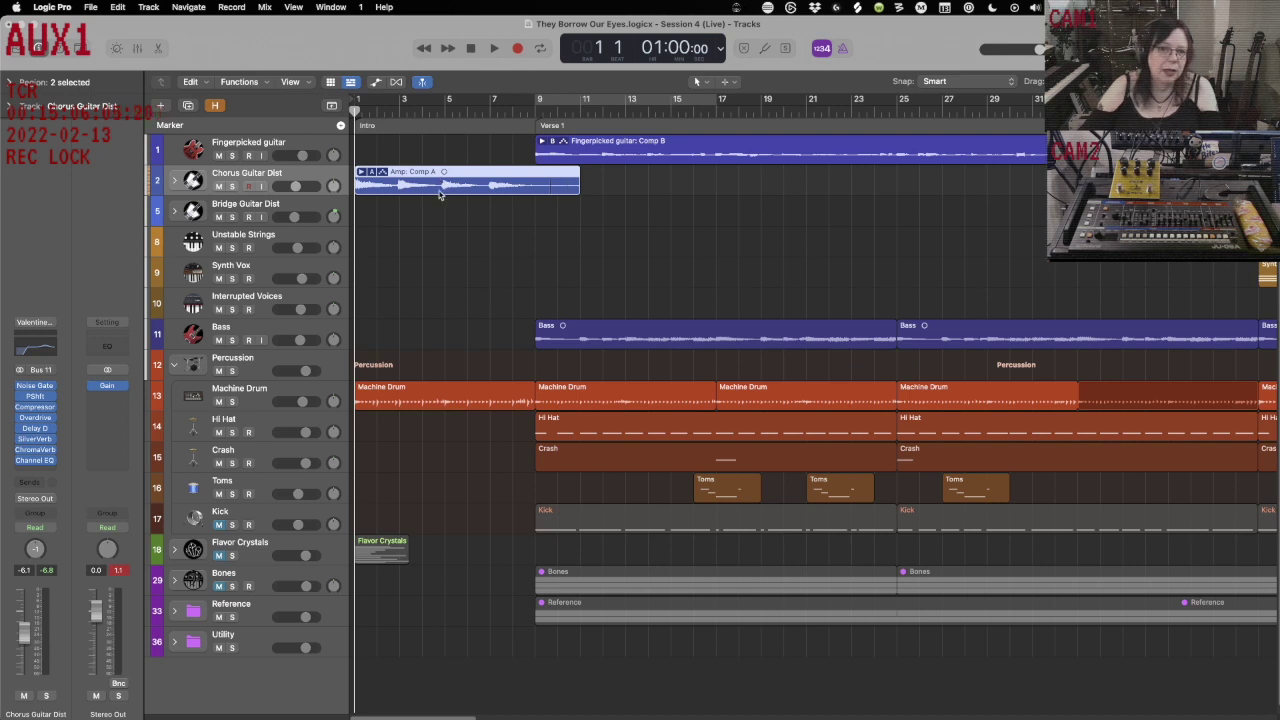
Audition the intro with Chorus Guitar Dist soloed, and unsolo it with the playhead back at the start.
{"action": "left_click", "coordinate": [232, 186]}
{"action": "key", "text": "space"}
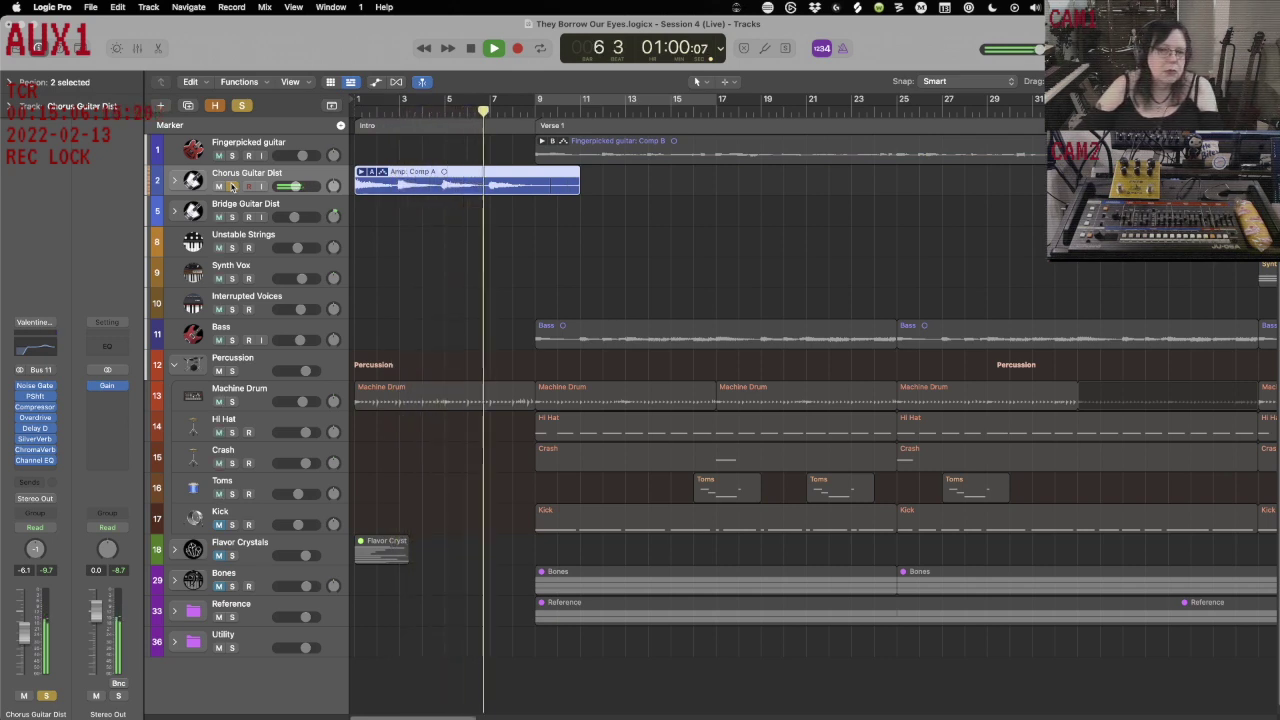
{"action": "key", "text": "space"}
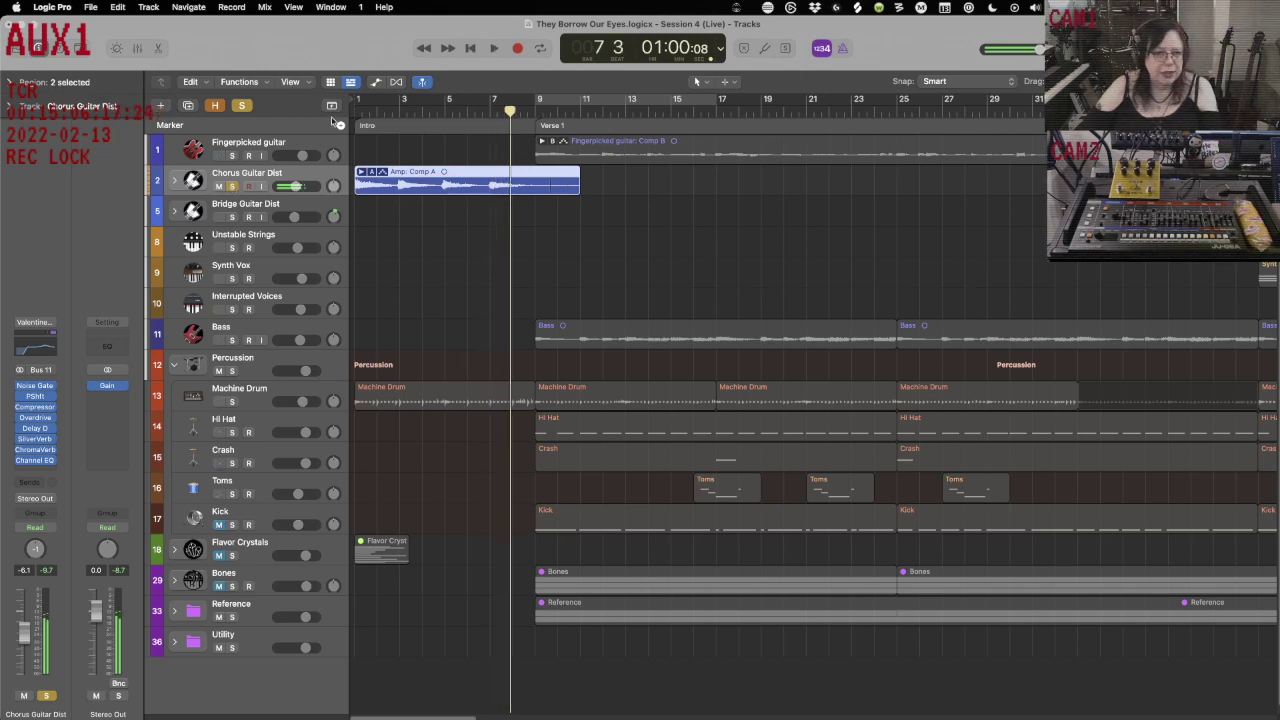
{"action": "key", "text": "s"}
{"action": "key", "text": "Return"}
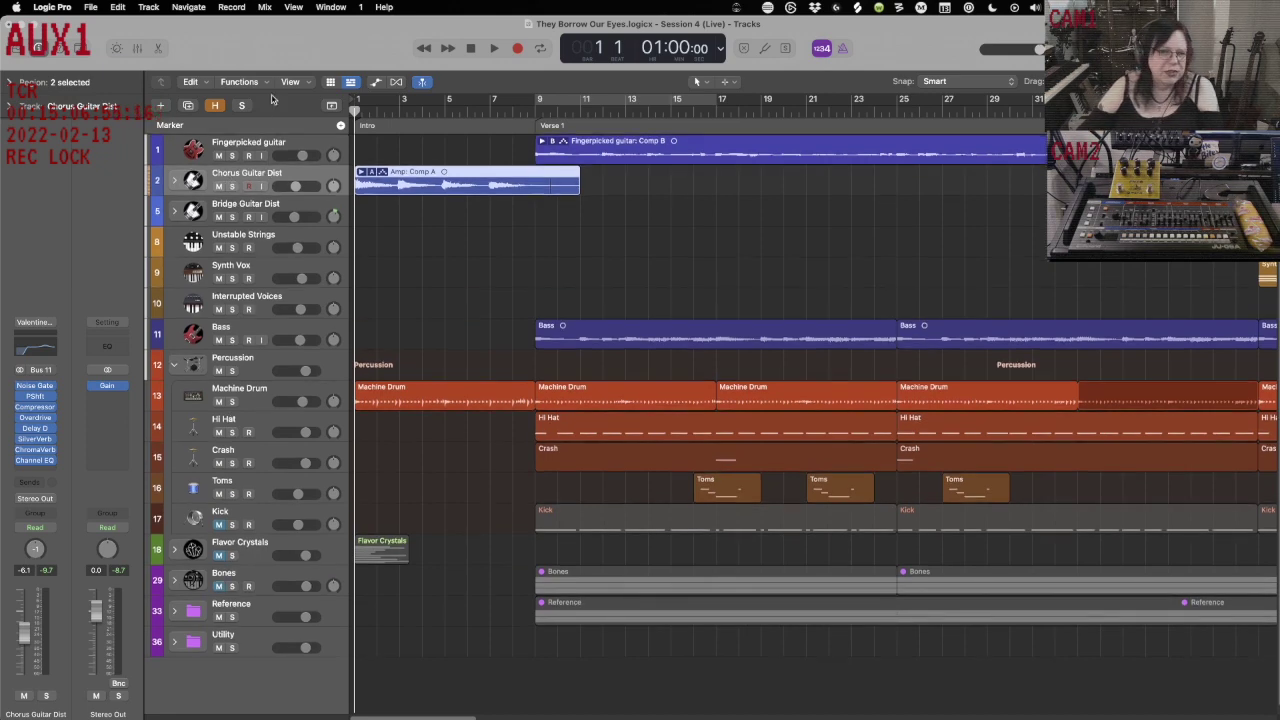
Add a guitar audio track on Input 6 below the expanded Chorus Guitar Dist stack and copy the intro Amp region onto it.
{"action": "left_click", "coordinate": [175, 181]}
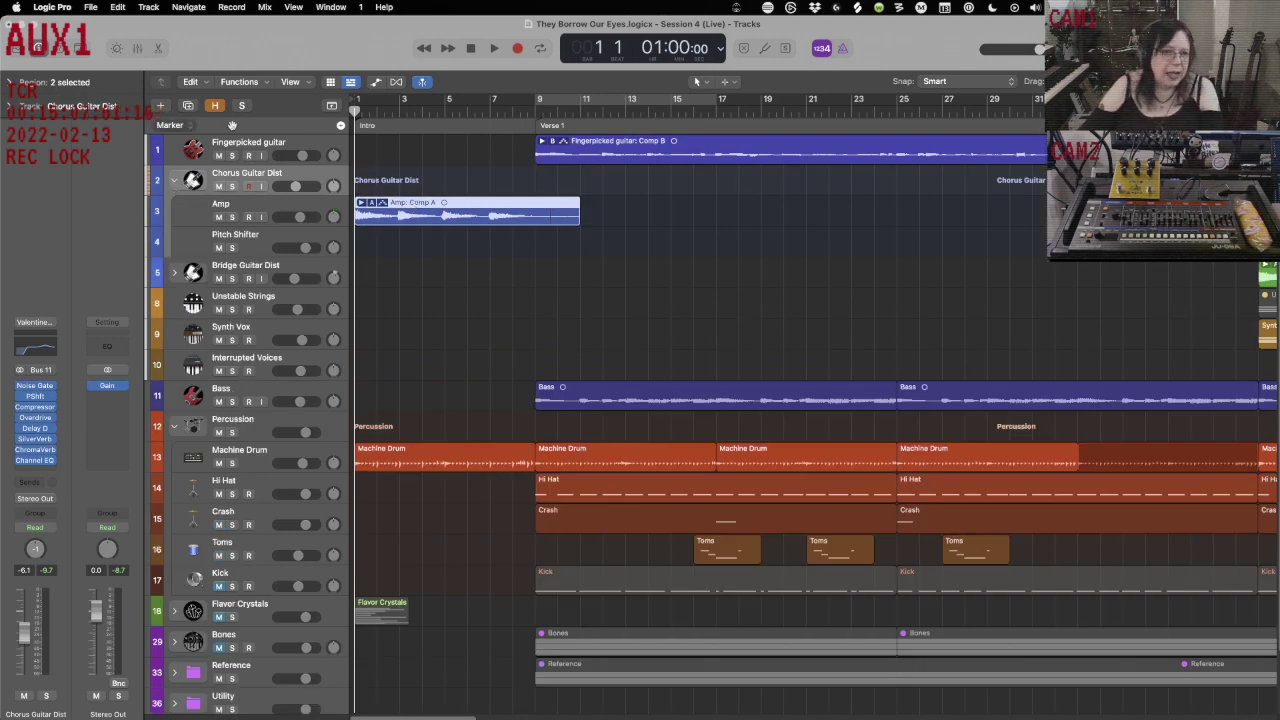
{"action": "left_click", "coordinate": [163, 104]}
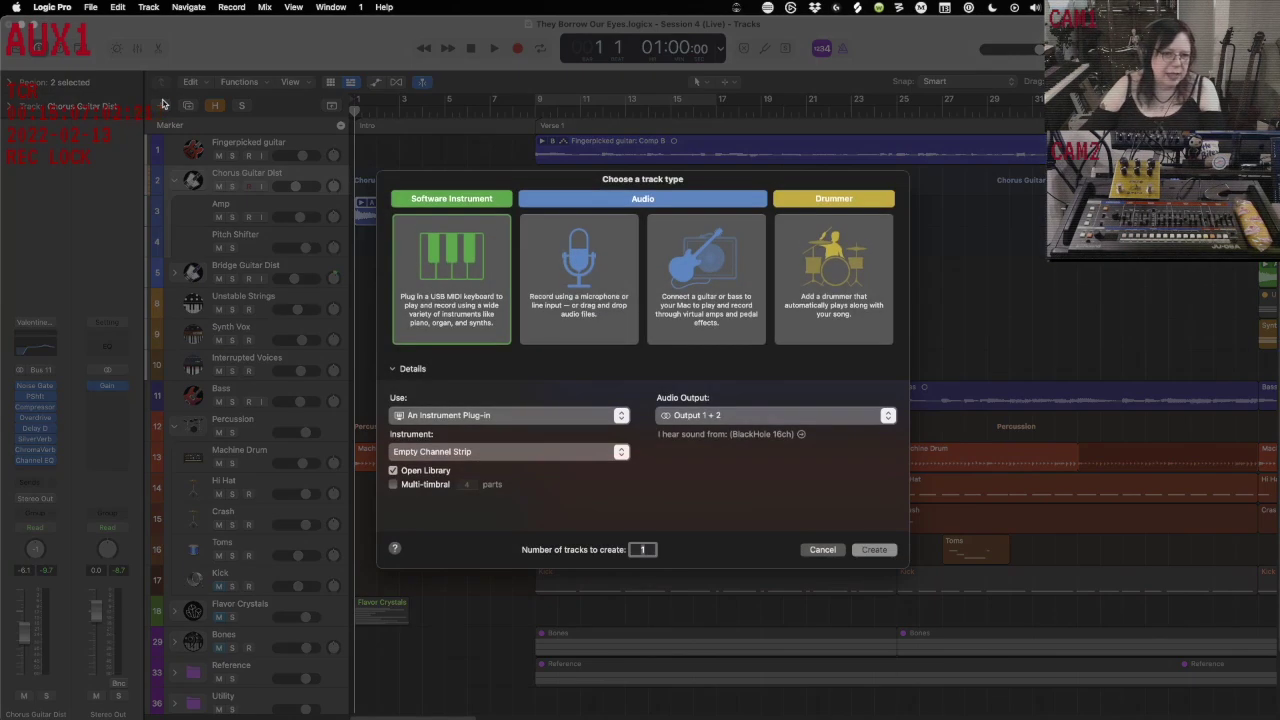
{"action": "left_click", "coordinate": [670, 275]}
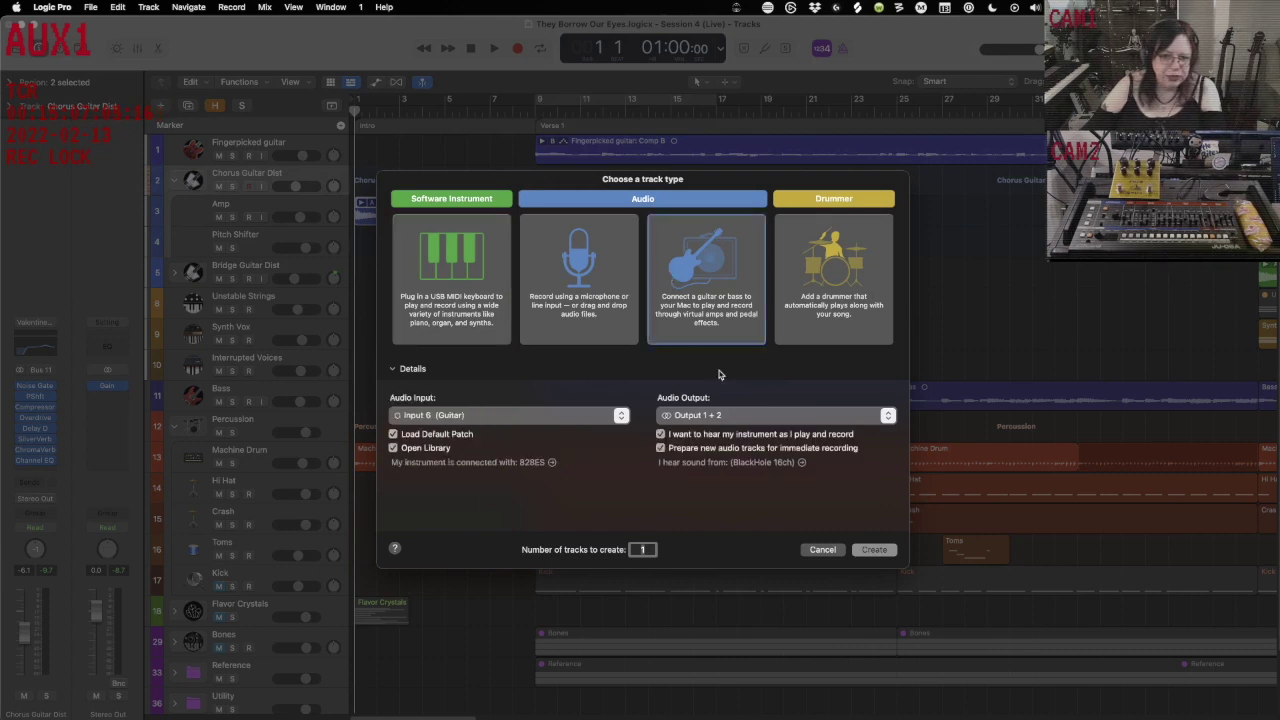
{"action": "left_click", "coordinate": [876, 550]}
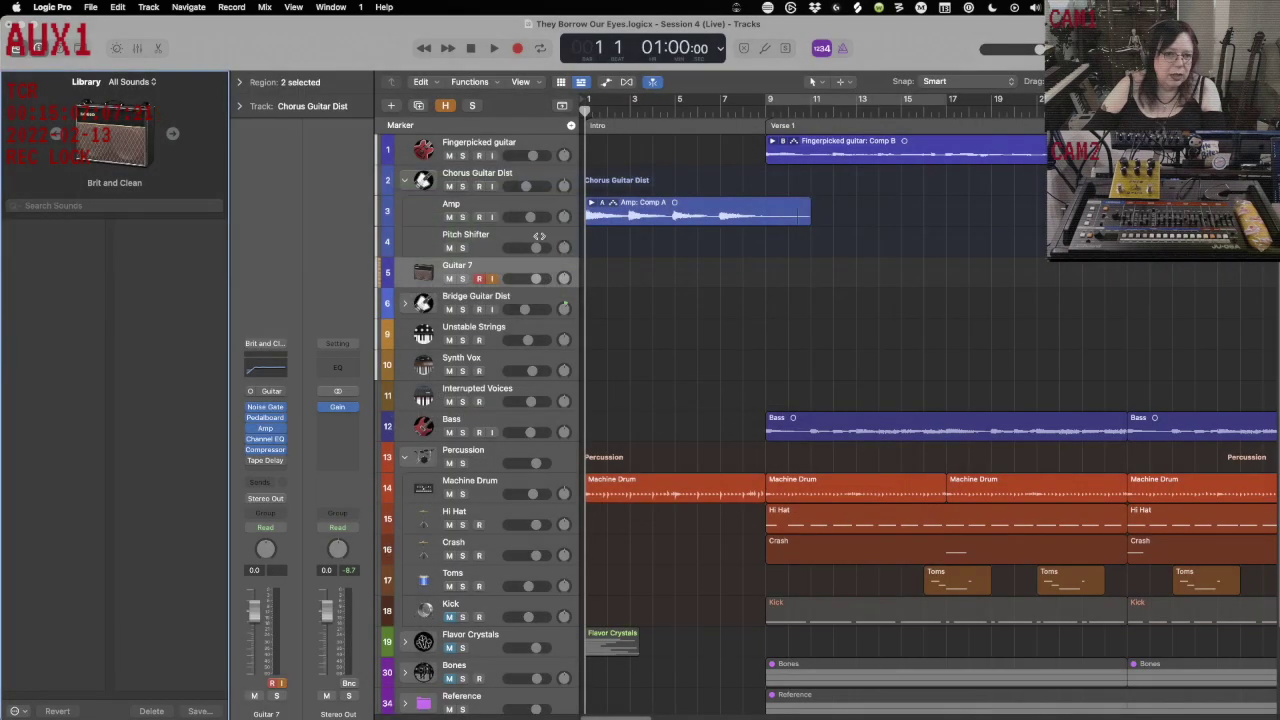
{"action": "left_click", "coordinate": [617, 213]}
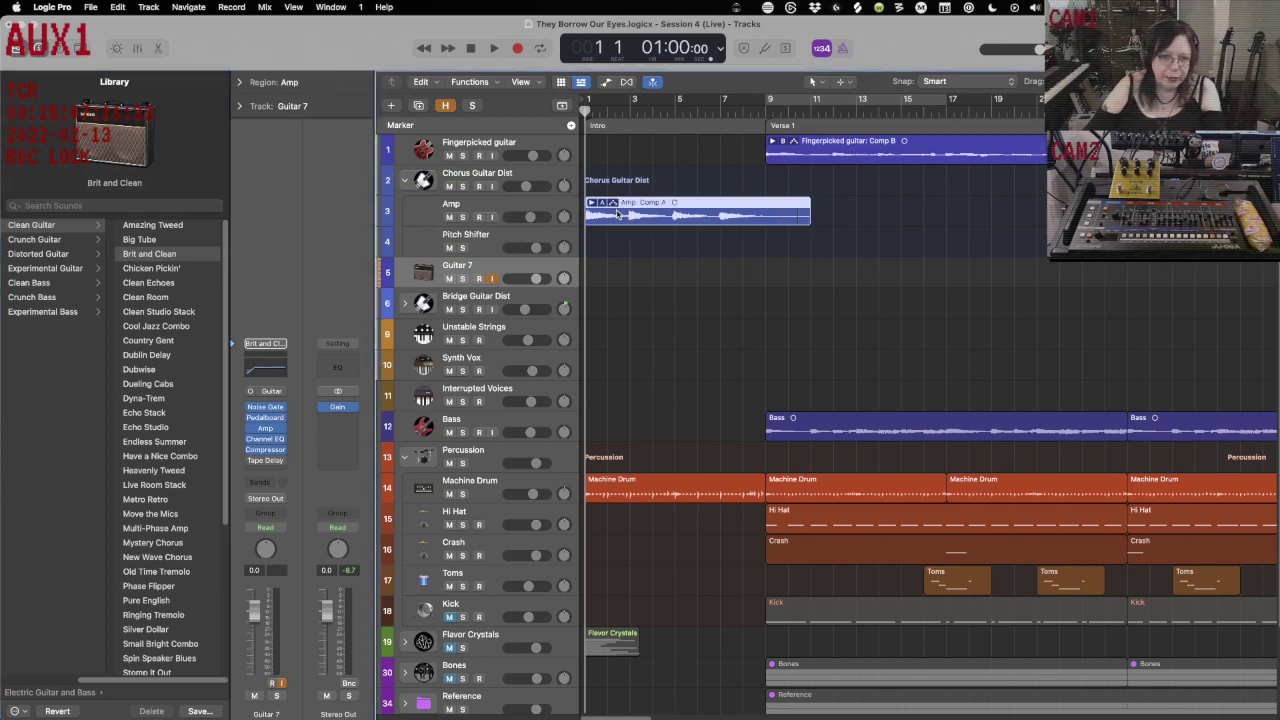
{"action": "key", "text": "super+v"}
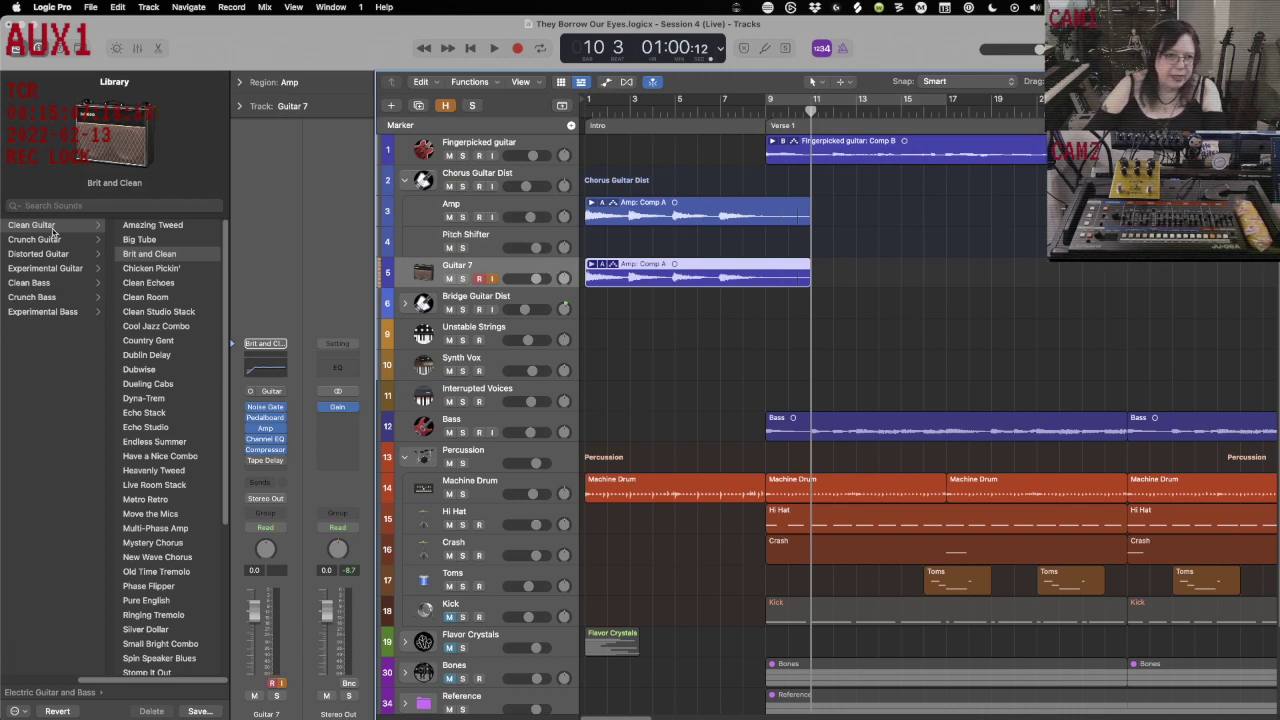
Load the Valentine Guitar user patch onto the new guitar track.
{"action": "scroll", "coordinate": [54, 234], "scroll_direction": "left", "scroll_amount": 3}
{"action": "left_click", "coordinate": [120, 257]}
{"action": "left_click", "coordinate": [176, 485]}
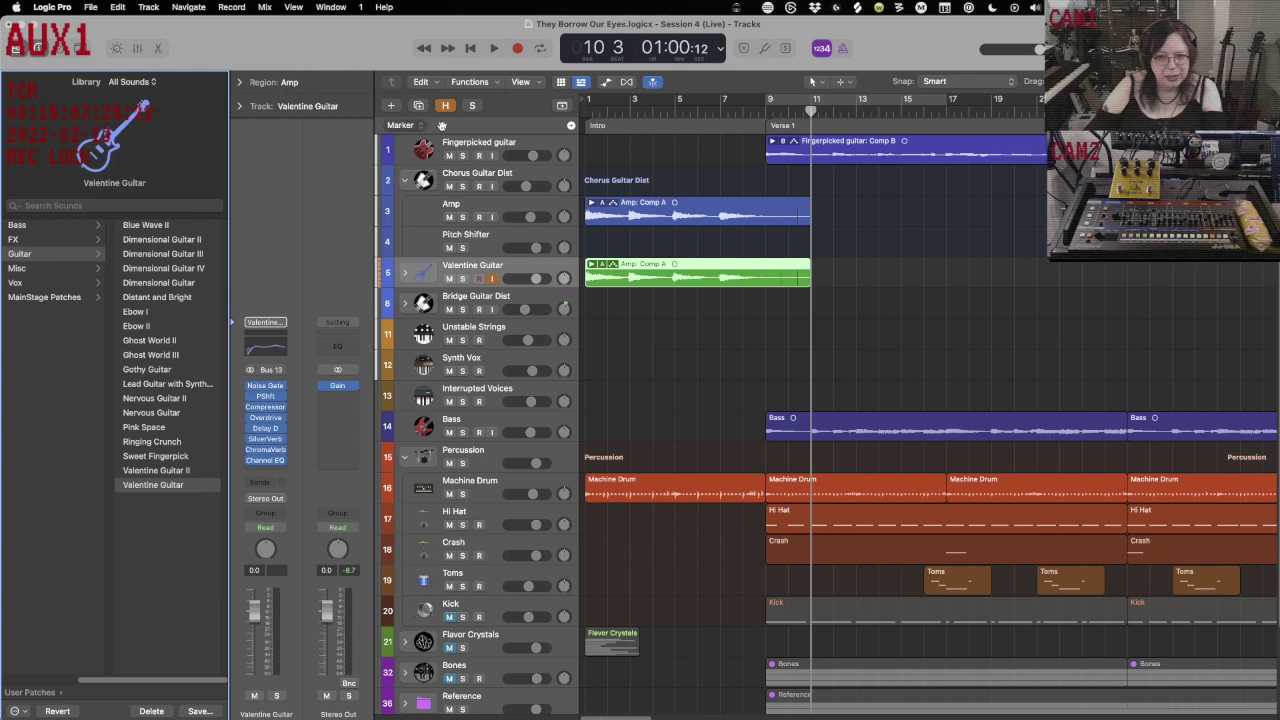
Solo the Valentine Guitar track, play the intro from the start and expand the track's stack.
{"action": "key", "text": "Return"}
{"action": "key", "text": "space"}
{"action": "key", "text": "space"}
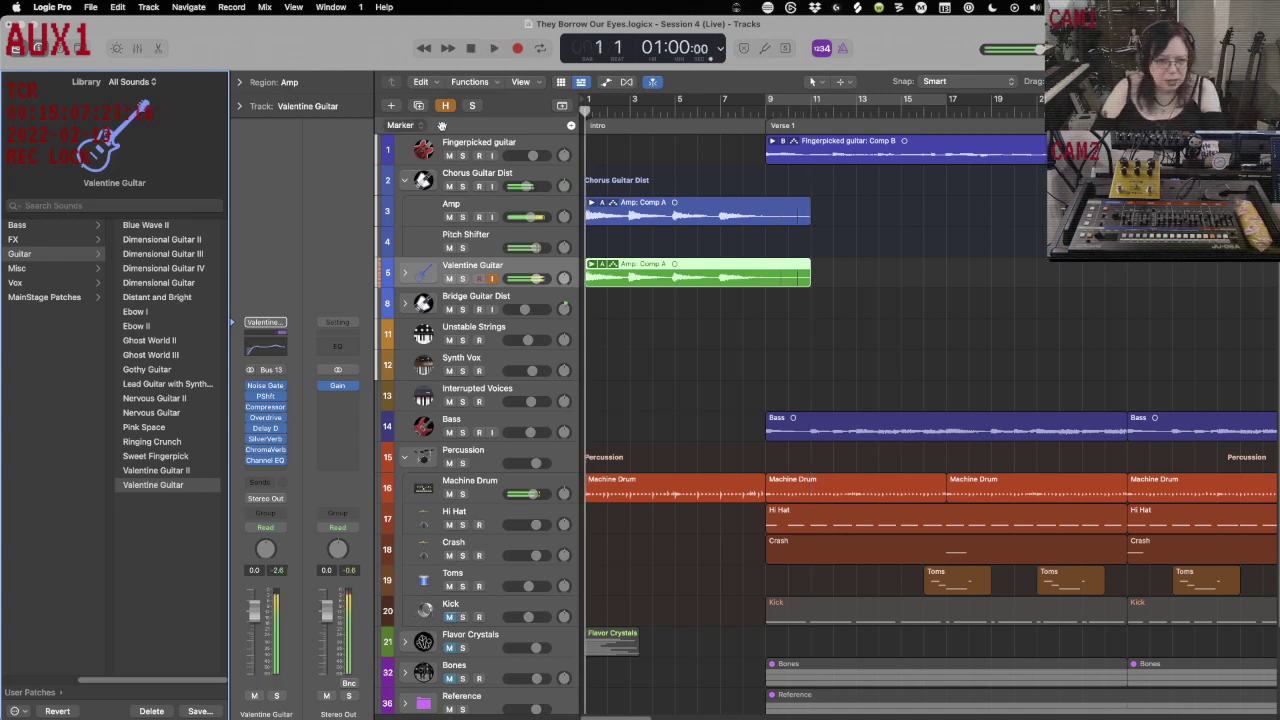
{"action": "key", "text": "s"}
{"action": "key", "text": "space"}
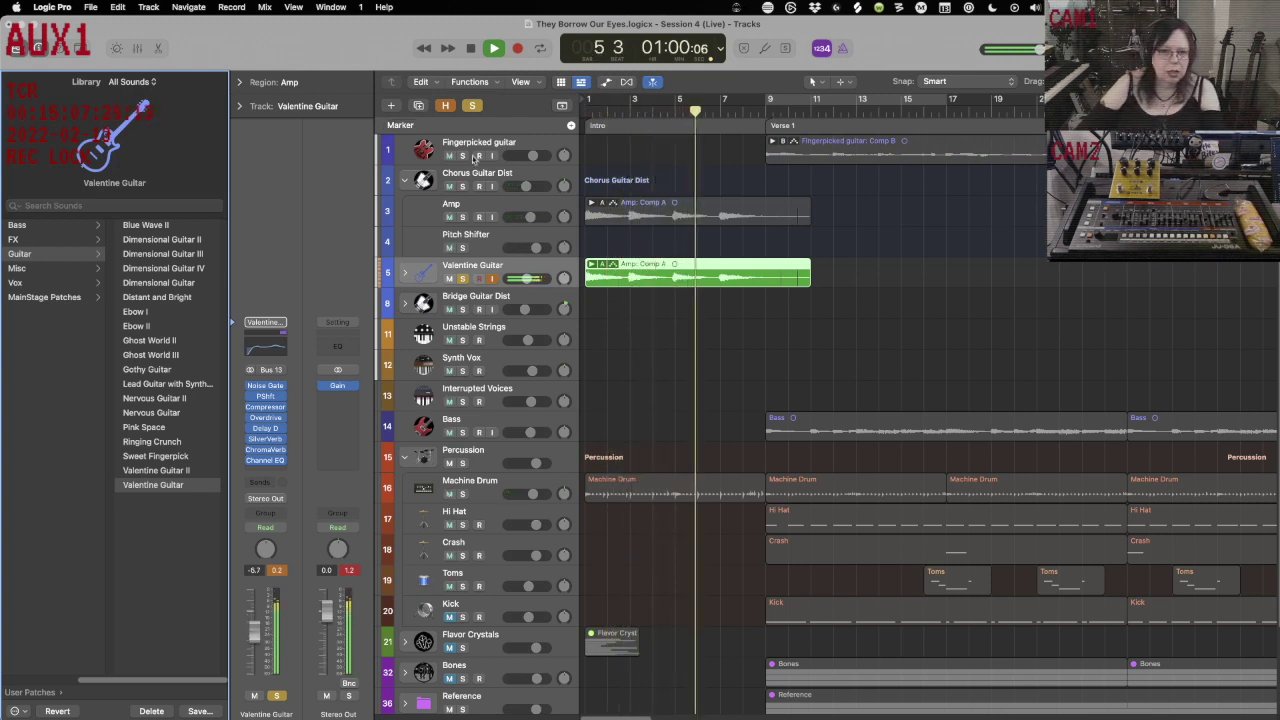
{"action": "left_click", "coordinate": [404, 272]}
{"action": "key", "text": "space"}
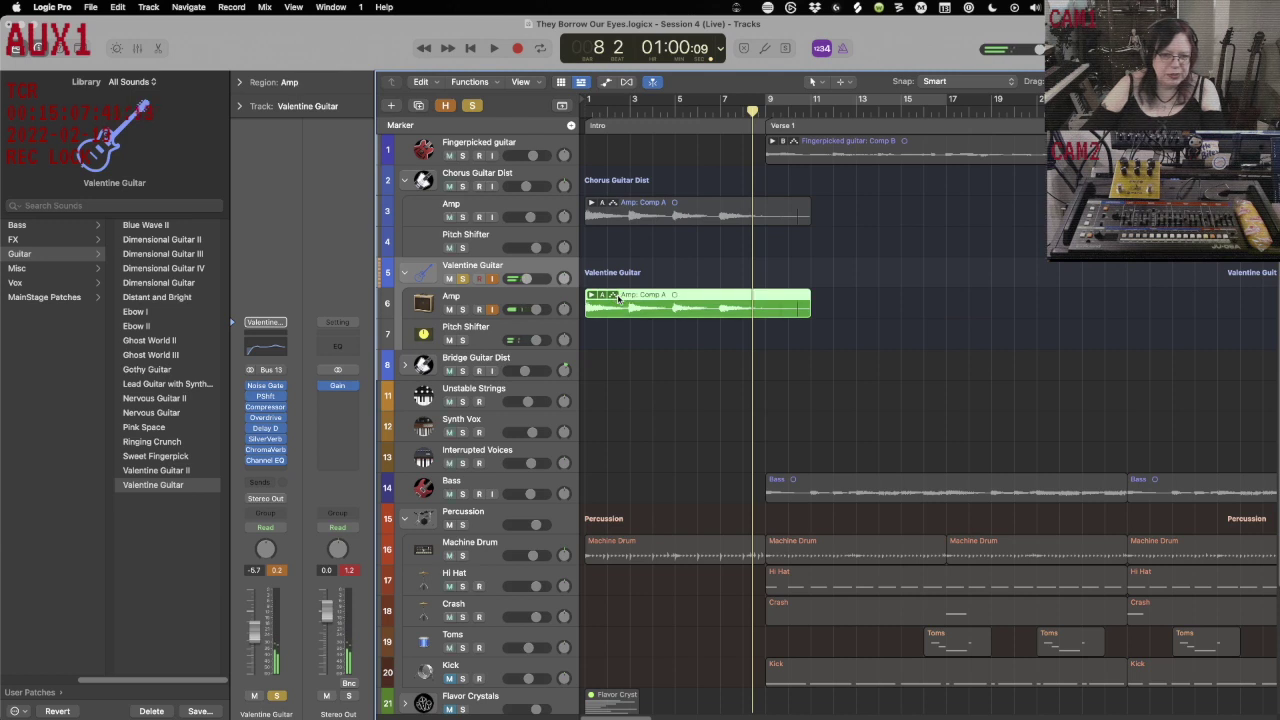
Examine the region and track parameters of the Valentine Guitar stack and its Amp track.
{"action": "left_click", "coordinate": [238, 85]}
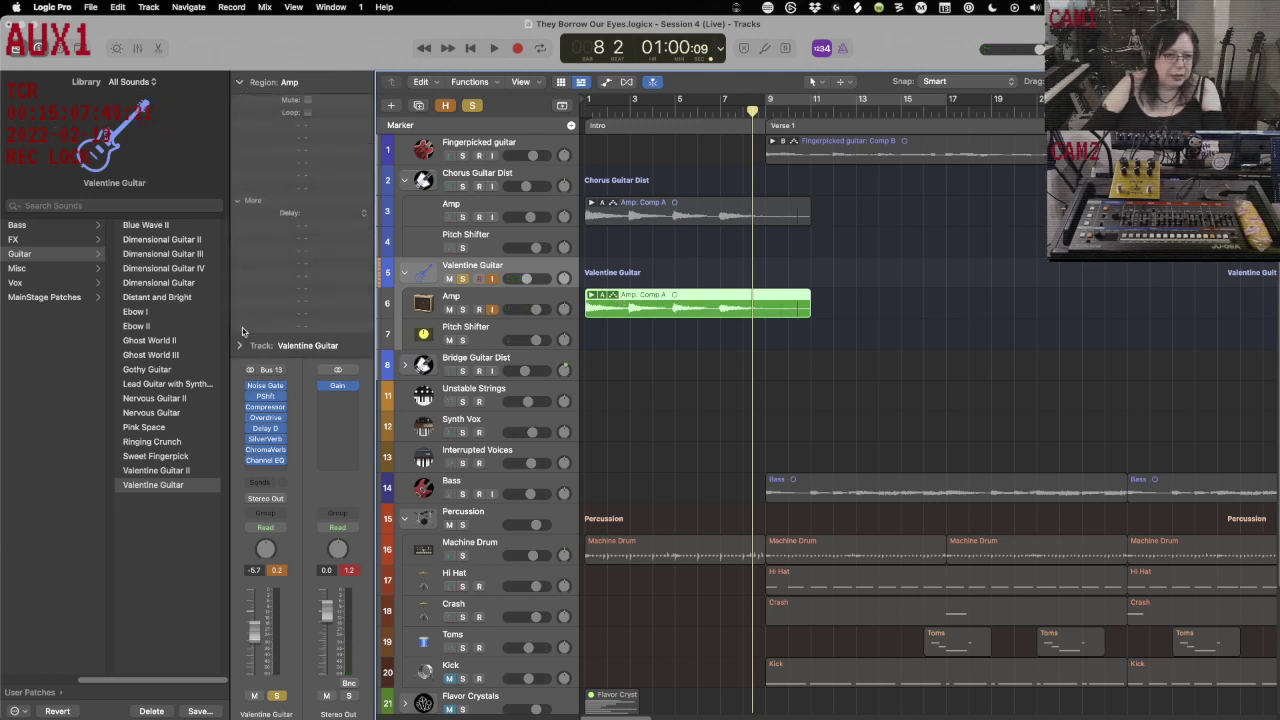
{"action": "left_click", "coordinate": [251, 201]}
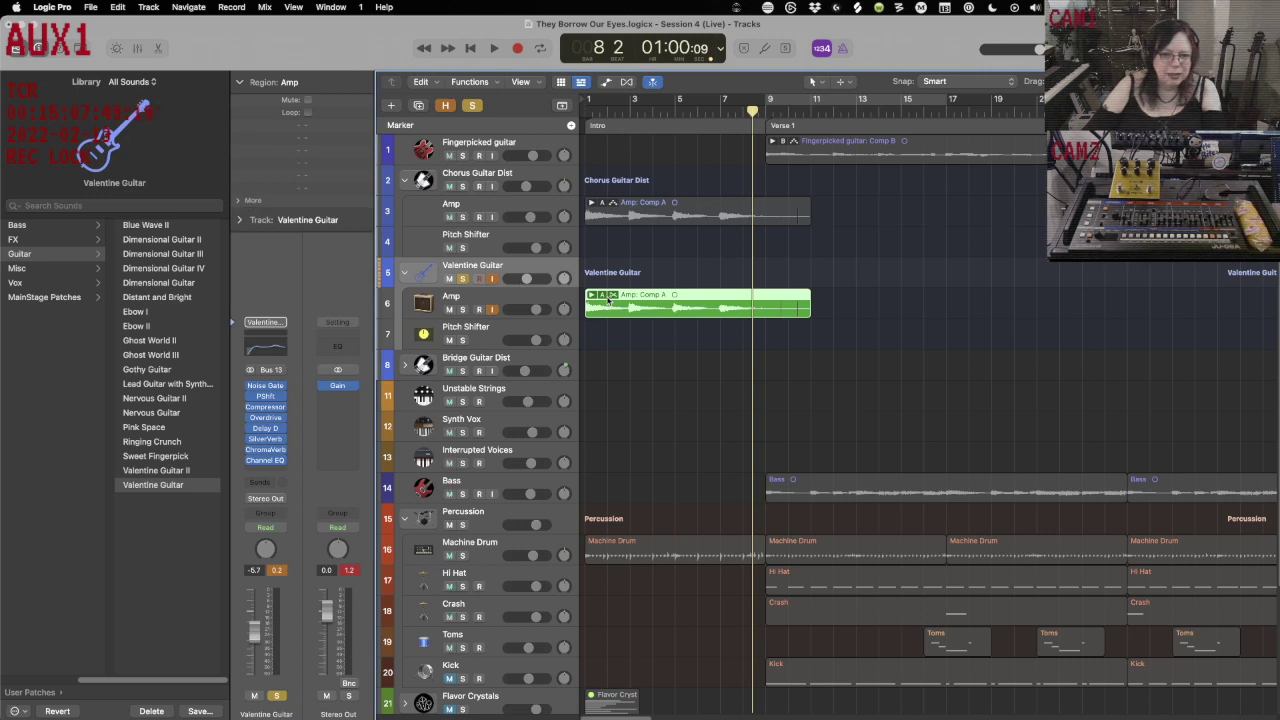
{"action": "left_click", "coordinate": [495, 270]}
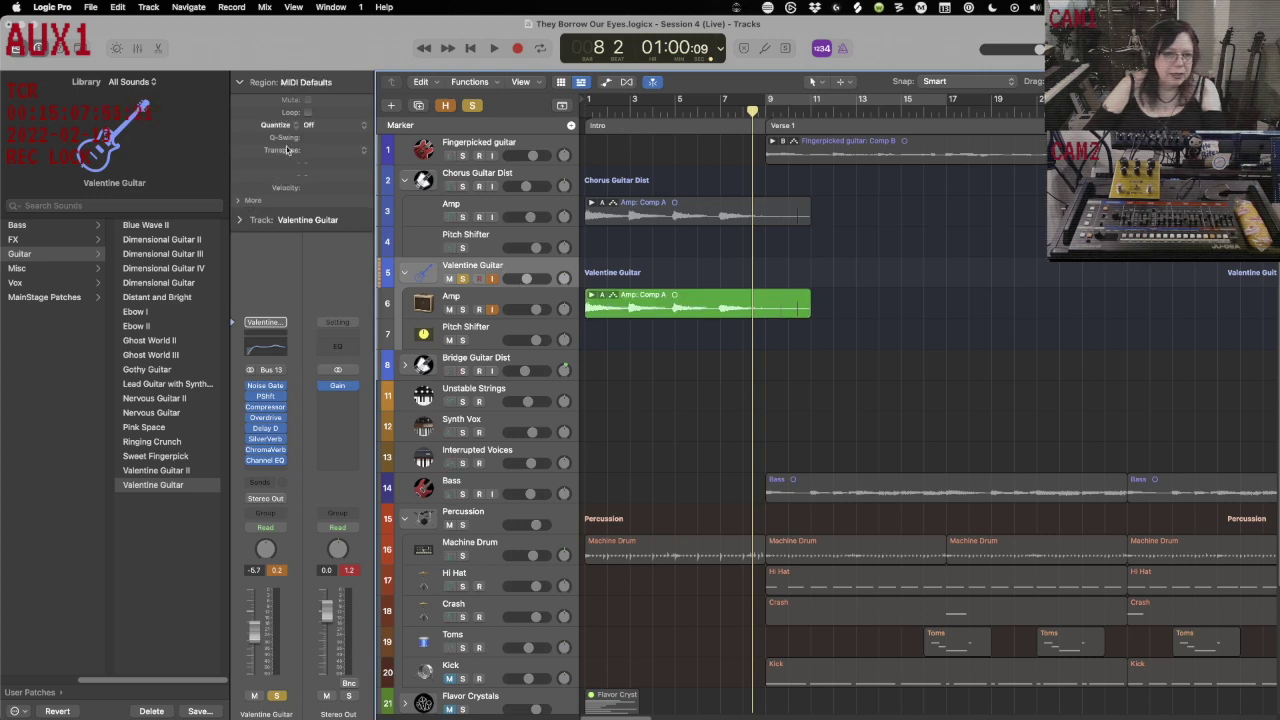
{"action": "left_click", "coordinate": [247, 203]}
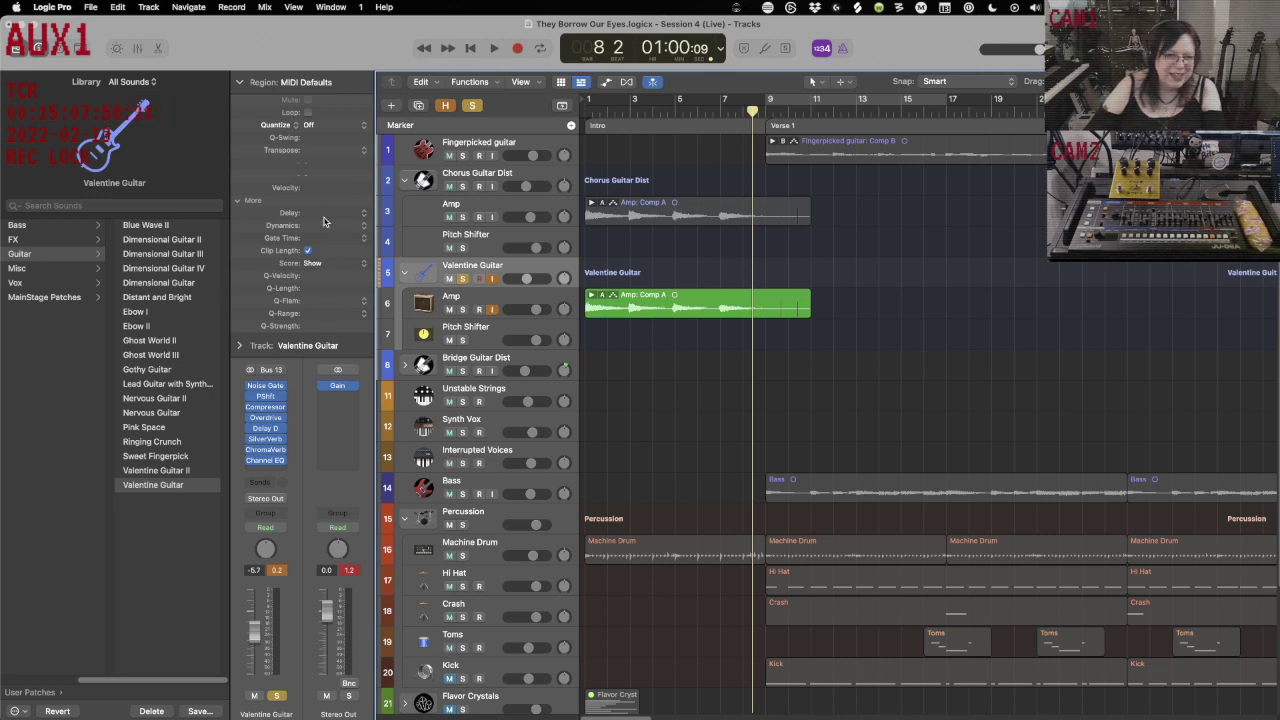
{"action": "left_click", "coordinate": [244, 346]}
{"action": "left_click", "coordinate": [244, 346]}
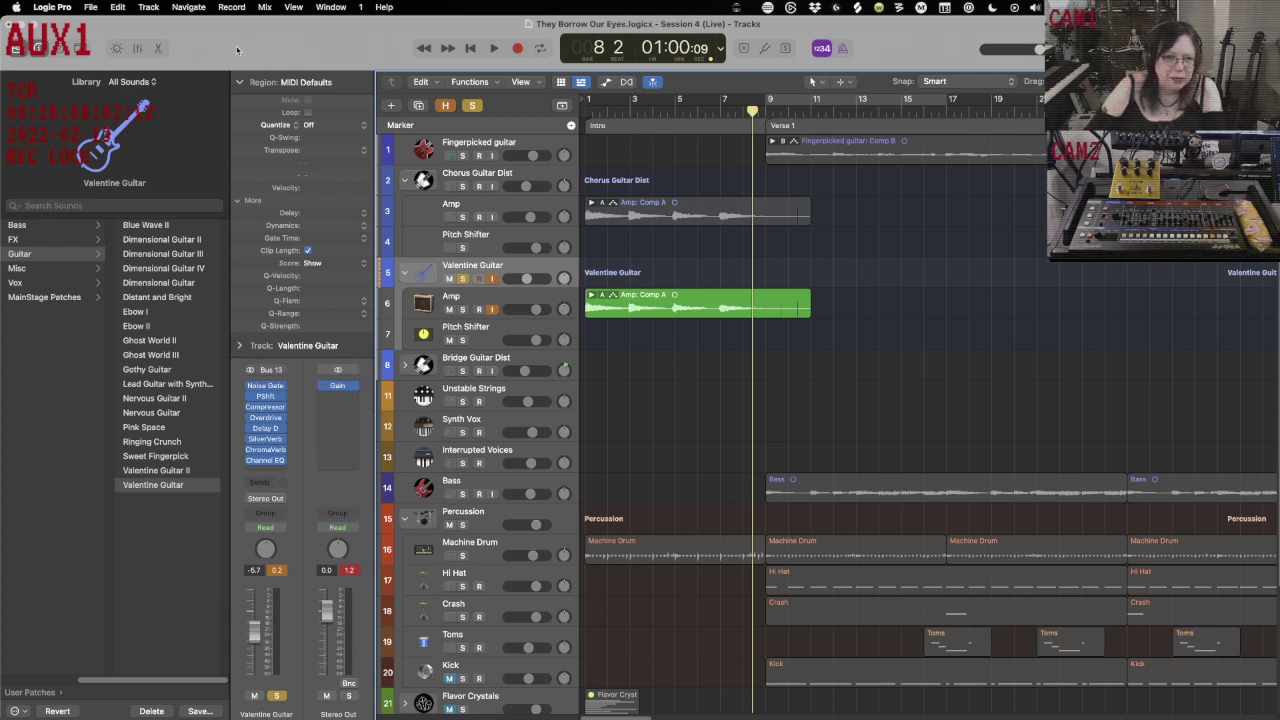
{"action": "left_click", "coordinate": [513, 297]}
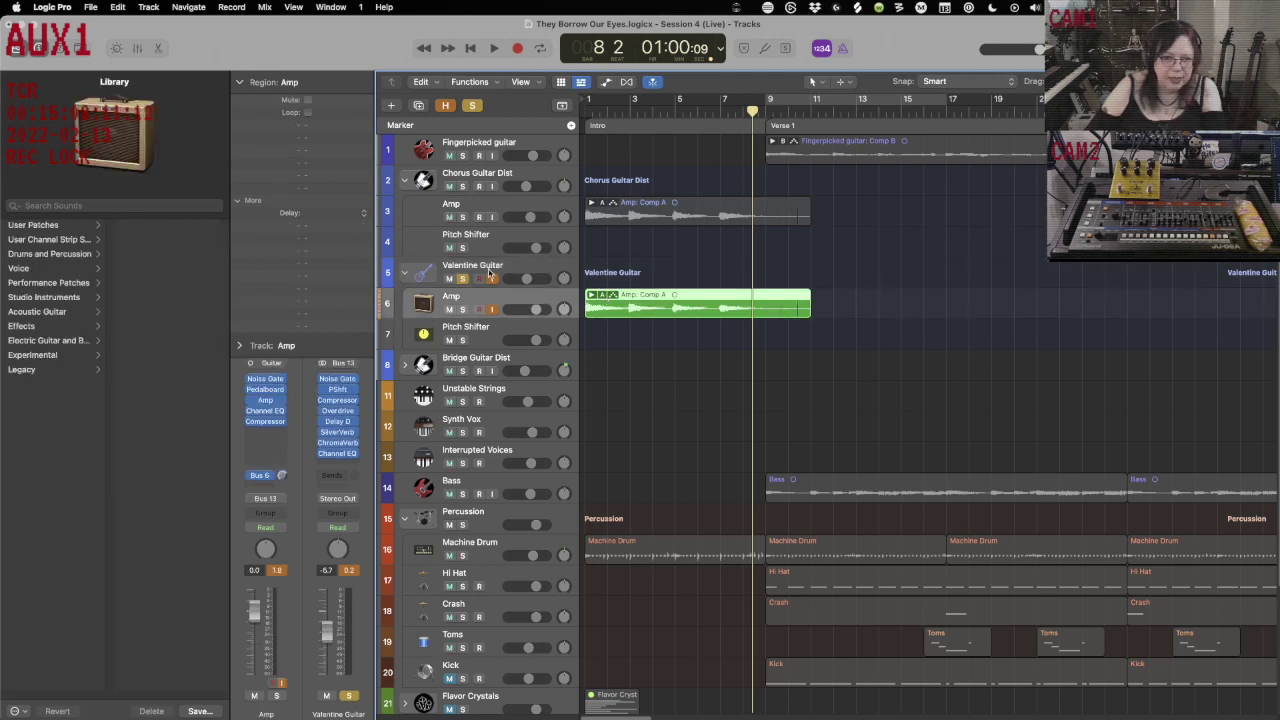
Replace the Valentine Guitar patch with the Ghost World II user patch and select the track's intro region.
{"action": "left_click", "coordinate": [486, 272]}
{"action": "left_click", "coordinate": [150, 340]}
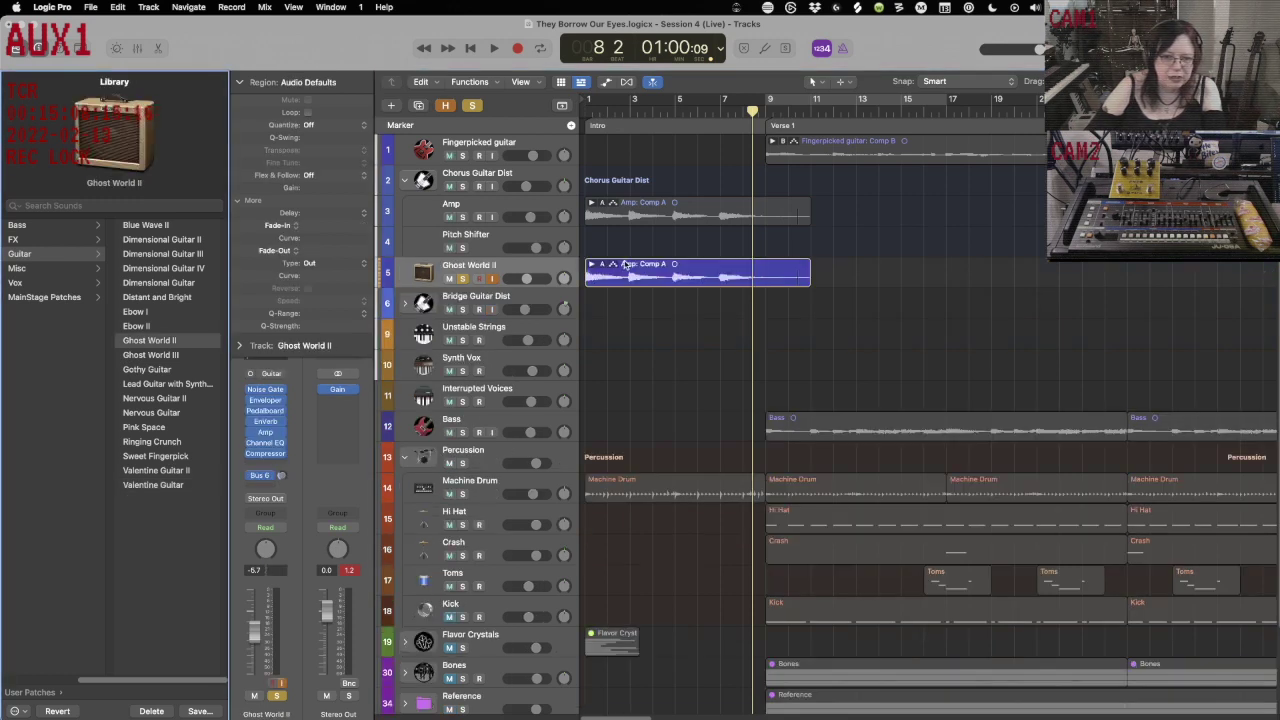
{"action": "left_click", "coordinate": [626, 268]}
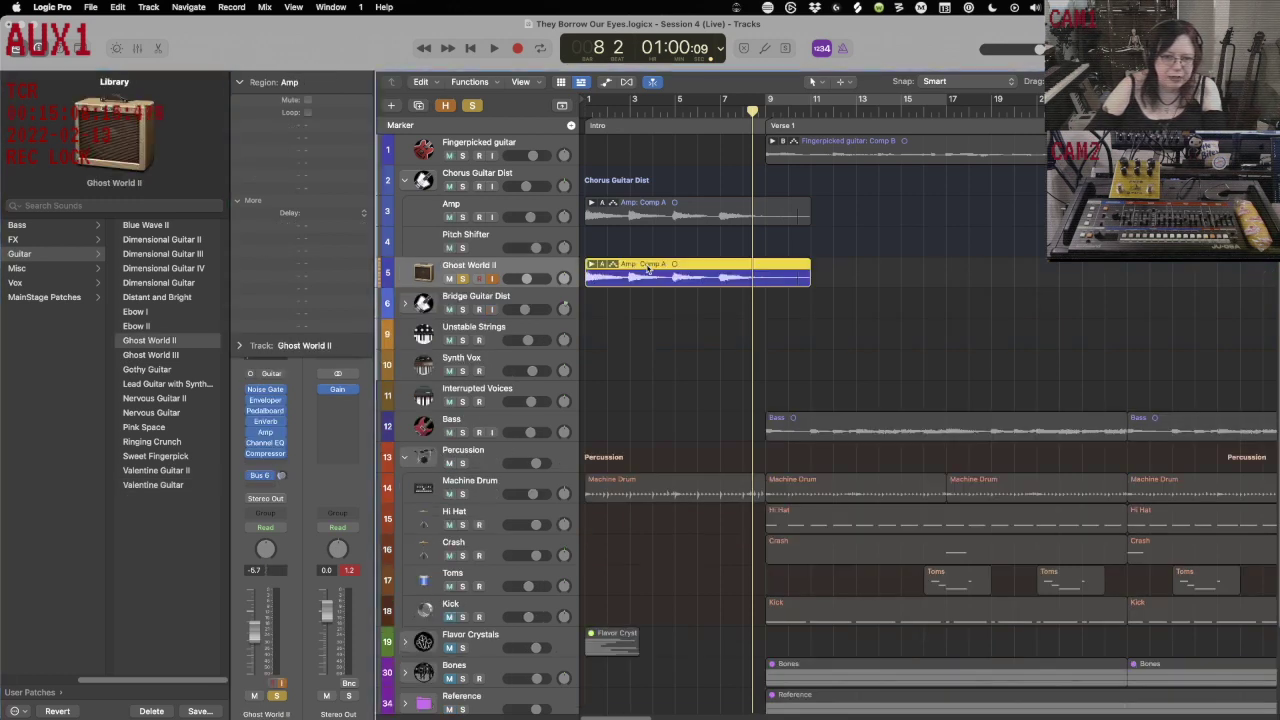
Examine the region and track parameters of the intro region on the Ghost World II track.
{"action": "left_click", "coordinate": [238, 85]}
{"action": "left_click", "coordinate": [615, 297]}
{"action": "left_click", "coordinate": [632, 263]}
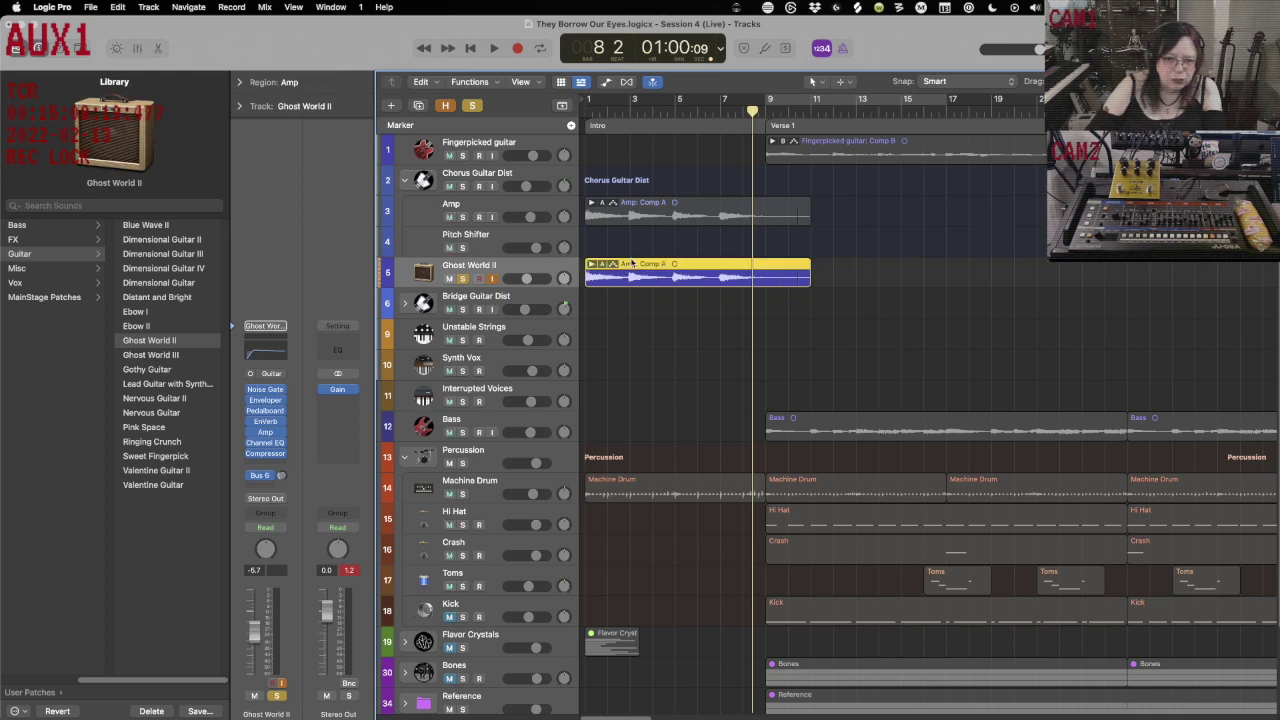
{"action": "left_click", "coordinate": [238, 83]}
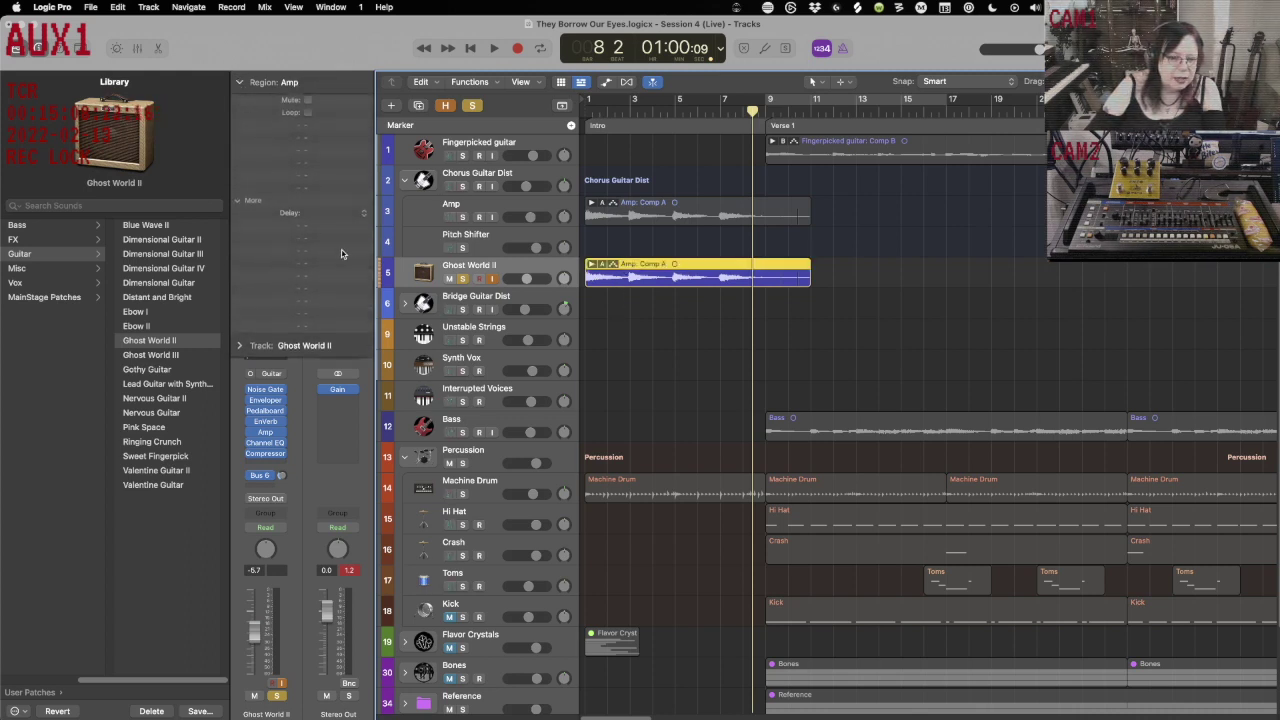
{"action": "left_click", "coordinate": [238, 345]}
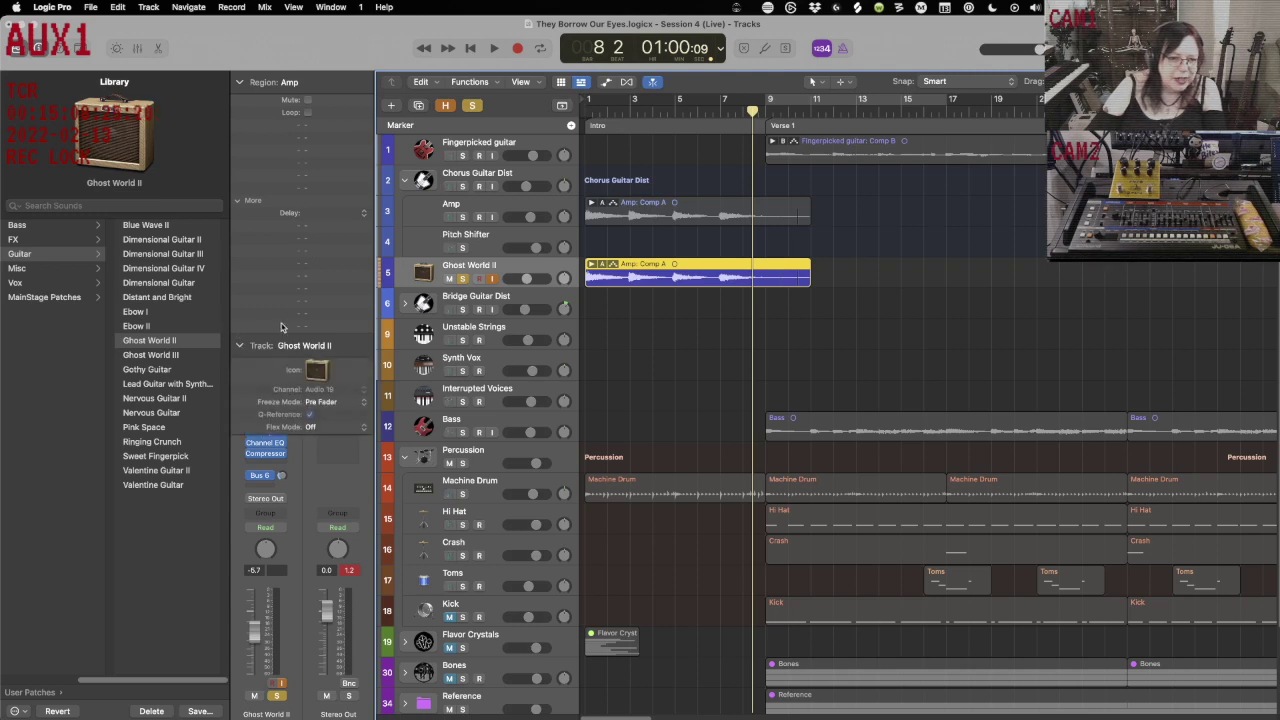
{"action": "left_click", "coordinate": [661, 303]}
{"action": "left_click", "coordinate": [671, 272]}
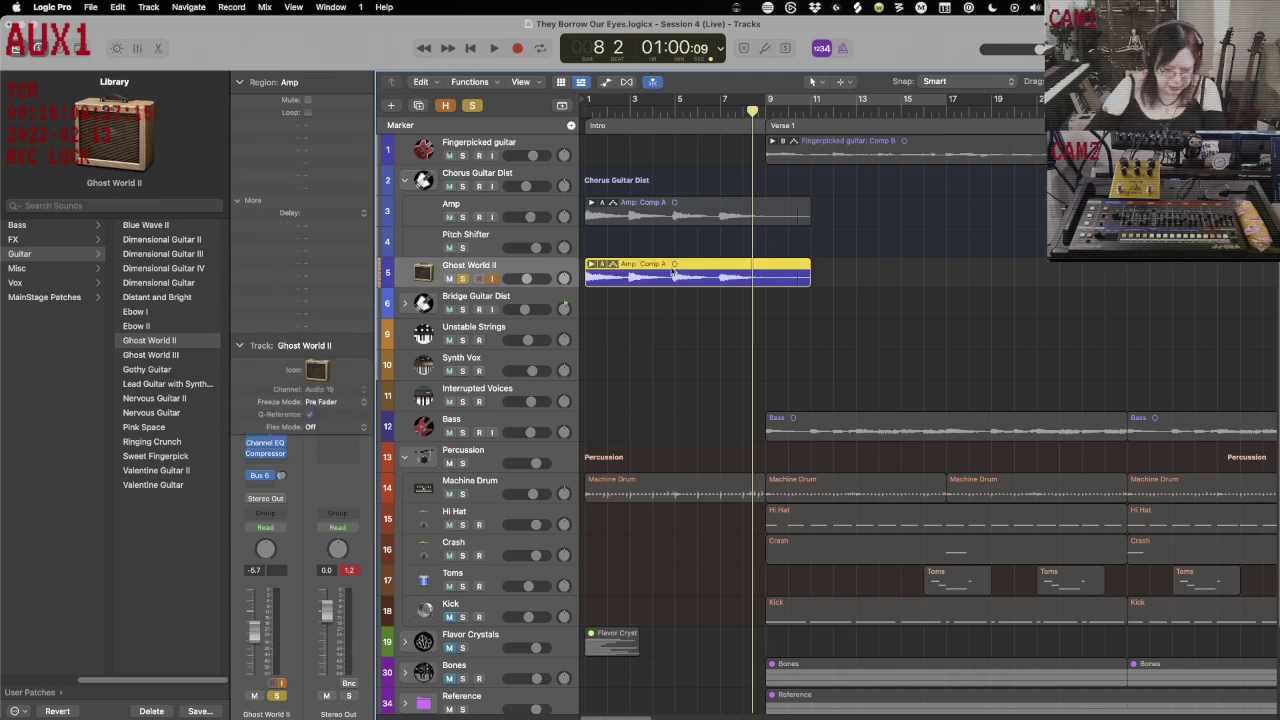
Open the Ghost World II intro region in the audio track editor and look through its editing functions and additional region parameters.
{"action": "key", "text": "e"}
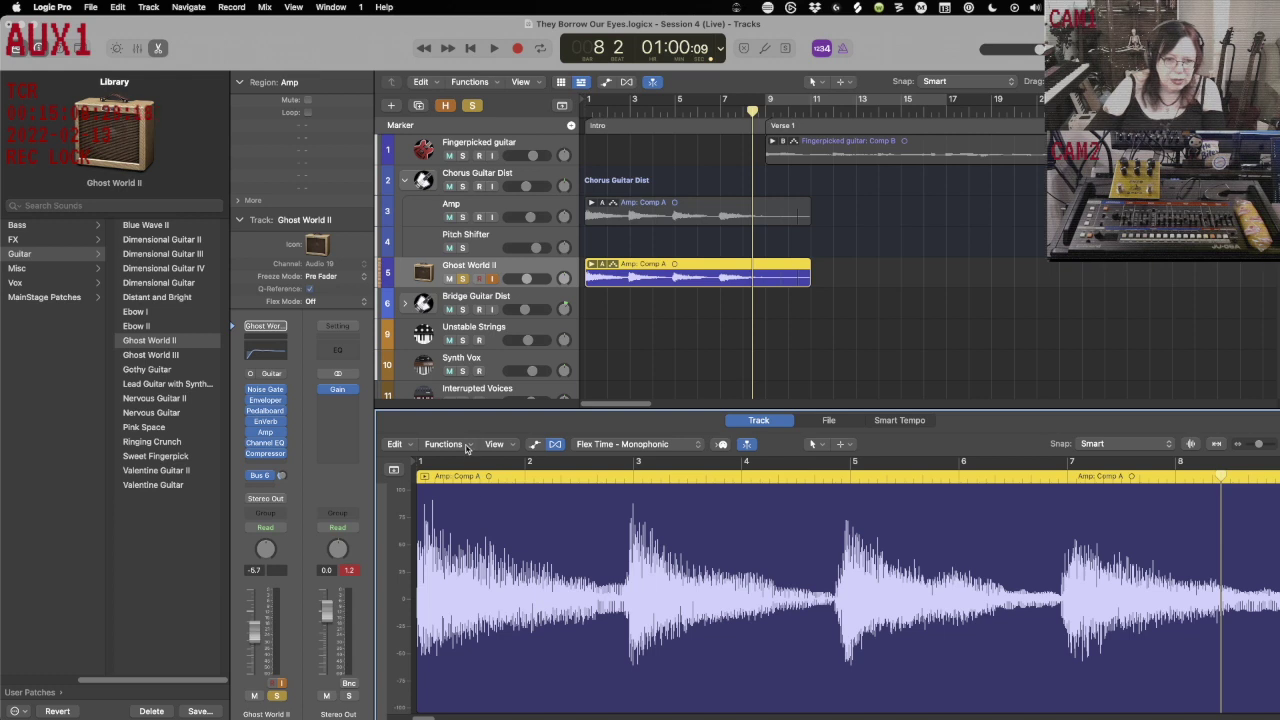
{"action": "left_click", "coordinate": [445, 444]}
{"action": "left_click", "coordinate": [504, 417]}
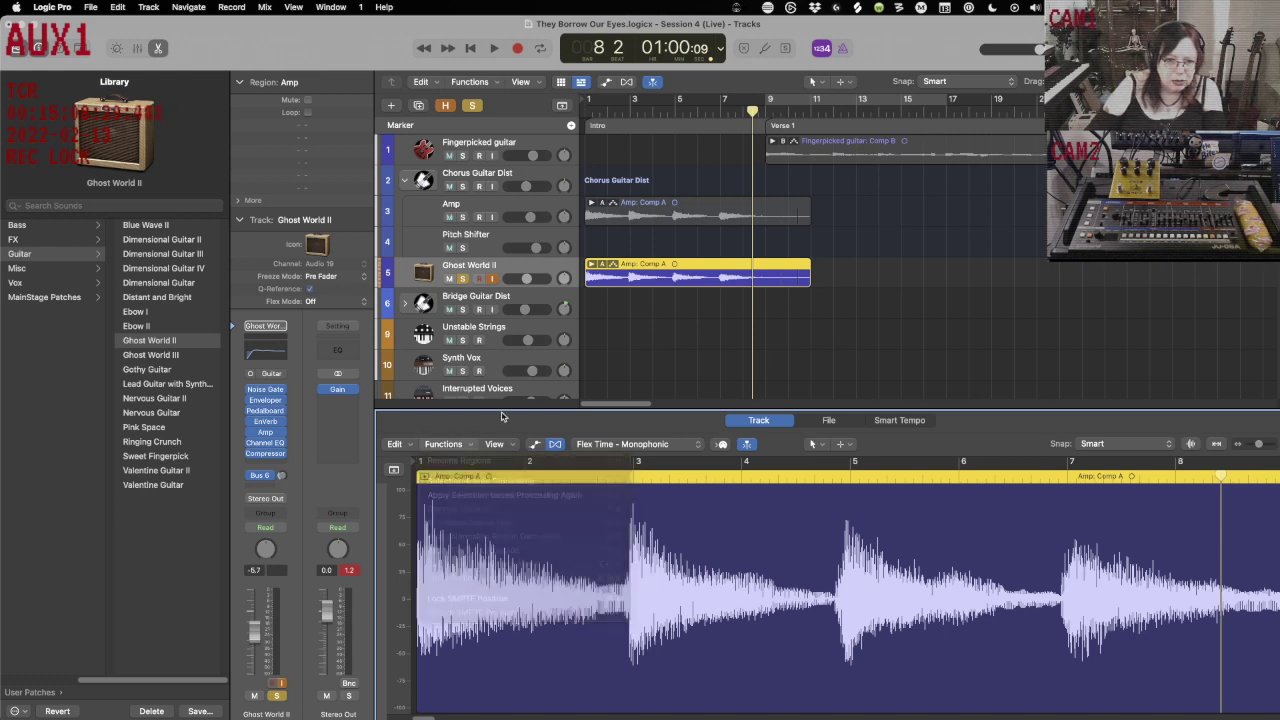
{"action": "left_click", "coordinate": [396, 446]}
{"action": "key", "text": "Escape"}
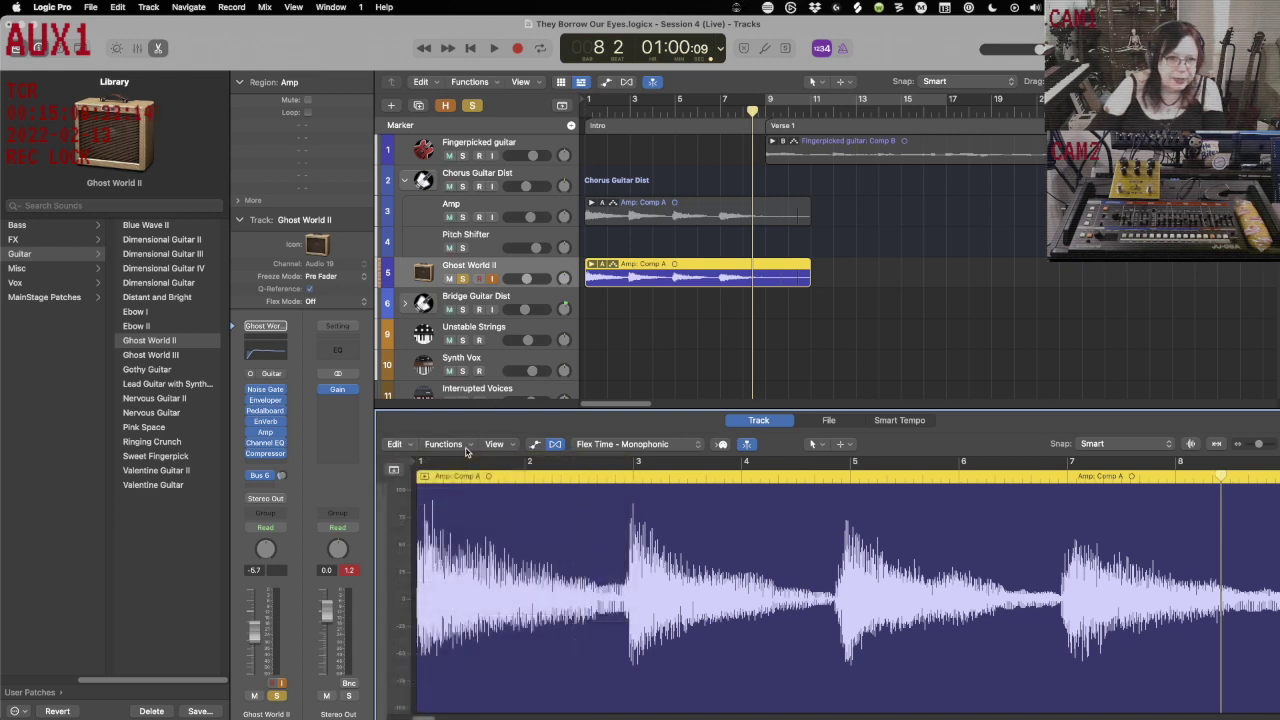
{"action": "left_click", "coordinate": [237, 201]}
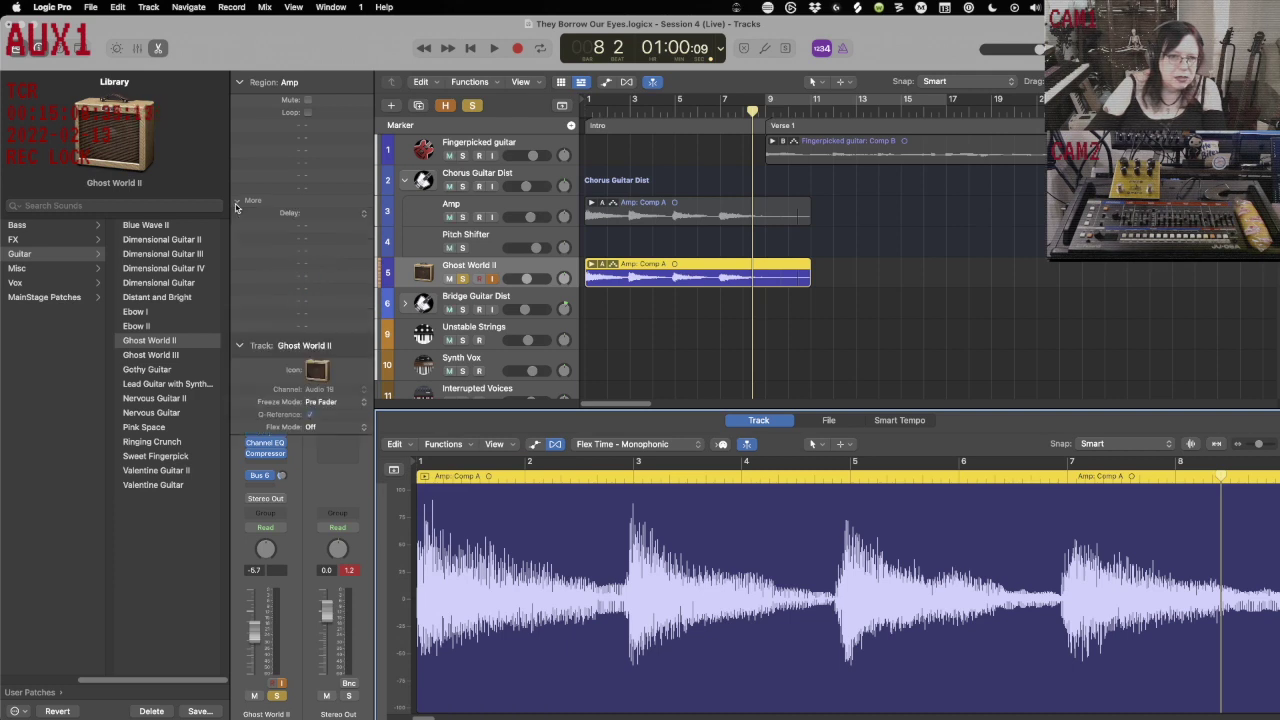
{"action": "left_click", "coordinate": [964, 290]}
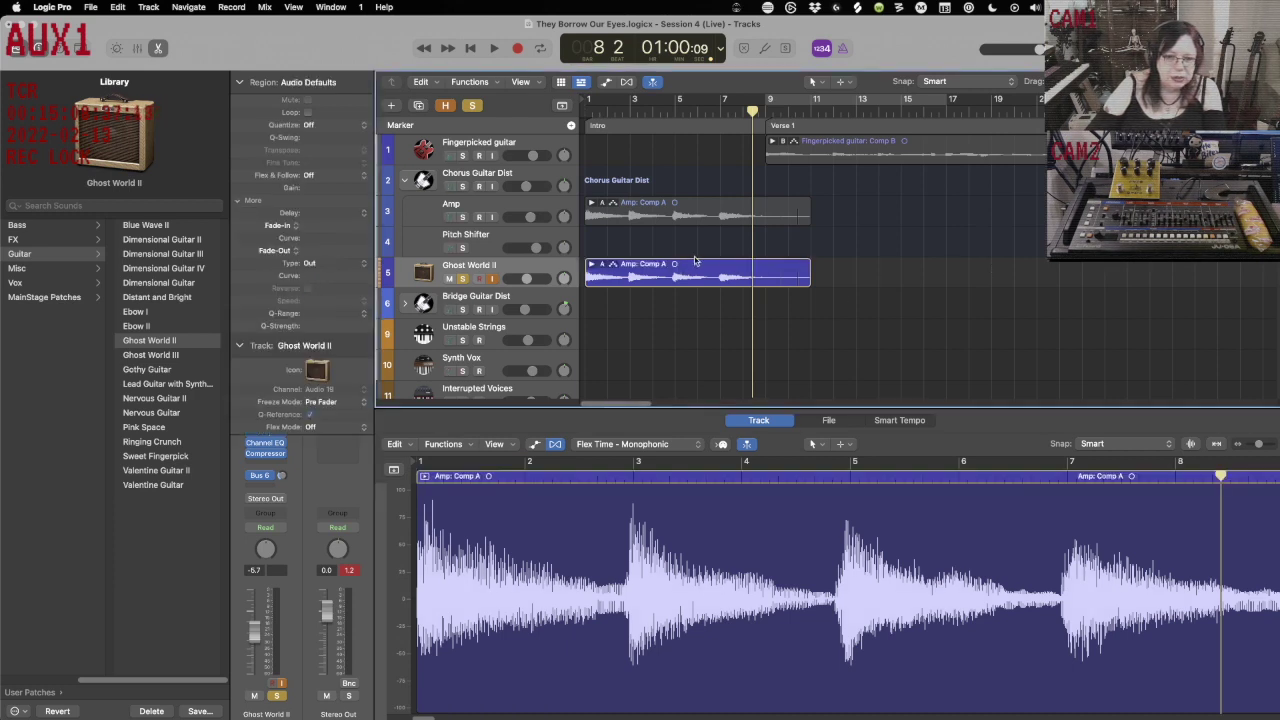
{"action": "left_click", "coordinate": [726, 264]}
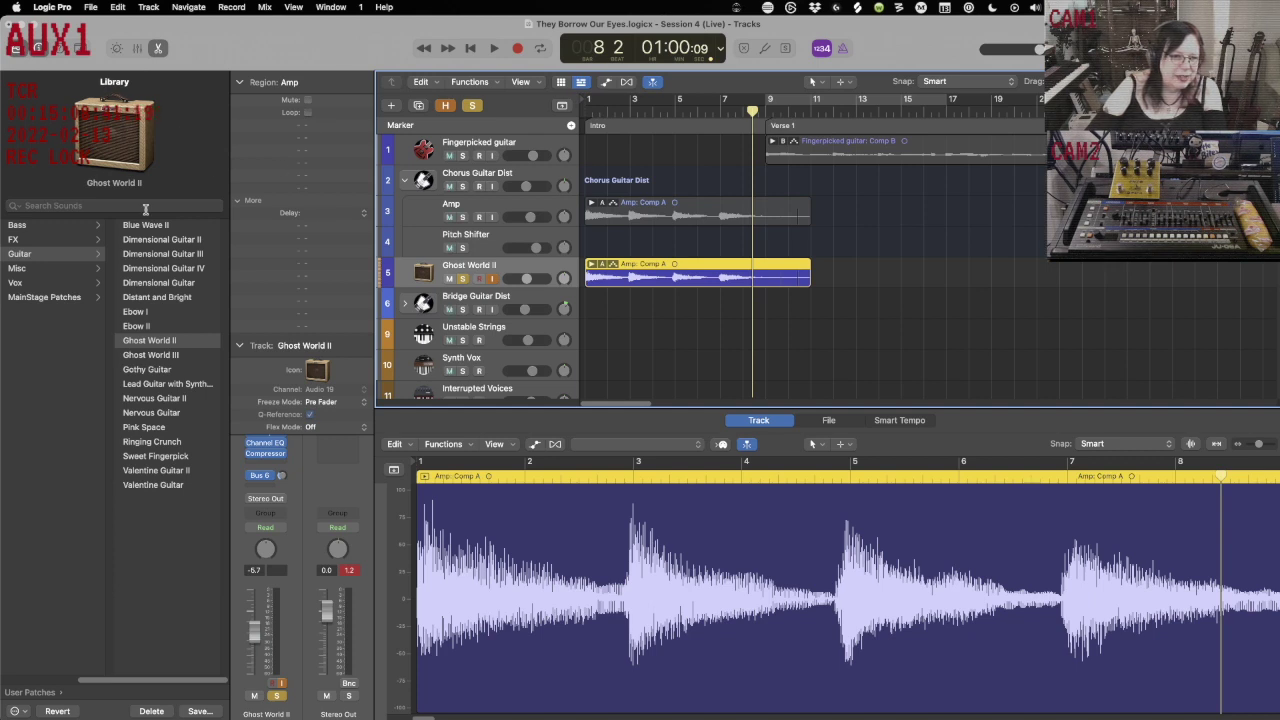
{"action": "left_click", "coordinate": [645, 306]}
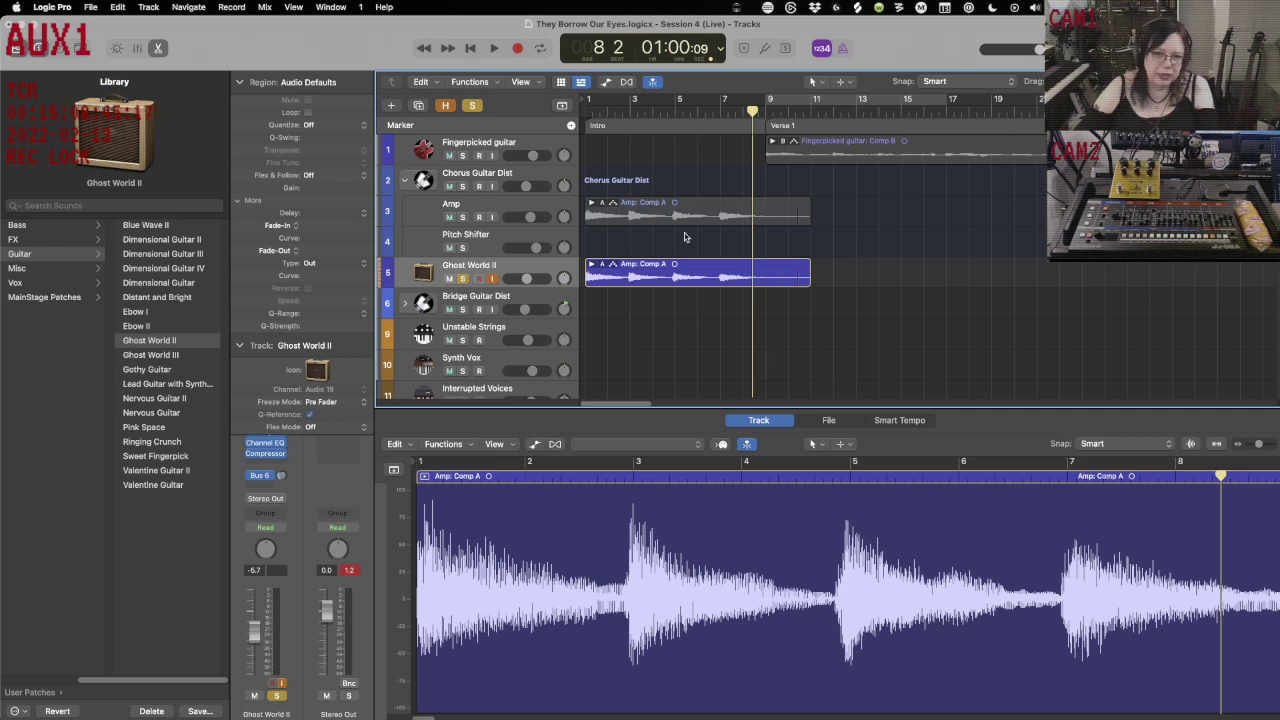
Flatten and merge the Comp A take folder on the Ghost World II track.
{"action": "double_click", "coordinate": [701, 264]}
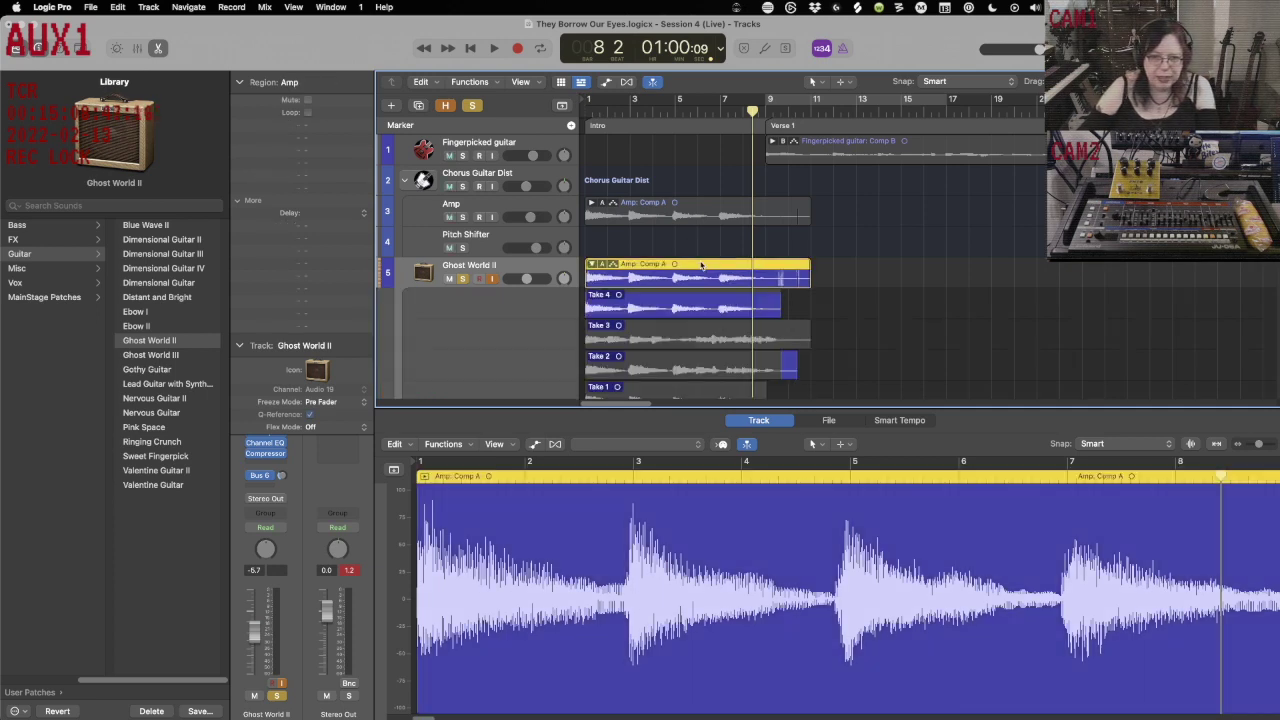
{"action": "left_click", "coordinate": [600, 264]}
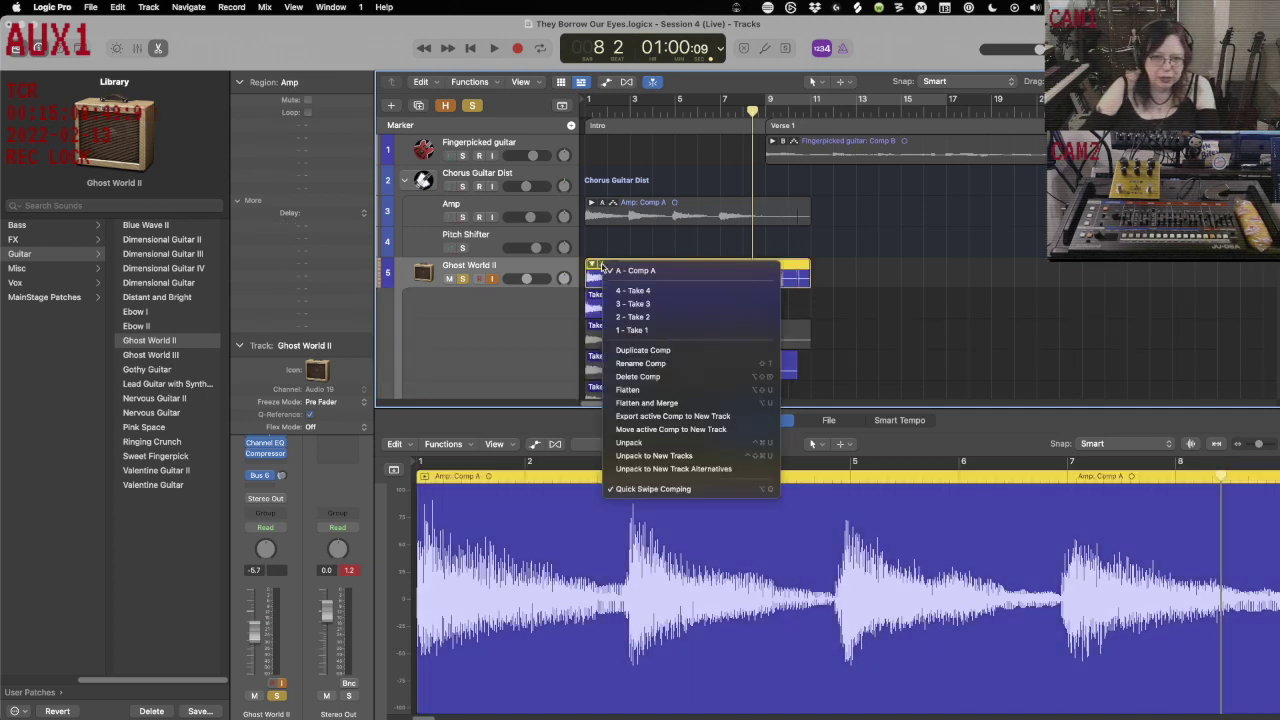
{"action": "left_click", "coordinate": [658, 403]}
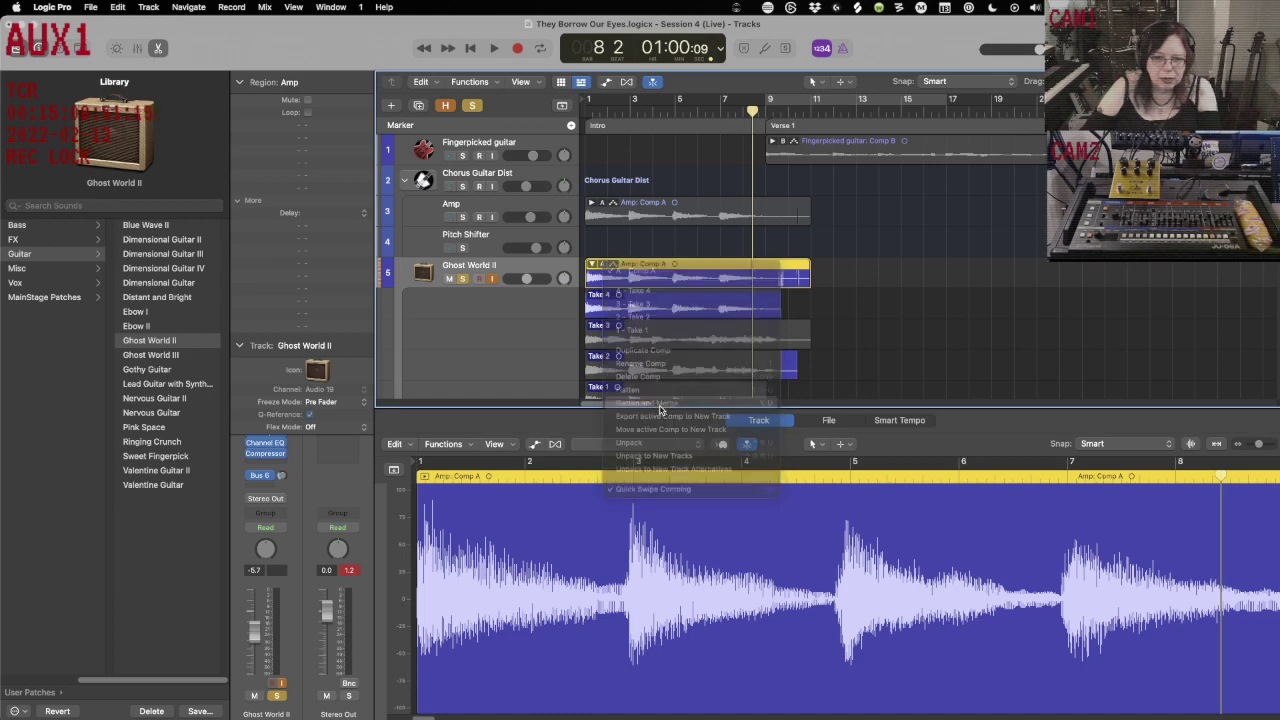
Play the merged guitar region from the start of the song and reverse it.
{"action": "key", "text": "Return"}
{"action": "key", "text": "space"}
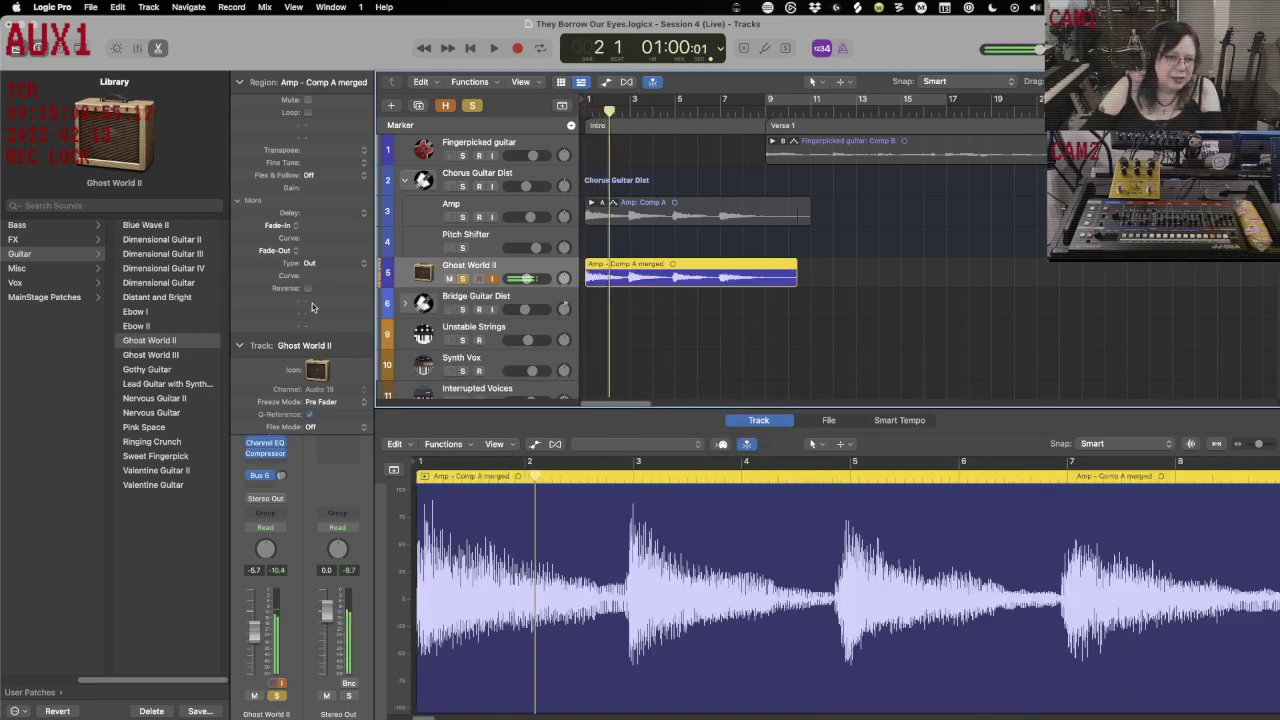
{"action": "left_click", "coordinate": [308, 289]}
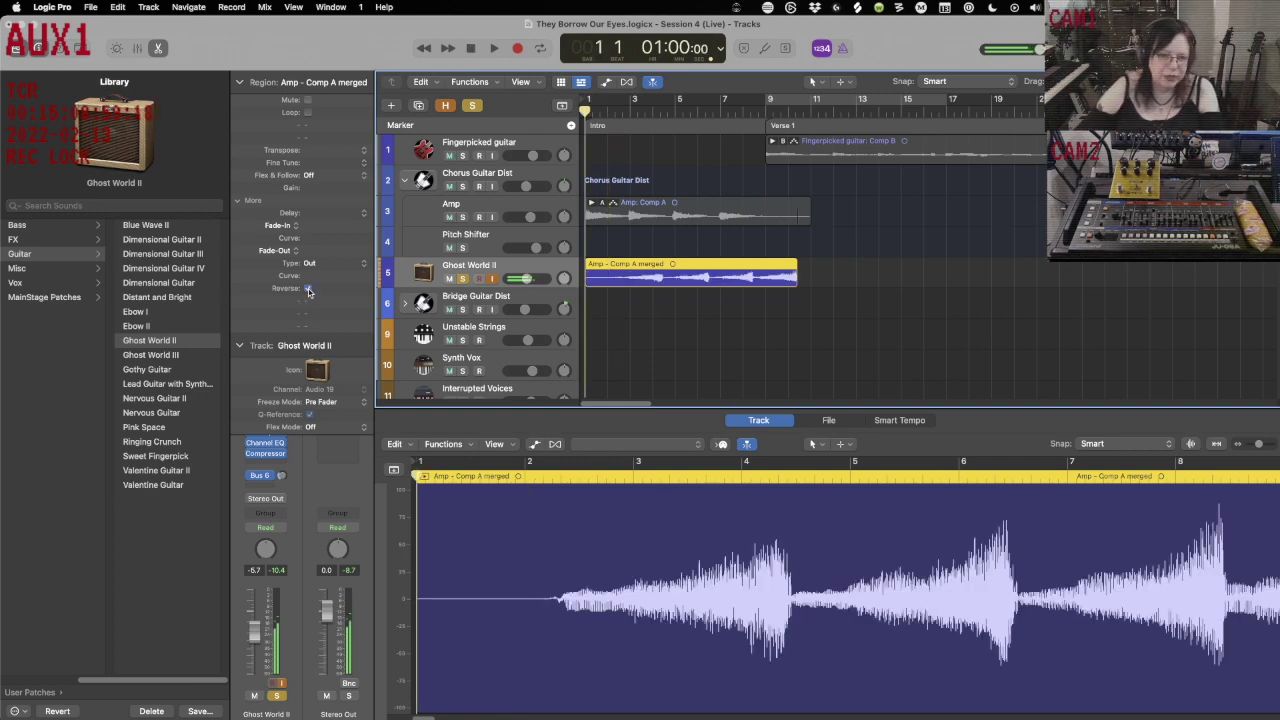
Load the Valentine Guitar user patch on the reversed guitar track and play the intro.
{"action": "left_click", "coordinate": [153, 485]}
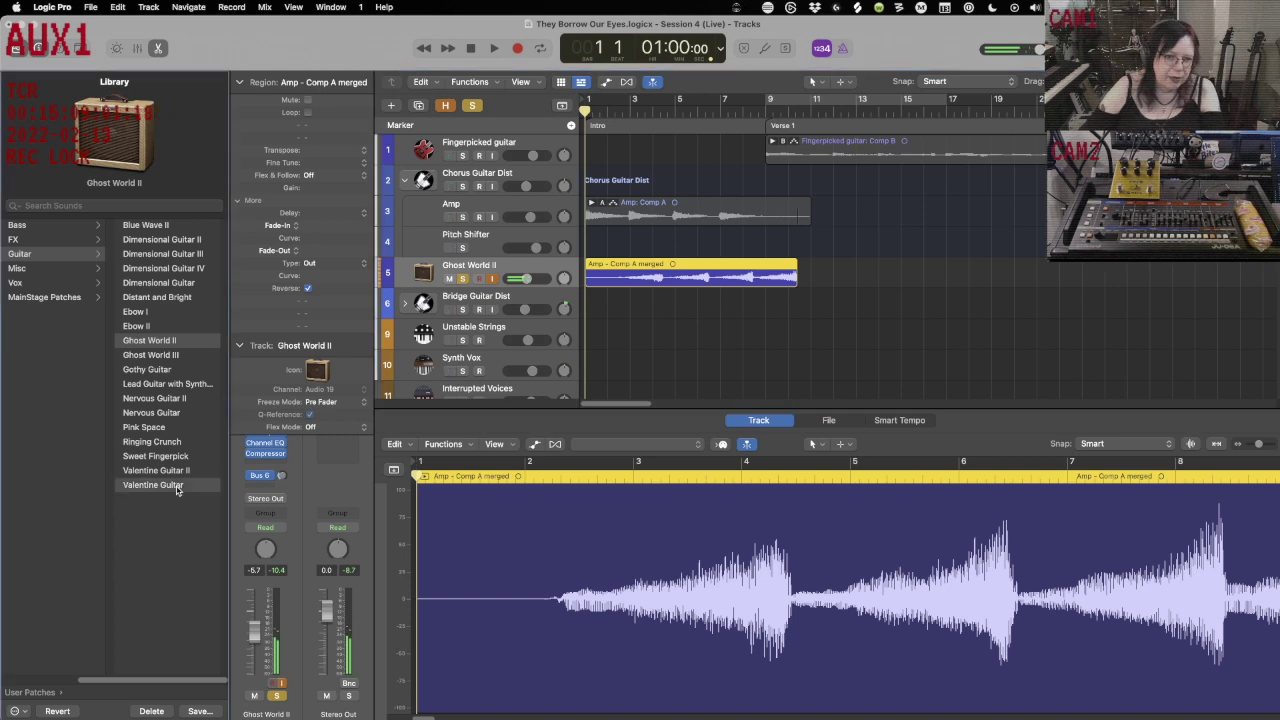
{"action": "key", "text": "space"}
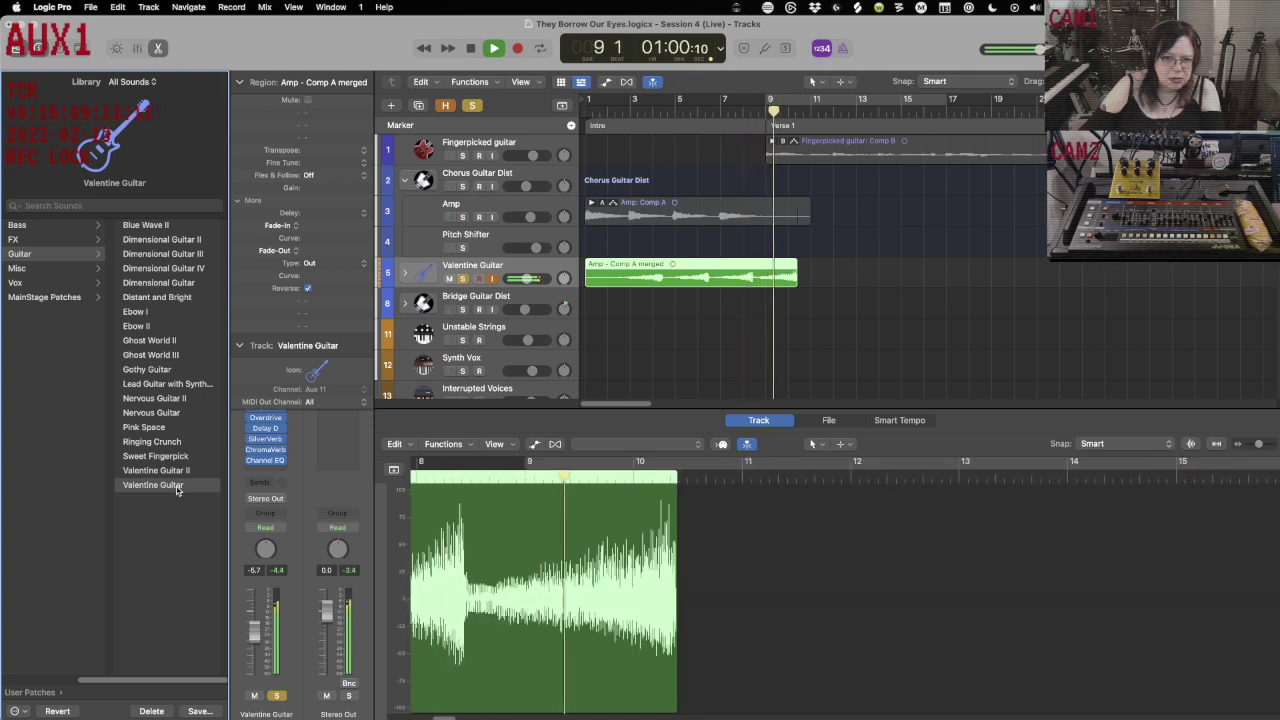
{"action": "key", "text": "space"}
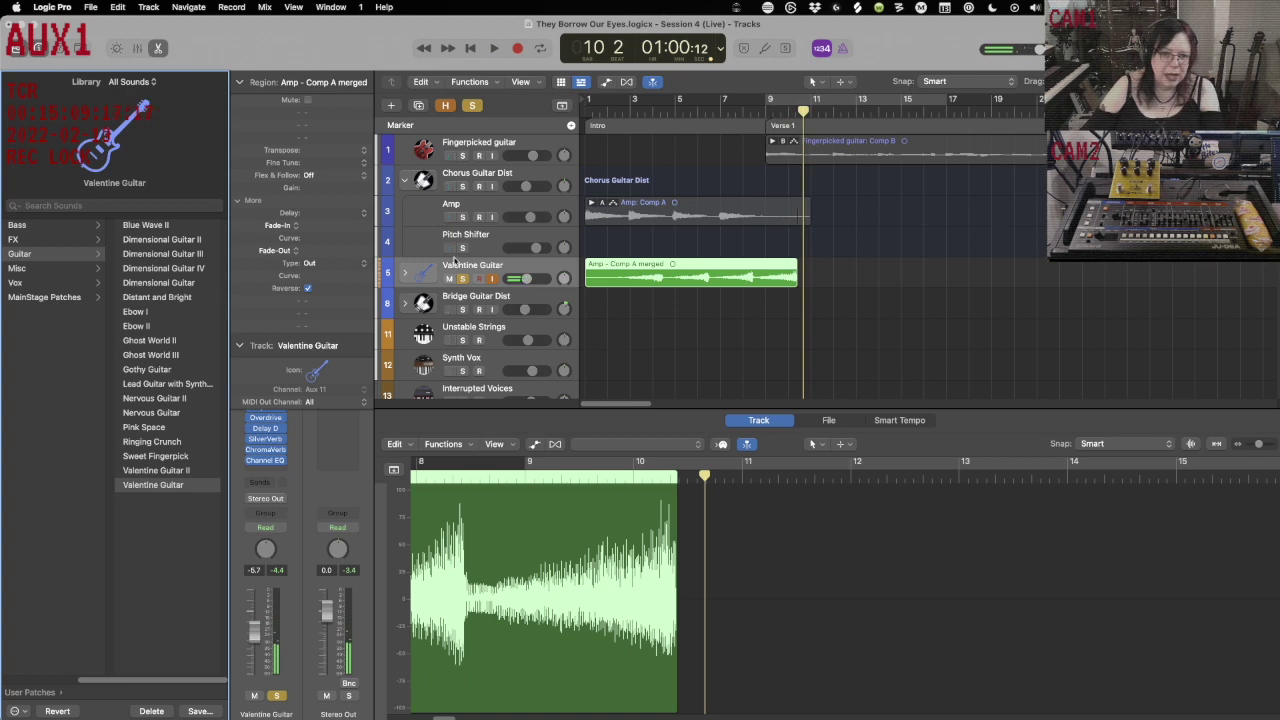
Solo the Chorus Guitar Dist track as well and play the intro from the start with both guitars.
{"action": "left_click", "coordinate": [463, 186]}
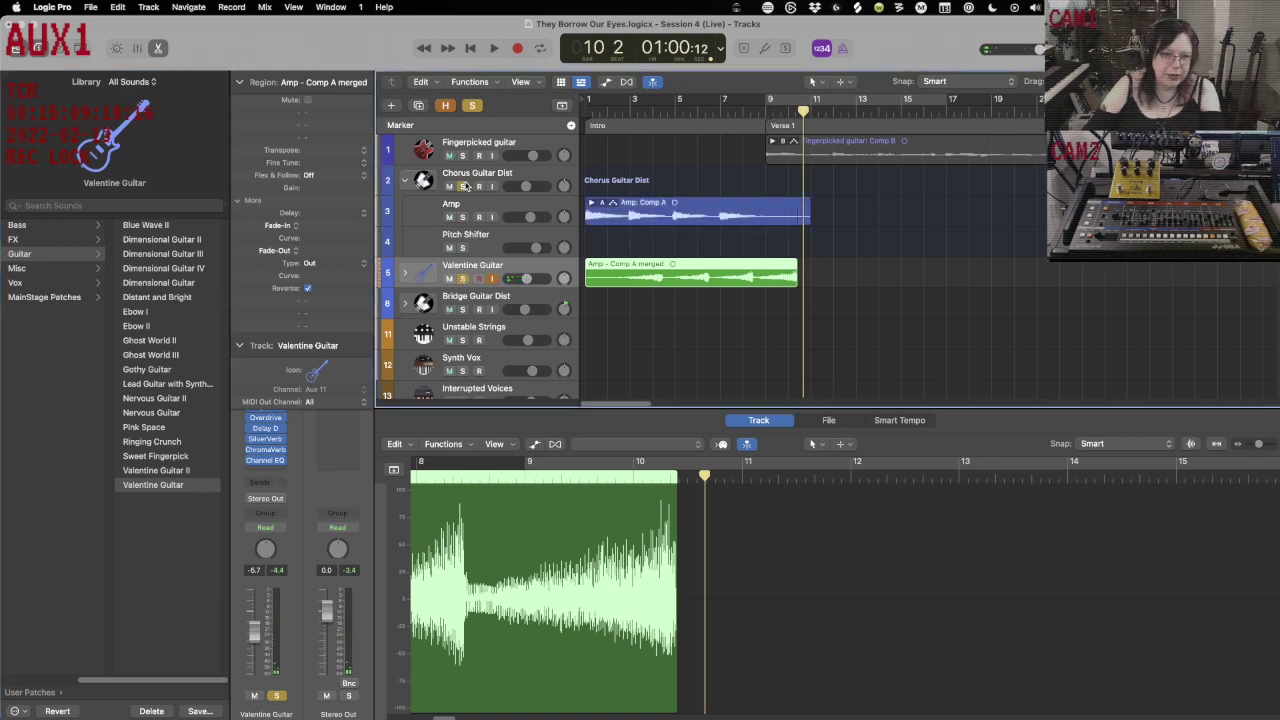
{"action": "key", "text": "Return"}
{"action": "key", "text": "space"}
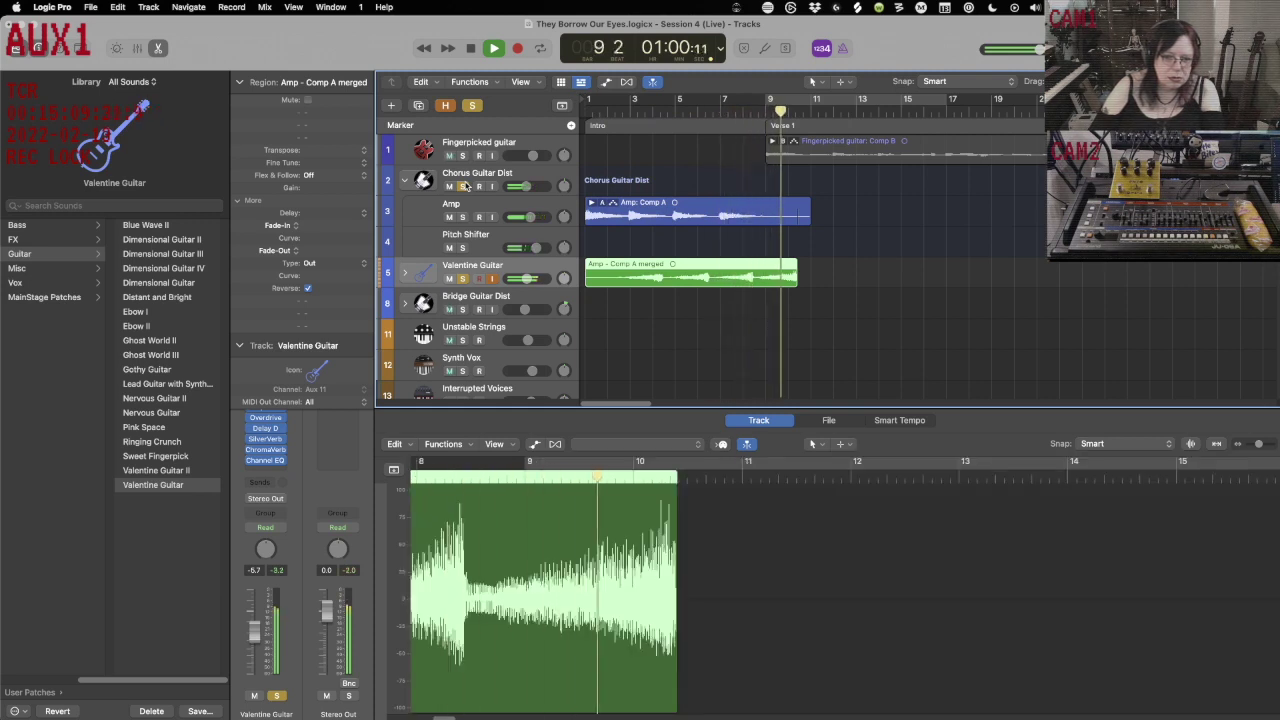
{"action": "key", "text": "space"}
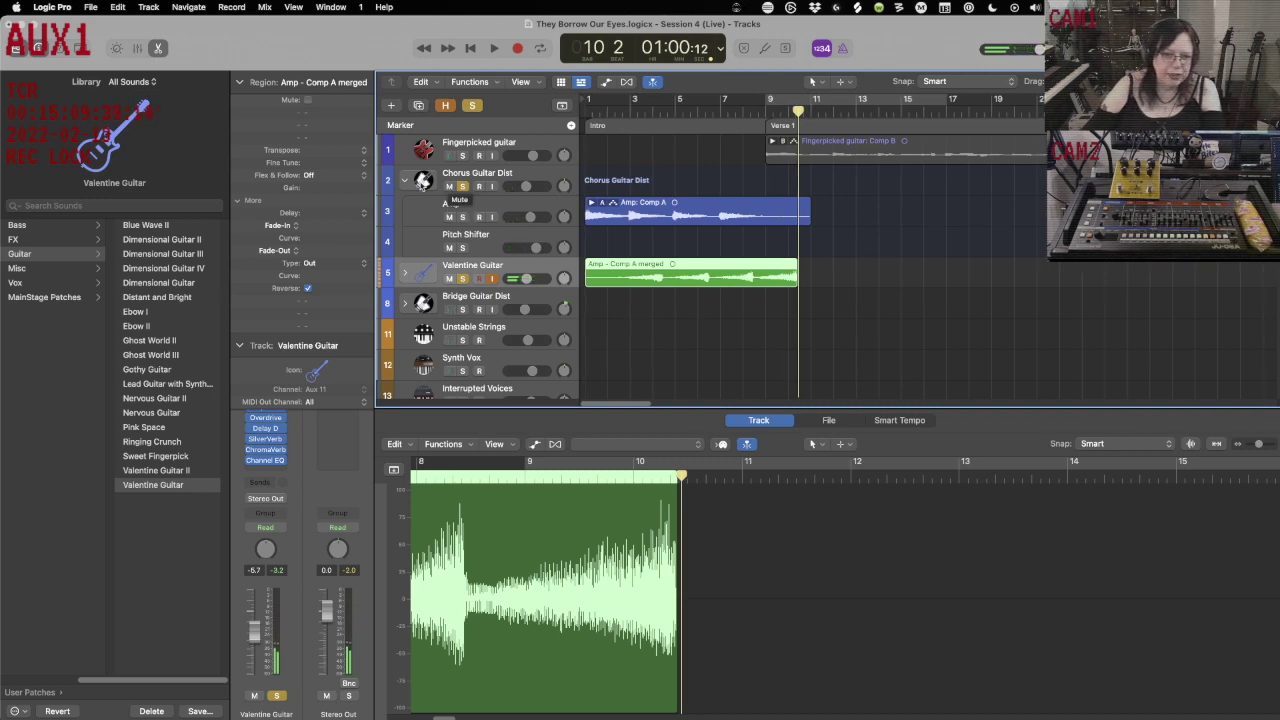
Collapse the Chorus Guitar Dist stack and open the merged region's audio in the file editor.
{"action": "left_click", "coordinate": [406, 180]}
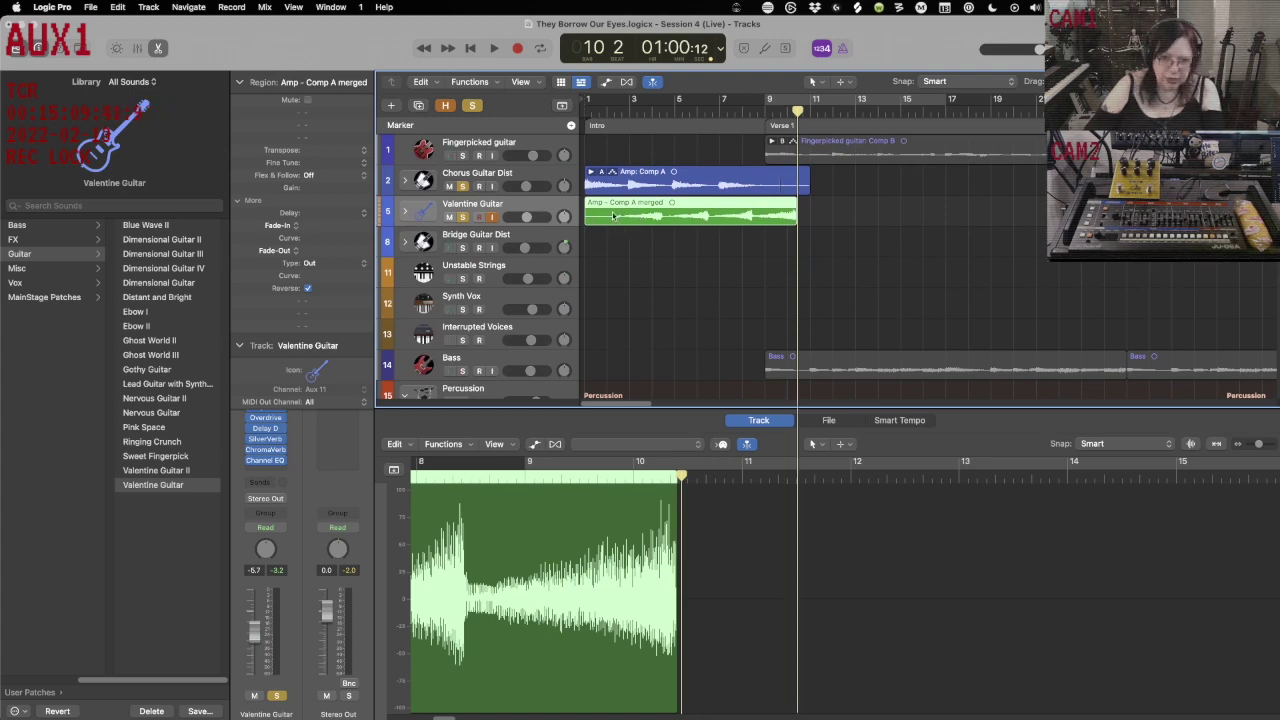
{"action": "key", "text": "e"}
{"action": "key", "text": "super+6"}
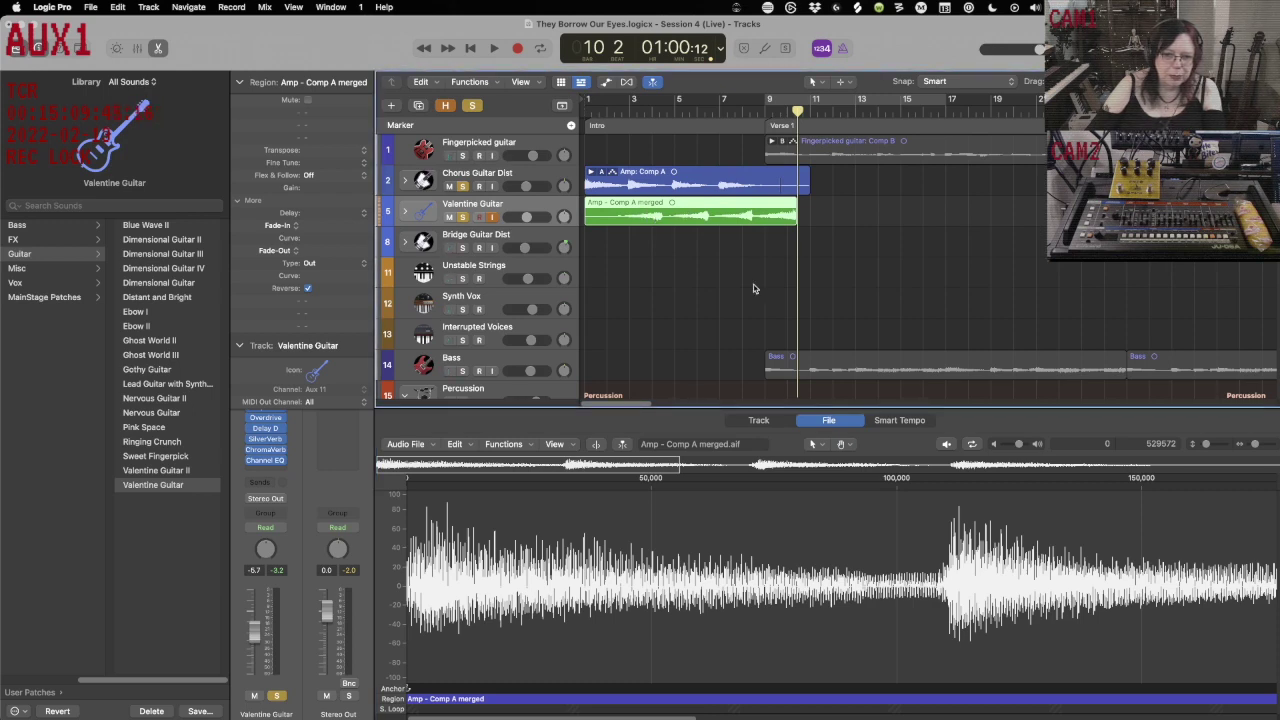
Rewind to the beginning of the song and briefly play the two soloed guitars.
{"action": "key", "text": "comma"}
{"action": "key", "text": "comma"}
{"action": "key", "text": "comma"}
{"action": "key", "text": "comma"}
{"action": "key", "text": "comma"}
{"action": "key", "text": "comma"}
{"action": "key", "text": "comma"}
{"action": "key", "text": "comma"}
{"action": "key", "text": "comma"}
{"action": "key", "text": "space"}
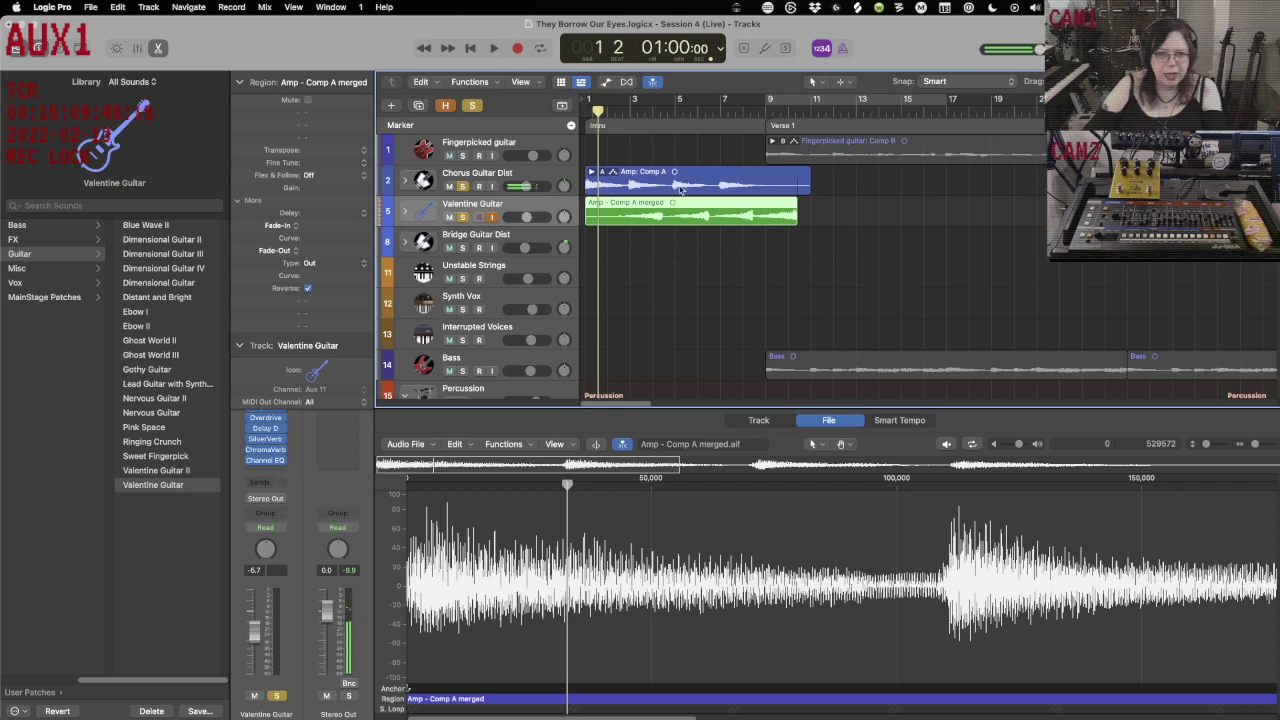
Select all regions in the song and move them four bars later so the intro starts at bar 5.
{"action": "left_click", "coordinate": [675, 262]}
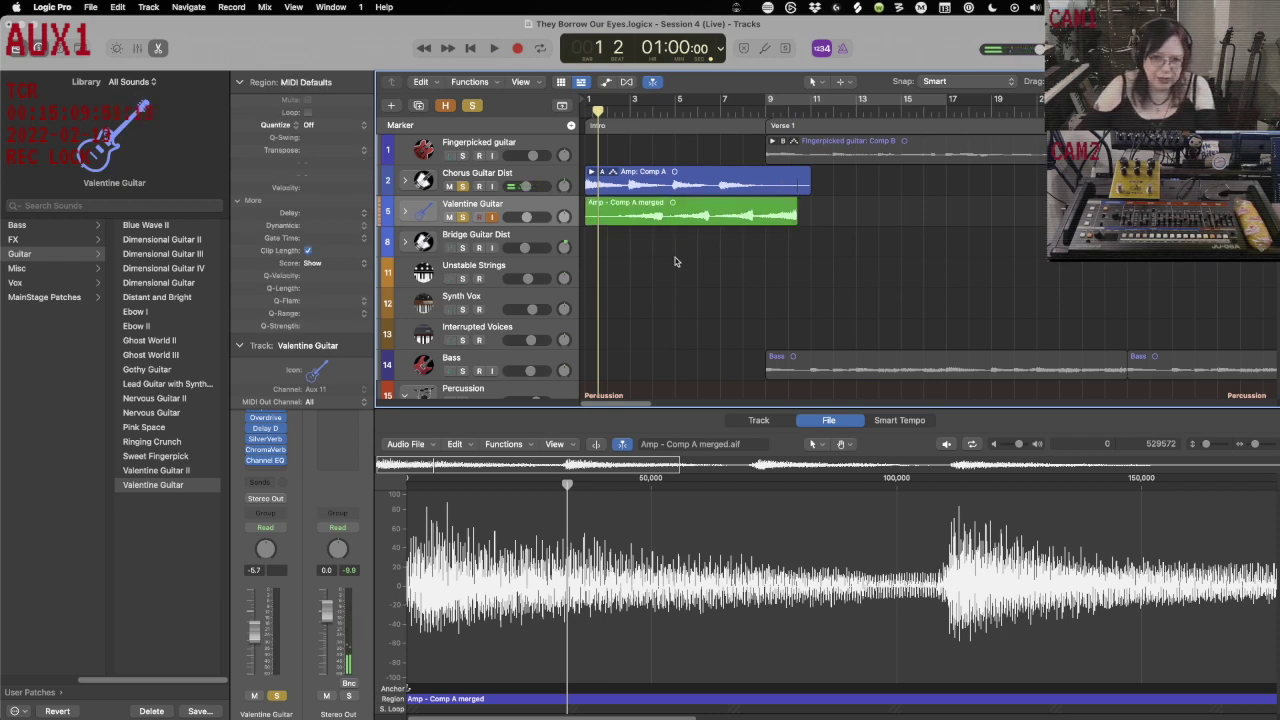
{"action": "key", "text": "super+a"}
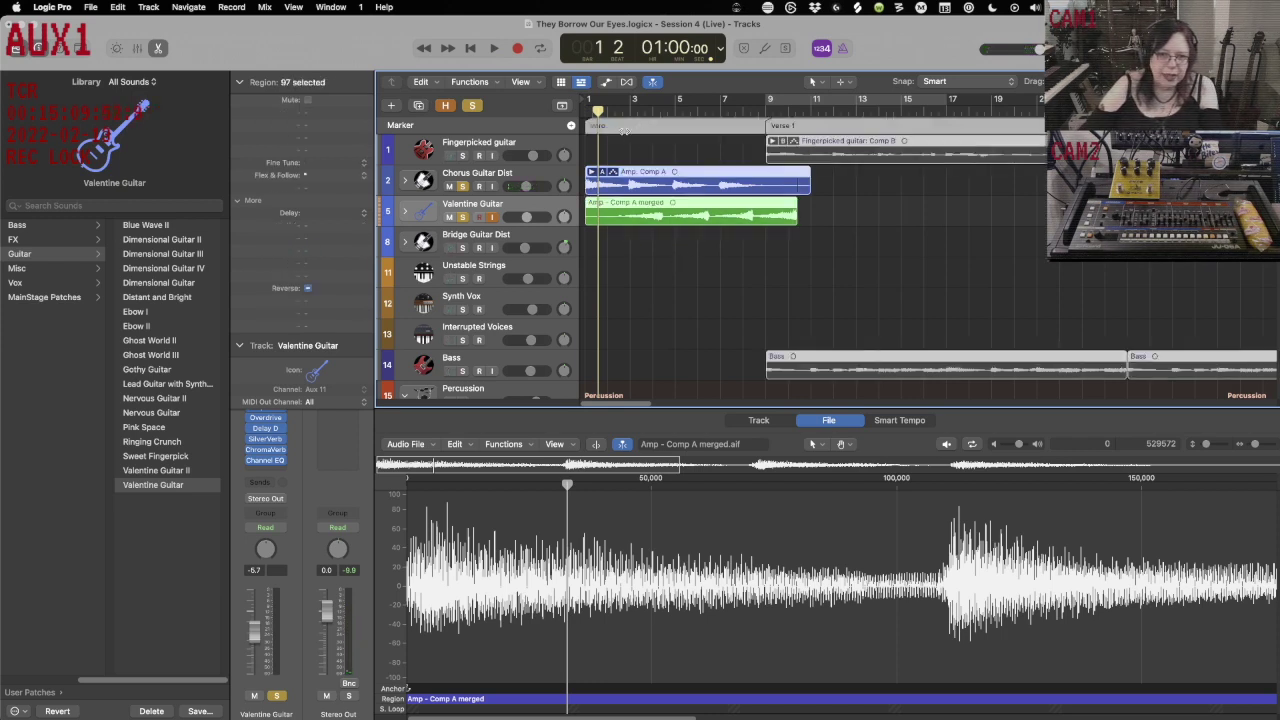
{"action": "left_click_drag", "start_coordinate": [686, 174], "coordinate": [779, 179]}
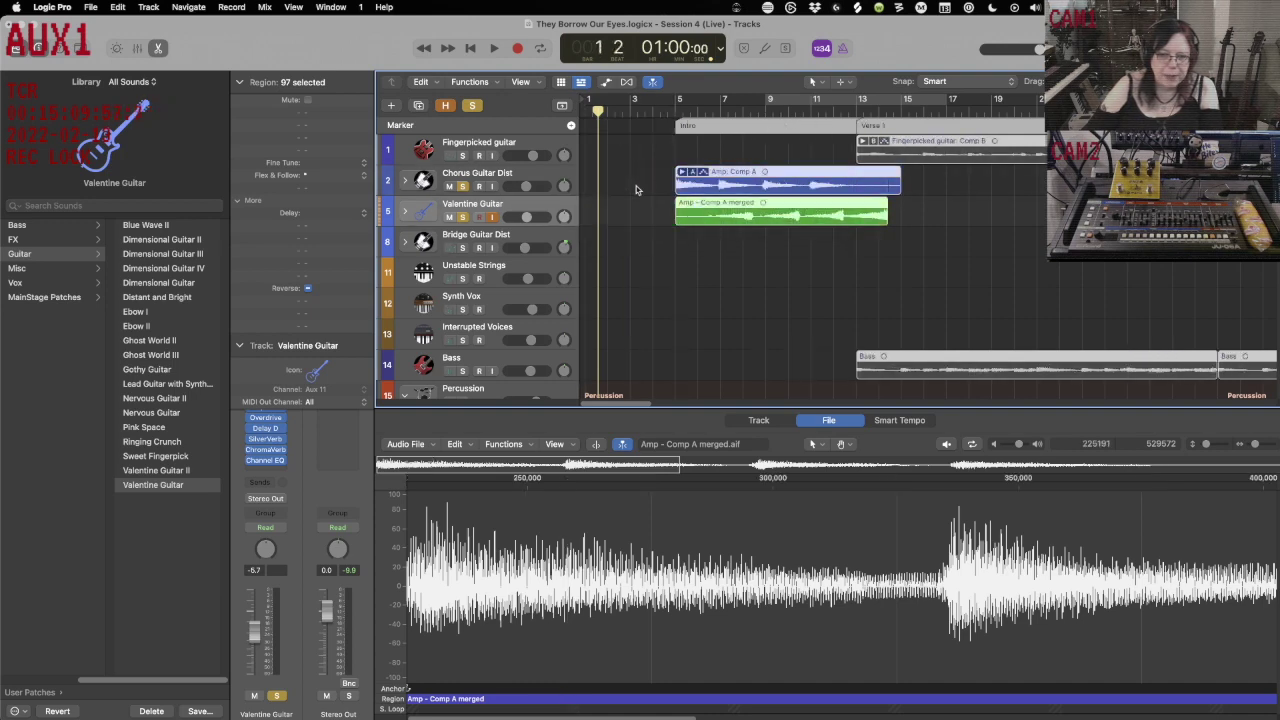
Move the reversed Valentine Guitar region earlier so it starts partway into bar 1, ahead of the Chorus Guitar Dist region.
{"action": "left_click", "coordinate": [640, 190]}
{"action": "left_click_drag", "start_coordinate": [810, 208], "coordinate": [736, 208]}
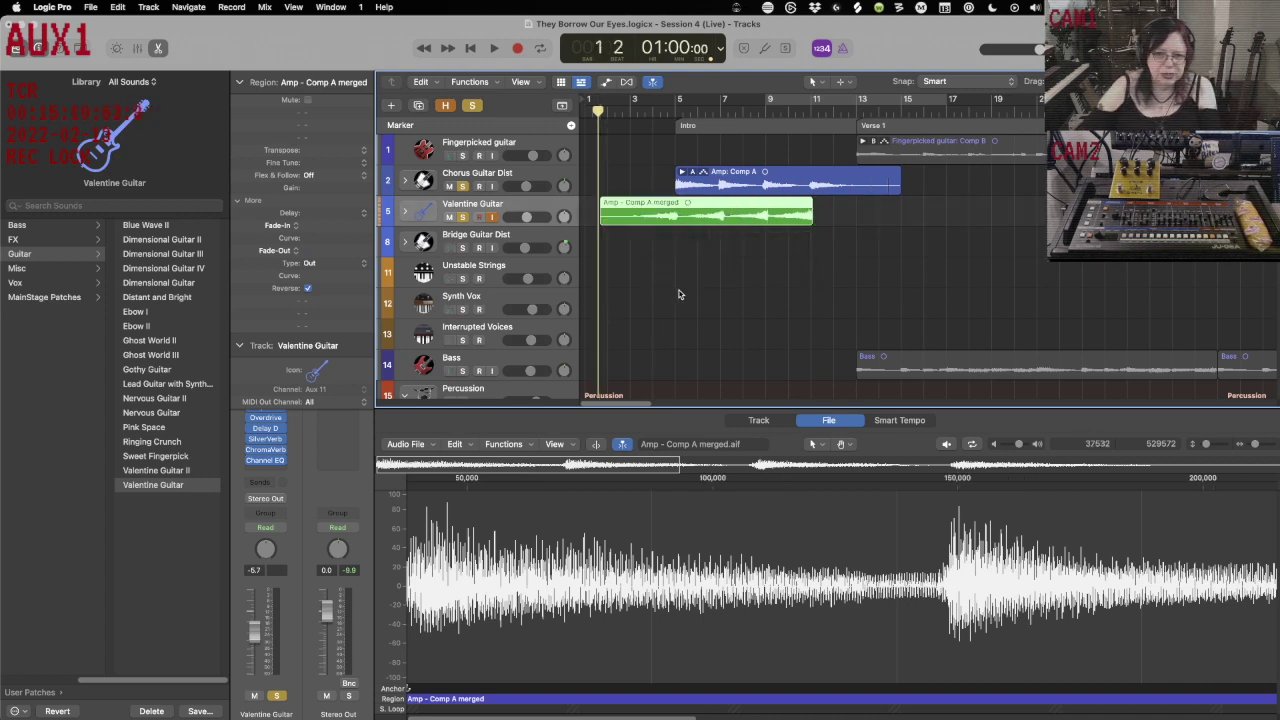
{"action": "key", "text": "super+a"}
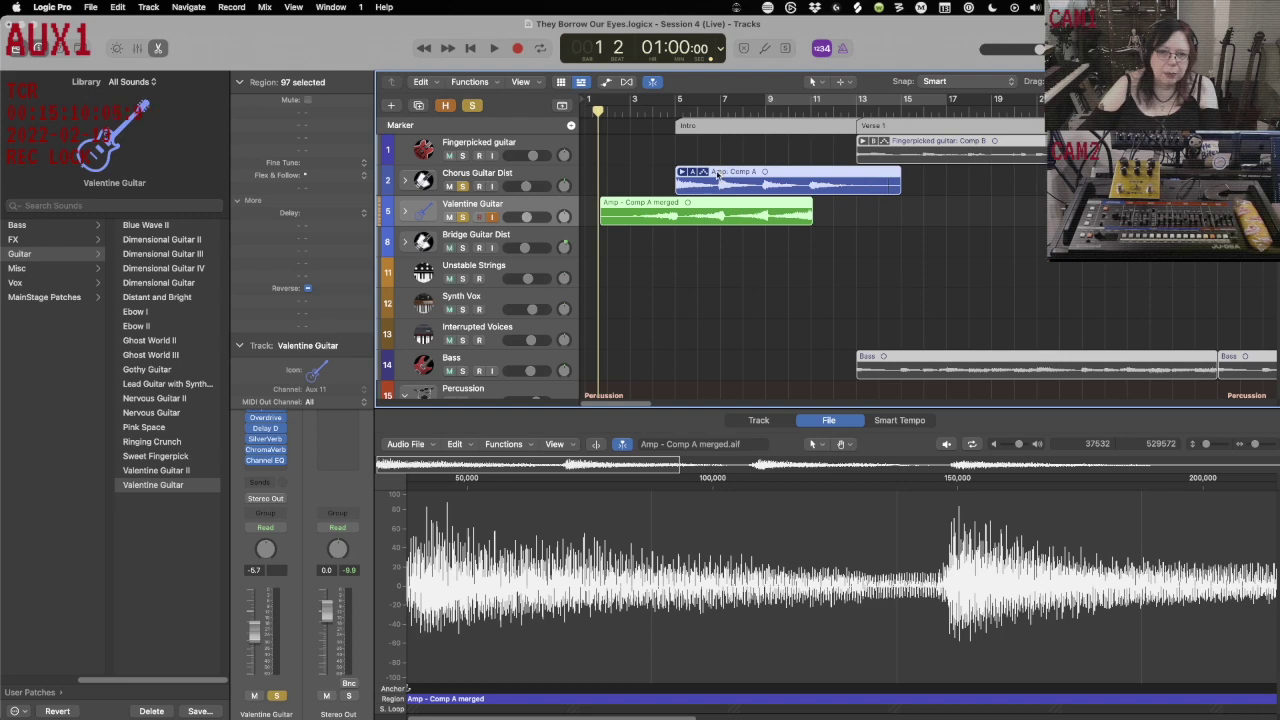
{"action": "left_click", "coordinate": [689, 270]}
{"action": "left_click_drag", "start_coordinate": [708, 214], "coordinate": [717, 204]}
{"action": "key", "text": "space"}
{"action": "key", "text": "space"}
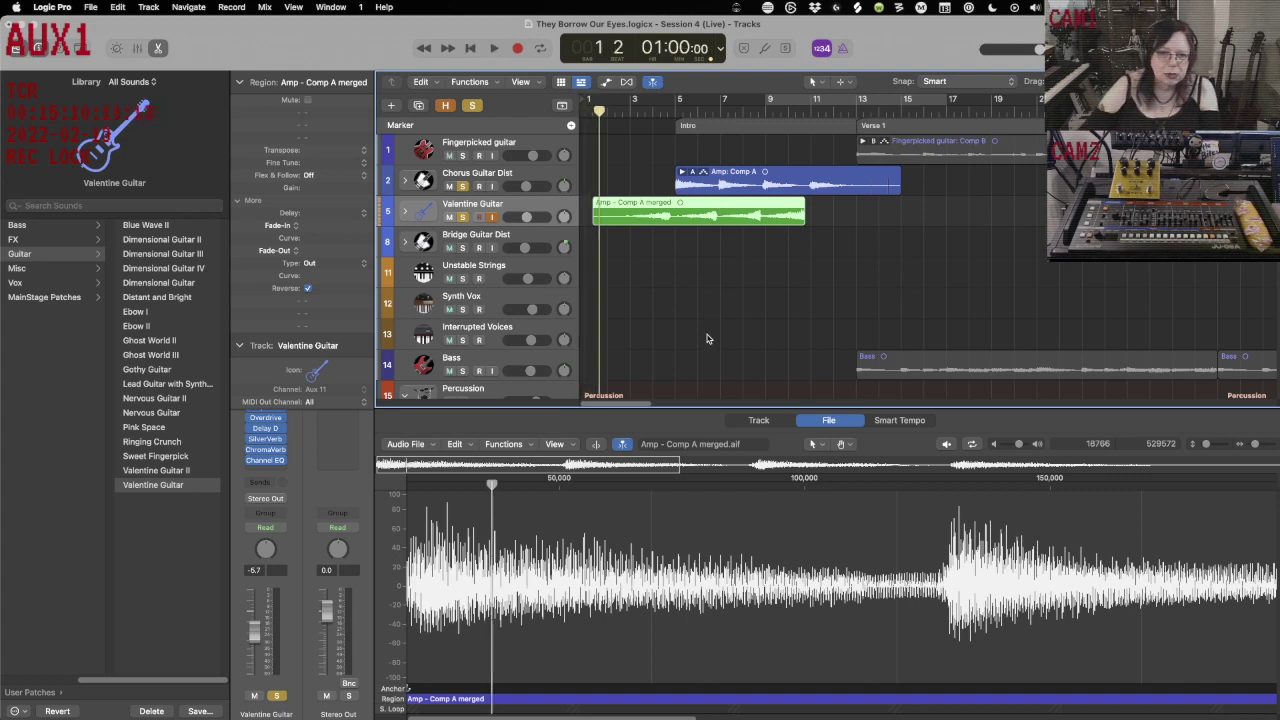
Try moving all regions slightly earlier so the reversed guitar starts at bar 1, and undo the move.
{"action": "left_click", "coordinate": [711, 335]}
{"action": "key", "text": "super+a"}
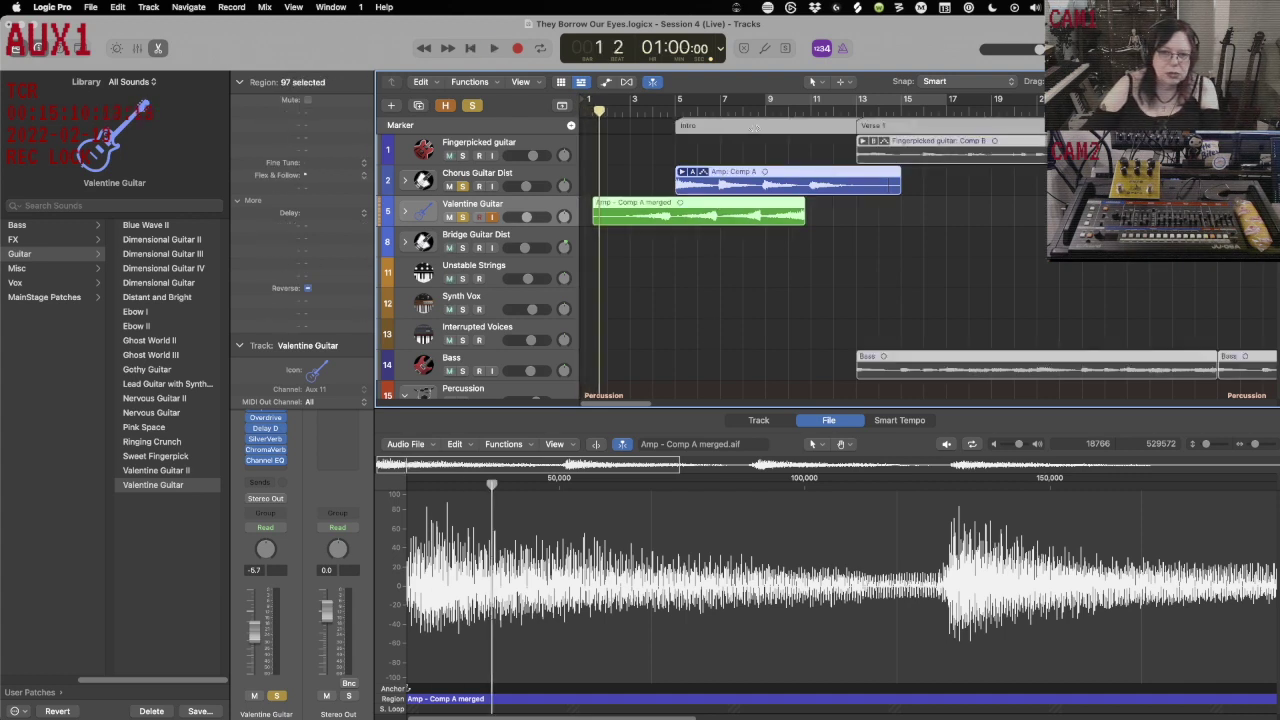
{"action": "left_click_drag", "start_coordinate": [802, 178], "coordinate": [741, 171]}
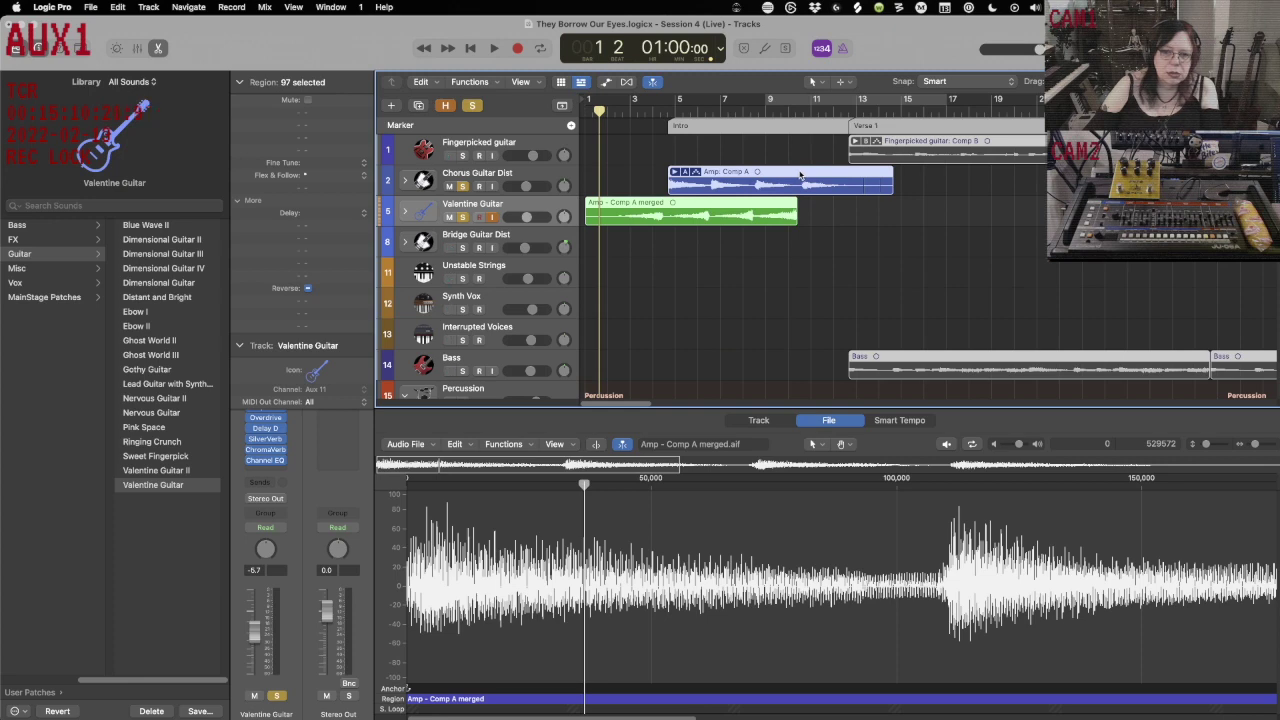
{"action": "key", "text": "super+z"}
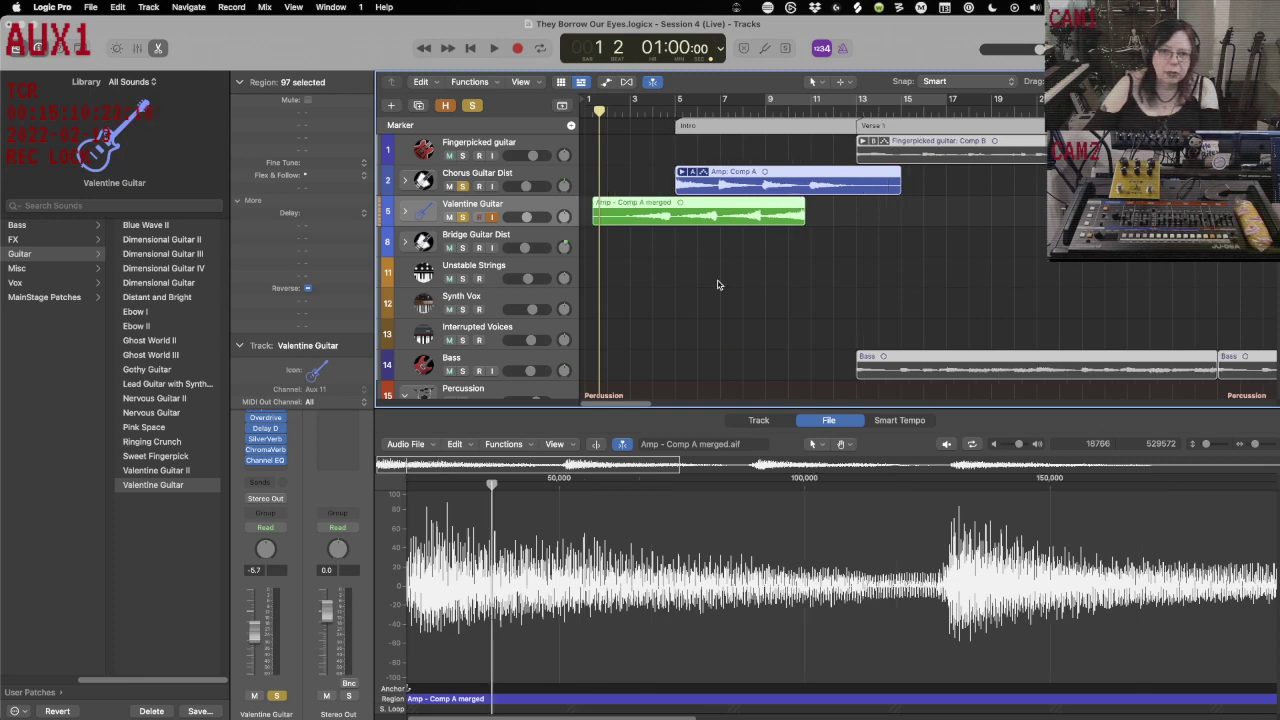
{"action": "key", "text": "super+z"}
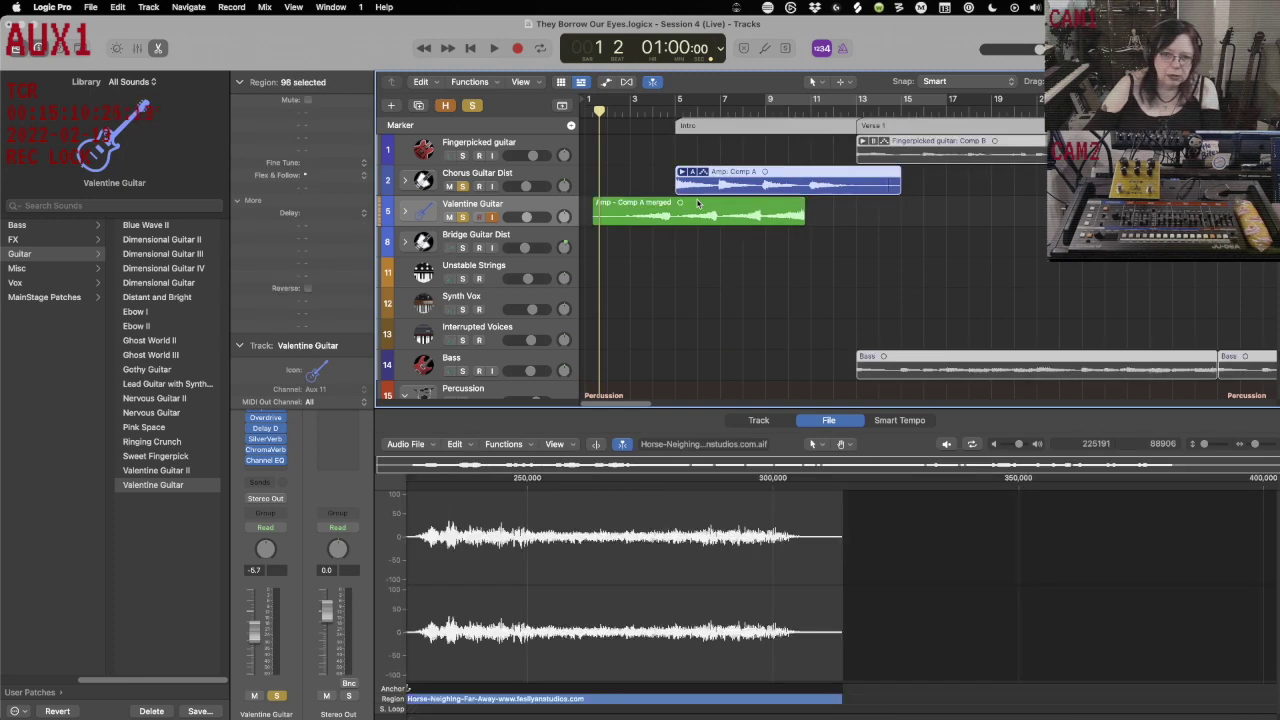
Hide the library and move all selected regions one bar earlier so the intro starts at bar 4.
{"action": "key", "text": "y"}
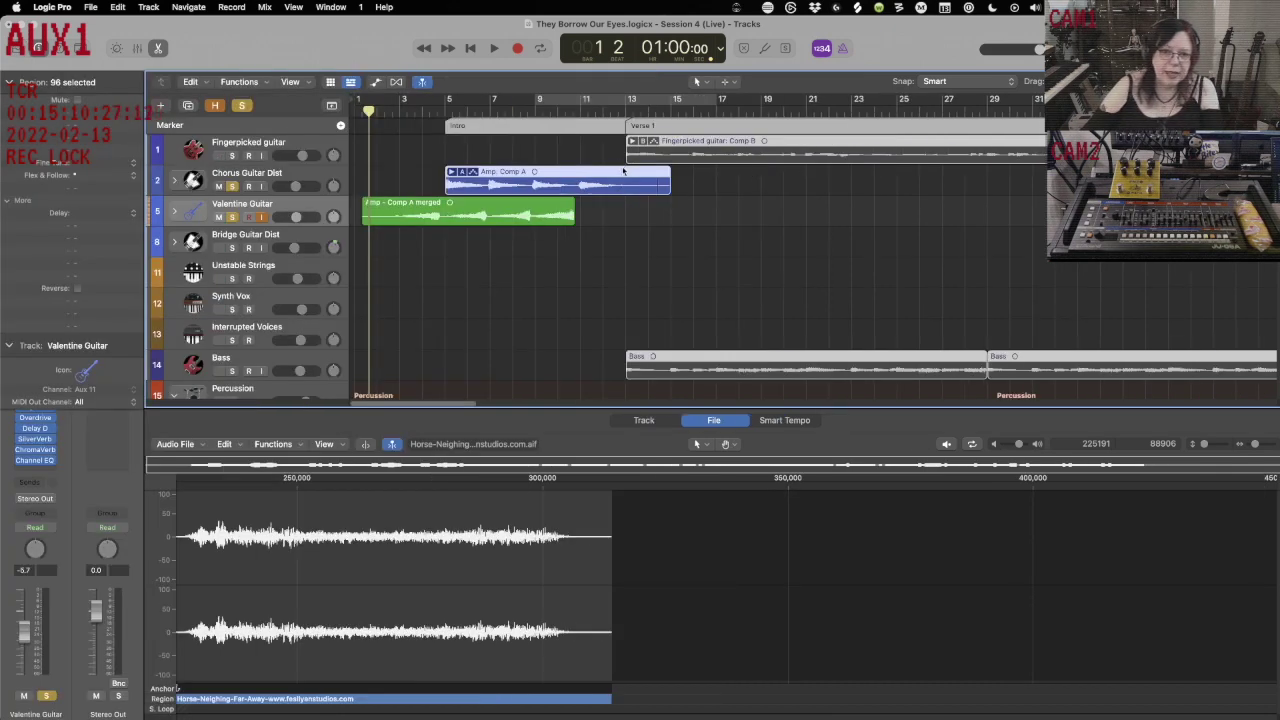
{"action": "mouse_move", "coordinate": [607, 172]}
{"action": "left_mouse_down"}
{"action": "mouse_move", "coordinate": [565, 176]}
{"action": "mouse_move", "coordinate": [585, 173]}
{"action": "left_mouse_up"}
{"action": "key", "text": "Return"}
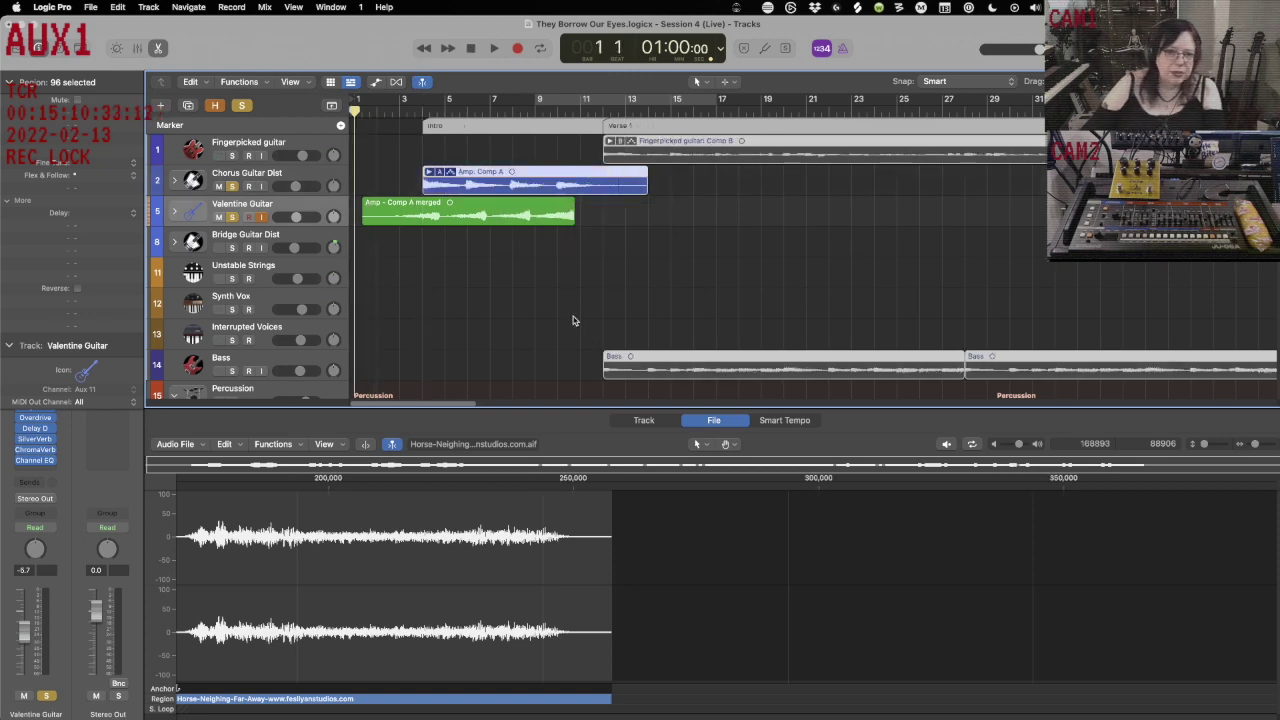
Move the reversed Valentine Guitar region to start at bar 1 and play the intro from the beginning.
{"action": "left_click_drag", "start_coordinate": [531, 207], "coordinate": [519, 206]}
{"action": "key", "text": "space"}
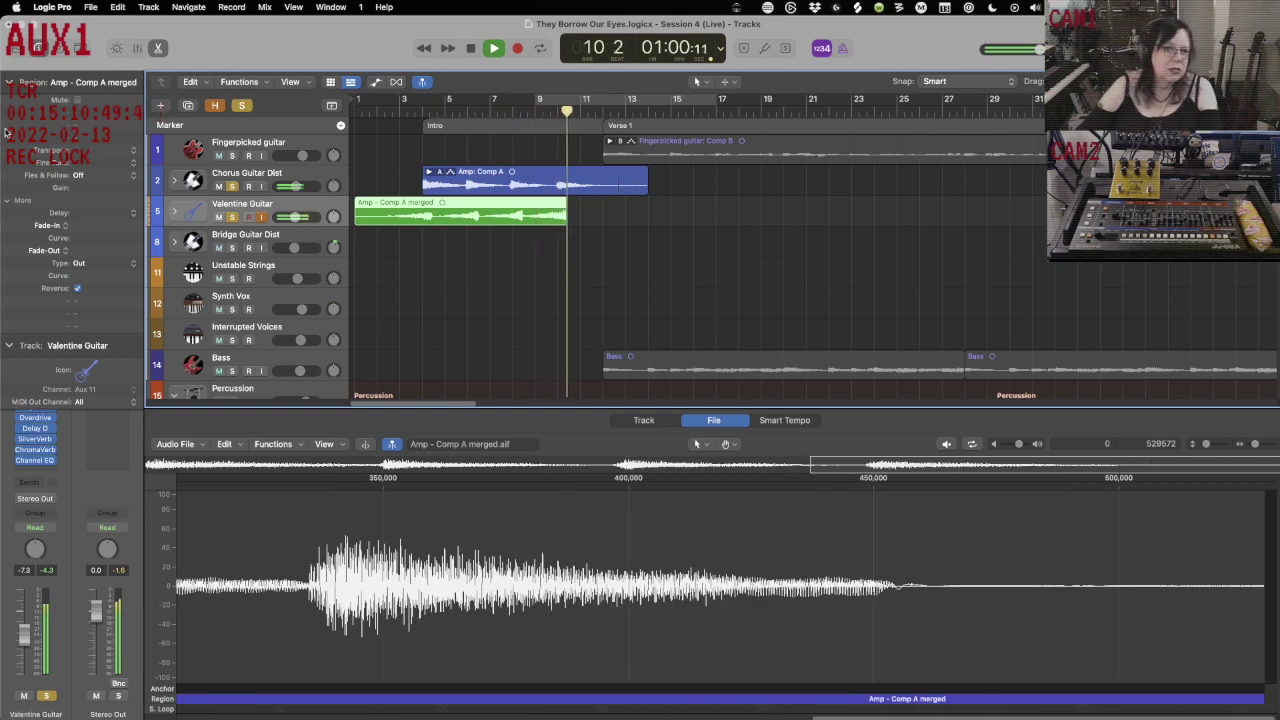
{"action": "left_click", "coordinate": [85, 82]}
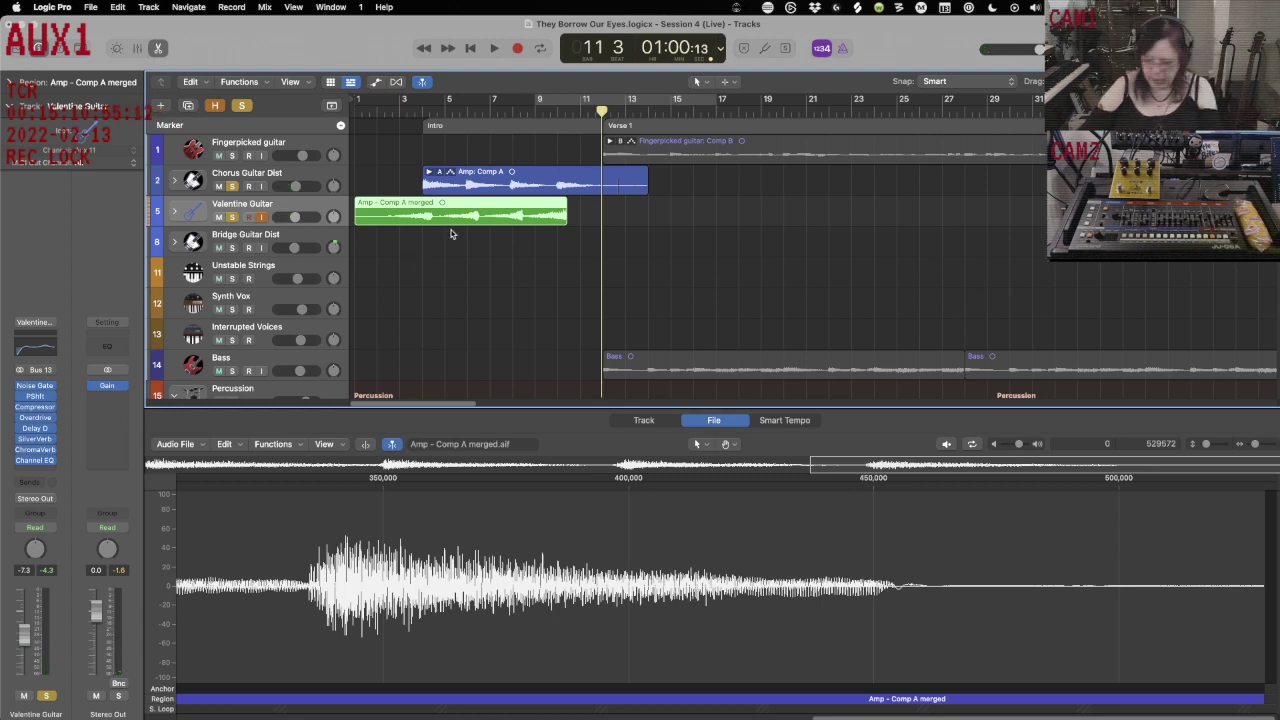
Split the reversed Valentine Guitar region at bar 2 and delete the quiet piece before it.
{"action": "left_click", "coordinate": [313, 170], "text": "shift"}
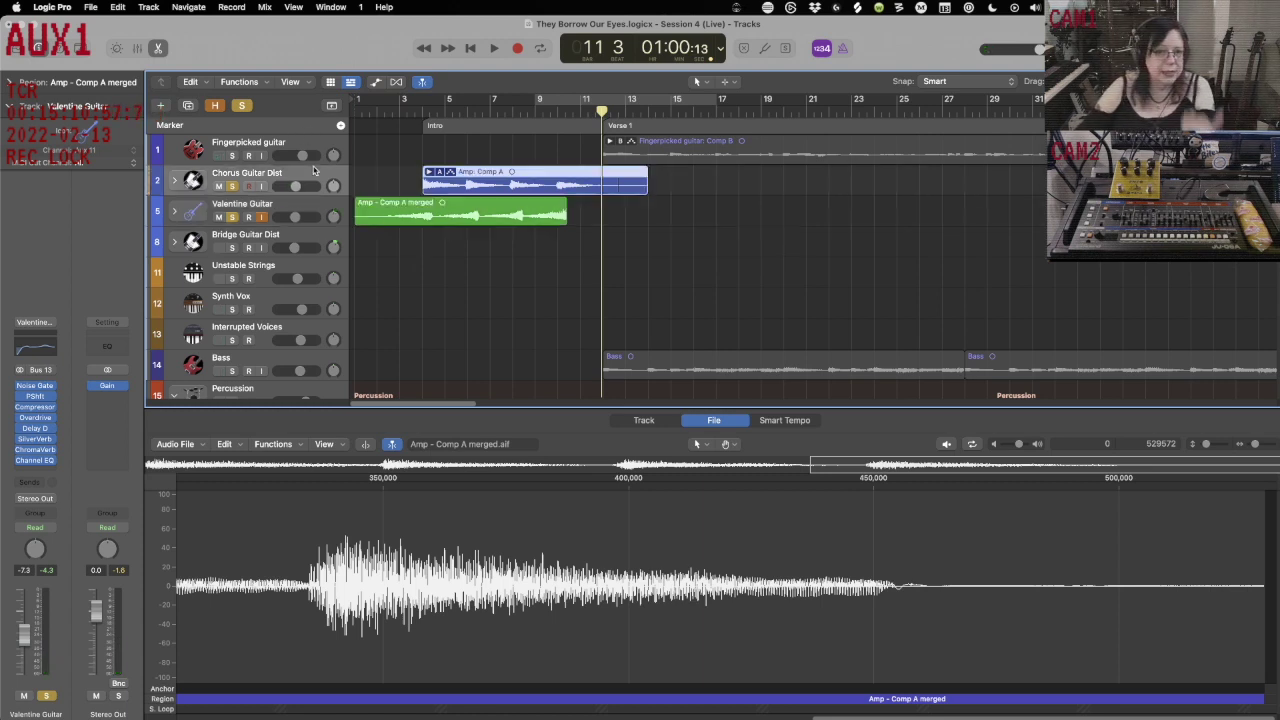
{"action": "left_click", "coordinate": [442, 217]}
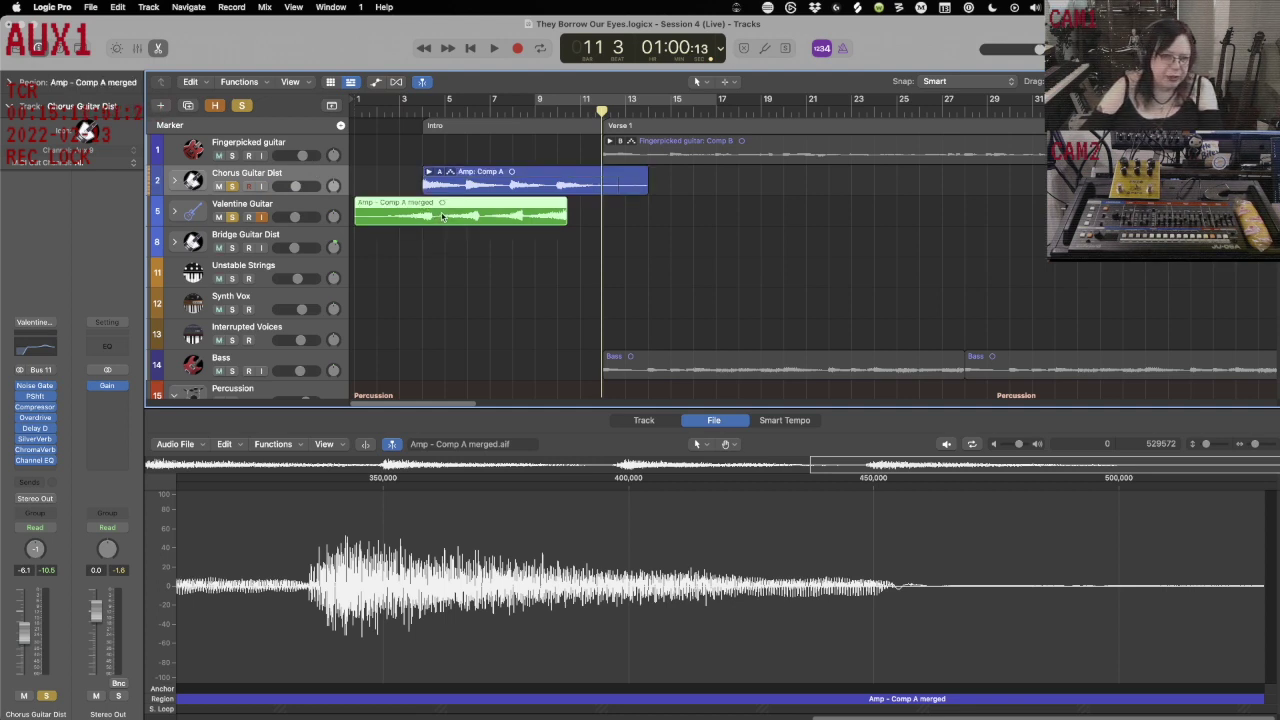
{"action": "left_click", "coordinate": [376, 222]}
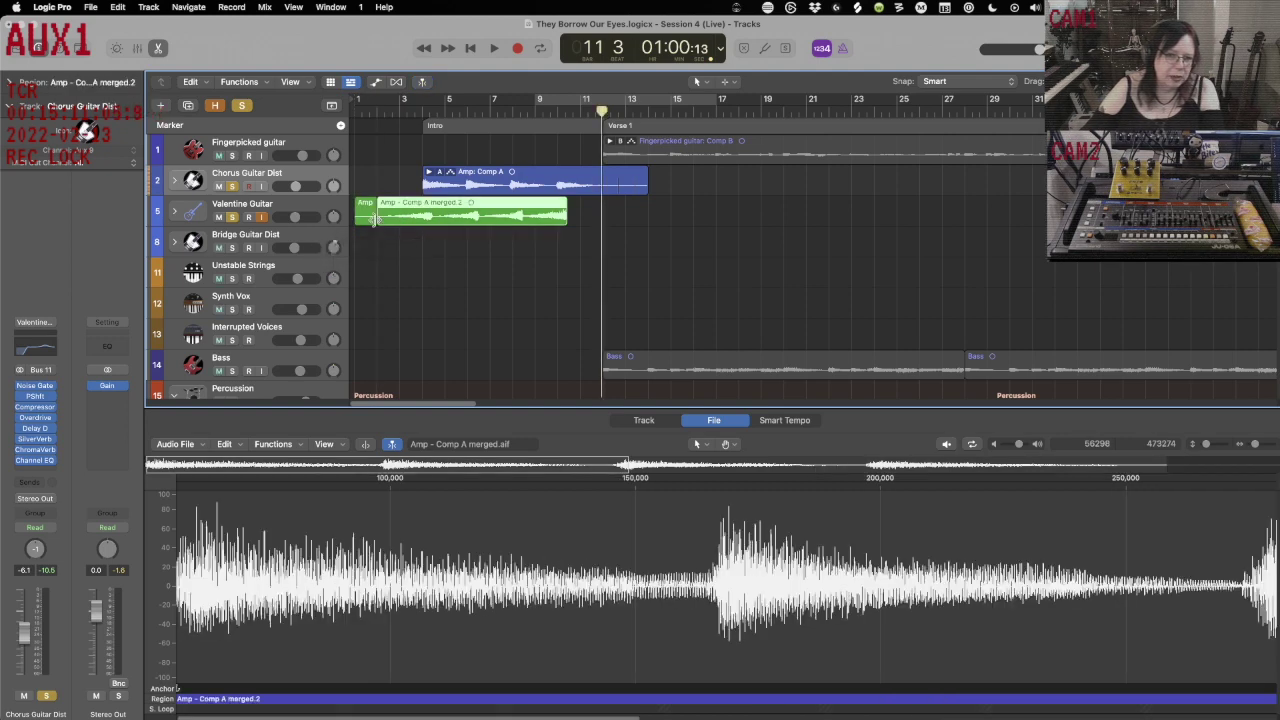
{"action": "key", "text": "Delete"}
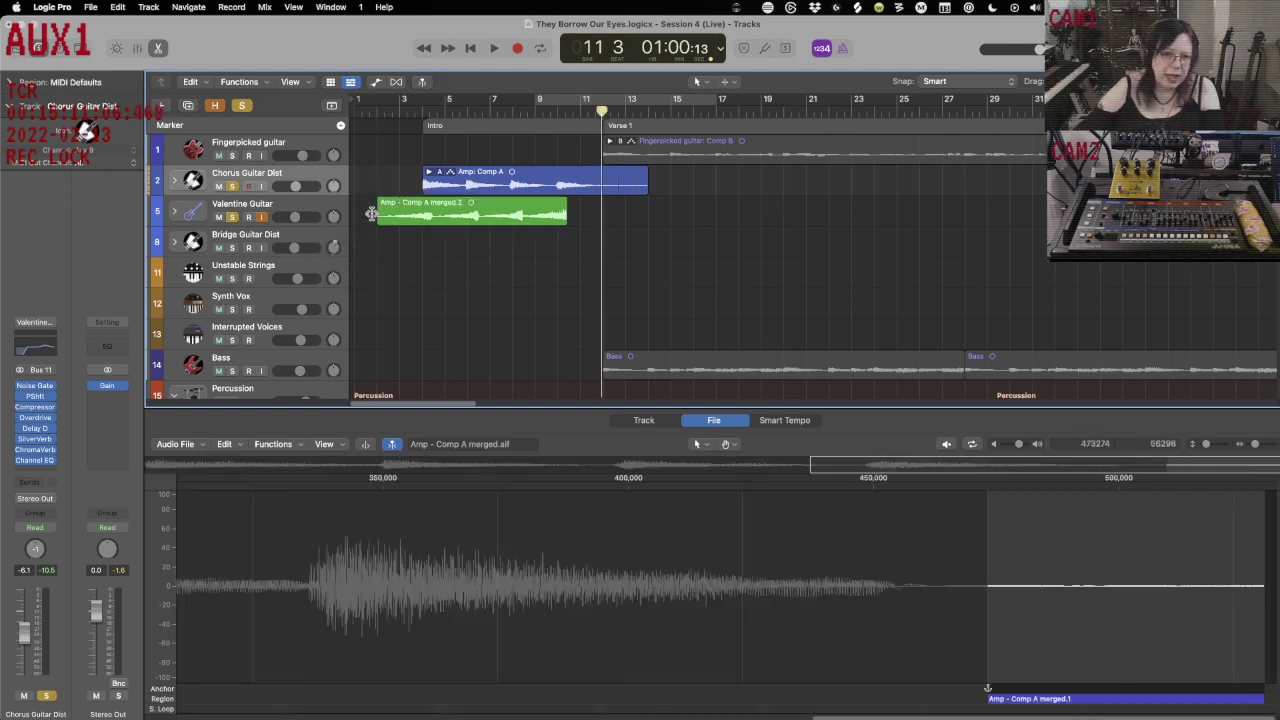
{"action": "left_click", "coordinate": [444, 221]}
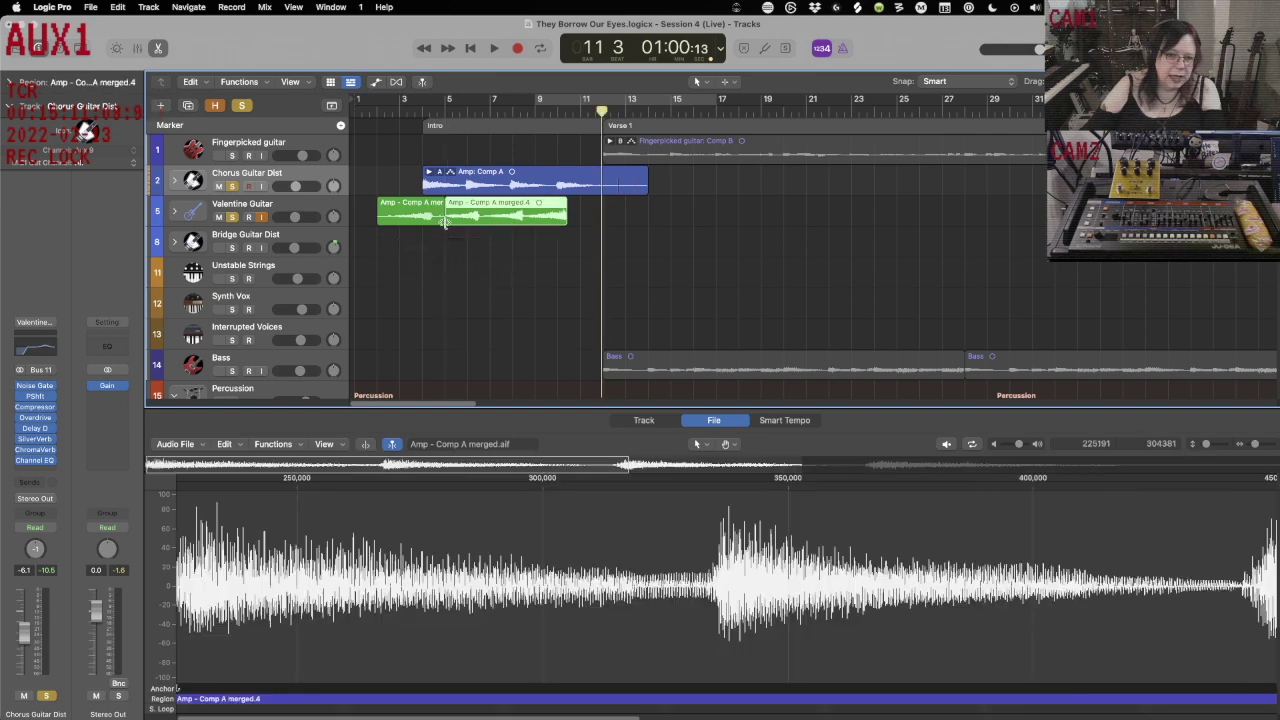
{"action": "left_click", "coordinate": [488, 229]}
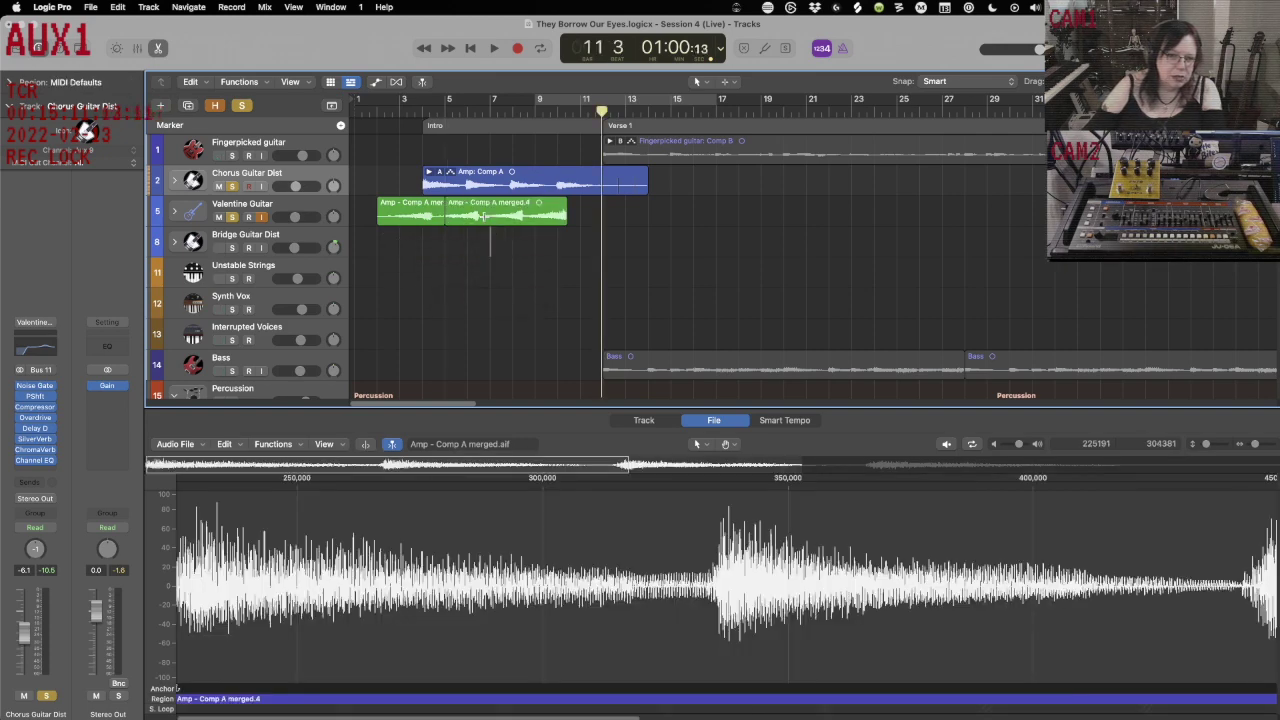
{"action": "key", "text": "super+z"}
Split the reversed Valentine Guitar region into four pieces, cutting midway through bars 4, 6 and 8.
{"action": "left_click", "coordinate": [436, 216]}
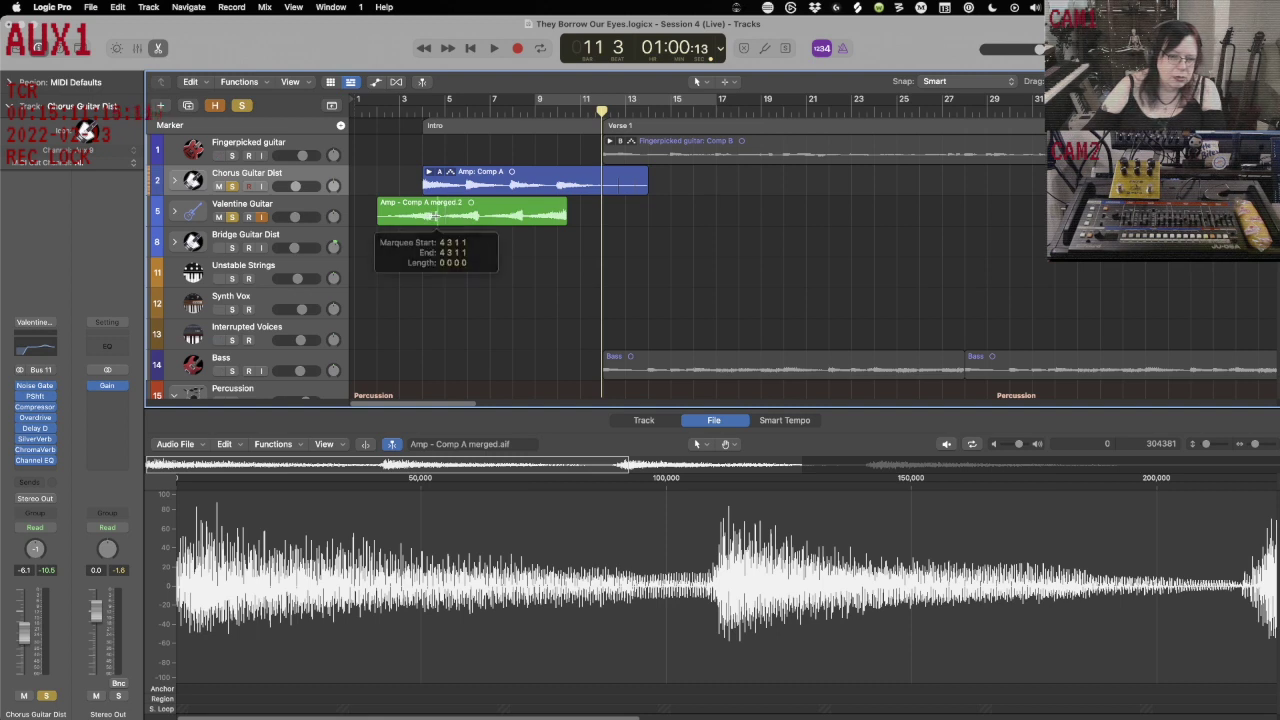
{"action": "left_click", "coordinate": [482, 218]}
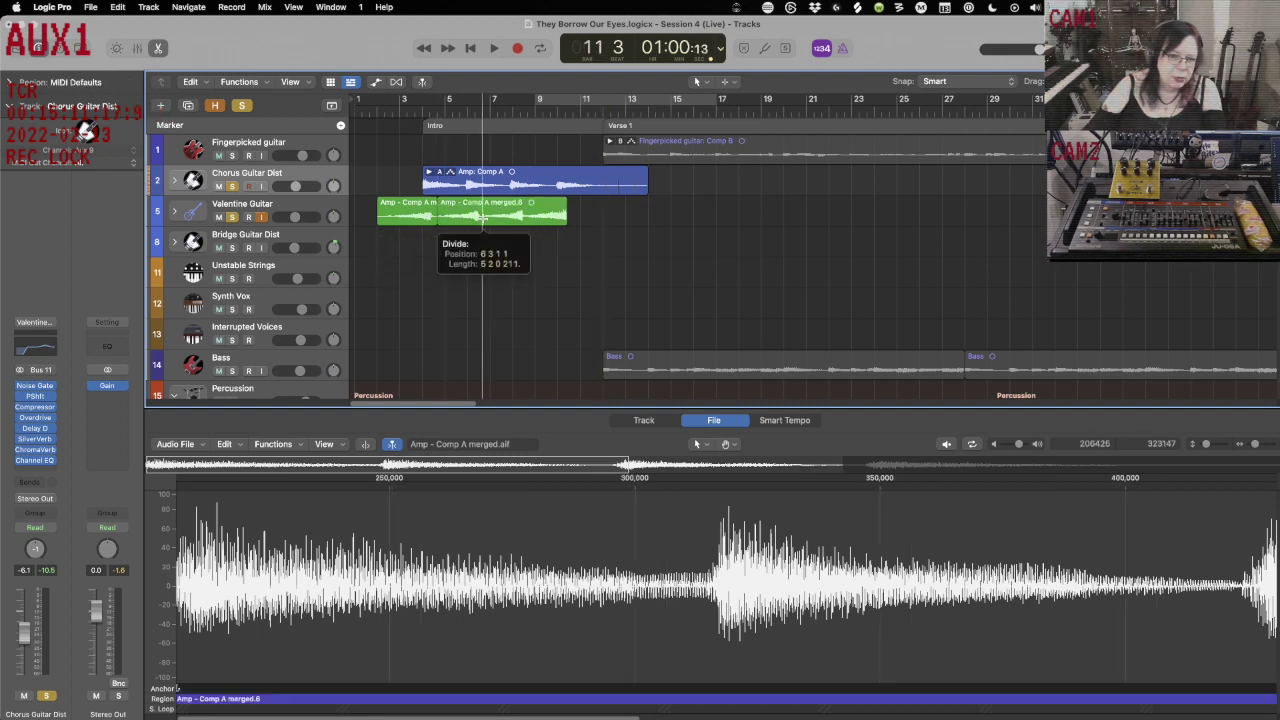
{"action": "left_click", "coordinate": [526, 218]}
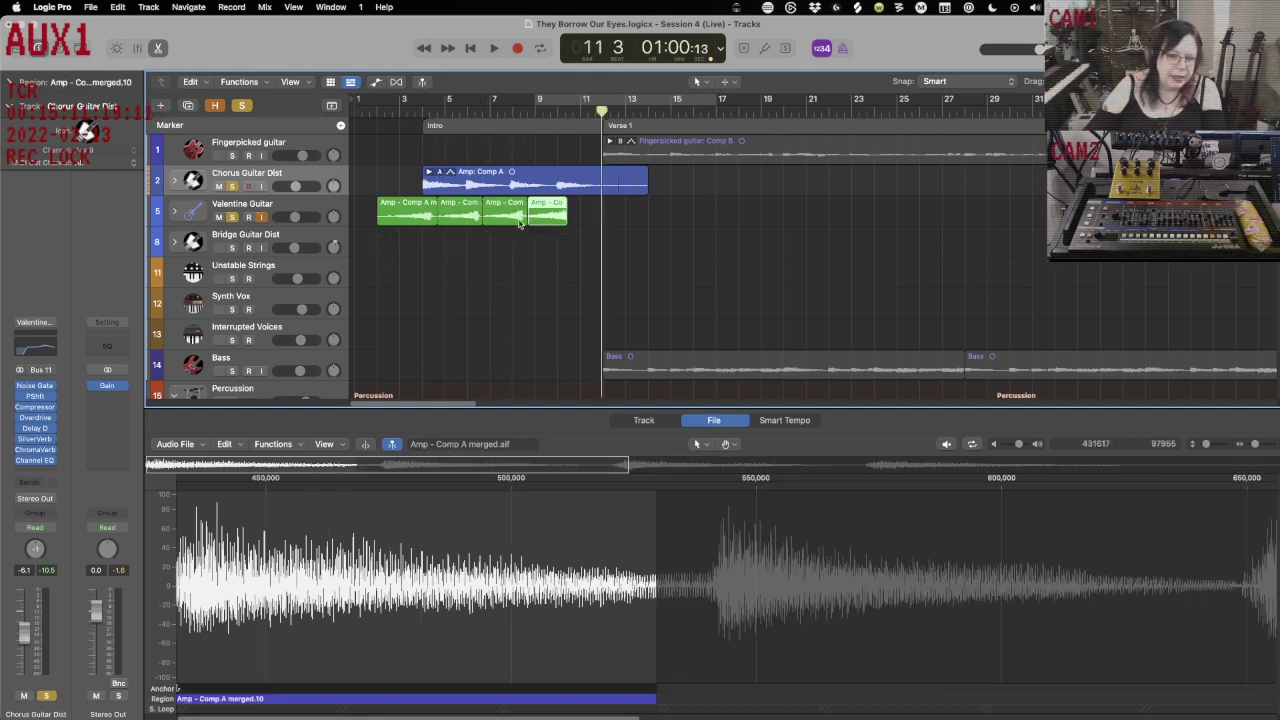
Unsolo the Valentine Guitar and play the Chorus Guitar Dist alone from around bar 4.
{"action": "left_click", "coordinate": [233, 217]}
{"action": "key", "text": "comma"}
{"action": "key", "text": "comma"}
{"action": "key", "text": "comma"}
{"action": "key", "text": "comma"}
{"action": "key", "text": "comma"}
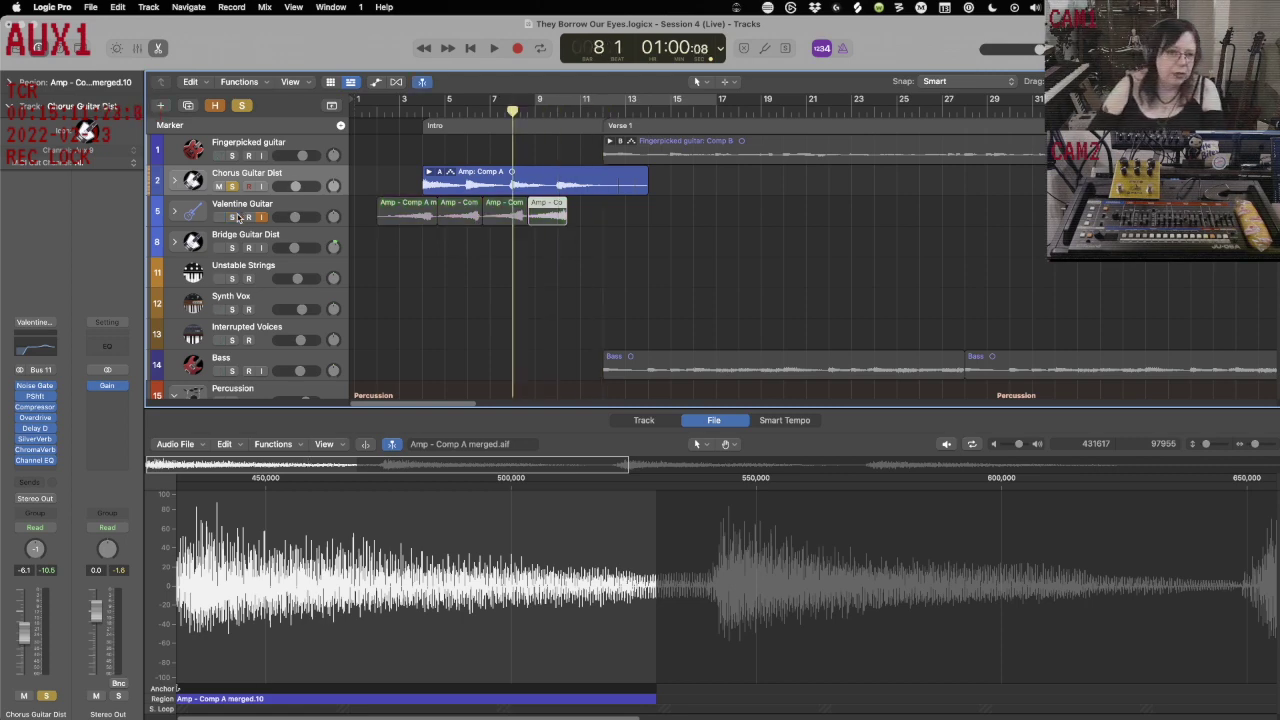
{"action": "key", "text": "comma"}
{"action": "key", "text": "comma"}
{"action": "key", "text": "comma"}
{"action": "key", "text": "space"}
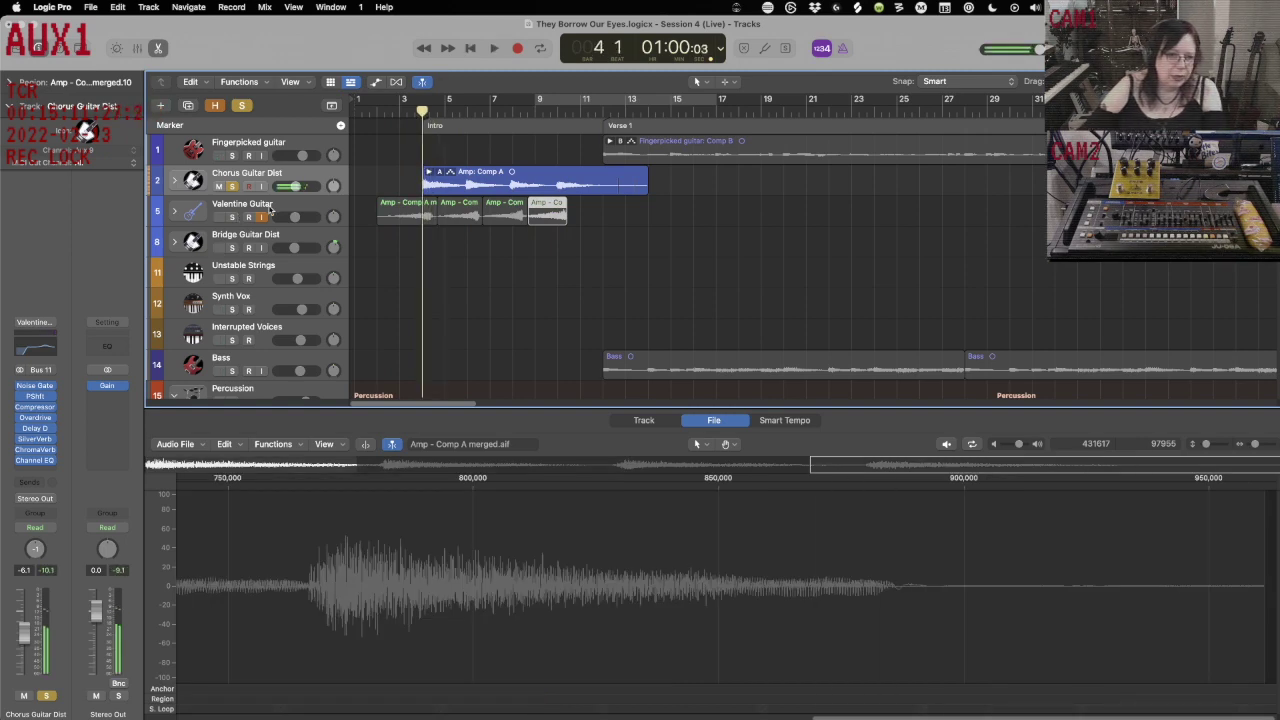
Solo the Valentine Guitar track again and rename it Reverse Guitar.
{"action": "left_click", "coordinate": [270, 209]}
{"action": "left_click", "coordinate": [232, 185]}
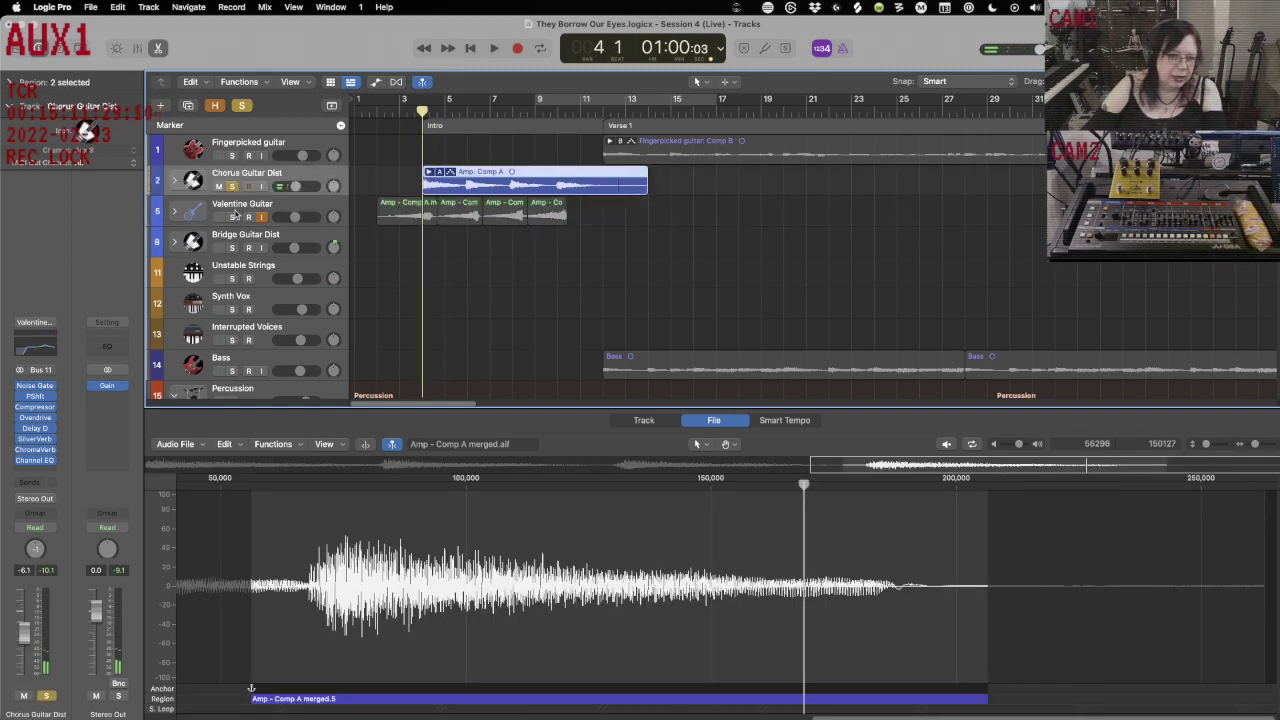
{"action": "left_click", "coordinate": [231, 217]}
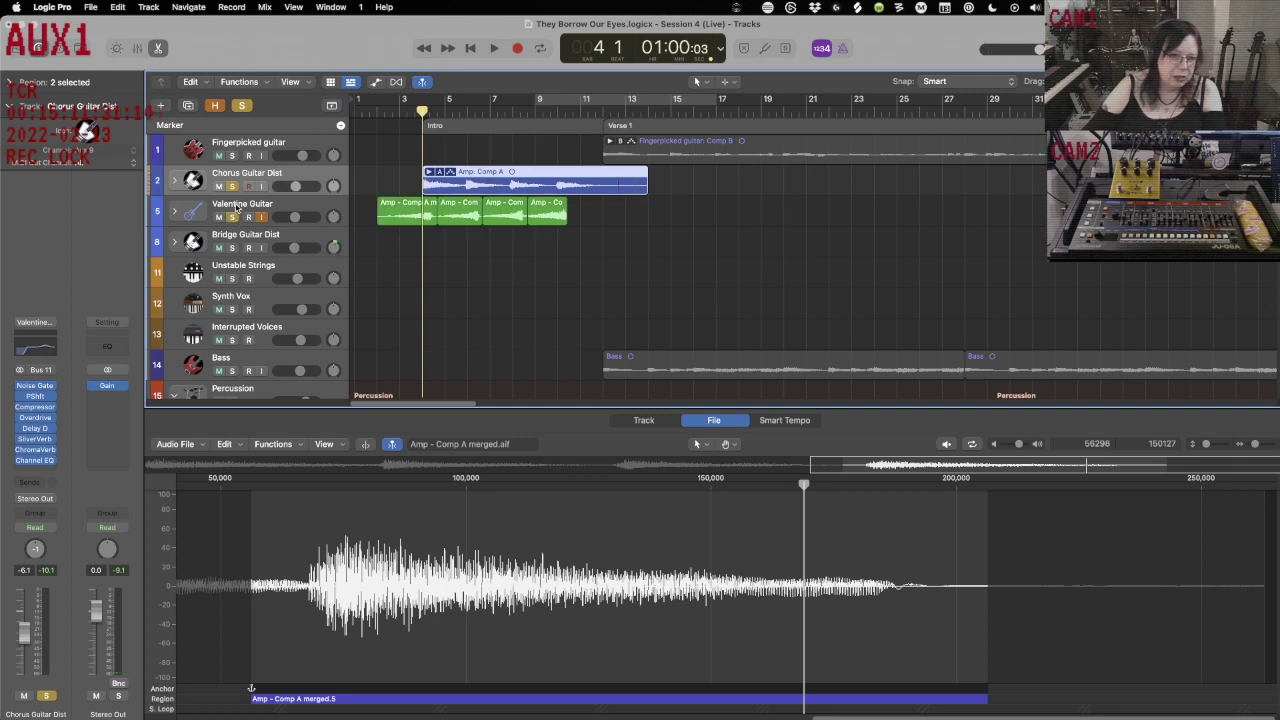
{"action": "double_click", "coordinate": [236, 205]}
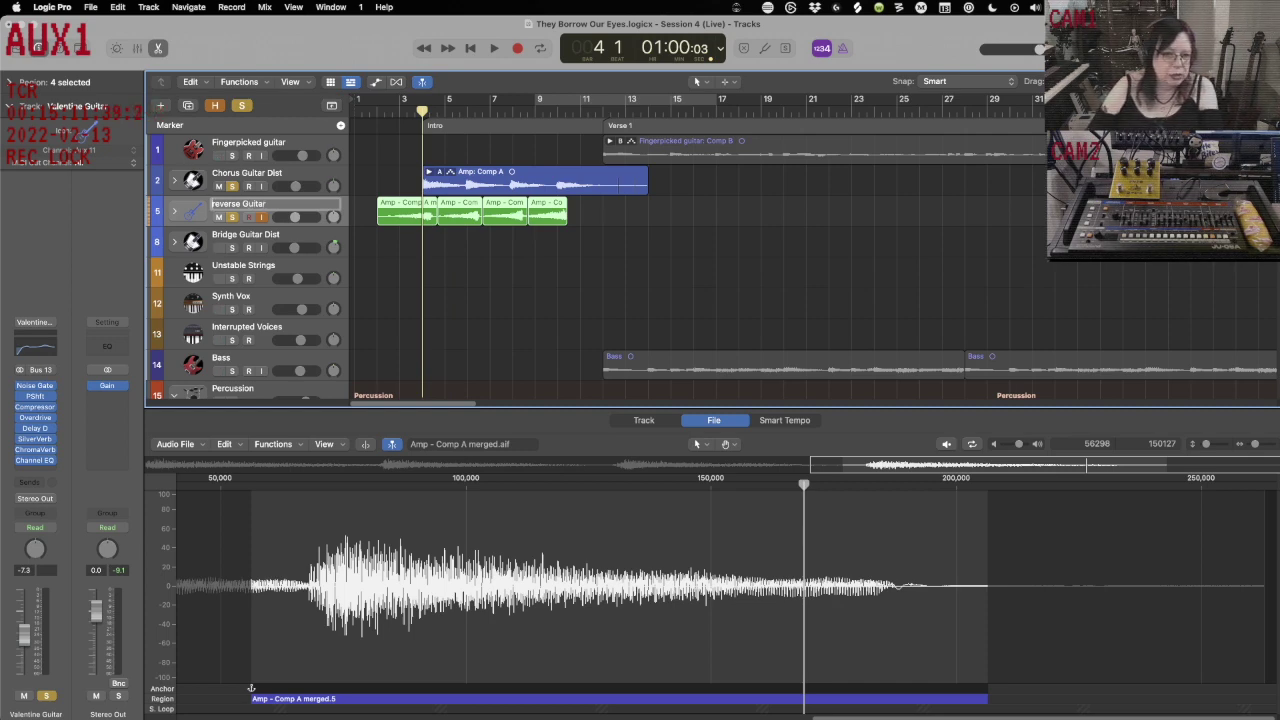
{"action": "key", "text": "Return"}
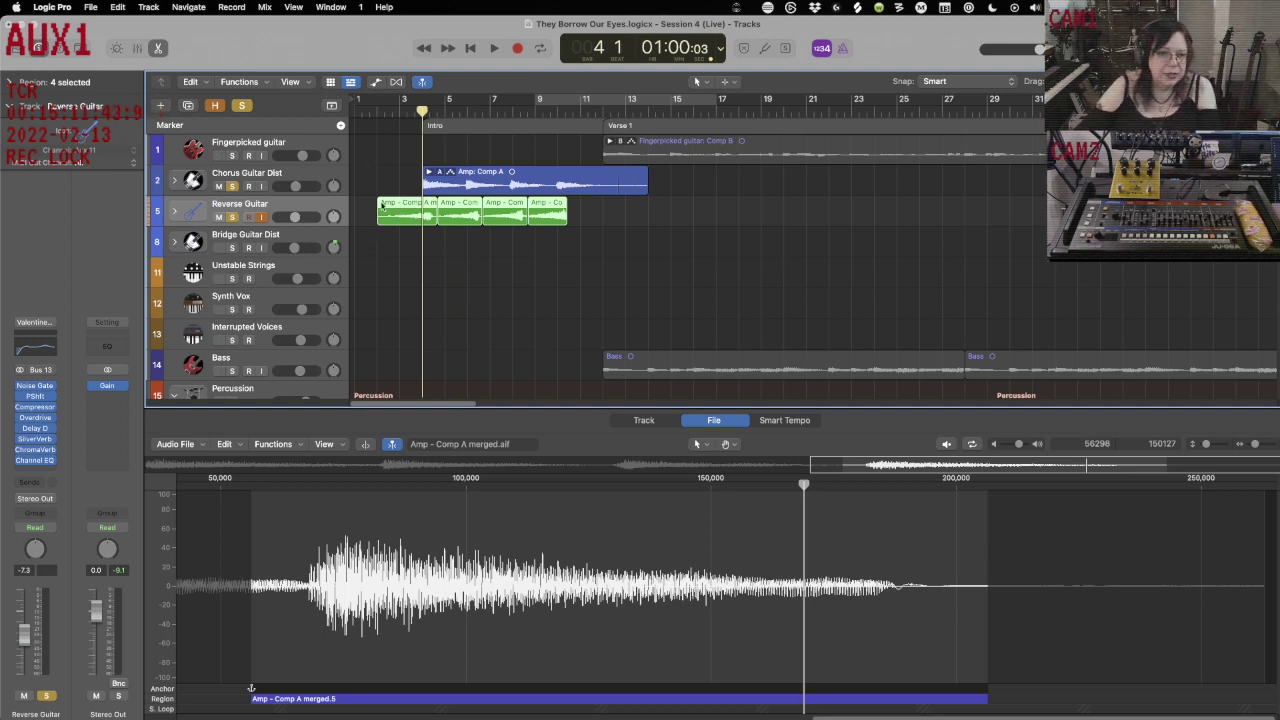
Play the soloed reverse and chorus guitars from the beginning of the song up to bar 4.
{"action": "key", "text": "Return"}
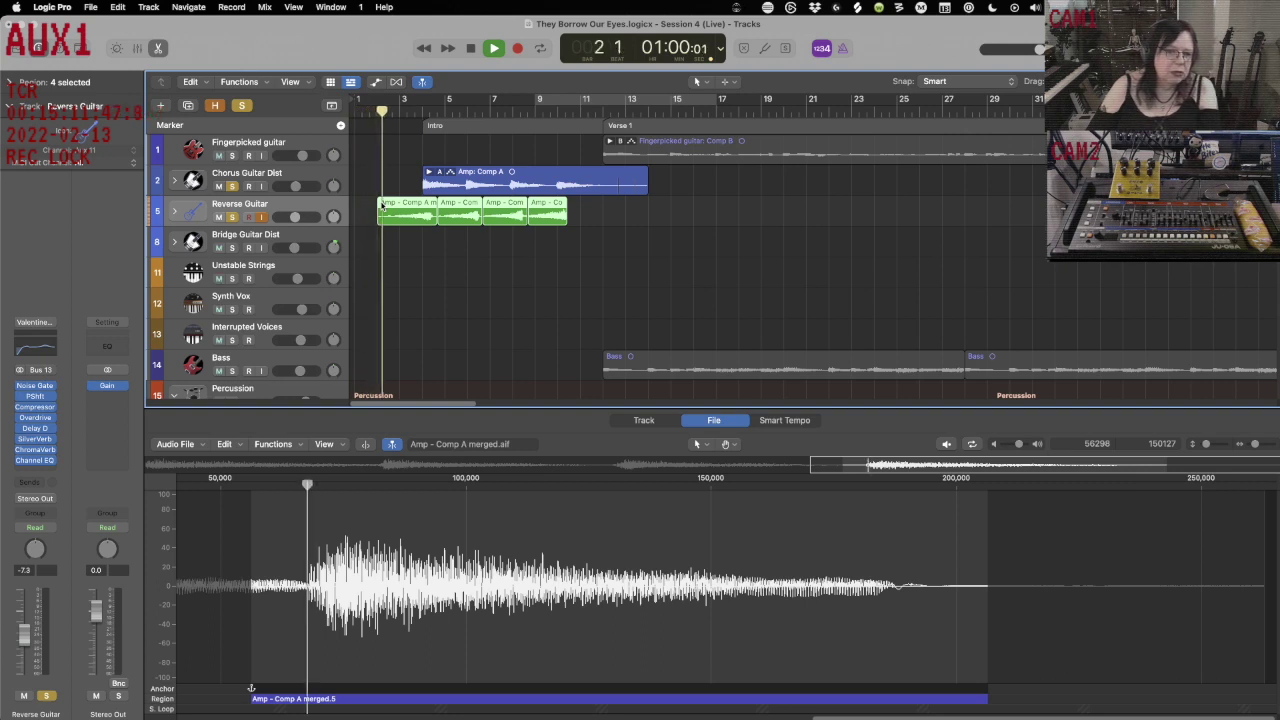
{"action": "key", "text": "space"}
{"action": "left_click", "coordinate": [383, 283]}
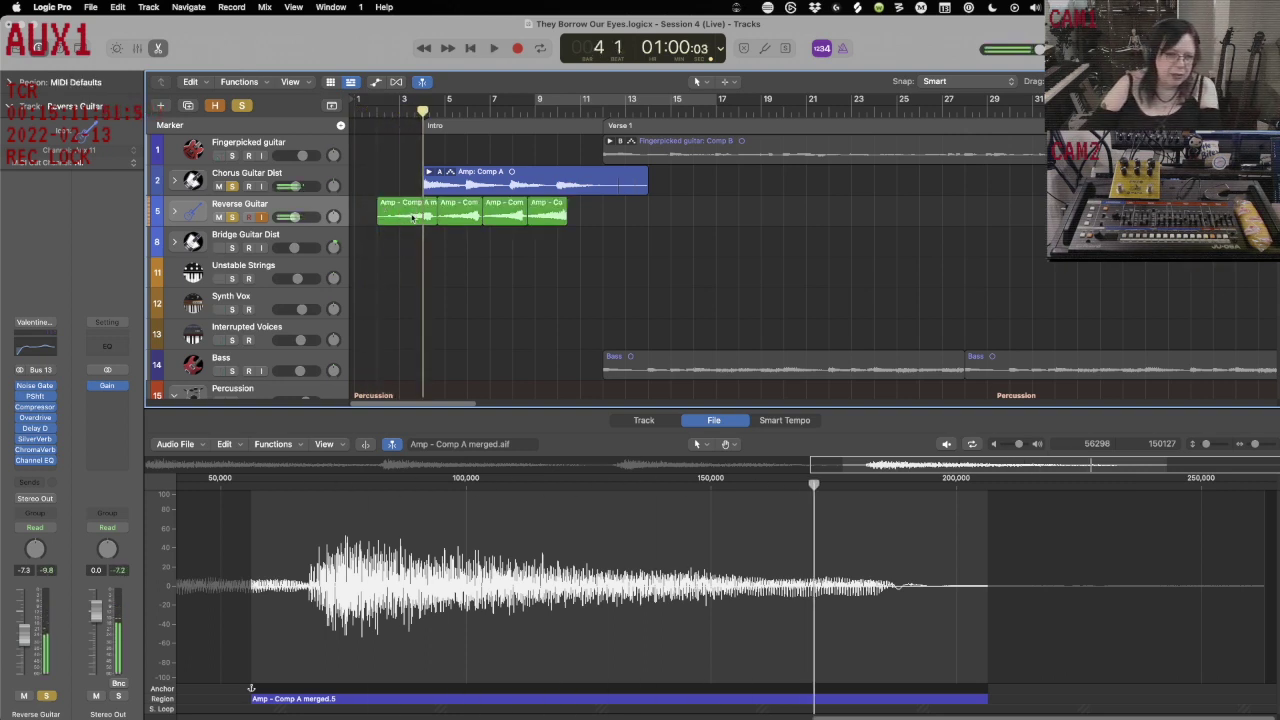
Reorder the four Reverse Guitar pieces end to end between bars 2 and 10, with the shortest piece second and the longest last.
{"action": "left_click_drag", "start_coordinate": [420, 205], "coordinate": [676, 206]}
{"action": "left_click_drag", "start_coordinate": [455, 205], "coordinate": [401, 258]}
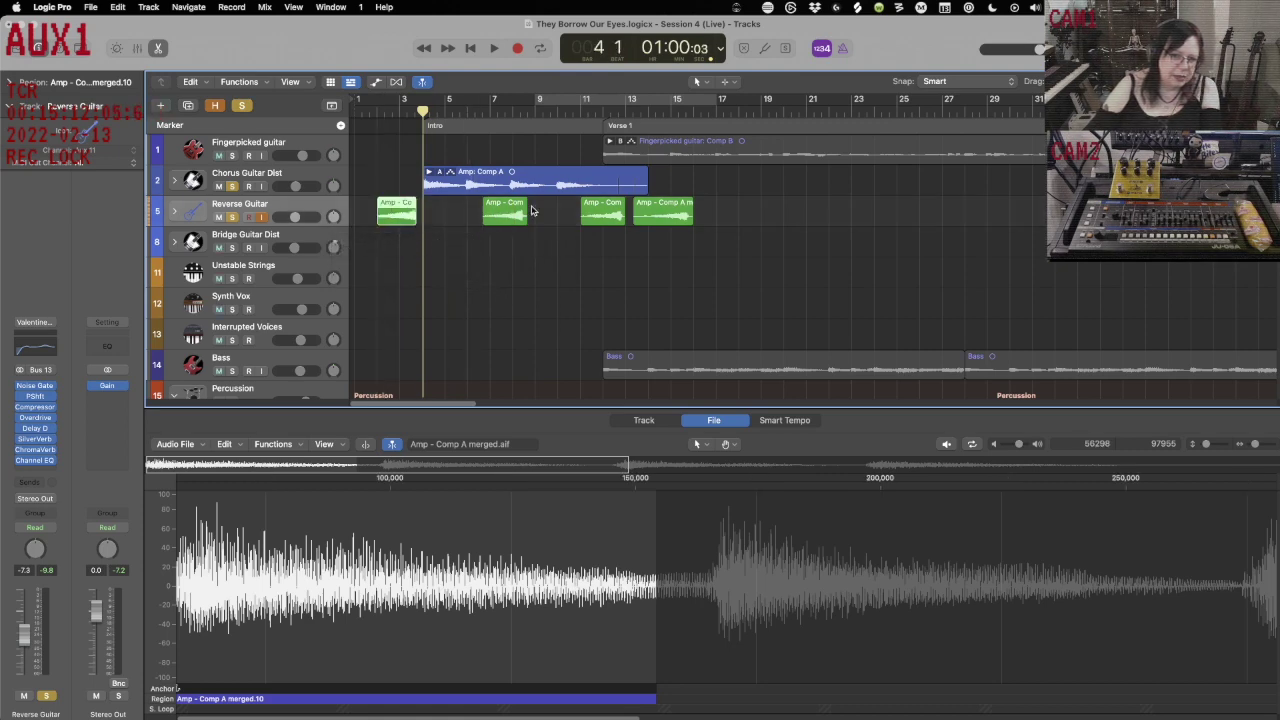
{"action": "left_click_drag", "start_coordinate": [520, 205], "coordinate": [459, 204]}
{"action": "left_click_drag", "start_coordinate": [602, 205], "coordinate": [494, 199]}
{"action": "left_click_drag", "start_coordinate": [662, 207], "coordinate": [543, 192]}
Play the rearranged intro from the beginning with both guitars, and again with the Reverse Guitar alone.
{"action": "key", "text": "Return"}
{"action": "key", "text": "space"}
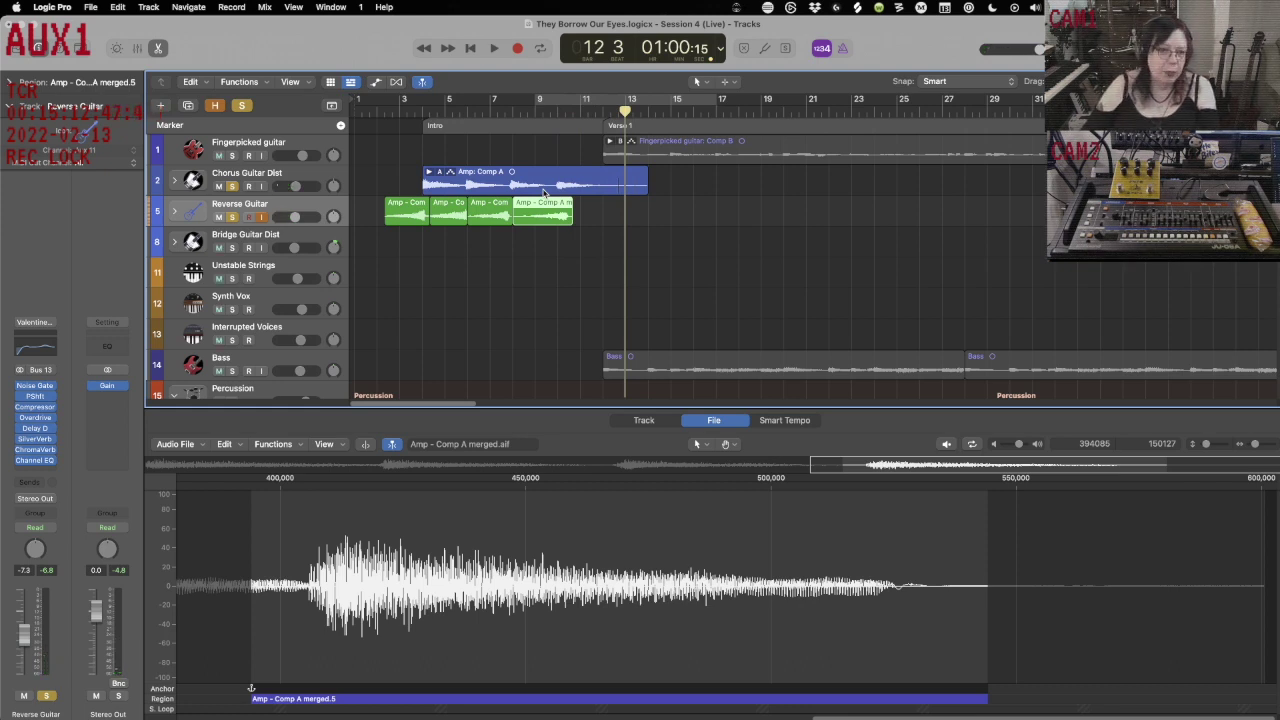
{"action": "left_click", "coordinate": [544, 192]}
{"action": "key", "text": "Return"}
{"action": "key", "text": "space"}
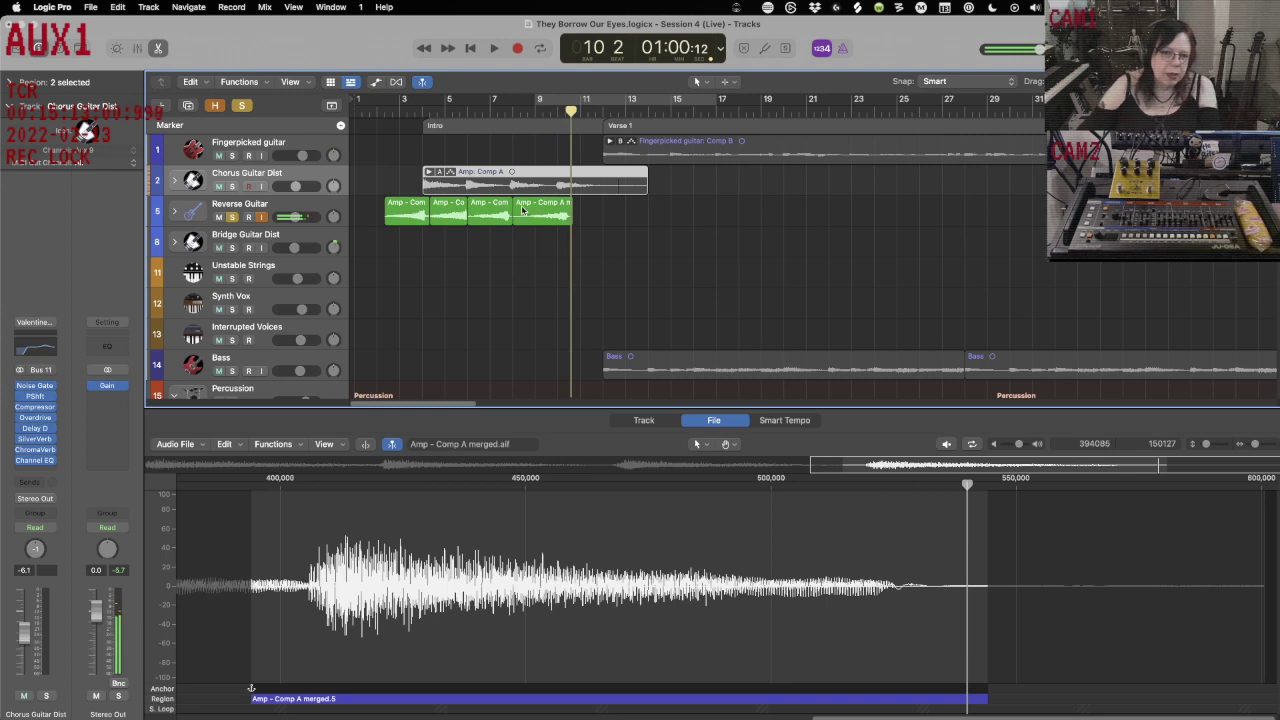
Cut off and delete the start of the last Reverse Guitar piece, and shift the remainder slightly earlier within bar 8.
{"action": "left_click", "coordinate": [525, 209]}
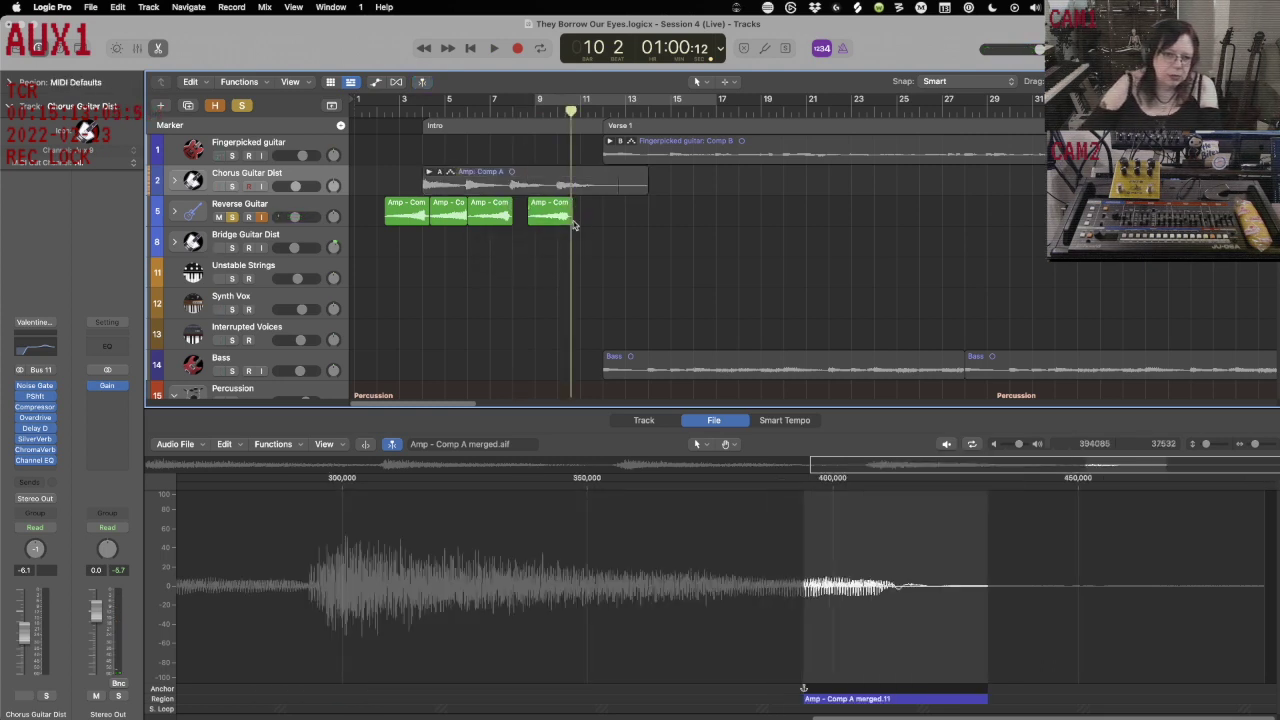
{"action": "mouse_move", "coordinate": [564, 204]}
{"action": "left_mouse_down"}
{"action": "mouse_move", "coordinate": [541, 204]}
{"action": "mouse_move", "coordinate": [552, 207]}
{"action": "left_mouse_up"}
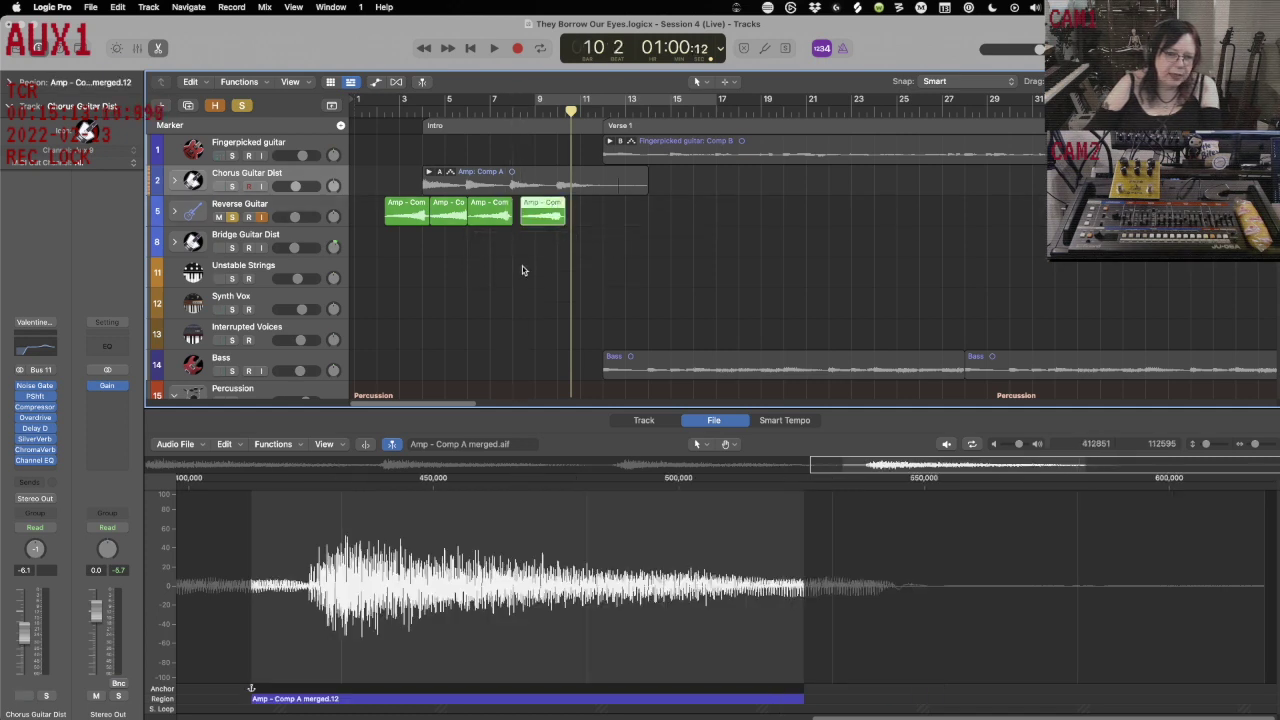
{"action": "left_click", "coordinate": [516, 270]}
Play the edited Reverse Guitar alone from the beginning of the song.
{"action": "key", "text": "Return"}
{"action": "key", "text": "space"}
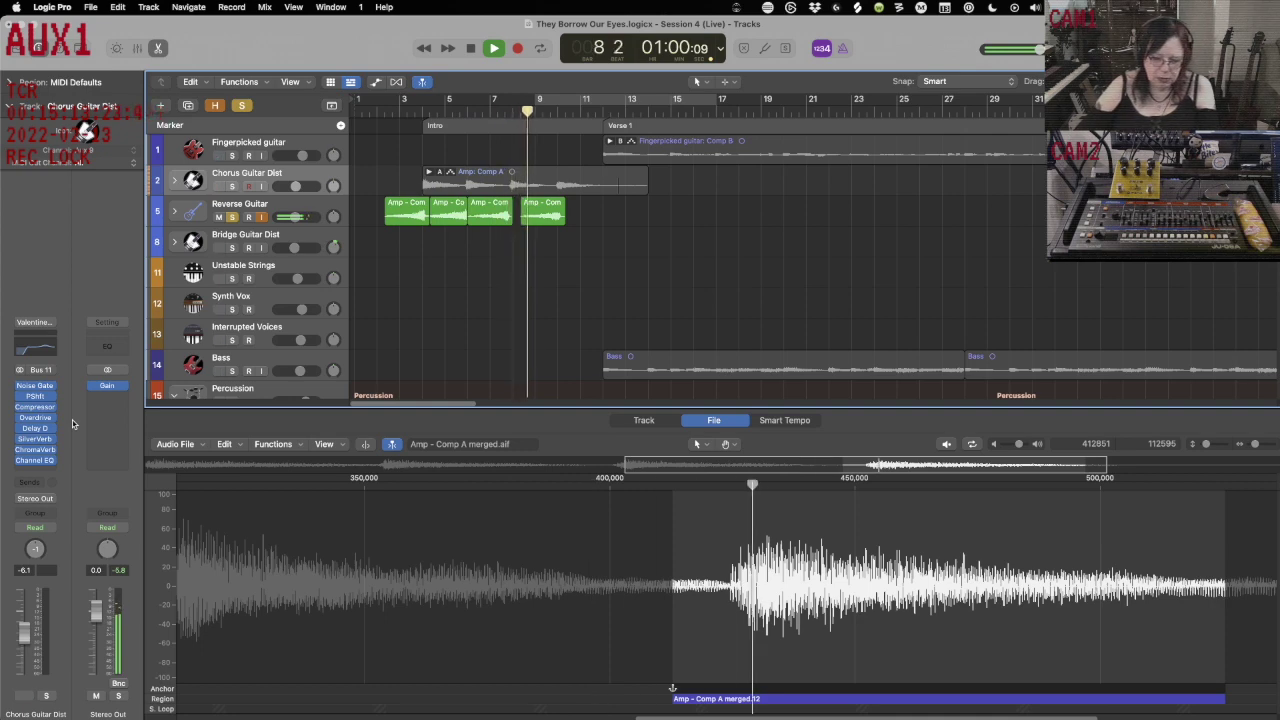
{"action": "key", "text": "space"}
Solo the Chorus Guitar Dist track again and set the Auto Gain of the Reverse Guitar's Compressor to -12 dB.
{"action": "left_click", "coordinate": [232, 187]}
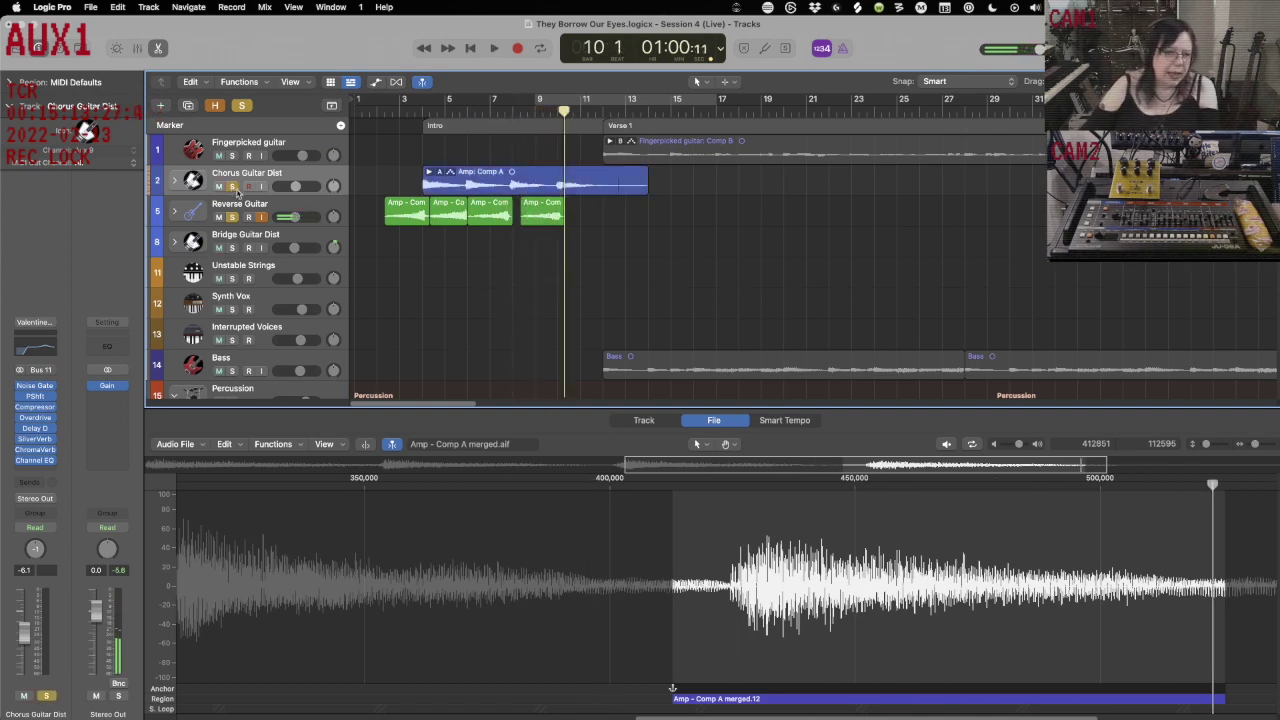
{"action": "left_click", "coordinate": [298, 202]}
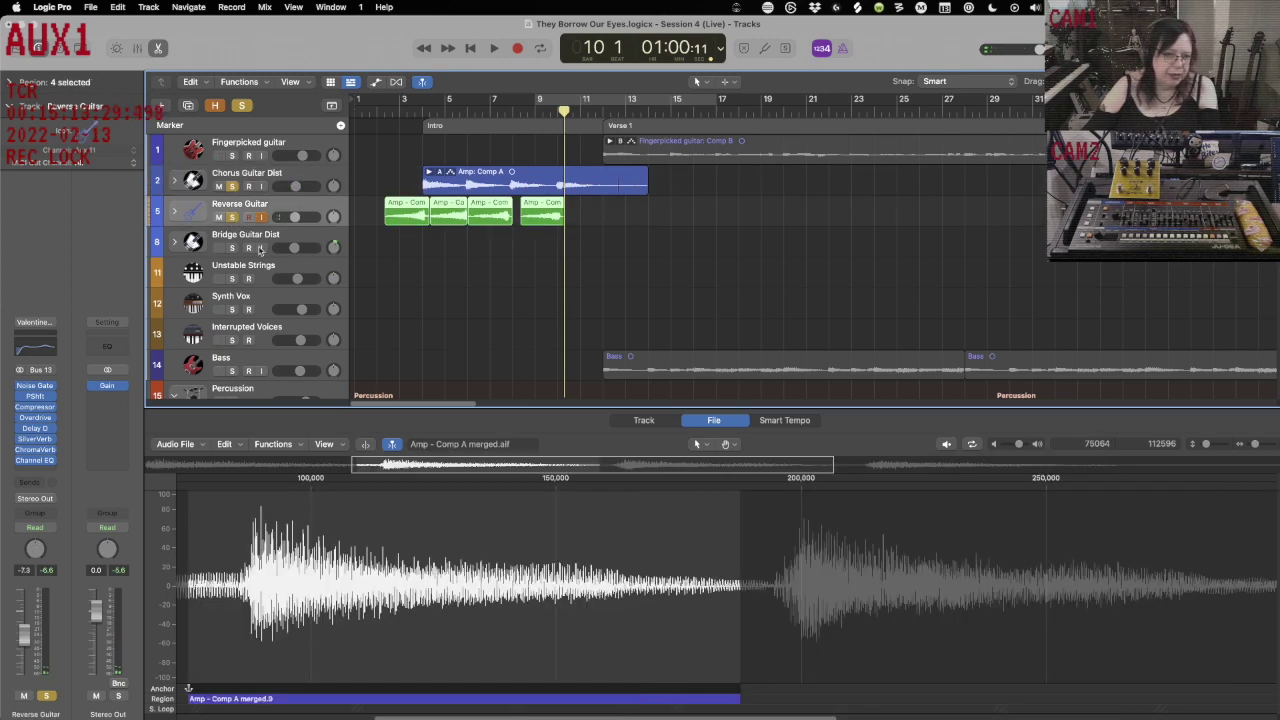
{"action": "left_click", "coordinate": [36, 407]}
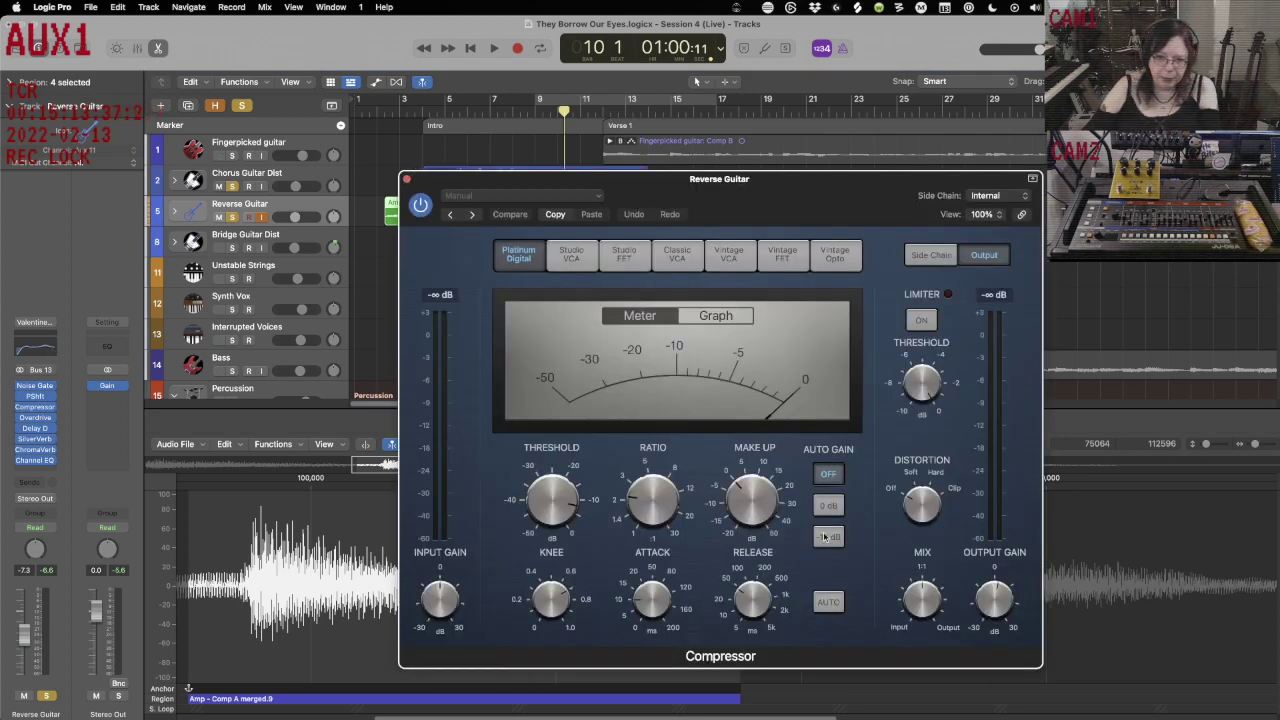
{"action": "left_click", "coordinate": [826, 537]}
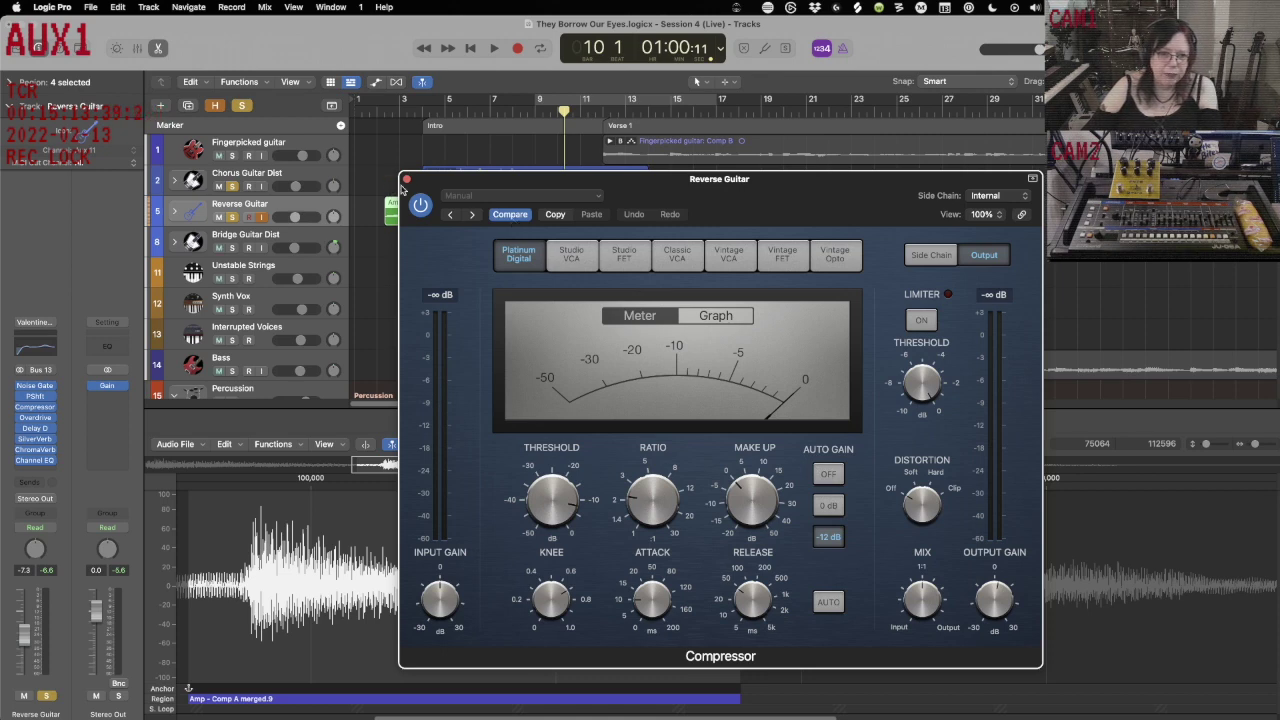
Play both guitars from the beginning with the changed compressor setting, and close the Compressor window.
{"action": "key", "text": "Return"}
{"action": "key", "text": "space"}
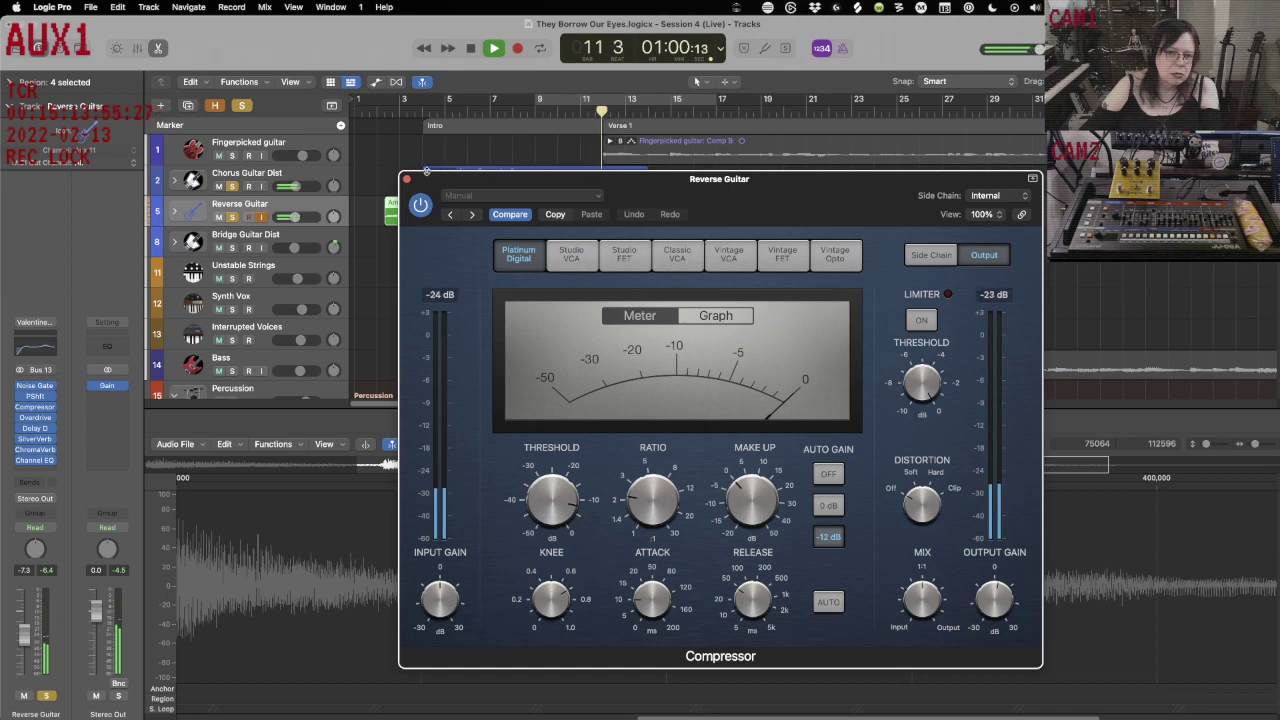
{"action": "left_click", "coordinate": [406, 181]}
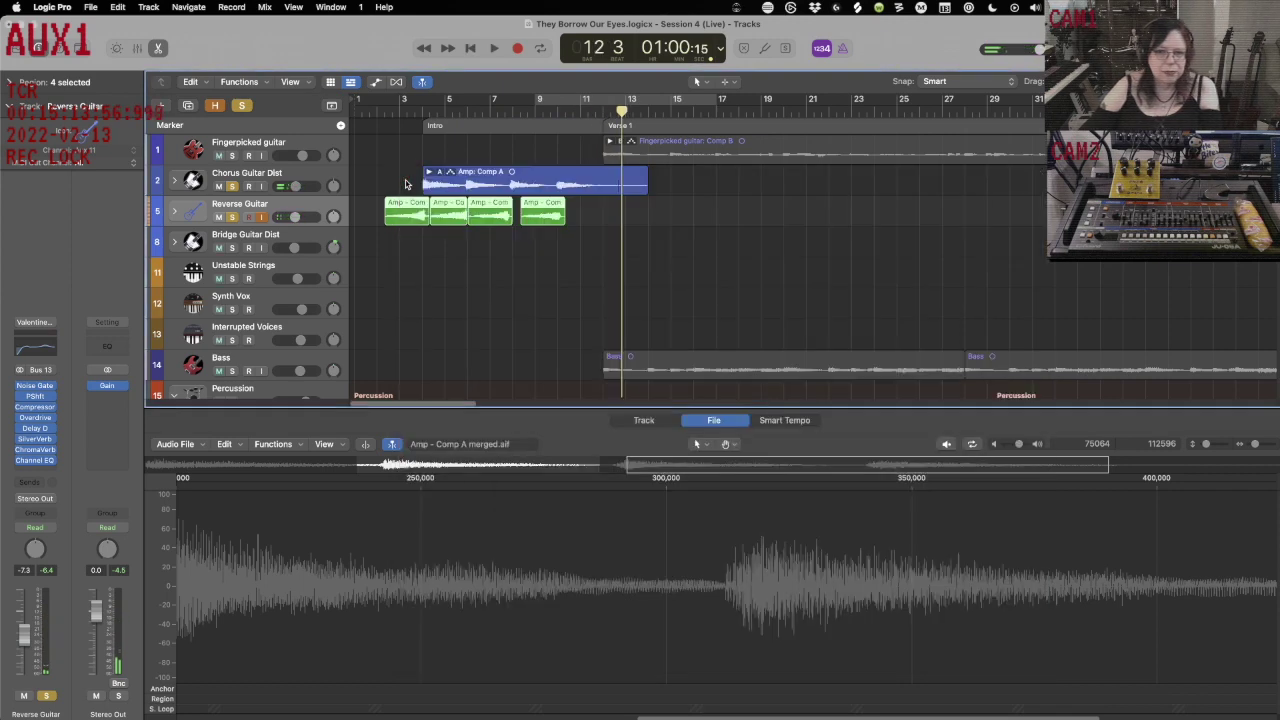
Remove the solo from the Reverse Guitar and Chorus Guitar Dist tracks, and solo only the Reverse Guitar again.
{"action": "left_click", "coordinate": [232, 217]}
{"action": "left_click", "coordinate": [233, 187]}
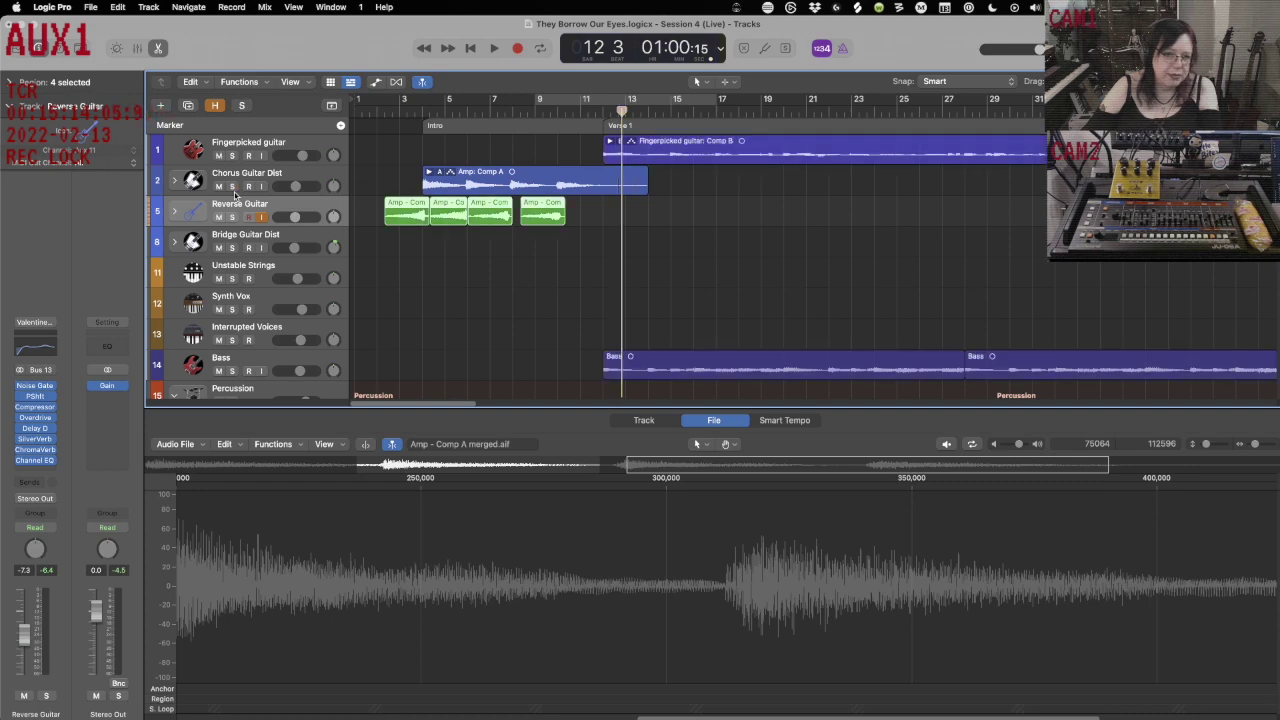
{"action": "key", "text": "s"}
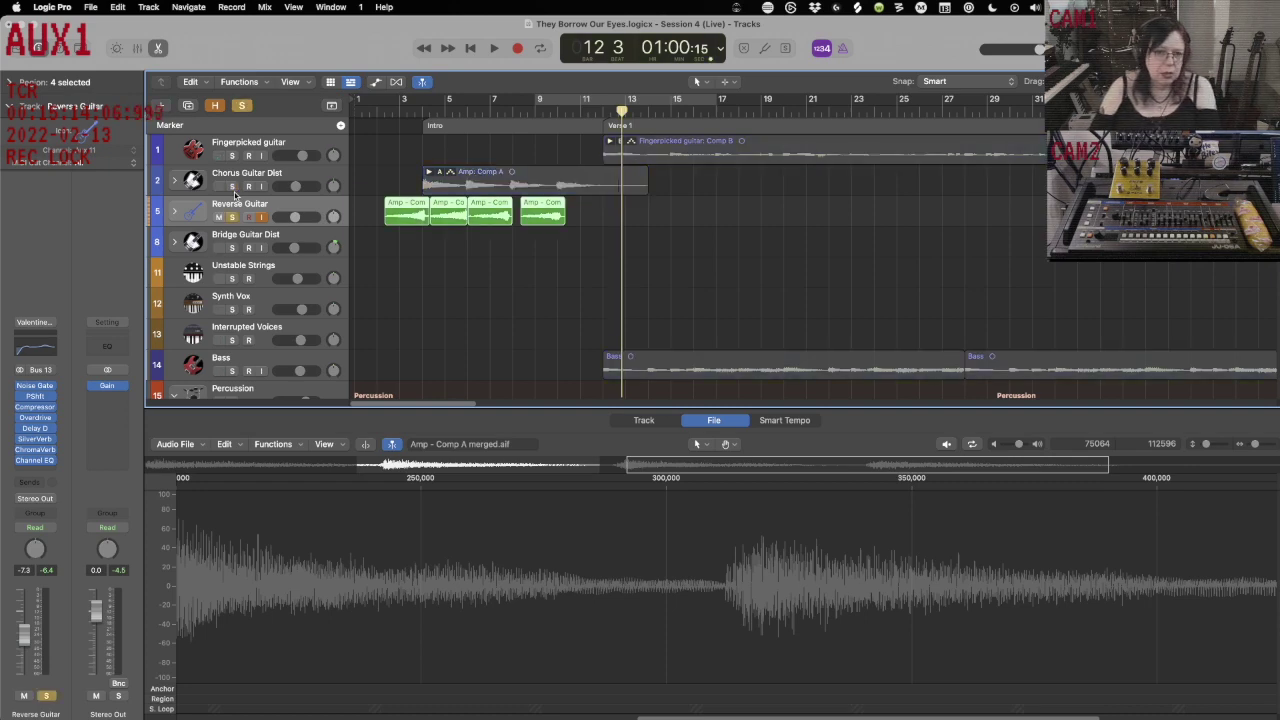
Close the audio editor and play the song from the beginning into Verse 1 with the Reverse Guitar's solo removed.
{"action": "key", "text": "e"}
{"action": "key", "text": "Return"}
{"action": "key", "text": "space"}
{"action": "key", "text": "space"}
{"action": "key", "text": "s"}
{"action": "key", "text": "space"}
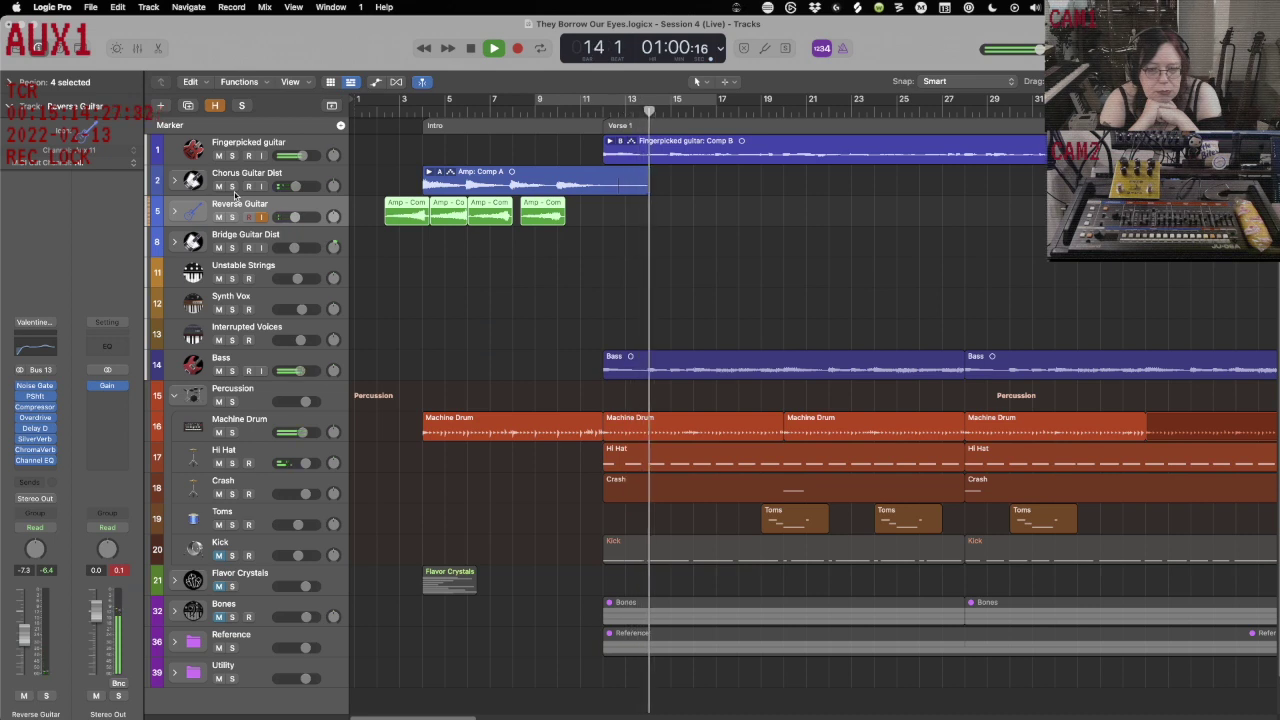
{"action": "key", "text": "space"}
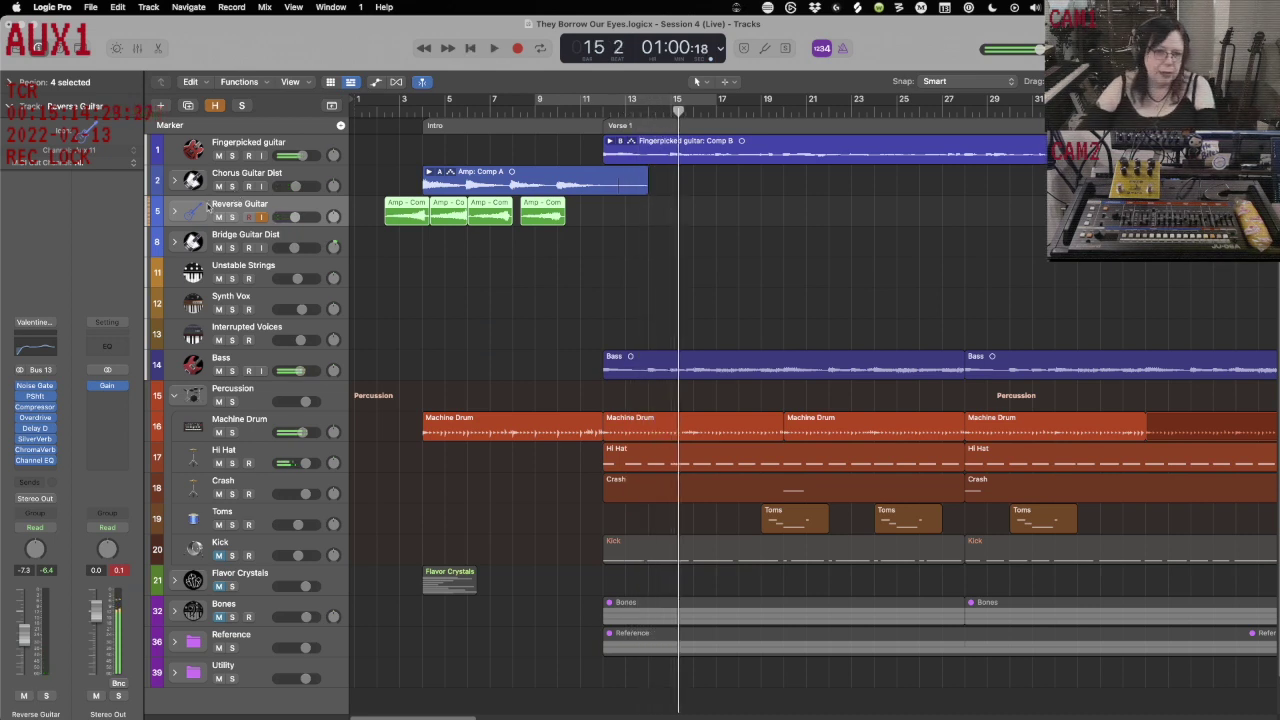
Shift all regions earlier so the first Reverse Guitar region starts at bar 1, and extend the Intro marker back to bar 1.
{"action": "left_click", "coordinate": [447, 274]}
{"action": "key", "text": "super+a"}
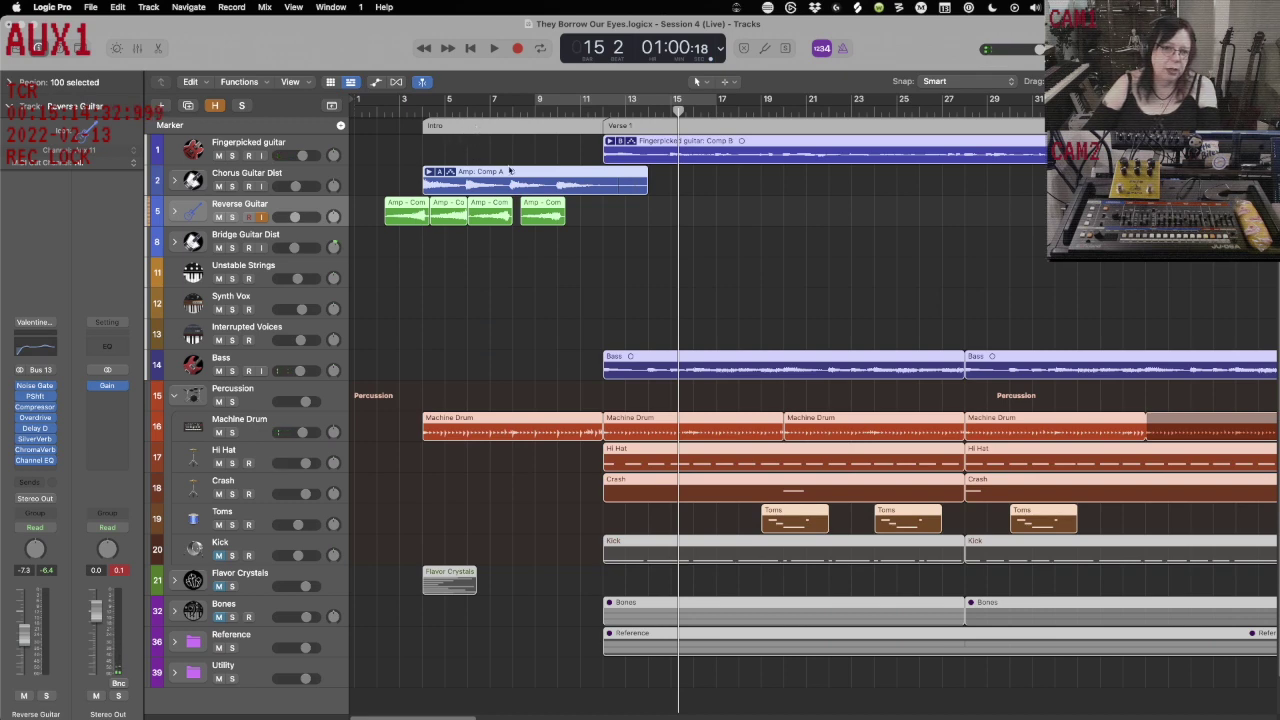
{"action": "left_click_drag", "start_coordinate": [508, 172], "coordinate": [460, 172]}
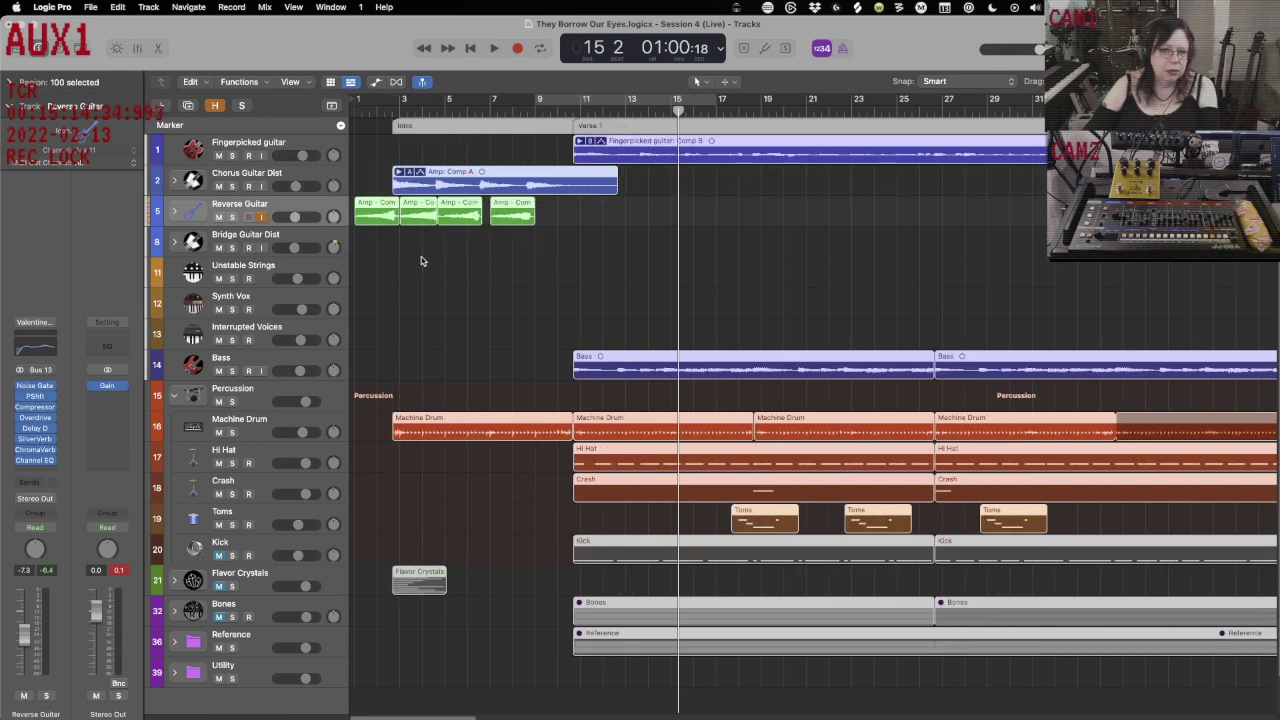
{"action": "left_click", "coordinate": [420, 265]}
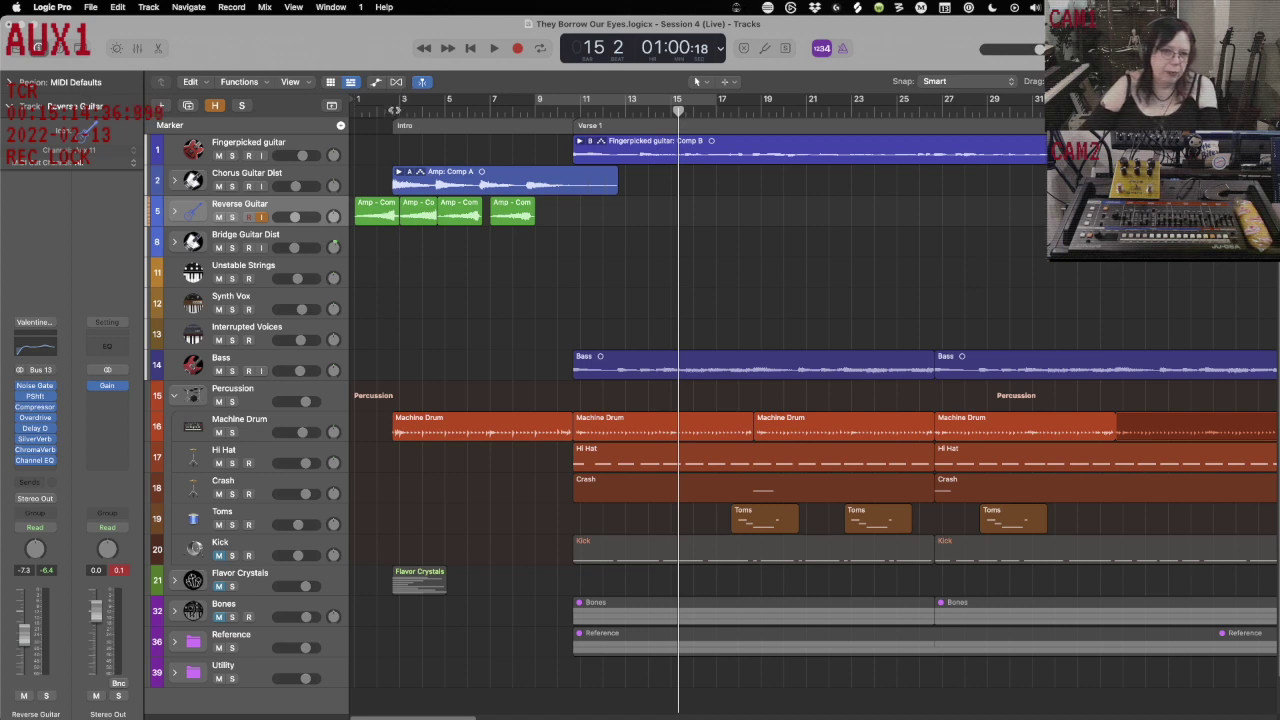
{"action": "left_click_drag", "start_coordinate": [394, 120], "coordinate": [358, 120]}
Change the Reverse Guitar track's icon to the black-and-white guitar from the custom icons.
{"action": "left_click", "coordinate": [192, 208]}
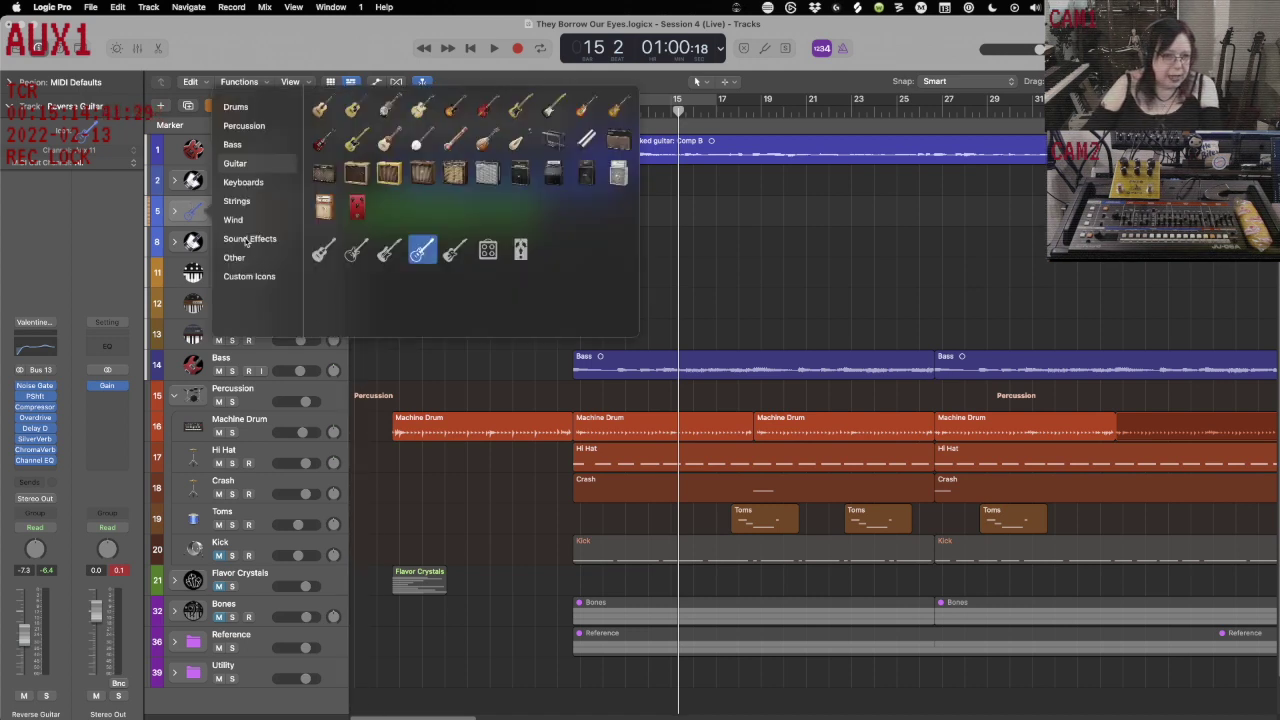
{"action": "left_click", "coordinate": [268, 276]}
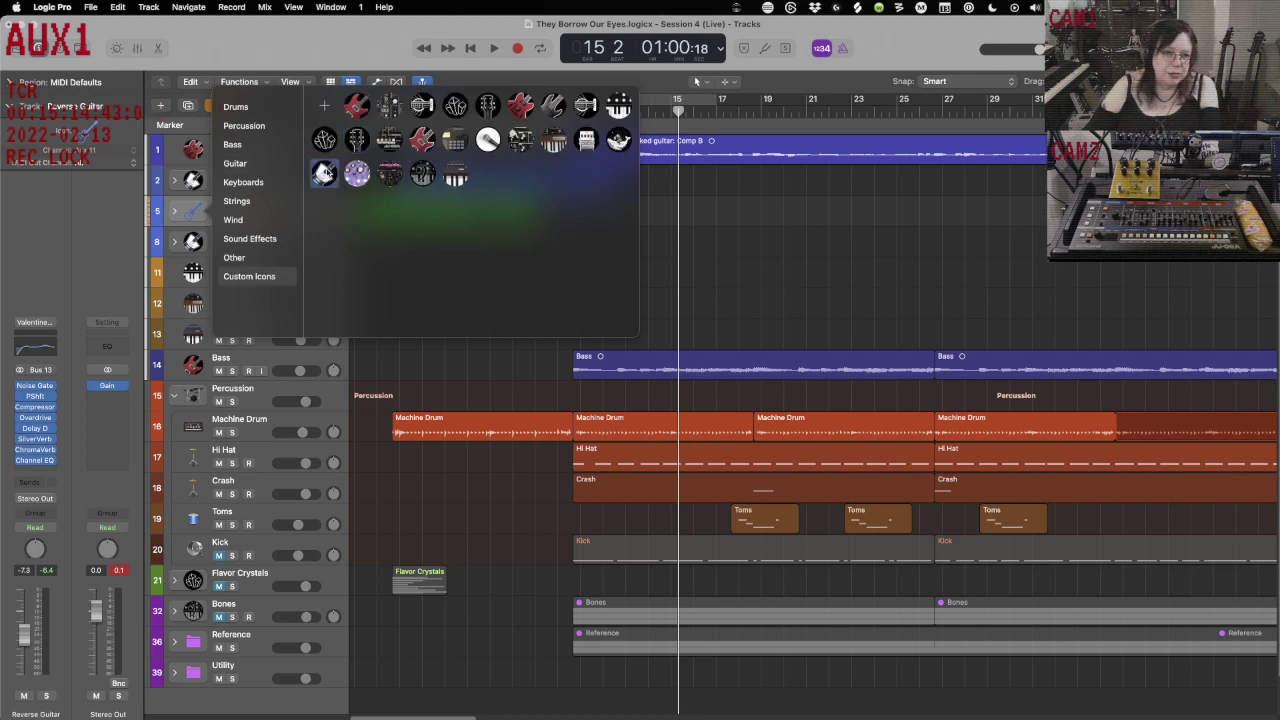
{"action": "left_click", "coordinate": [327, 172]}
{"action": "left_click", "coordinate": [430, 313]}
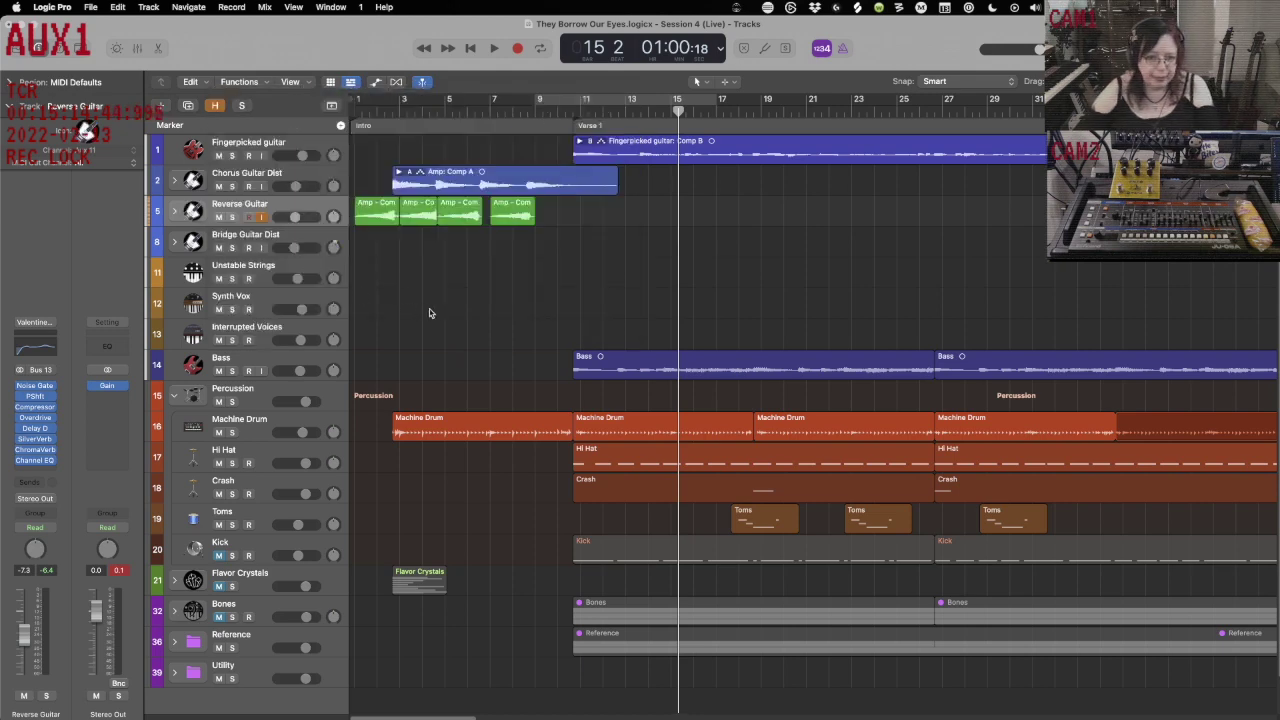
Load the Heartbeat preset in the Reverse Guitar's Delay Designer and move the plug-in window clear of the guitar regions.
{"action": "key", "text": "Return"}
{"action": "left_click", "coordinate": [323, 203]}
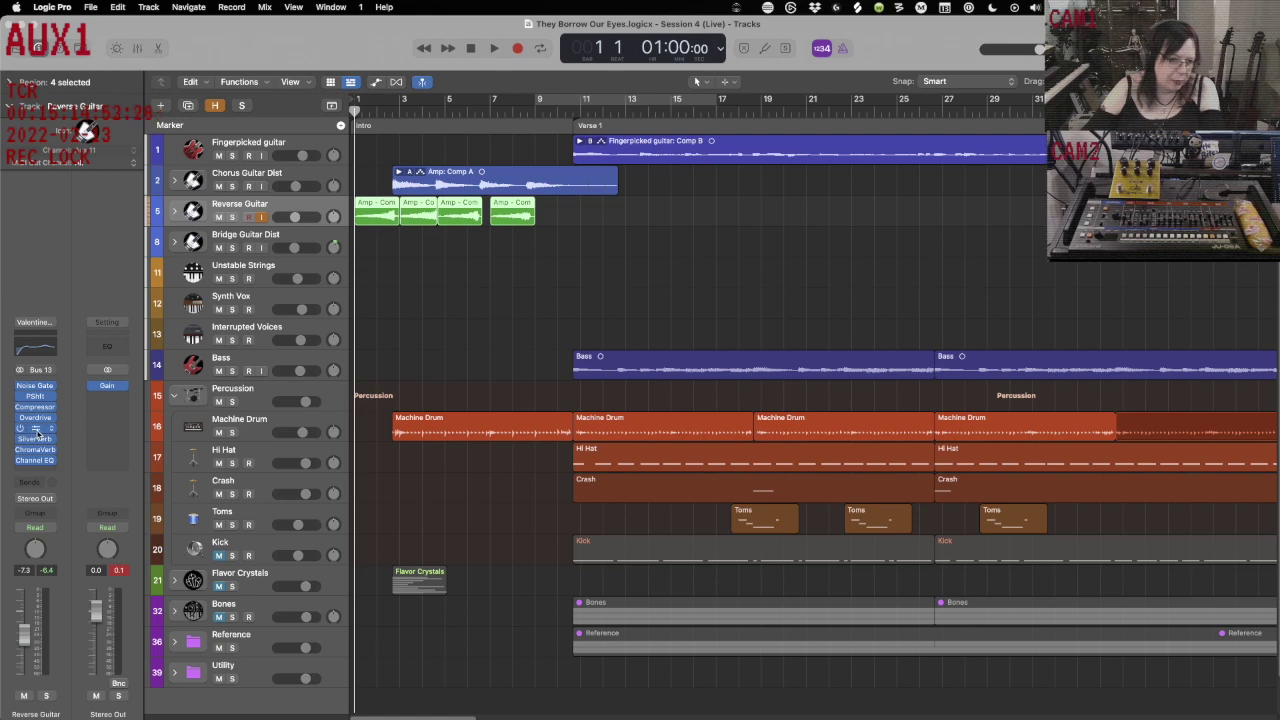
{"action": "left_click", "coordinate": [36, 428]}
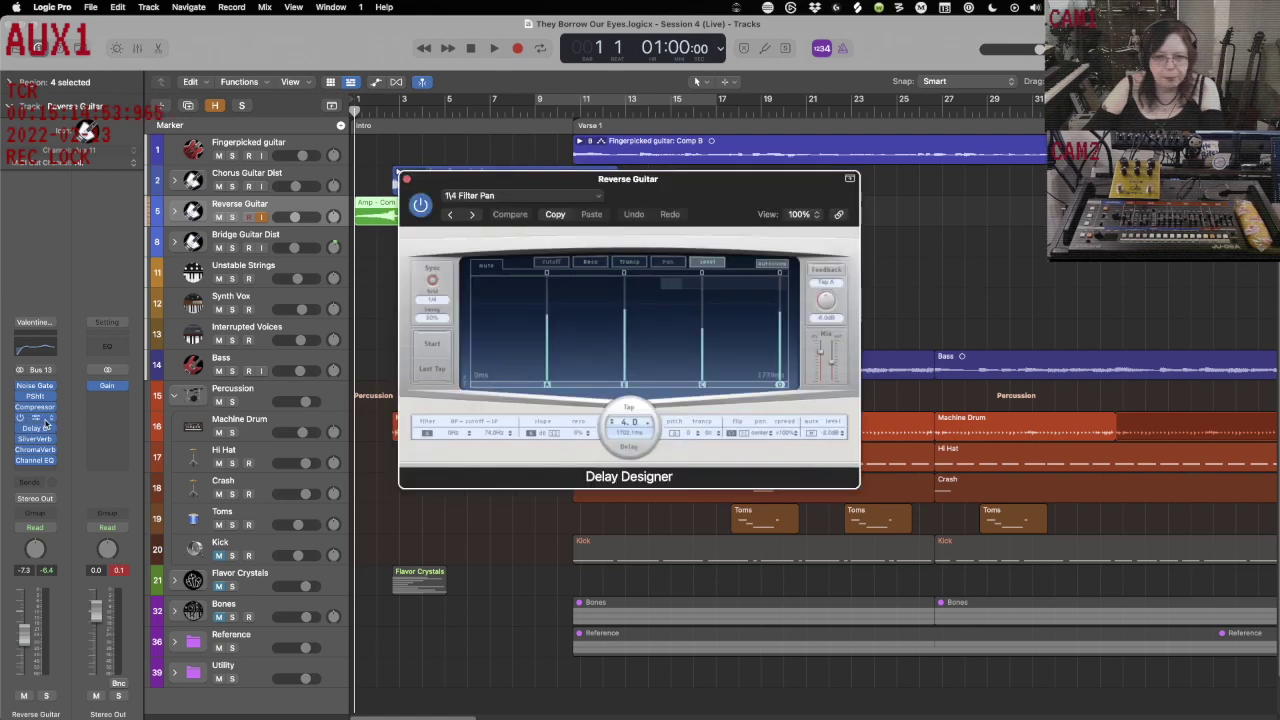
{"action": "left_click", "coordinate": [594, 201]}
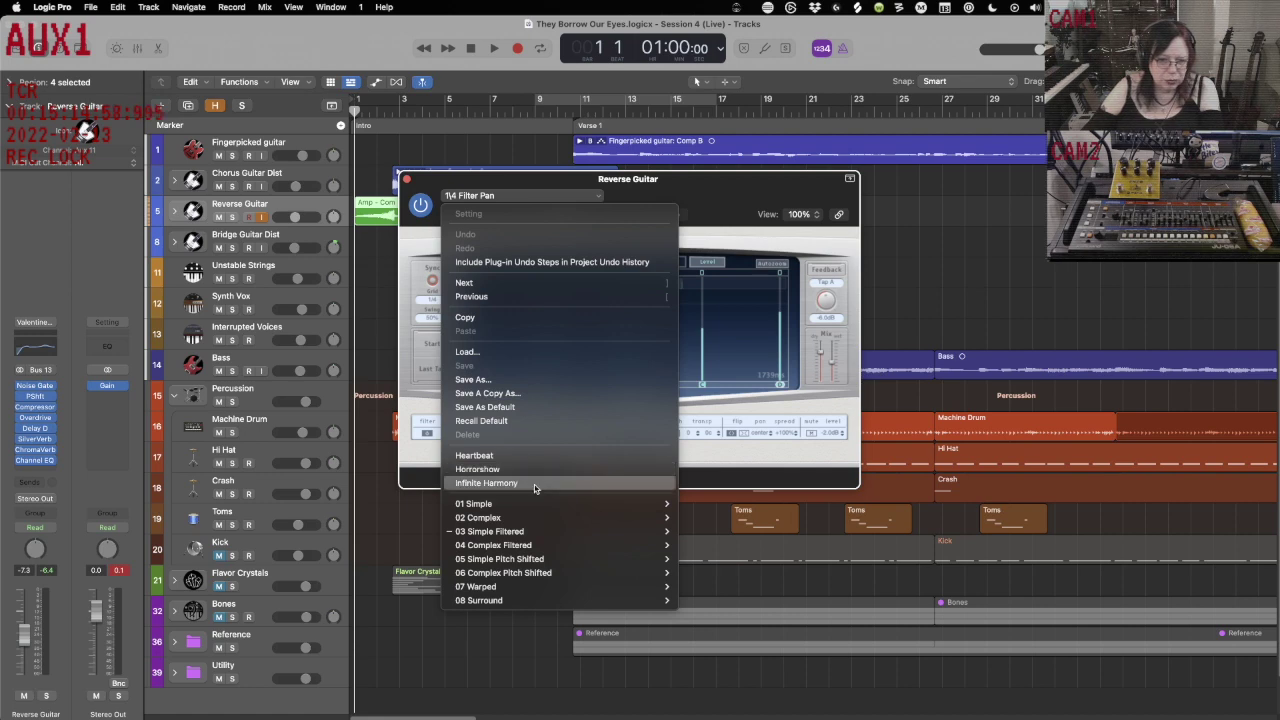
{"action": "left_click", "coordinate": [534, 457]}
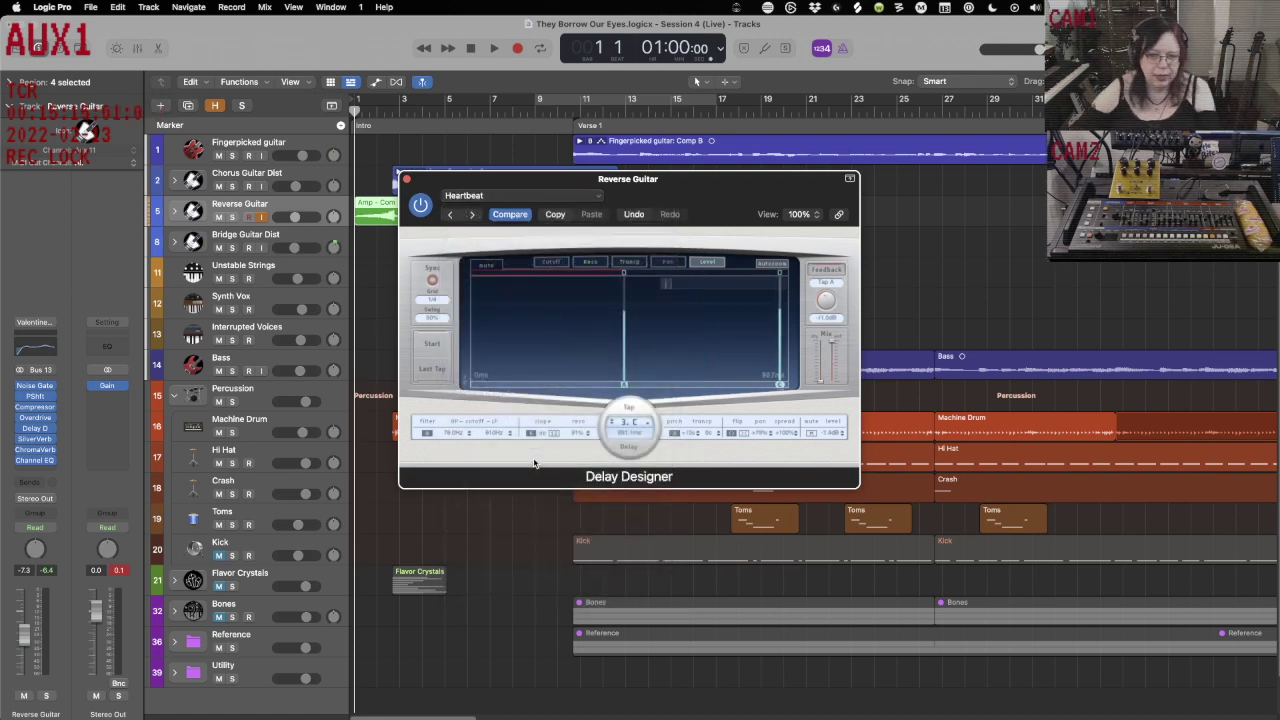
{"action": "left_click_drag", "start_coordinate": [506, 181], "coordinate": [635, 261]}
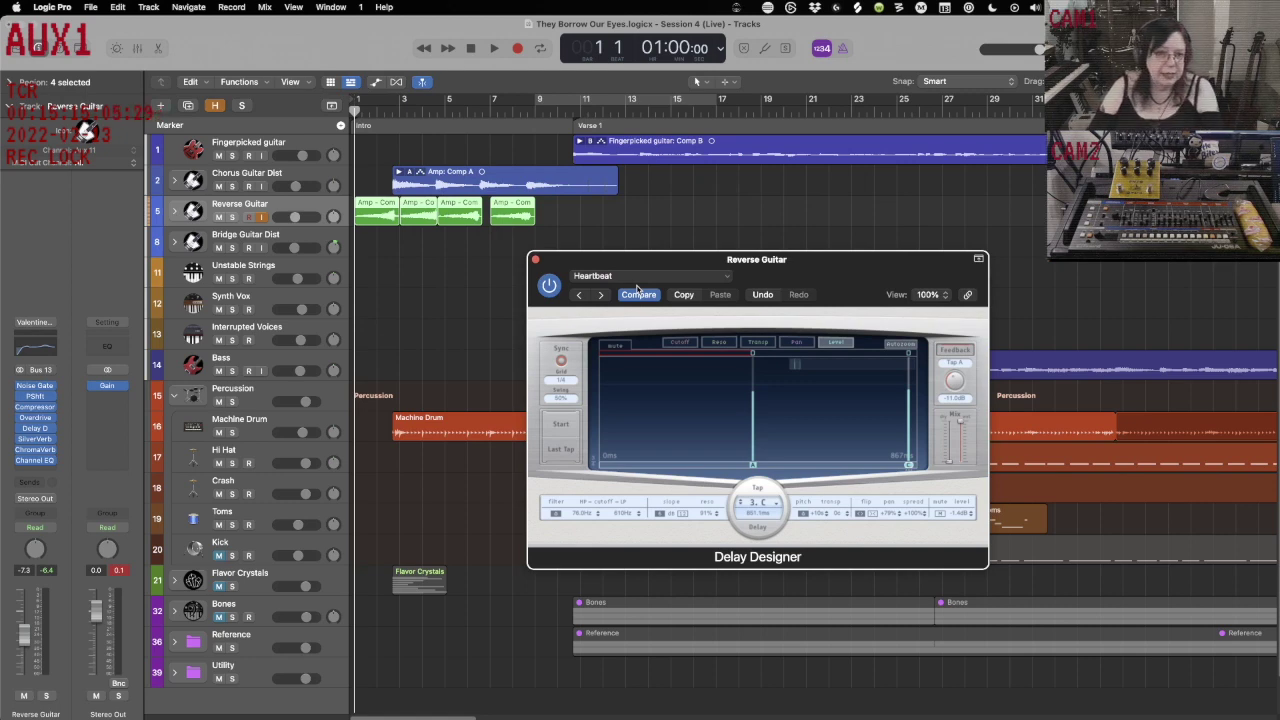
Play the intro with the Heartbeat delay and lower the delay's wet mix level.
{"action": "key", "text": "space"}
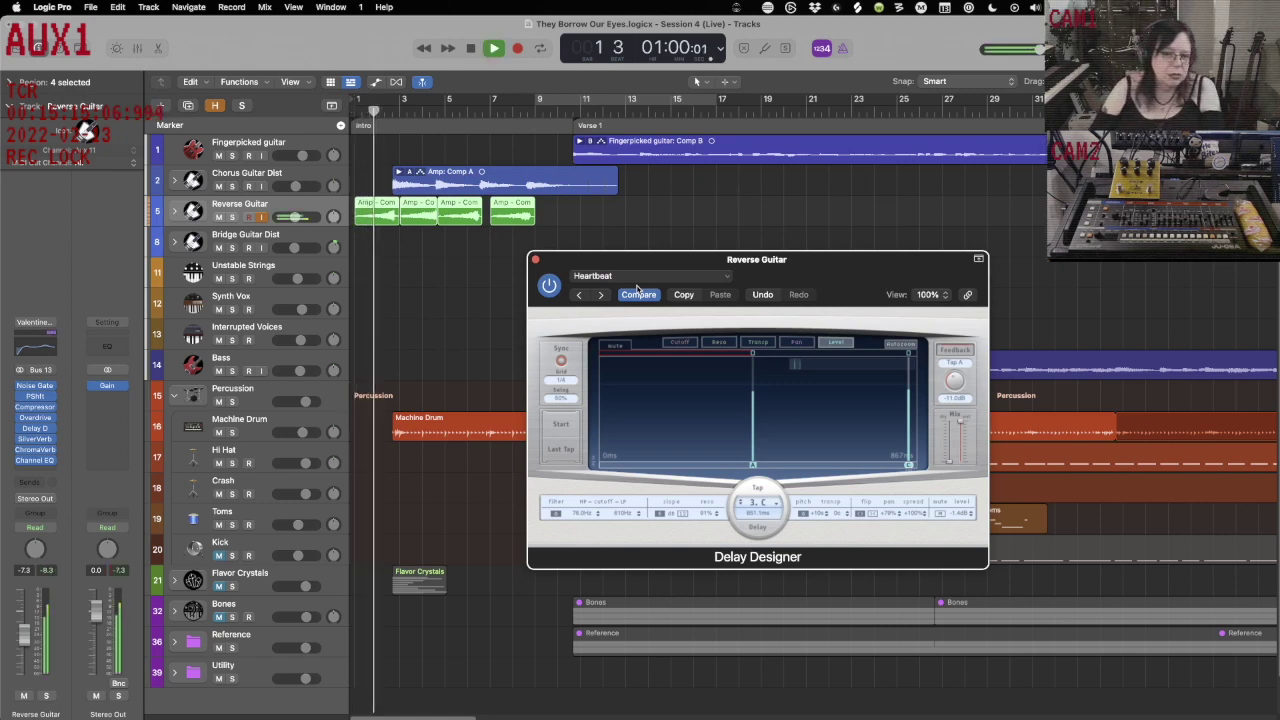
{"action": "key", "text": "space"}
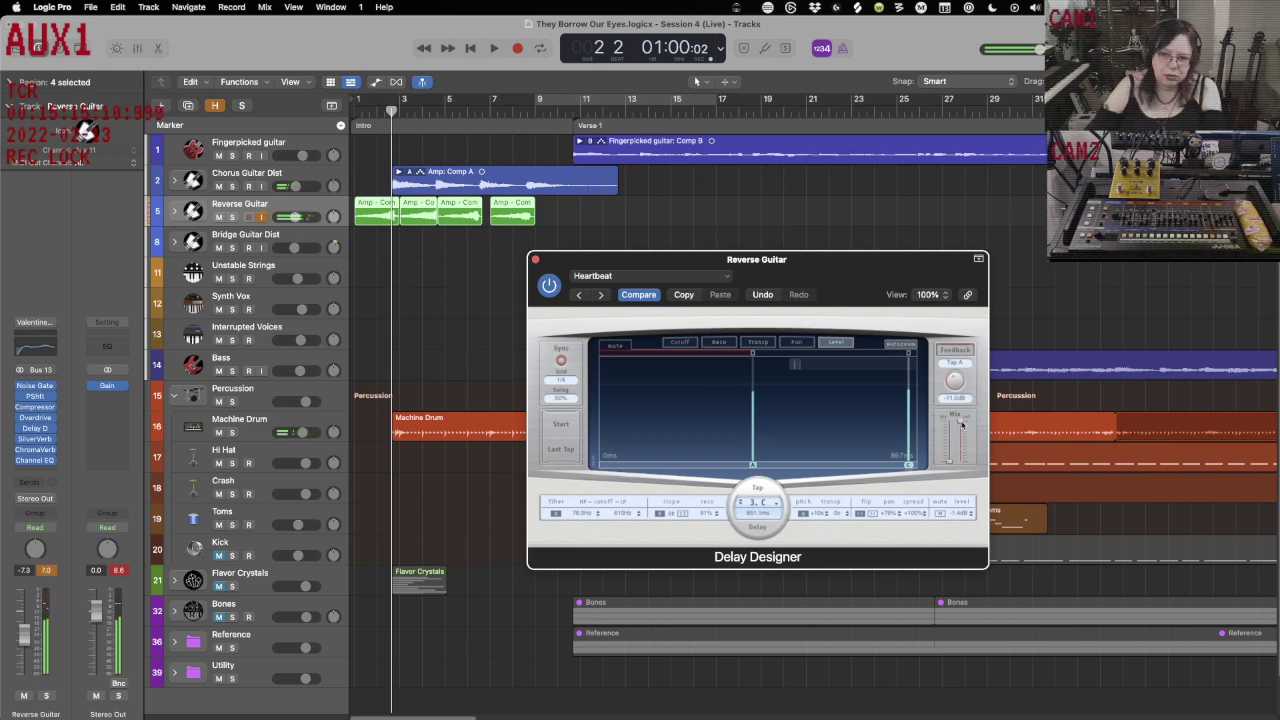
{"action": "key", "text": "space"}
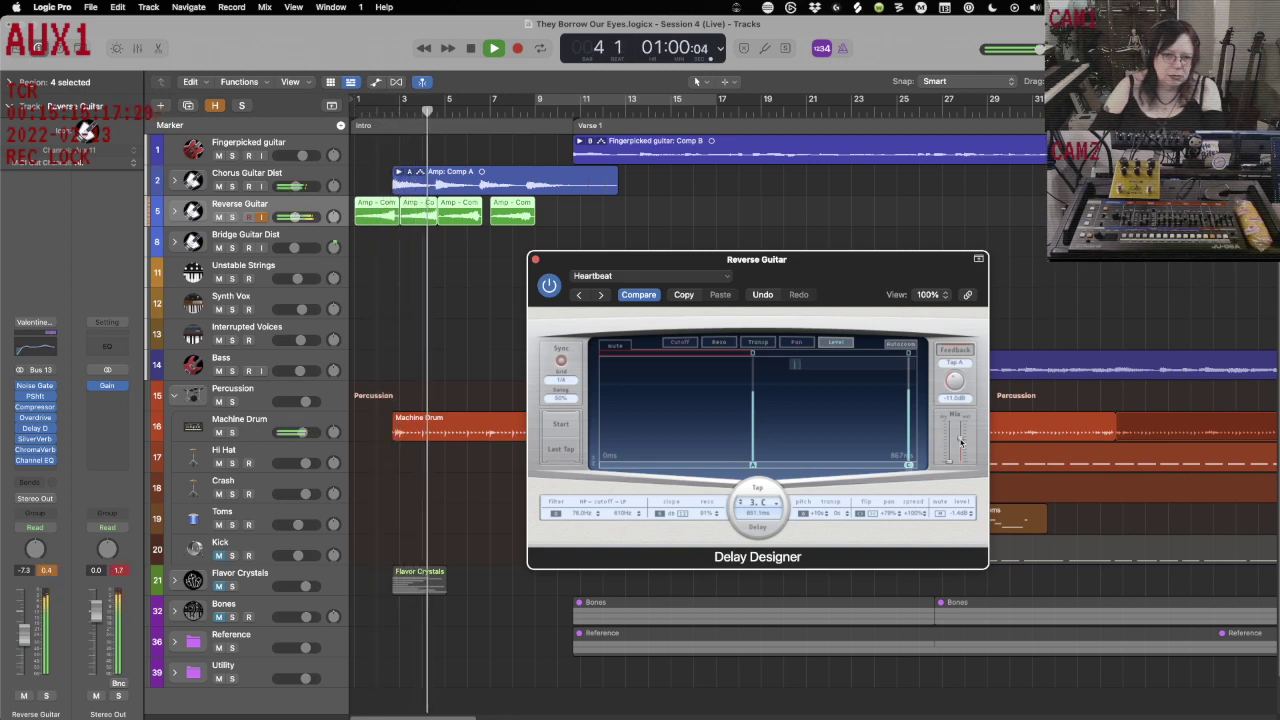
{"action": "key", "text": "space"}
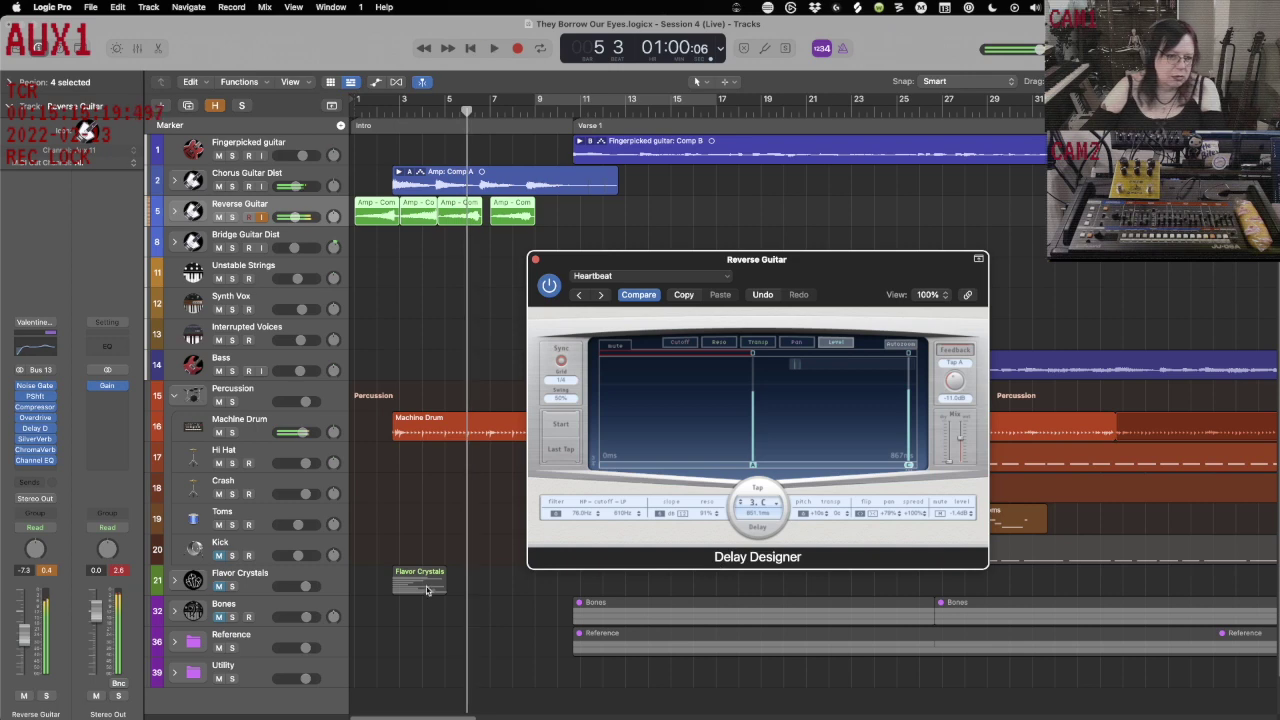
Bypass the Reverse Guitar's Overdrive and turn on its Compressor's limiter, auditioning the intro from the beginning.
{"action": "left_click", "coordinate": [17, 418]}
{"action": "left_click", "coordinate": [31, 407]}
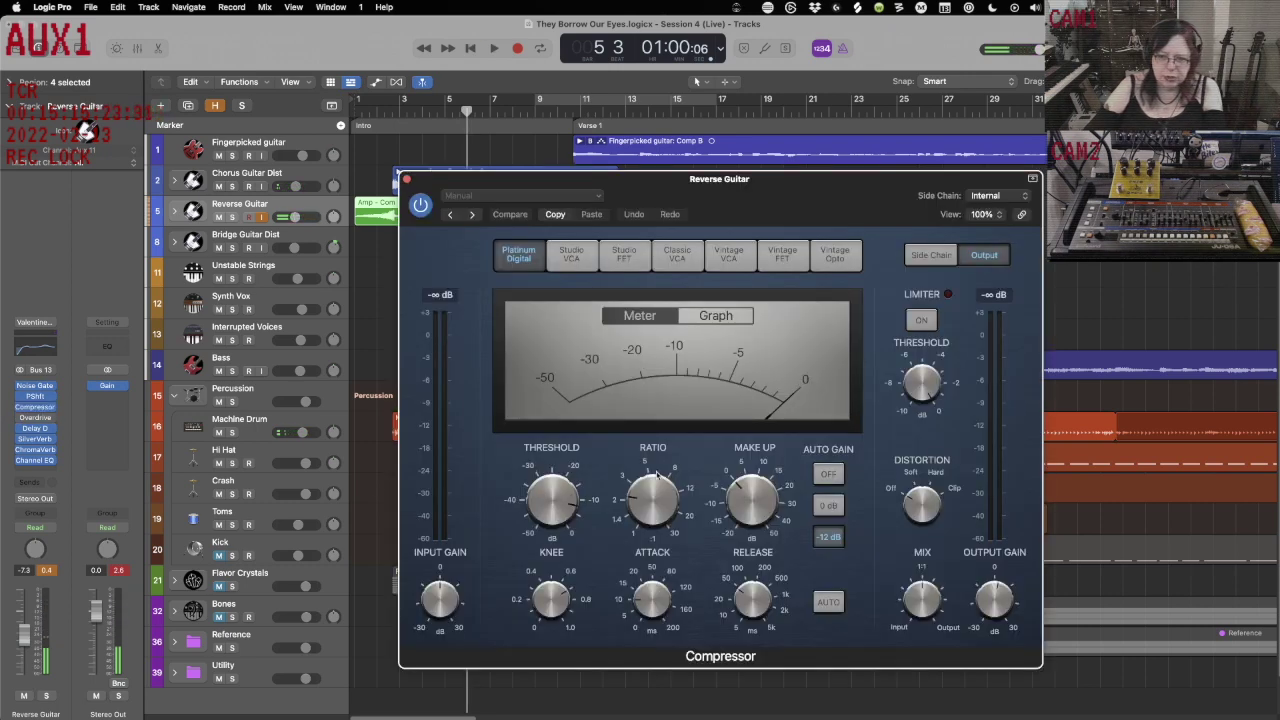
{"action": "left_click", "coordinate": [921, 320]}
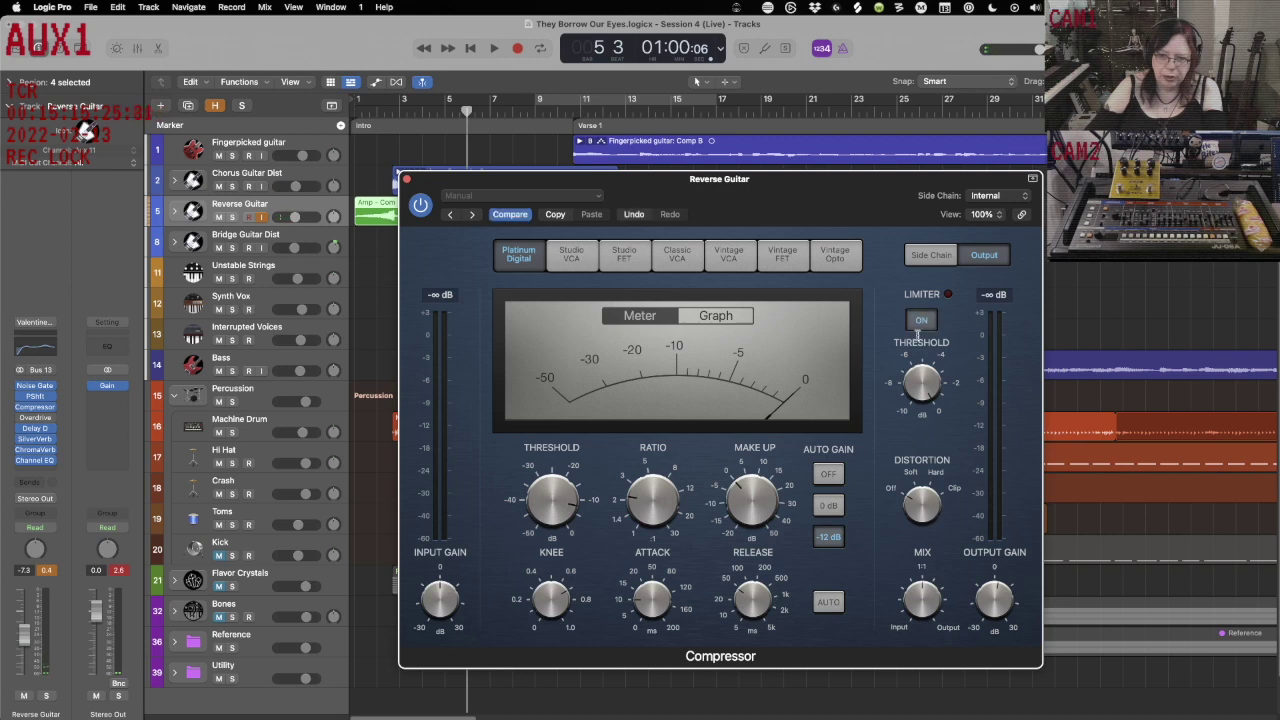
{"action": "key", "text": "Return"}
{"action": "key", "text": "space"}
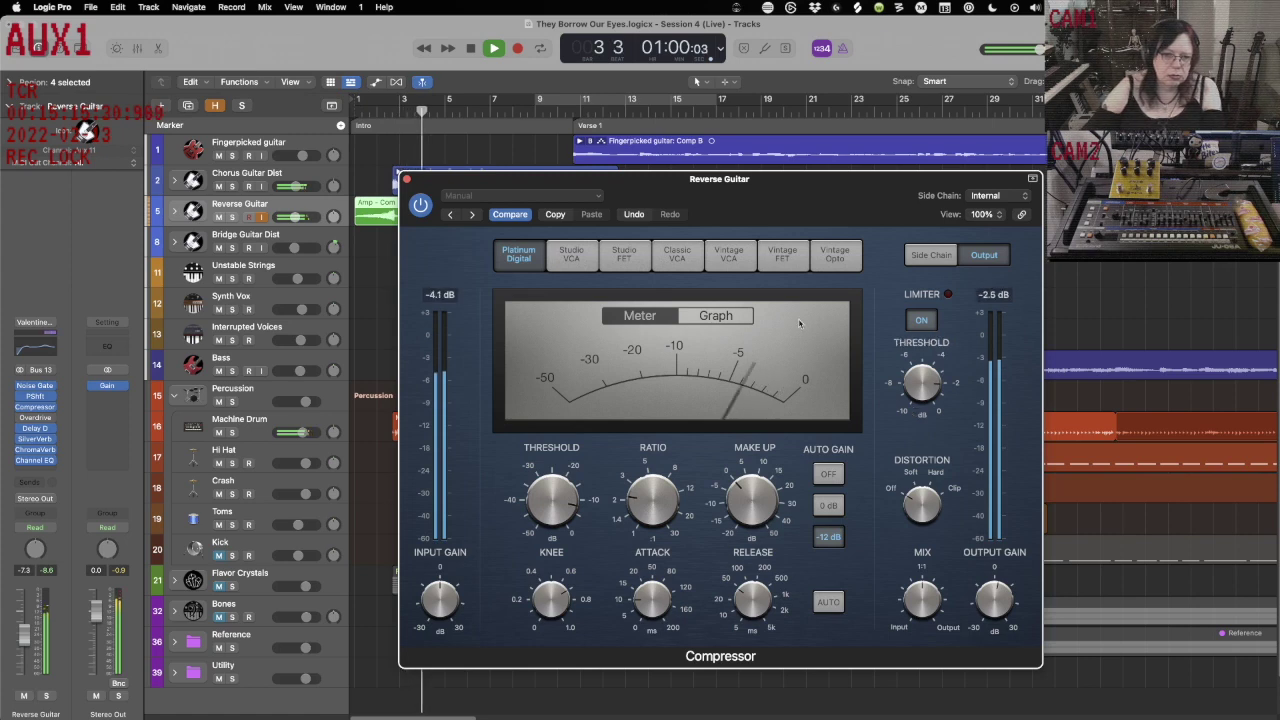
{"action": "key", "text": "space"}
Return to the Delay Designer window and mute the Chorus Guitar Dist track, with the playhead back at the beginning.
{"action": "left_click", "coordinate": [34, 427]}
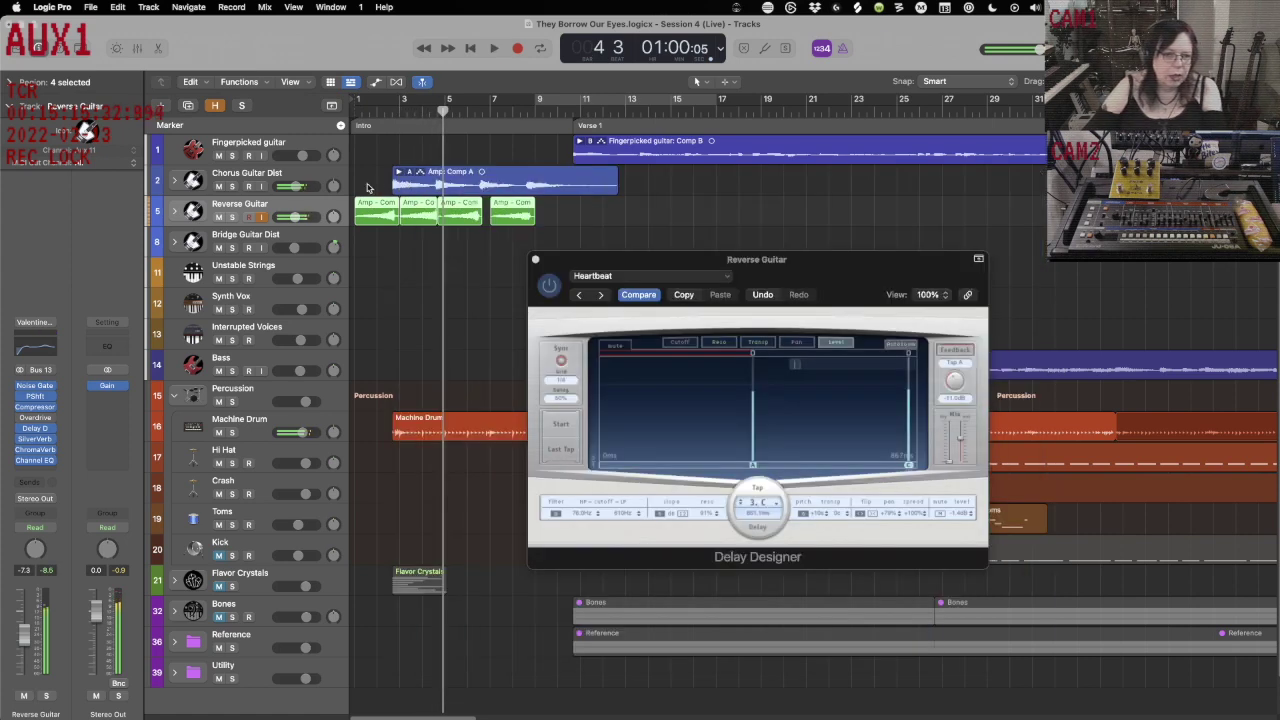
{"action": "left_click", "coordinate": [333, 181]}
{"action": "key", "text": "s"}
{"action": "key", "text": "Return"}
{"action": "key", "text": "s"}
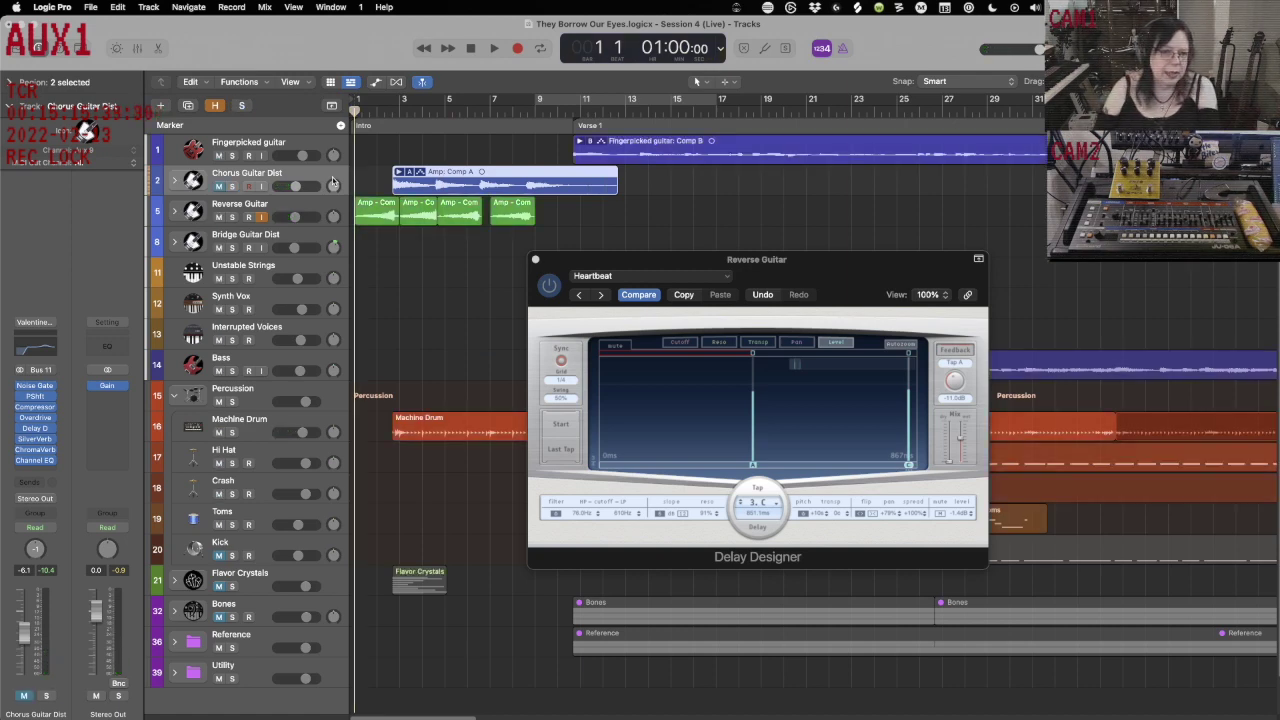
{"action": "key", "text": "super+m"}
{"action": "key", "text": "super+1"}
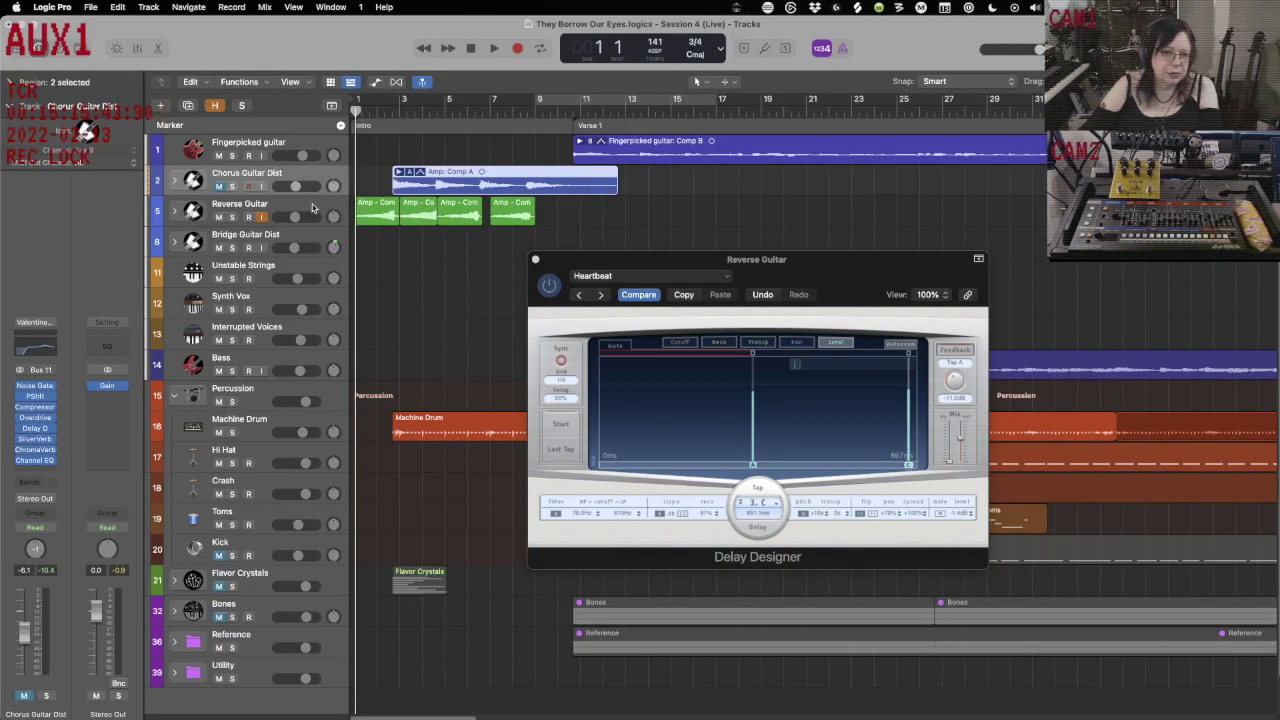
Reselect the Reverse Guitar track and play the song from the beginning into Verse 1 without the Chorus Guitar Dist.
{"action": "left_click", "coordinate": [312, 208]}
{"action": "left_click_drag", "start_coordinate": [576, 264], "coordinate": [681, 266]}
{"action": "key", "text": "space"}
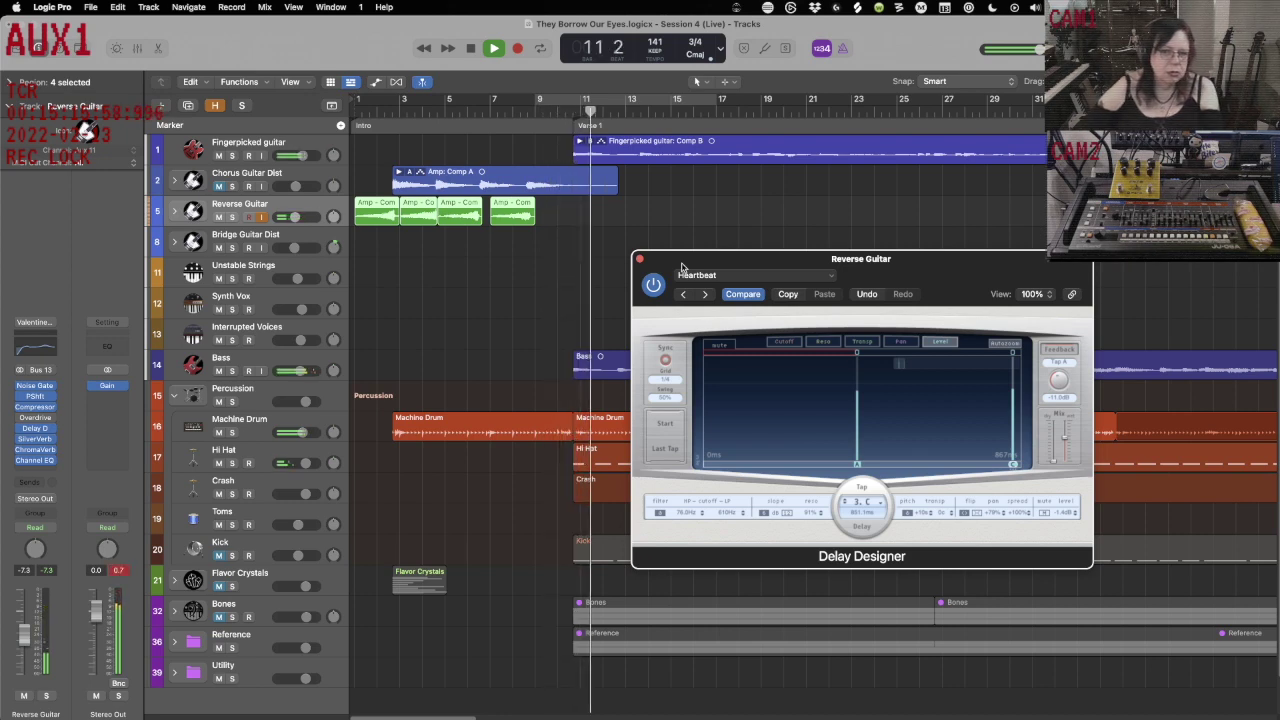
{"action": "key", "text": "space"}
Shift all regions except the Chorus Guitar Dist and Reverse Guitar ones earlier so Machine Drum starts at bar 1 and Verse 1 at bar 9.
{"action": "left_click", "coordinate": [523, 296]}
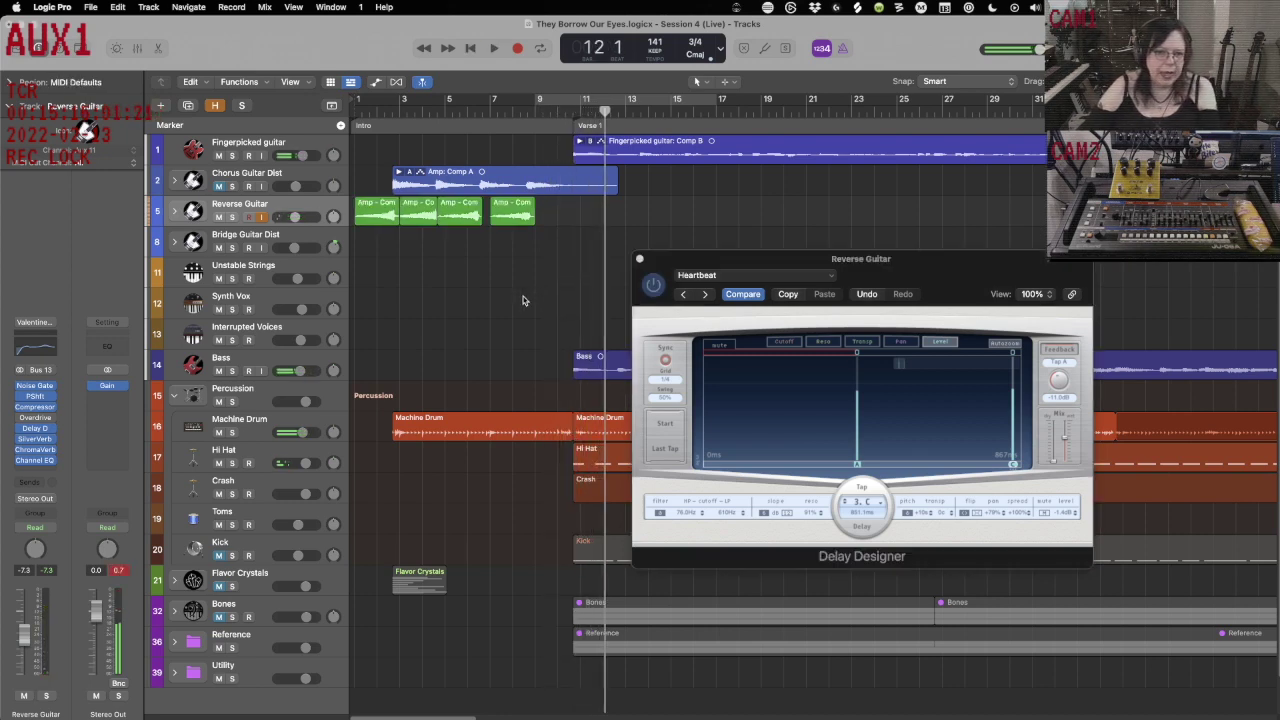
{"action": "key", "text": "super+a"}
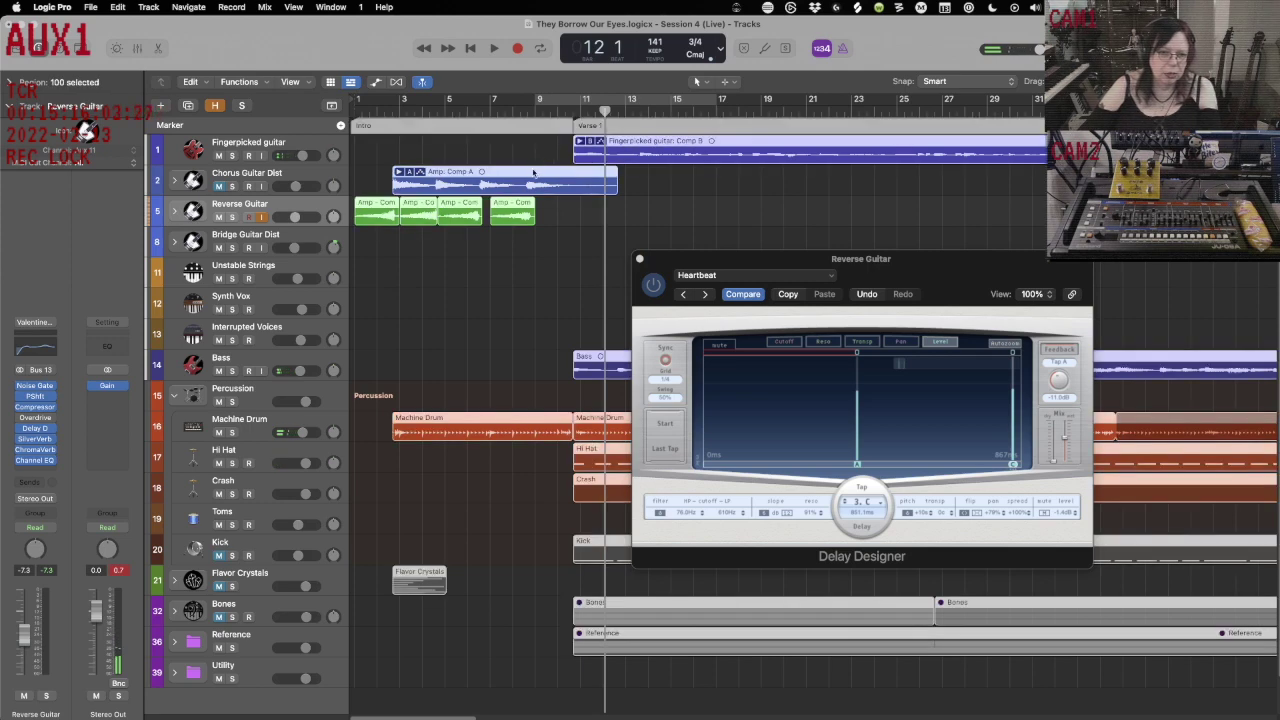
{"action": "left_click", "coordinate": [533, 174], "text": "shift"}
{"action": "left_click_drag", "start_coordinate": [554, 258], "coordinate": [358, 204]}
{"action": "left_click_drag", "start_coordinate": [655, 145], "coordinate": [612, 148]}
Play the rearranged intro from the beginning into Verse 1 and close the Delay Designer window.
{"action": "key", "text": "Return"}
{"action": "key", "text": "space"}
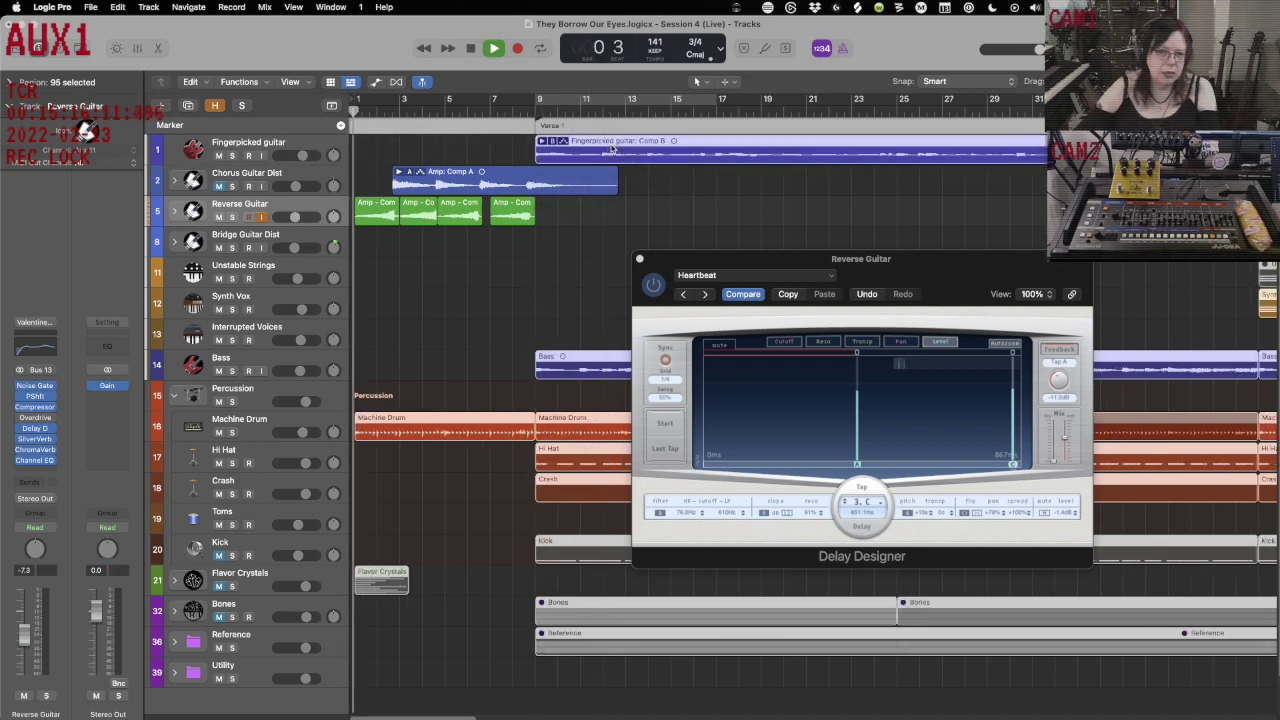
{"action": "left_click", "coordinate": [640, 259]}
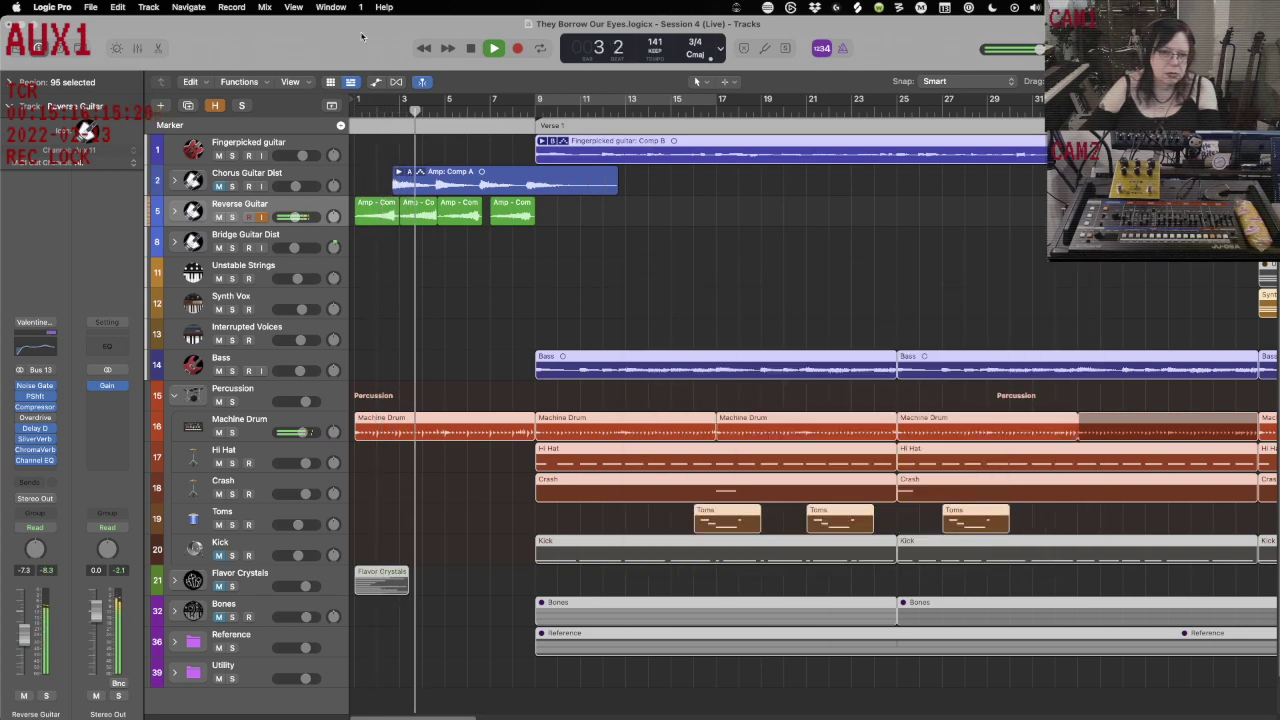
{"action": "scroll", "coordinate": [390, 195], "scroll_direction": "left", "scroll_amount": 1}
{"action": "scroll", "coordinate": [390, 195], "scroll_direction": "right", "scroll_amount": 1}
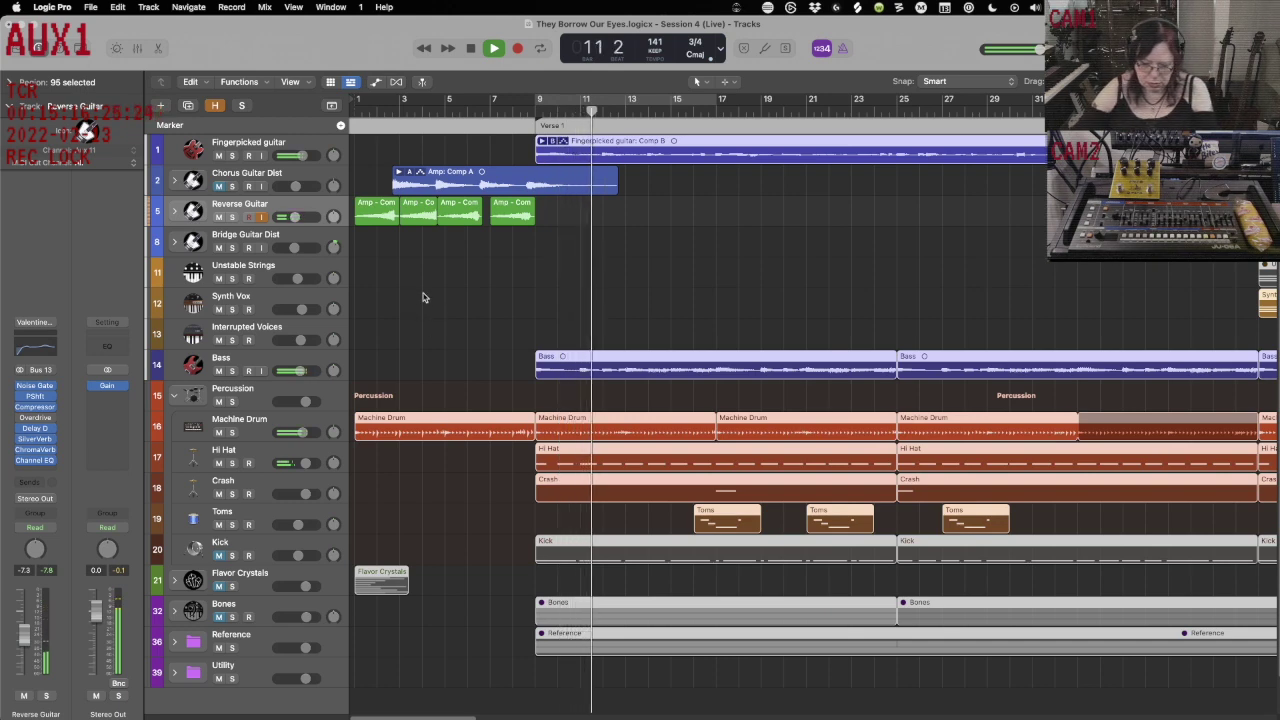
{"action": "key", "text": "space"}
Play from bar 7, at the last Reverse Guitar region, through the transition into Verse 1.
{"action": "left_click", "coordinate": [491, 282]}
{"action": "left_click", "coordinate": [521, 203]}
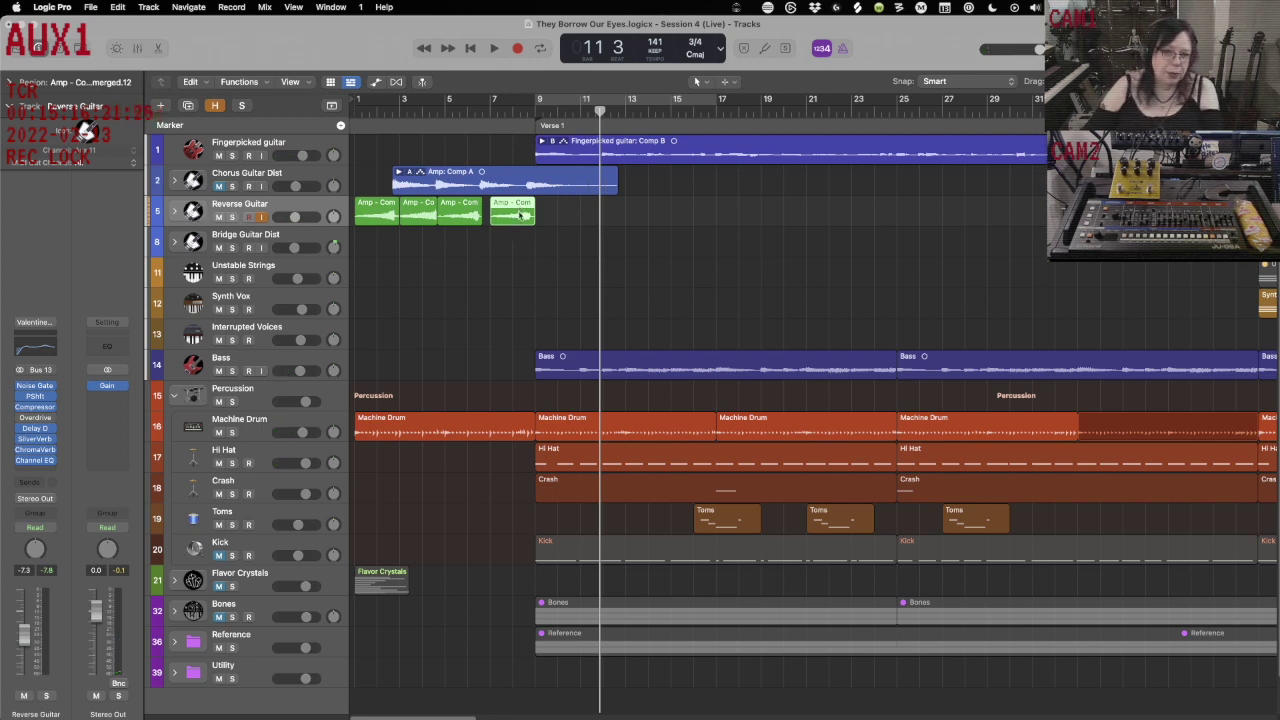
{"action": "key", "text": "comma"}
{"action": "key", "text": "comma"}
{"action": "key", "text": "comma"}
{"action": "key", "text": "comma"}
{"action": "key", "text": "comma"}
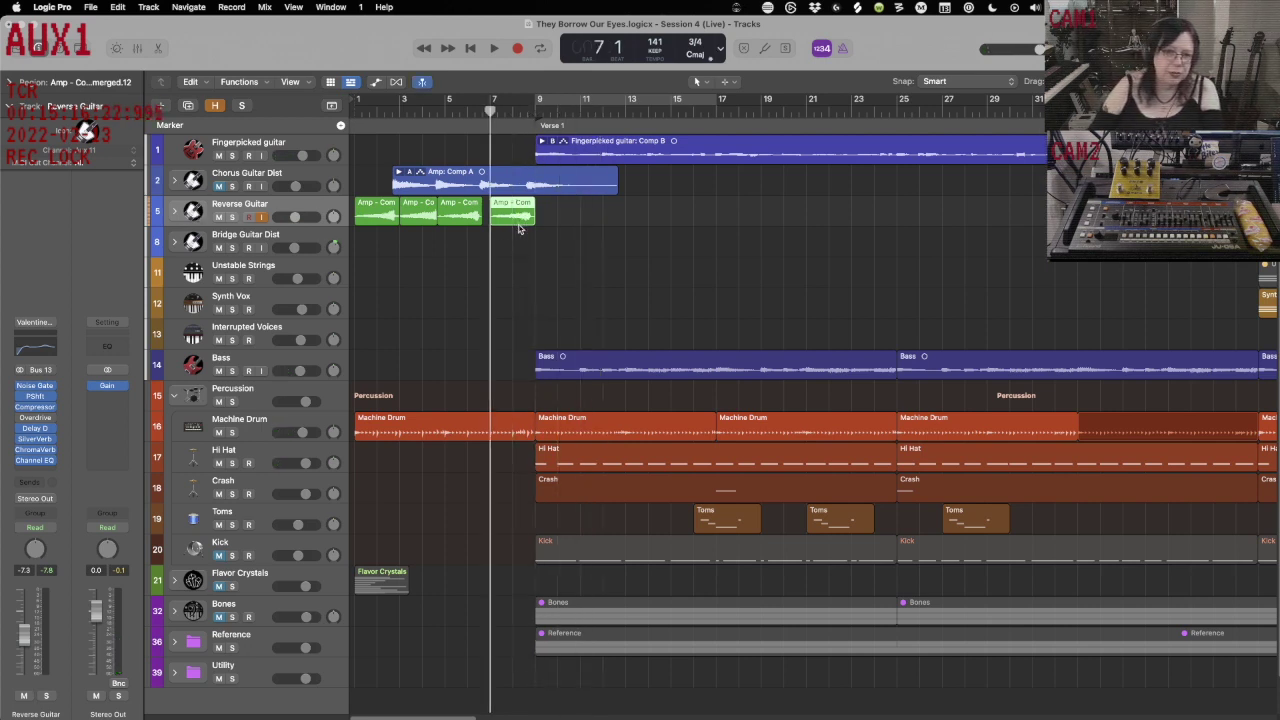
{"action": "key", "text": "space"}
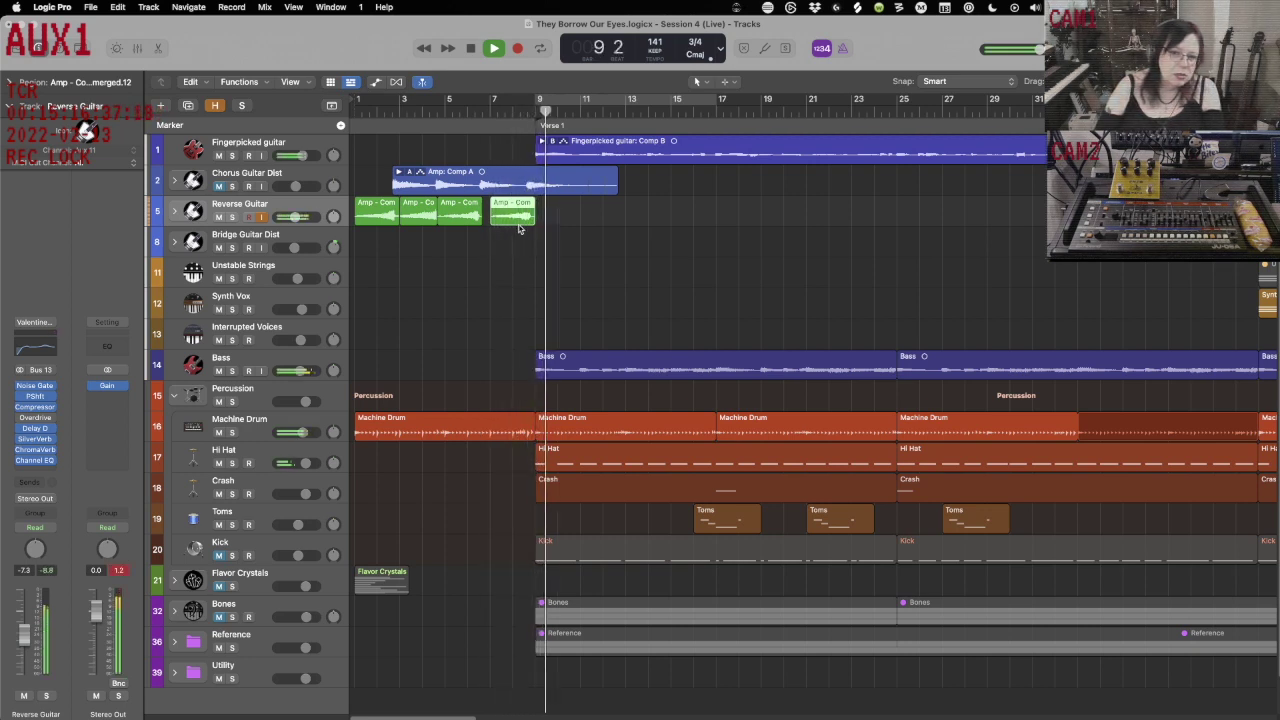
{"action": "key", "text": "space"}
{"action": "left_click", "coordinate": [482, 253]}
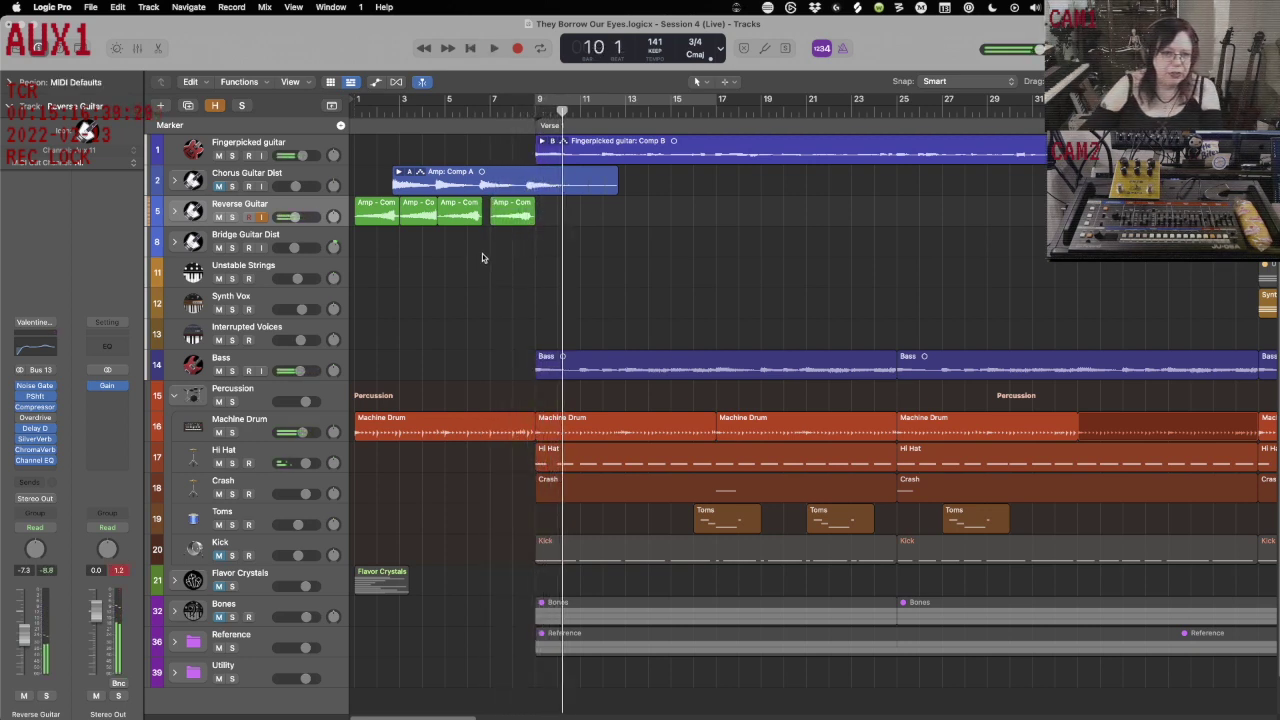
Expand the Reverse Guitar track stack to show its Amp and Pitch Shifter tracks.
{"action": "left_click", "coordinate": [54, 533]}
{"action": "left_click", "coordinate": [54, 532]}
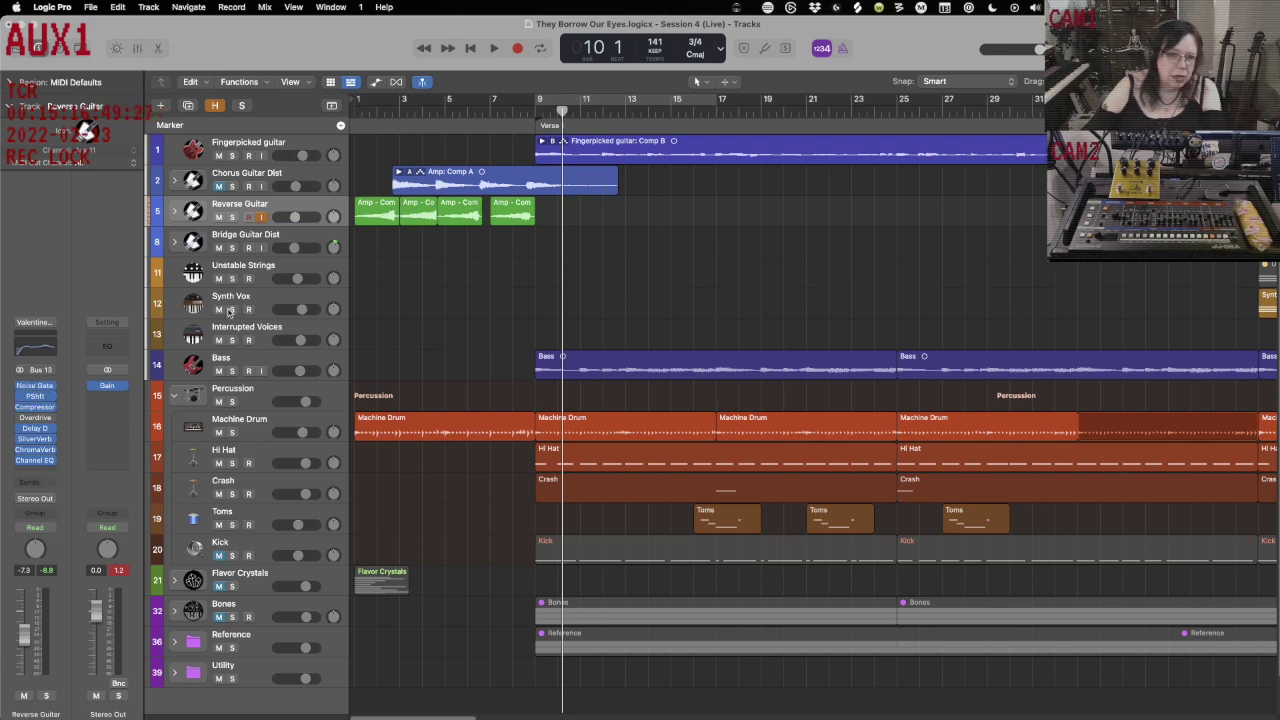
{"action": "left_click", "coordinate": [175, 211]}
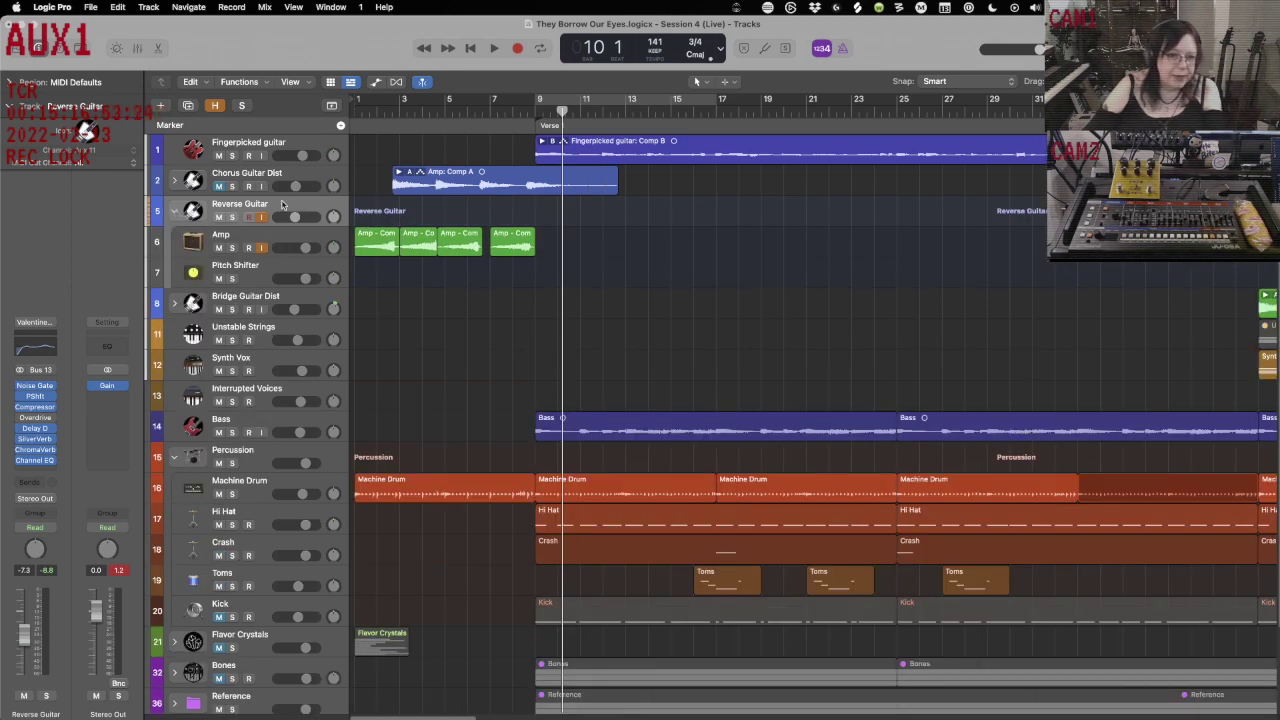
Add a stereo Space Designer reverb at the end of the Reverse Guitar effects chain and move its window clear of the regions.
{"action": "left_click", "coordinate": [35, 471]}
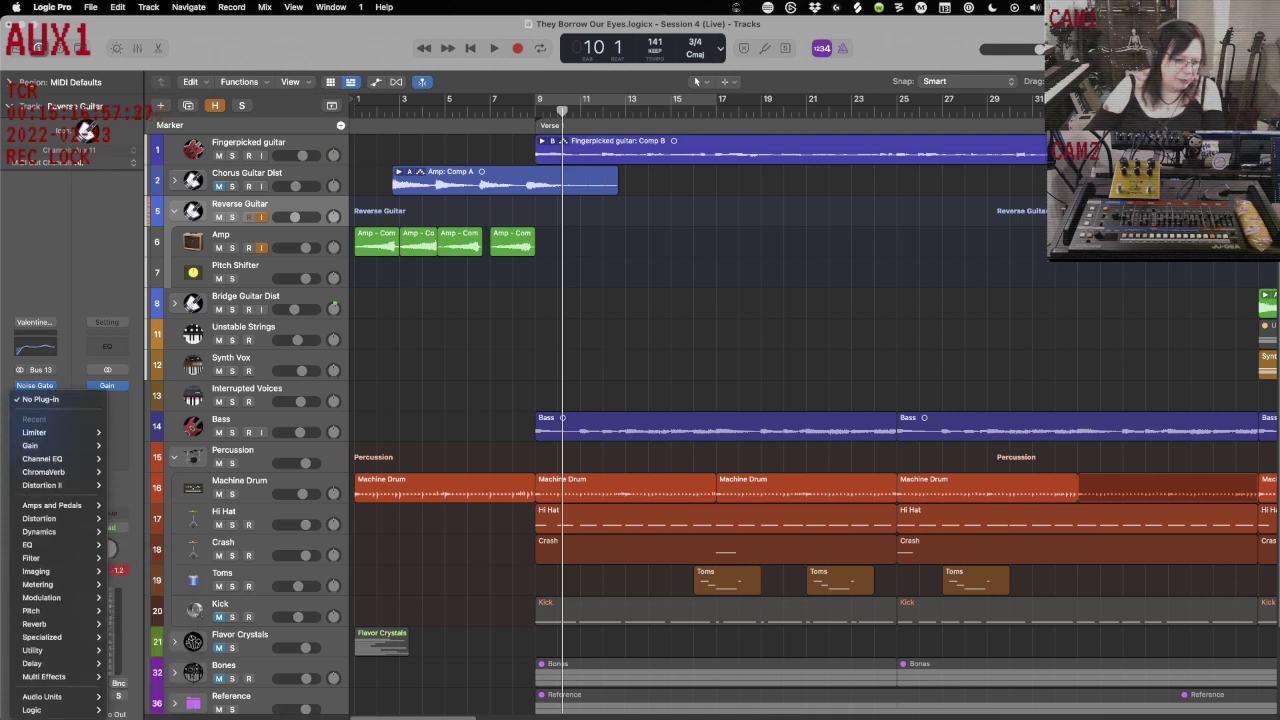
{"action": "mouse_move", "coordinate": [80, 625]}
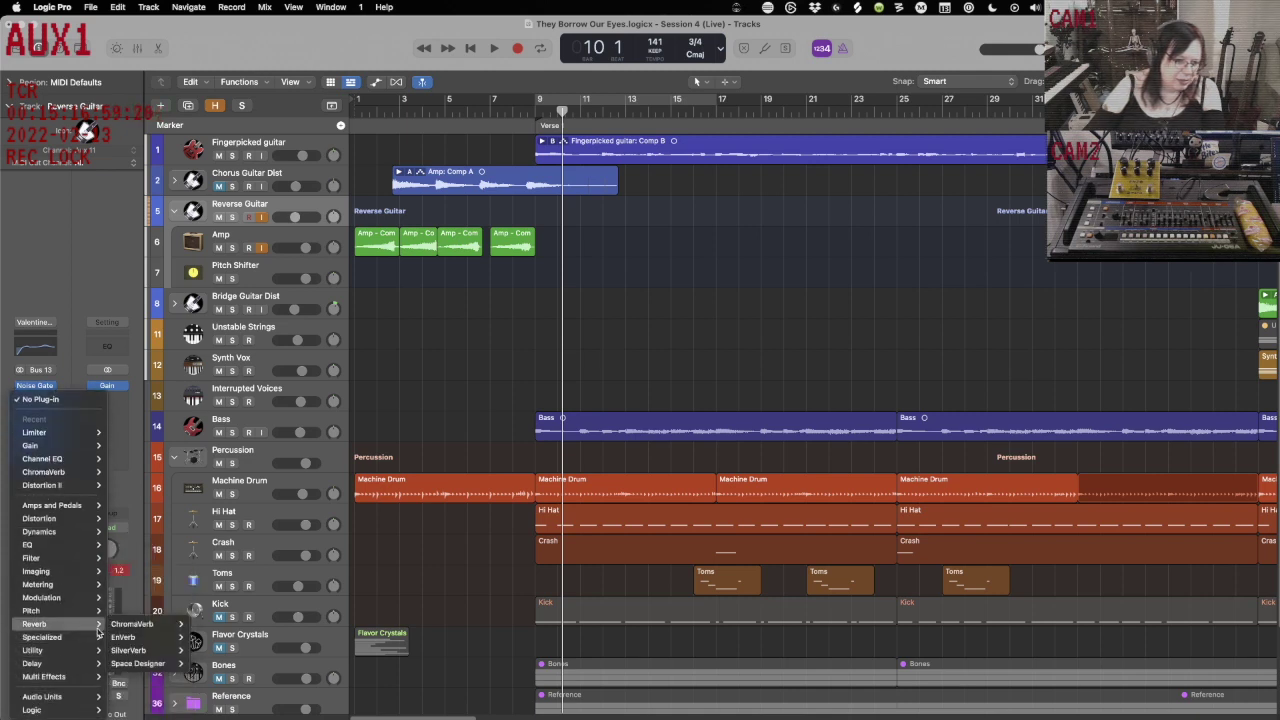
{"action": "left_click", "coordinate": [200, 660]}
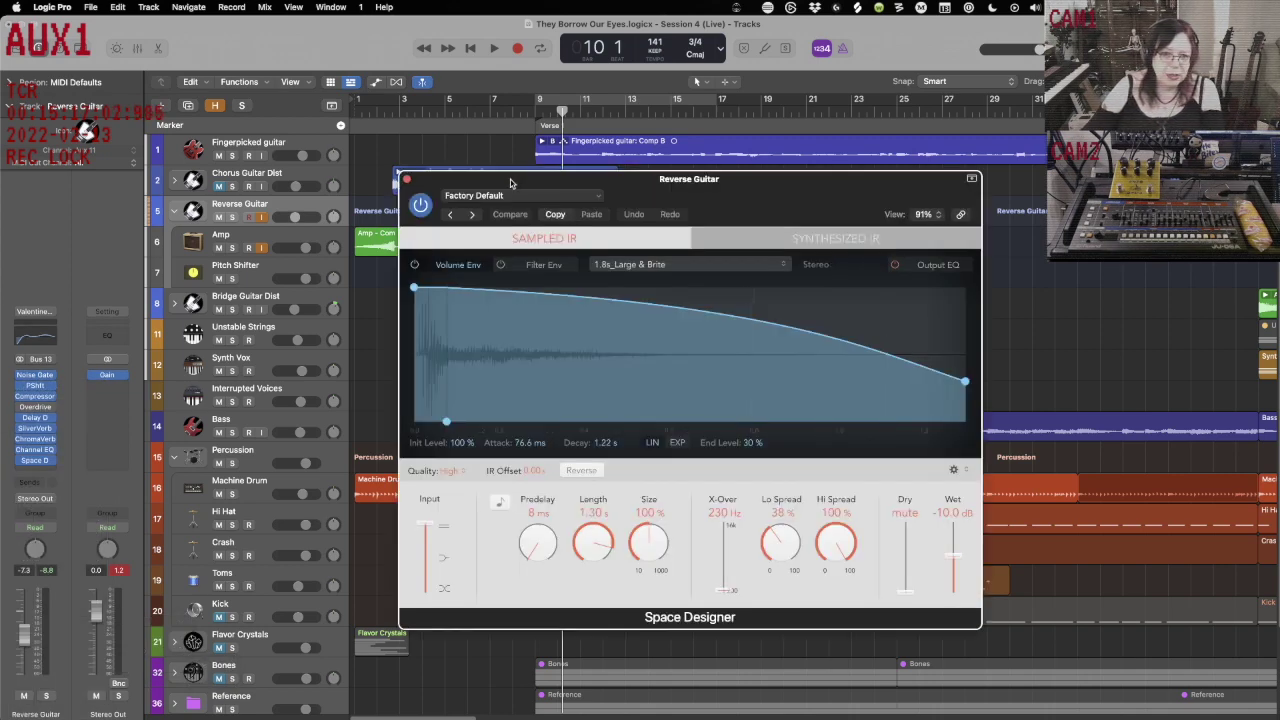
{"action": "left_click_drag", "start_coordinate": [510, 183], "coordinate": [703, 190]}
Solo Reverse Guitar and play from bar 7 into Verse 1 to hear the default Space Designer reverb.
{"action": "key", "text": "s"}
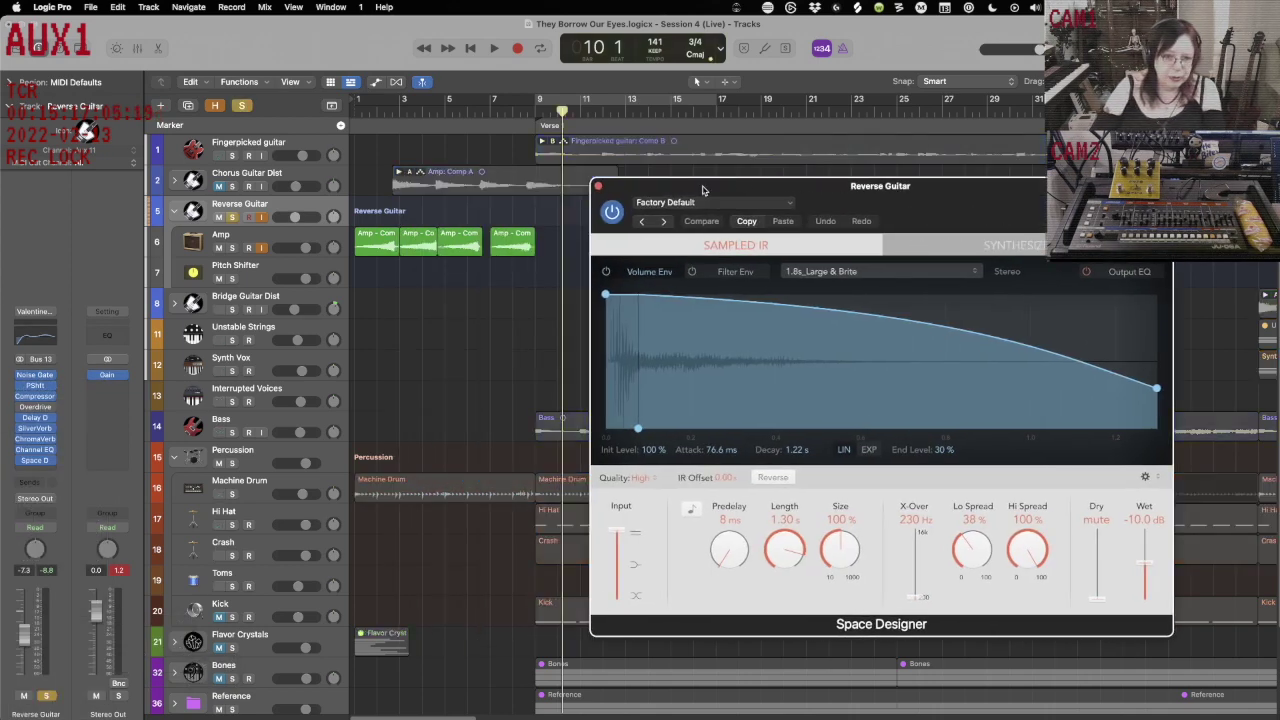
{"action": "key", "text": "comma"}
{"action": "key", "text": "comma"}
{"action": "key", "text": "comma"}
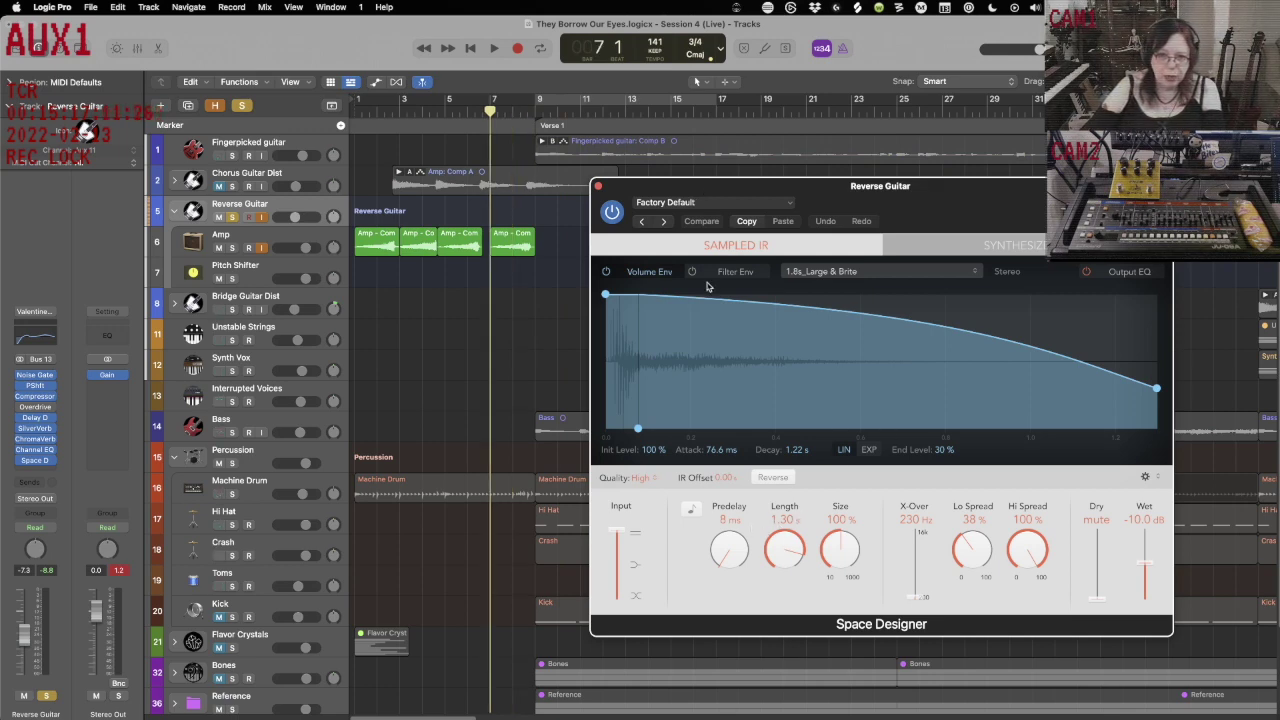
{"action": "key", "text": "space"}
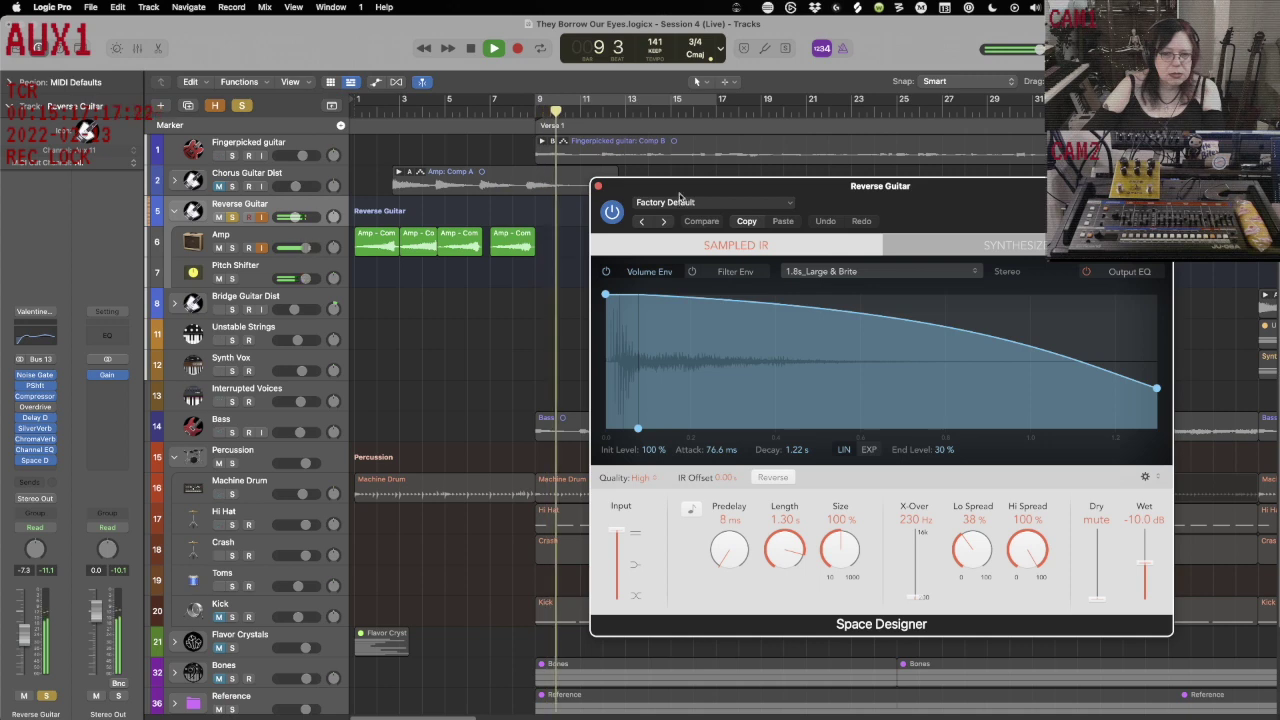
{"action": "key", "text": "space"}
Load the Caw Caw Caw preset in Space Designer, audition it on the last Reverse Guitar region, and close the plug-in window.
{"action": "left_click", "coordinate": [685, 204]}
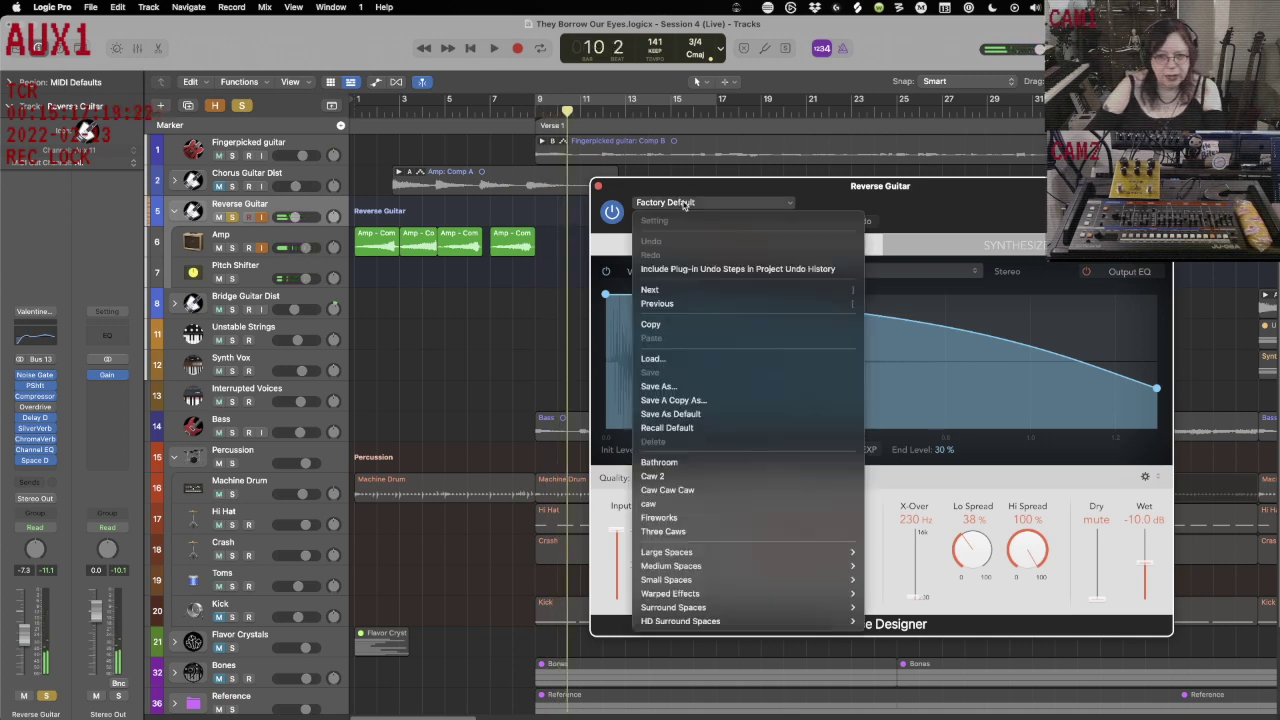
{"action": "left_click", "coordinate": [717, 489]}
{"action": "key", "text": "space"}
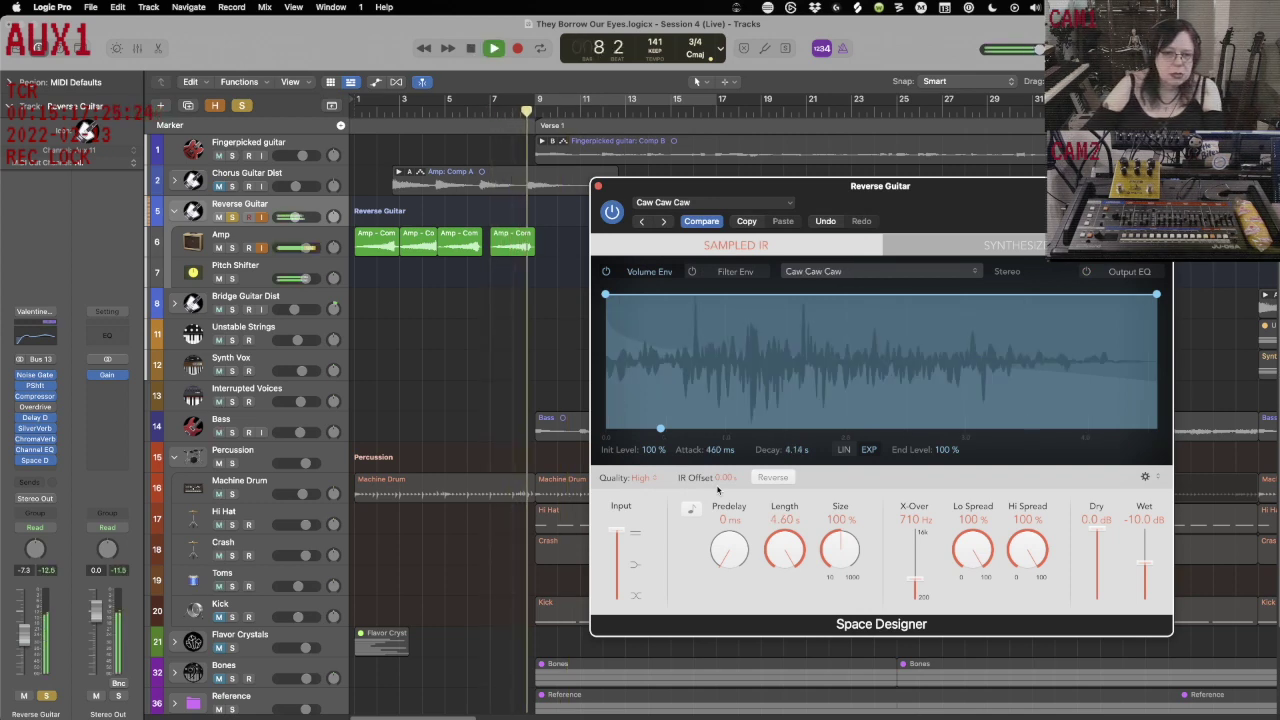
{"action": "key", "text": "space"}
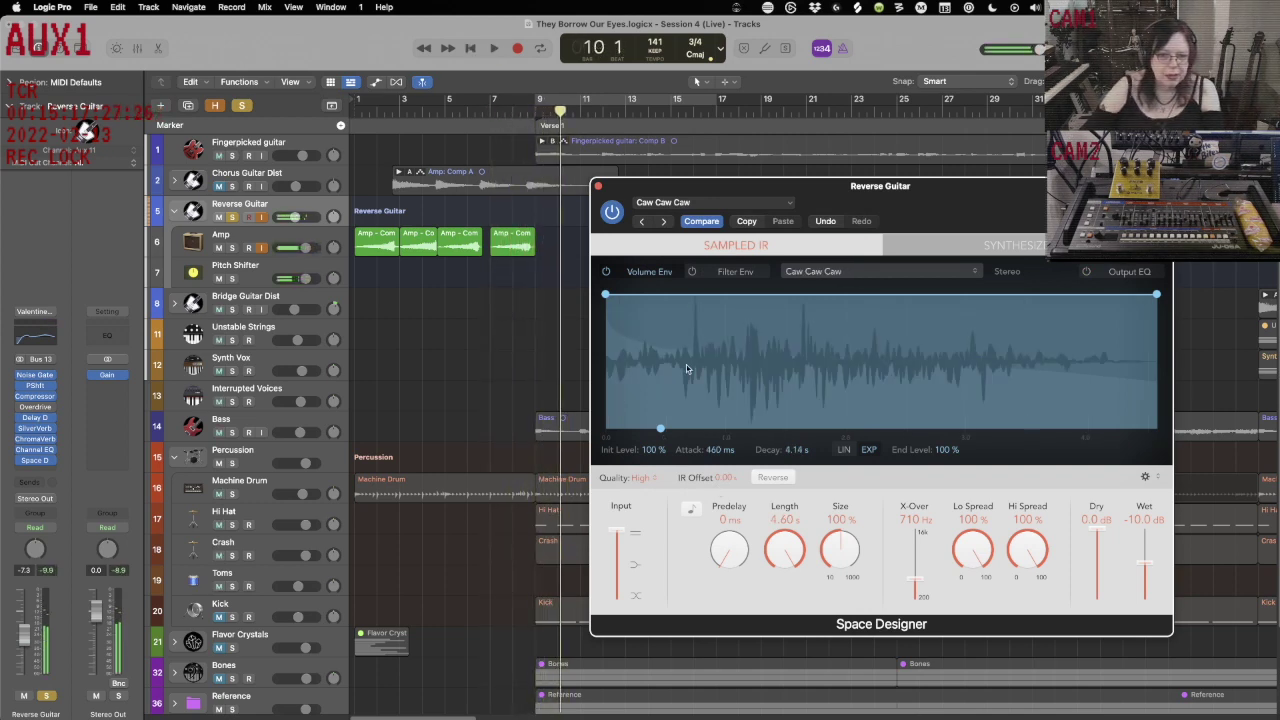
{"action": "left_click", "coordinate": [600, 187]}
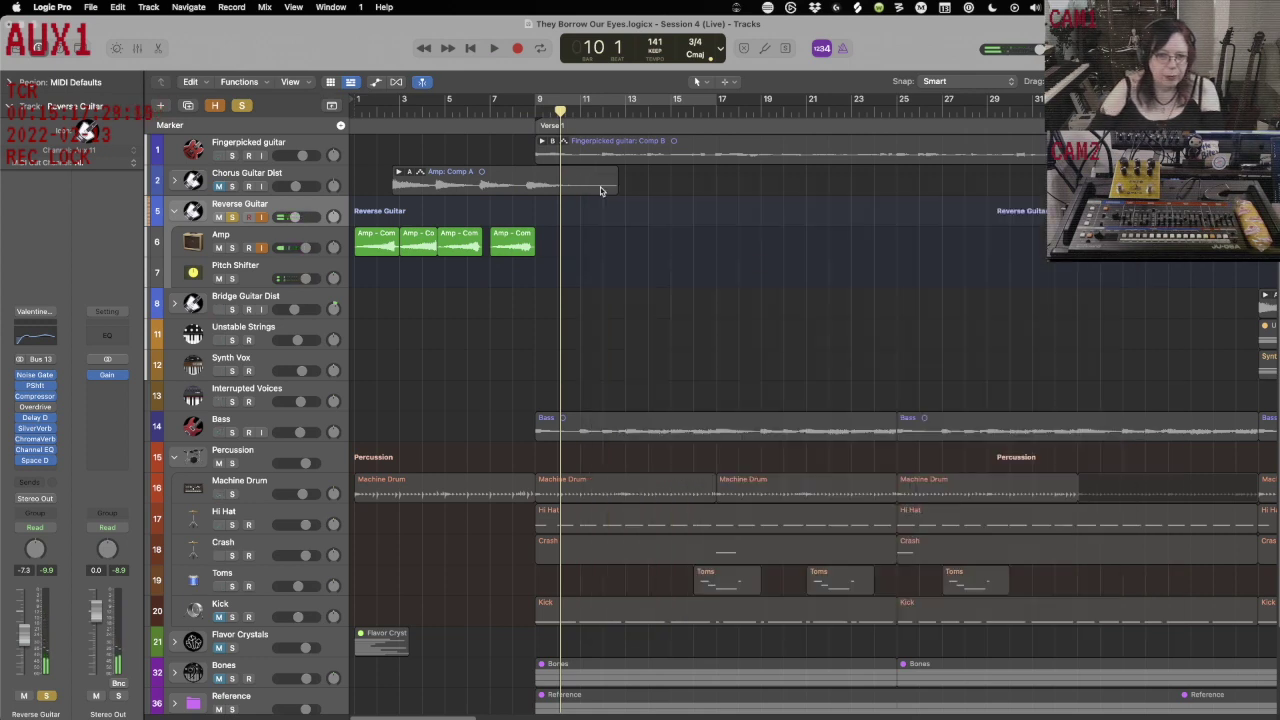
Play the soloed Reverse Guitar from the beginning until just past bar 9.
{"action": "key", "text": "Return"}
{"action": "key", "text": "space"}
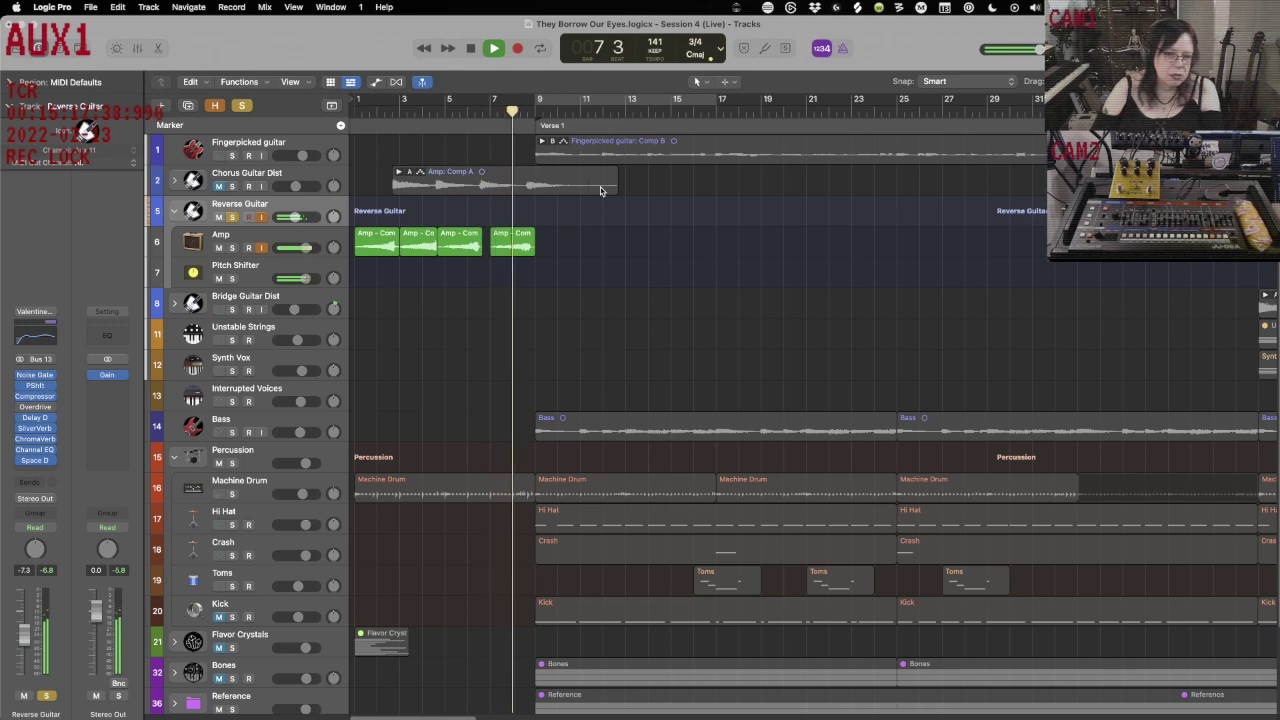
{"action": "key", "text": "space"}
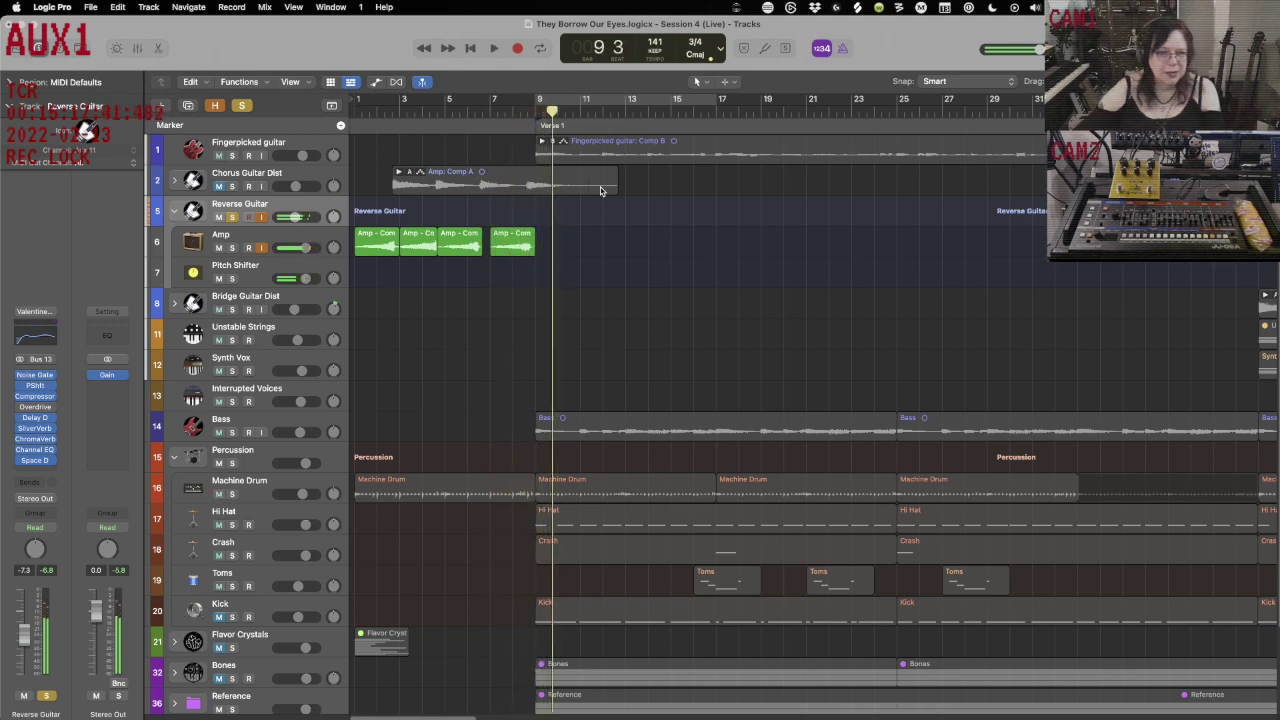
Unsolo Reverse Guitar, collapse its track stack, and play the full mix from bar 1 into Verse 1.
{"action": "left_click", "coordinate": [234, 219]}
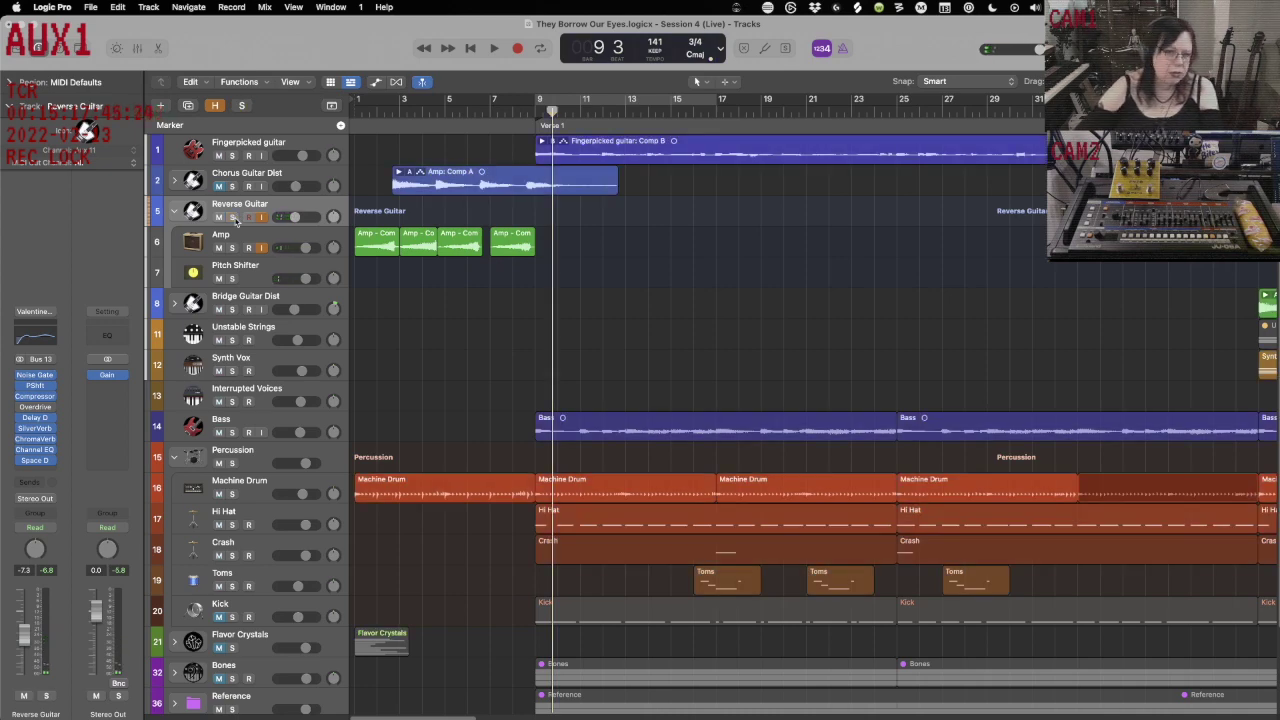
{"action": "left_click", "coordinate": [174, 211]}
{"action": "key", "text": "Return"}
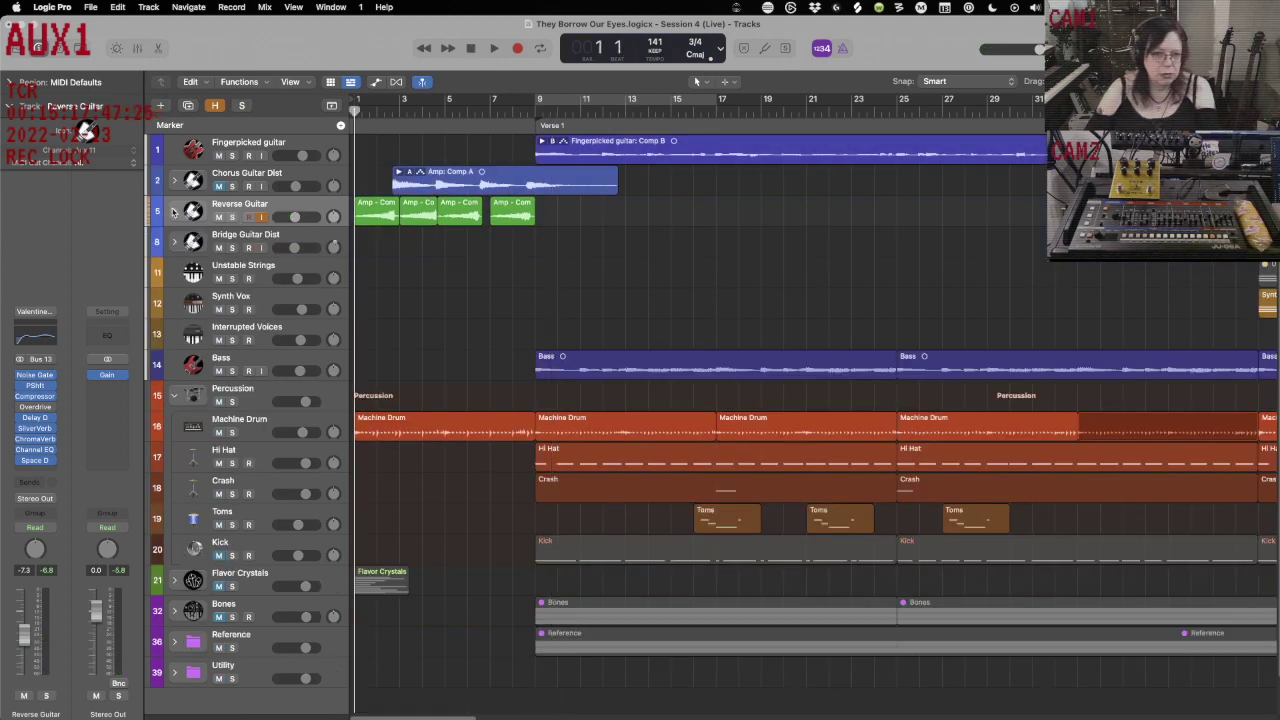
{"action": "key", "text": "space"}
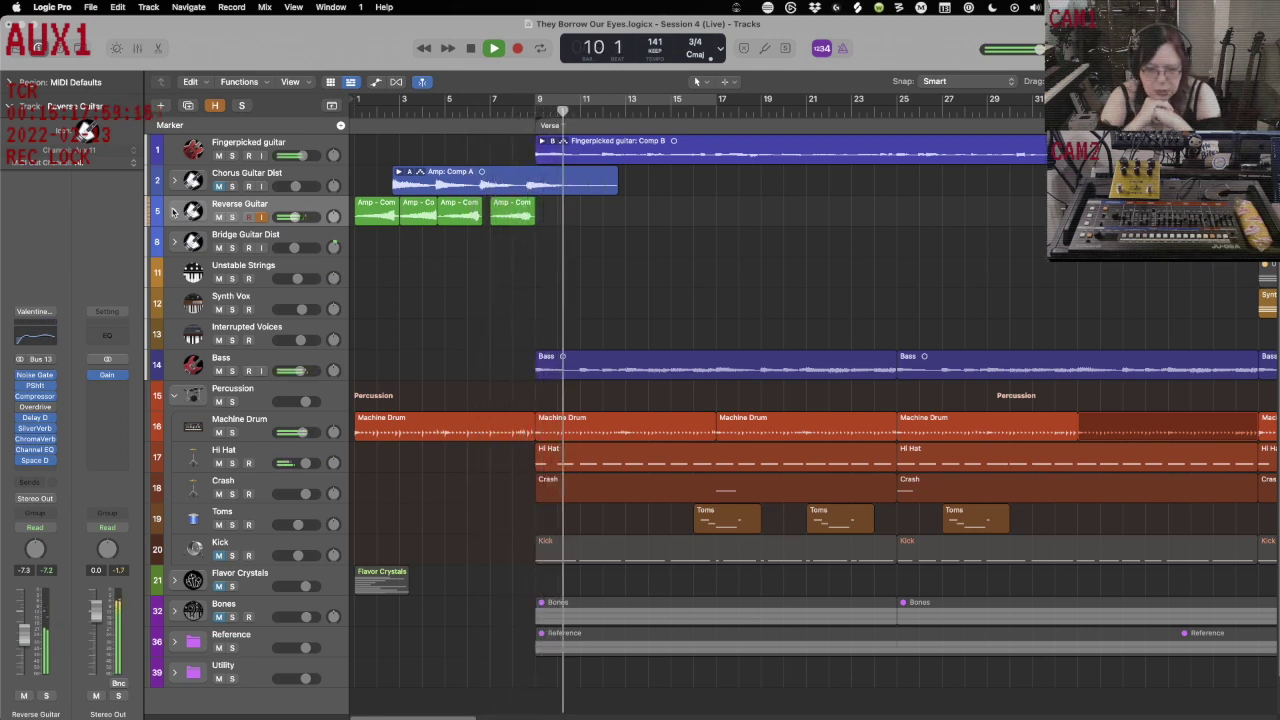
{"action": "key", "text": "space"}
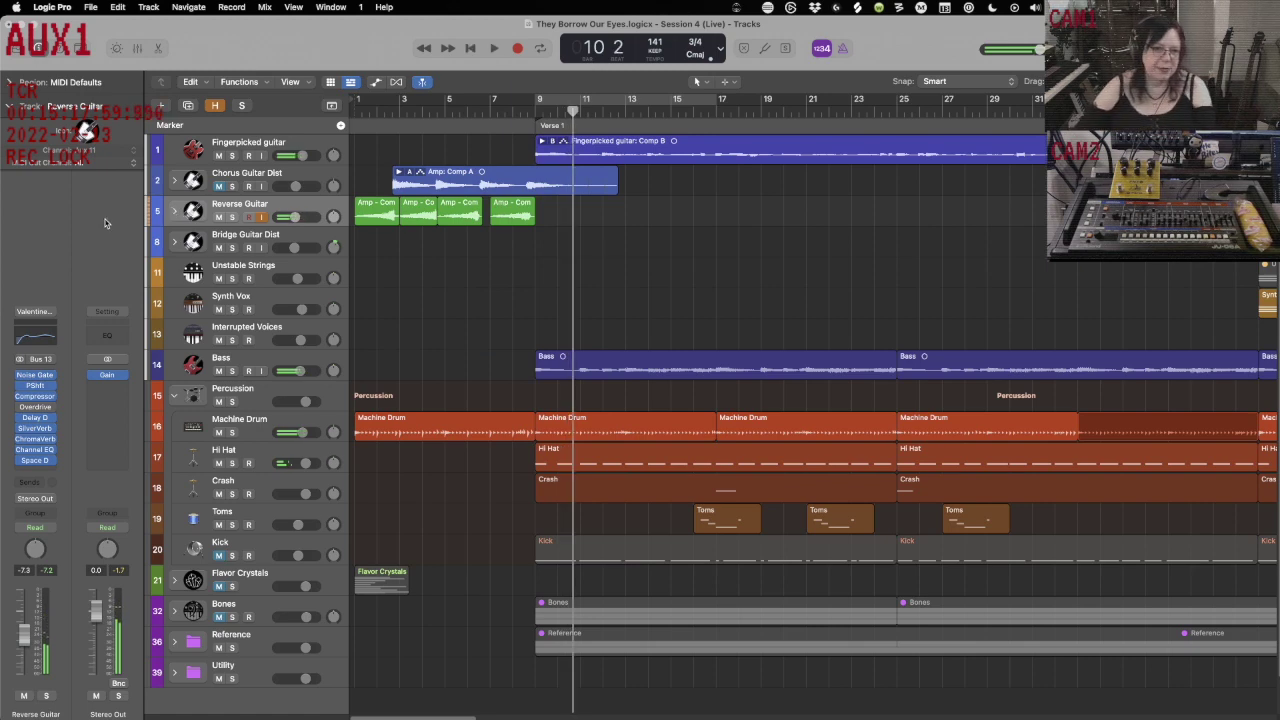
Expand the Reverse Guitar stack and show an automation lane for its Space Designer Wet Output.
{"action": "left_click", "coordinate": [304, 206]}
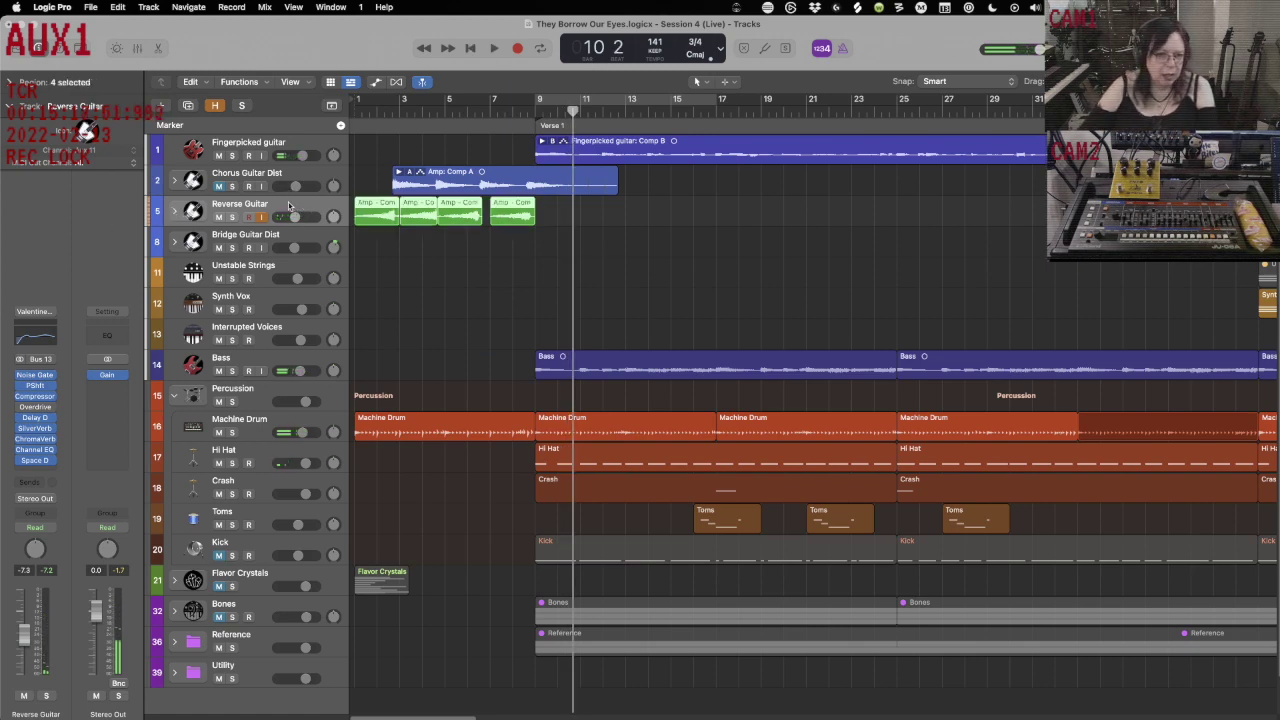
{"action": "left_click", "coordinate": [175, 214]}
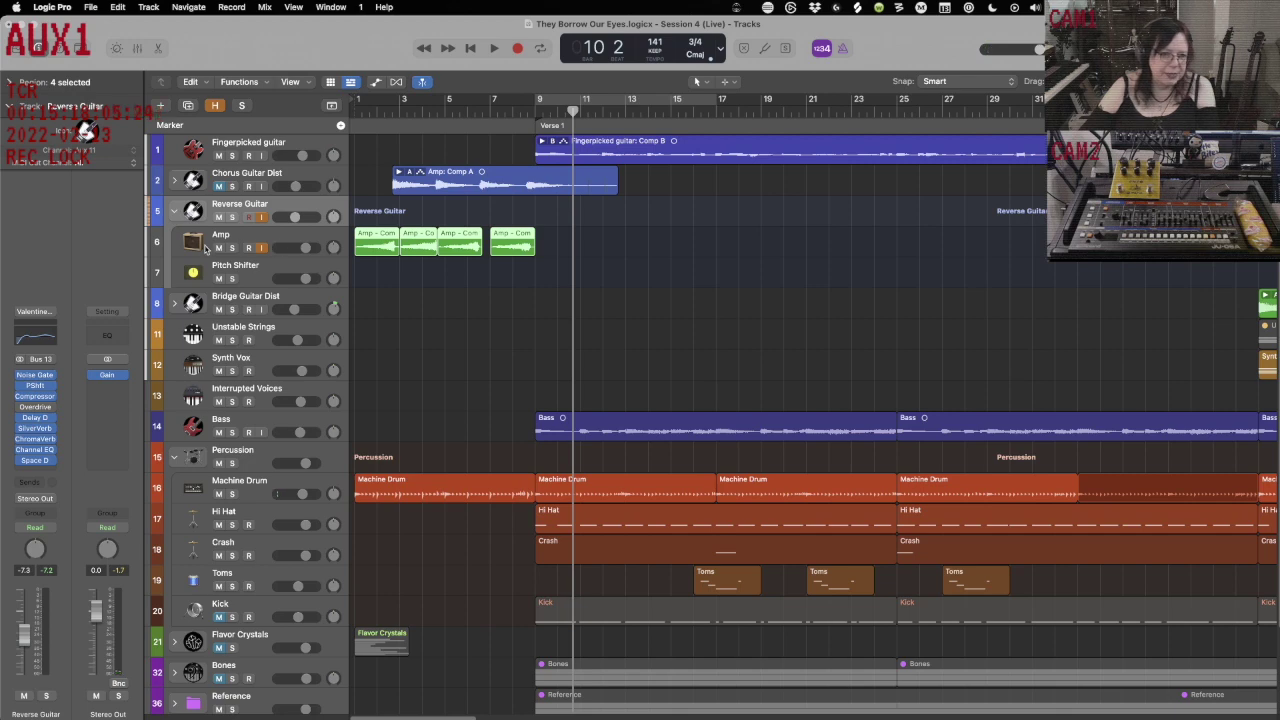
{"action": "key", "text": "a"}
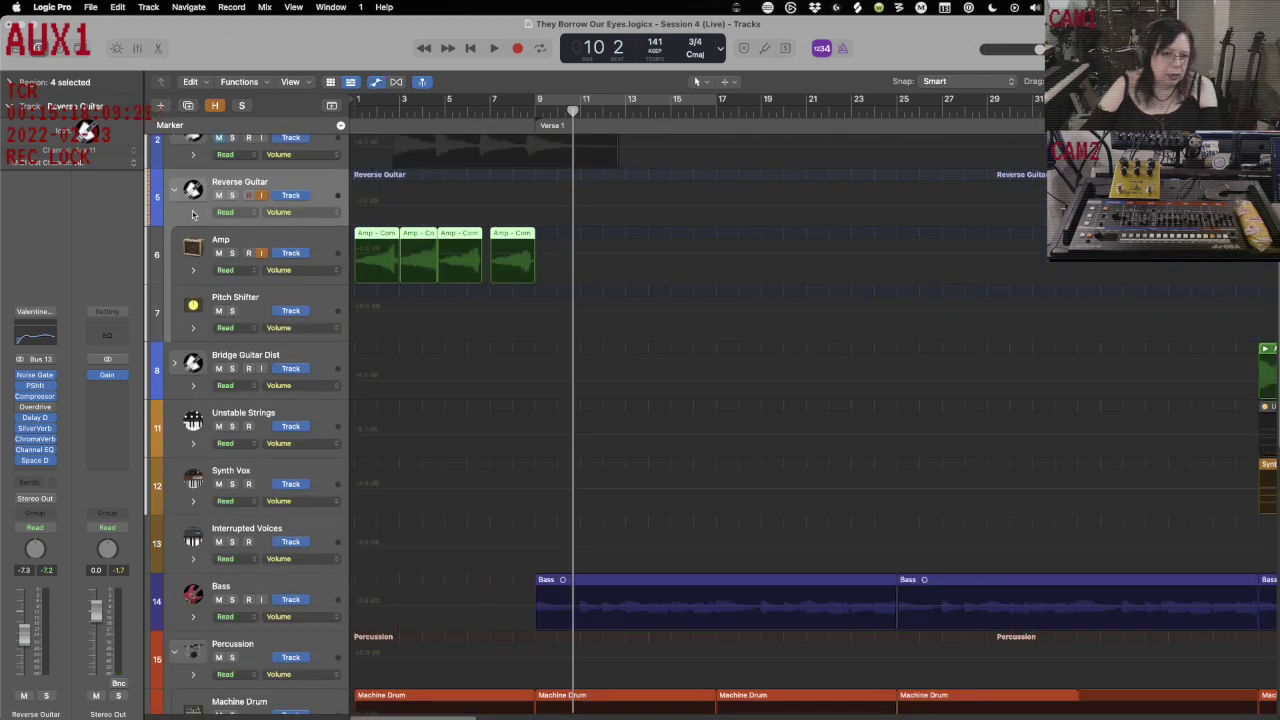
{"action": "left_click", "coordinate": [193, 213]}
{"action": "left_click", "coordinate": [307, 252]}
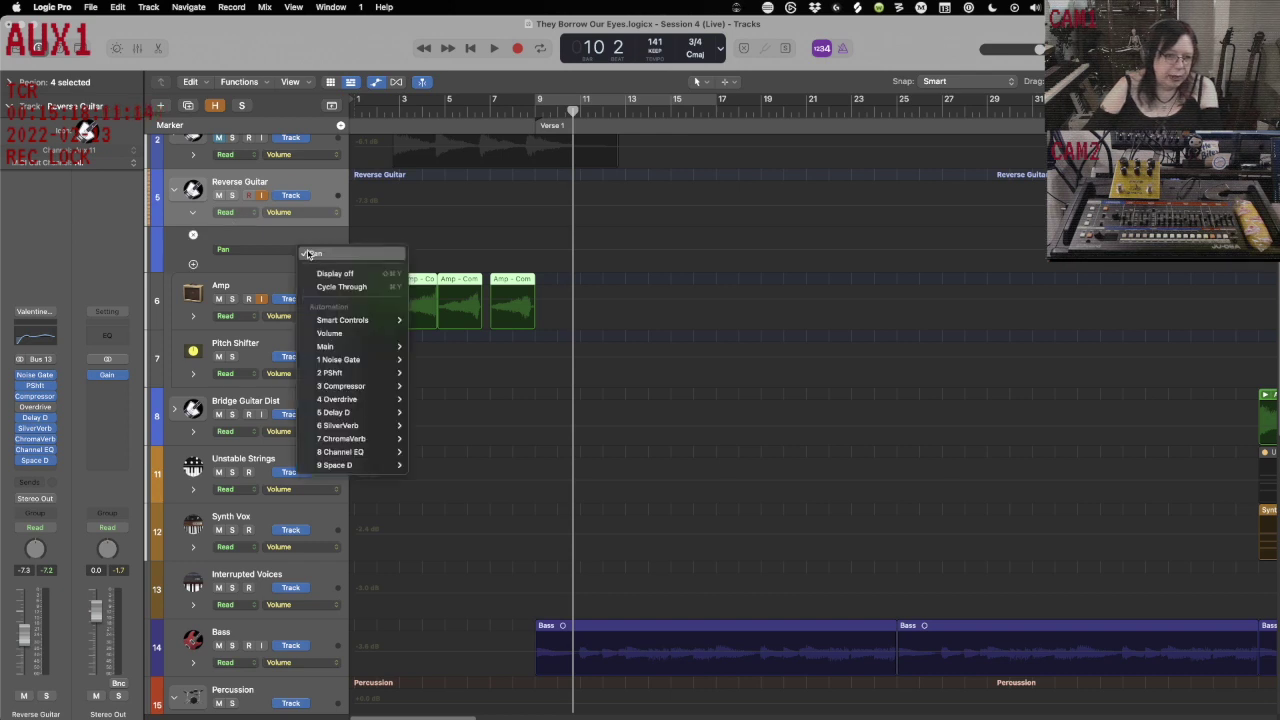
{"action": "mouse_move", "coordinate": [347, 437]}
{"action": "mouse_move", "coordinate": [387, 469]}
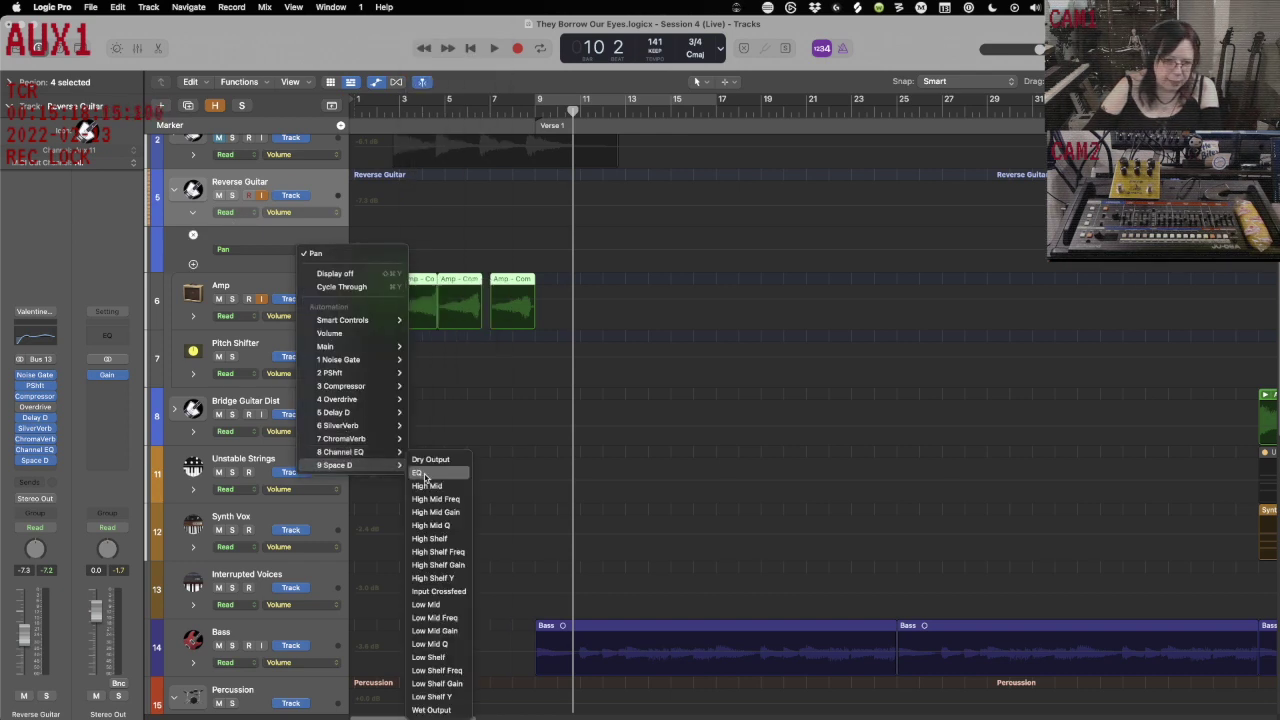
{"action": "left_click", "coordinate": [431, 709]}
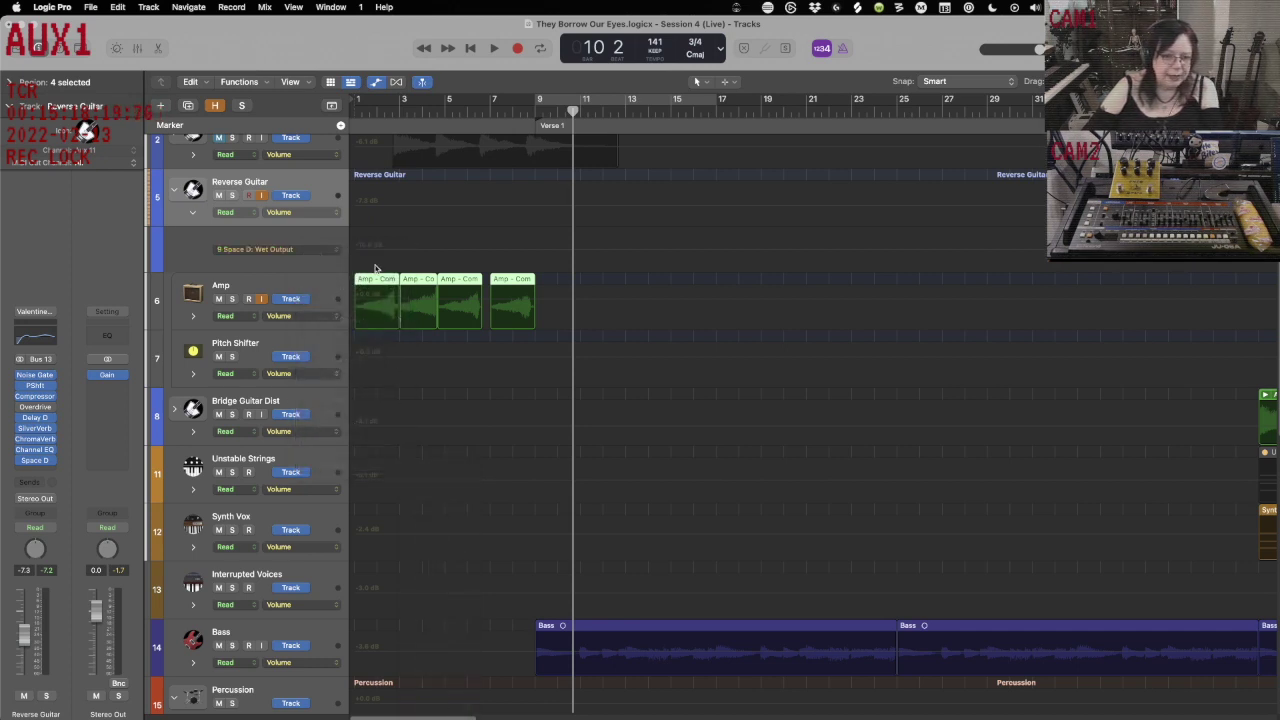
Add Wet Output automation points around the last Reverse Guitar region, raising the section from bar 7 to just past bar 9 to -7.0 dB.
{"action": "left_click", "coordinate": [479, 254]}
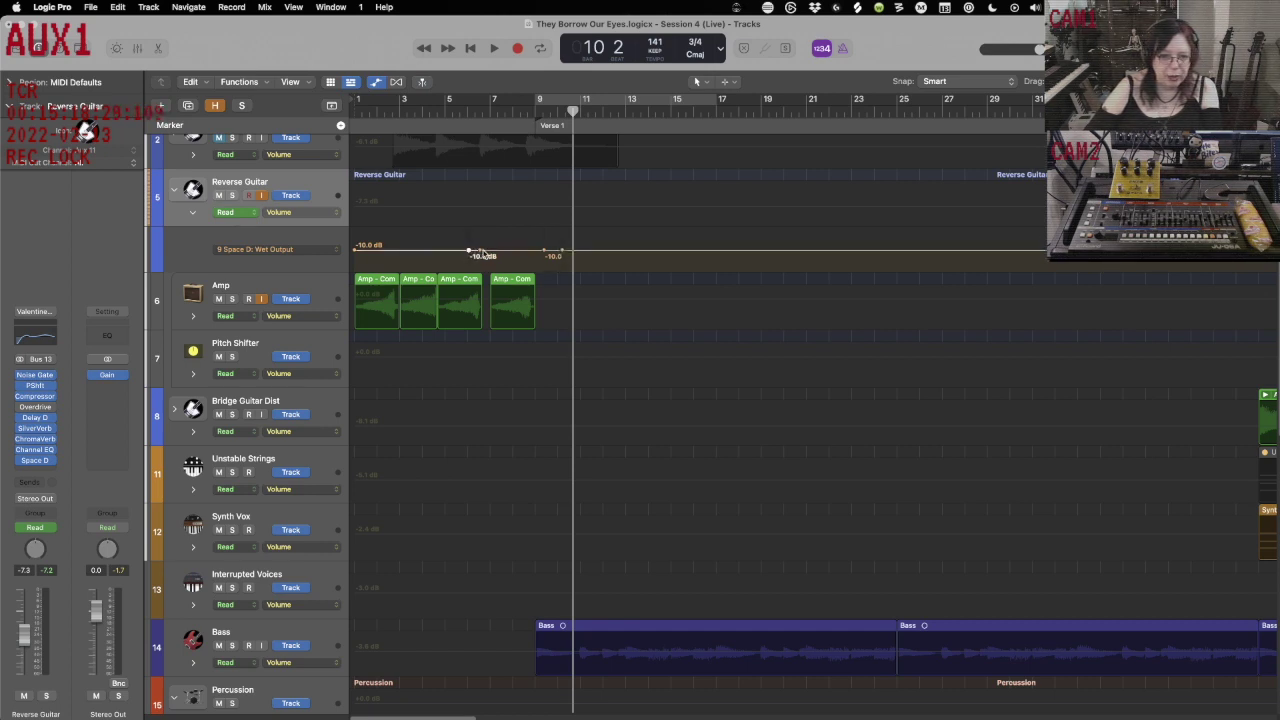
{"action": "left_click_drag", "start_coordinate": [479, 254], "coordinate": [512, 249]}
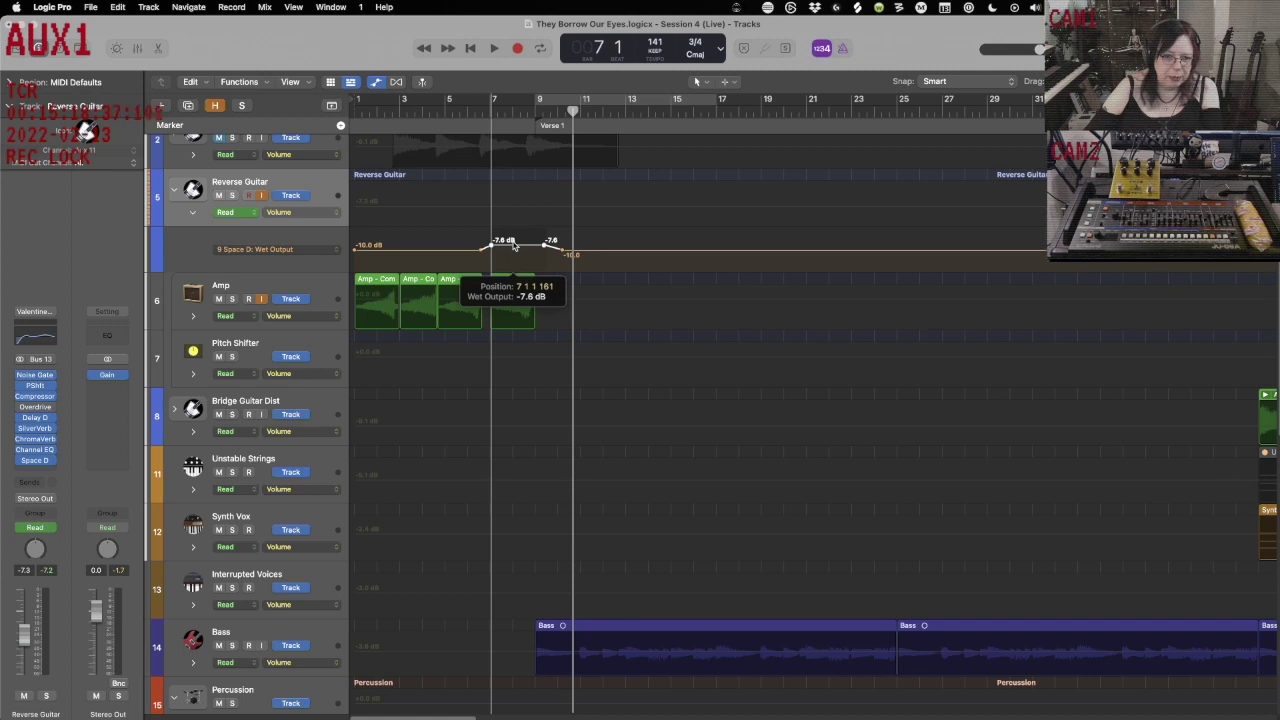
{"action": "left_click_drag", "start_coordinate": [516, 245], "coordinate": [516, 245]}
Solo Reverse Guitar and play from the beginning through the automated reverb section.
{"action": "key", "text": "Return"}
{"action": "key", "text": "ctrl+s"}
{"action": "key", "text": "space"}
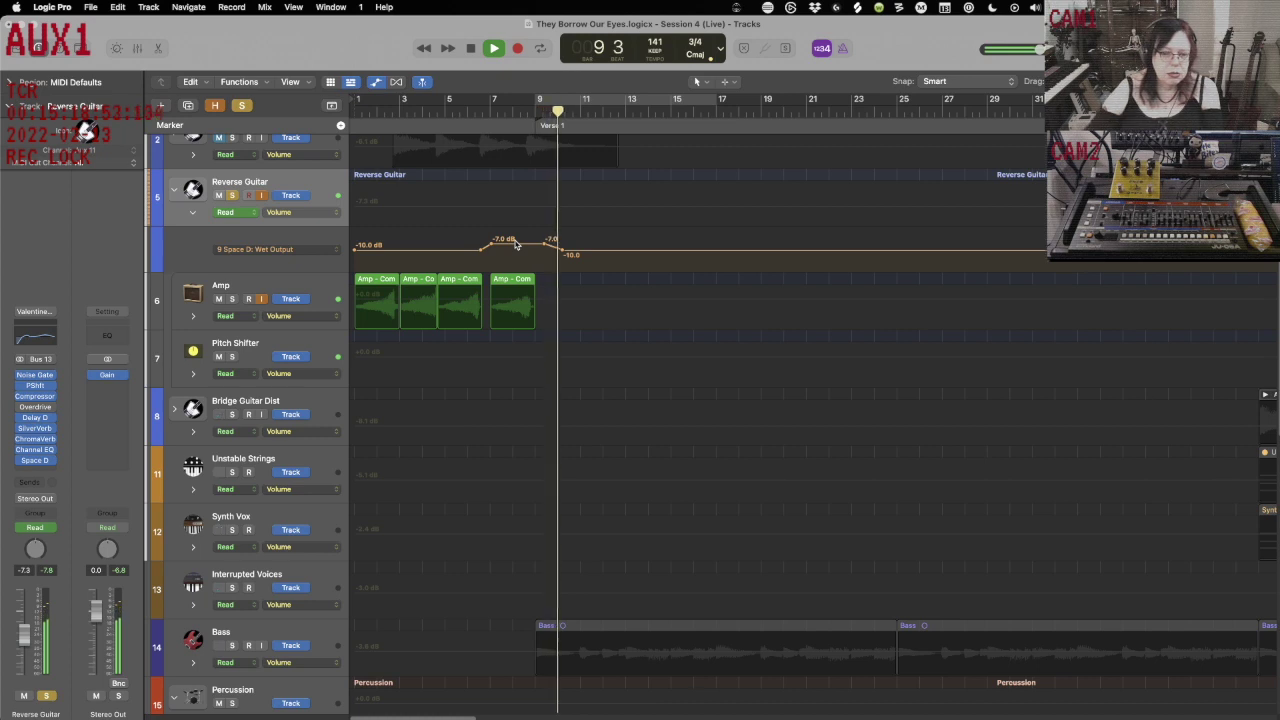
Raise the Wet Output point just past bar 9 to -4.3 dB and play the last Reverse Guitar region through the transition.
{"action": "left_click_drag", "start_coordinate": [546, 245], "coordinate": [547, 241]}
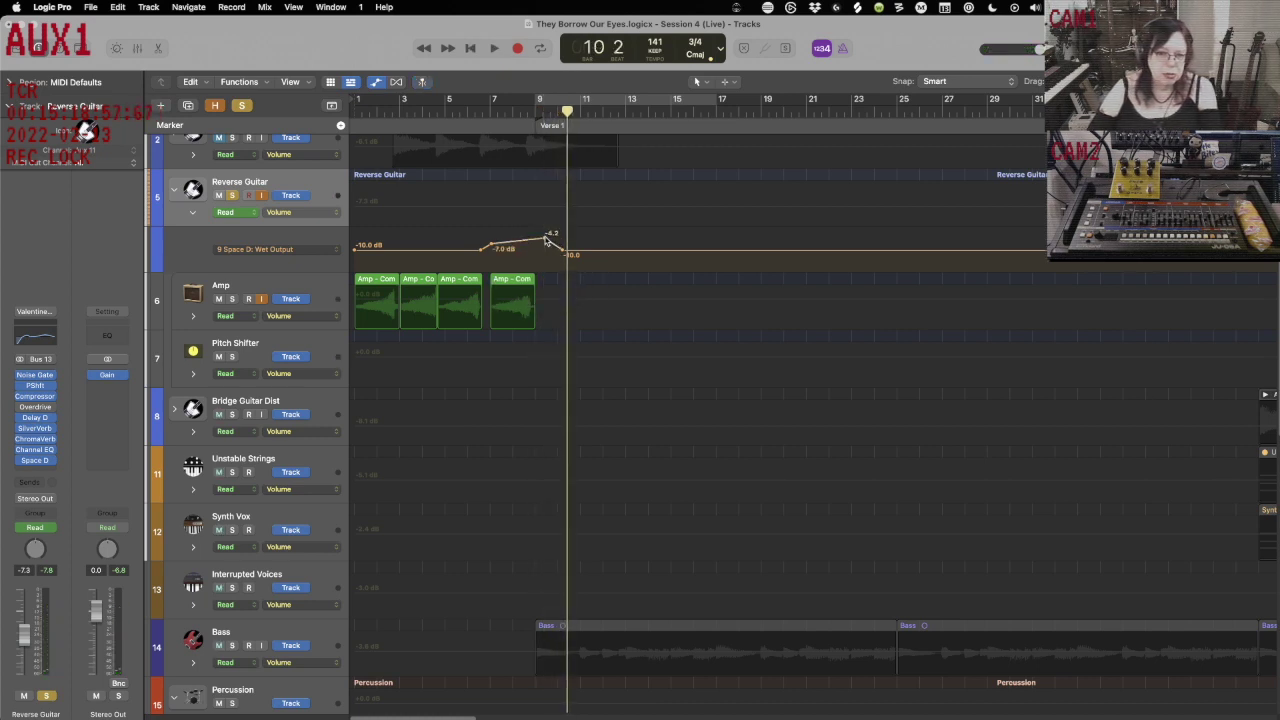
{"action": "key", "text": "comma"}
{"action": "key", "text": "comma"}
{"action": "key", "text": "comma"}
{"action": "key", "text": "comma"}
{"action": "key", "text": "comma"}
{"action": "key", "text": "comma"}
{"action": "key", "text": "comma"}
{"action": "key", "text": "comma"}
{"action": "key", "text": "comma"}
{"action": "key", "text": "comma"}
{"action": "key", "text": "space"}
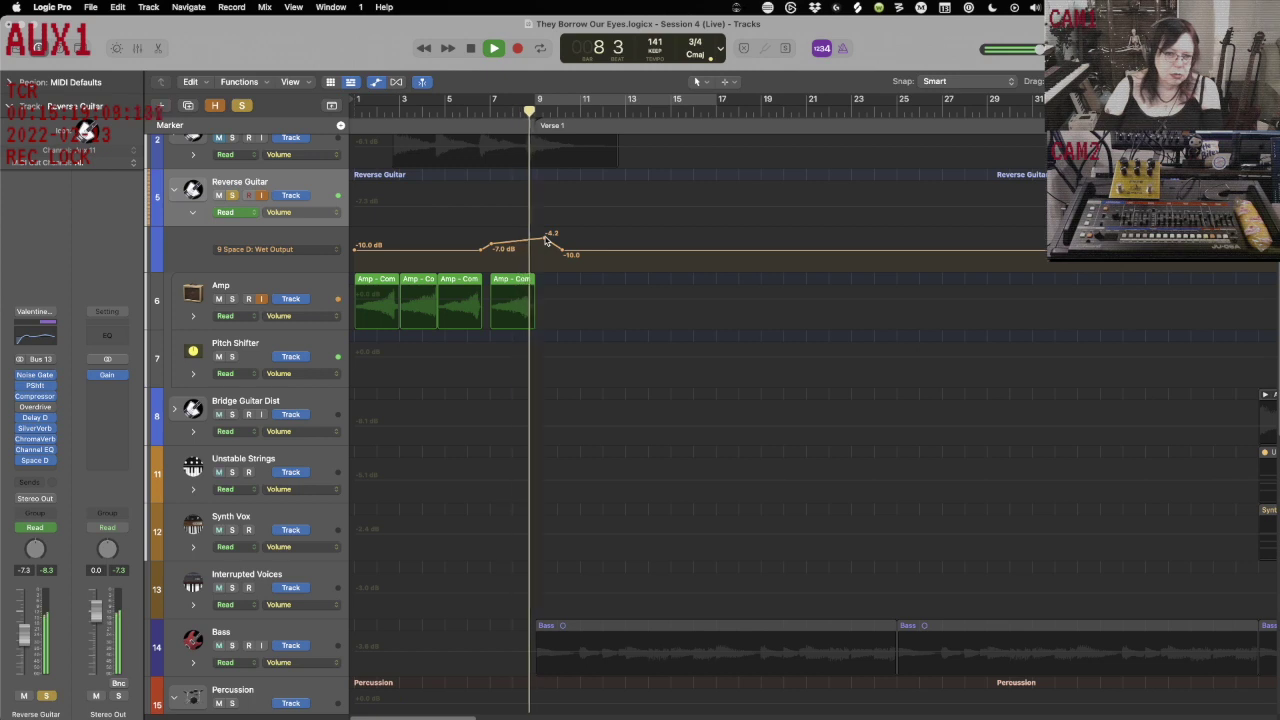
{"action": "key", "text": "space"}
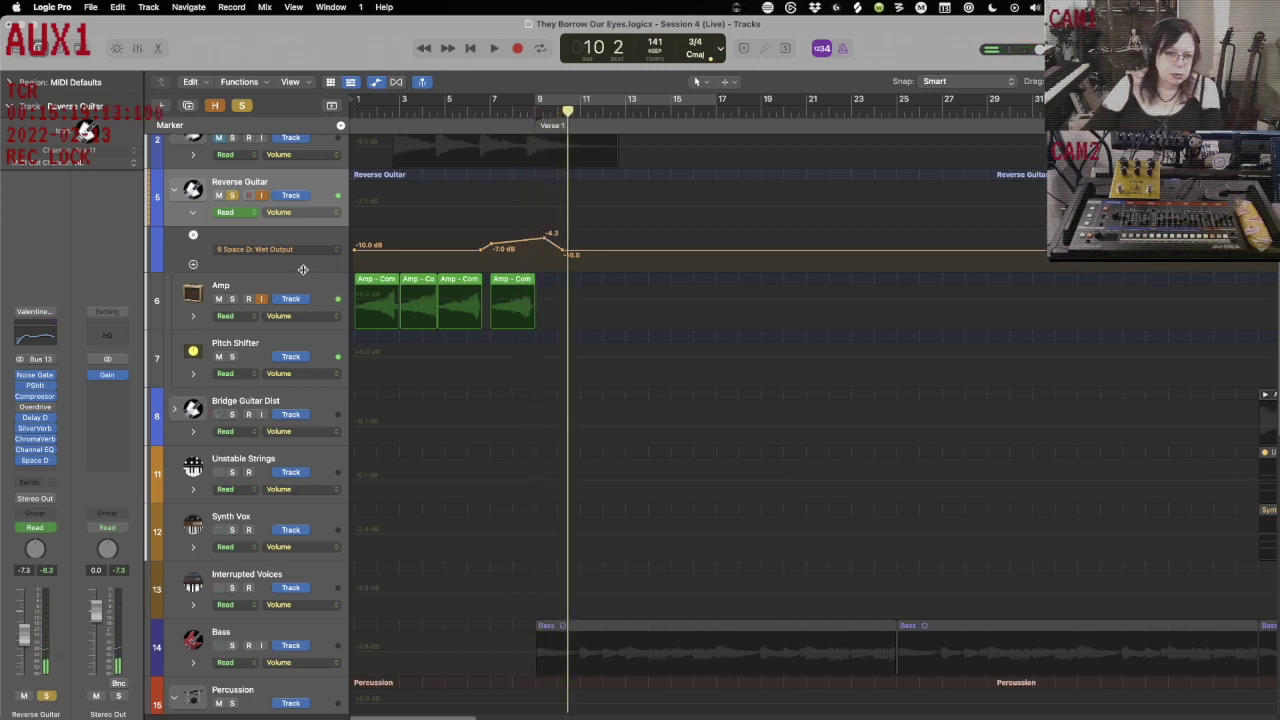
{"action": "left_click", "coordinate": [193, 318]}
{"action": "left_click", "coordinate": [251, 355]}
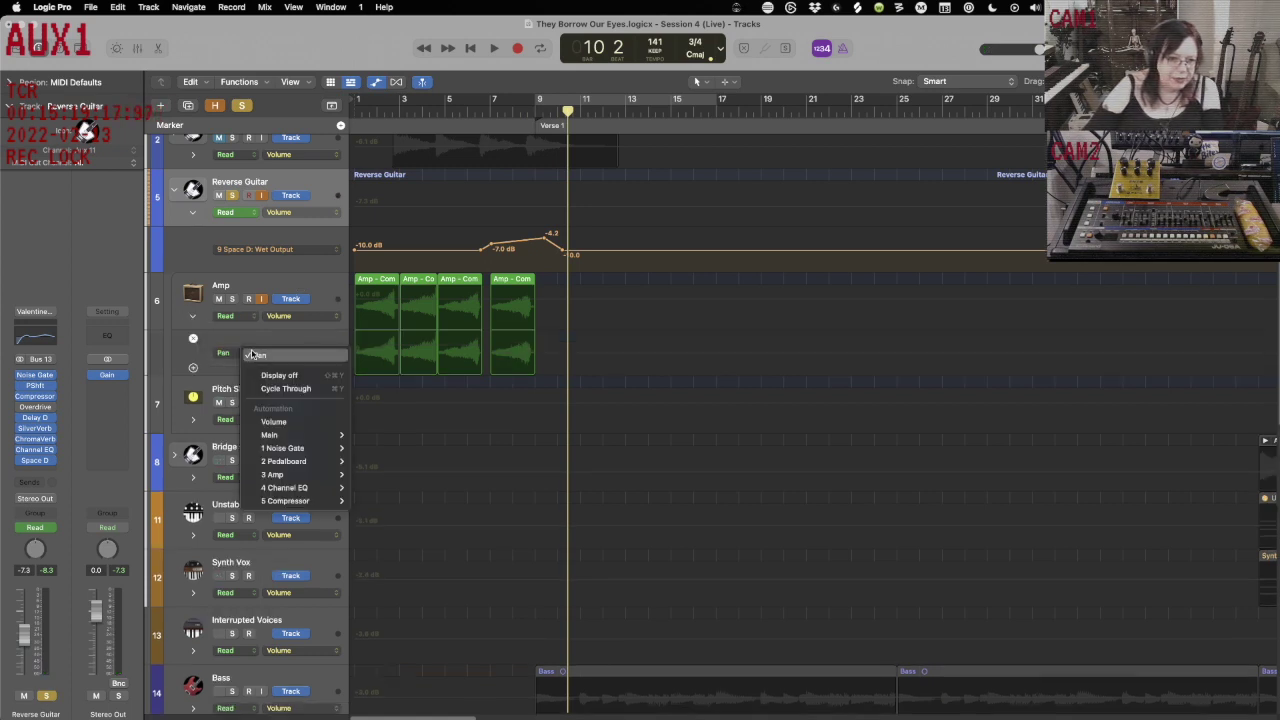
{"action": "left_click", "coordinate": [237, 342]}
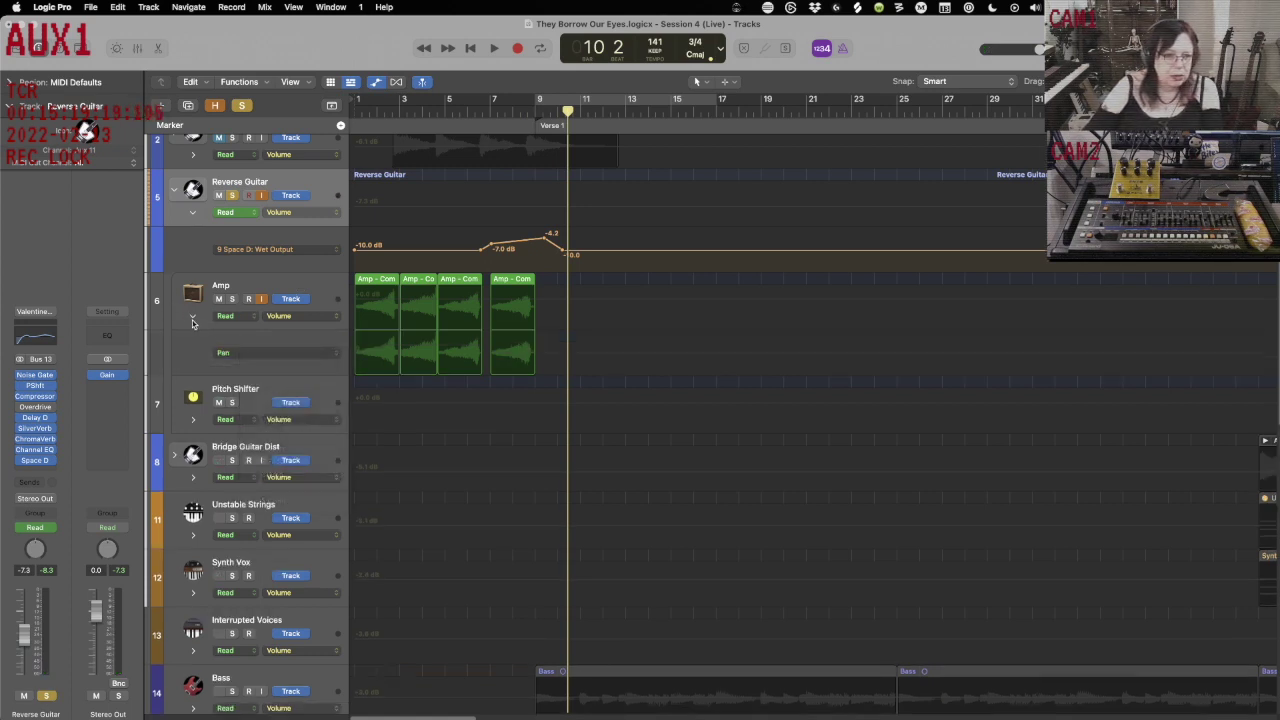
{"action": "left_click", "coordinate": [193, 319]}
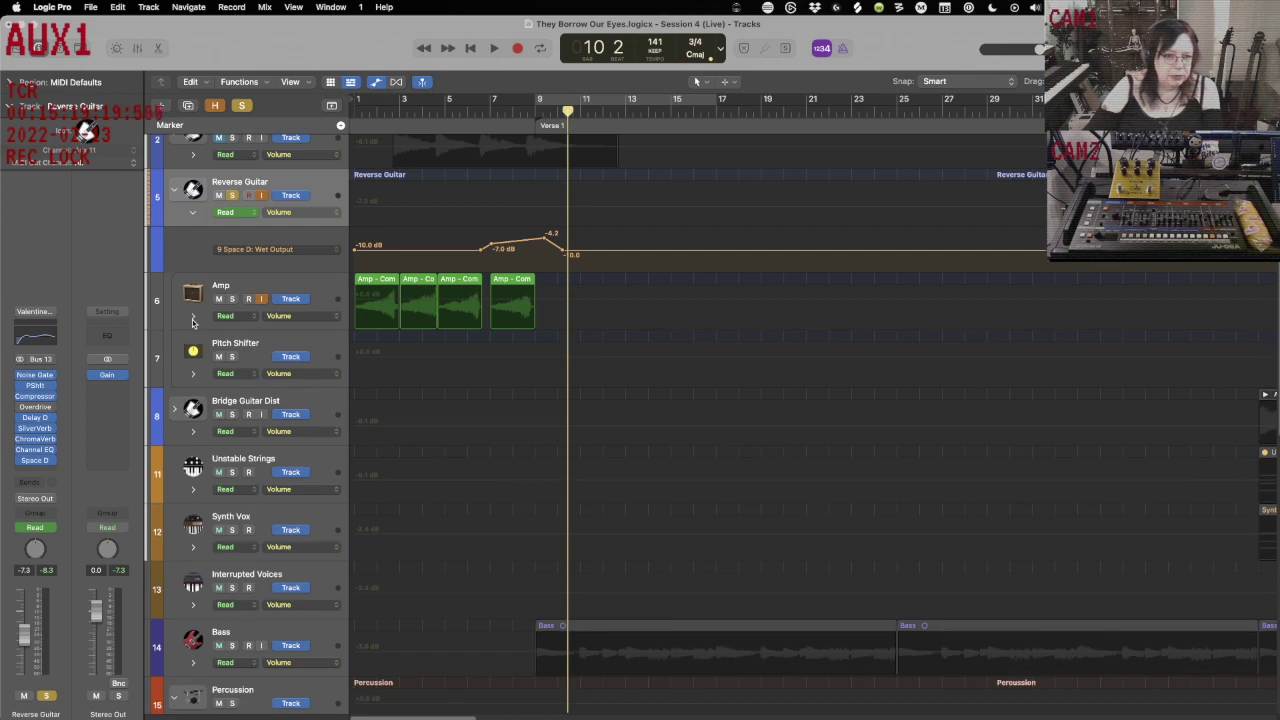
Browse the Delay Designer presets on Reverse Guitar and close the plug-in window.
{"action": "left_click", "coordinate": [40, 418]}
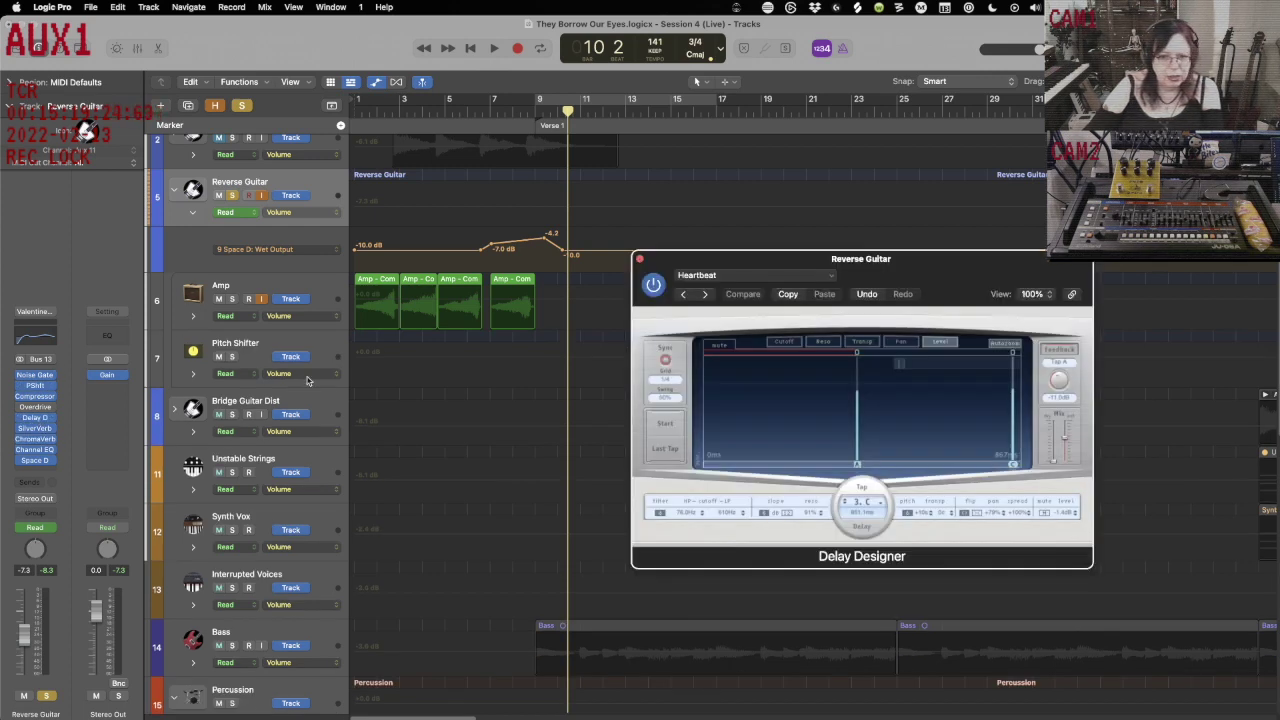
{"action": "left_click", "coordinate": [829, 277]}
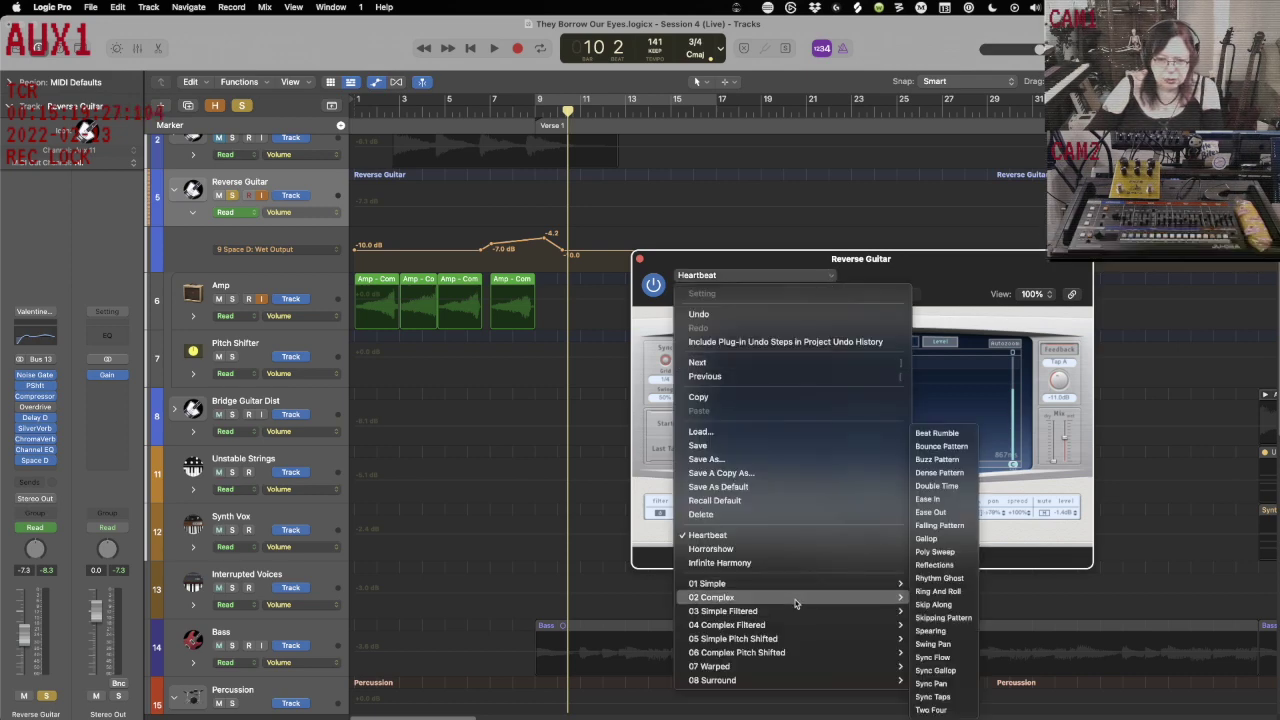
{"action": "left_click", "coordinate": [605, 315]}
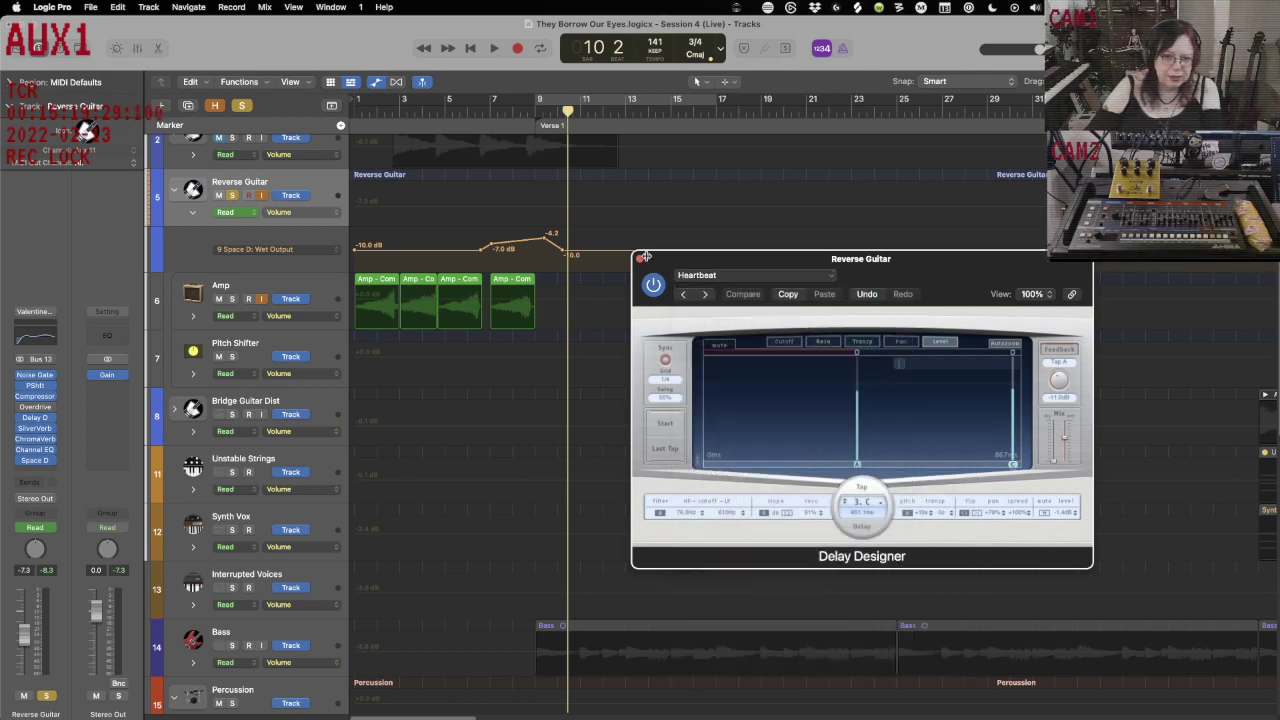
{"action": "left_click", "coordinate": [639, 260]}
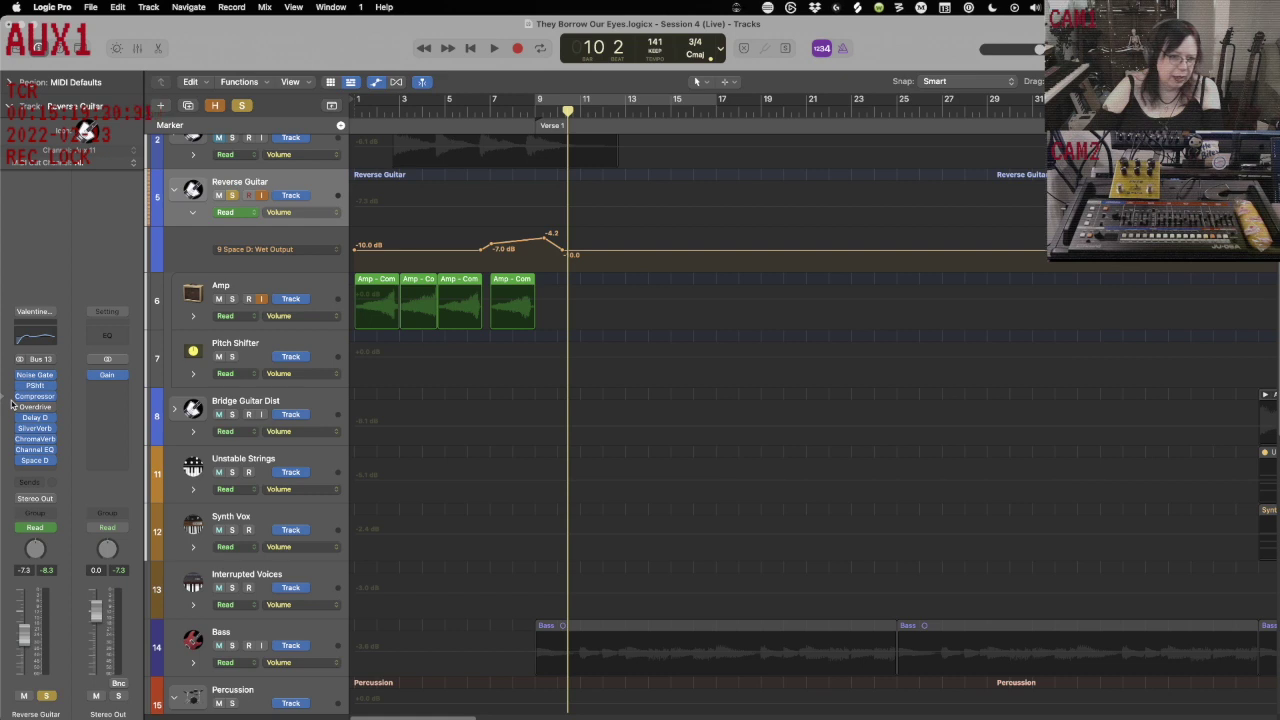
Insert a Delay Designer after Space Designer on the Reverse Guitar channel strip.
{"action": "left_click", "coordinate": [44, 470]}
{"action": "mouse_move", "coordinate": [72, 556]}
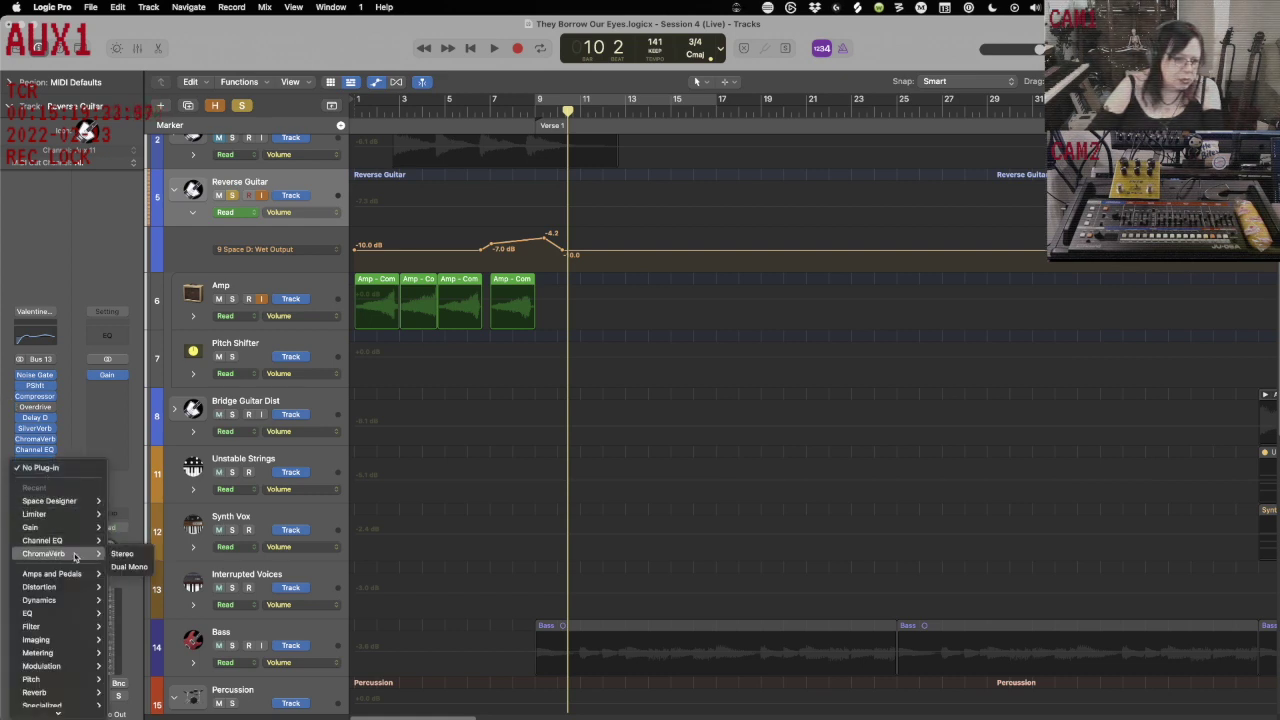
{"action": "mouse_move", "coordinate": [80, 622]}
{"action": "mouse_move", "coordinate": [73, 664]}
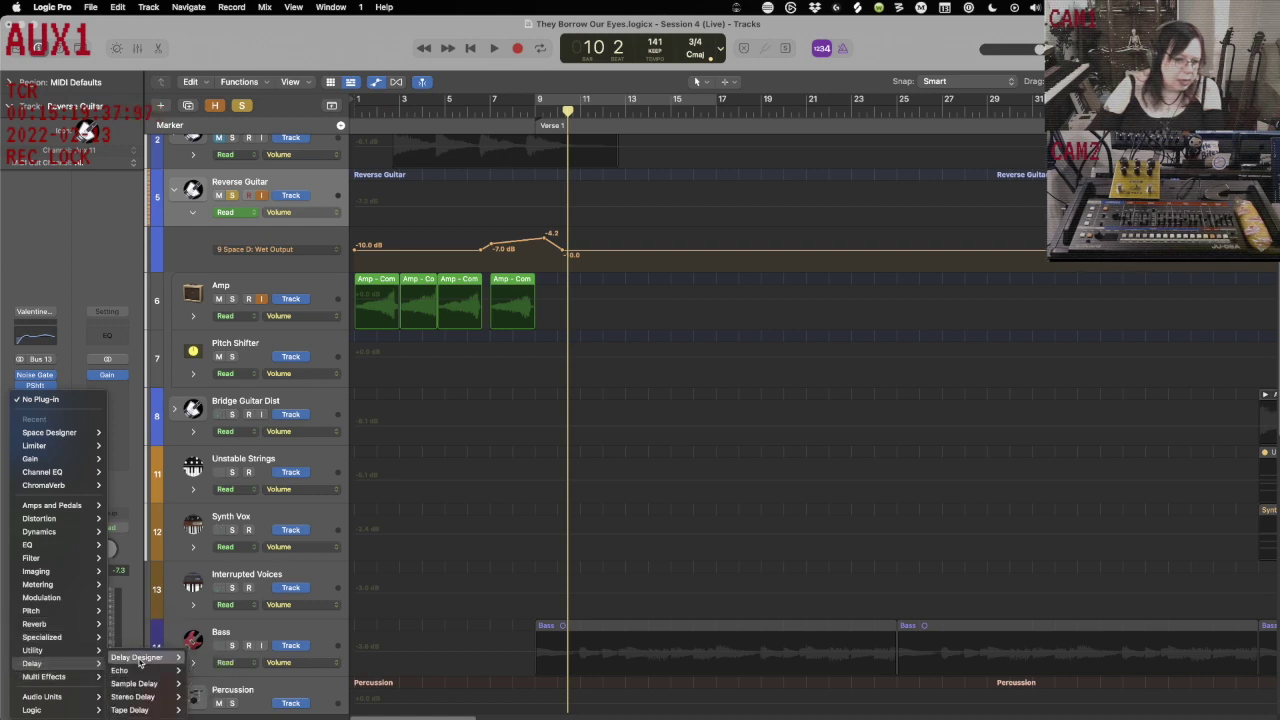
{"action": "mouse_move", "coordinate": [163, 662]}
{"action": "left_click", "coordinate": [215, 659]}
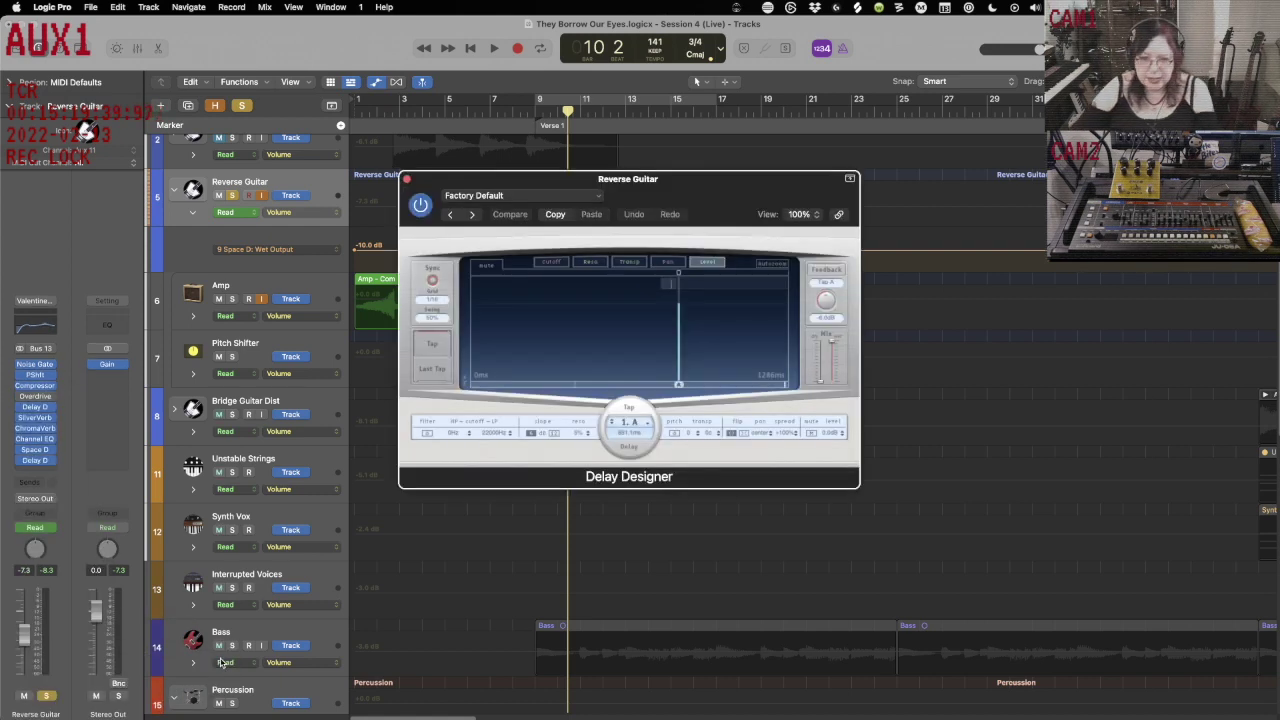
Load the Ease Out preset in Delay Designer and play from the beginning, moving the plug-in window clear of the automation lane.
{"action": "left_click", "coordinate": [464, 197]}
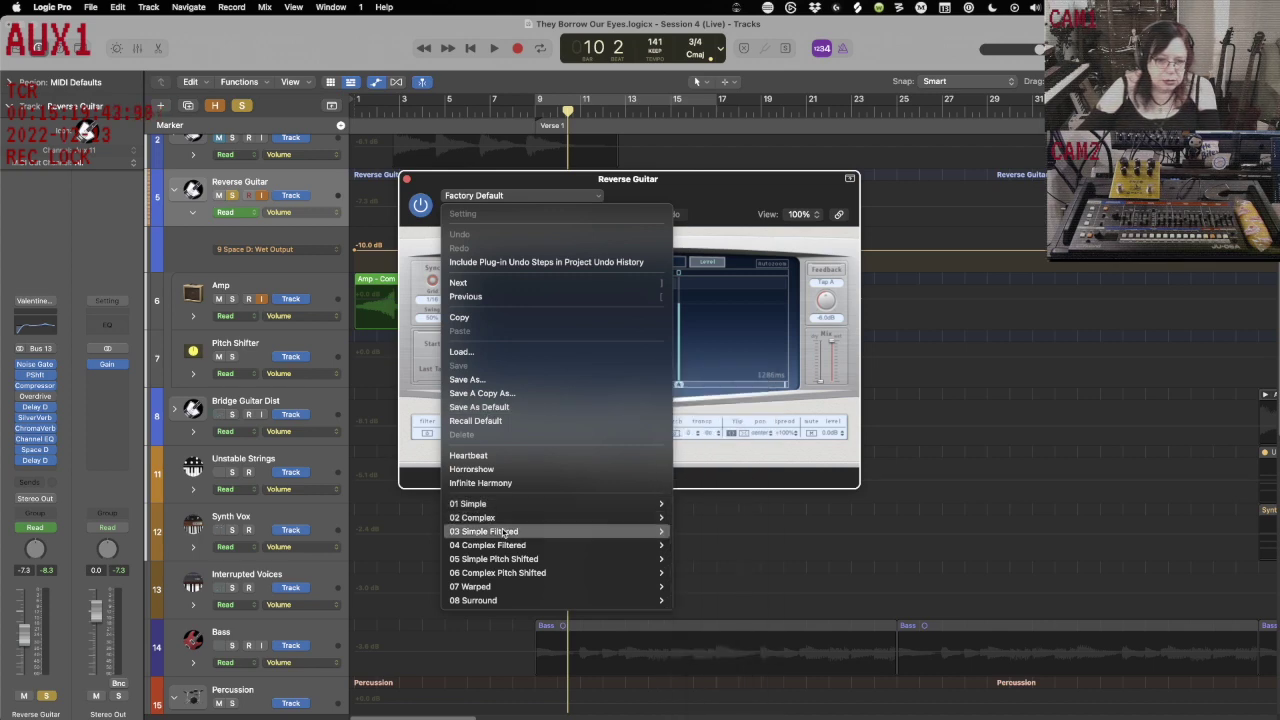
{"action": "mouse_move", "coordinate": [505, 531]}
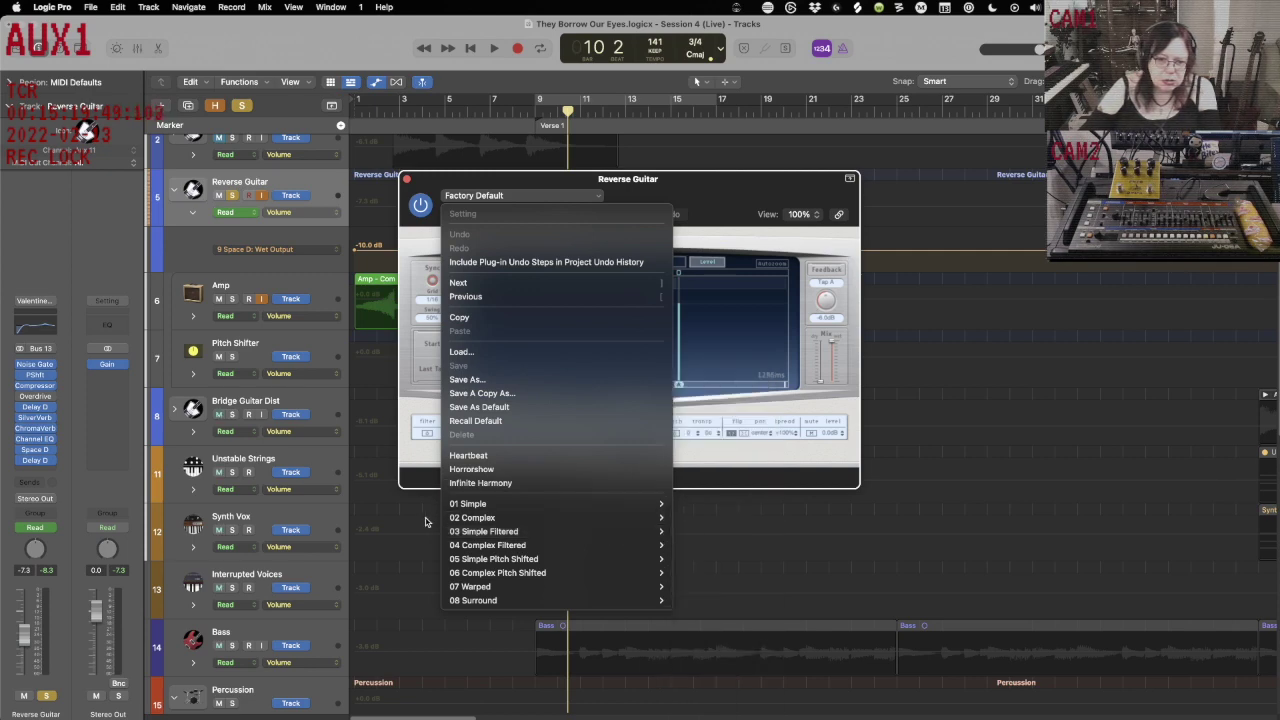
{"action": "left_click", "coordinate": [699, 512]}
{"action": "key", "text": "Return"}
{"action": "key", "text": "space"}
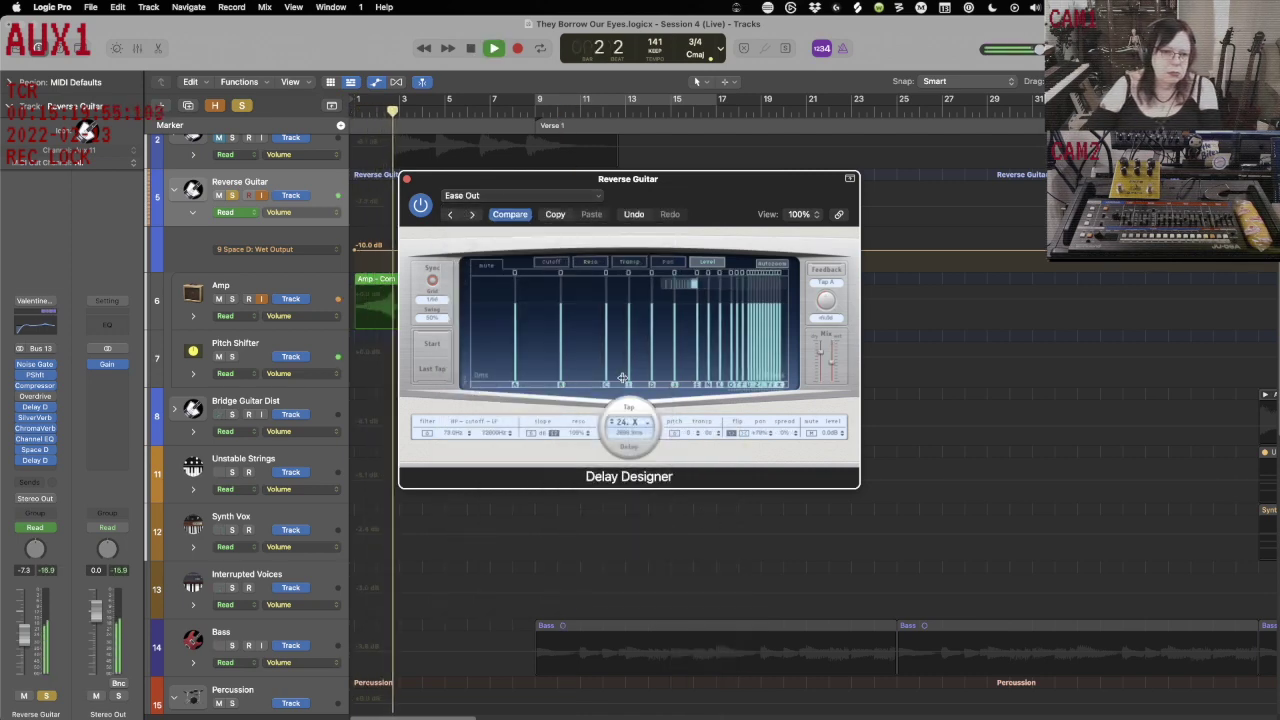
{"action": "left_click_drag", "start_coordinate": [510, 175], "coordinate": [729, 259]}
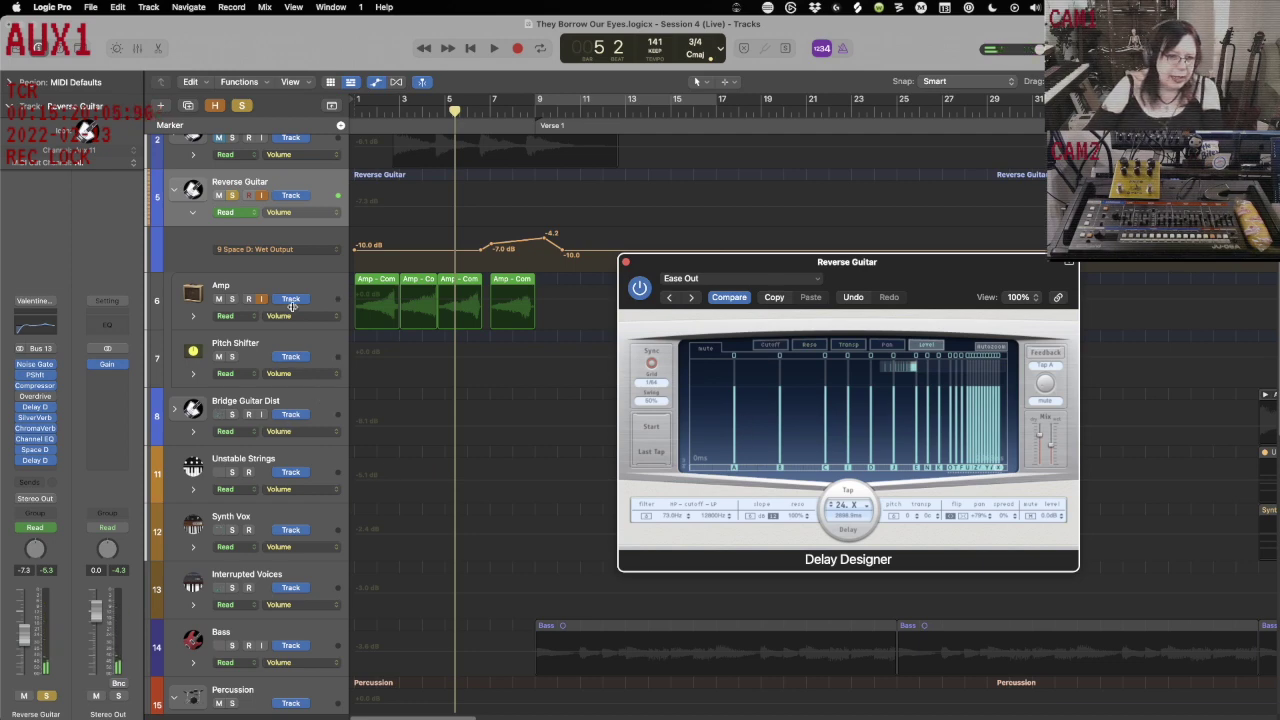
Delete the Space Designer Wet Output automation on Reverse Guitar and set its automation lane to the new Delay Designer's Wet parameter.
{"action": "right_click", "coordinate": [262, 234]}
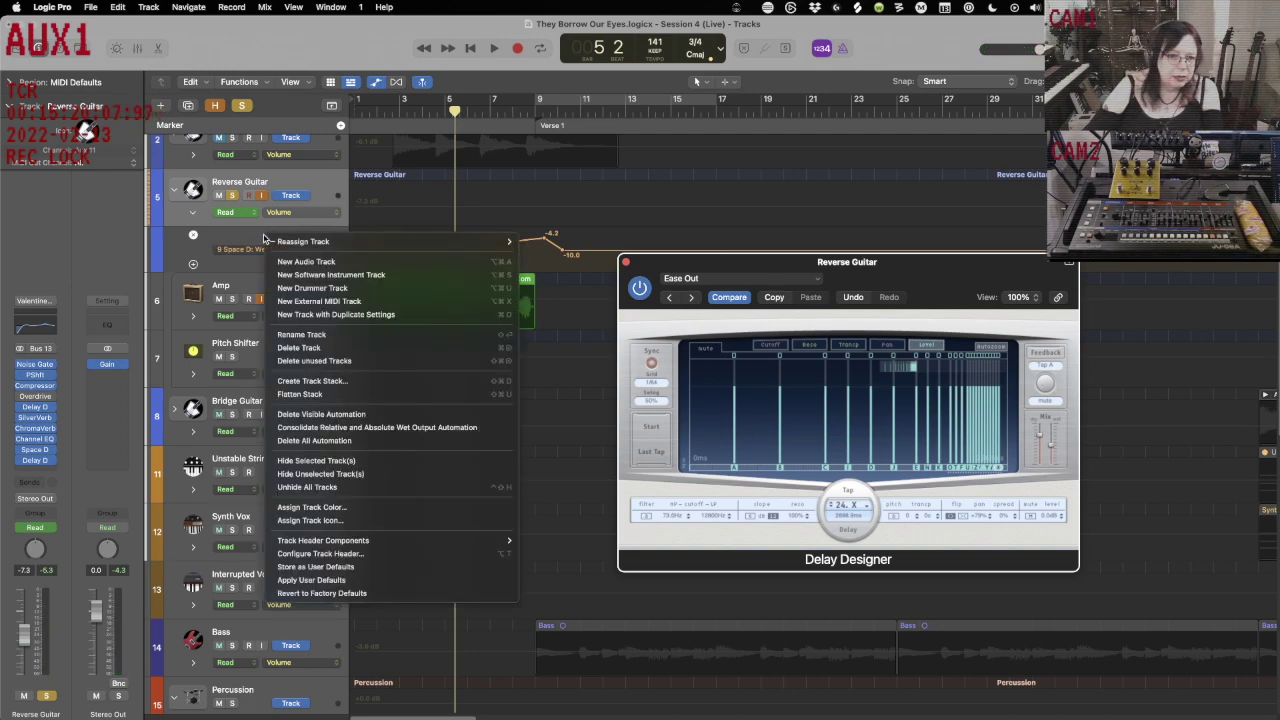
{"action": "left_click", "coordinate": [318, 414]}
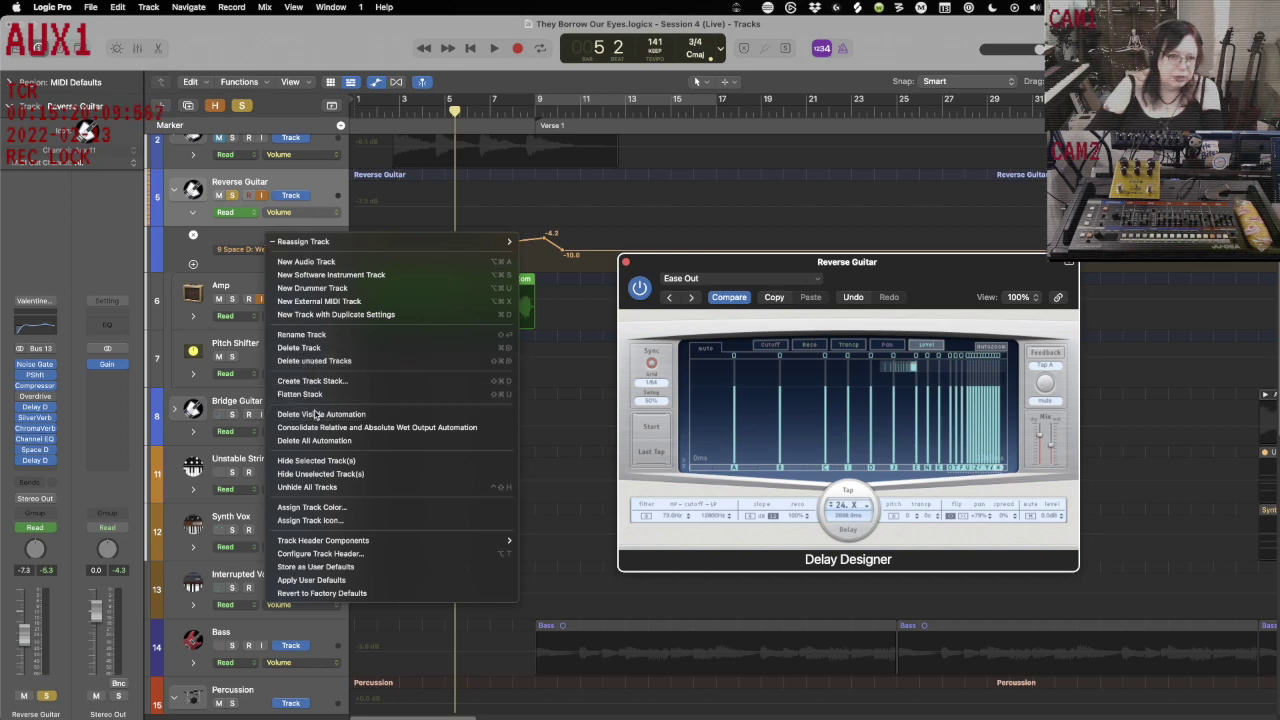
{"action": "left_click", "coordinate": [193, 317]}
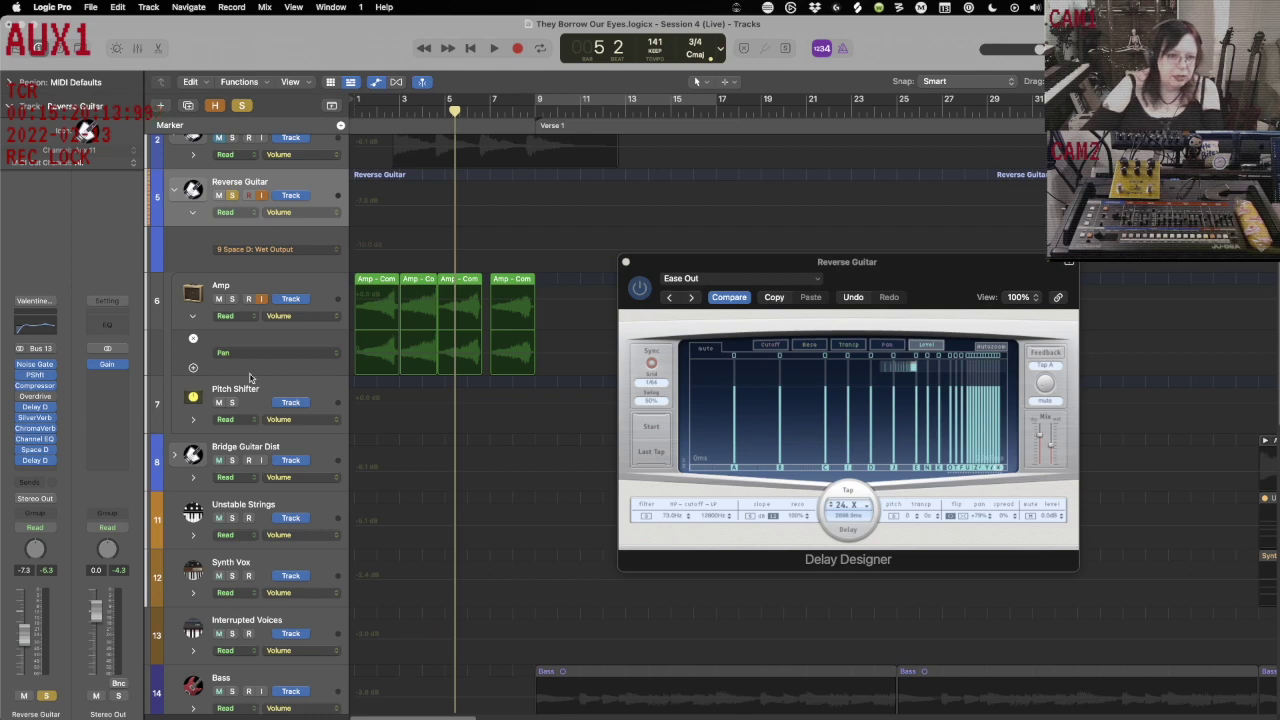
{"action": "left_click", "coordinate": [281, 355]}
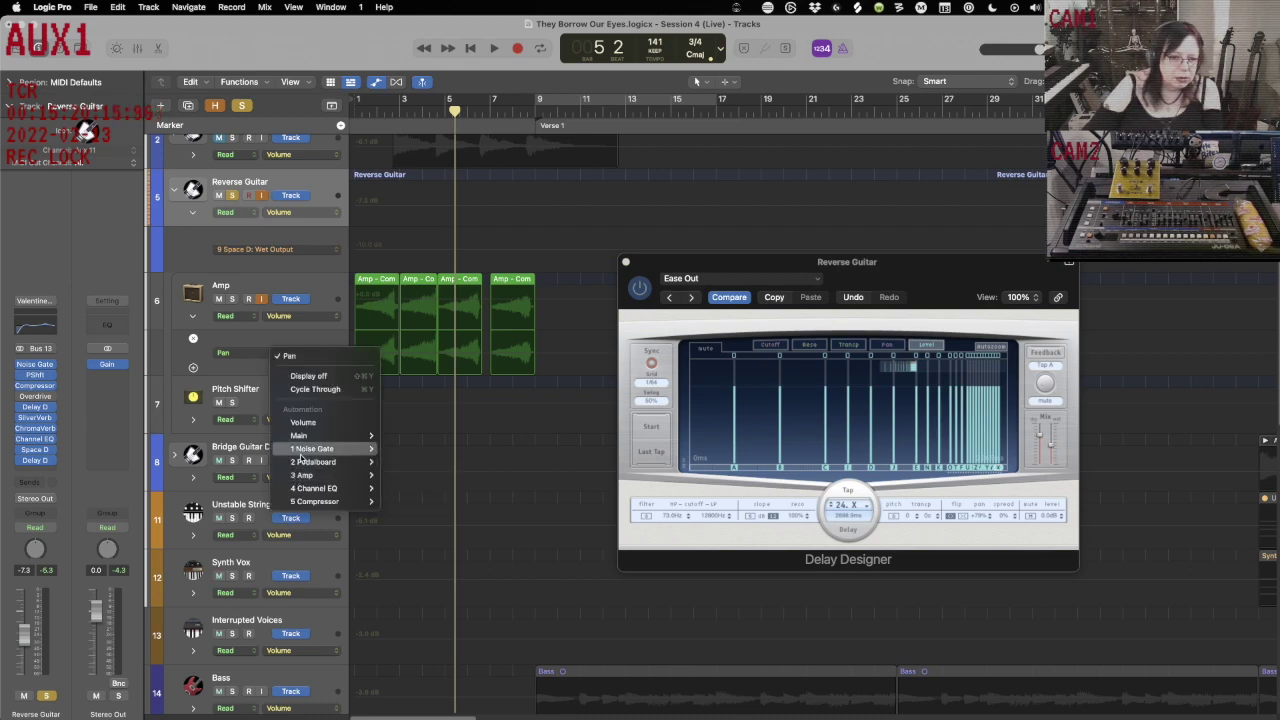
{"action": "left_click", "coordinate": [328, 240]}
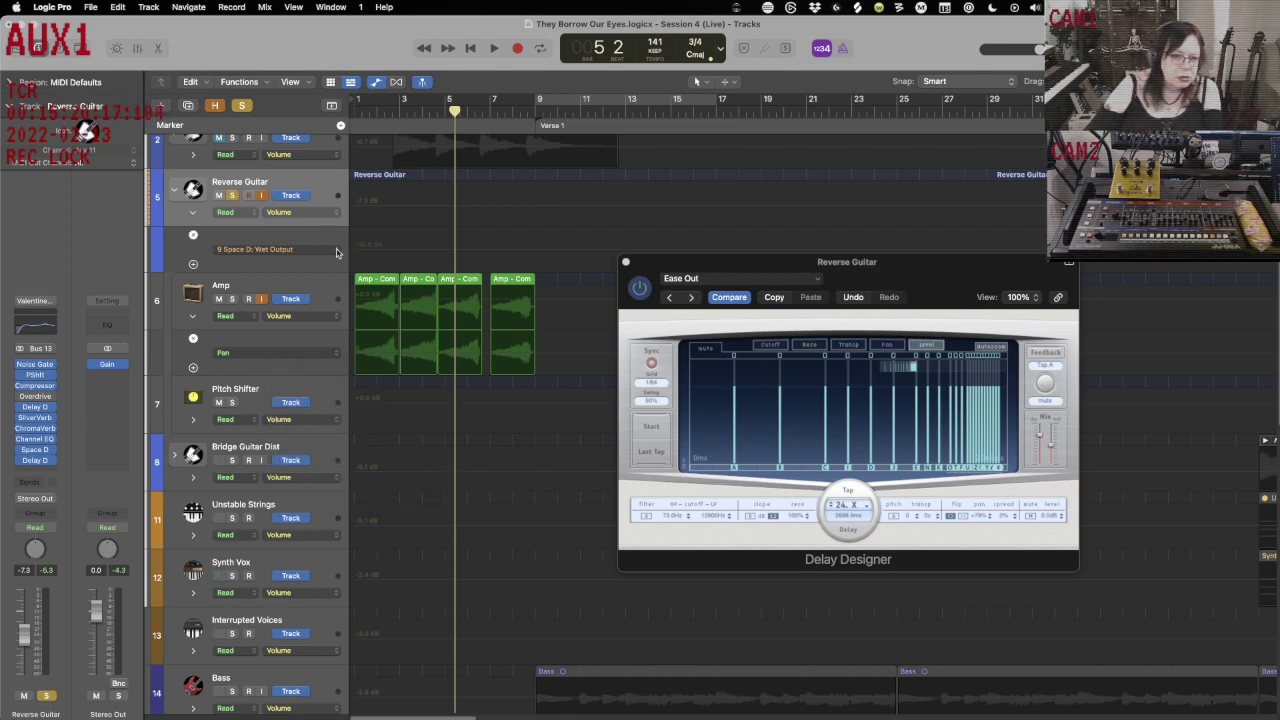
{"action": "left_click", "coordinate": [336, 253]}
{"action": "mouse_move", "coordinate": [350, 478]}
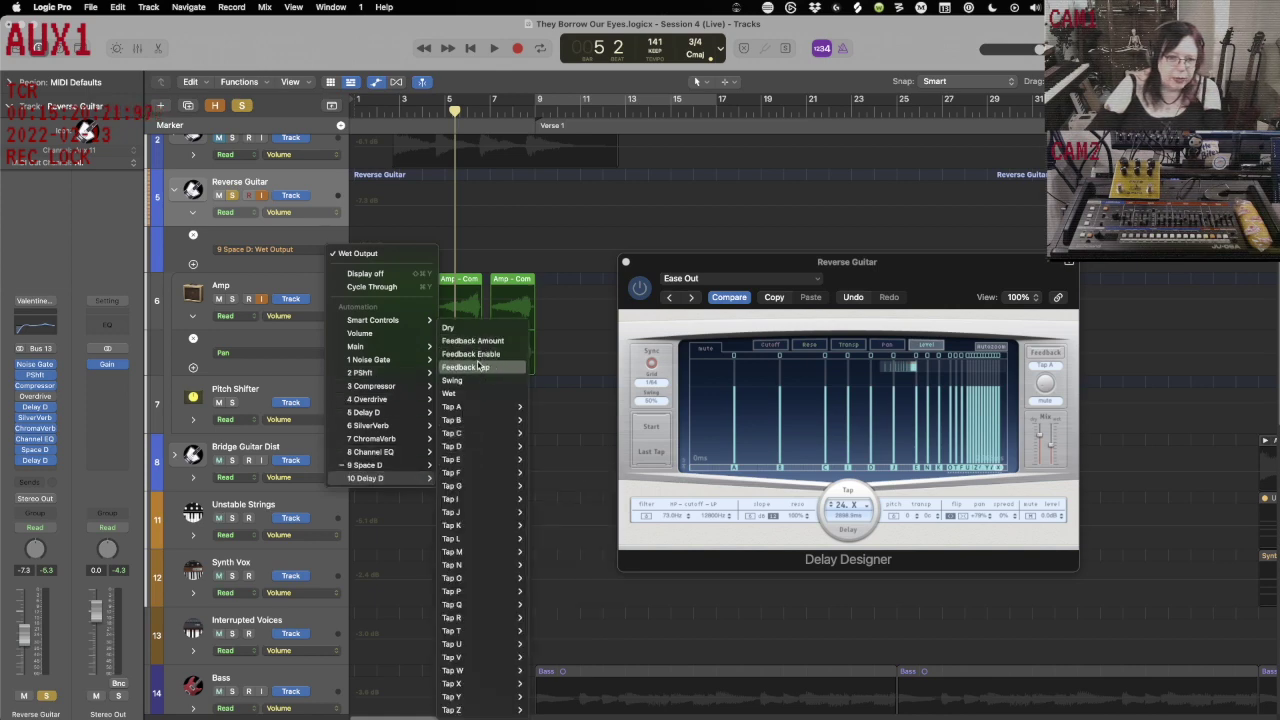
{"action": "left_click", "coordinate": [469, 396]}
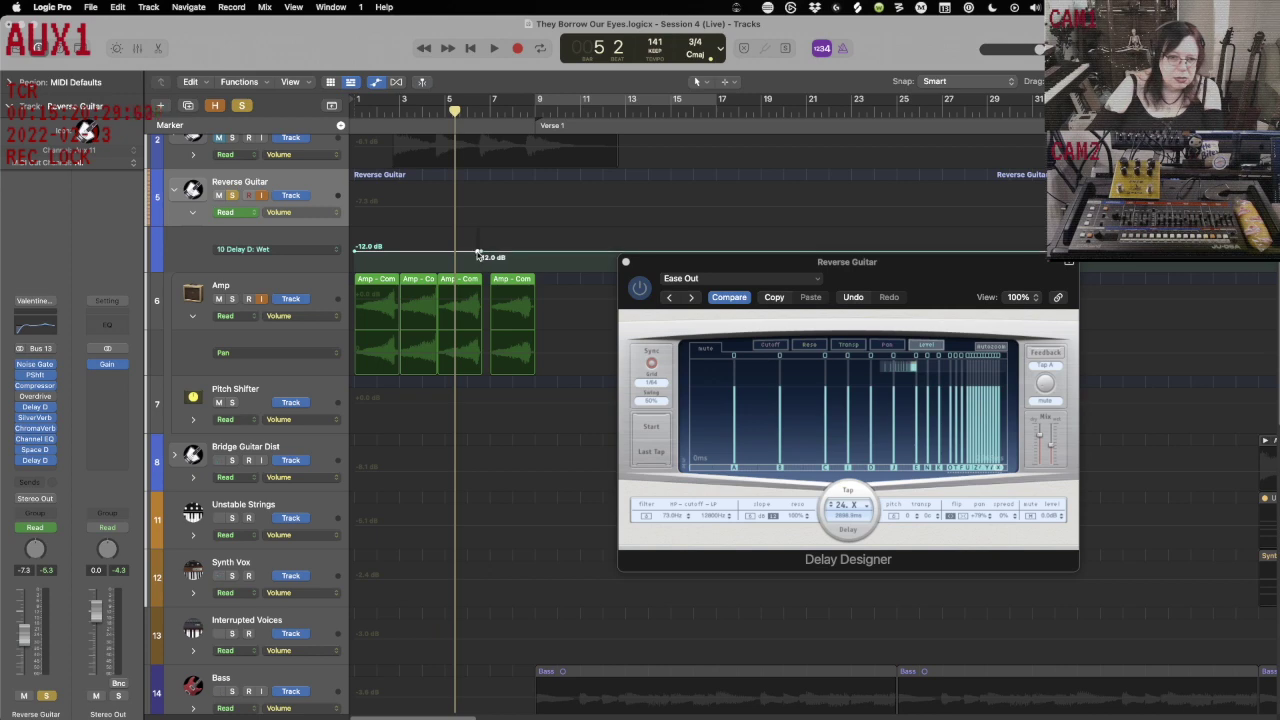
Mute the Delay Designer Wet level before the last Reverse Guitar region and play from the beginning into that region.
{"action": "left_click_drag", "start_coordinate": [459, 257], "coordinate": [465, 290]}
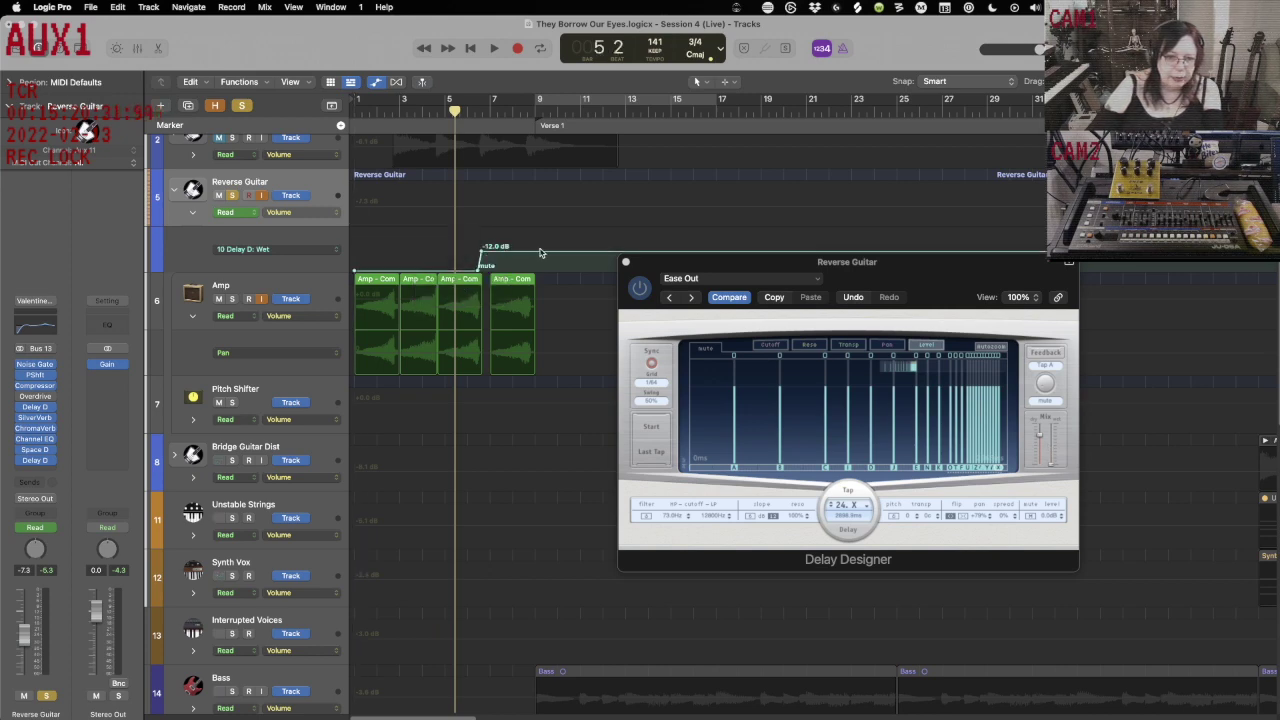
{"action": "key", "text": "Return"}
{"action": "key", "text": "space"}
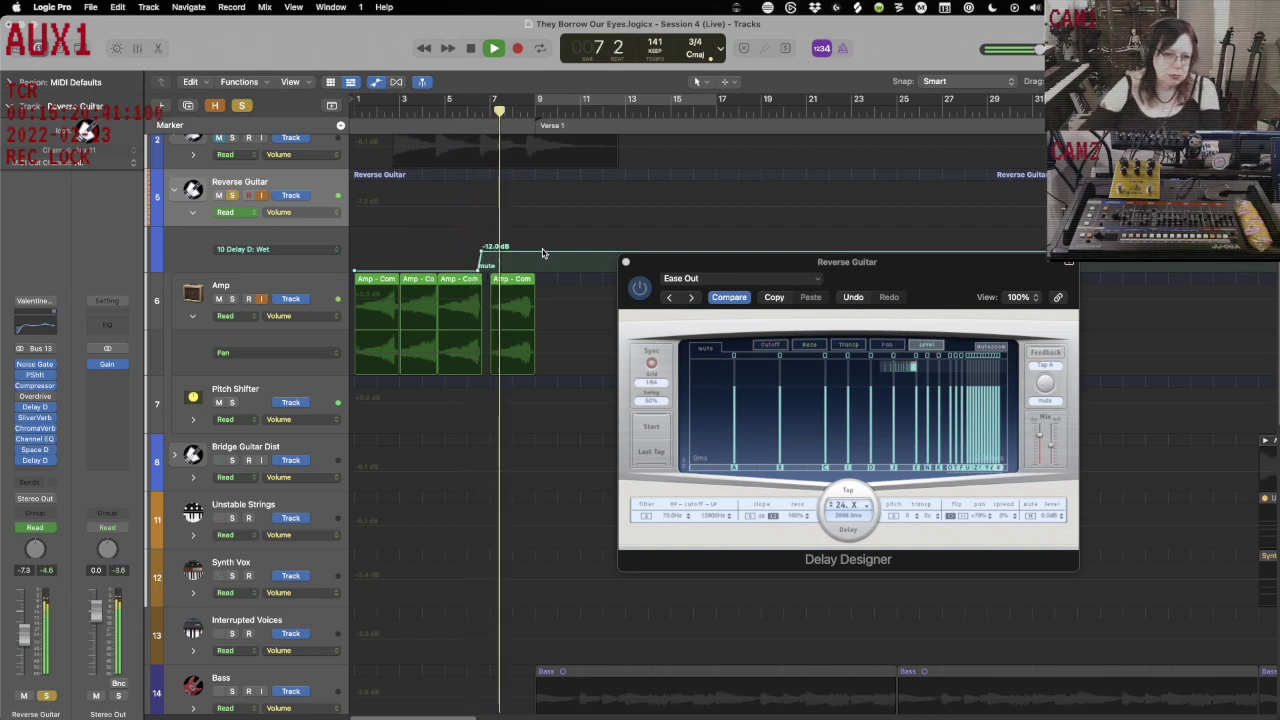
{"action": "key", "text": "space"}
Move the Wet point to about bar 7 at -25.0 dB, close Delay Designer, and play from the beginning into Verse 1.
{"action": "left_click_drag", "start_coordinate": [481, 247], "coordinate": [497, 264]}
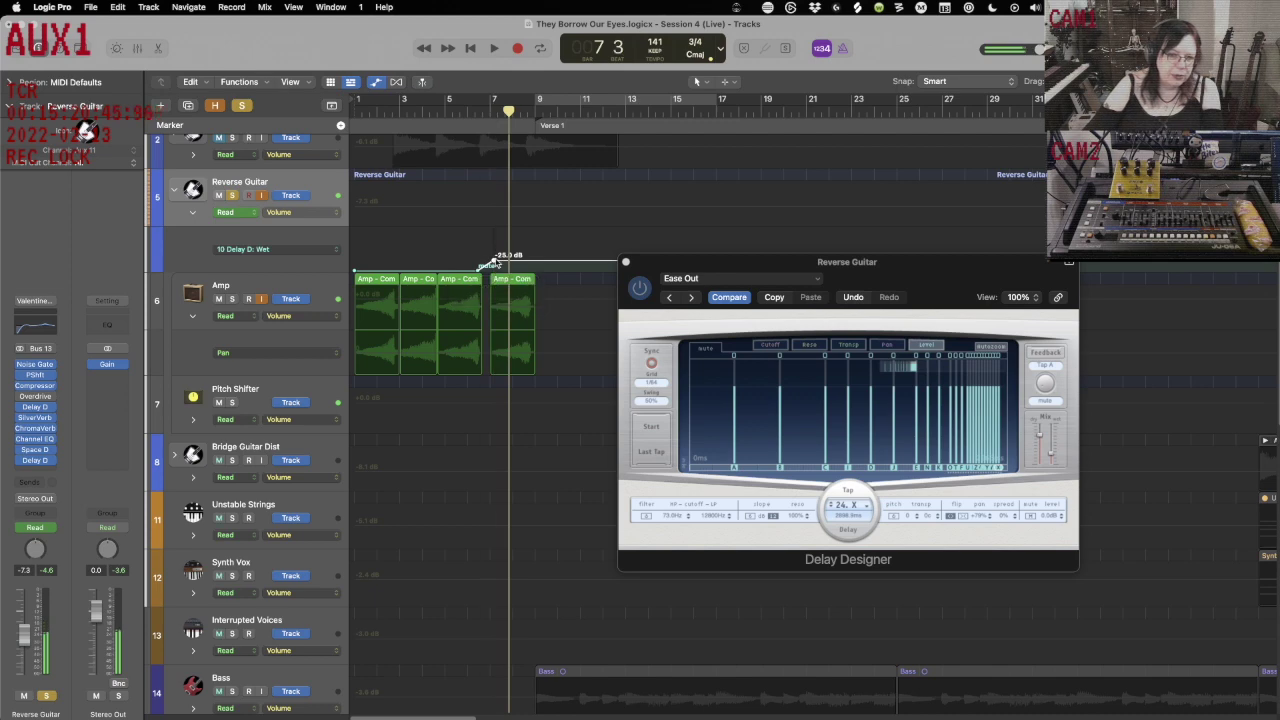
{"action": "left_click", "coordinate": [624, 262]}
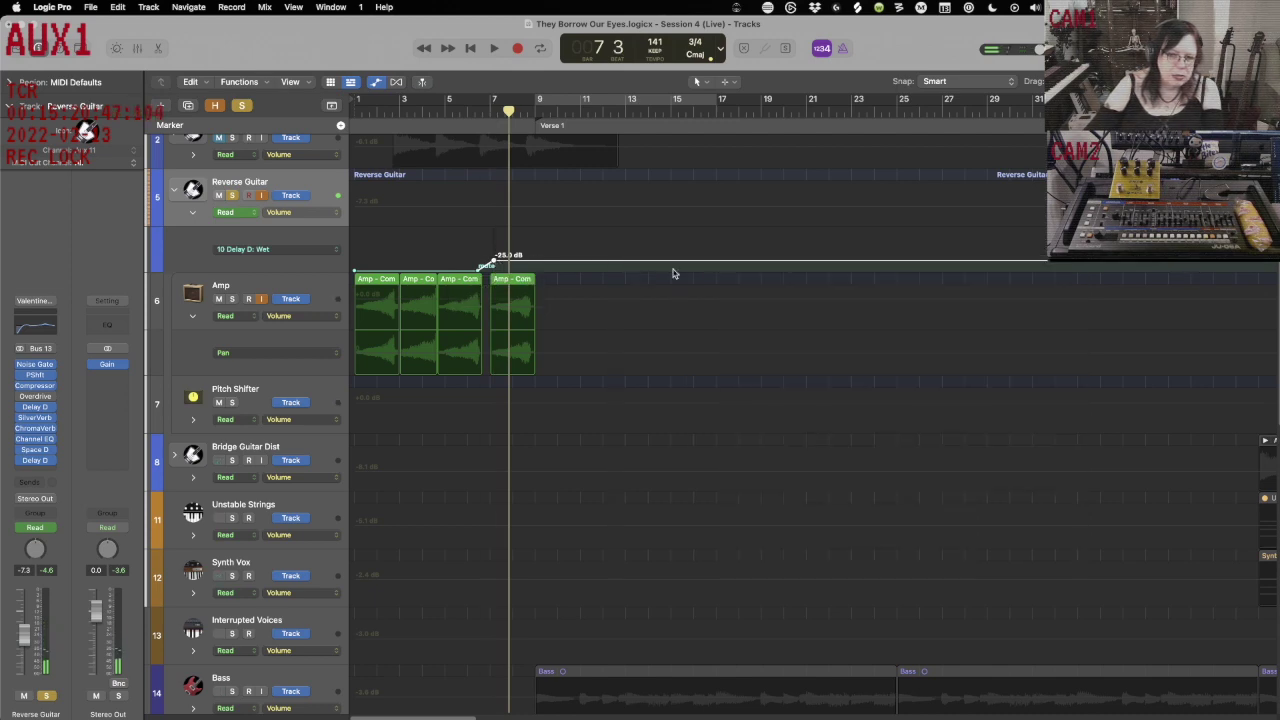
{"action": "key", "text": "Return"}
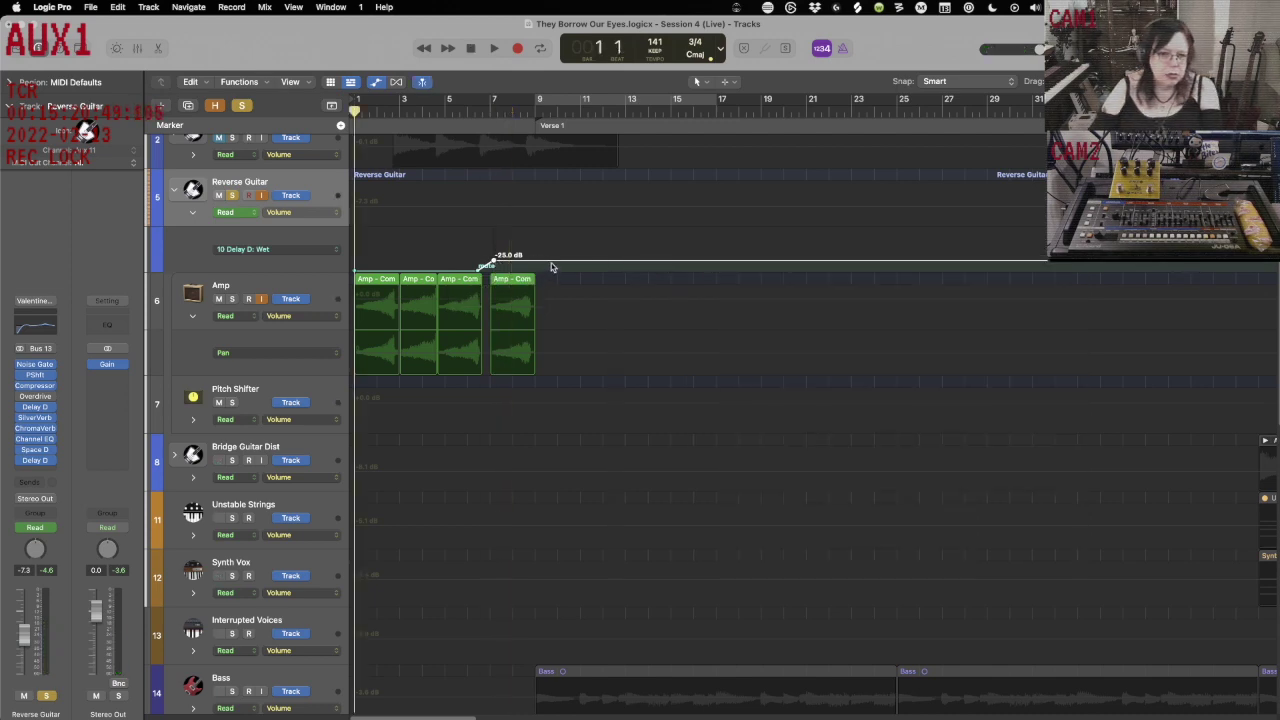
{"action": "key", "text": "space"}
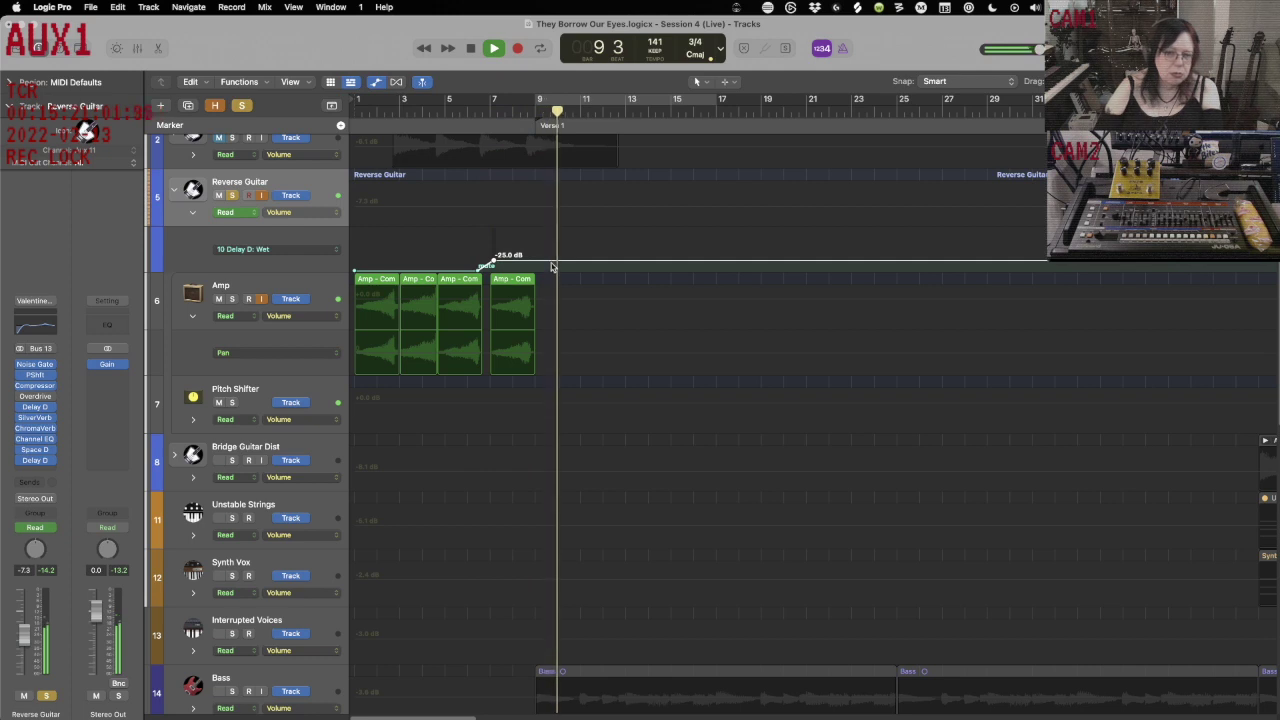
{"action": "key", "text": "space"}
Raise the Delay Designer Wet level from bar 7 onward to -13.0 dB and replay the last Reverse Guitar region.
{"action": "left_click_drag", "start_coordinate": [513, 259], "coordinate": [513, 250]}
{"action": "key", "text": "comma"}
{"action": "key", "text": "comma"}
{"action": "key", "text": "comma"}
{"action": "key", "text": "comma"}
{"action": "key", "text": "comma"}
{"action": "key", "text": "space"}
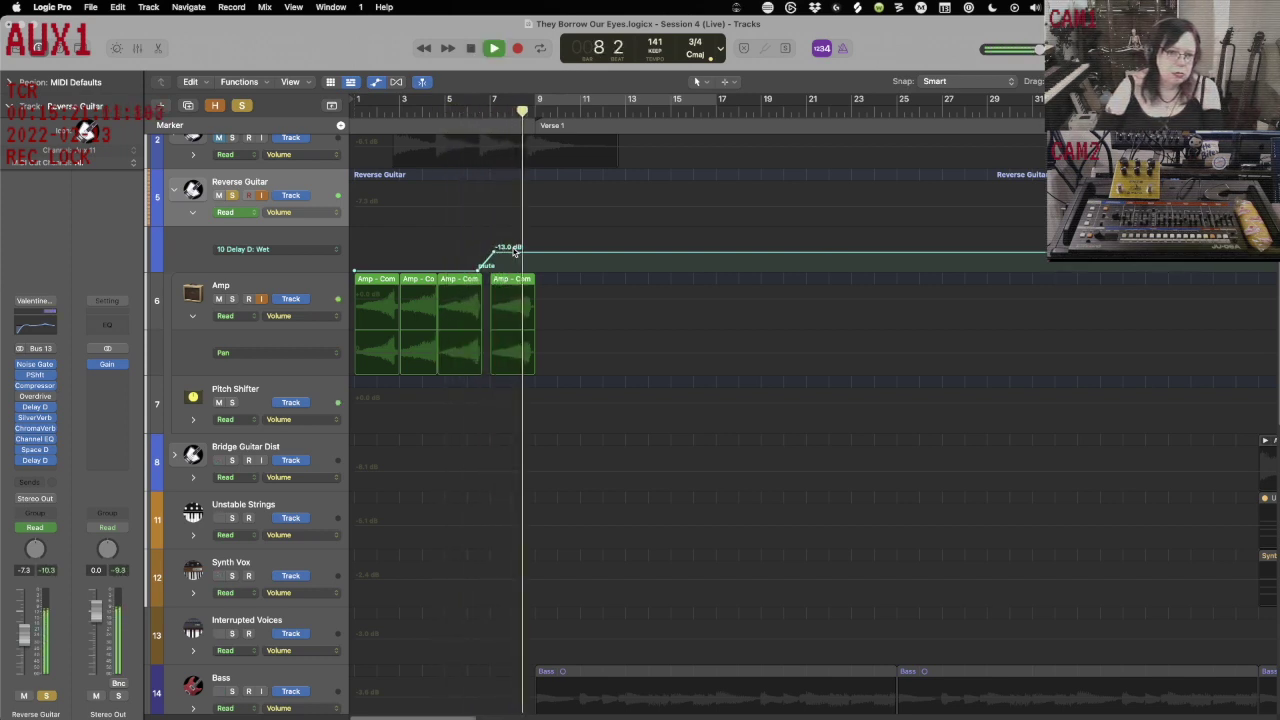
{"action": "key", "text": "space"}
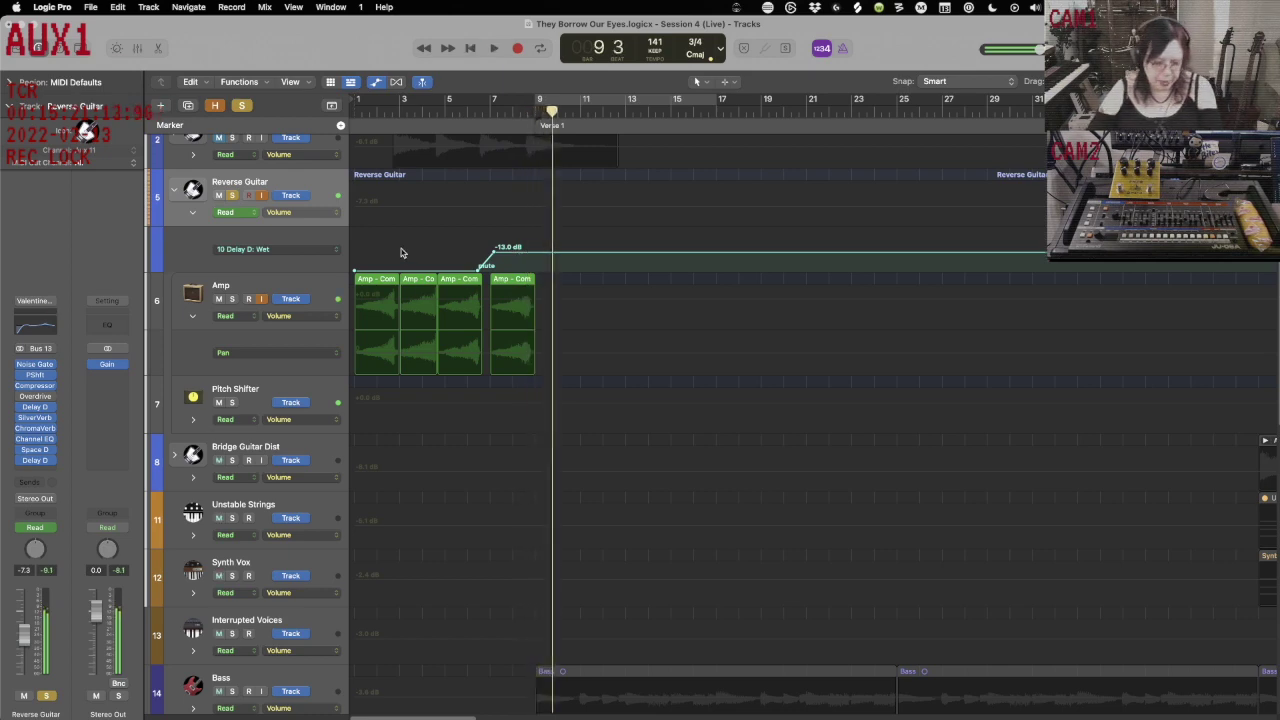
{"action": "key", "text": "a"}
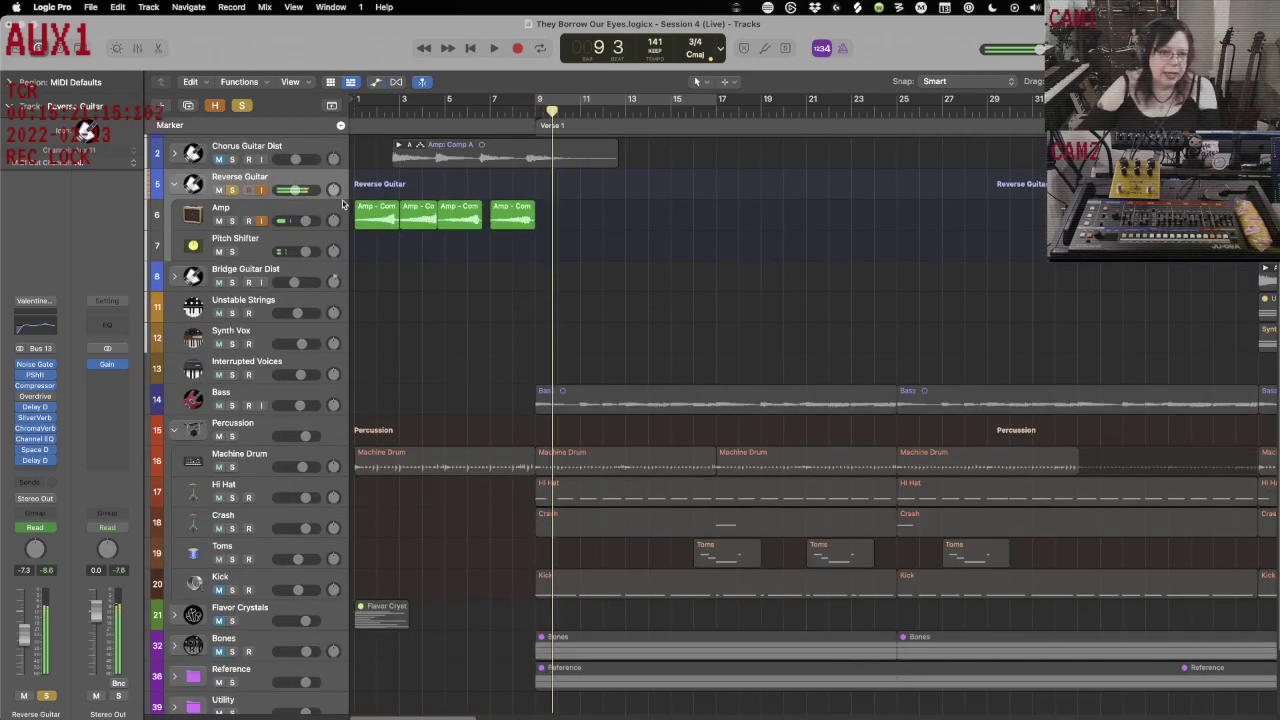
{"action": "key", "text": "a"}
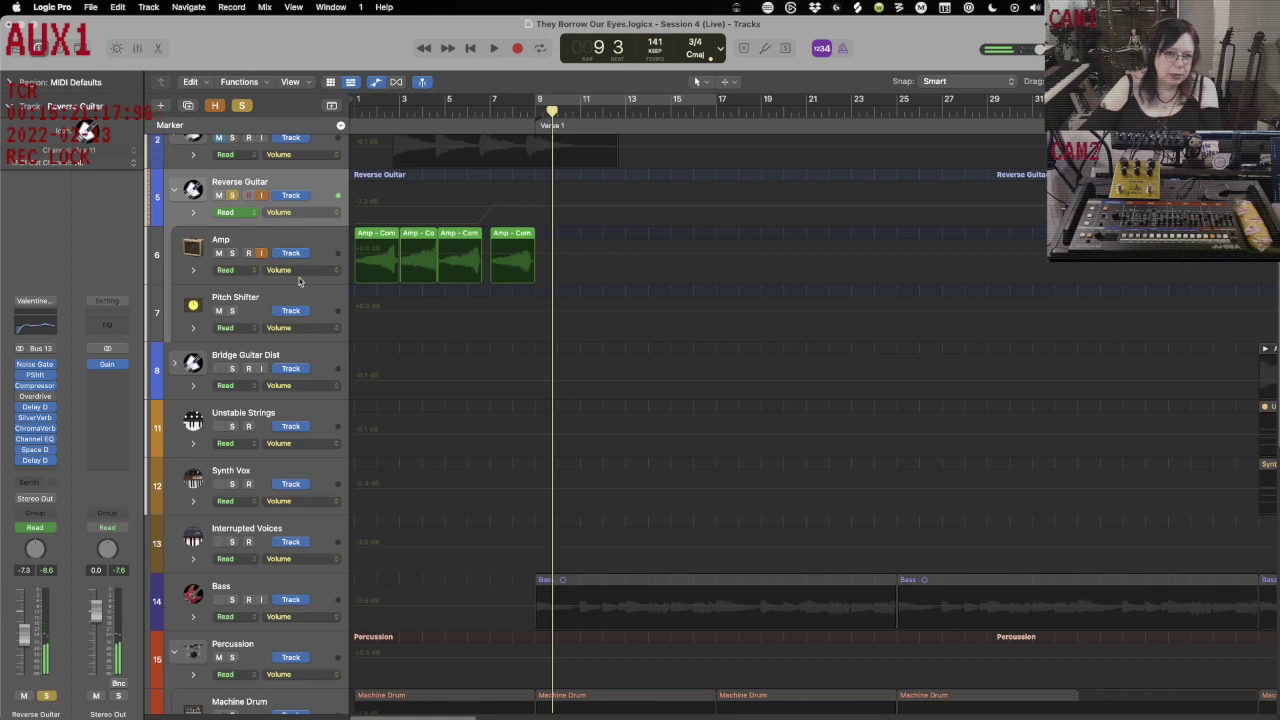
{"action": "left_click", "coordinate": [193, 271]}
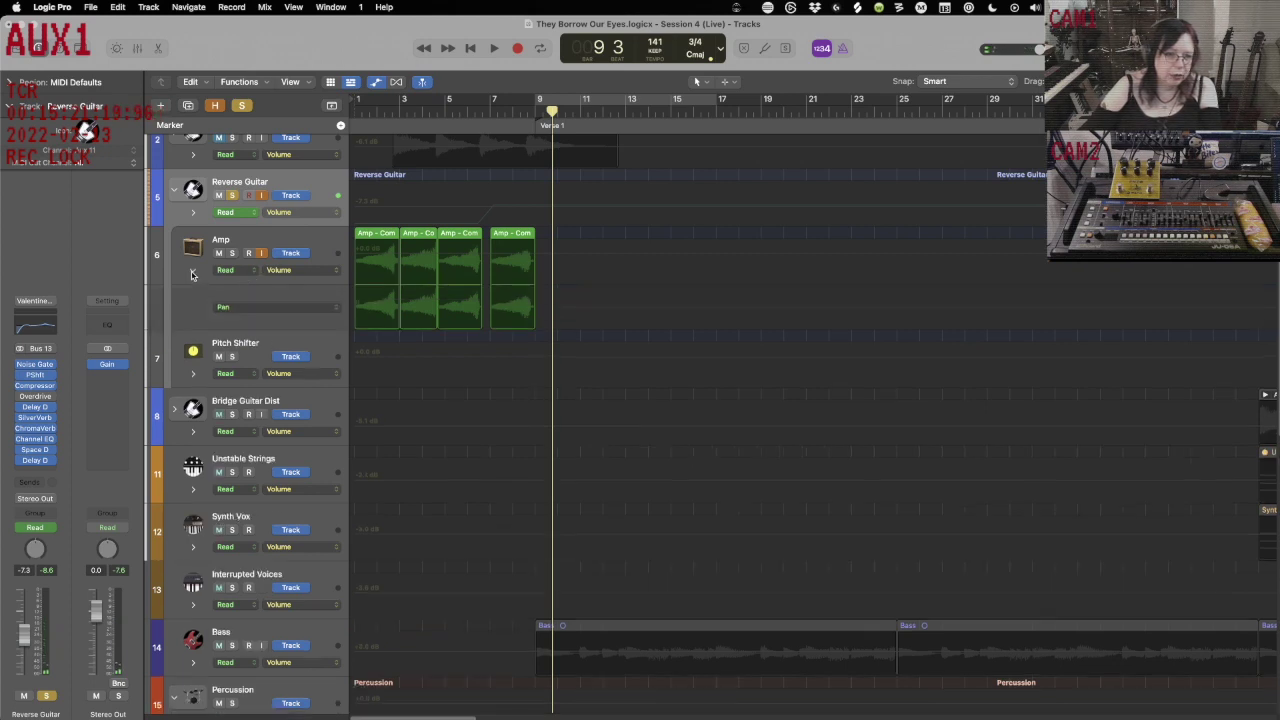
{"action": "left_click", "coordinate": [241, 308]}
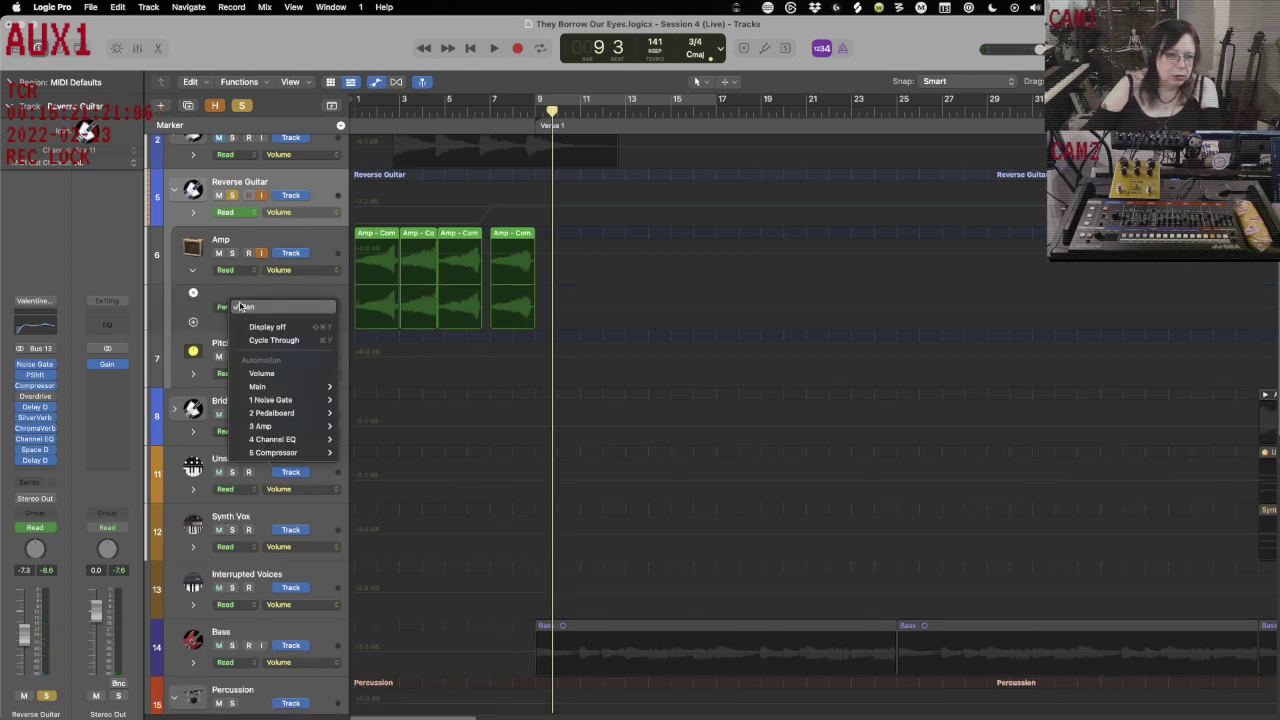
{"action": "left_click", "coordinate": [242, 291]}
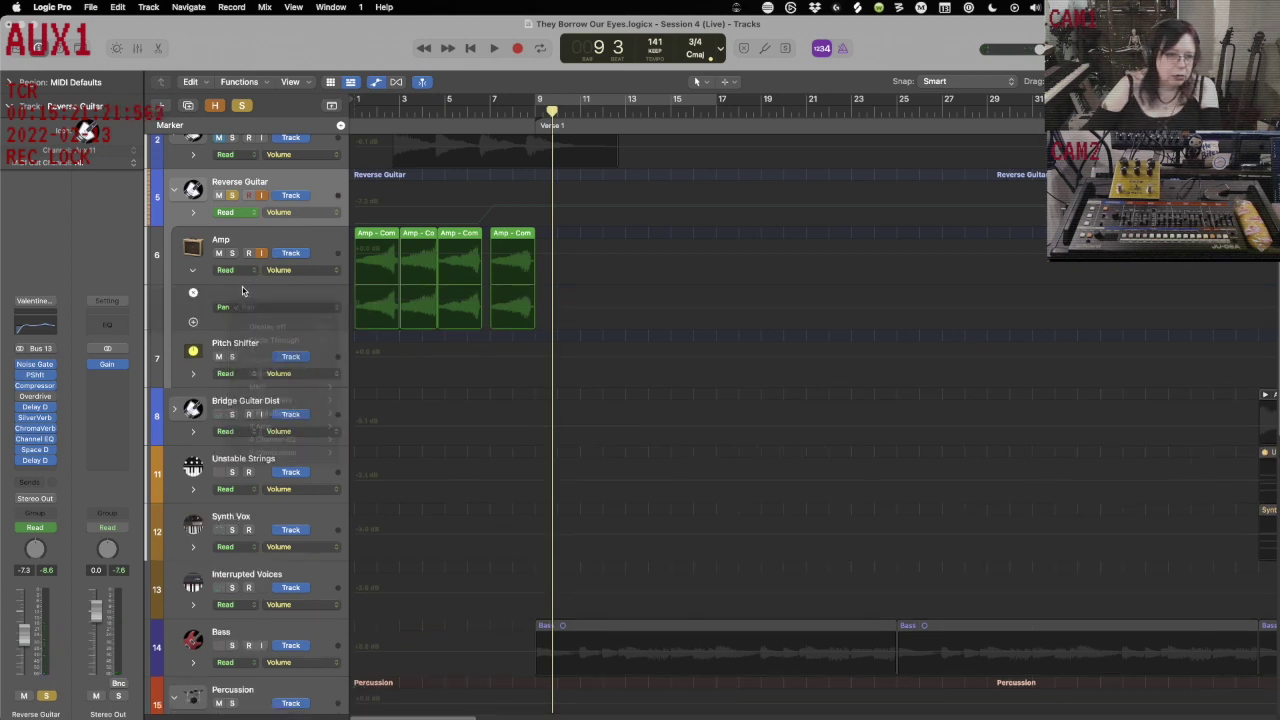
Fade Reverse Guitar's Delay Designer Wet from -15.5 dB near bar 10 to mute just past bar 11 and onward, auditioning it from the beginning.
{"action": "left_click", "coordinate": [193, 212]}
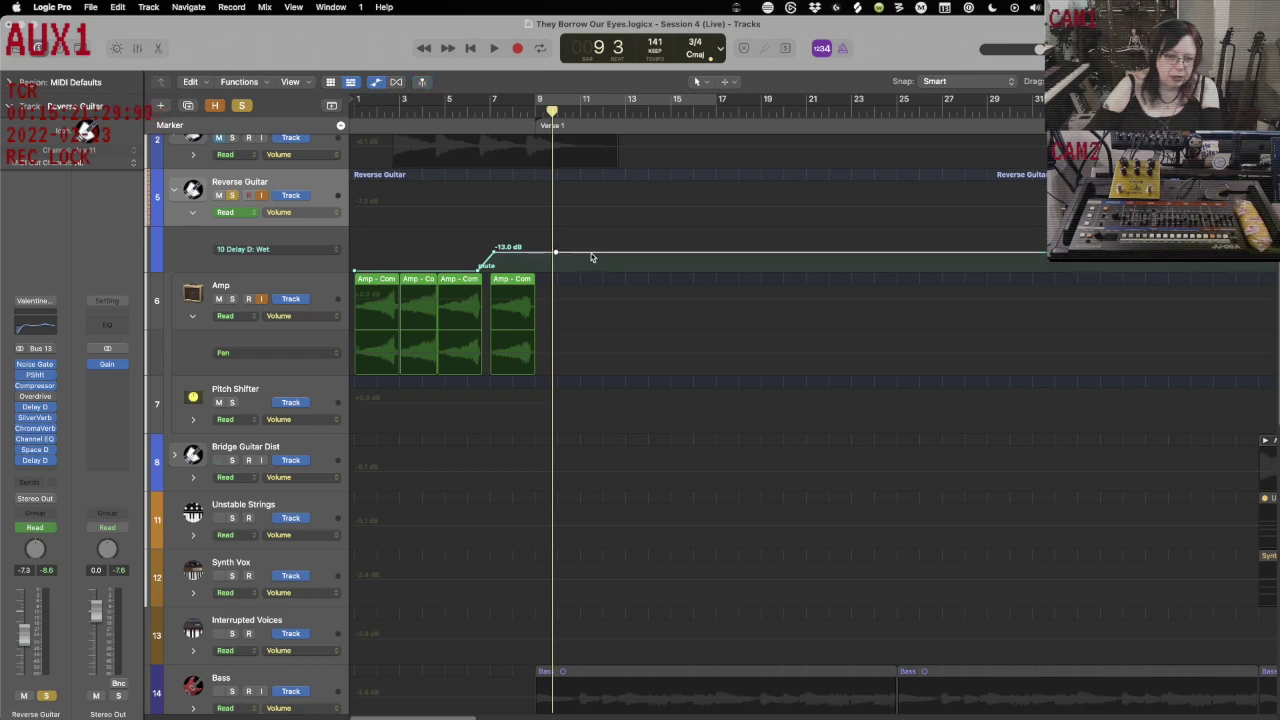
{"action": "left_click_drag", "start_coordinate": [590, 257], "coordinate": [587, 259]}
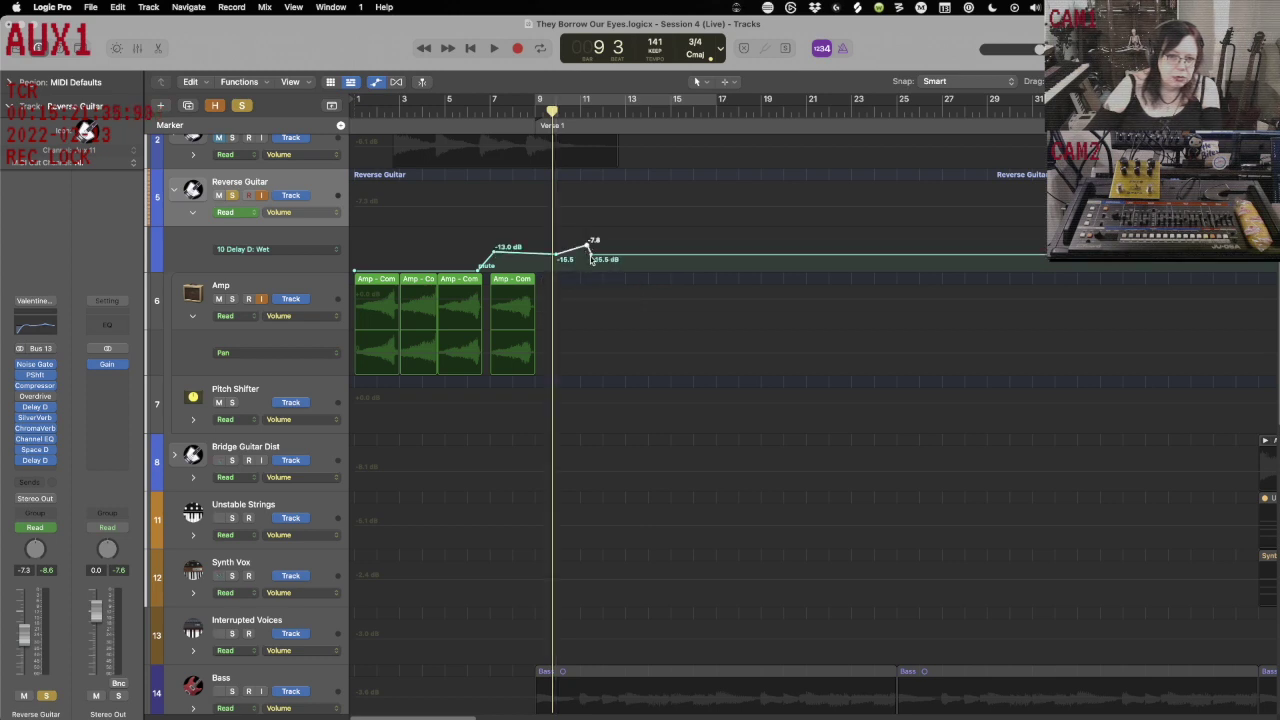
{"action": "left_click_drag", "start_coordinate": [587, 244], "coordinate": [588, 268]}
{"action": "key", "text": "Return"}
{"action": "key", "text": "space"}
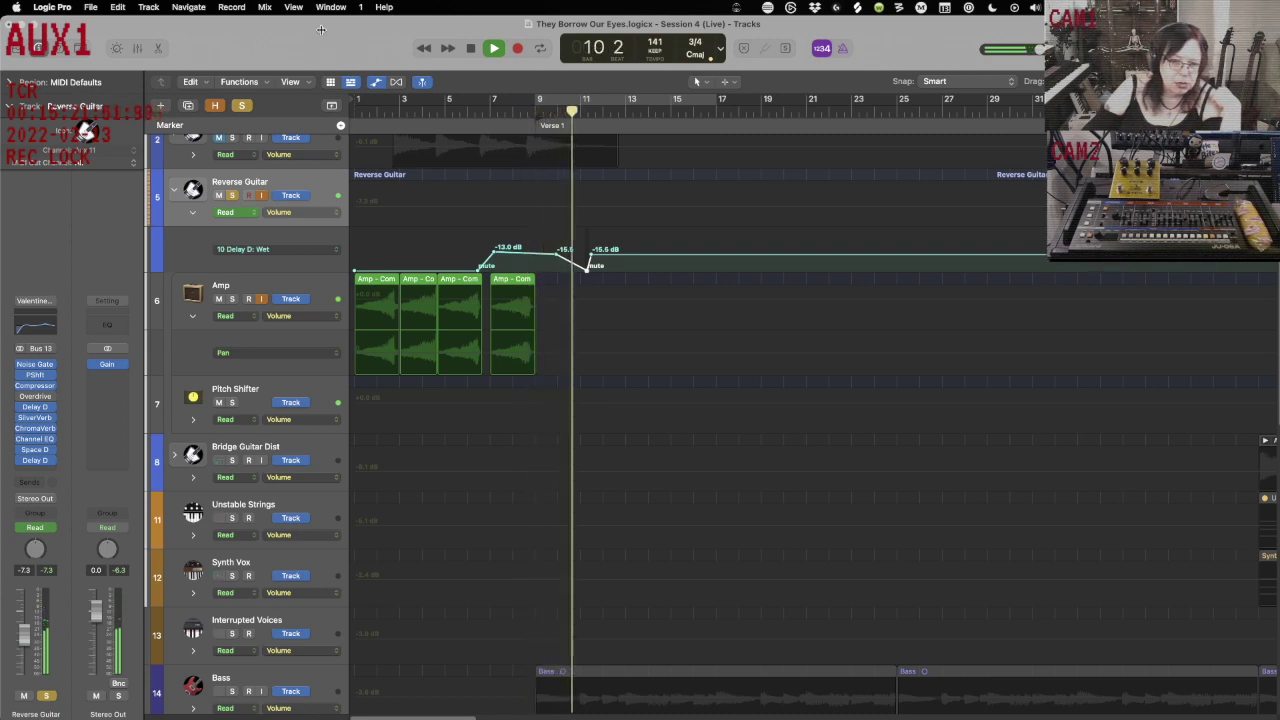
{"action": "key", "text": "space"}
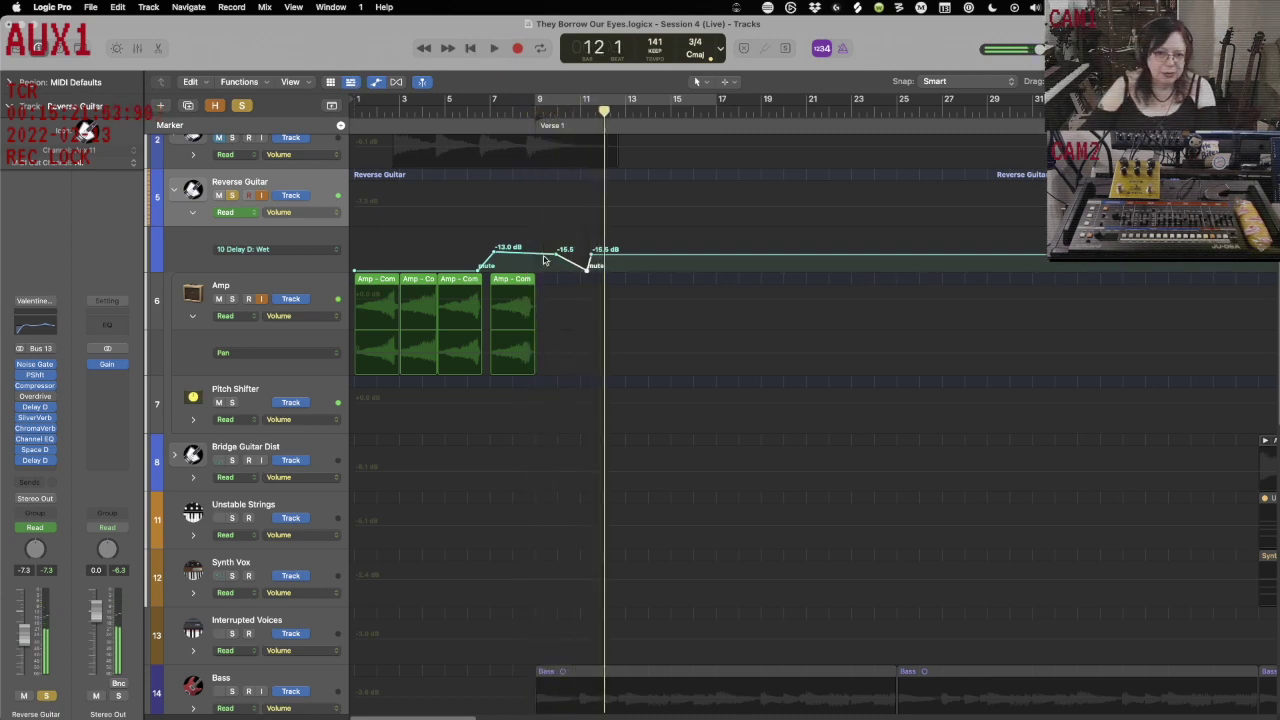
{"action": "left_click_drag", "start_coordinate": [600, 251], "coordinate": [603, 290]}
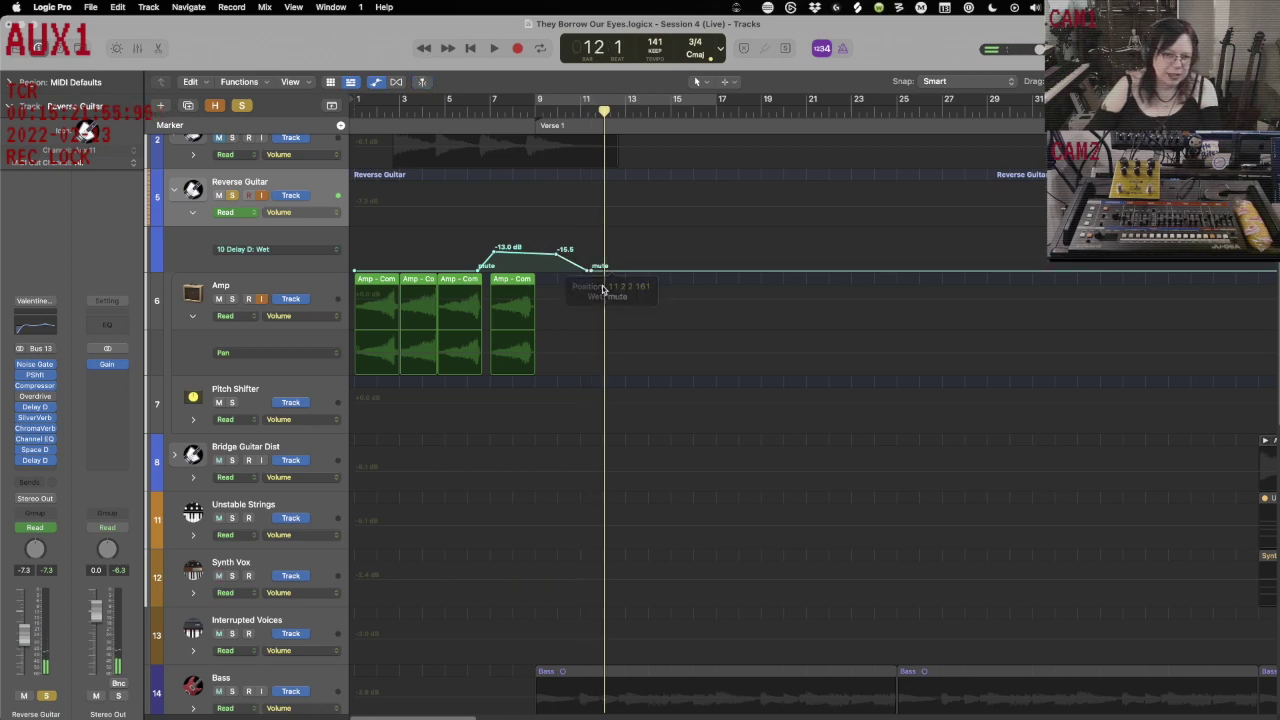
{"action": "key", "text": "a"}
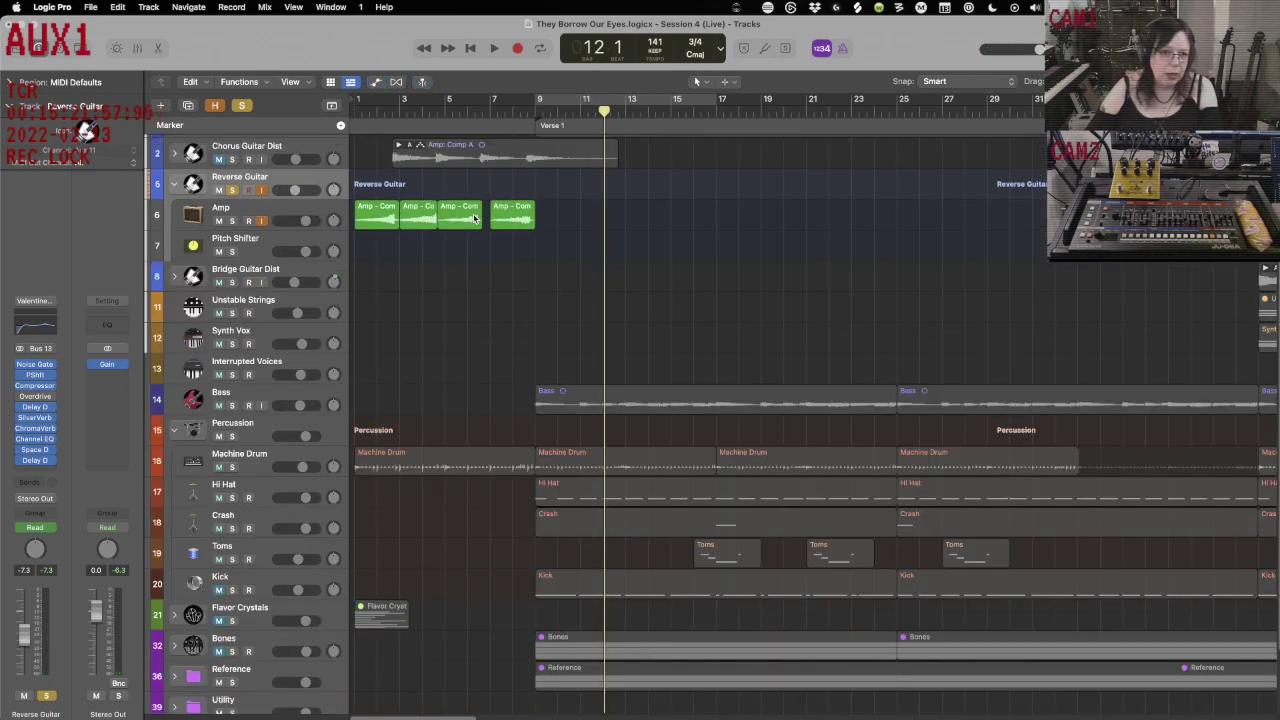
Play the full mix from the beginning into Verse 1 with Reverse Guitar unsoloed, collapse its track stack, and return to the start.
{"action": "key", "text": "Return"}
{"action": "key", "text": "space"}
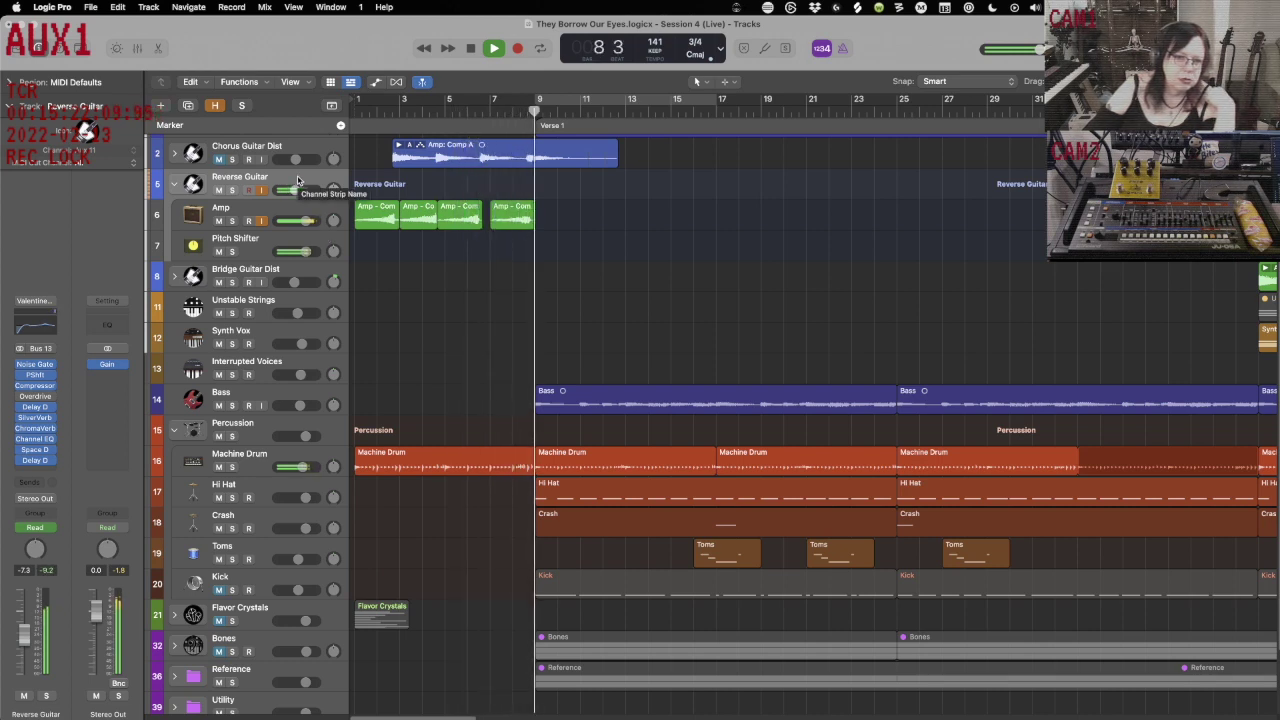
{"action": "left_click", "coordinate": [174, 184]}
{"action": "key", "text": "space"}
{"action": "key", "text": "Return"}
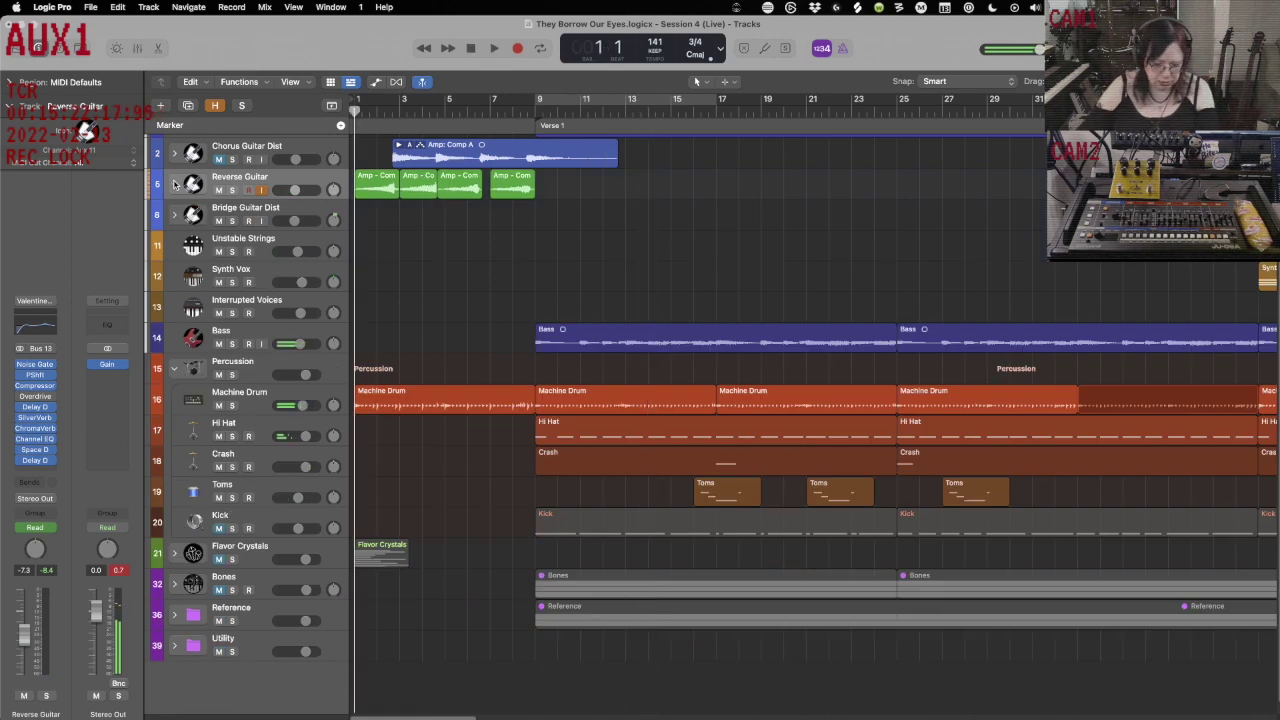
Play the mix from the beginning into Verse 1, then reveal Reverse Guitar's Delay Designer Wet automation.
{"action": "key", "text": "space"}
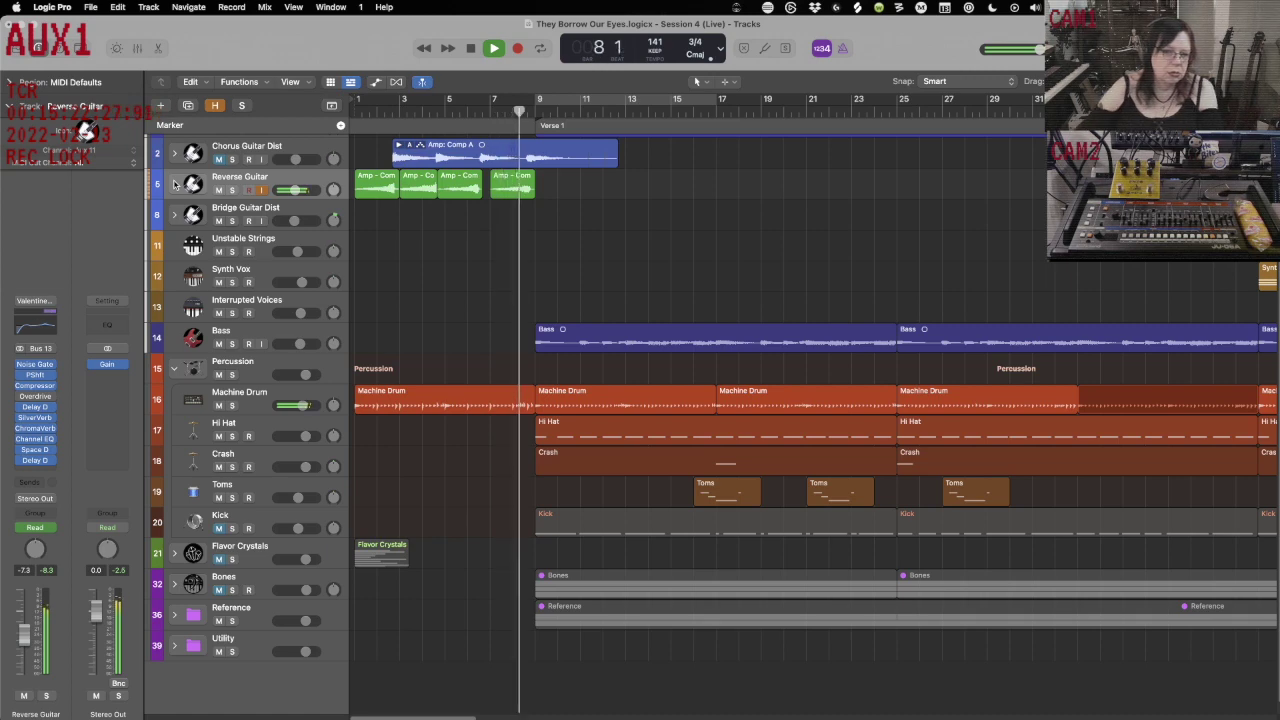
{"action": "key", "text": "space"}
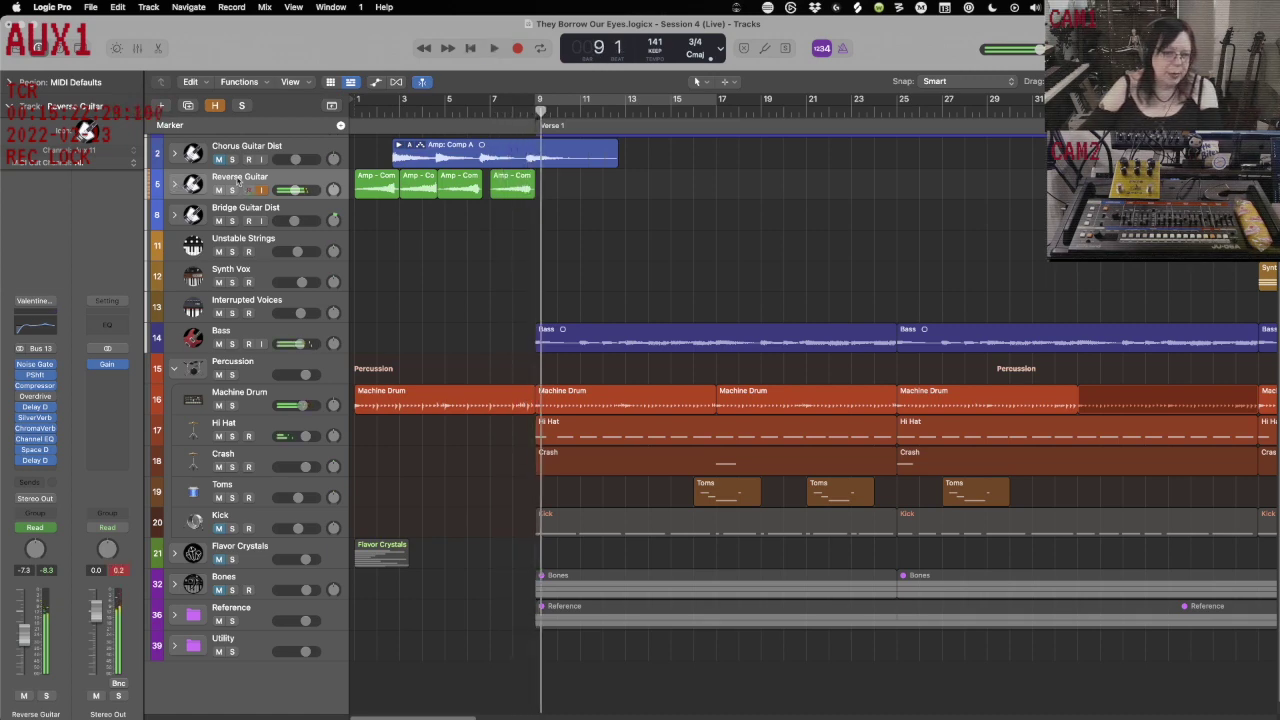
{"action": "left_click", "coordinate": [174, 184]}
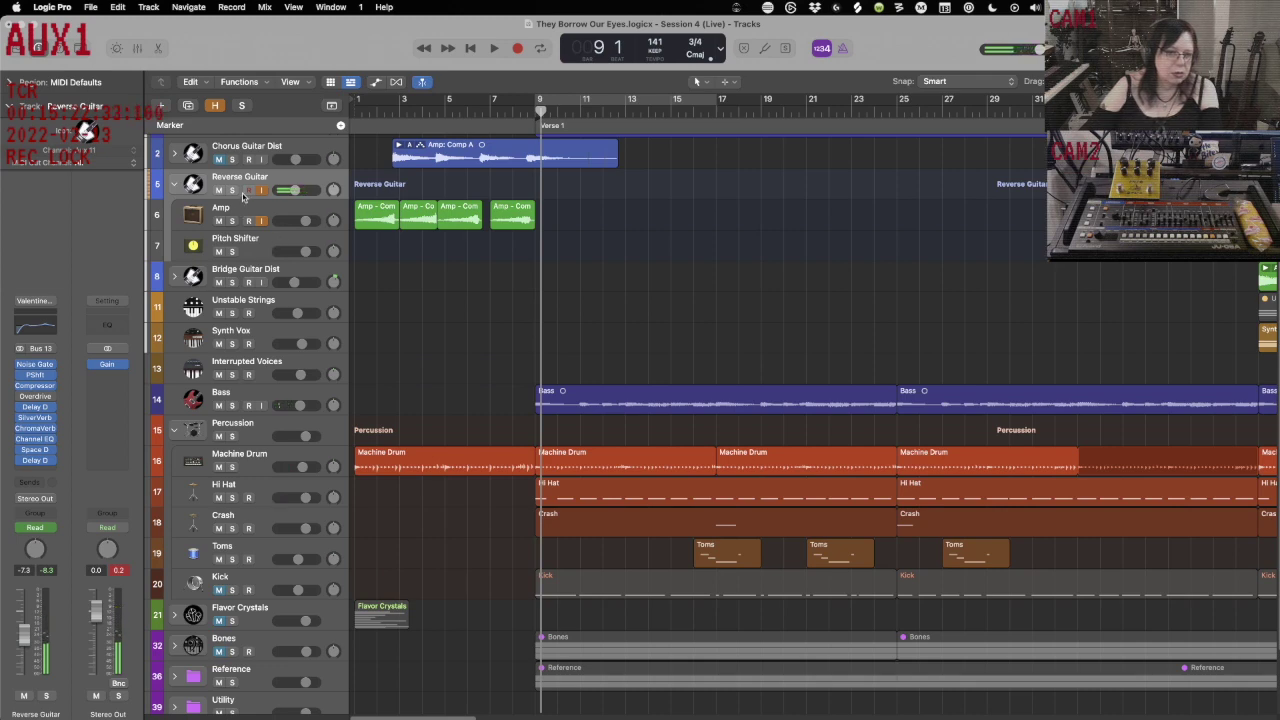
{"action": "key", "text": "a"}
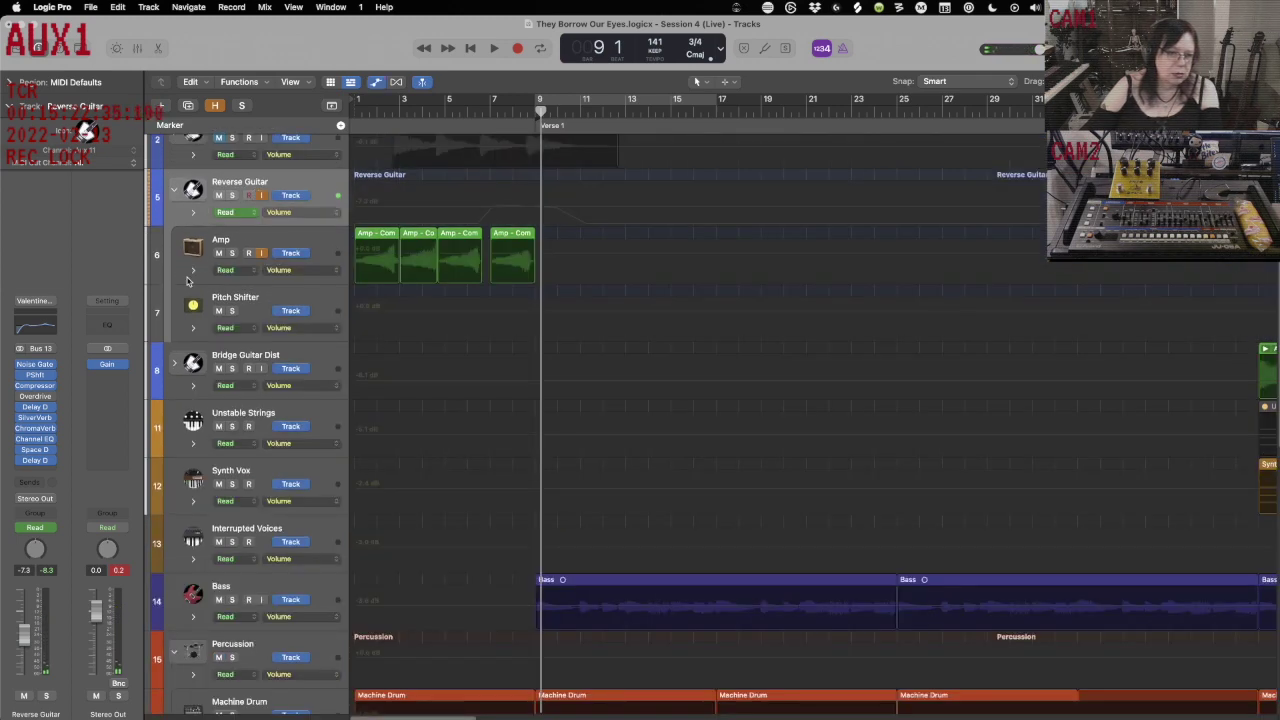
{"action": "left_click", "coordinate": [193, 272]}
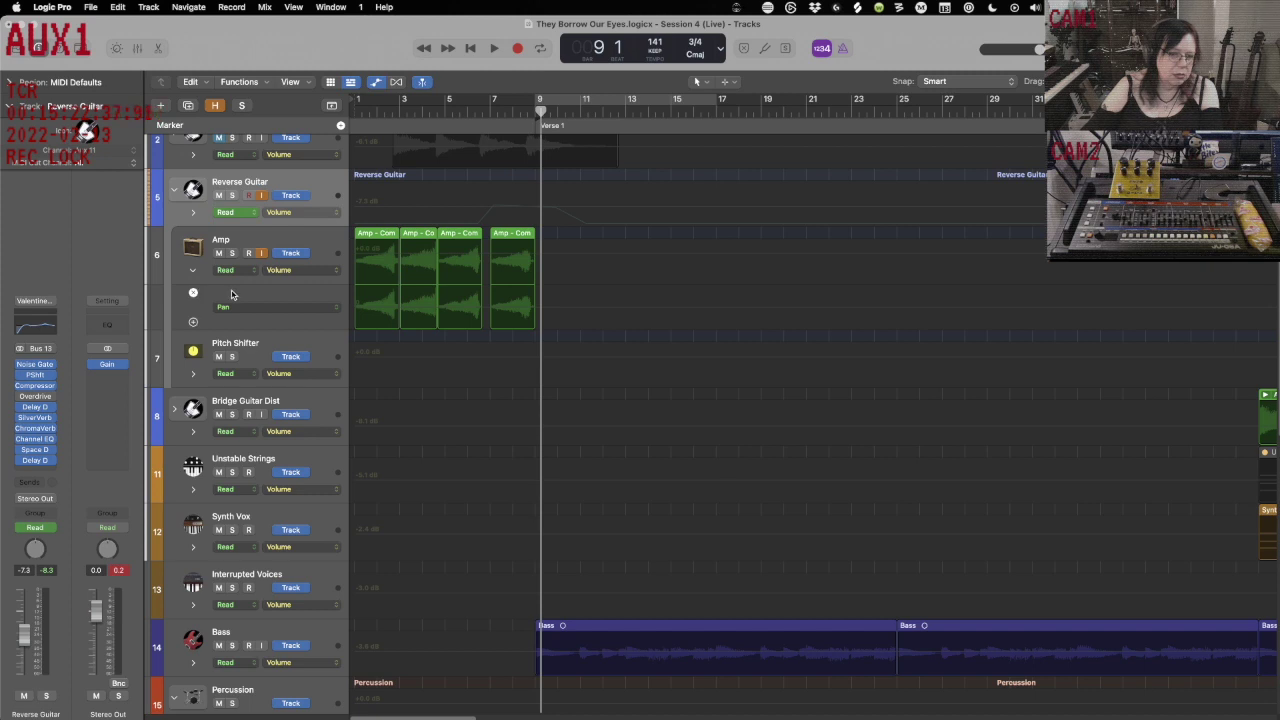
{"action": "left_click", "coordinate": [197, 214]}
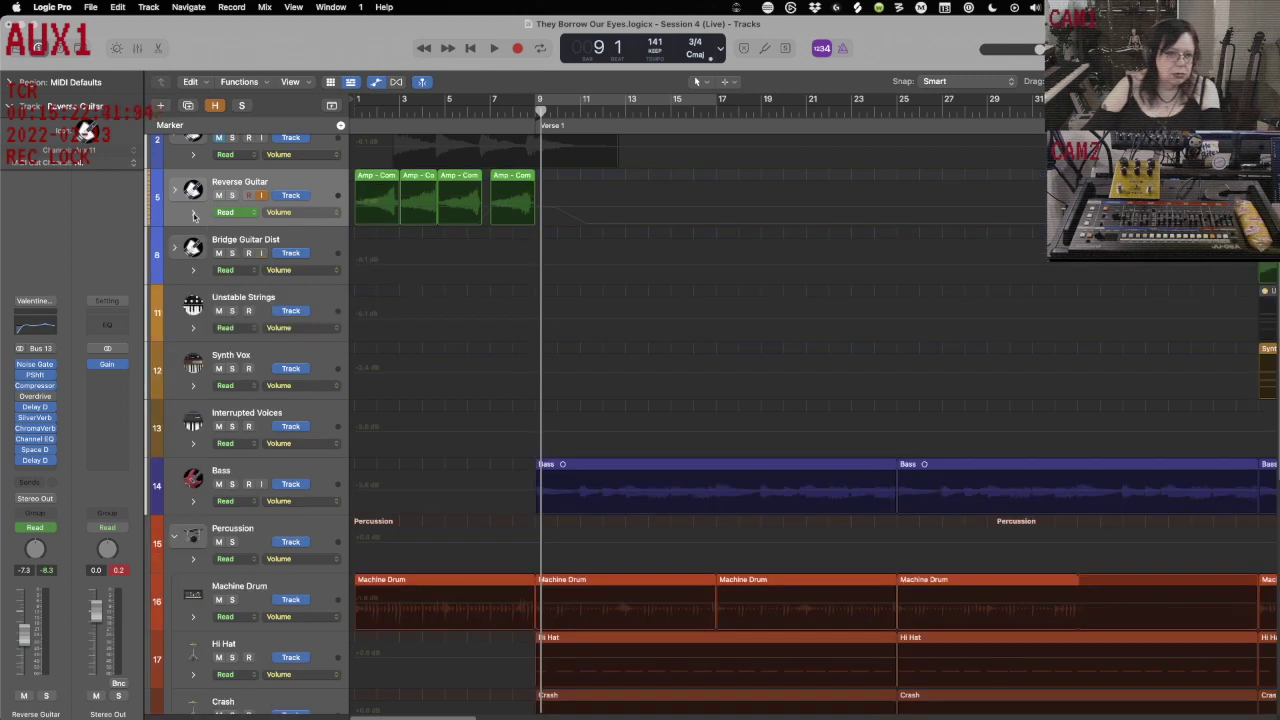
{"action": "left_click", "coordinate": [193, 213]}
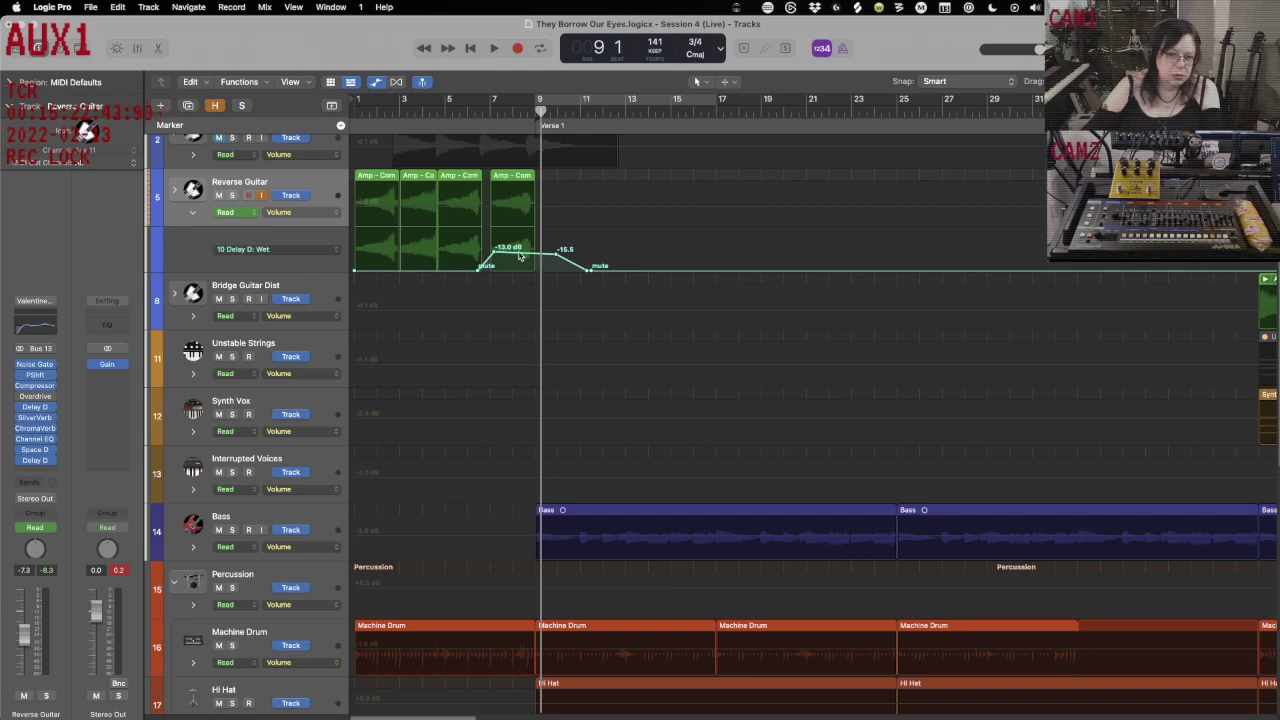
Move Reverse Guitar's Wet automation point near bar 10 to just past bar 9 at -29.0 dB and replay the lead-in to Verse 1.
{"action": "left_click_drag", "start_coordinate": [556, 258], "coordinate": [546, 263]}
{"action": "key", "text": "comma"}
{"action": "key", "text": "comma"}
{"action": "key", "text": "comma"}
{"action": "key", "text": "comma"}
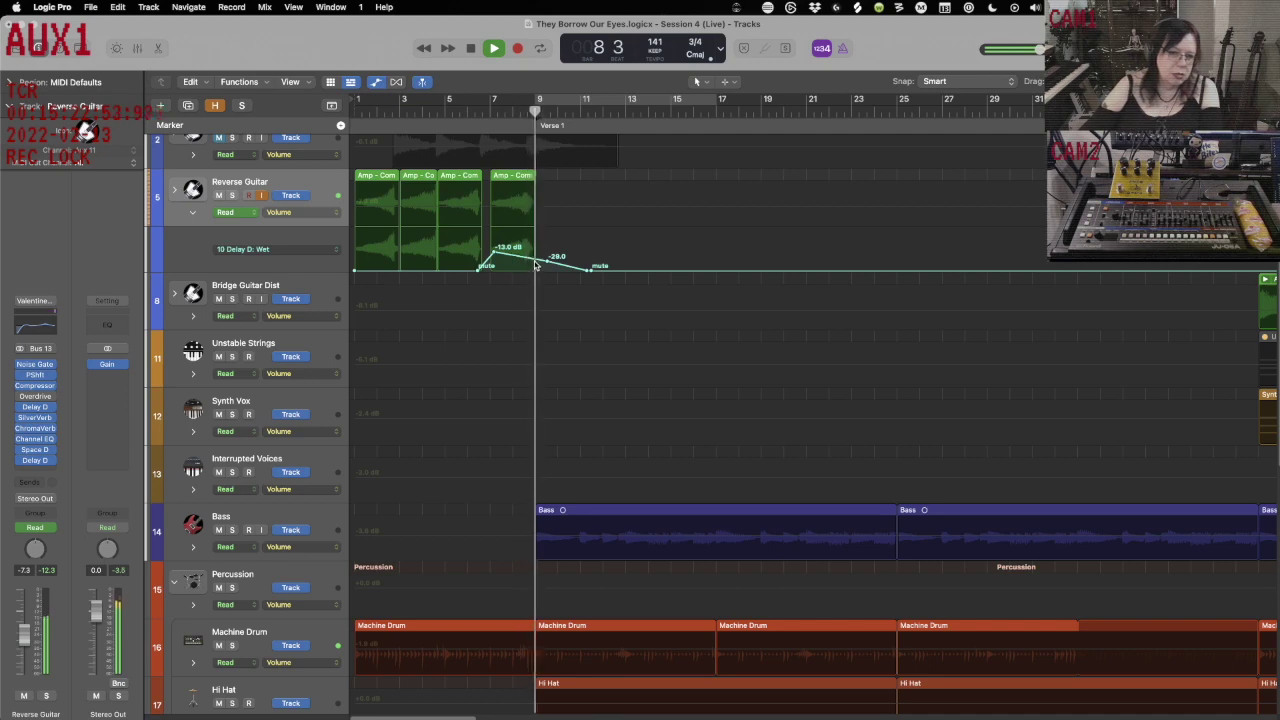
Raise the Wet automation point just past bar 9 to -22.0 dB and replay the transition into Verse 1.
{"action": "left_click_drag", "start_coordinate": [548, 260], "coordinate": [548, 258]}
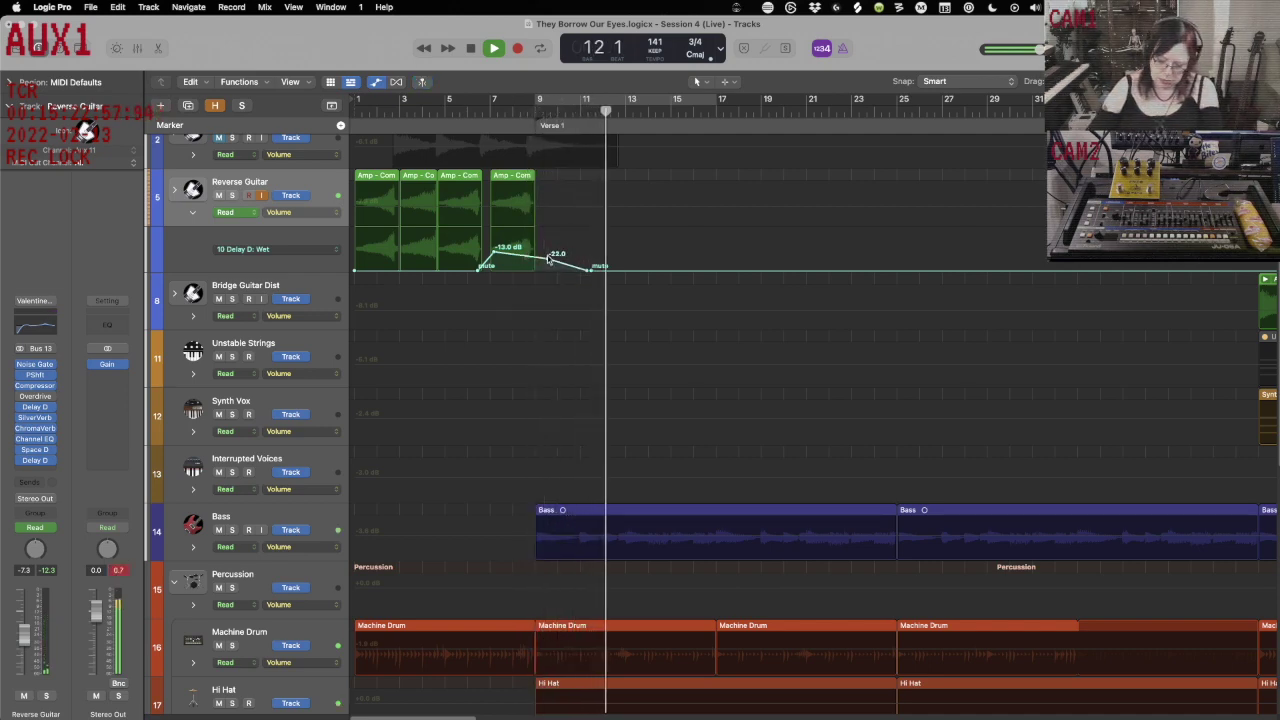
{"action": "key", "text": "space"}
{"action": "key", "text": "space"}
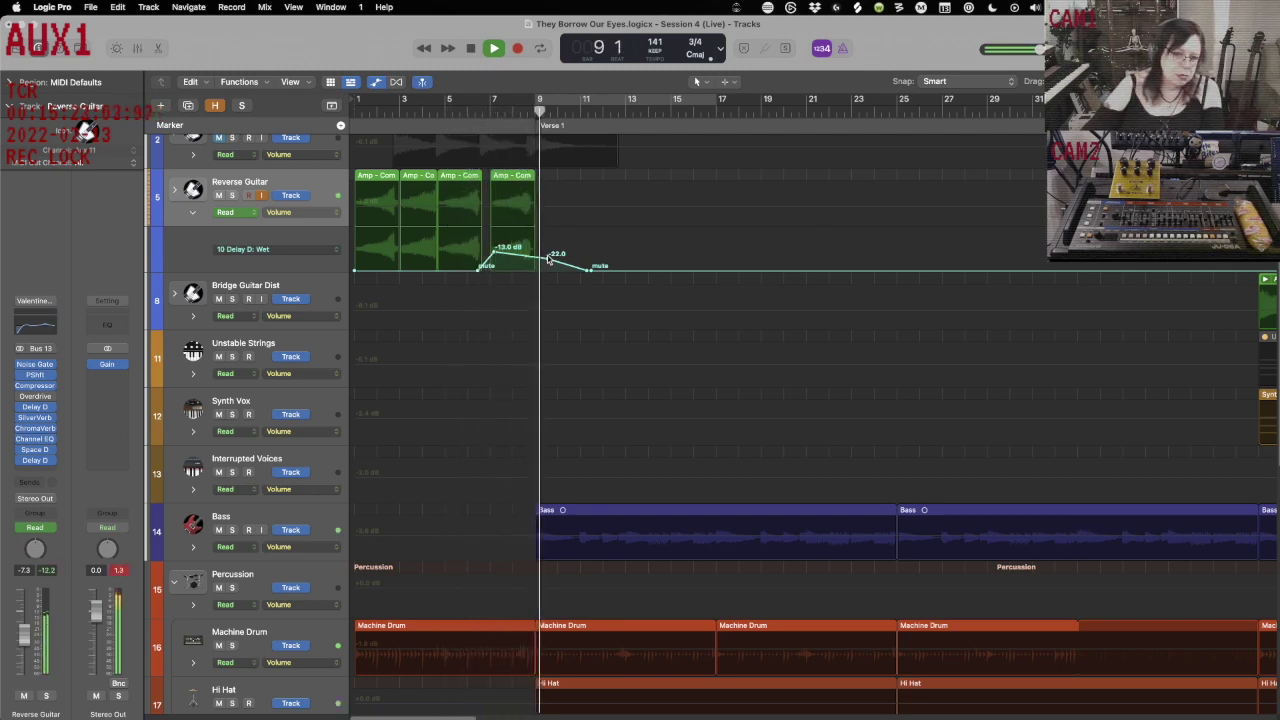
{"action": "key", "text": "space"}
Hide the automation and play the full mix from the beginning into Verse 1.
{"action": "key", "text": "Return"}
{"action": "key", "text": "a"}
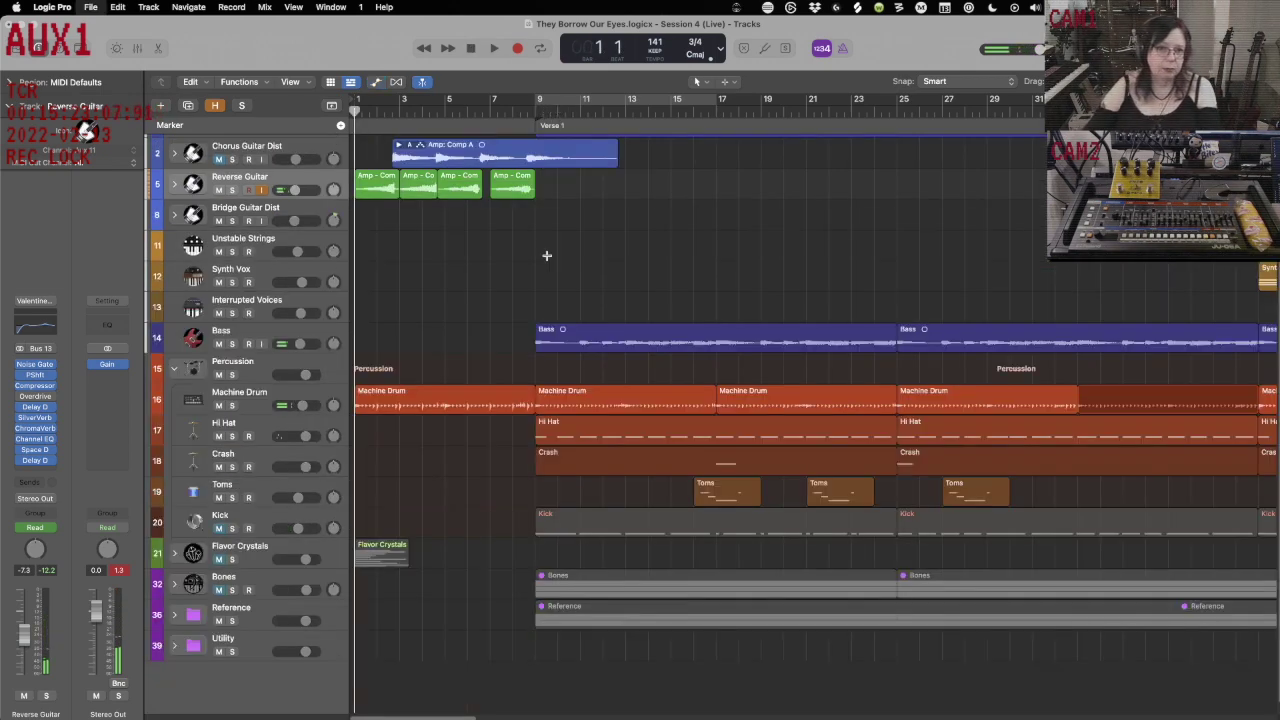
{"action": "scroll", "coordinate": [500, 262], "scroll_direction": "down", "scroll_amount": 1}
{"action": "key", "text": "space"}
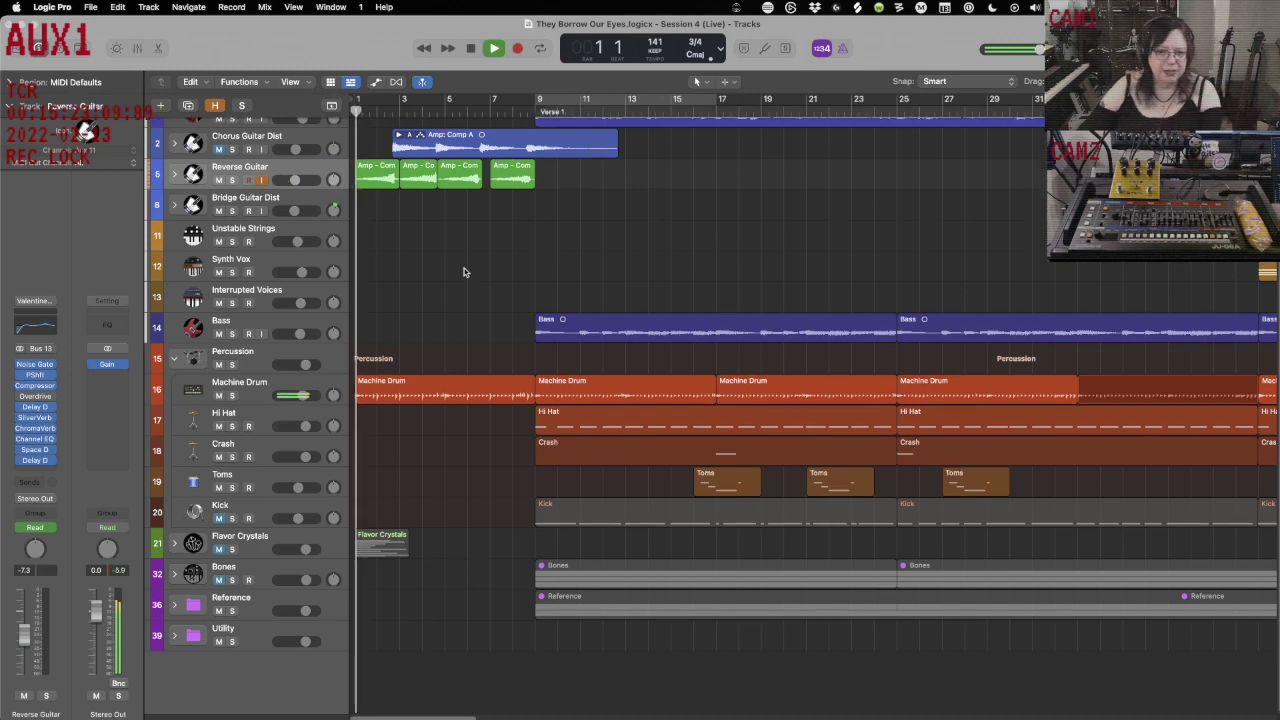
{"action": "scroll", "coordinate": [434, 258], "scroll_direction": "up", "scroll_amount": 2}
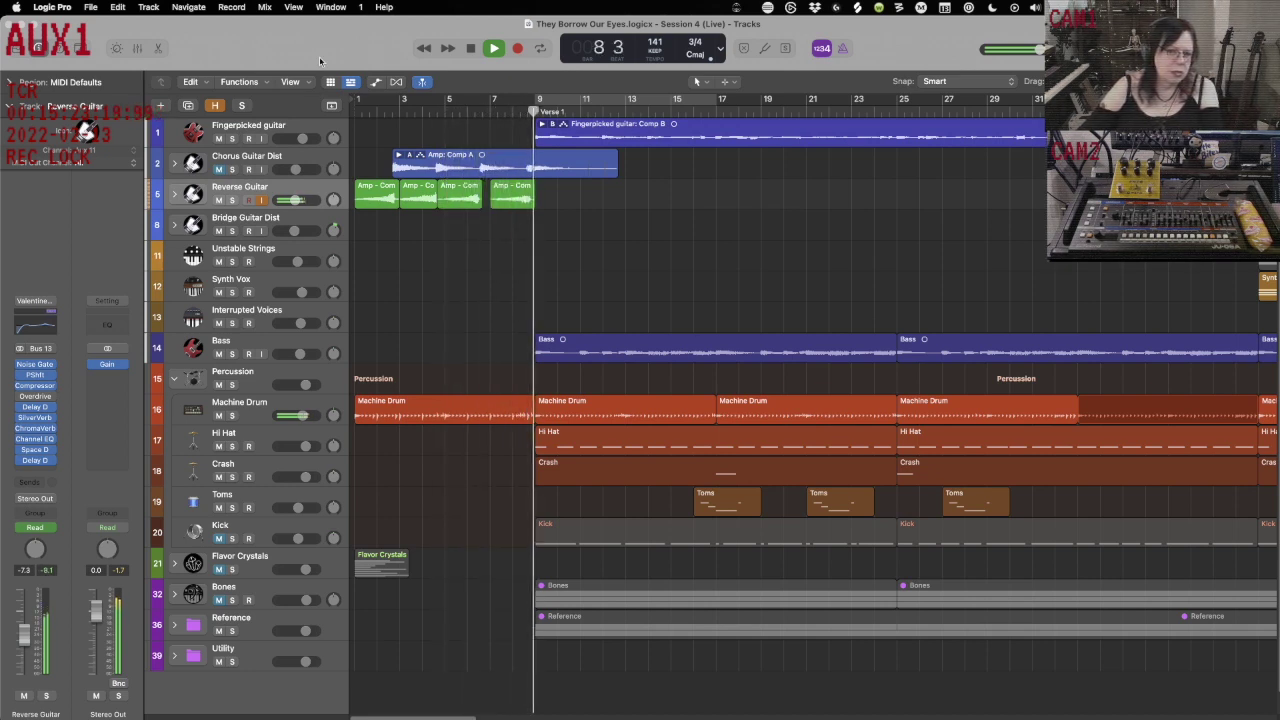
{"action": "key", "text": "space"}
Open Reverse Guitar's Space Designer, load the Revolve preset from the Moving Spaces warped effects, and move the plug-in window aside.
{"action": "left_click", "coordinate": [294, 192]}
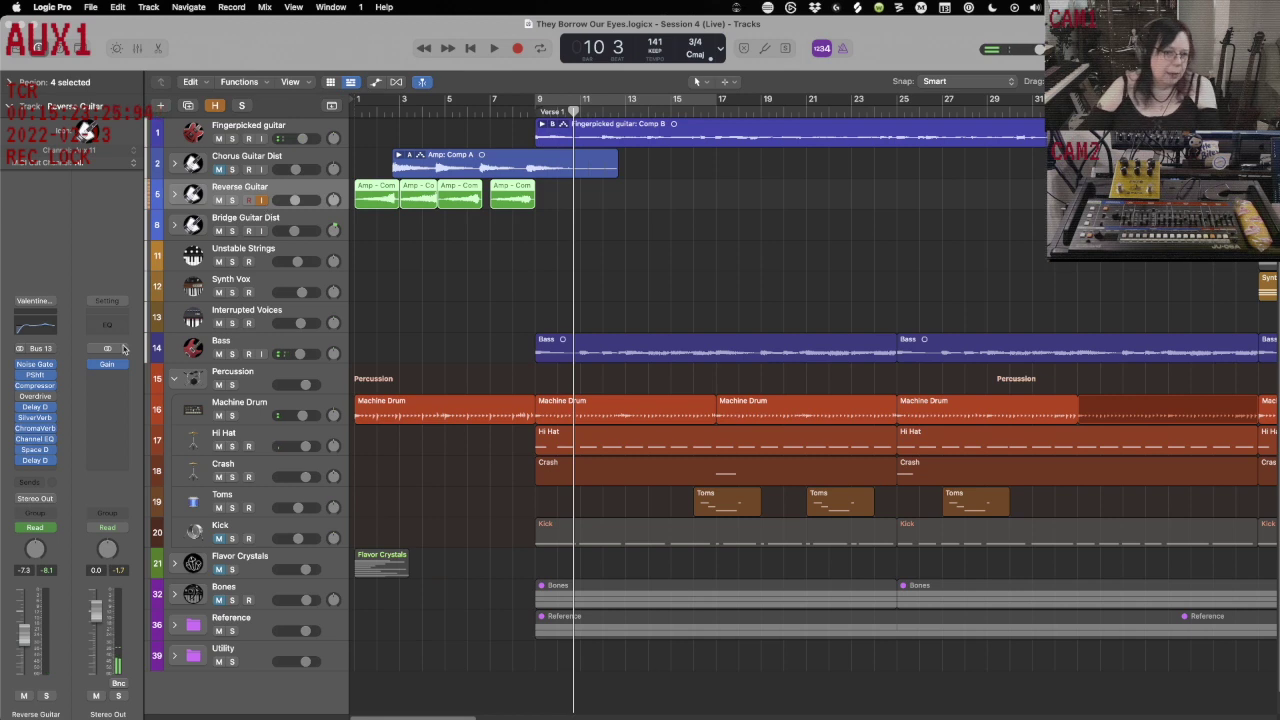
{"action": "left_click", "coordinate": [35, 452]}
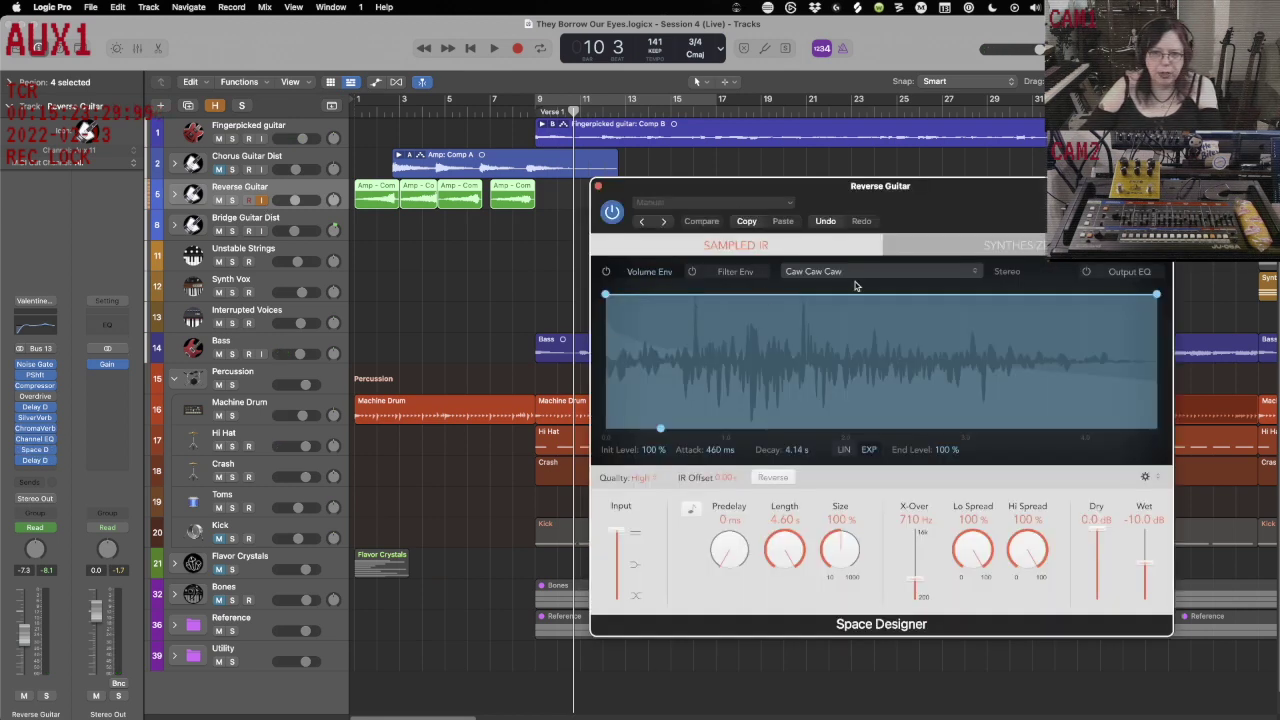
{"action": "left_click", "coordinate": [793, 206]}
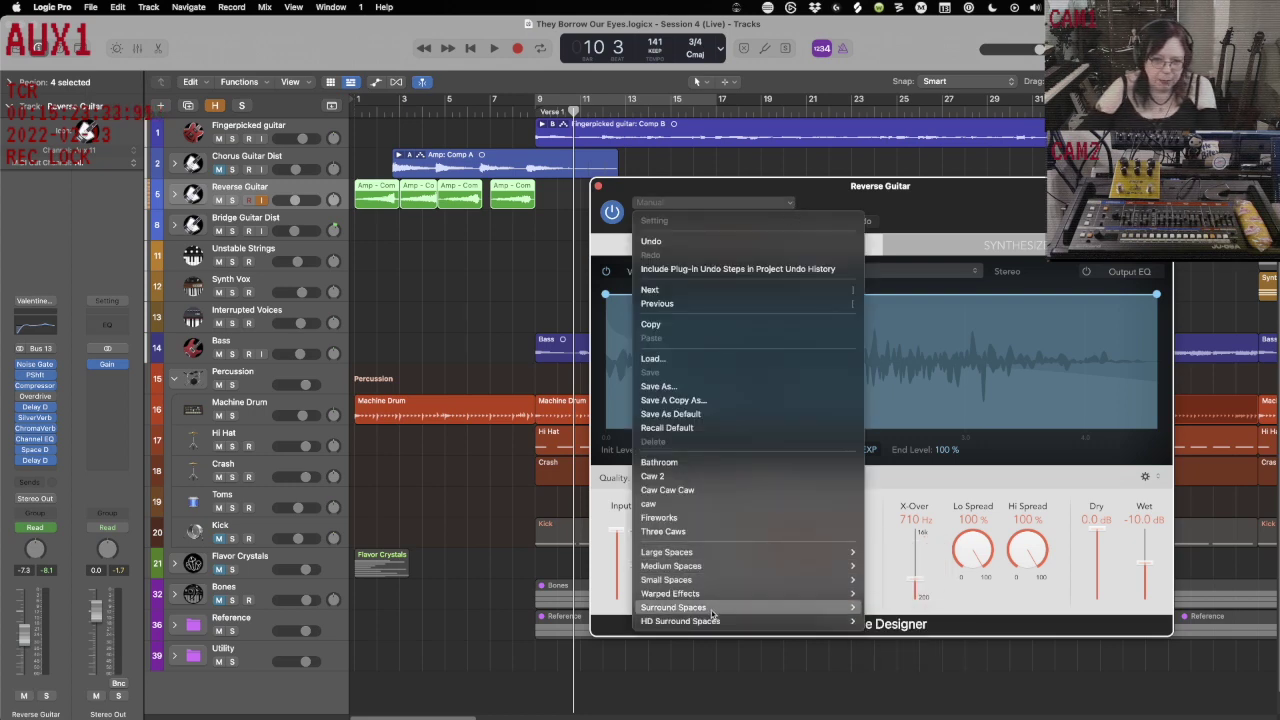
{"action": "mouse_move", "coordinate": [711, 596]}
{"action": "mouse_move", "coordinate": [919, 595]}
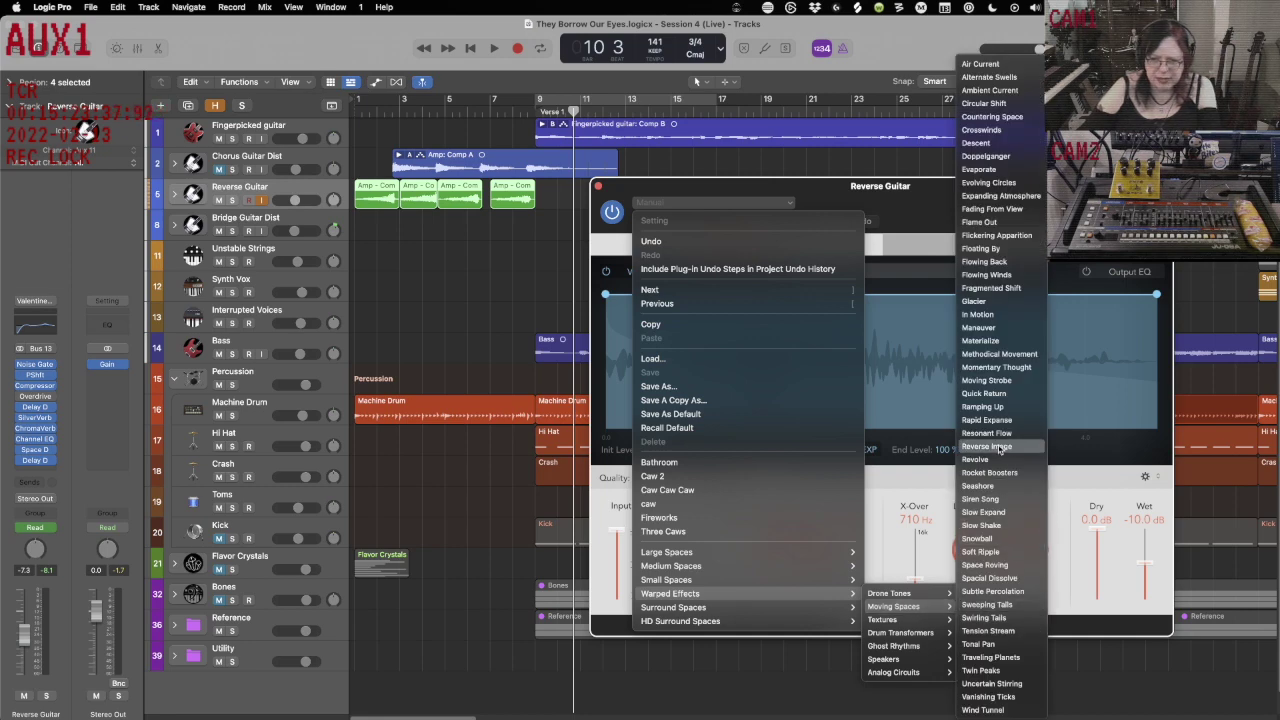
{"action": "left_click", "coordinate": [975, 459]}
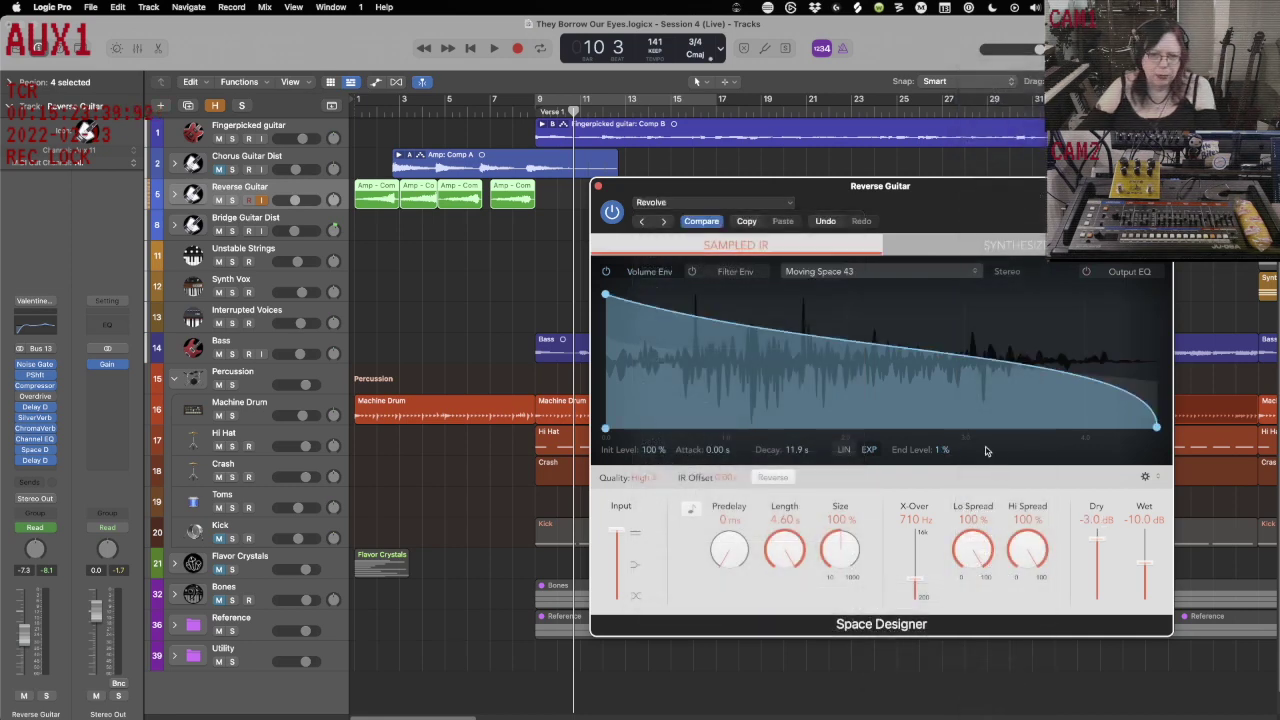
{"action": "left_click_drag", "start_coordinate": [646, 183], "coordinate": [686, 185]}
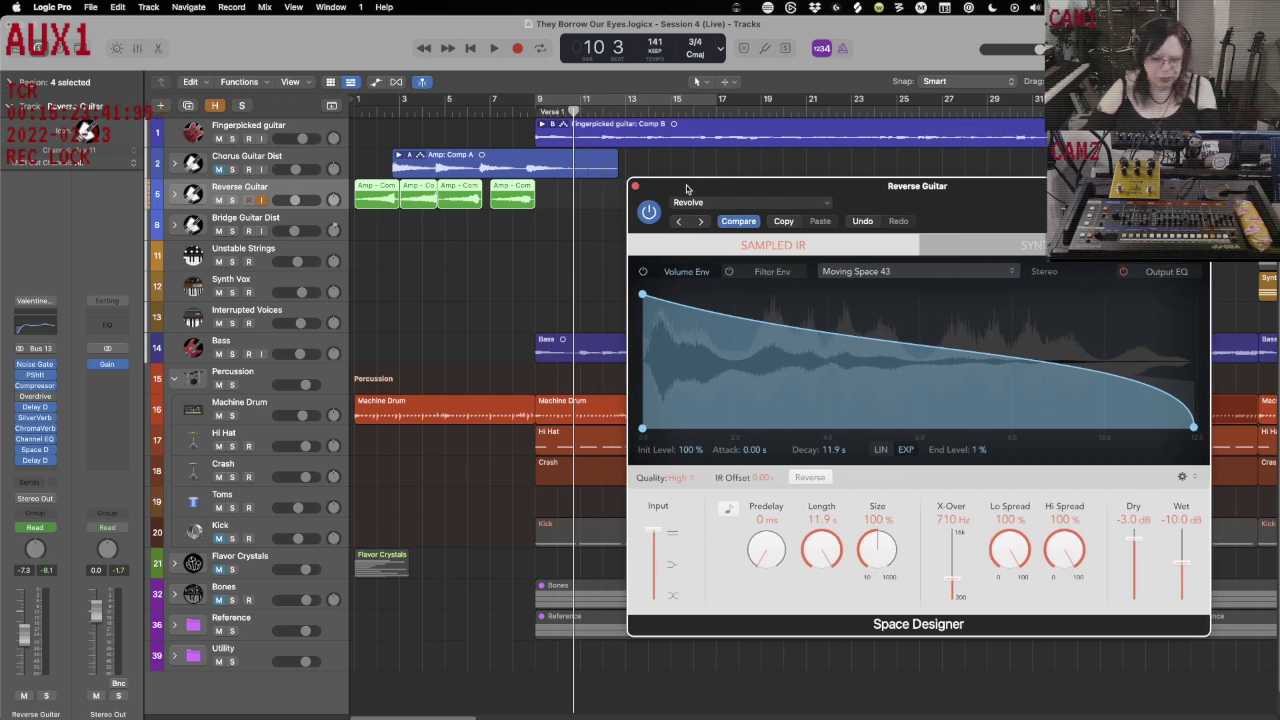
Solo Reverse Guitar, audition the Revolve reverb from the beginning, and bypass the last Delay Designer in the insert chain.
{"action": "key", "text": "Return"}
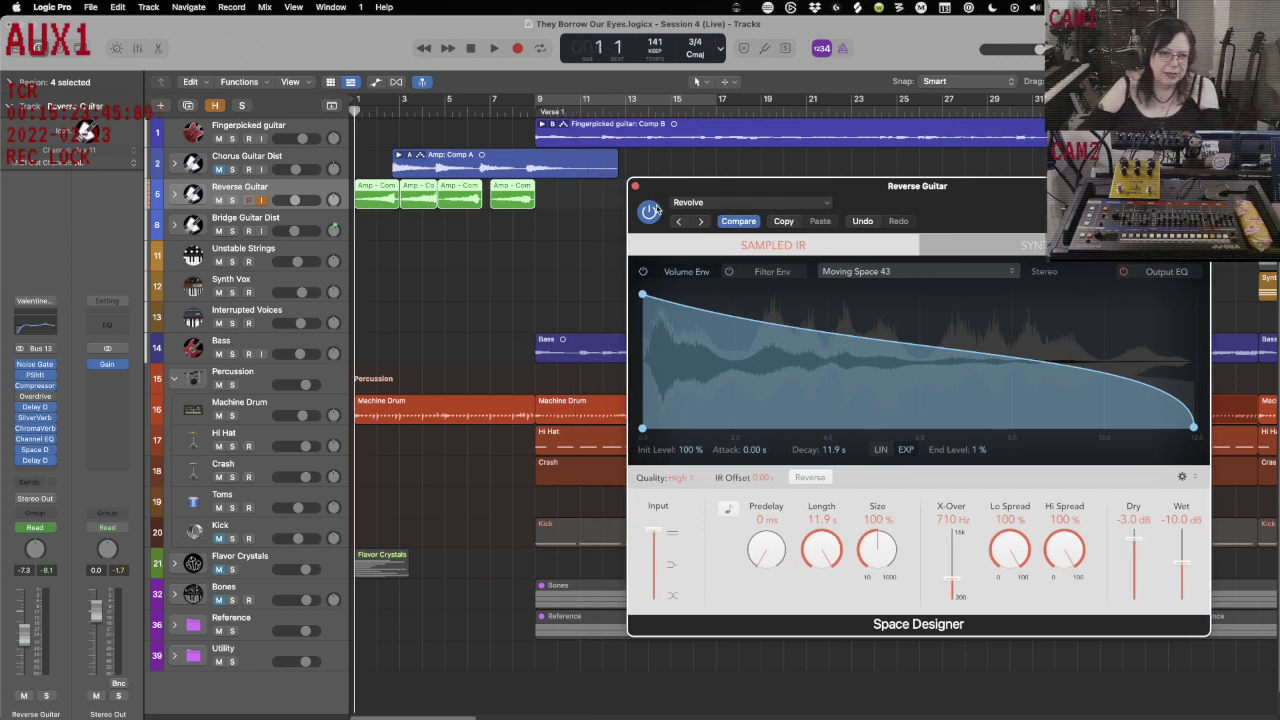
{"action": "key", "text": "s"}
{"action": "key", "text": "space"}
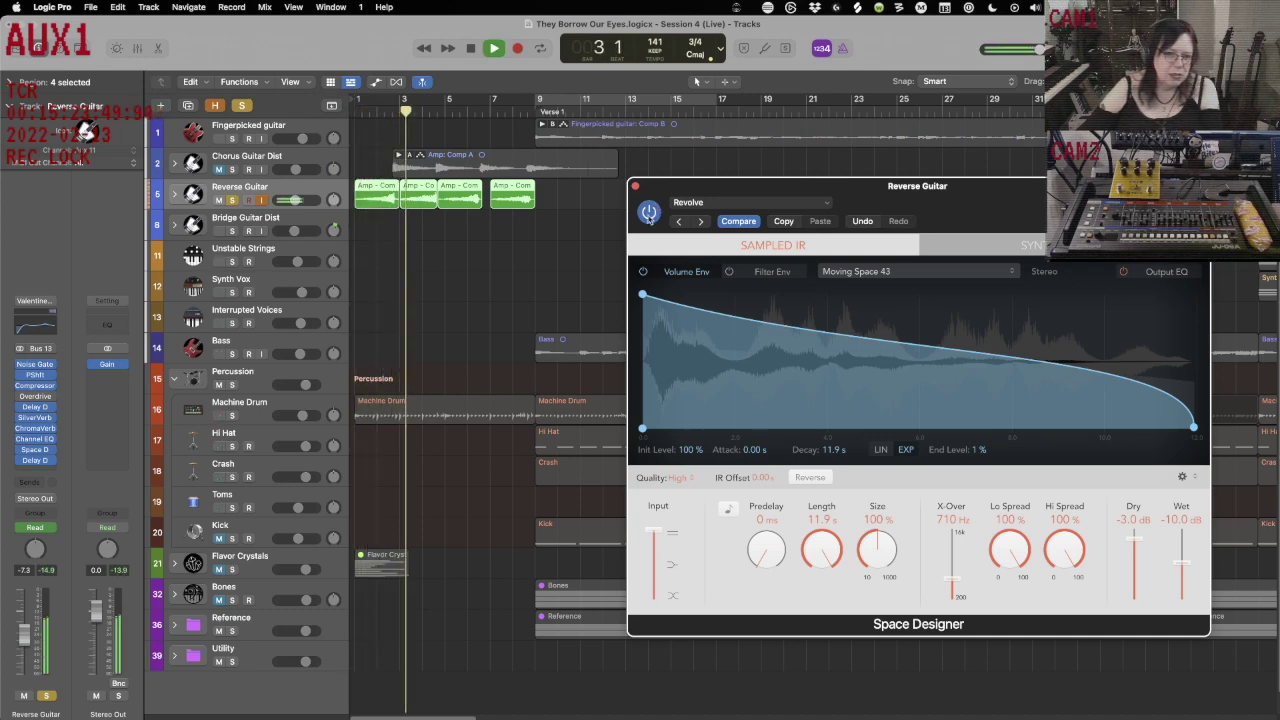
{"action": "key", "text": "space"}
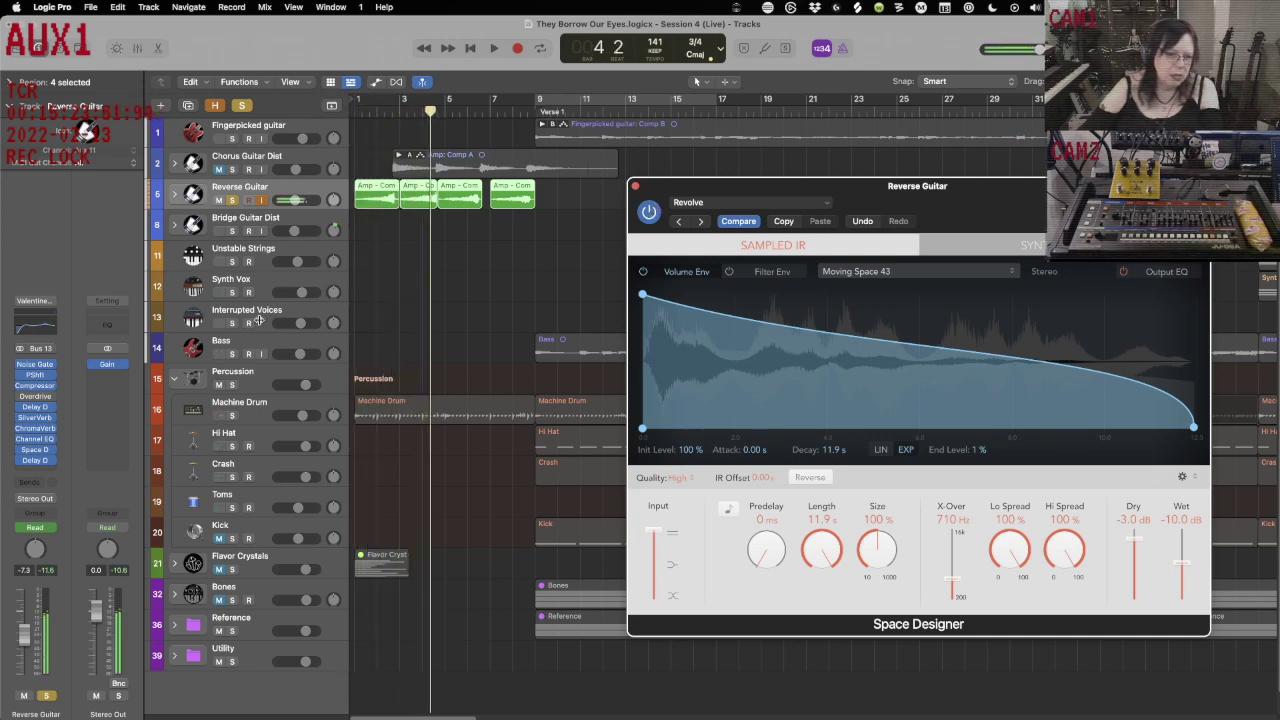
{"action": "left_click", "coordinate": [20, 461]}
Set Space Designer's Length to 1.91 s while playing the soloed Reverse Guitar from the beginning into Verse 1.
{"action": "key", "text": "Return"}
{"action": "key", "text": "space"}
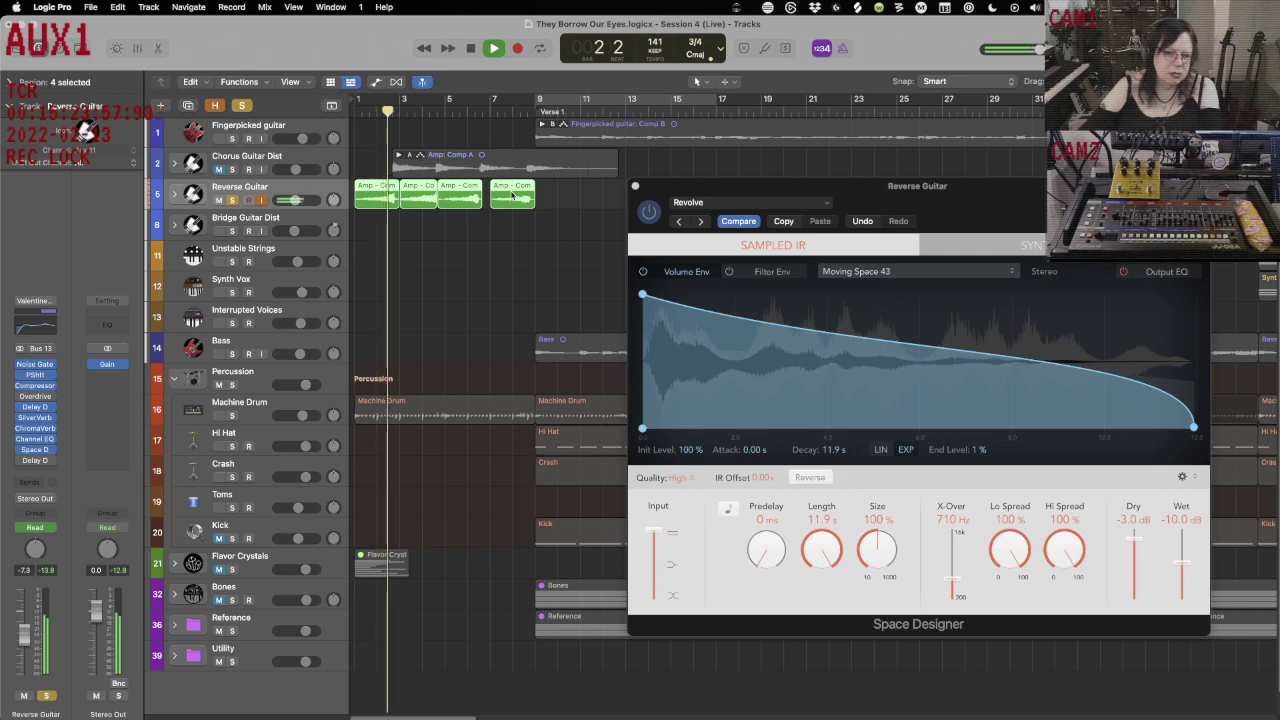
{"action": "mouse_move", "coordinate": [818, 550]}
{"action": "left_mouse_down"}
{"action": "mouse_move", "coordinate": [812, 574]}
{"action": "mouse_move", "coordinate": [813, 545]}
{"action": "left_mouse_up"}
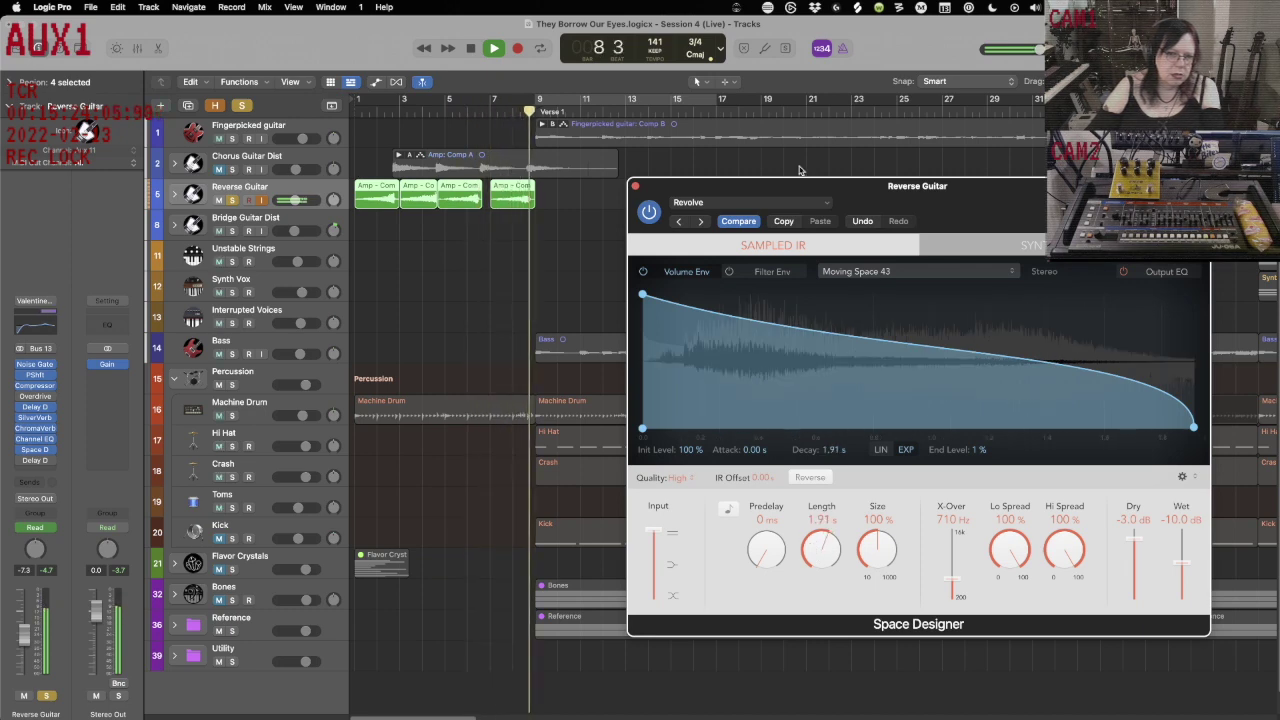
{"action": "key", "text": "space"}
Load Space Designer's Subtle Percolation preset, shorten its Length to 1.71 s, and audition Reverse Guitar from the beginning.
{"action": "left_click", "coordinate": [820, 200]}
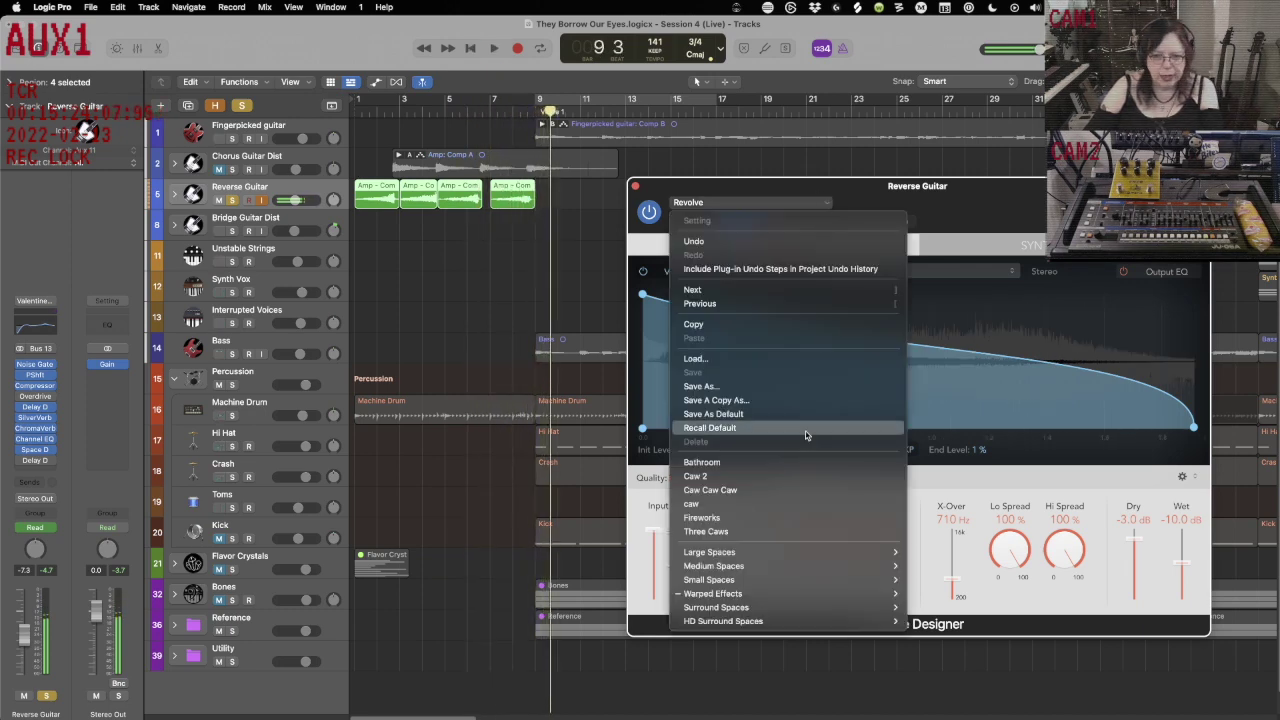
{"action": "mouse_move", "coordinate": [880, 594]}
{"action": "mouse_move", "coordinate": [921, 605]}
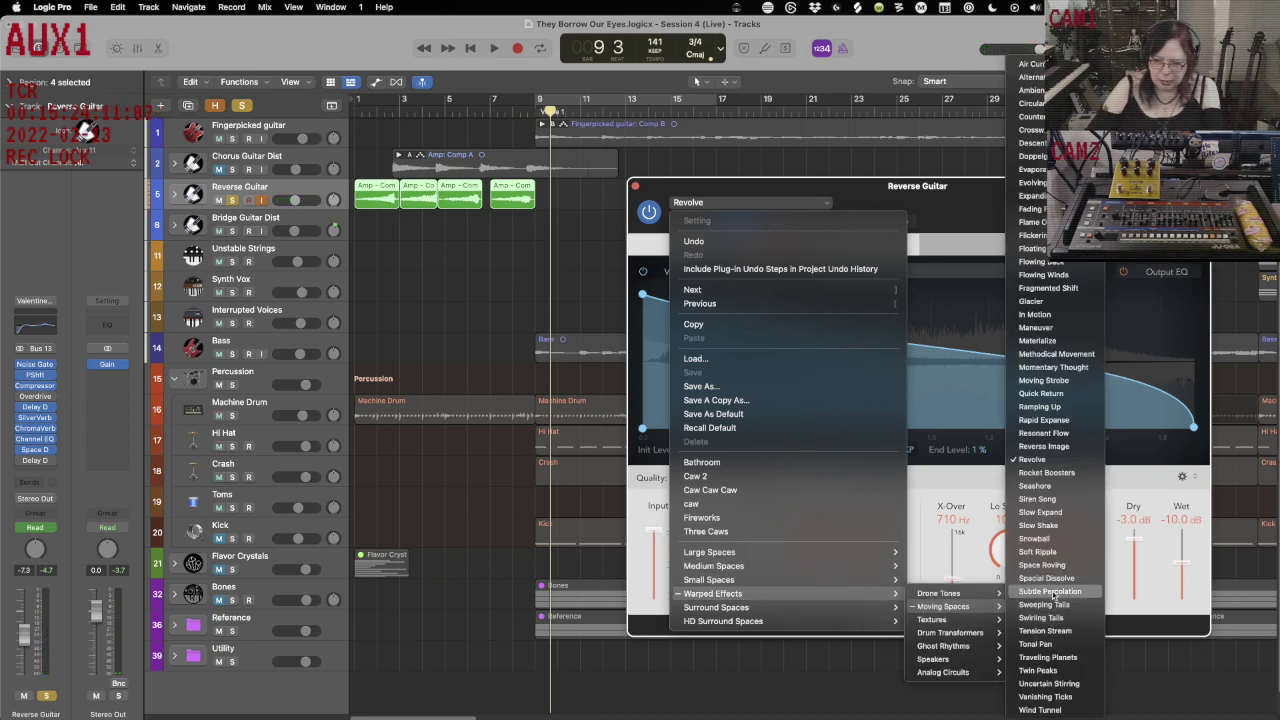
{"action": "left_click", "coordinate": [1050, 591]}
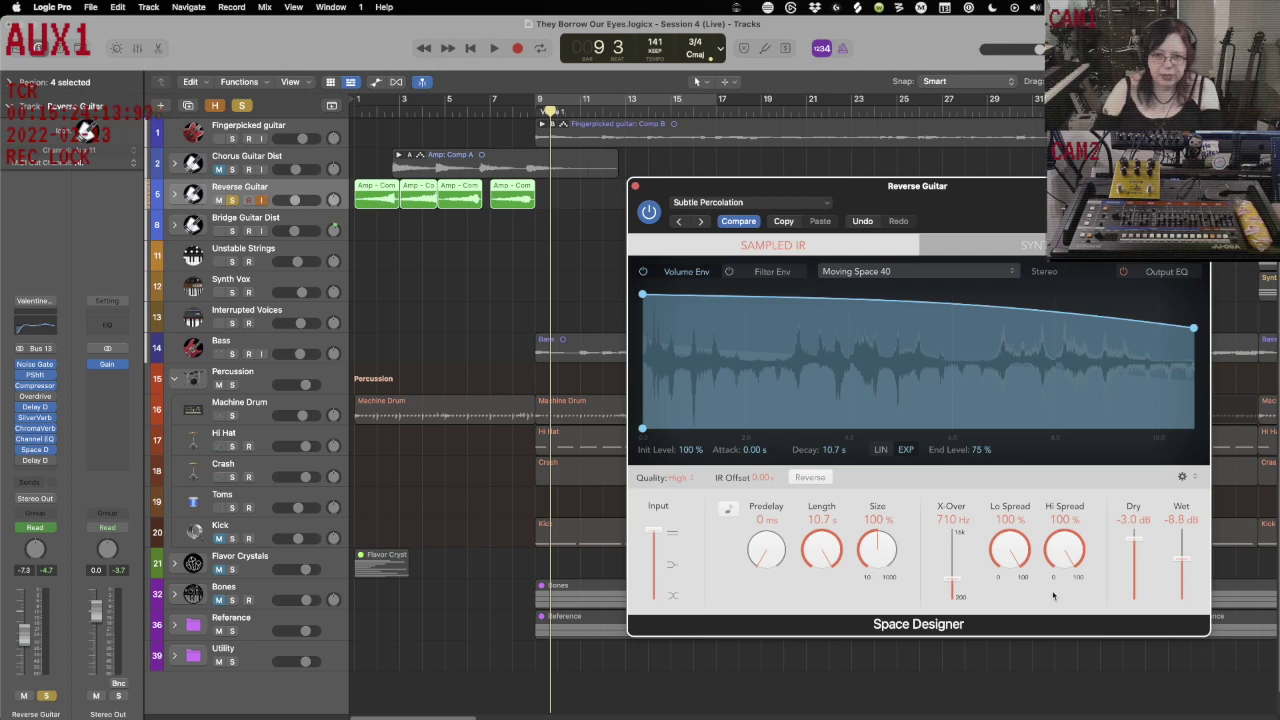
{"action": "key", "text": "Return"}
{"action": "key", "text": "space"}
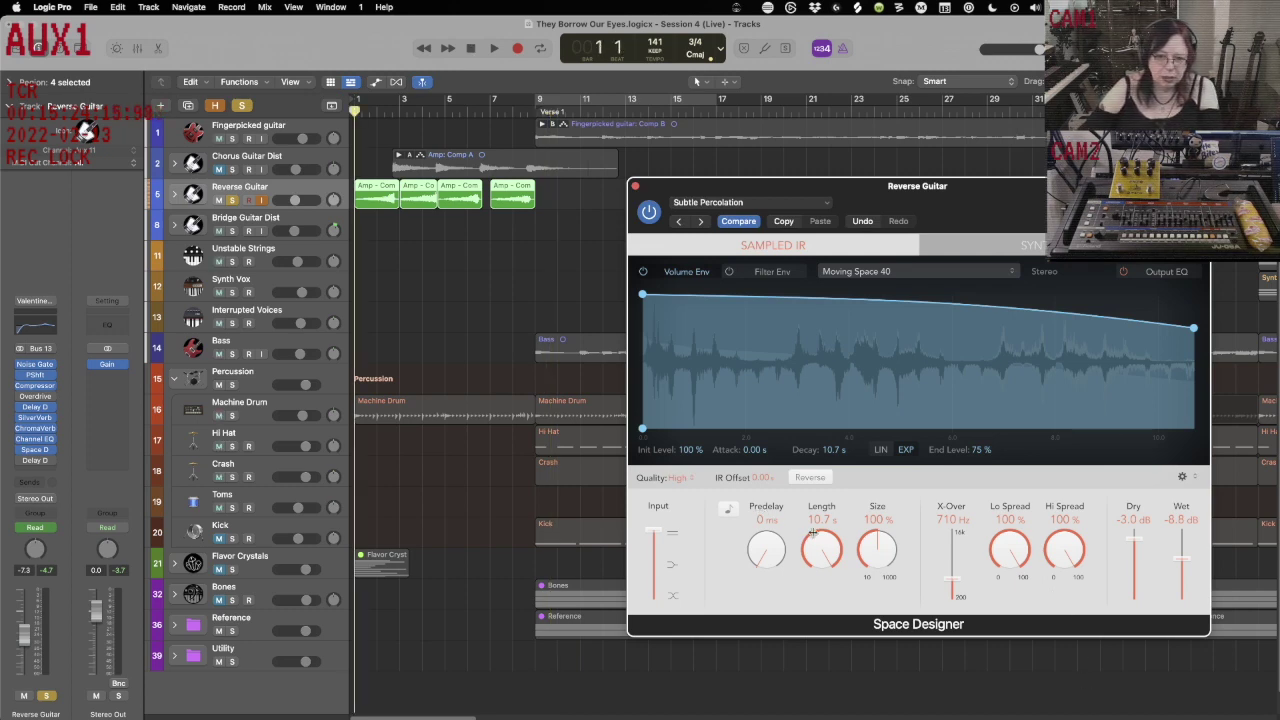
{"action": "left_click_drag", "start_coordinate": [817, 554], "coordinate": [818, 566]}
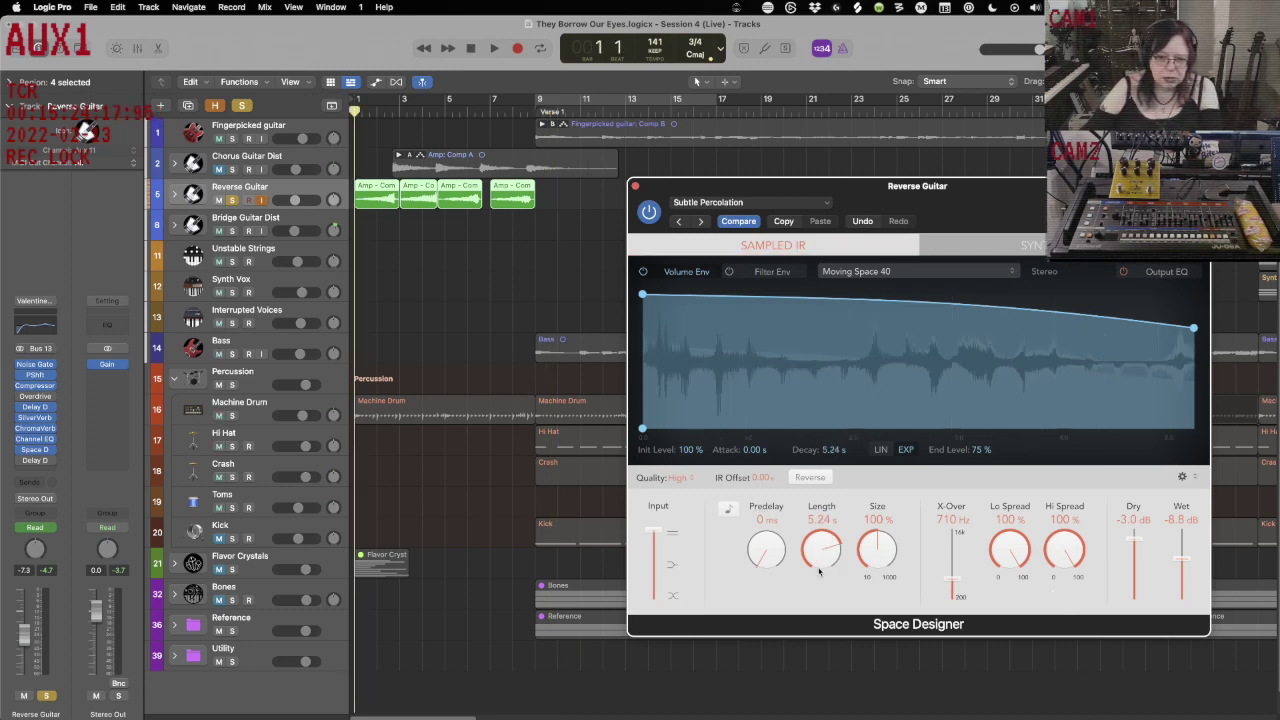
{"action": "key", "text": "space"}
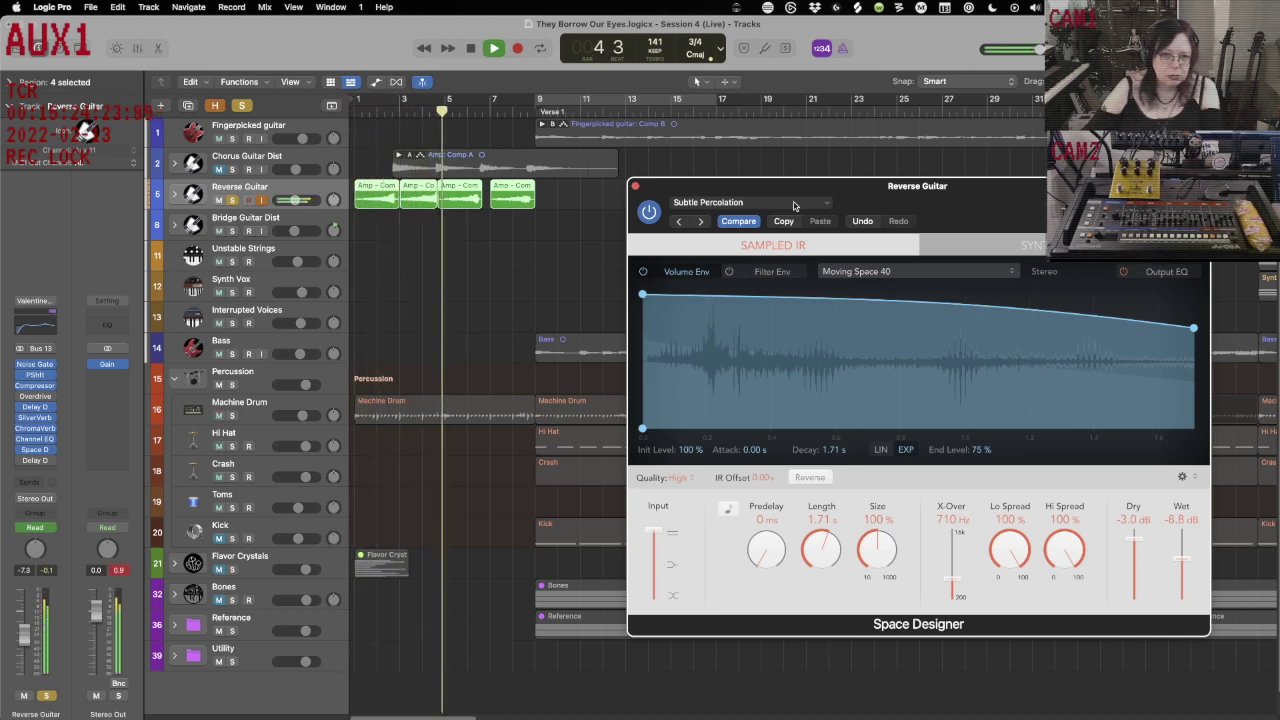
Cycle playback from bar 1 to about bar 7 and load Space Designer's Shooting Stars preset from the Textures warped effects.
{"action": "left_click_drag", "start_coordinate": [359, 100], "coordinate": [472, 117]}
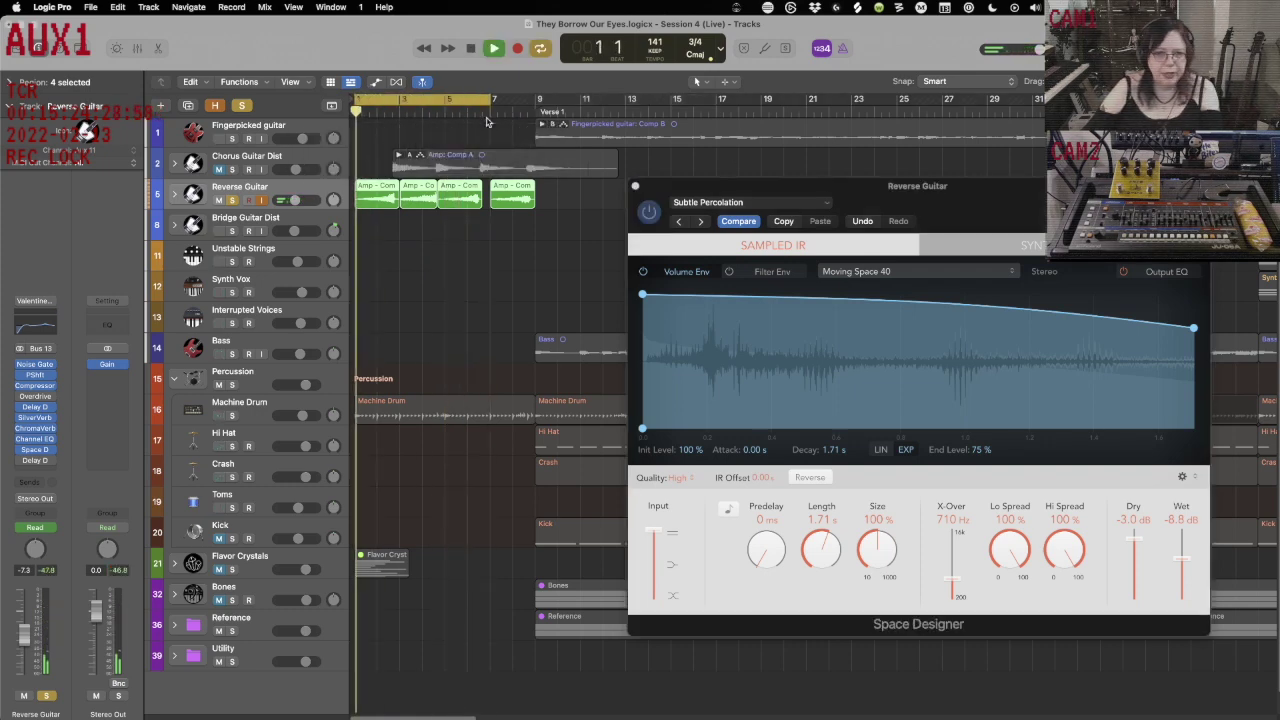
{"action": "left_click", "coordinate": [815, 204]}
{"action": "mouse_move", "coordinate": [775, 598]}
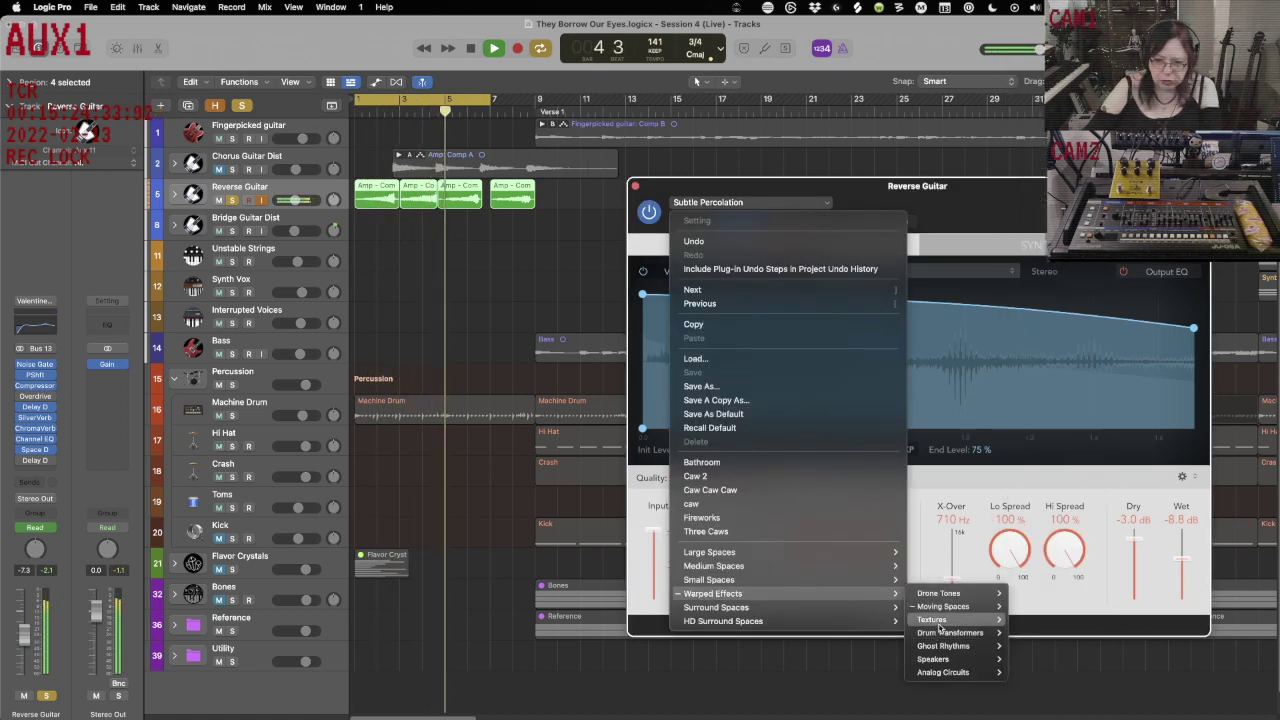
{"action": "mouse_move", "coordinate": [940, 625]}
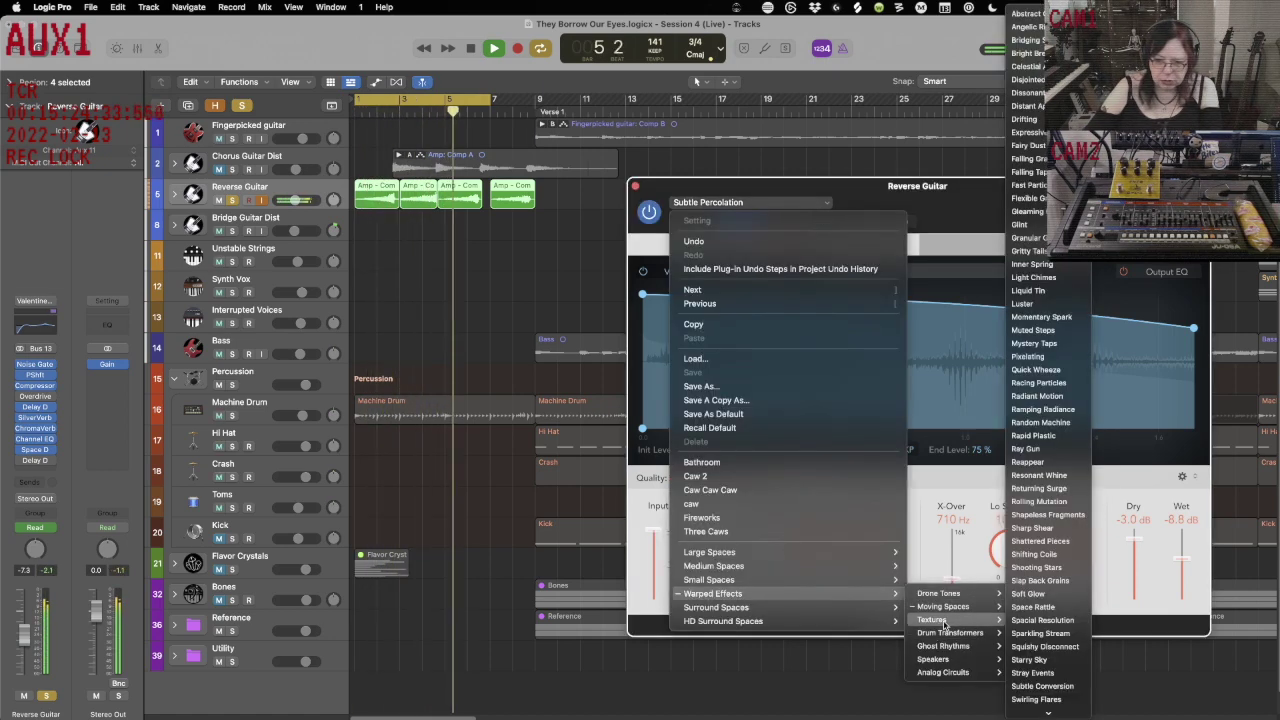
{"action": "left_click", "coordinate": [1057, 566]}
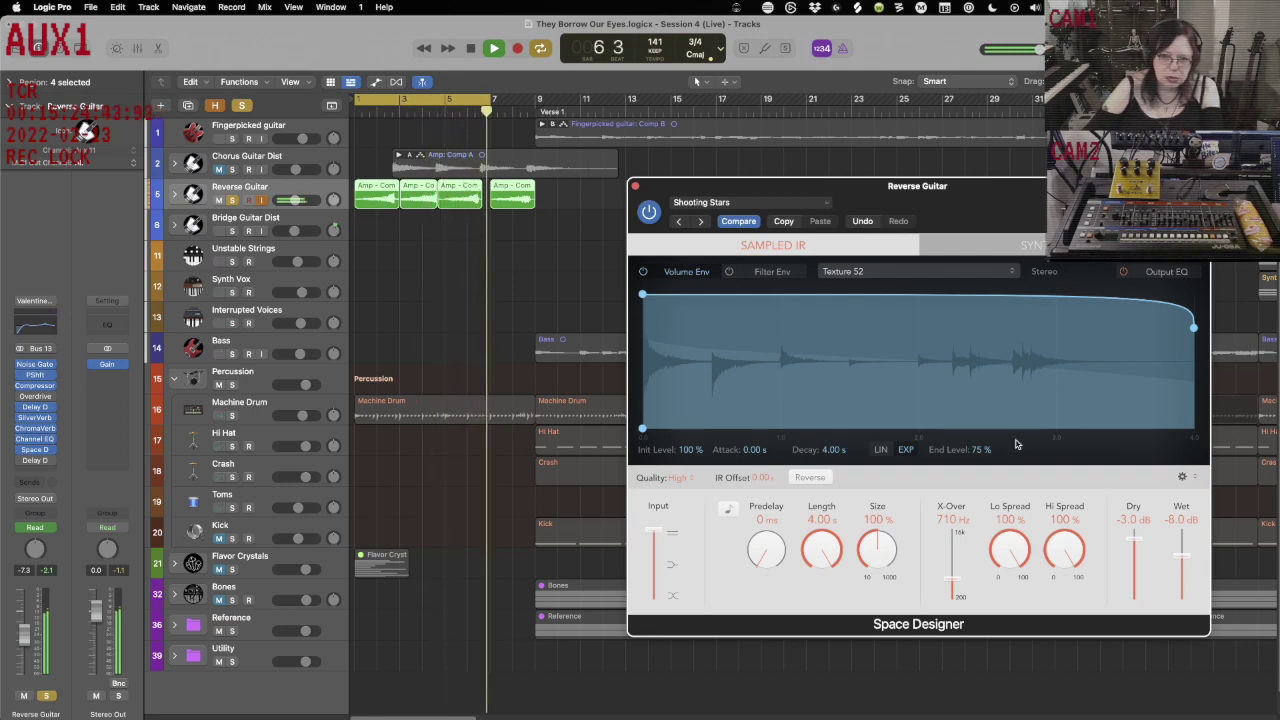
Audition Space Designer's Spacial Resolution and Pixelating presets from the Textures warped effects on the cycled Reverse Guitar.
{"action": "left_click", "coordinate": [829, 204]}
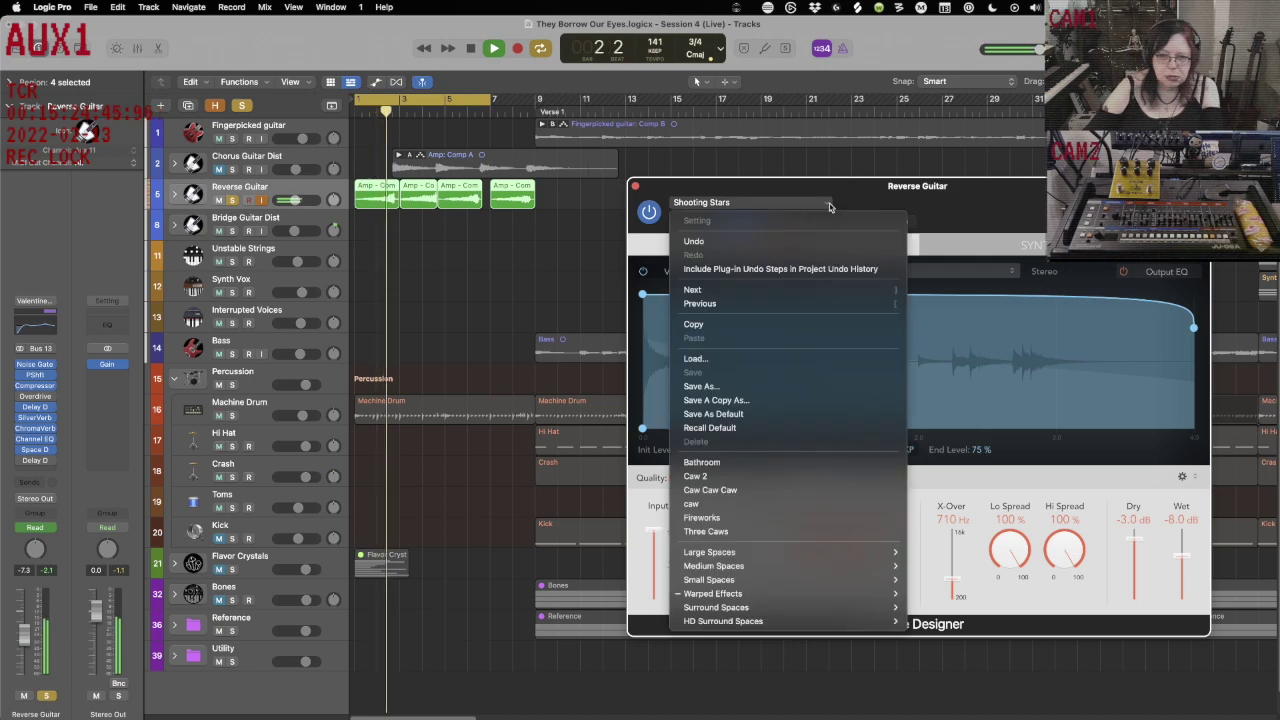
{"action": "mouse_move", "coordinate": [860, 594]}
{"action": "mouse_move", "coordinate": [962, 624]}
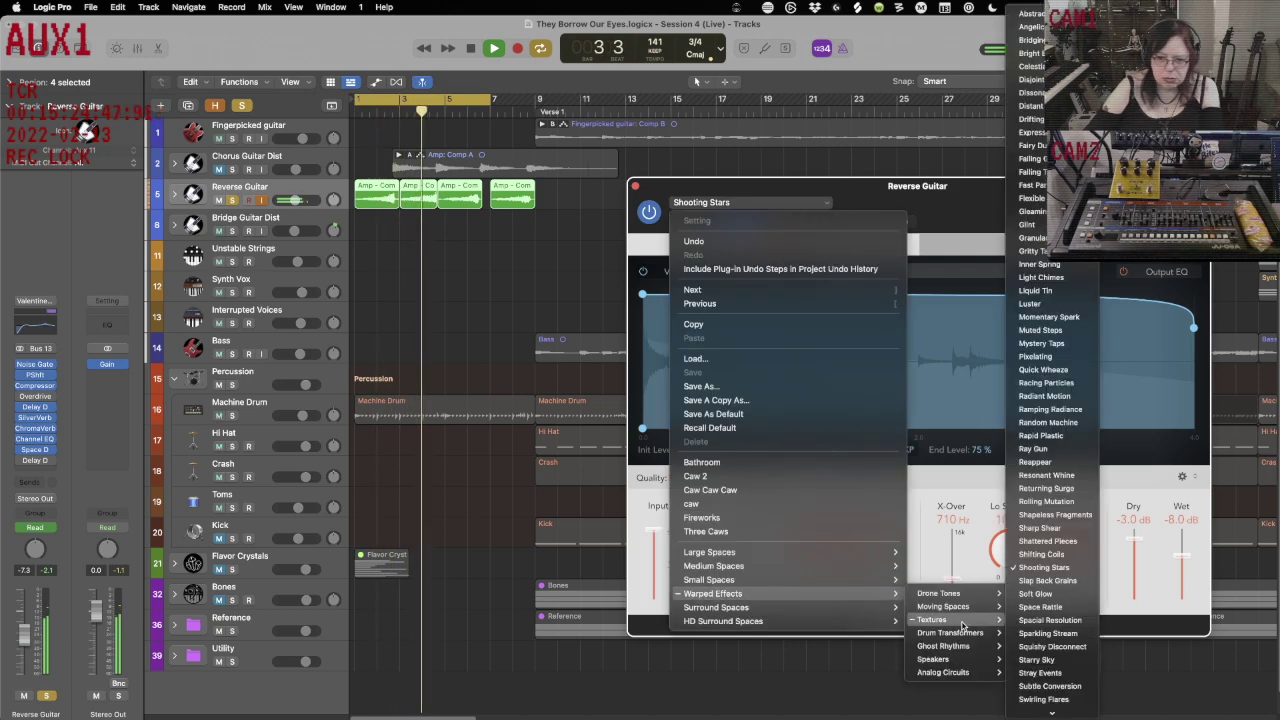
{"action": "left_click", "coordinate": [1040, 621]}
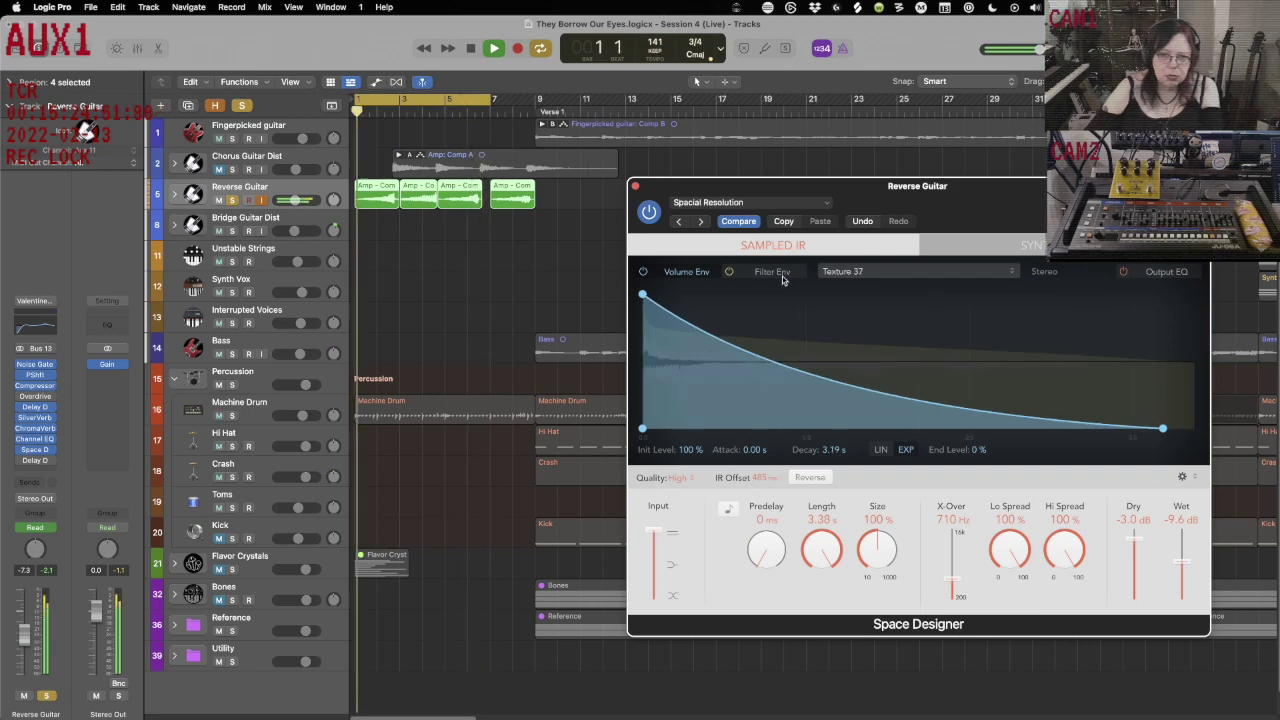
{"action": "left_click", "coordinate": [826, 204]}
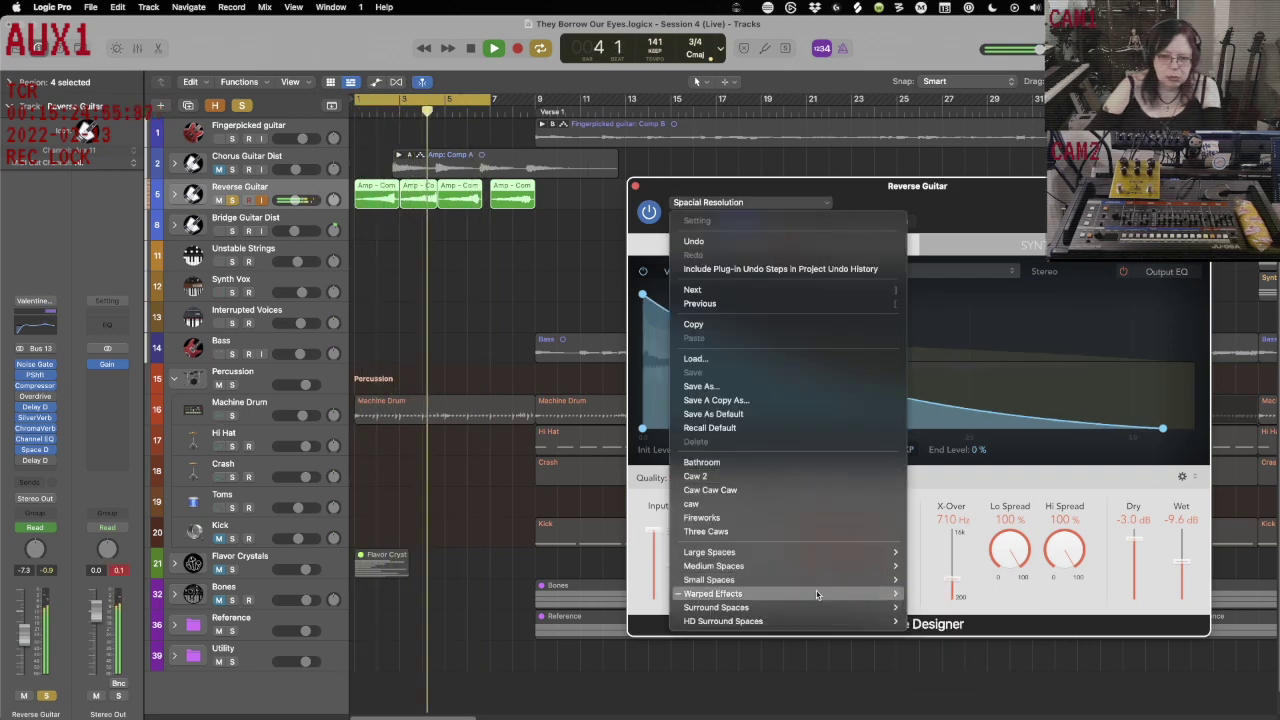
{"action": "mouse_move", "coordinate": [816, 594]}
{"action": "mouse_move", "coordinate": [935, 619]}
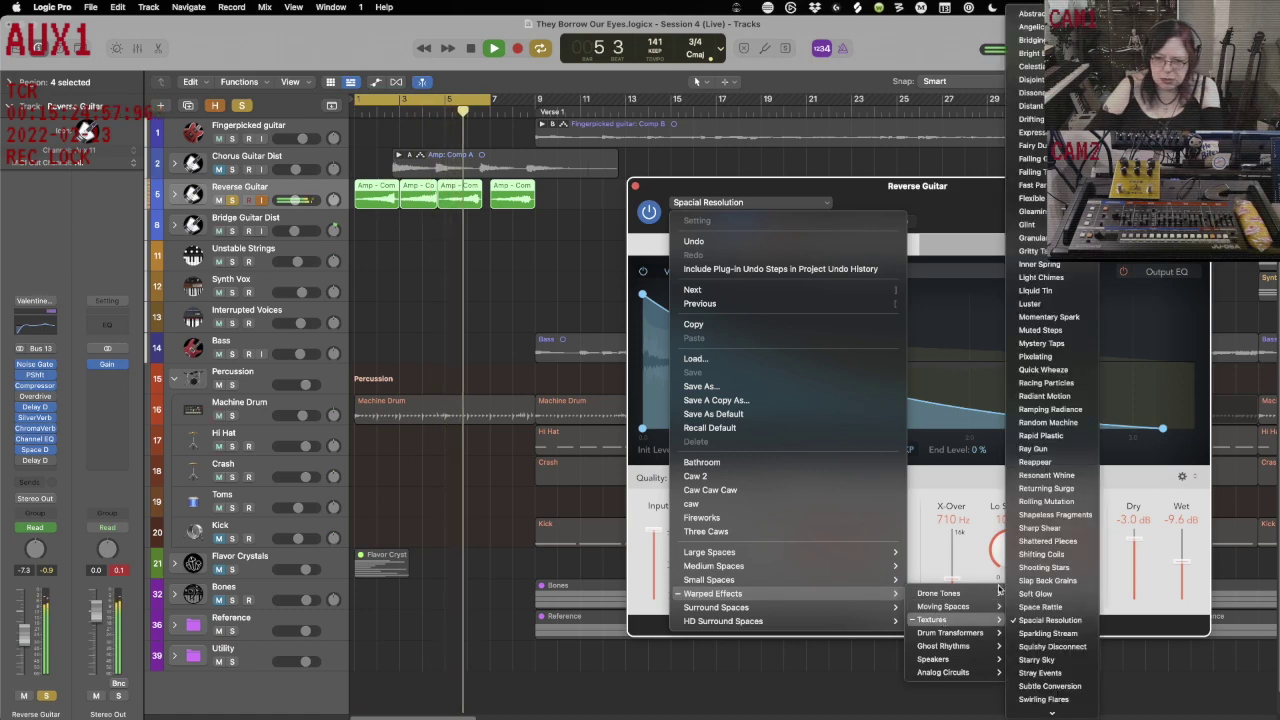
{"action": "left_click", "coordinate": [1060, 358]}
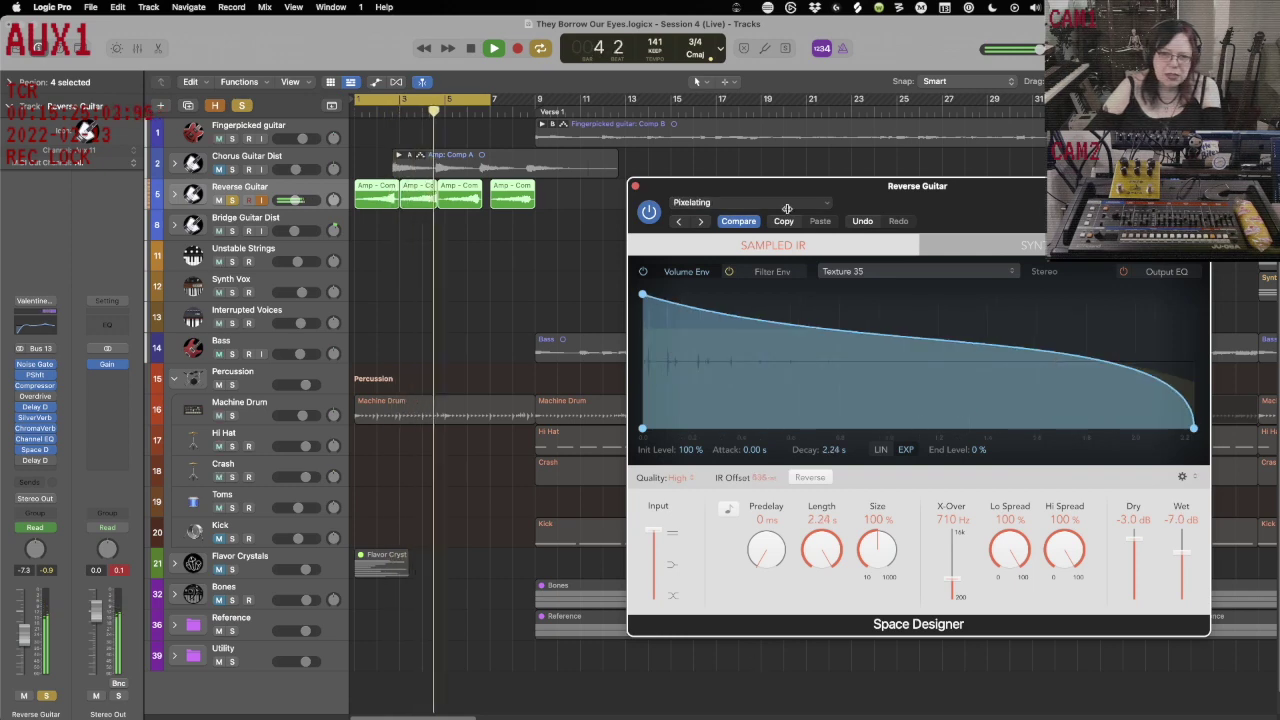
Load Space Designer's Rolling Mutation preset from the Textures warped effects and close the plug-in window.
{"action": "left_click", "coordinate": [826, 203]}
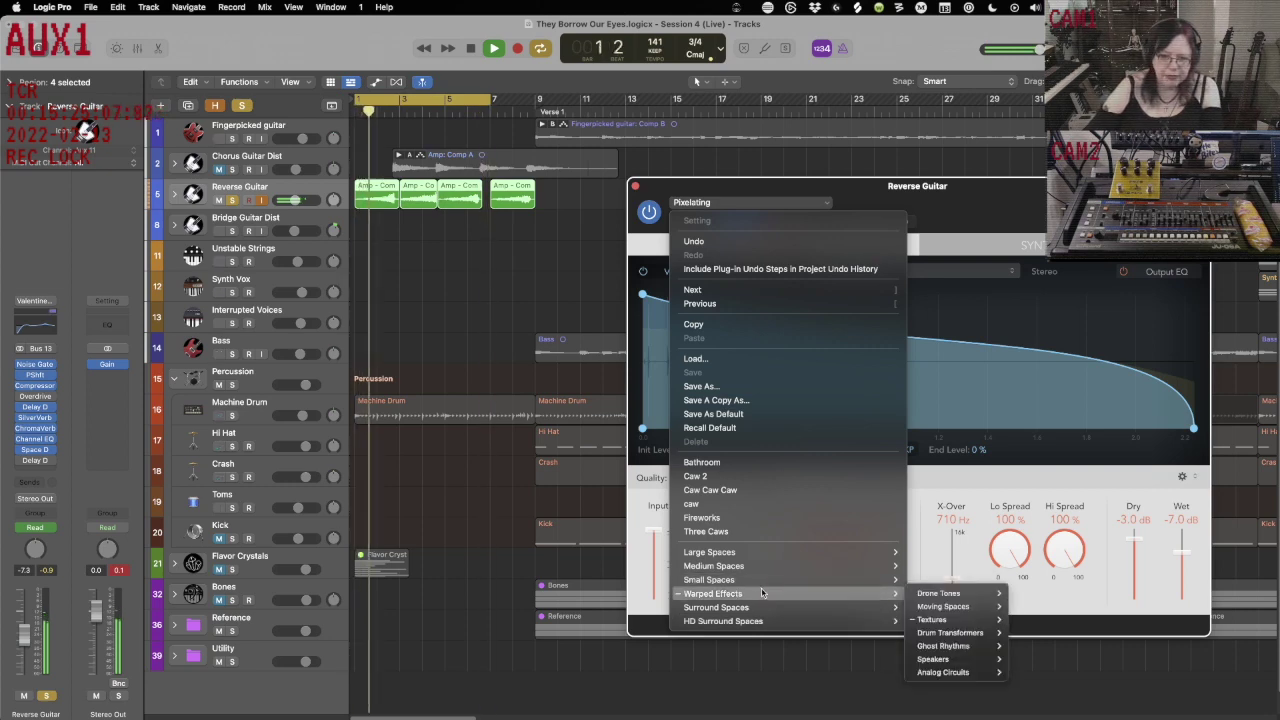
{"action": "mouse_move", "coordinate": [935, 620]}
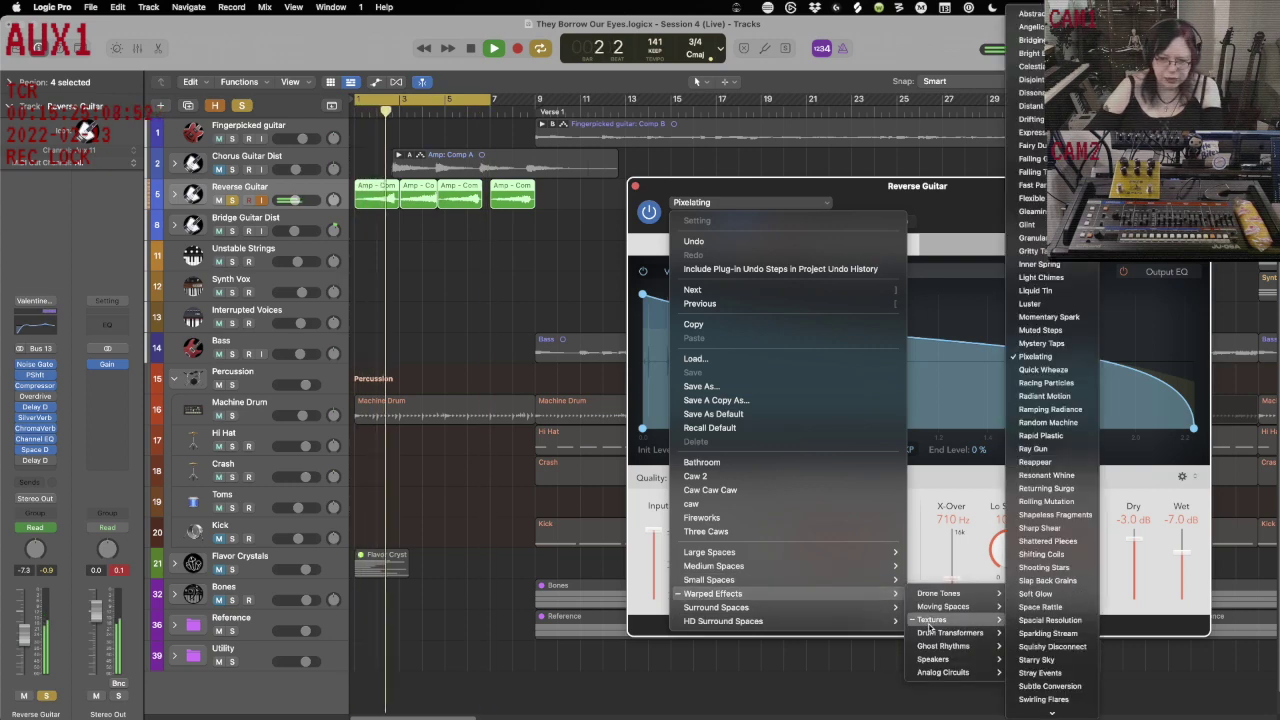
{"action": "left_click", "coordinate": [1058, 508]}
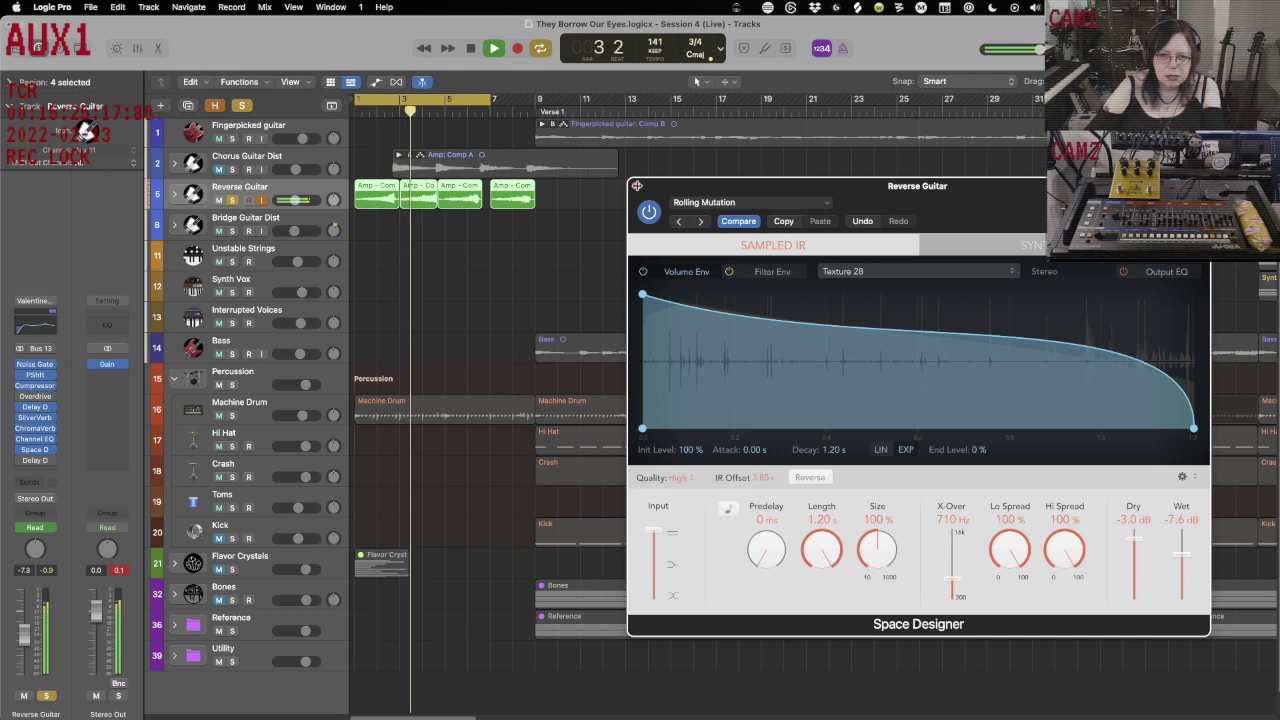
{"action": "left_click", "coordinate": [636, 185]}
Turn off Reverse Guitar's solo and the cycle range, and play the full mix from the beginning into Verse 1.
{"action": "key", "text": "space"}
{"action": "key", "text": "Return"}
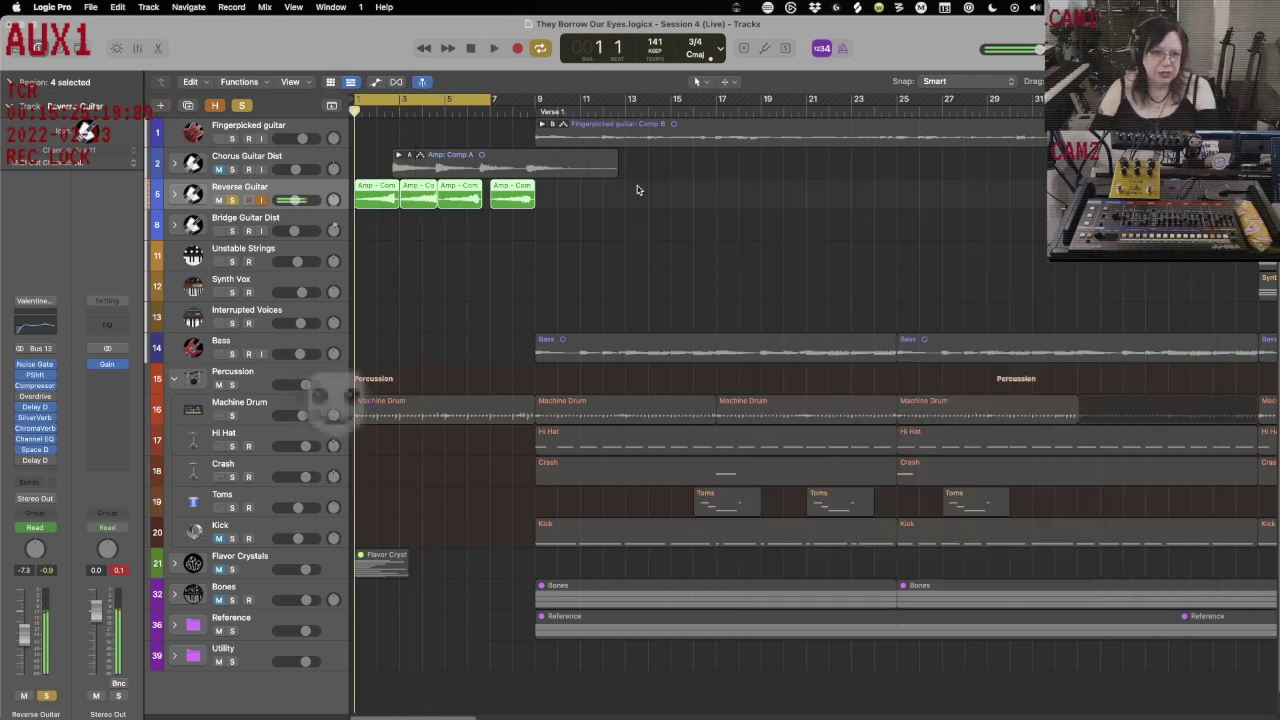
{"action": "key", "text": "space"}
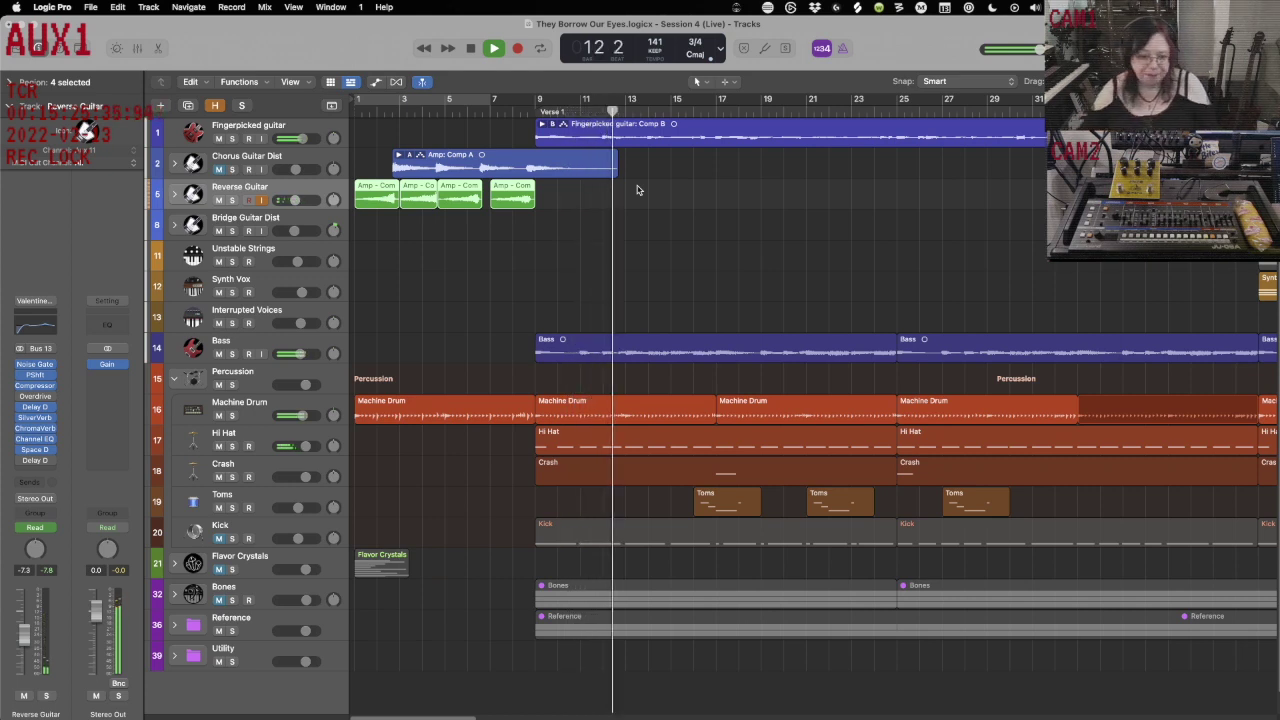
{"action": "key", "text": "space"}
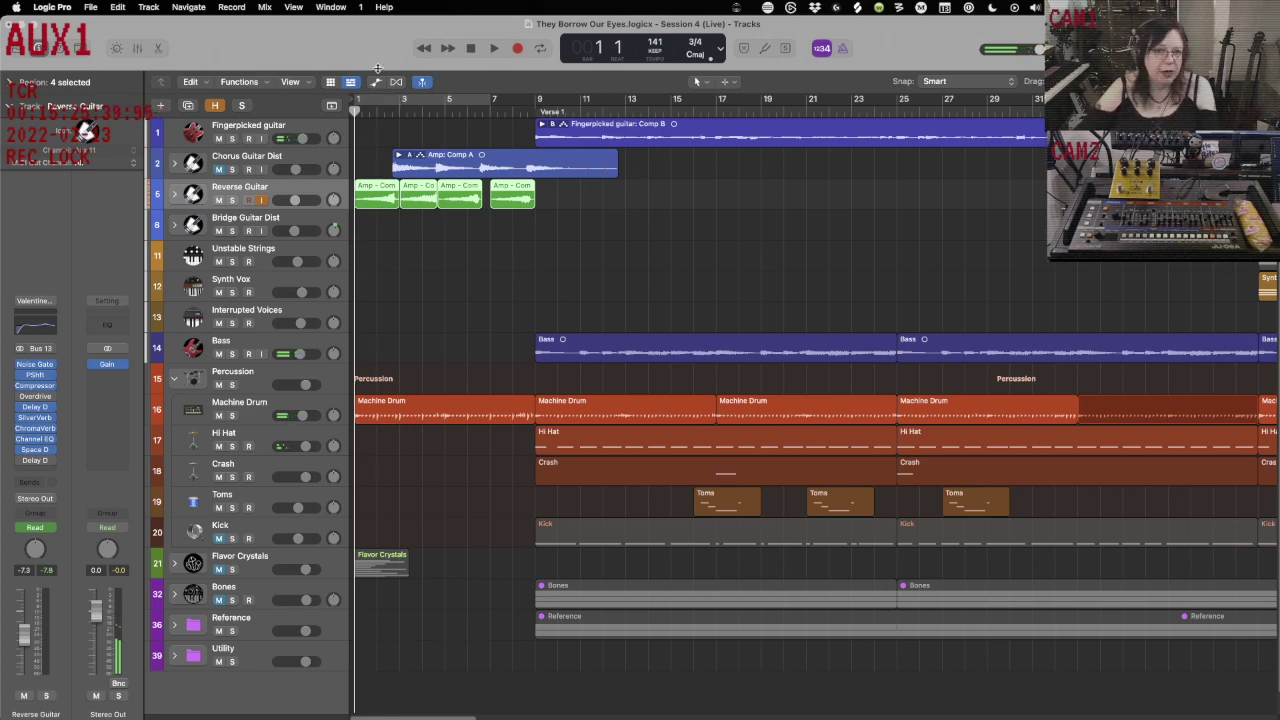
Open the Drummer editor and the sound Library for the Machine Drum track.
{"action": "left_click", "coordinate": [262, 409]}
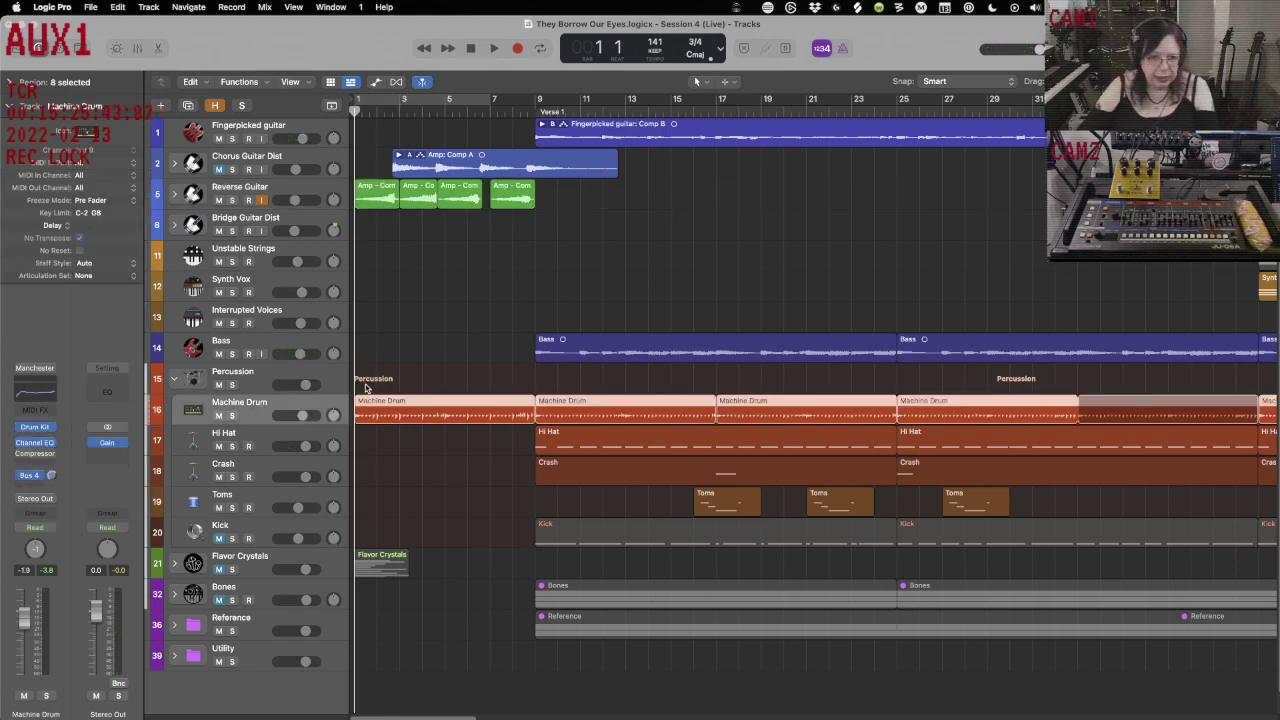
{"action": "key", "text": "e"}
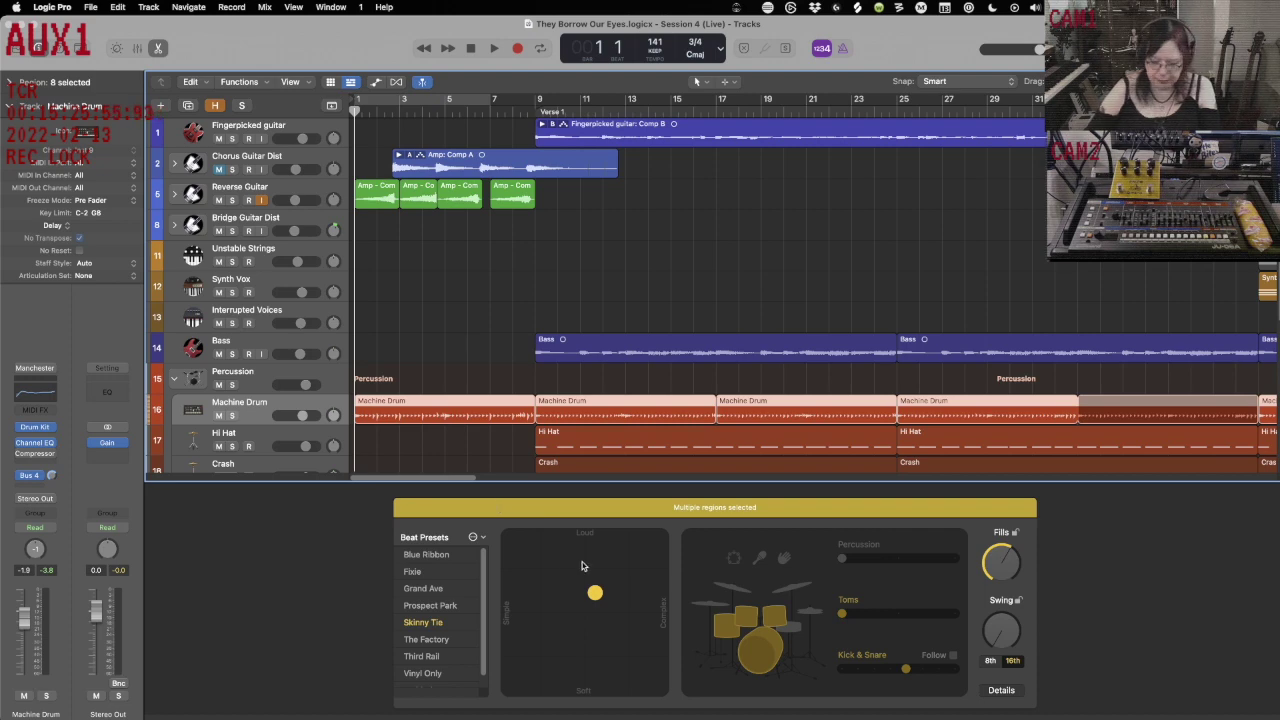
{"action": "key", "text": "y"}
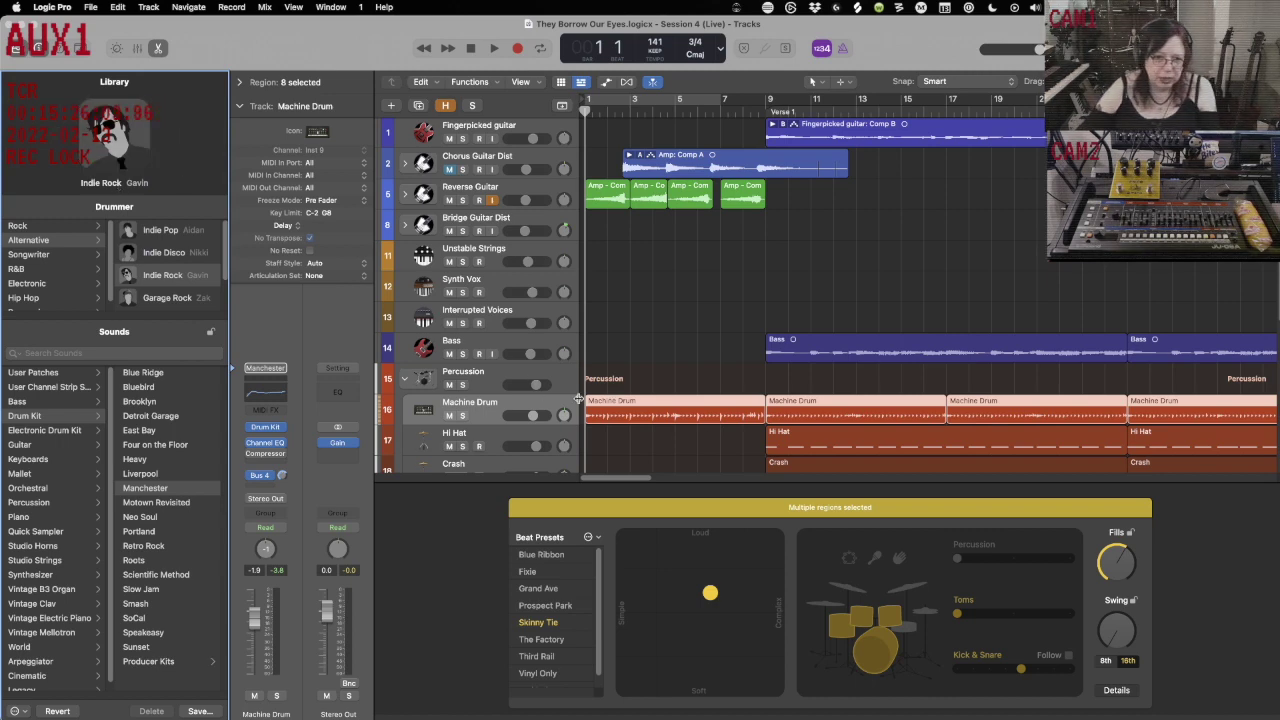
{"action": "scroll", "coordinate": [579, 400], "scroll_direction": "down", "scroll_amount": 5}
{"action": "key", "text": "e"}
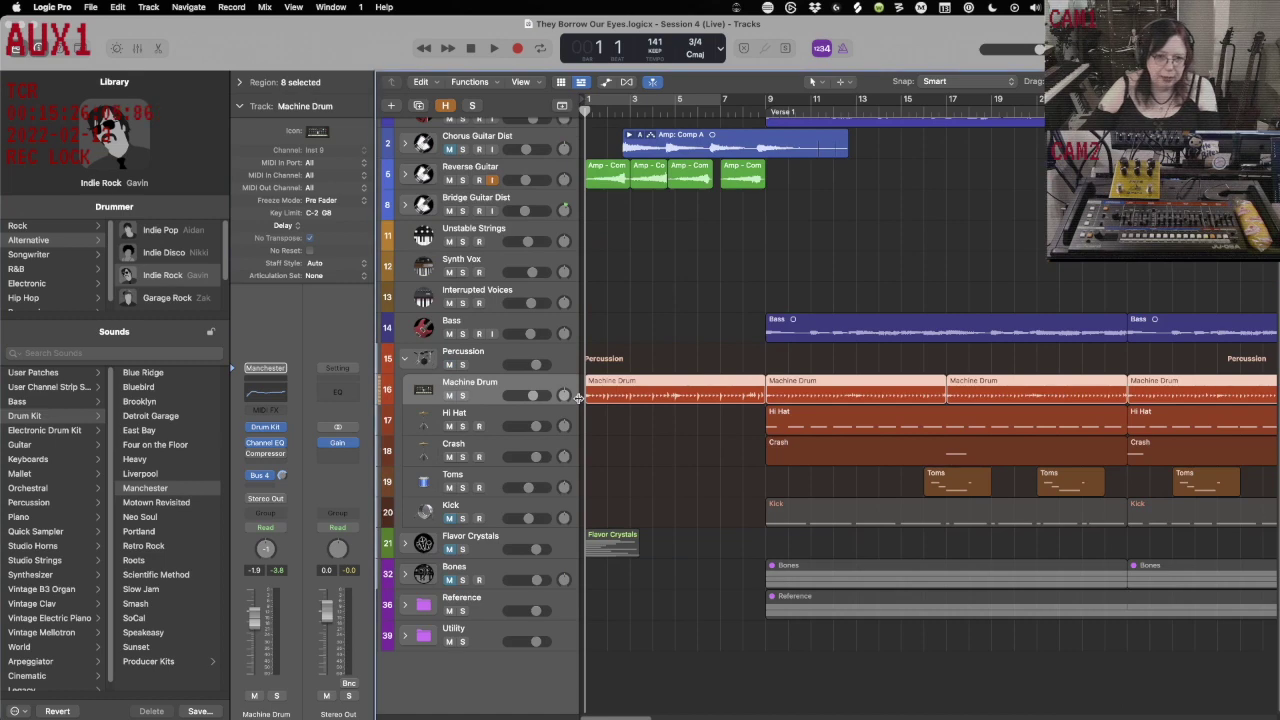
{"action": "key", "text": "e"}
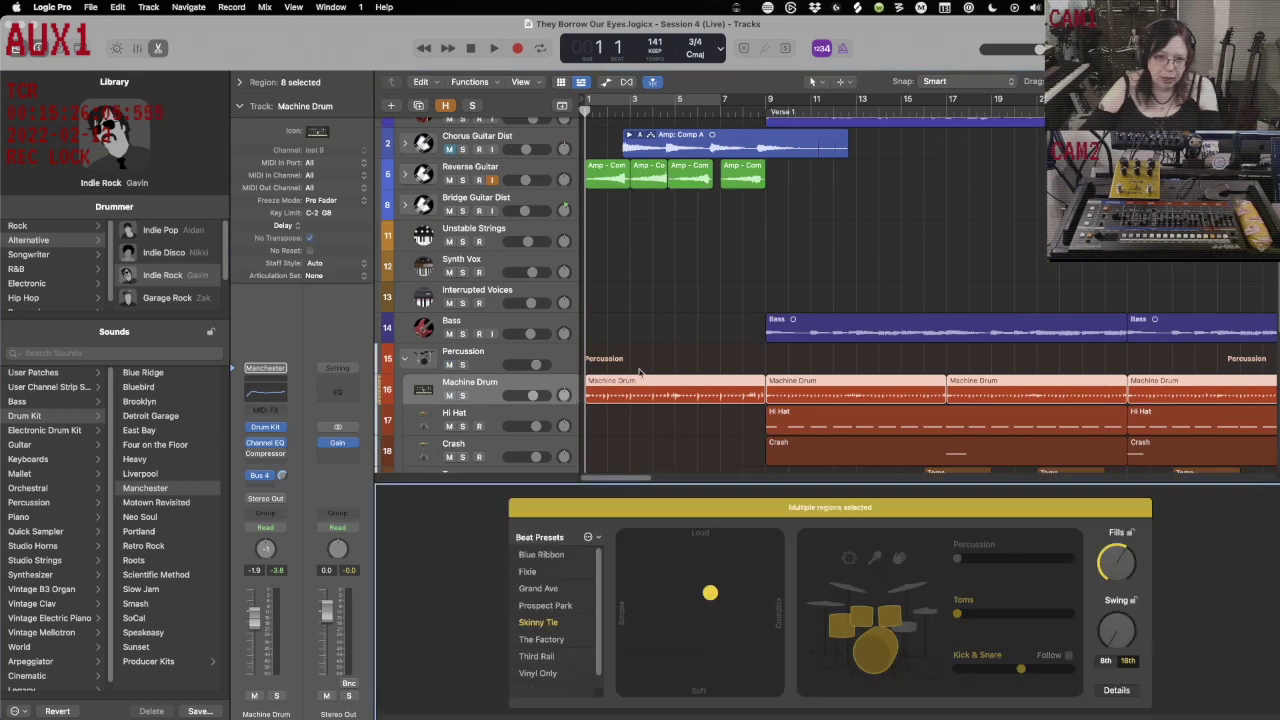
Compare the Drummer settings of the Machine Drum regions from bar 1 to bar 41, and close the Library and editor.
{"action": "left_click", "coordinate": [690, 386]}
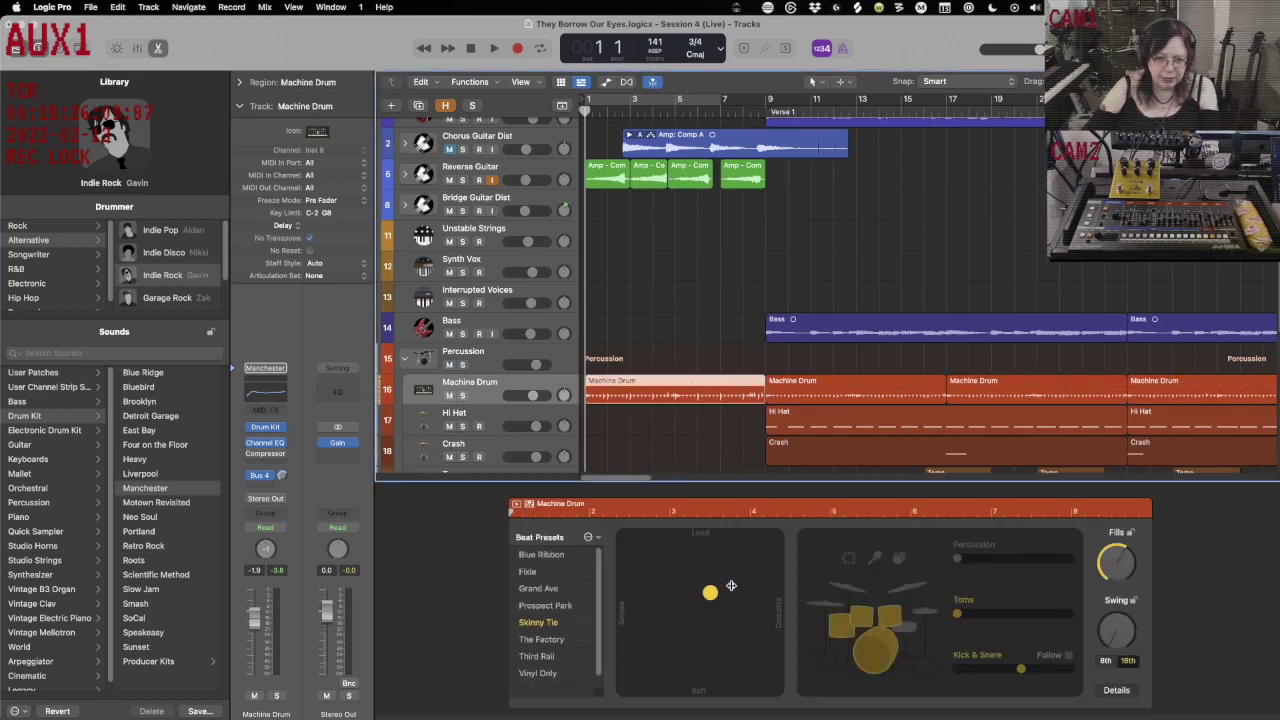
{"action": "left_click", "coordinate": [866, 396]}
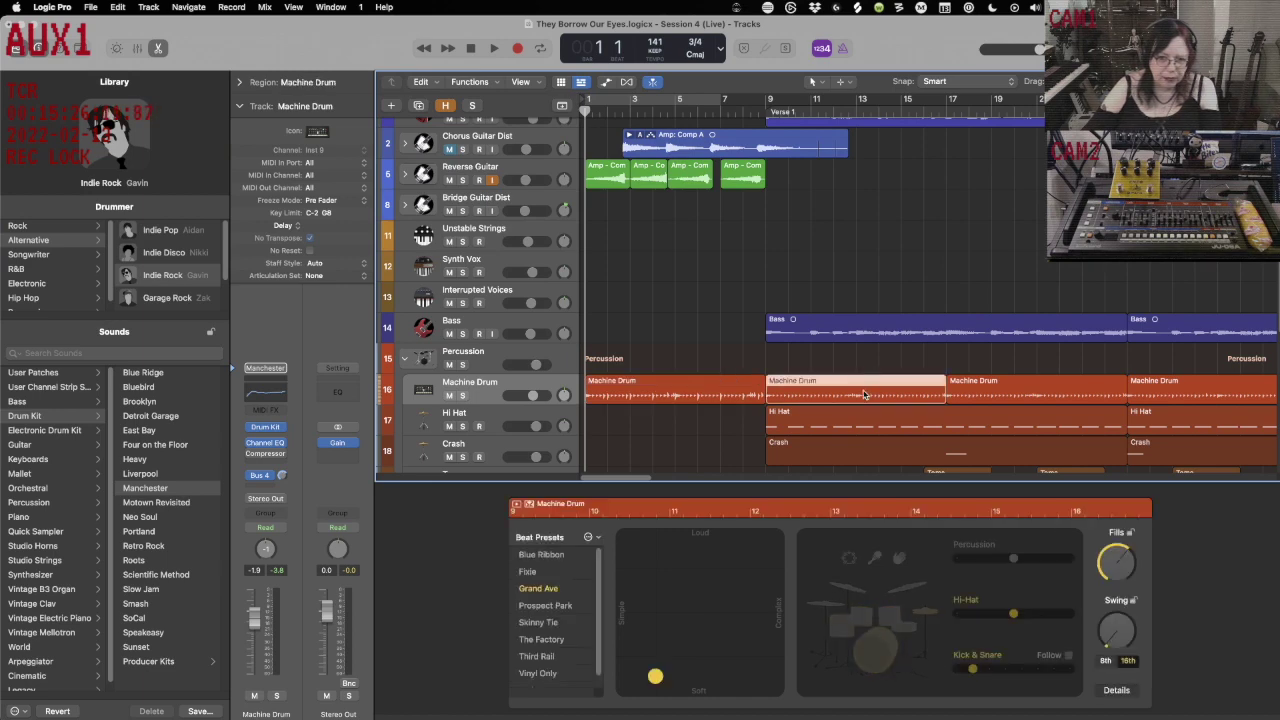
{"action": "left_click", "coordinate": [996, 383]}
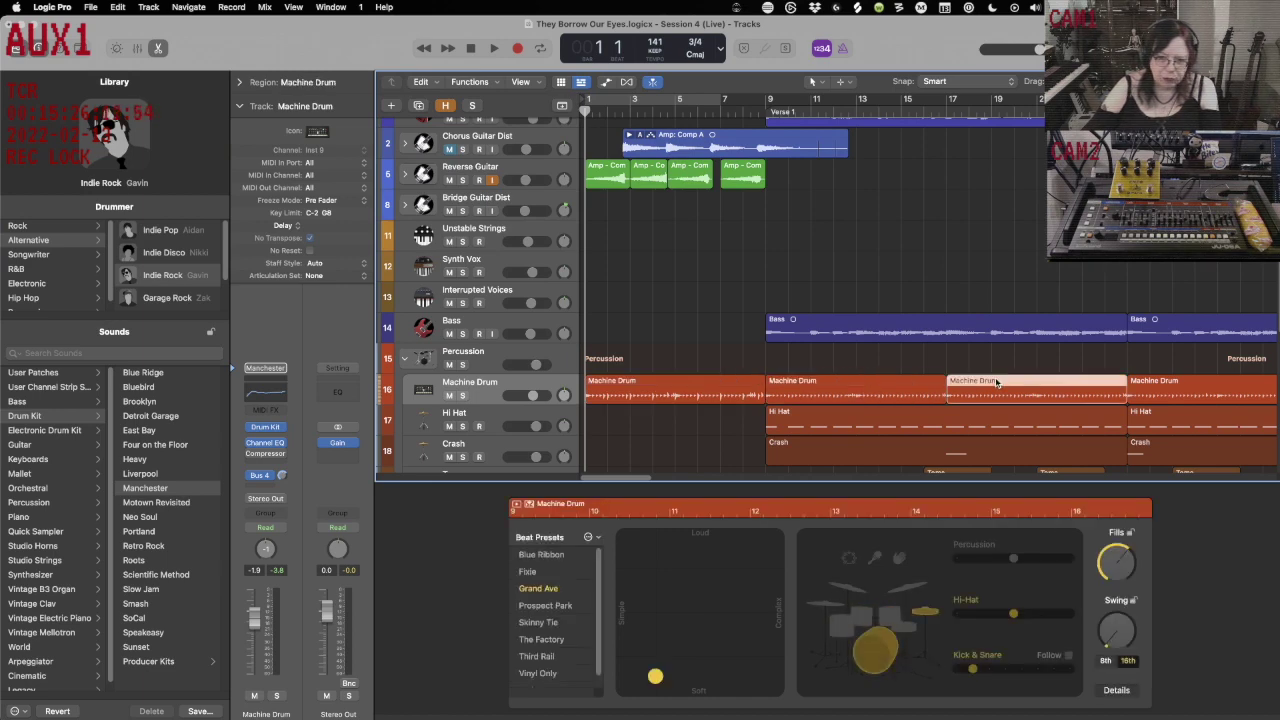
{"action": "left_click", "coordinate": [1184, 398]}
{"action": "scroll", "coordinate": [930, 390], "scroll_direction": "right", "scroll_amount": 8}
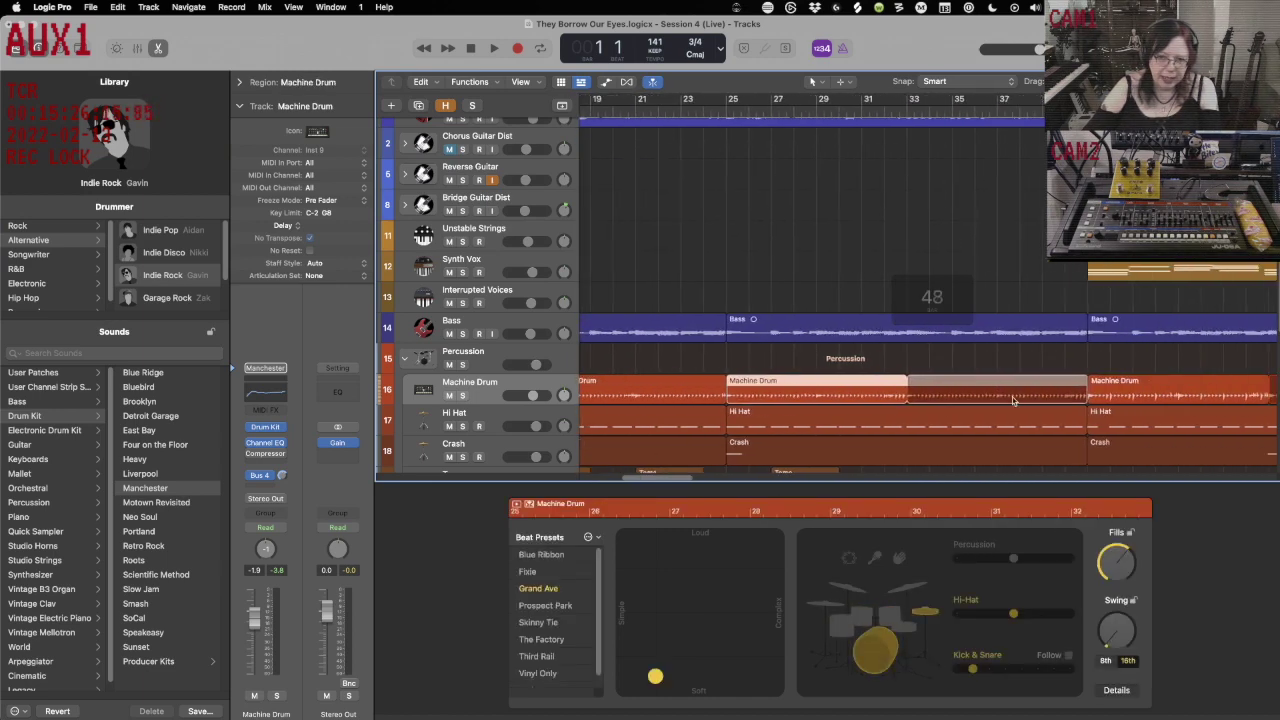
{"action": "left_click", "coordinate": [1157, 383]}
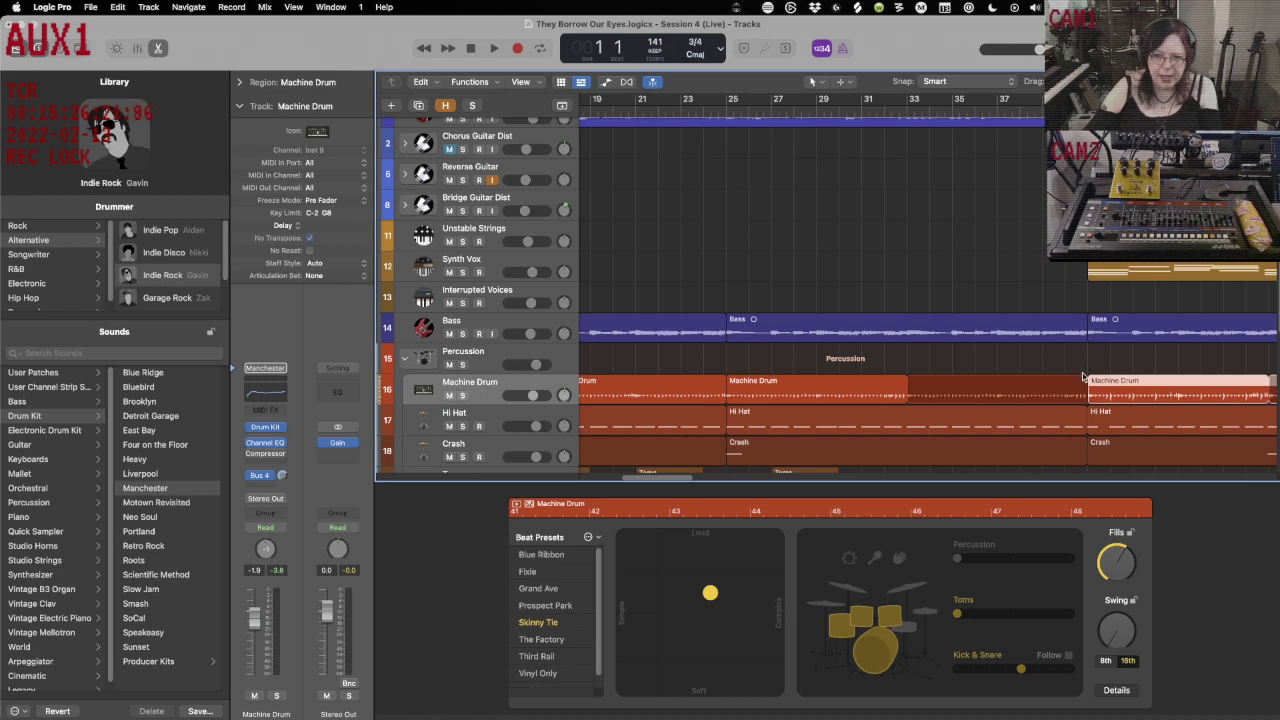
{"action": "scroll", "coordinate": [1075, 332], "scroll_direction": "left", "scroll_amount": 8}
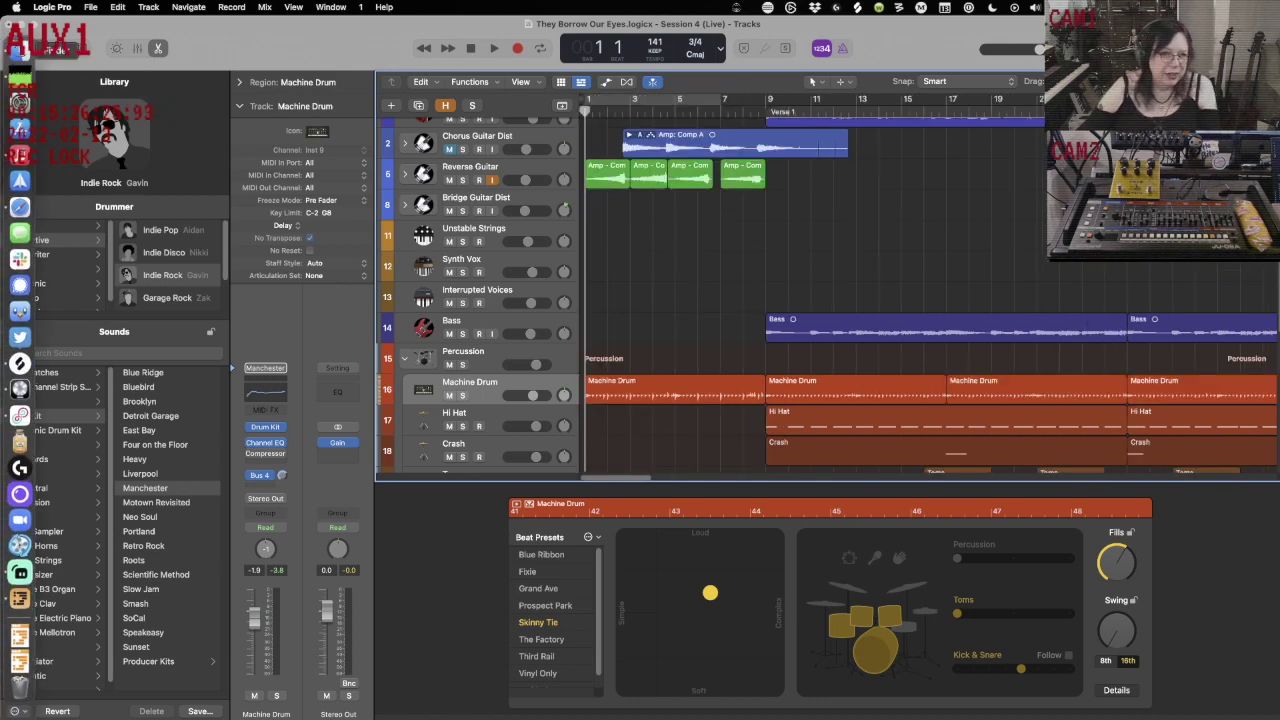
{"action": "key", "text": "y"}
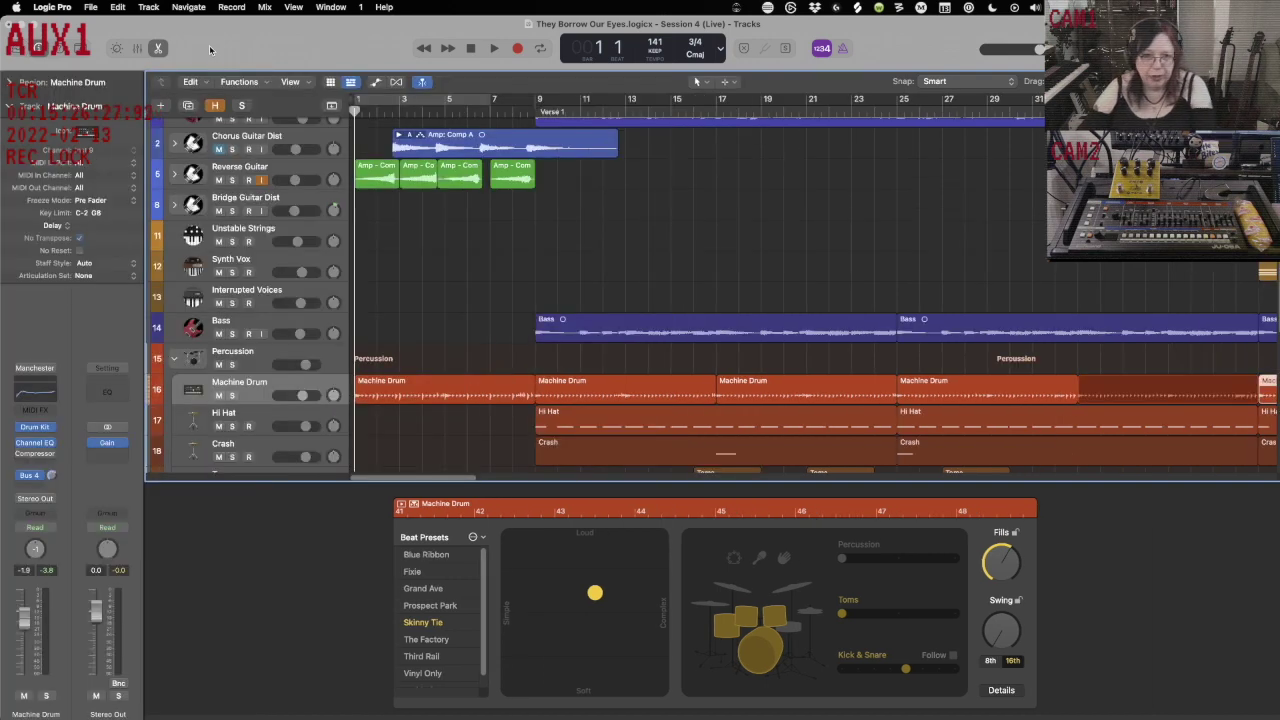
{"action": "key", "text": "e"}
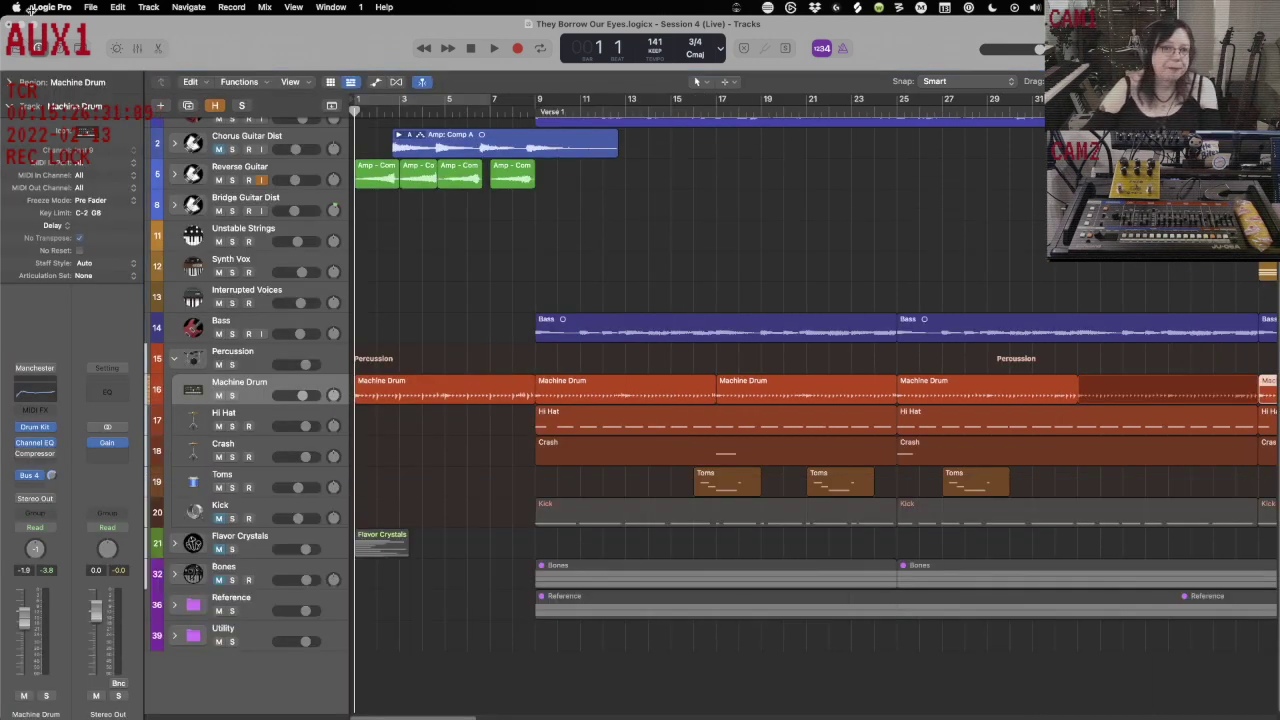
Briefly play the opening of the full mix from bar 1 and stop.
{"action": "left_click", "coordinate": [251, 81]}
{"action": "left_click", "coordinate": [254, 44]}
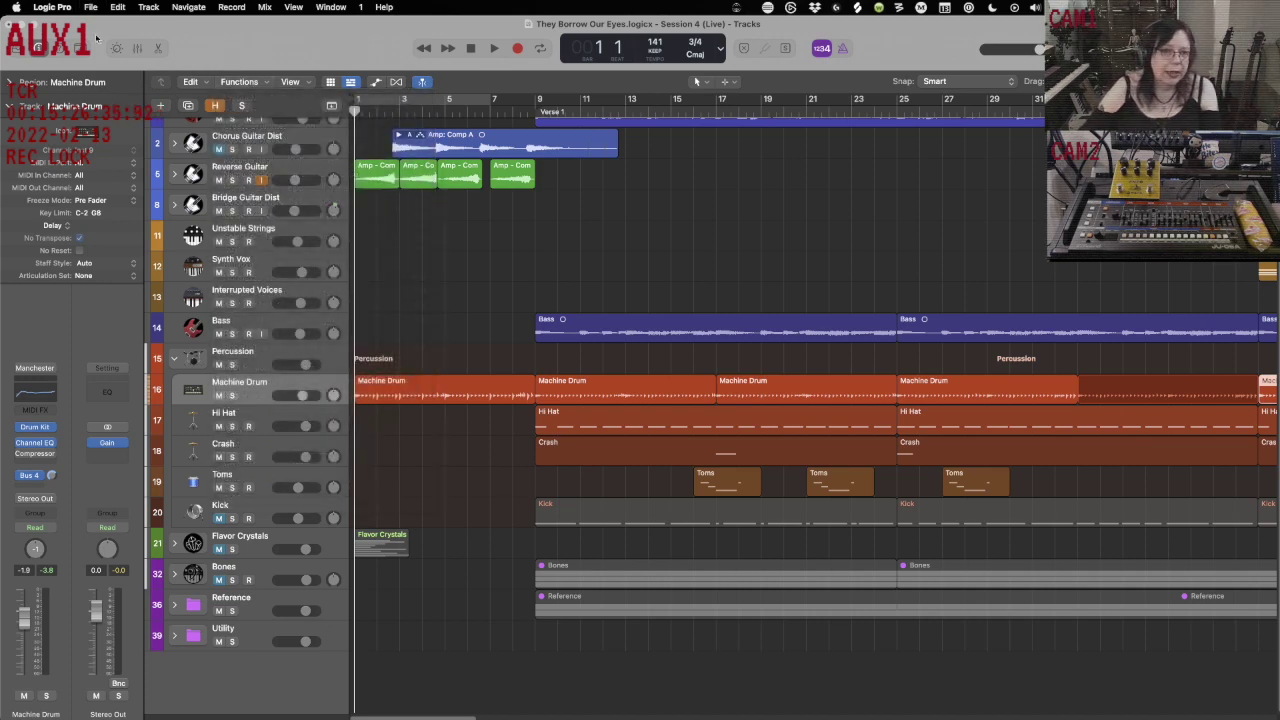
{"action": "key", "text": "space"}
{"action": "key", "text": "space"}
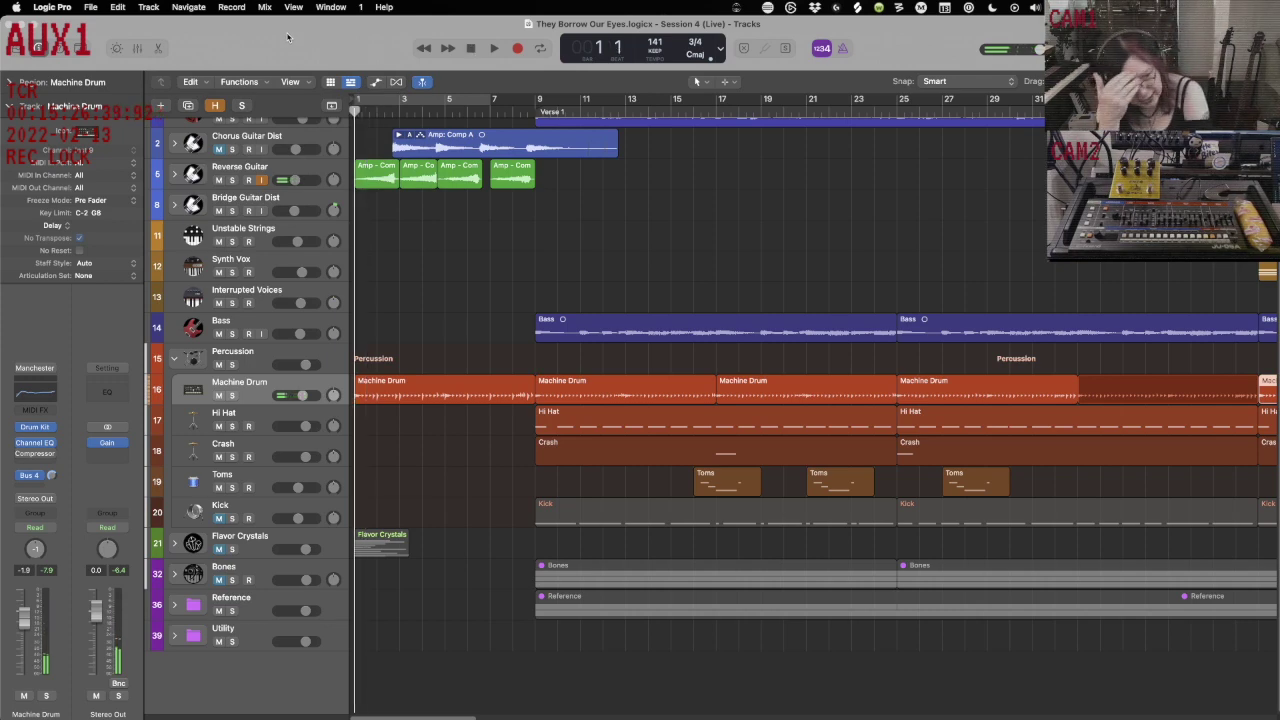
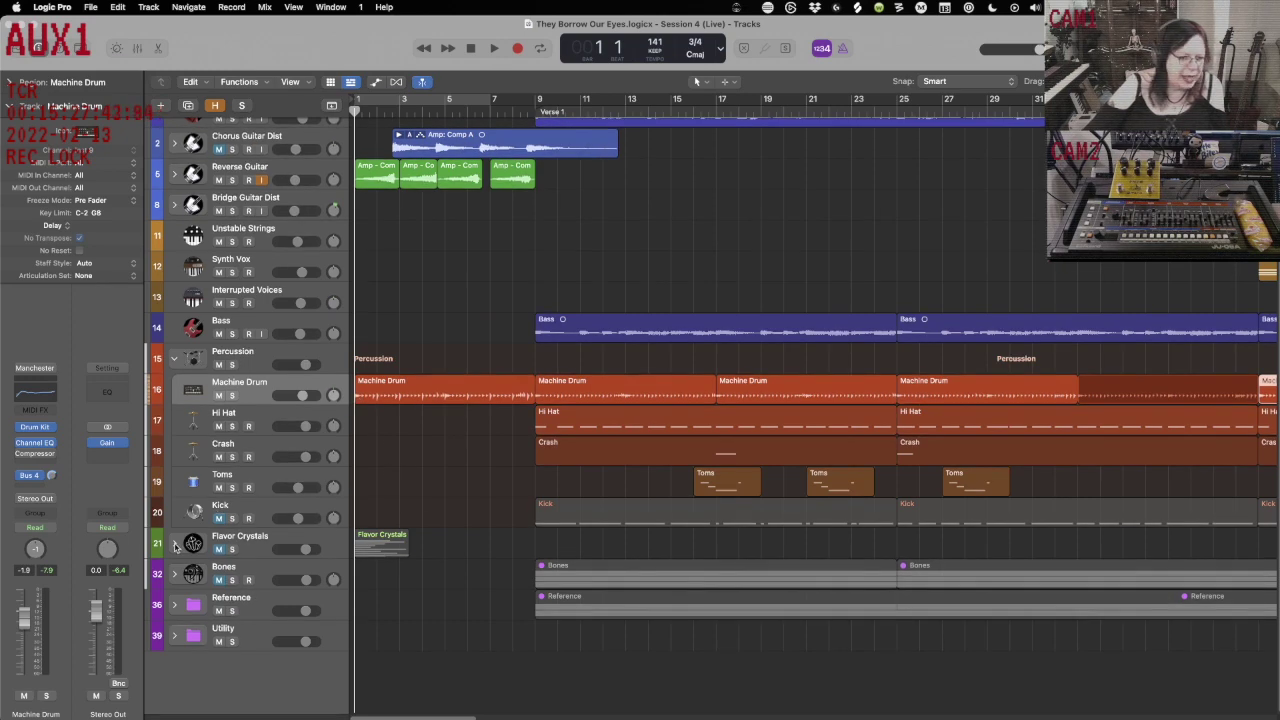
Expand the Flavor Crystals track stack to show its horse sound tracks.
{"action": "left_click", "coordinate": [256, 510]}
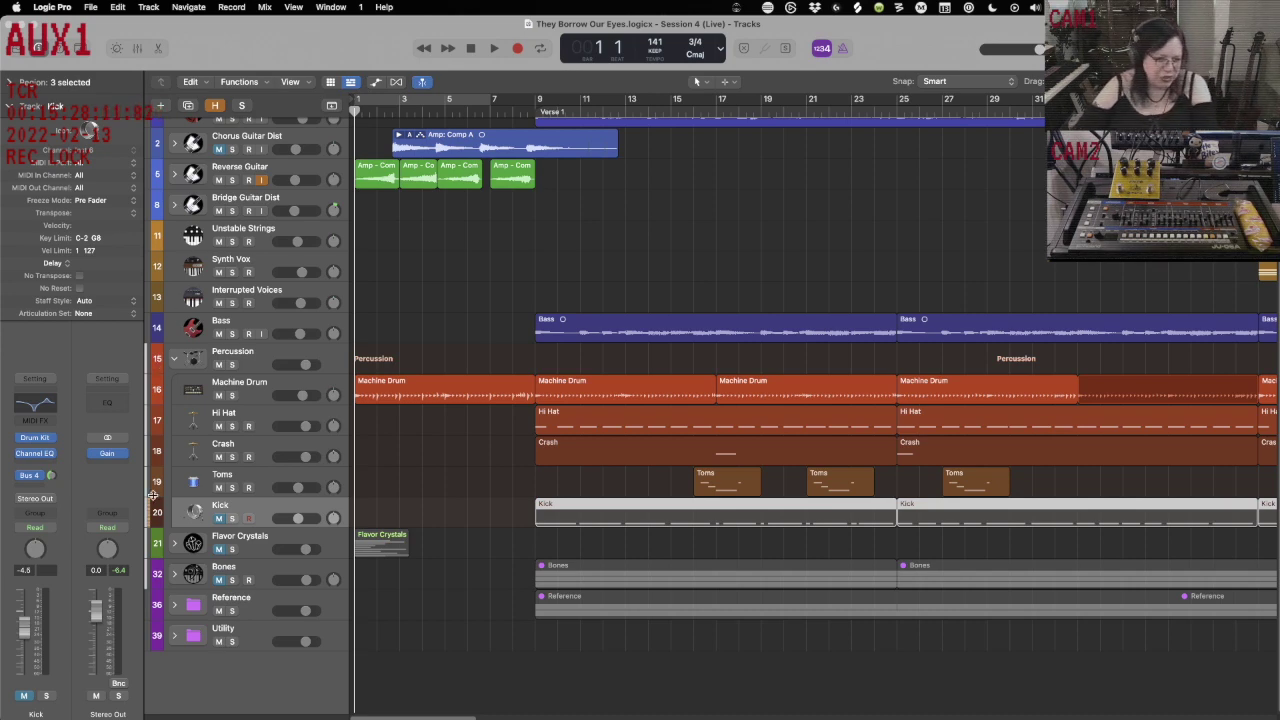
{"action": "left_click", "coordinate": [174, 545]}
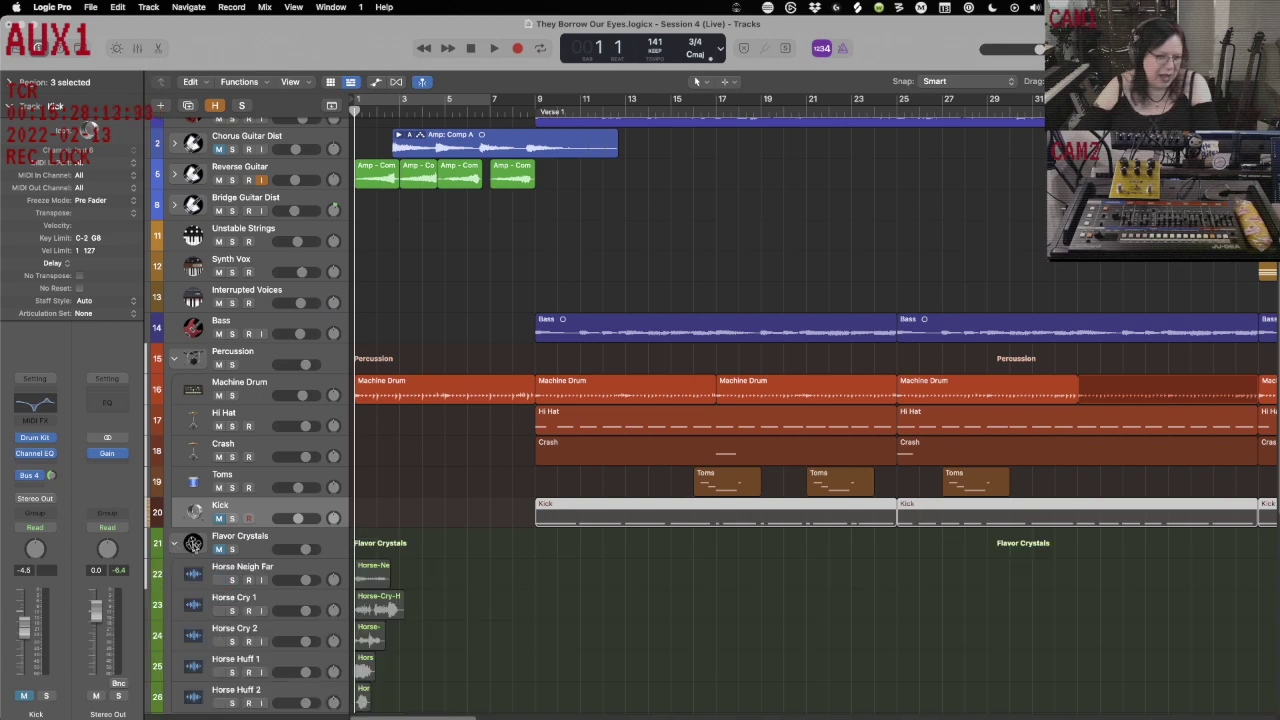
{"action": "scroll", "coordinate": [313, 508], "scroll_direction": "down", "scroll_amount": 3}
{"action": "scroll", "coordinate": [313, 508], "scroll_direction": "down", "scroll_amount": 8}
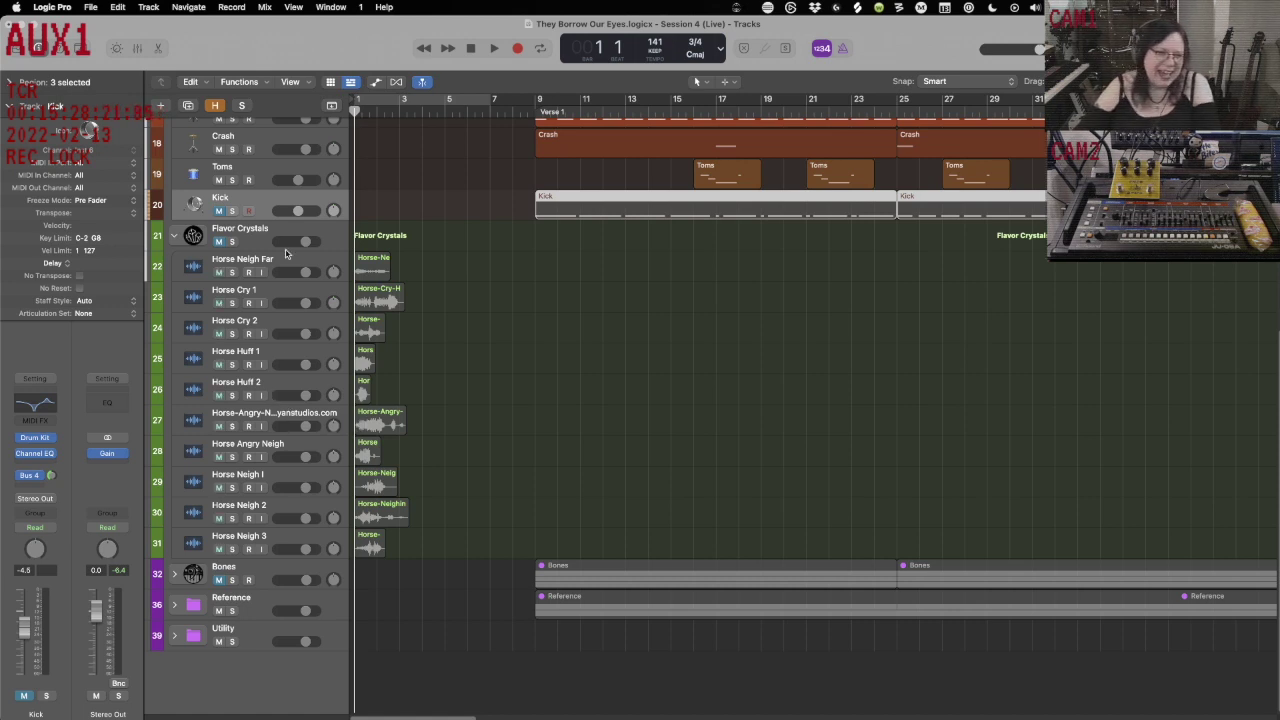
Unmute the Flavor Crystals stack and mute each horse track inside it, from Horse Neigh Far to Horse Neigh 3.
{"action": "left_click", "coordinate": [287, 233]}
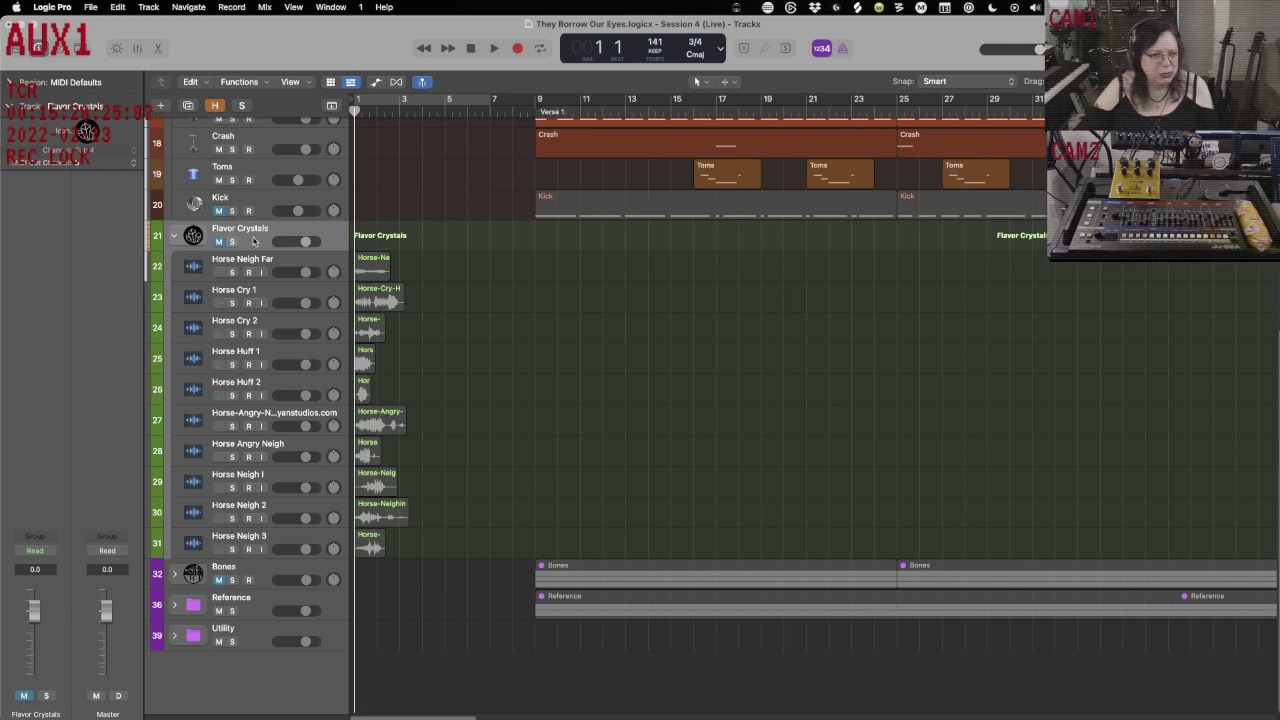
{"action": "left_click", "coordinate": [219, 250]}
{"action": "left_click_drag", "start_coordinate": [219, 272], "coordinate": [211, 550]}
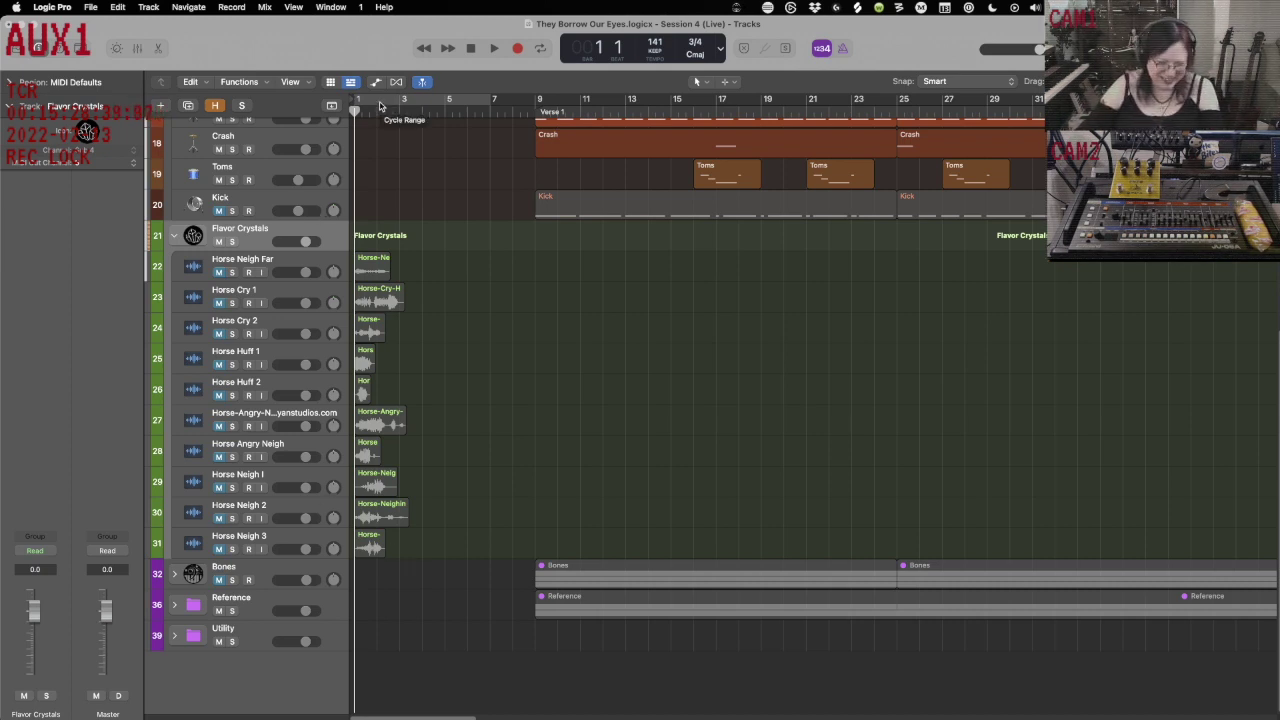
Solo Horse Neigh Far, enable the cycle range, and audition the track from the beginning.
{"action": "left_click", "coordinate": [231, 272]}
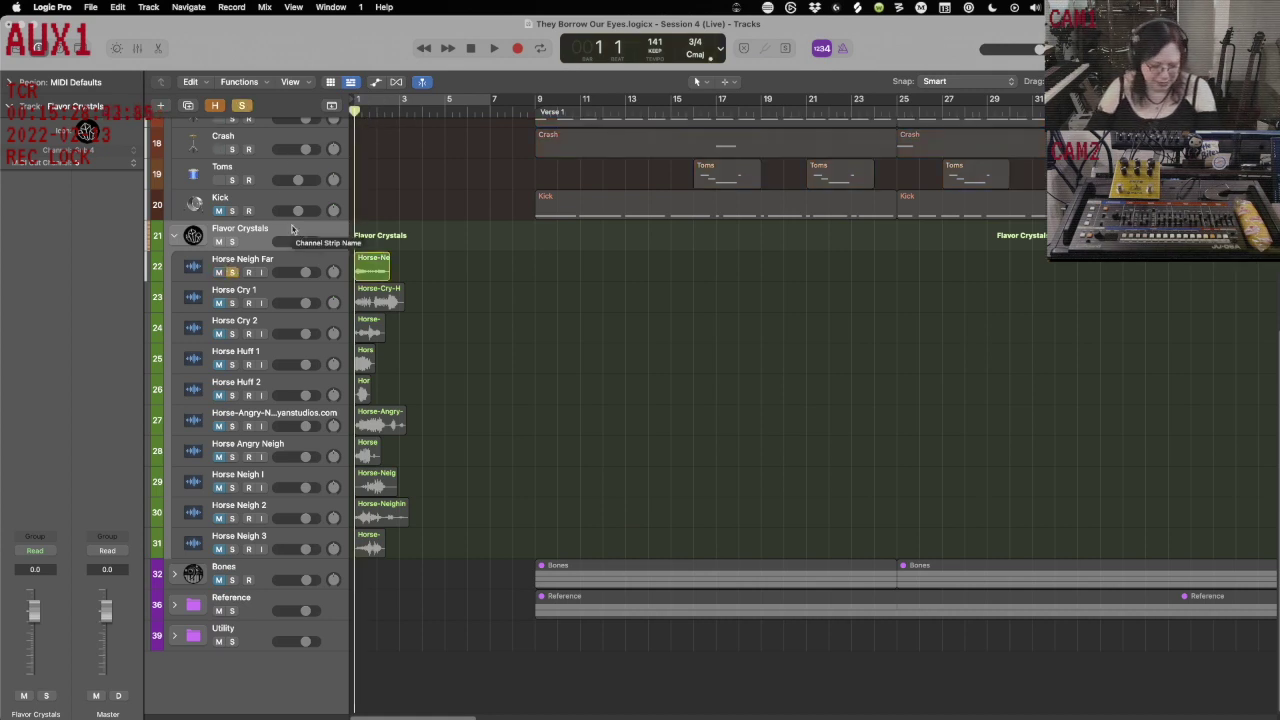
{"action": "key", "text": "c"}
{"action": "key", "text": "space"}
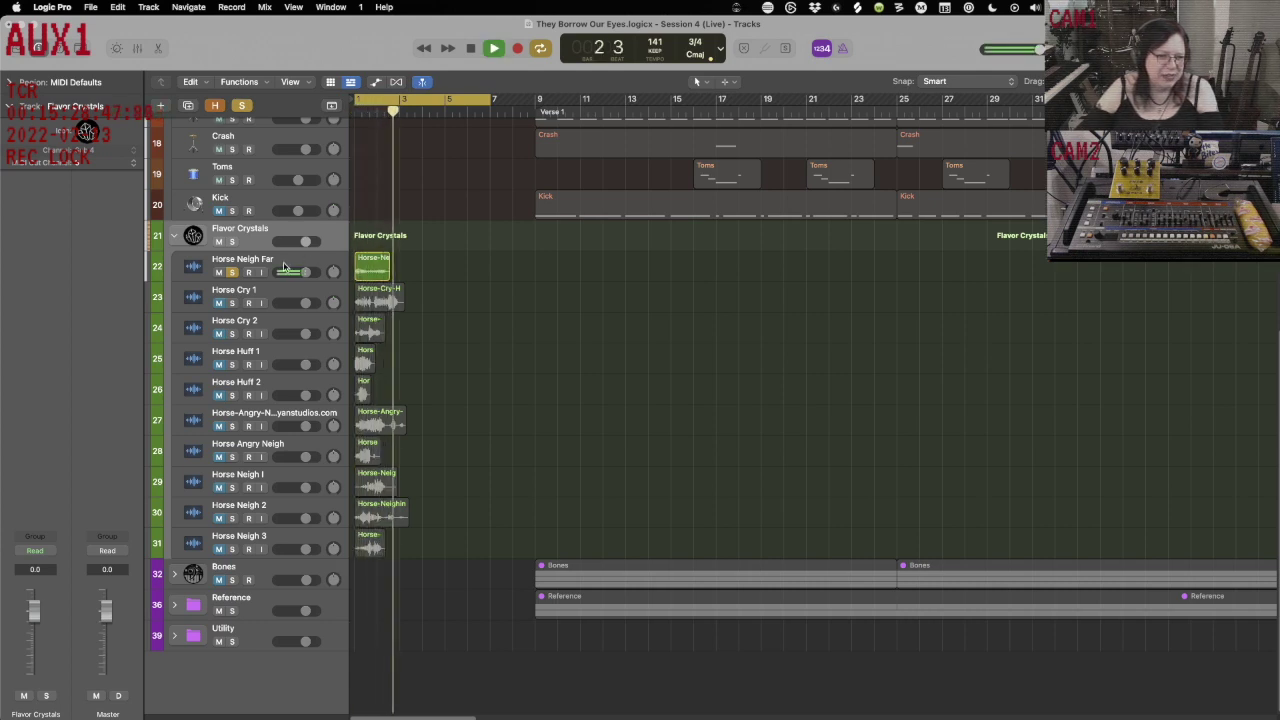
{"action": "key", "text": "space"}
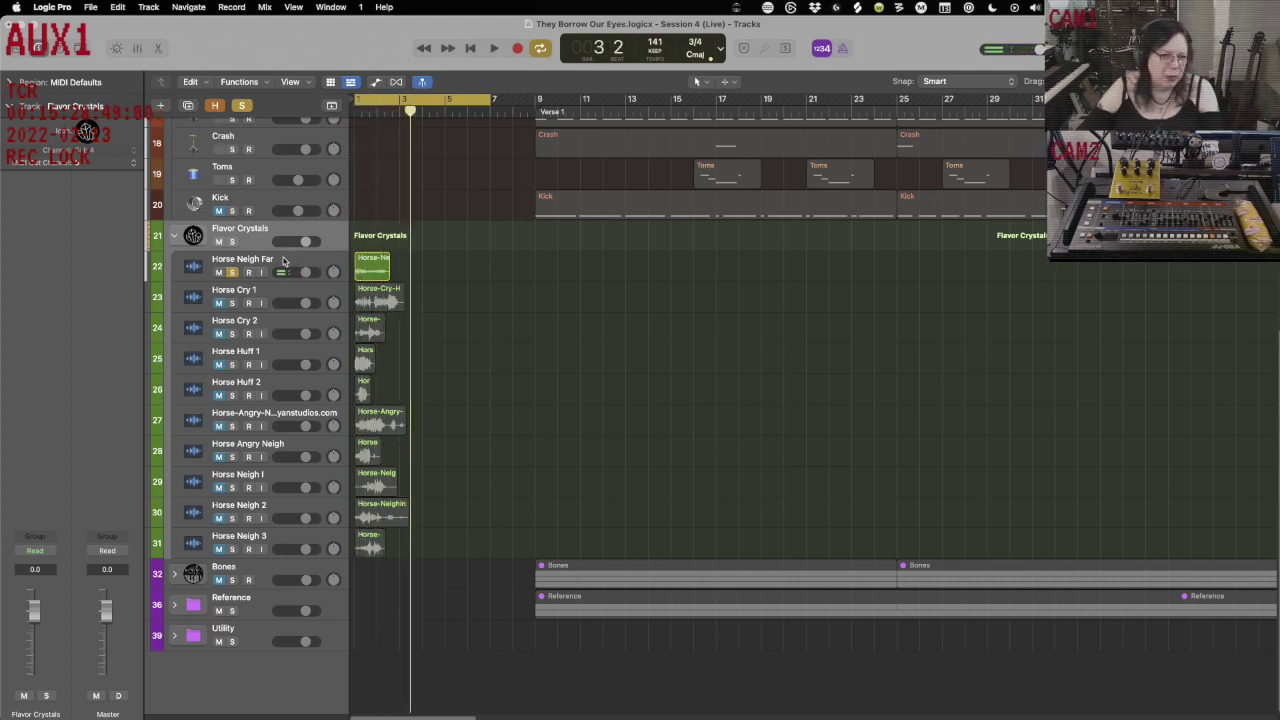
Select all the horse tracks from Horse Neigh Far through Horse Neigh 3.
{"action": "left_click", "coordinate": [283, 261]}
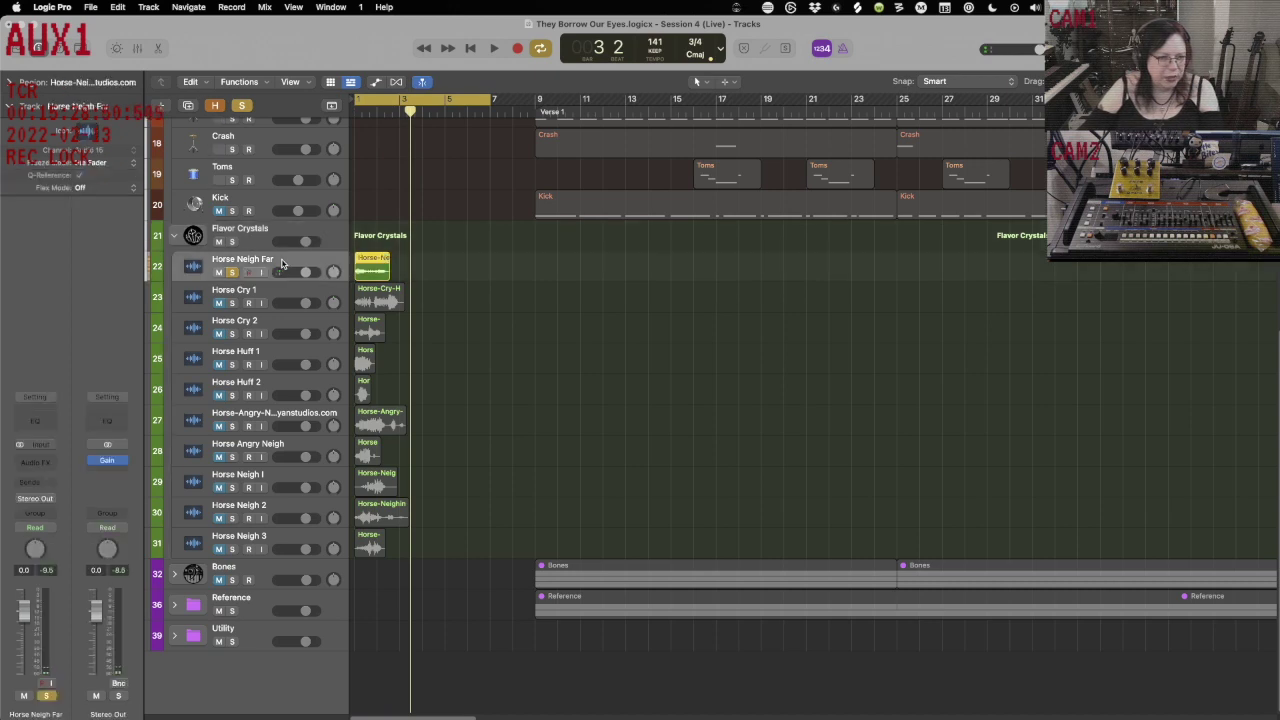
{"action": "left_click", "coordinate": [288, 536], "text": "shift"}
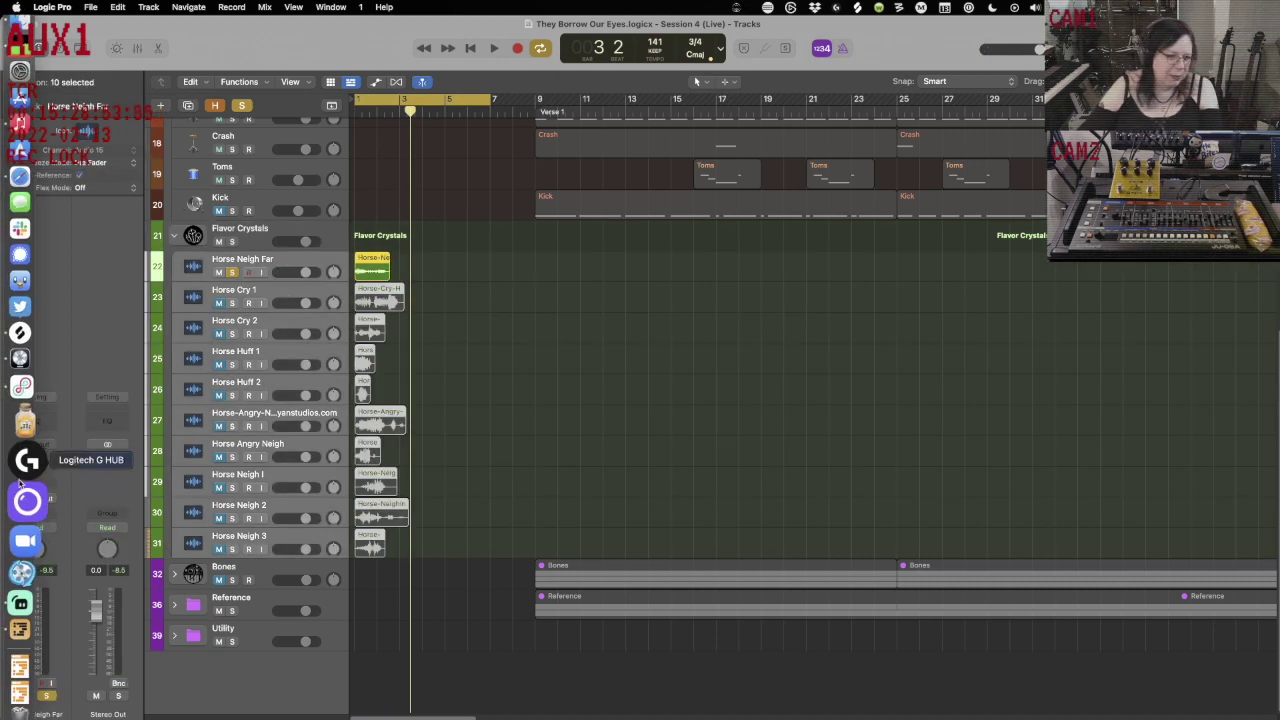
Add a send to Bus 7 on the ten selected horse tracks.
{"action": "left_click", "coordinate": [40, 483]}
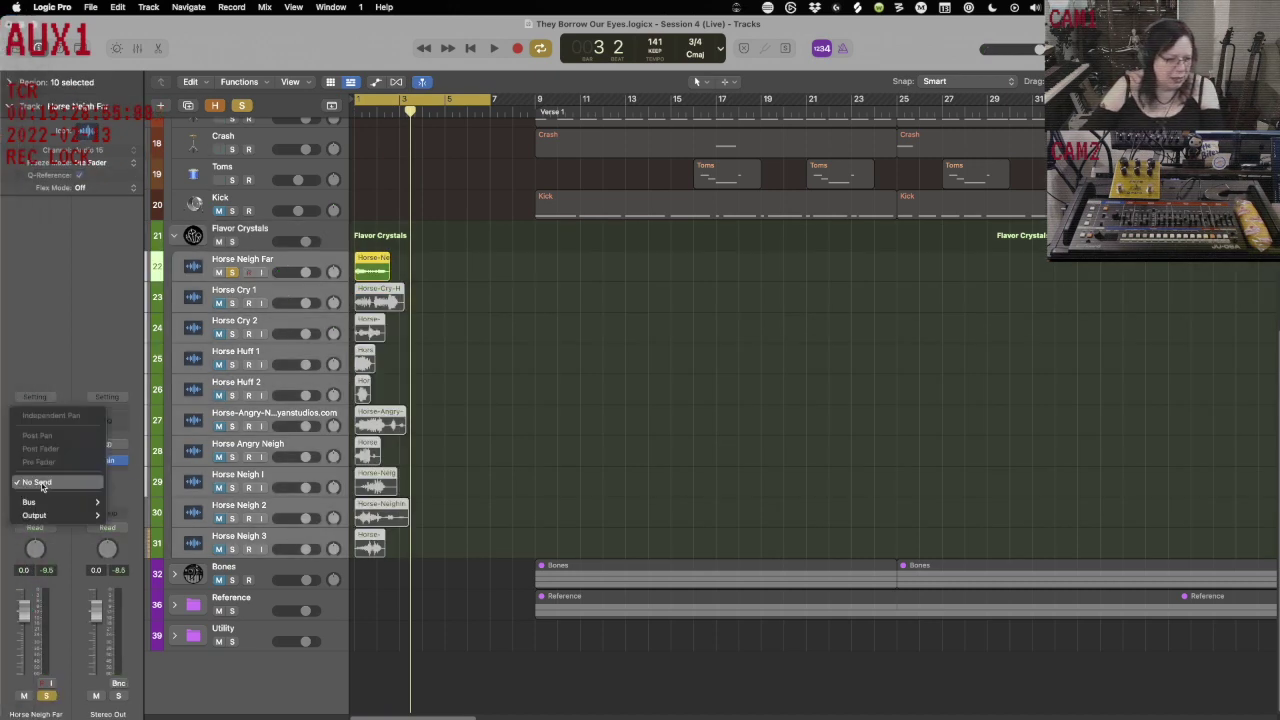
{"action": "mouse_move", "coordinate": [40, 502]}
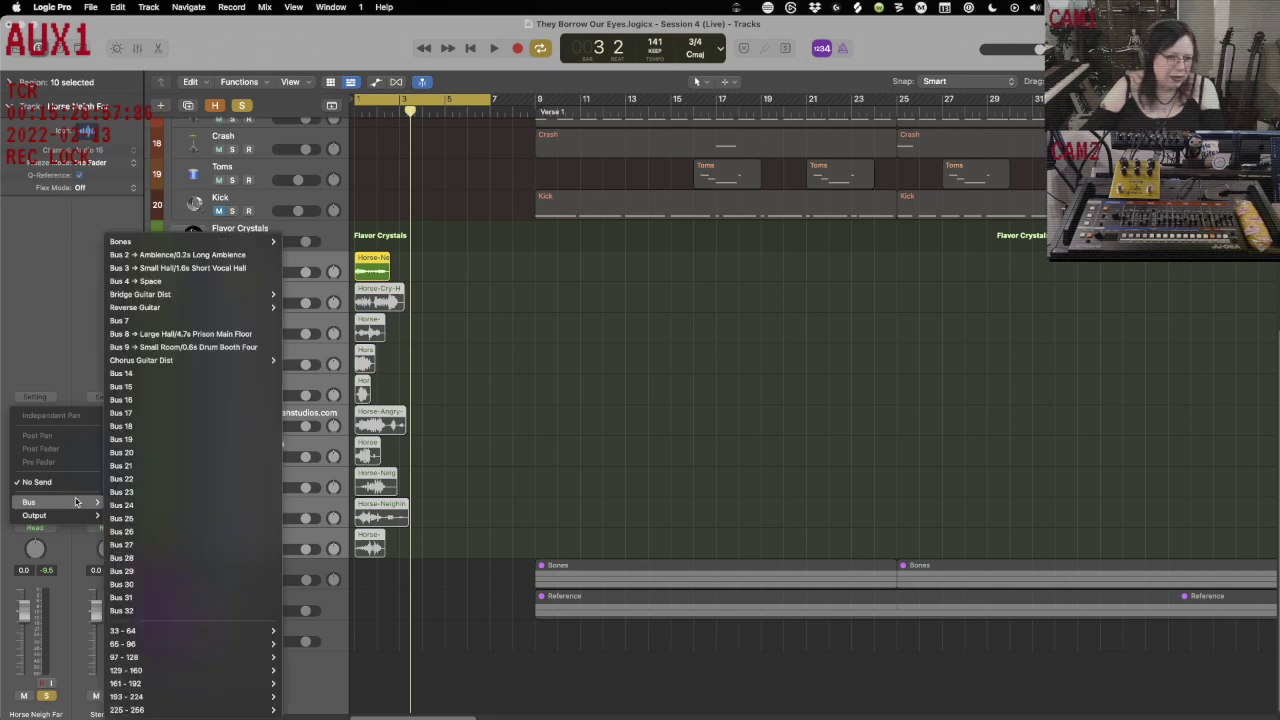
{"action": "left_click", "coordinate": [146, 320]}
Rename the new aux channel fed by Bus 7 as "Horse Space" in the mixer.
{"action": "key", "text": "x"}
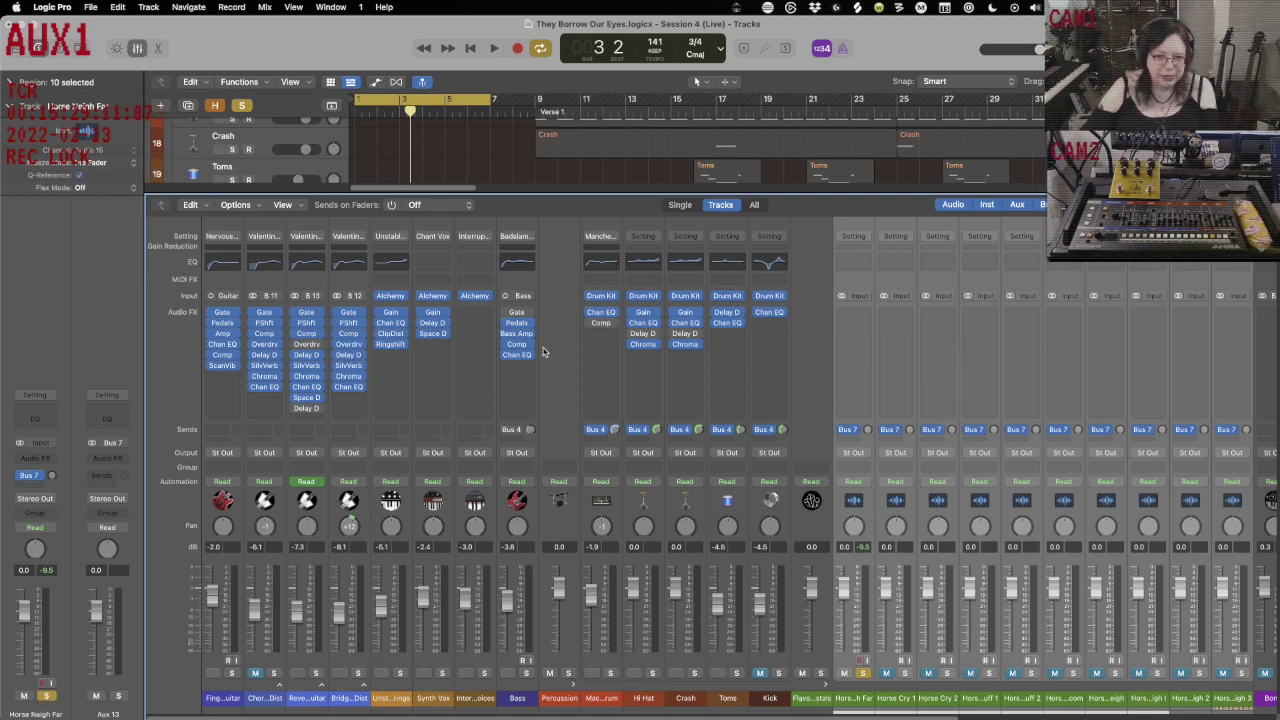
{"action": "scroll", "coordinate": [760, 420], "scroll_direction": "right", "scroll_amount": 10}
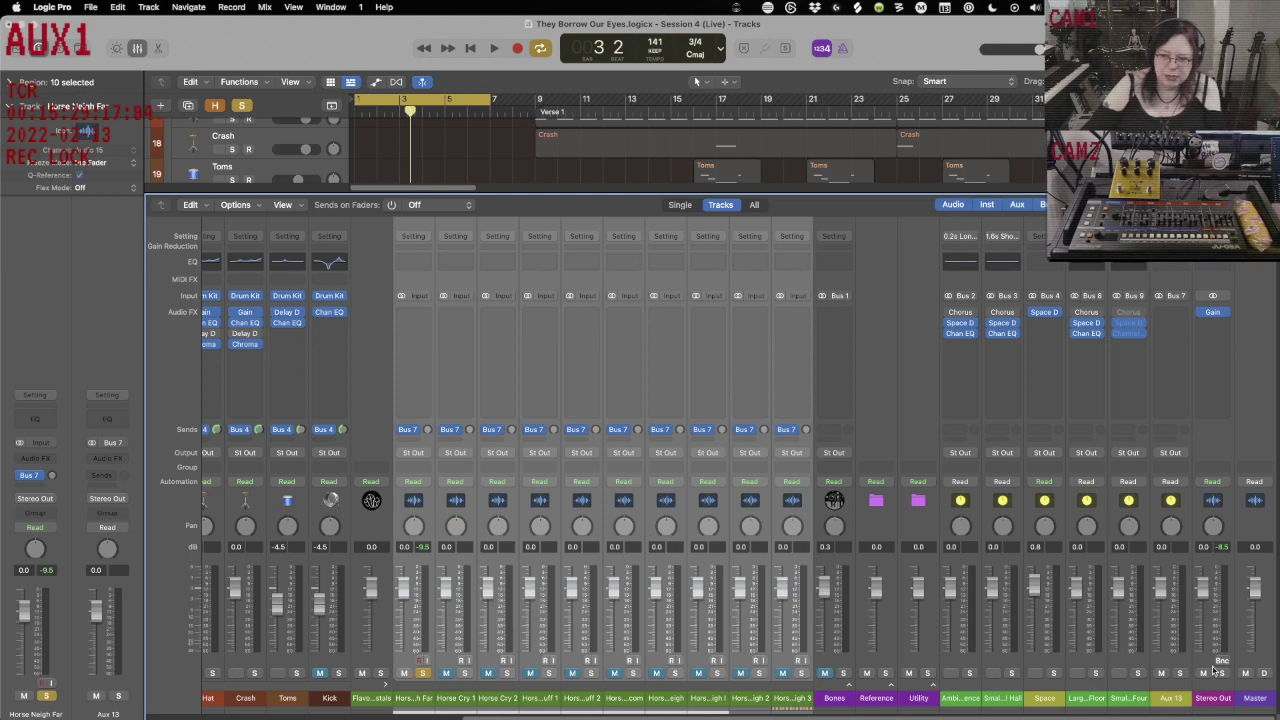
{"action": "left_click", "coordinate": [1172, 698]}
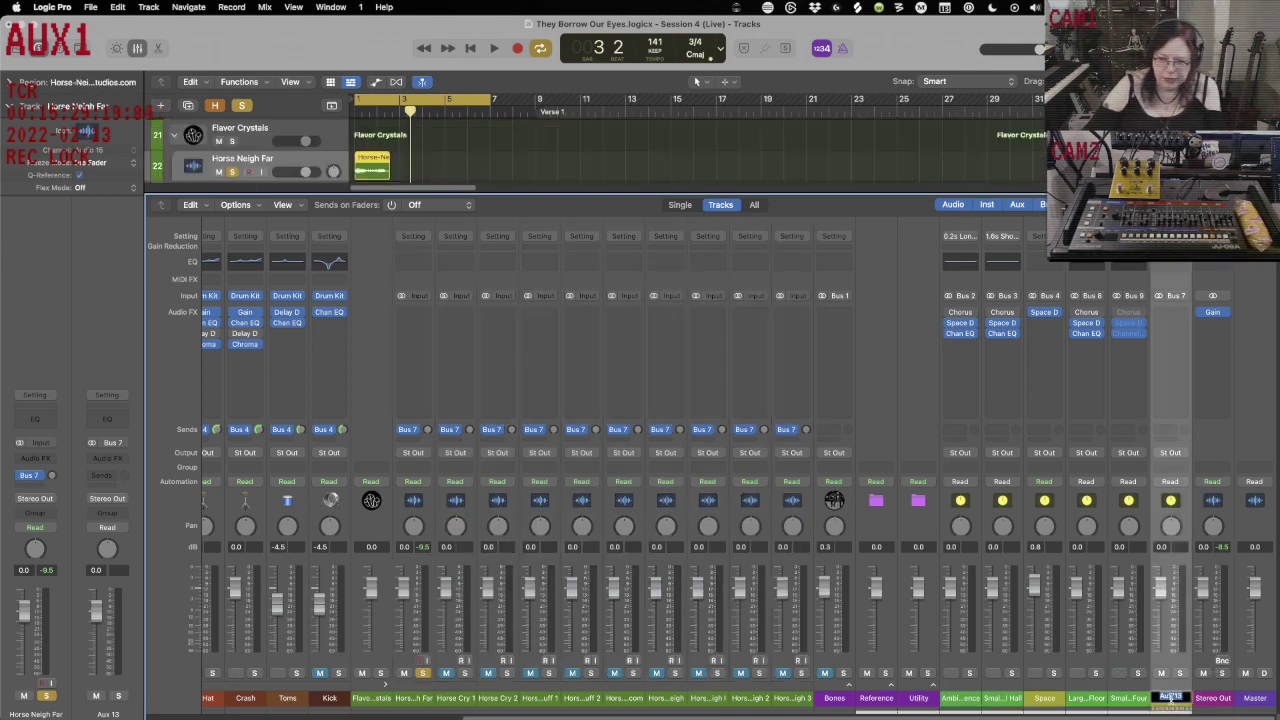
{"action": "type", "text": "Hors"}
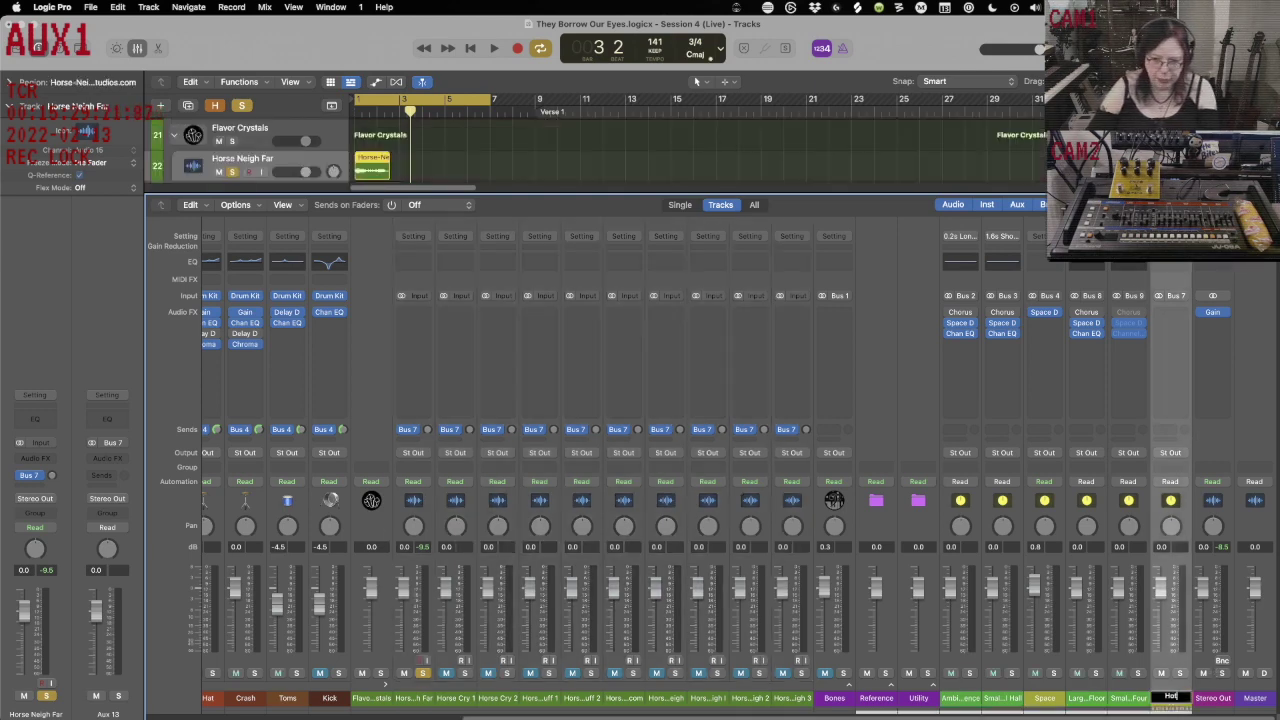
{"action": "type", "text": "e Space"}
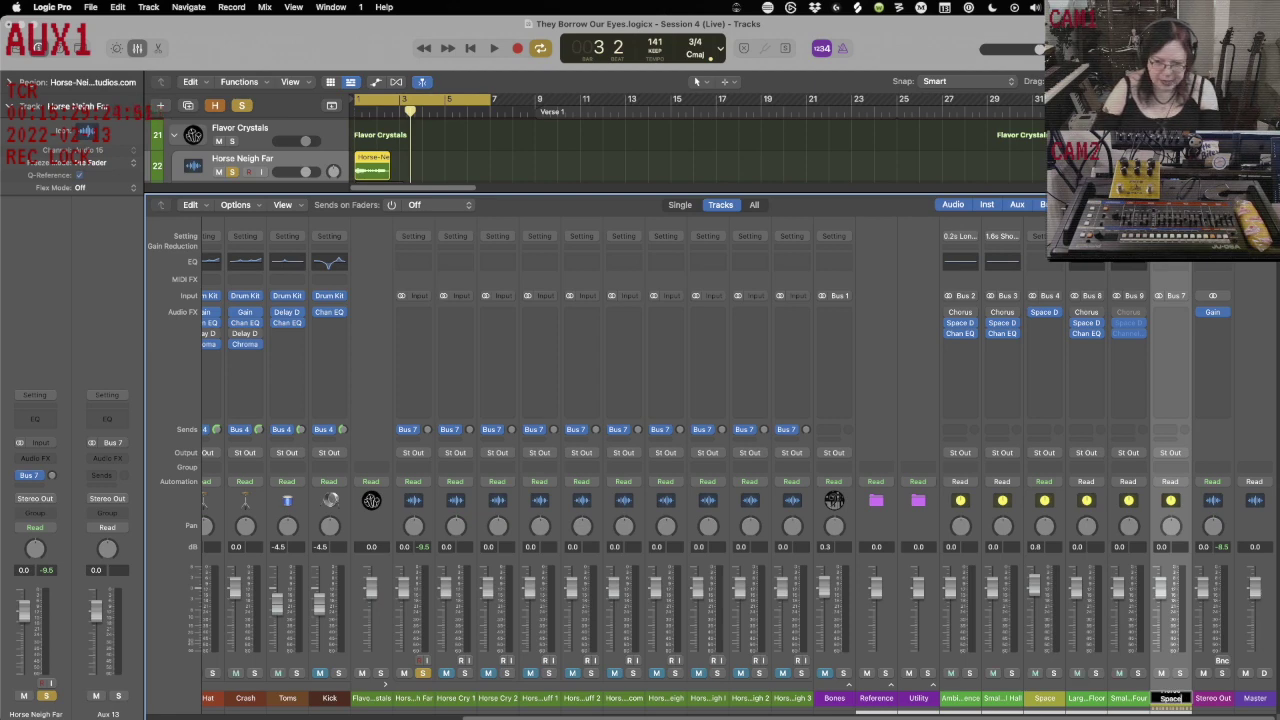
{"action": "key", "text": "Return"}
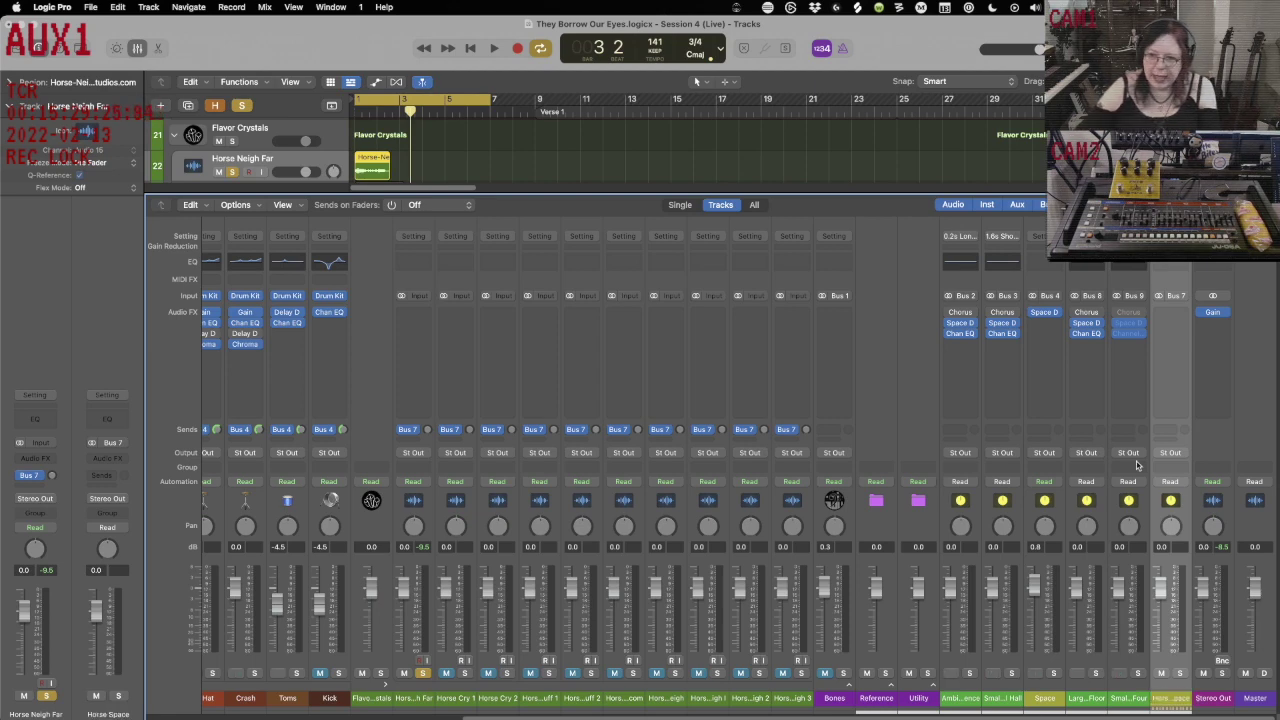
Insert a stereo Space Designer reverb on the Horse Space channel and move its window clear of the channel strip.
{"action": "left_click", "coordinate": [1187, 313]}
{"action": "mouse_move", "coordinate": [1188, 349]}
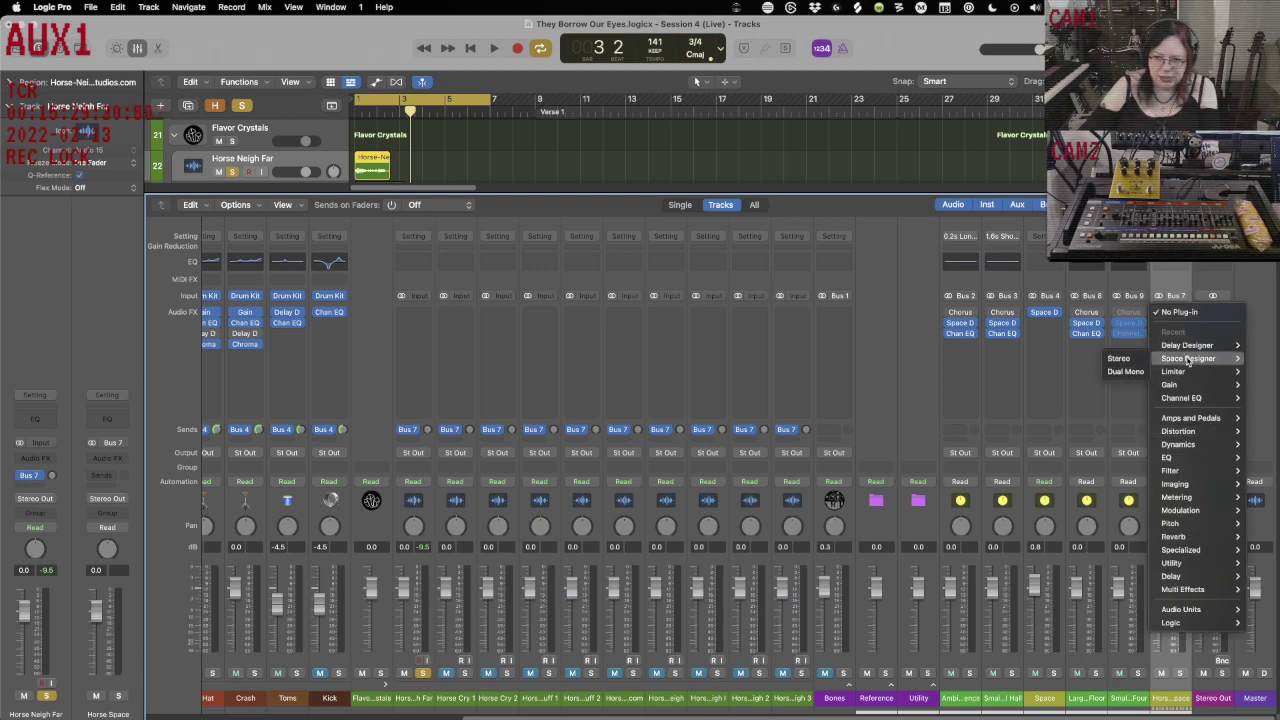
{"action": "left_click", "coordinate": [1110, 359]}
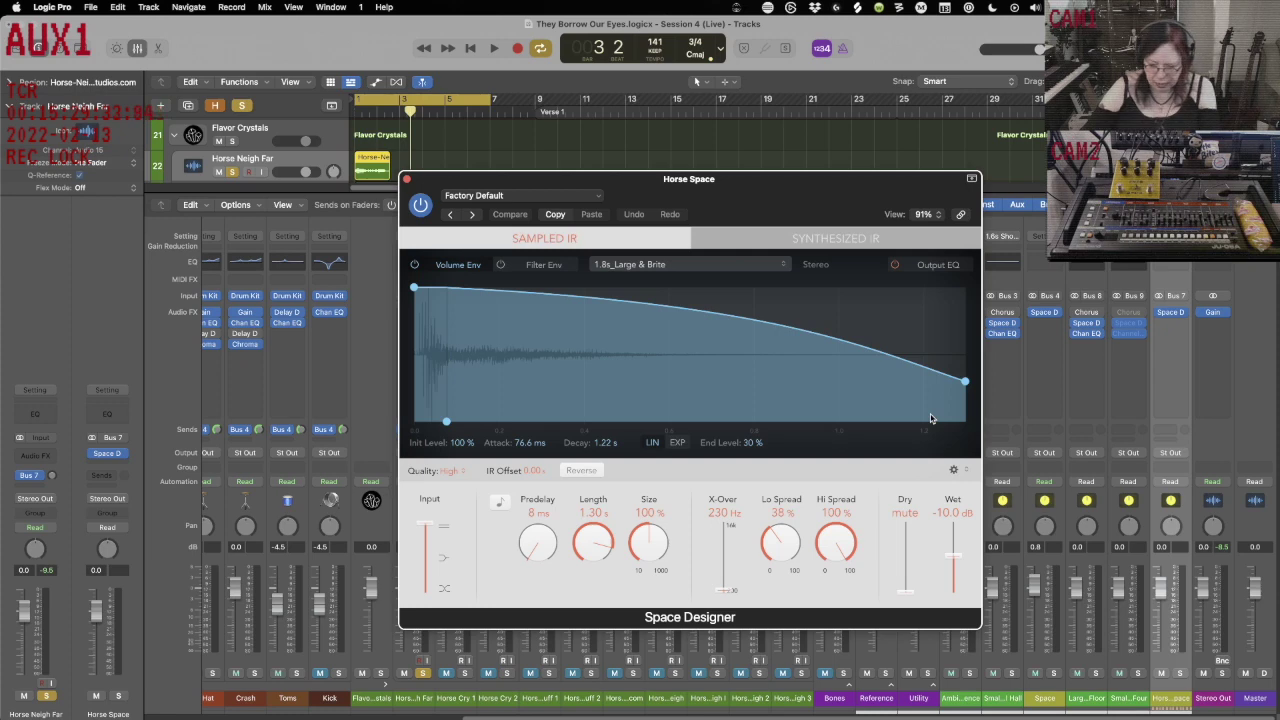
{"action": "left_click_drag", "start_coordinate": [867, 182], "coordinate": [775, 107]}
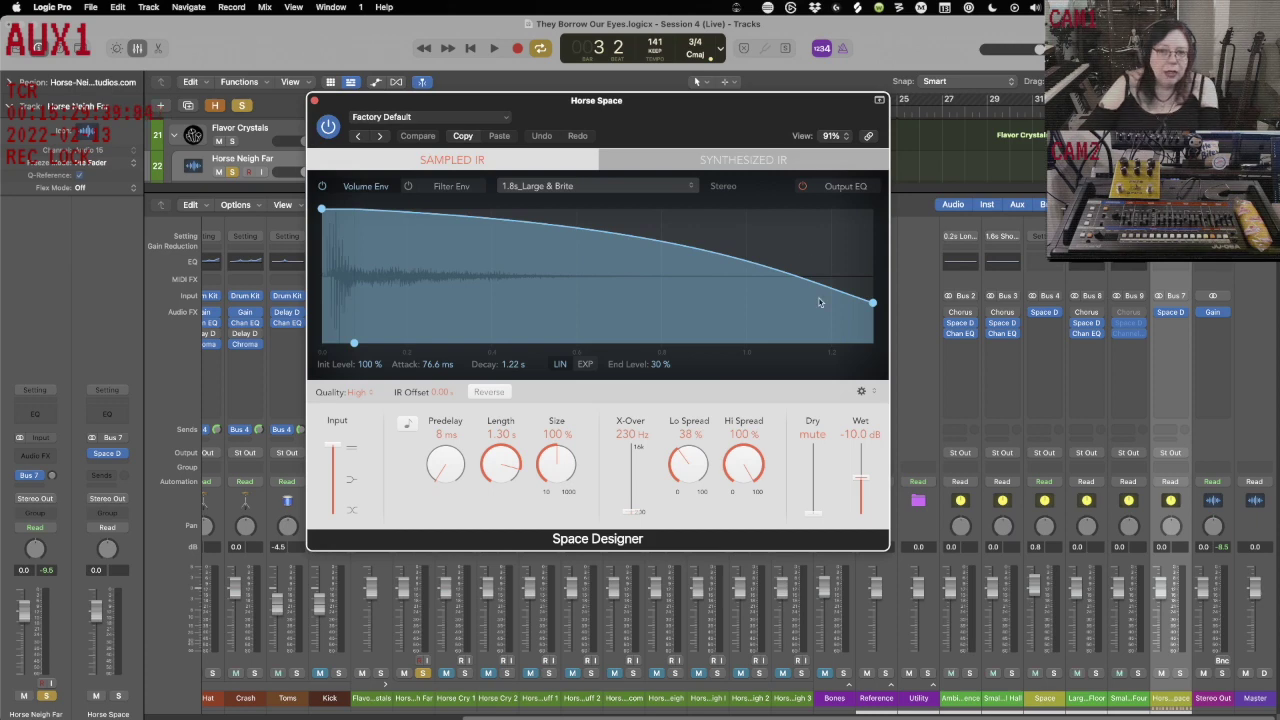
Load the Three Caws preset in Space Designer and move the plug-in window off the tracks.
{"action": "left_click", "coordinate": [506, 118]}
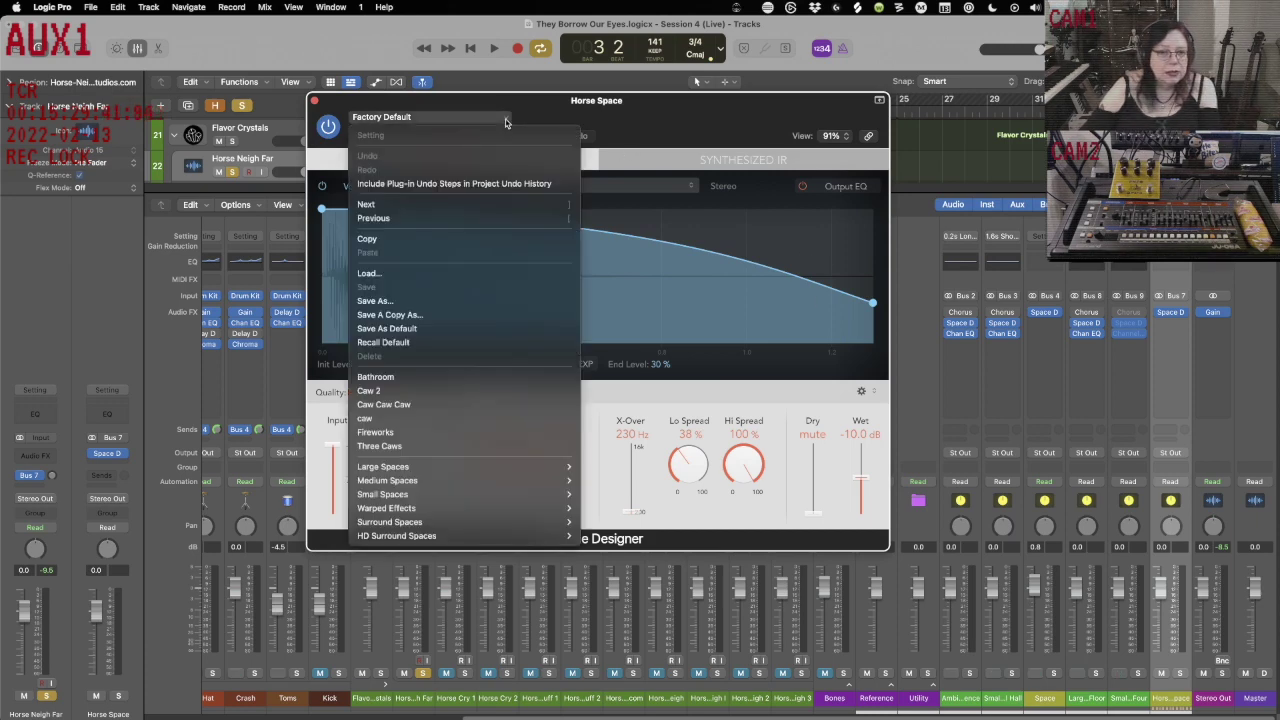
{"action": "left_click", "coordinate": [459, 445]}
{"action": "left_click_drag", "start_coordinate": [462, 102], "coordinate": [822, 94]}
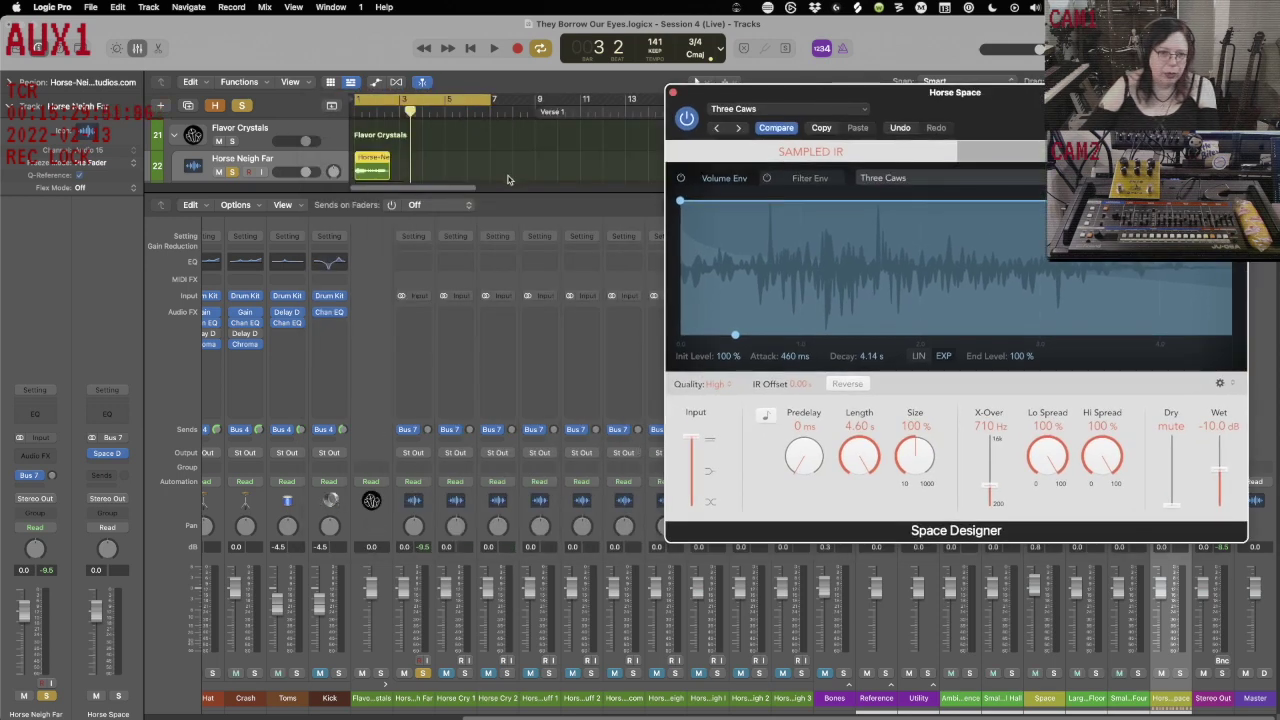
Select the Horse Neigh Far track and raise its send level to Bus 7.
{"action": "left_click", "coordinate": [336, 162]}
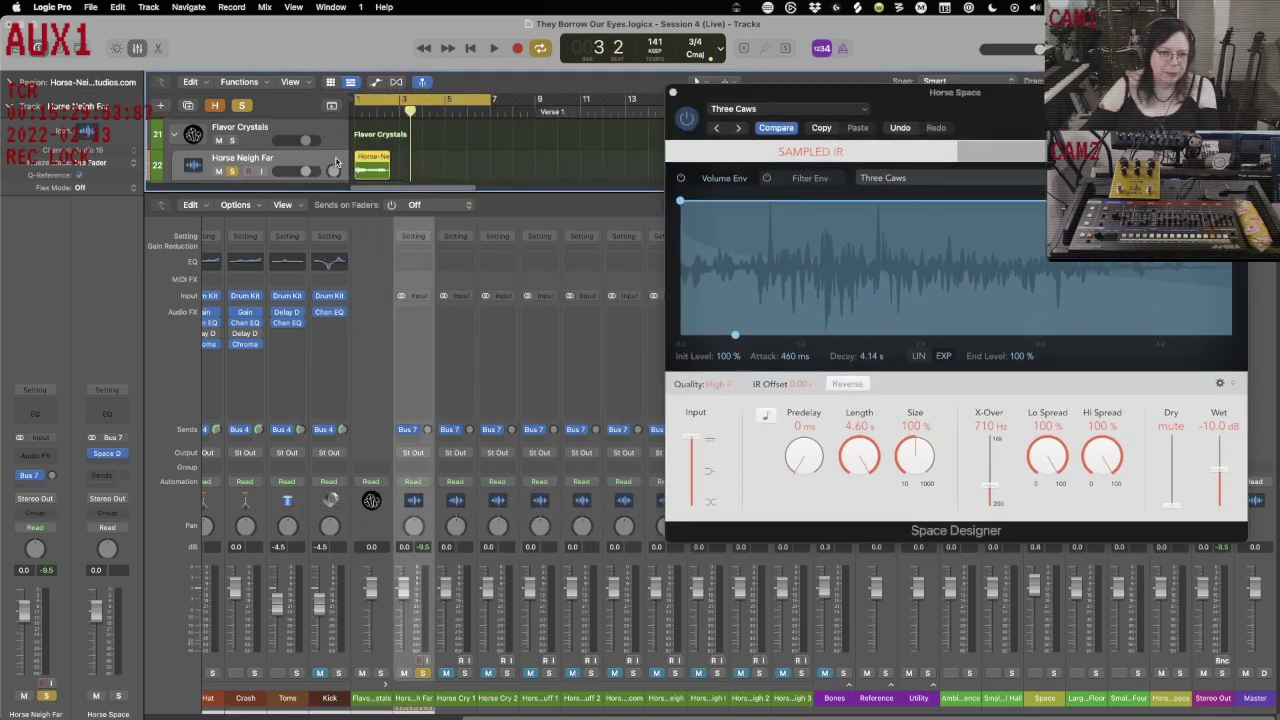
{"action": "scroll", "coordinate": [336, 170], "scroll_direction": "up", "scroll_amount": 5}
{"action": "scroll", "coordinate": [336, 170], "scroll_direction": "down", "scroll_amount": 5}
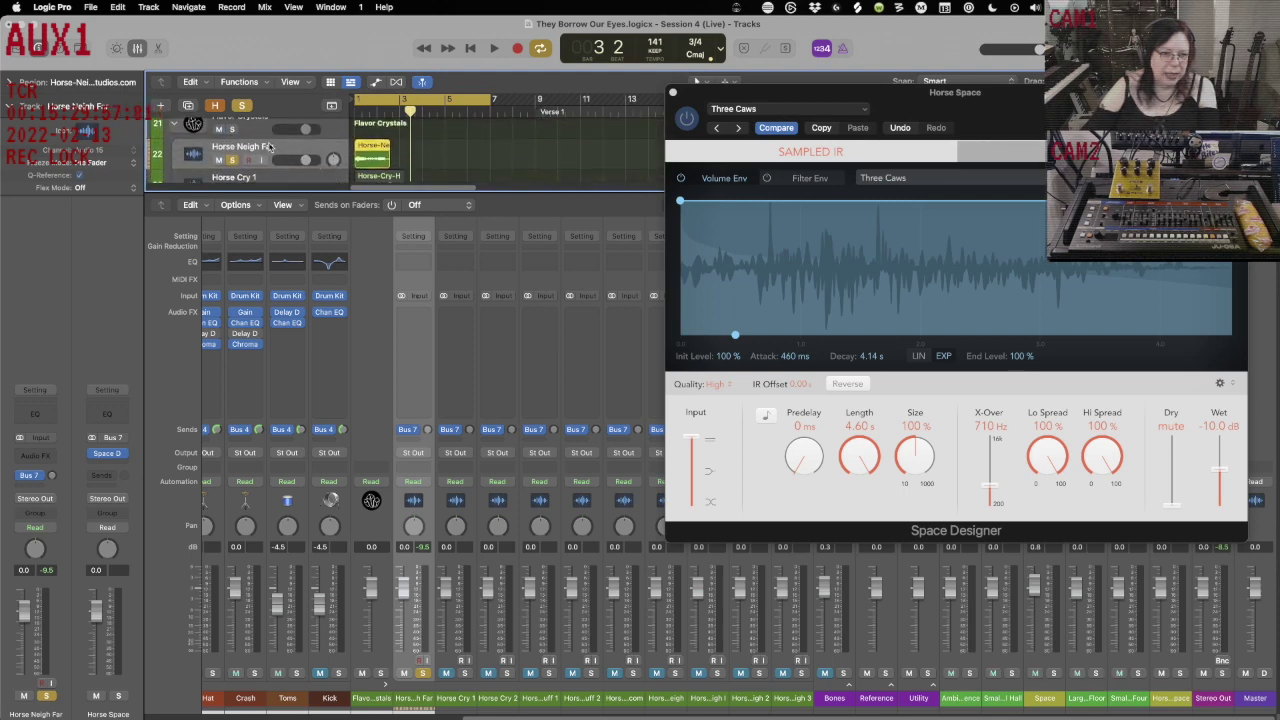
{"action": "left_click_drag", "start_coordinate": [51, 479], "coordinate": [72, 448]}
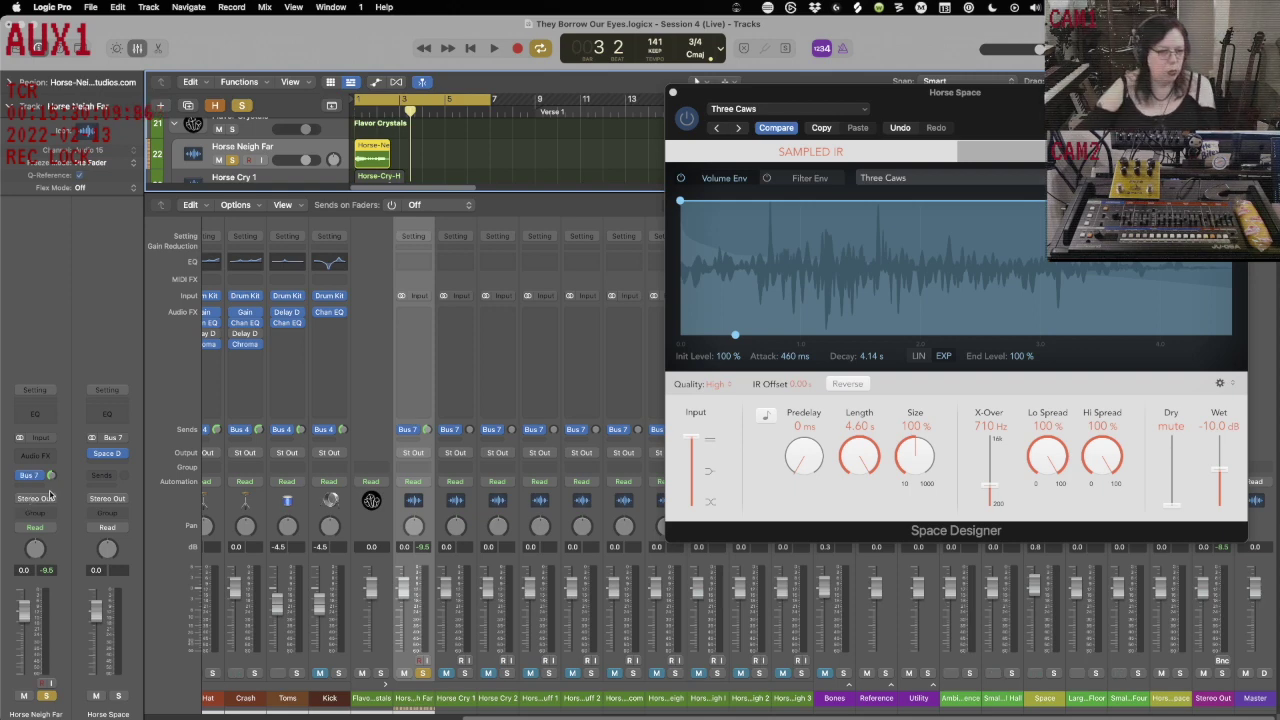
{"action": "left_click", "coordinate": [51, 476]}
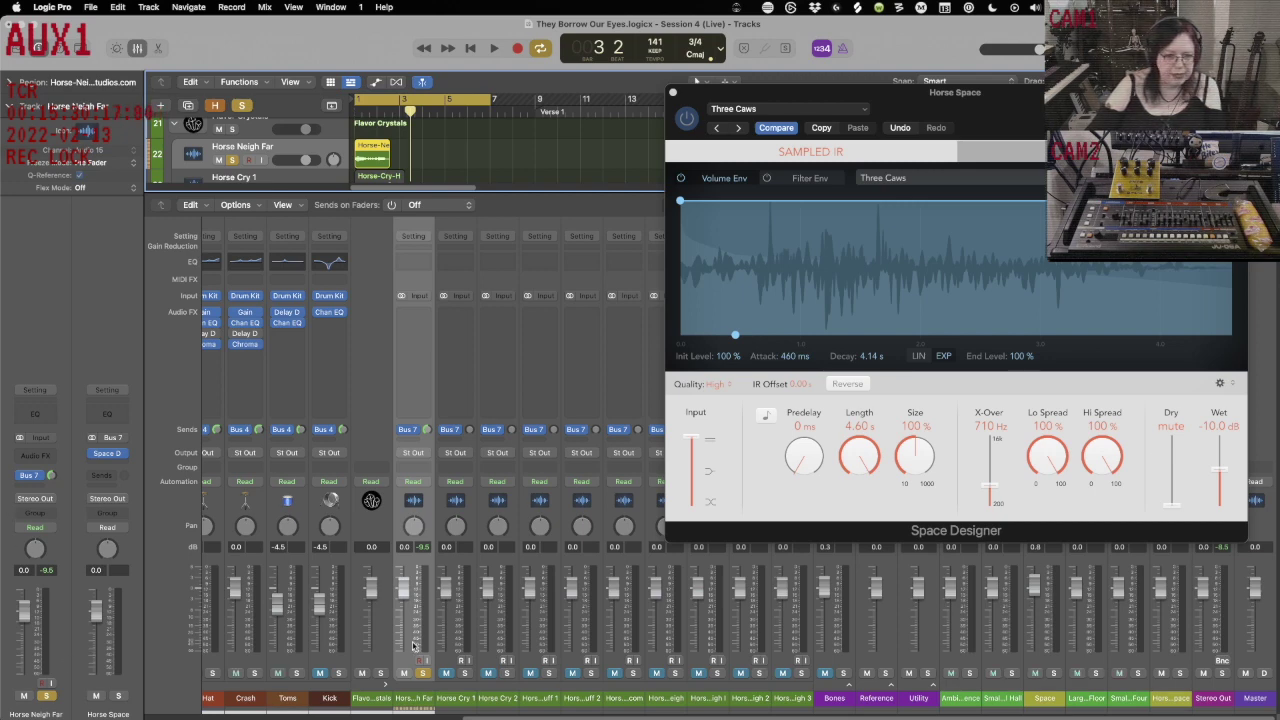
Set Space Designer's Wet level to 0.0 dB and move its window back over the mixer.
{"action": "left_click", "coordinate": [1219, 472]}
{"action": "left_click_drag", "start_coordinate": [1219, 470], "coordinate": [1220, 425]}
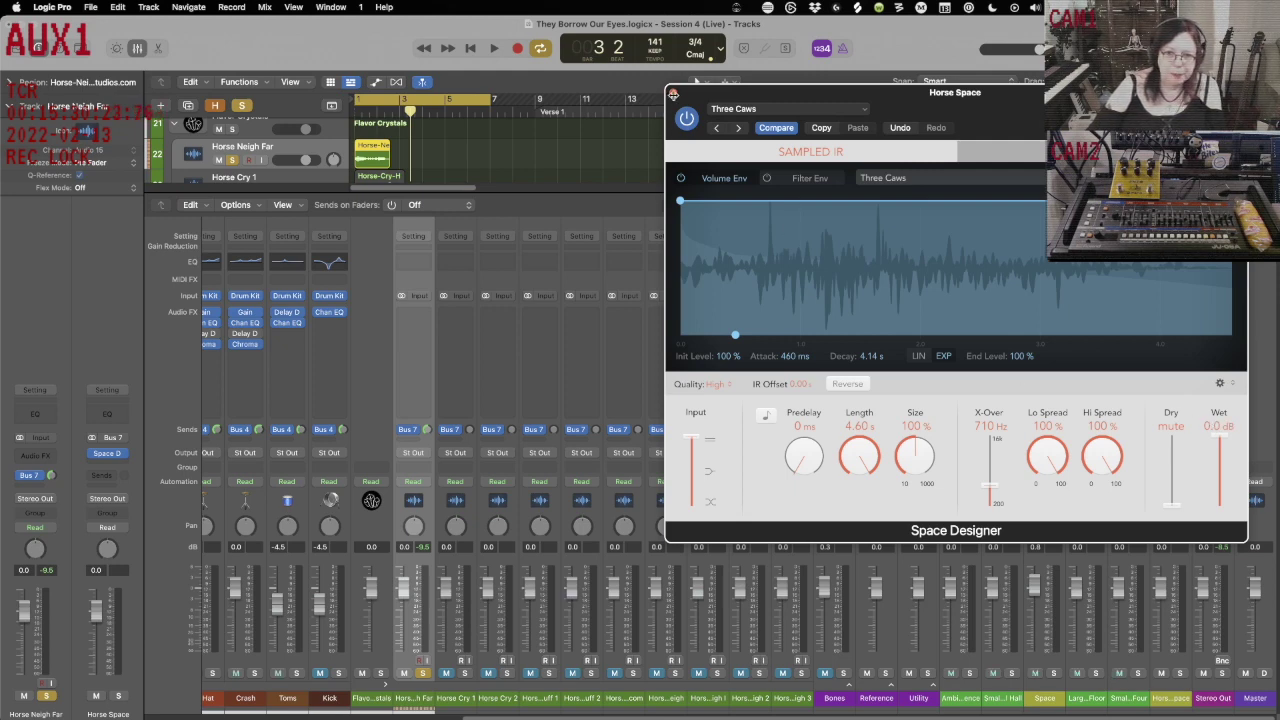
{"action": "left_click_drag", "start_coordinate": [723, 96], "coordinate": [505, 181]}
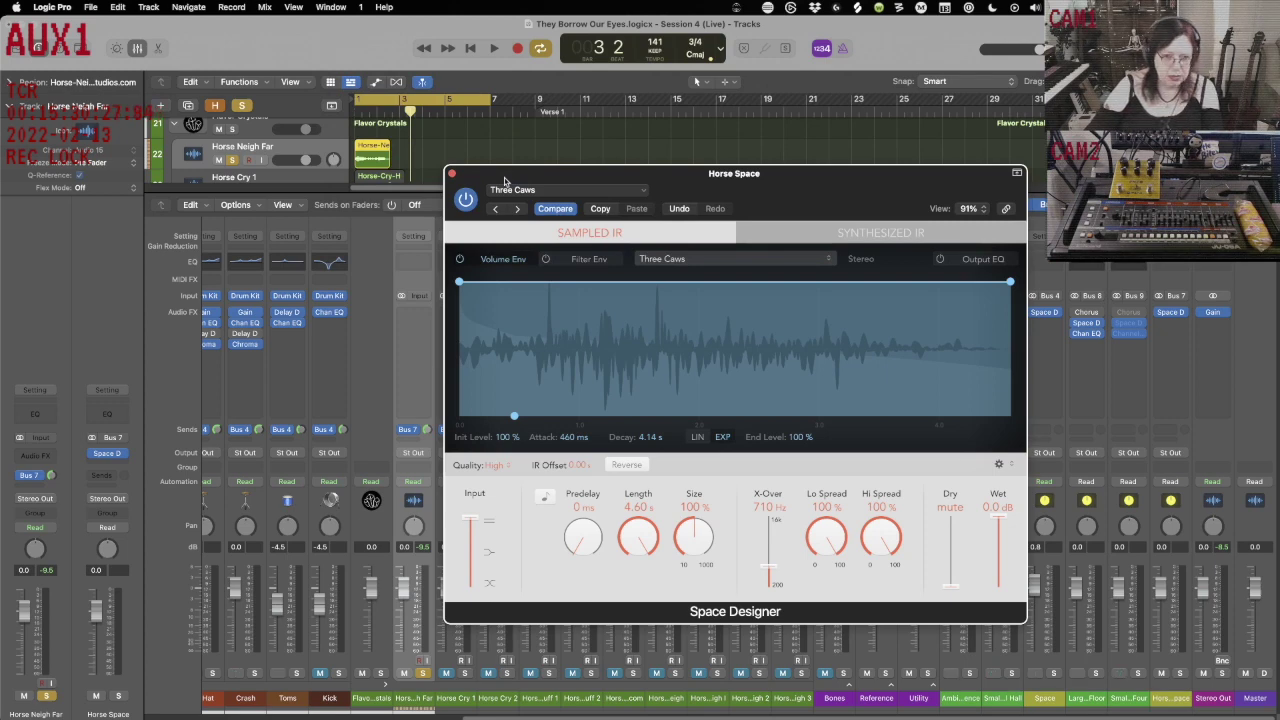
Hide the mixer, play from the start and adjust Horse Neigh Far's Bus 7 send to about -1.5 dB.
{"action": "key", "text": "x"}
{"action": "key", "text": "Return"}
{"action": "key", "text": "space"}
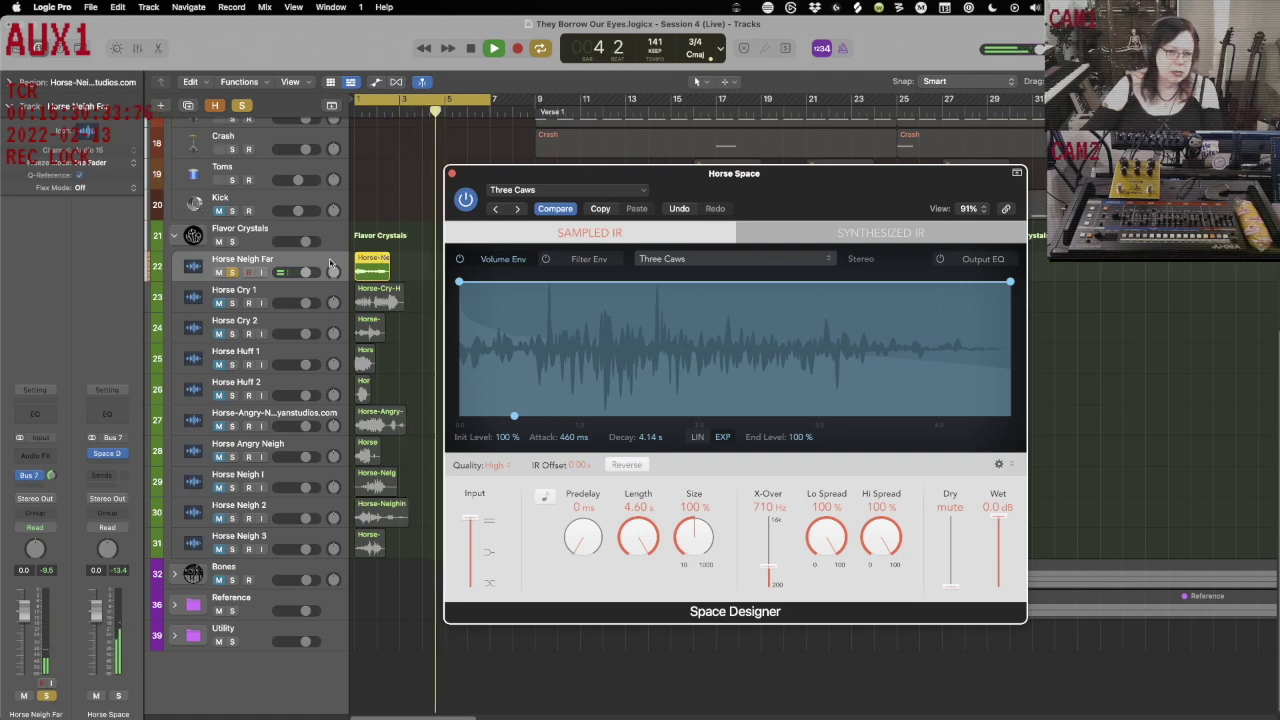
{"action": "left_click", "coordinate": [47, 481]}
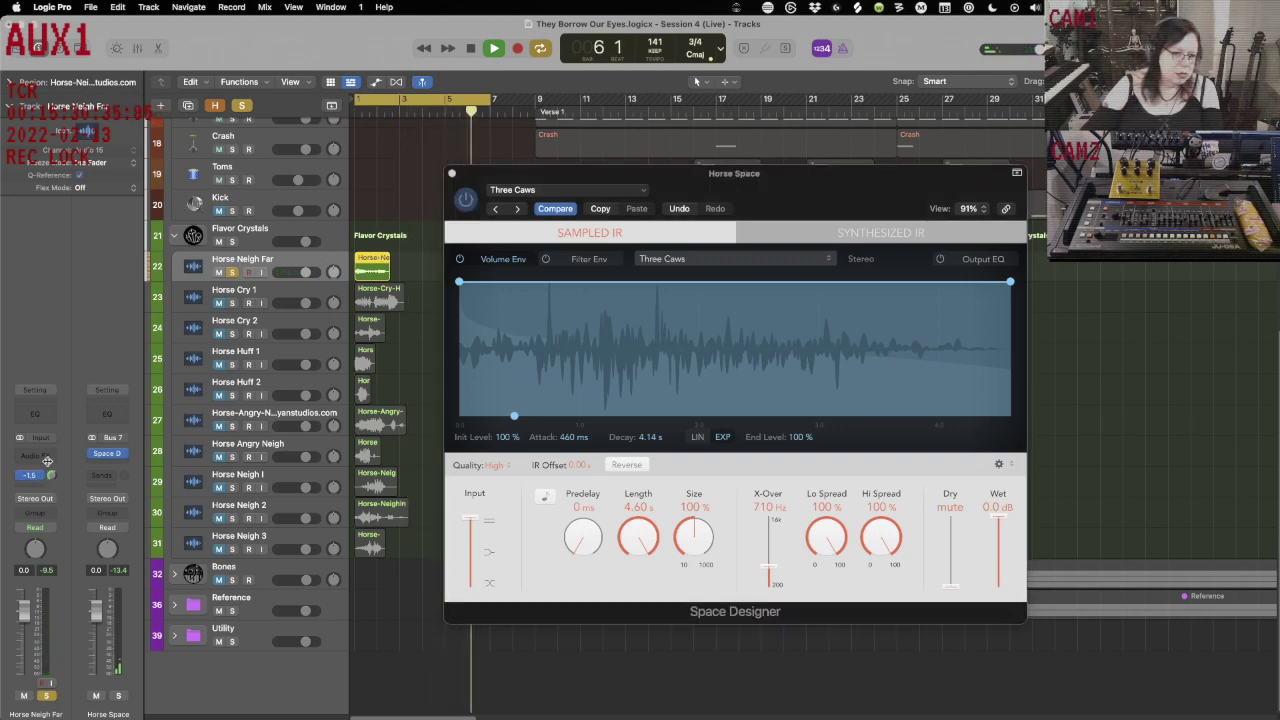
{"action": "left_click_drag", "start_coordinate": [47, 481], "coordinate": [49, 461]}
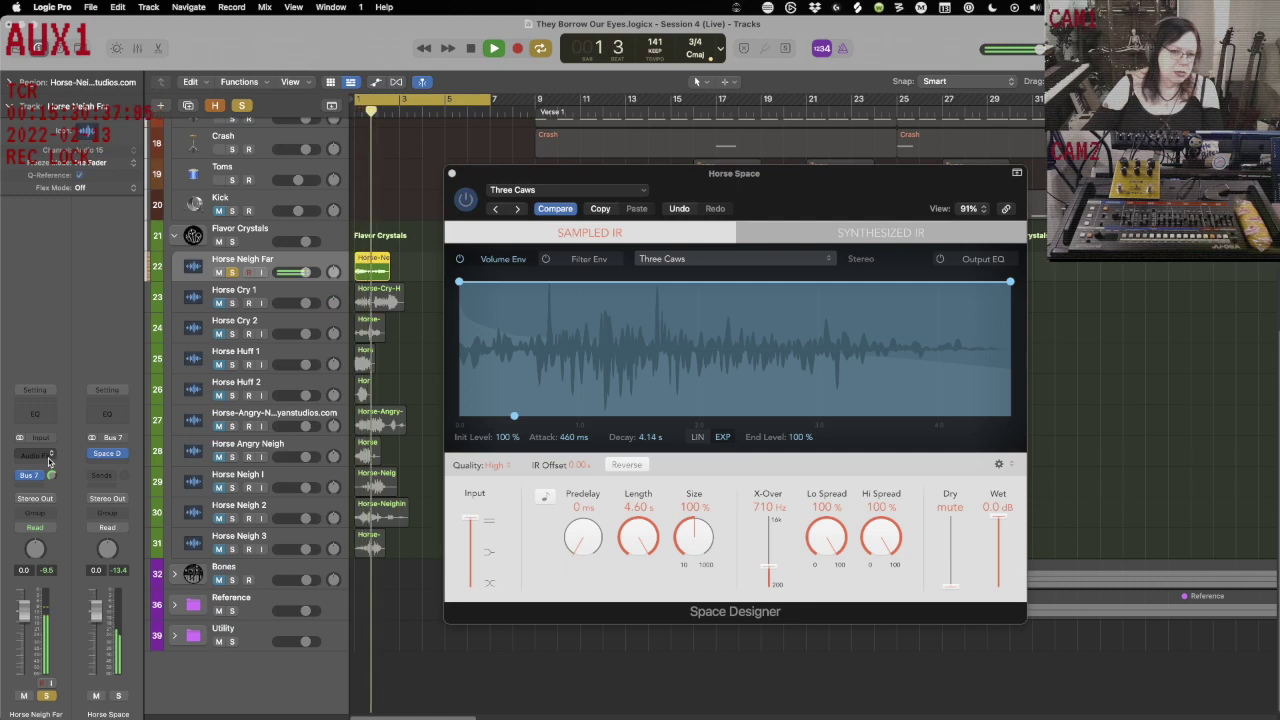
Load the Ghost Rhythms preset 140 BPM Twisted Wind in Space Designer and set its Size to 340%.
{"action": "left_click", "coordinate": [642, 190]}
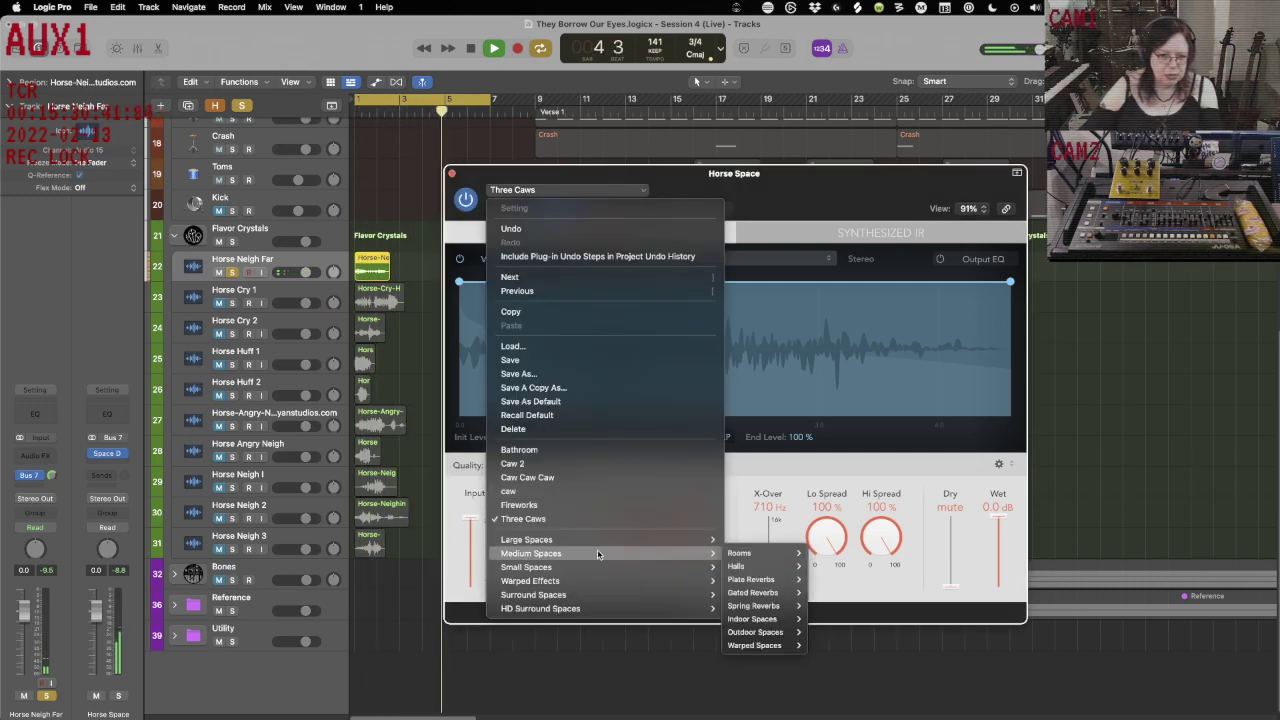
{"action": "mouse_move", "coordinate": [620, 581]}
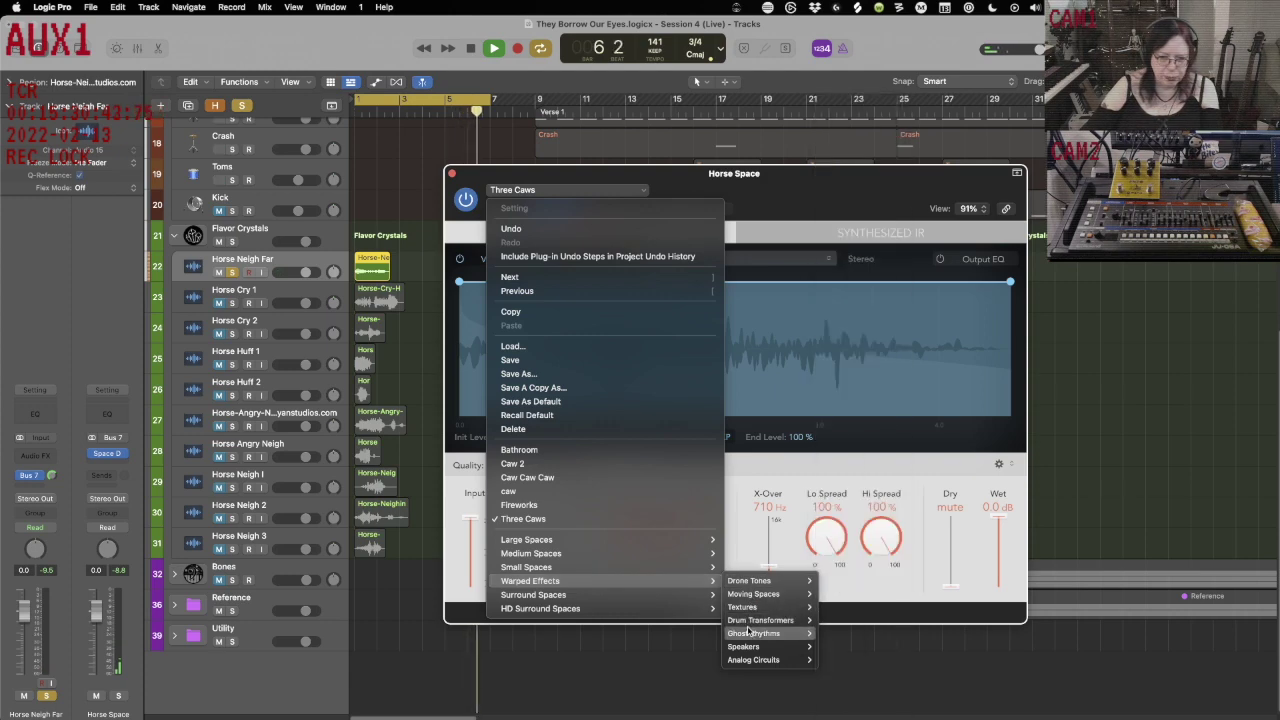
{"action": "mouse_move", "coordinate": [760, 633]}
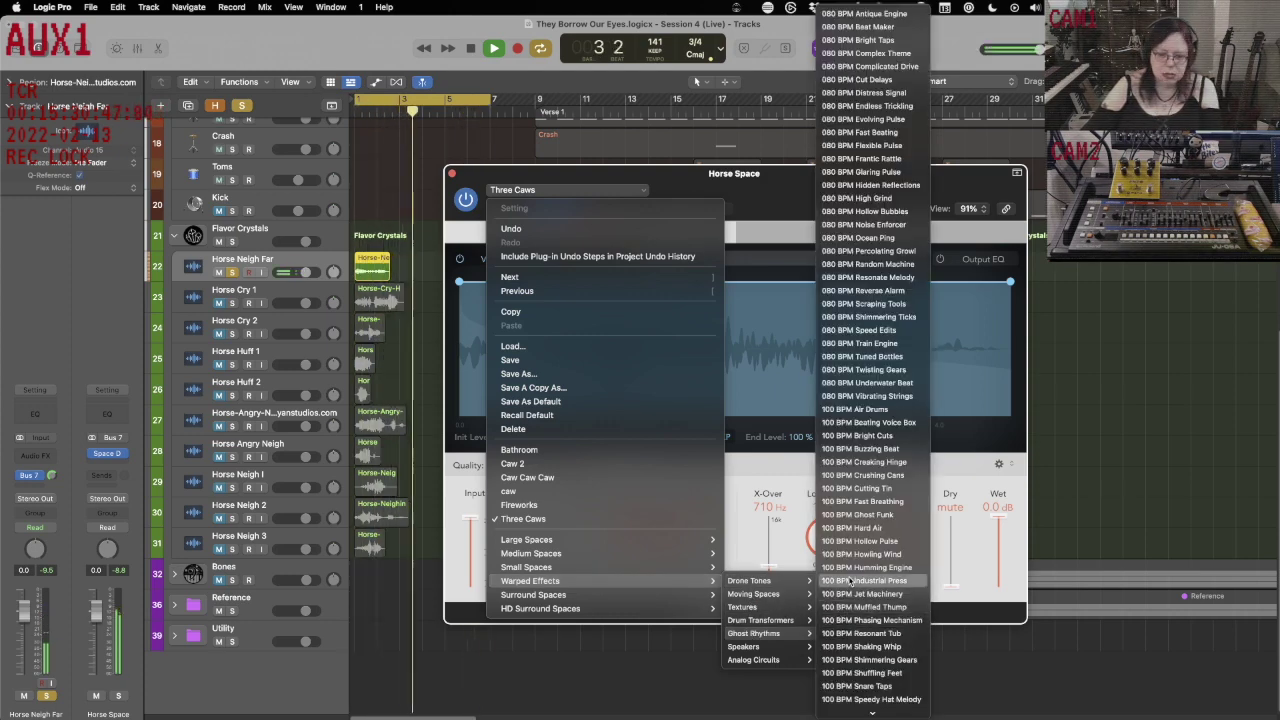
{"action": "mouse_move", "coordinate": [872, 712]}
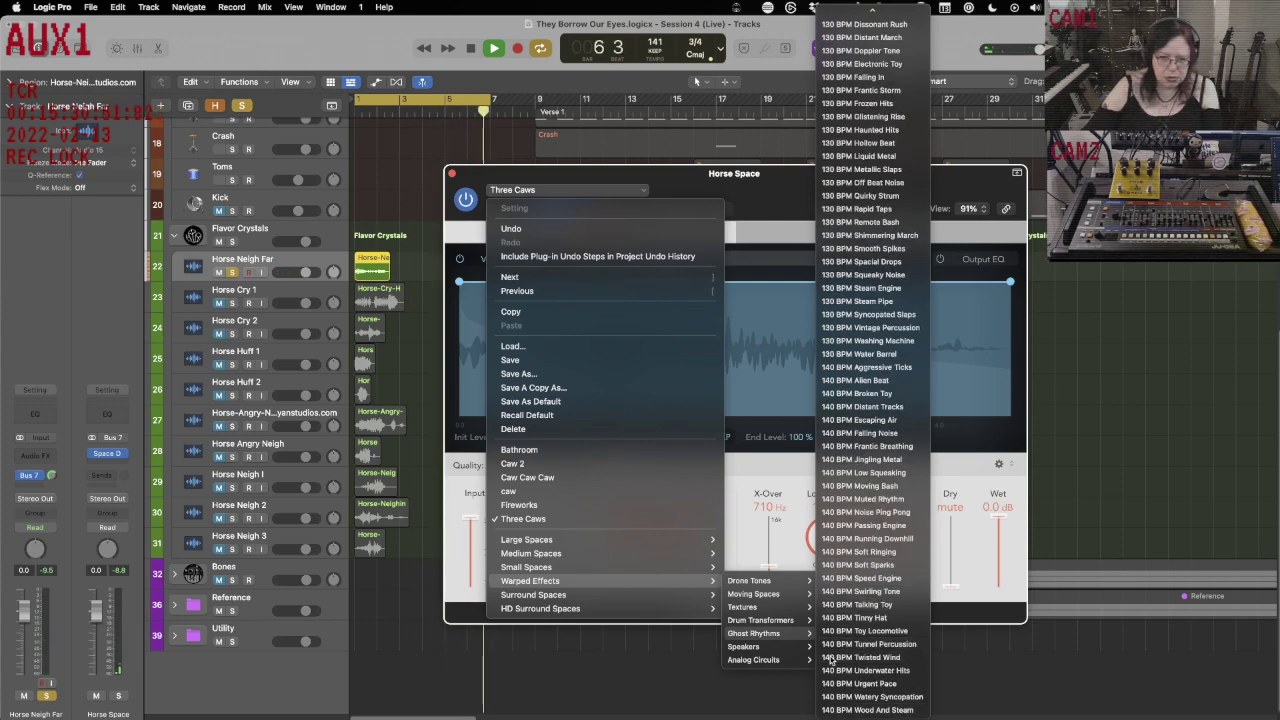
{"action": "left_click", "coordinate": [830, 656]}
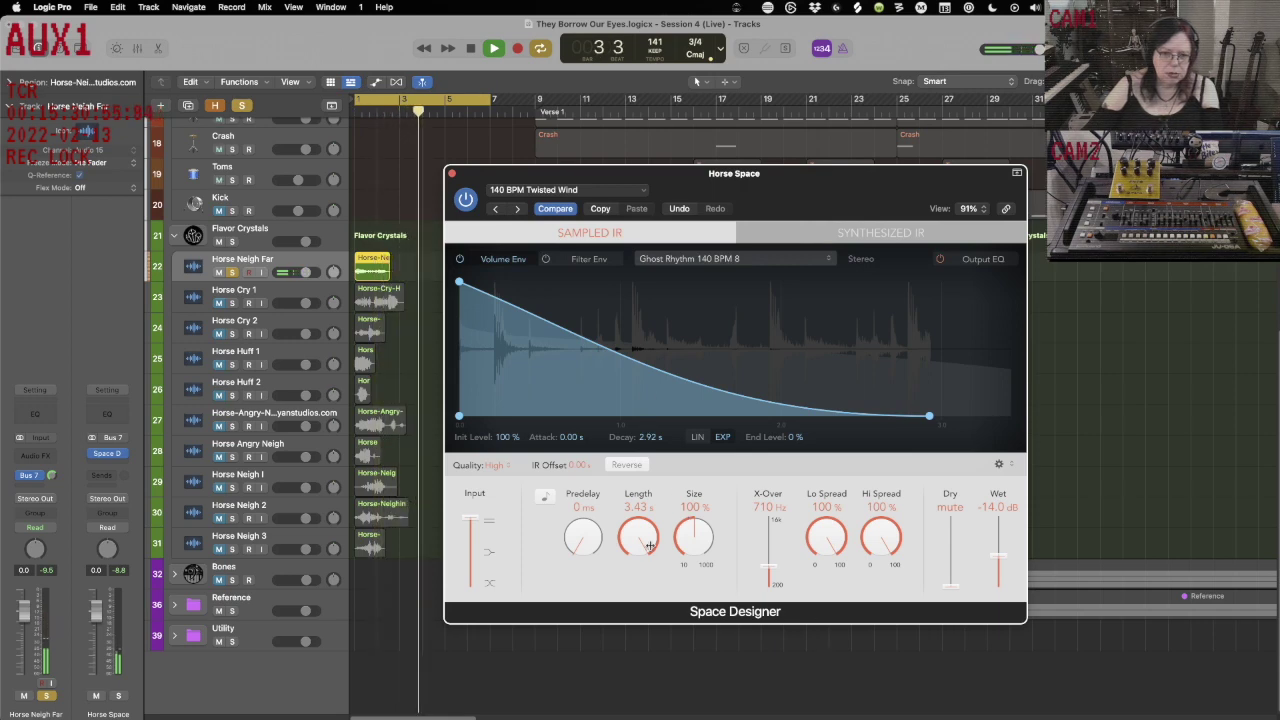
{"action": "left_click_drag", "start_coordinate": [690, 522], "coordinate": [709, 535]}
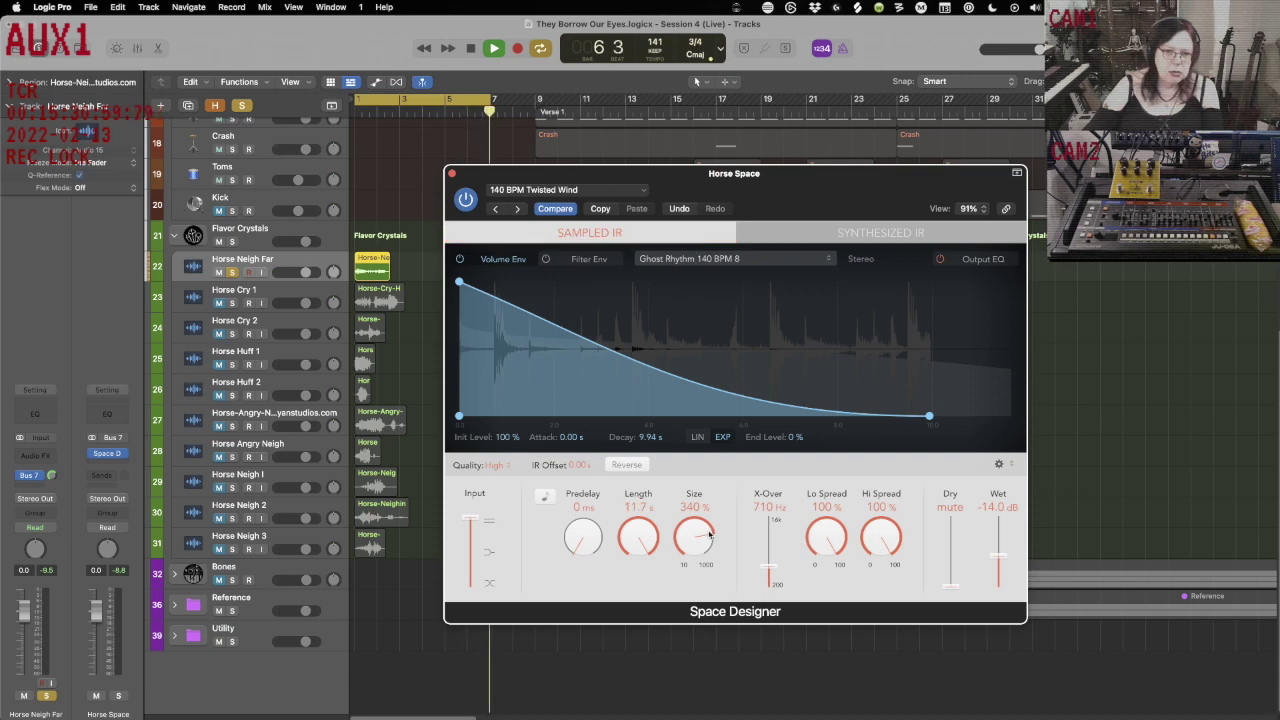
Shorten the cycle range to end at bar 5 and load the Ghost Rhythms preset 100 BPM Ghost Funk in Space Designer.
{"action": "left_click_drag", "start_coordinate": [491, 98], "coordinate": [444, 104]}
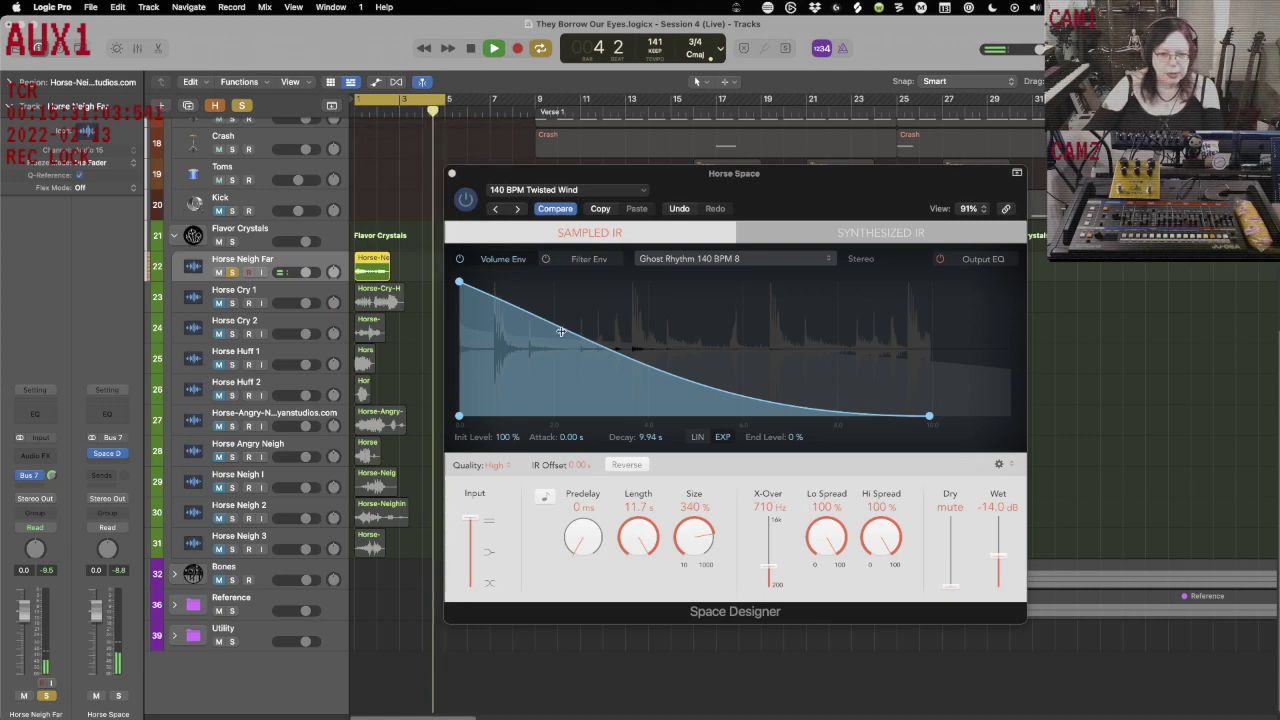
{"action": "left_click", "coordinate": [591, 195]}
{"action": "mouse_move", "coordinate": [568, 586]}
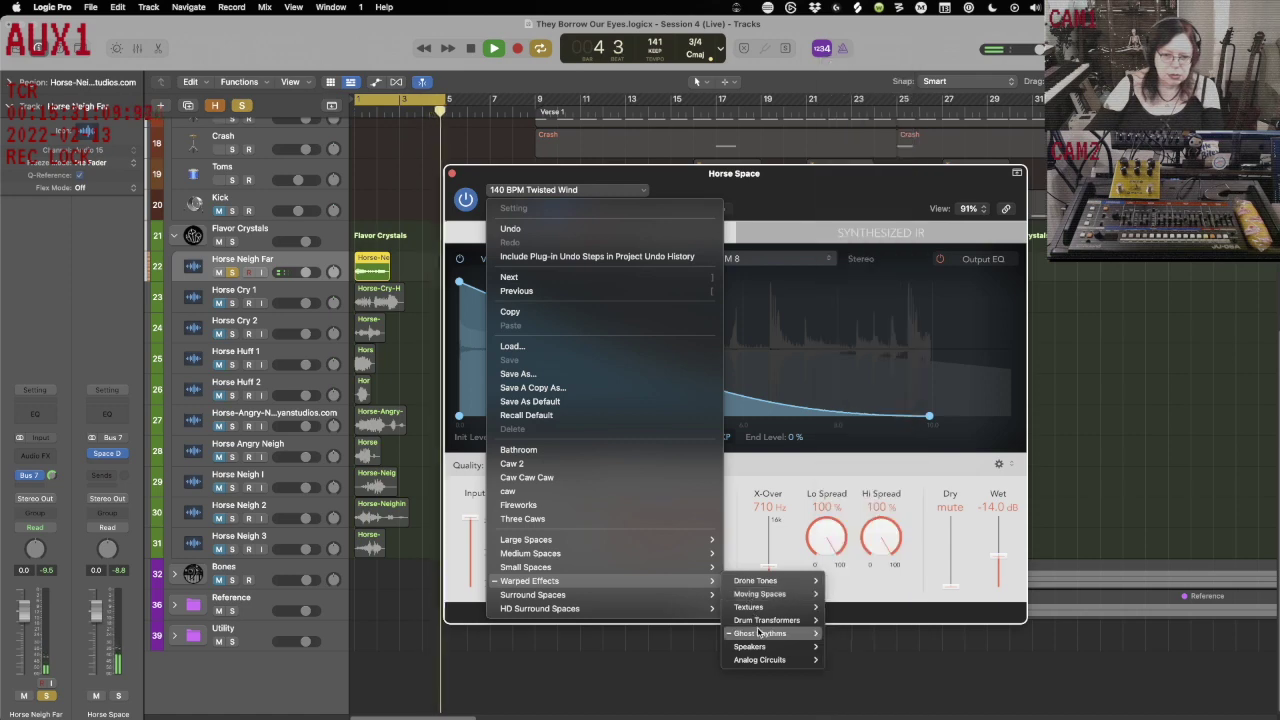
{"action": "mouse_move", "coordinate": [826, 637]}
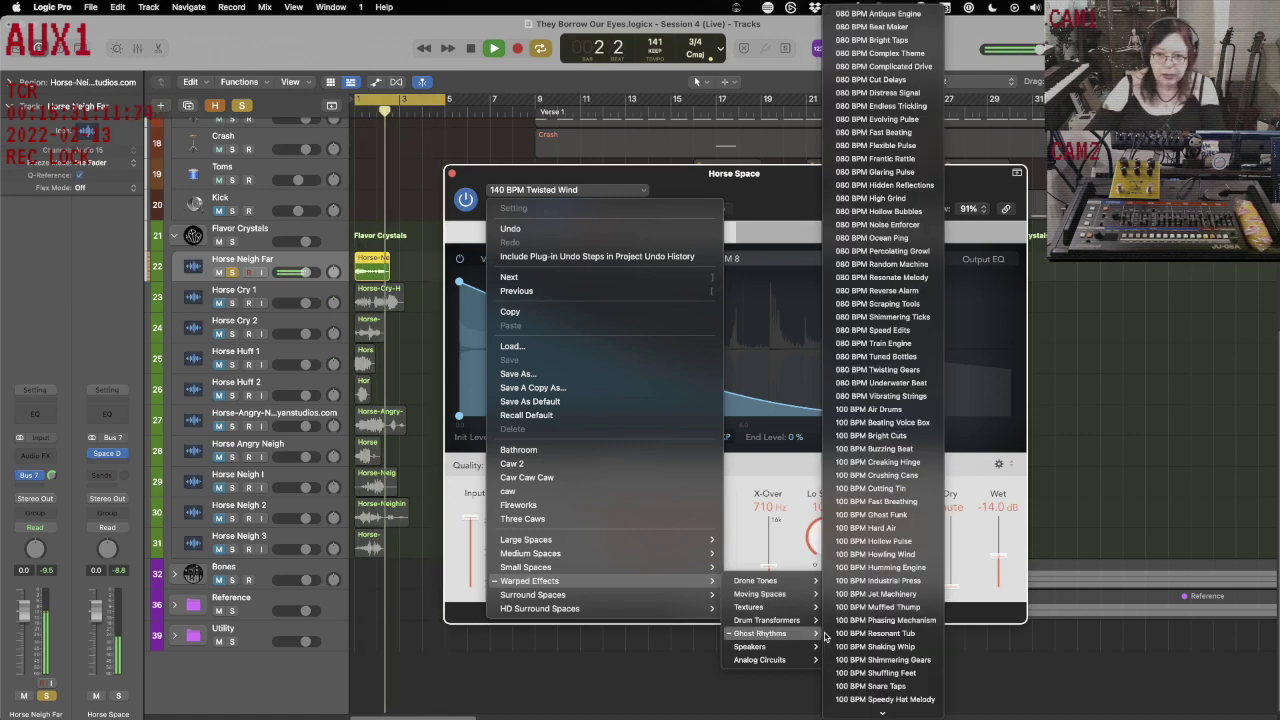
{"action": "left_click", "coordinate": [895, 515]}
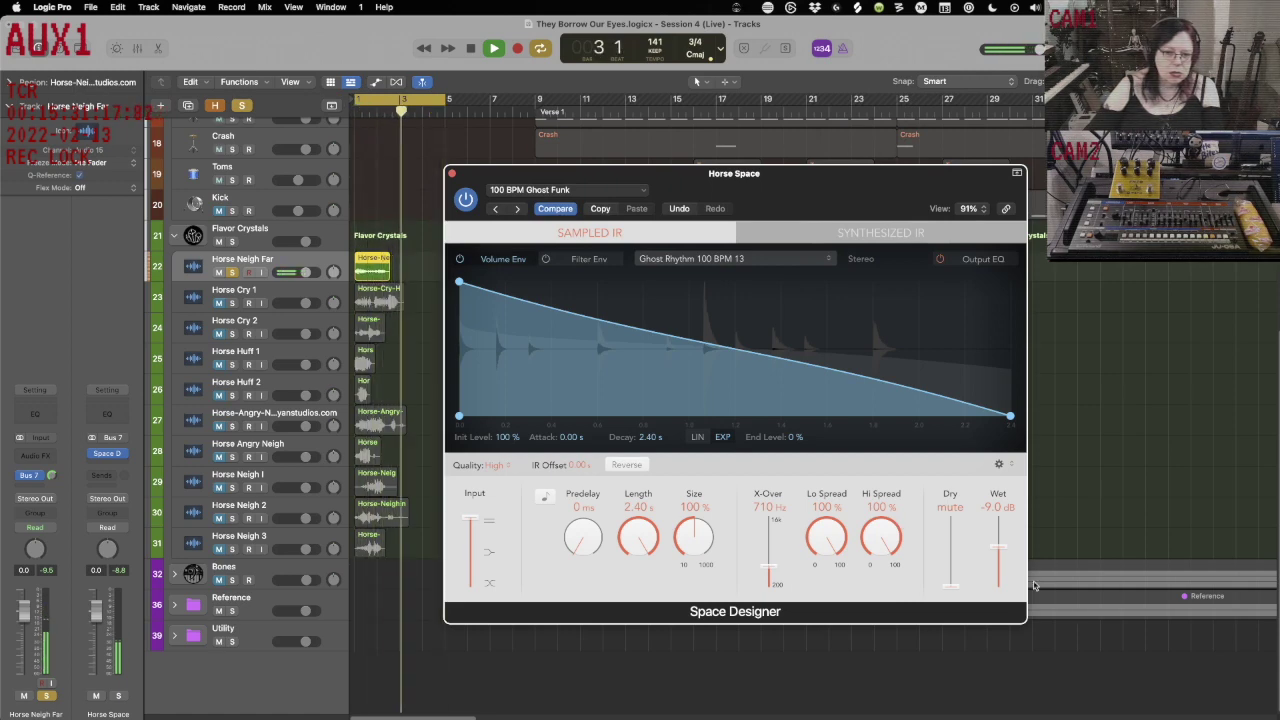
Set Space Designer's Wet level to 0.0 dB and its Size to 280%.
{"action": "left_click_drag", "start_coordinate": [998, 547], "coordinate": [1003, 509]}
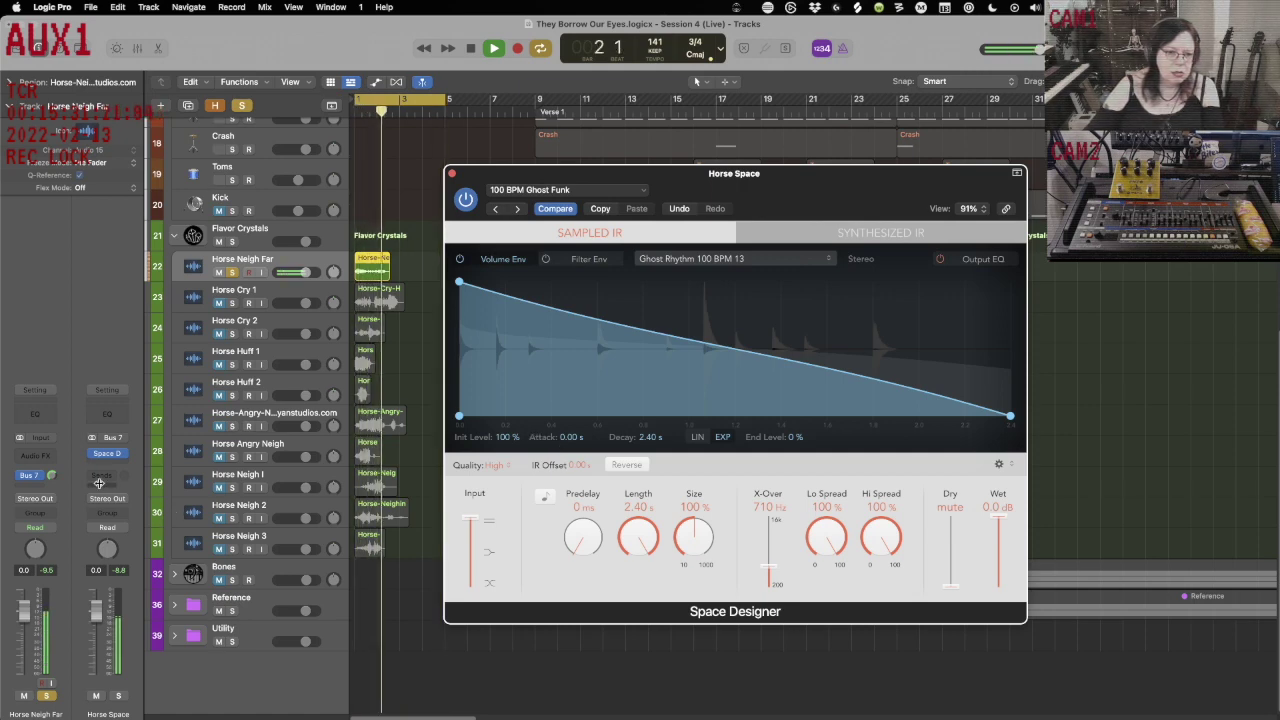
{"action": "left_click", "coordinate": [52, 465]}
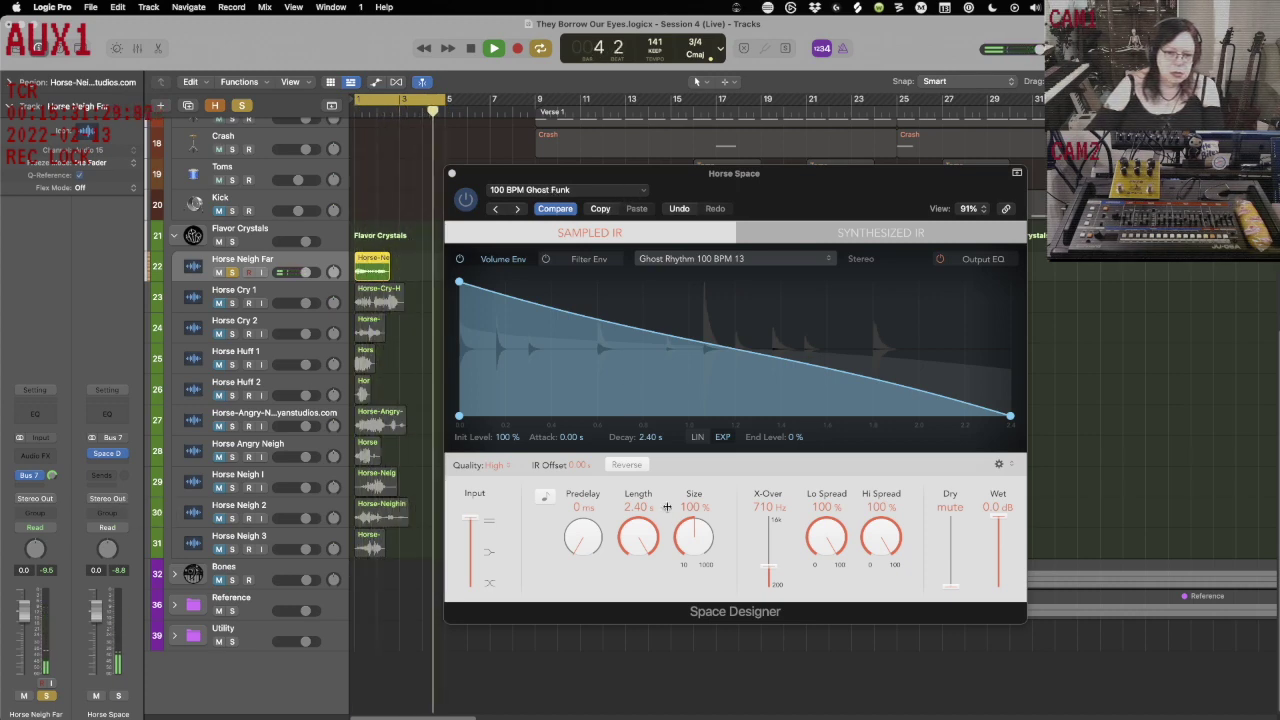
{"action": "left_click_drag", "start_coordinate": [693, 537], "coordinate": [766, 555]}
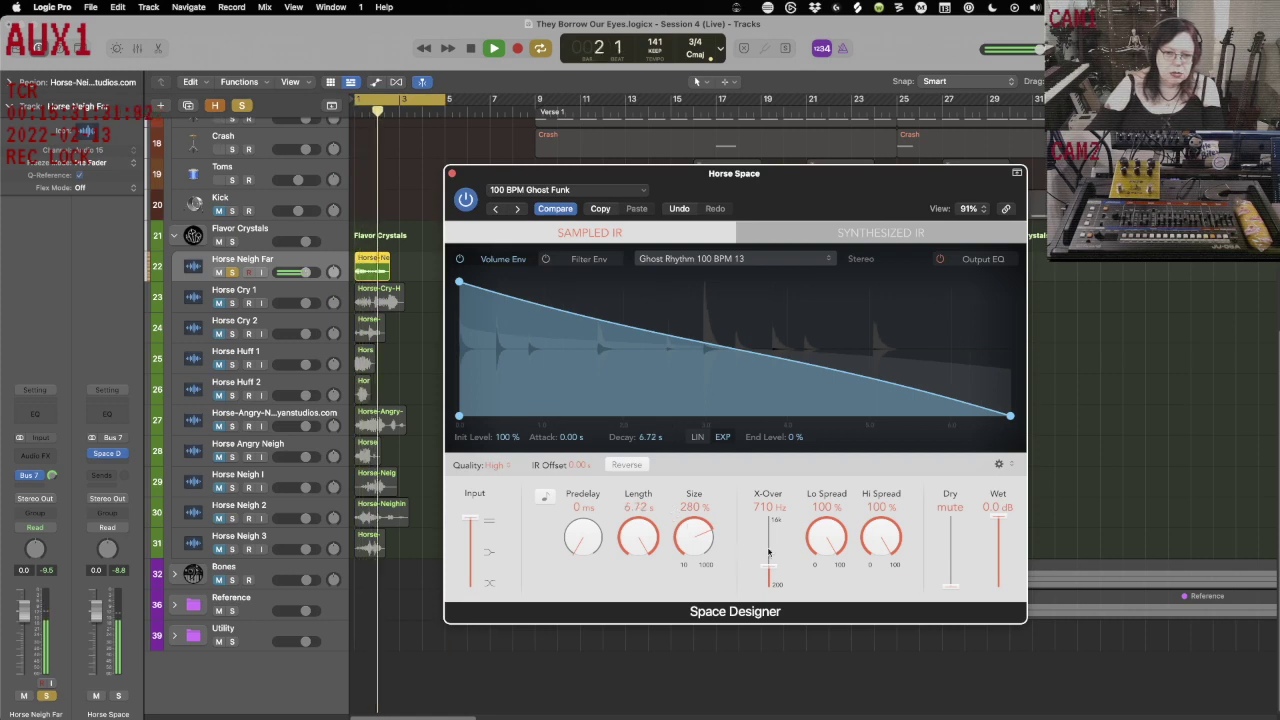
Try a Size of 390%, load the Ghost Rhythms preset 100 BPM Industrial Press and set its Size to 370%.
{"action": "left_click_drag", "start_coordinate": [691, 532], "coordinate": [688, 506]}
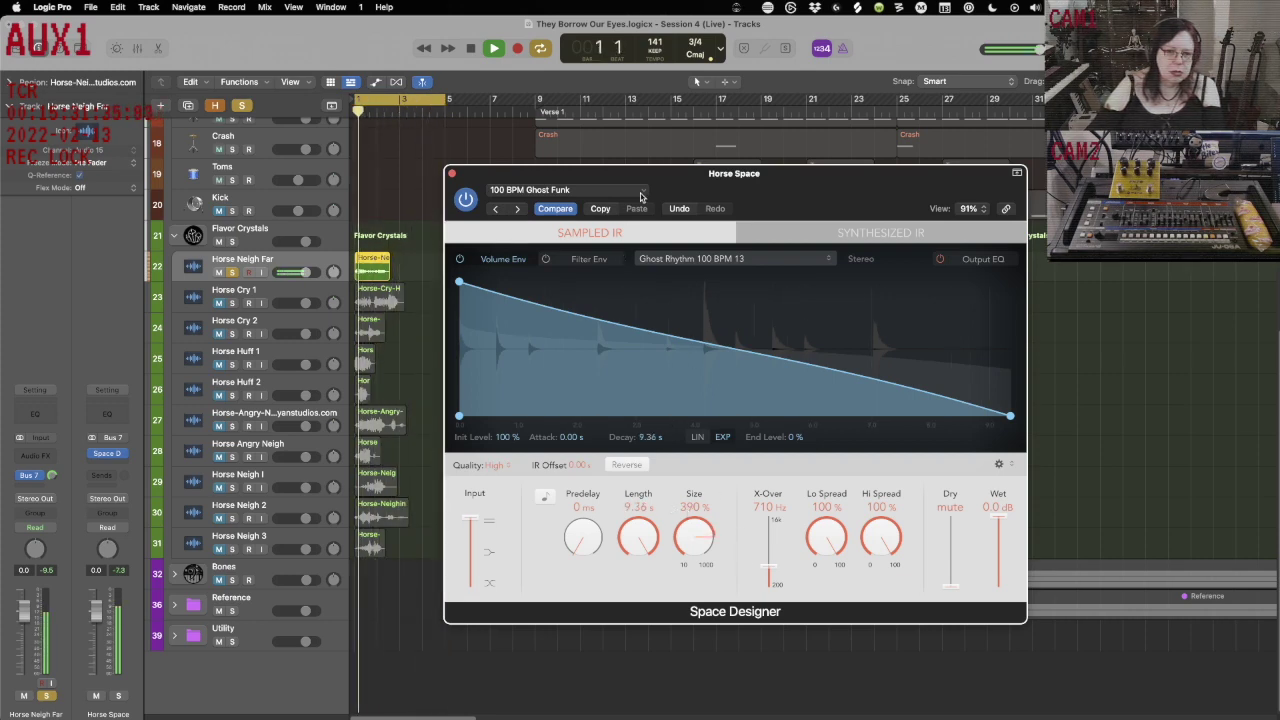
{"action": "left_click", "coordinate": [641, 196]}
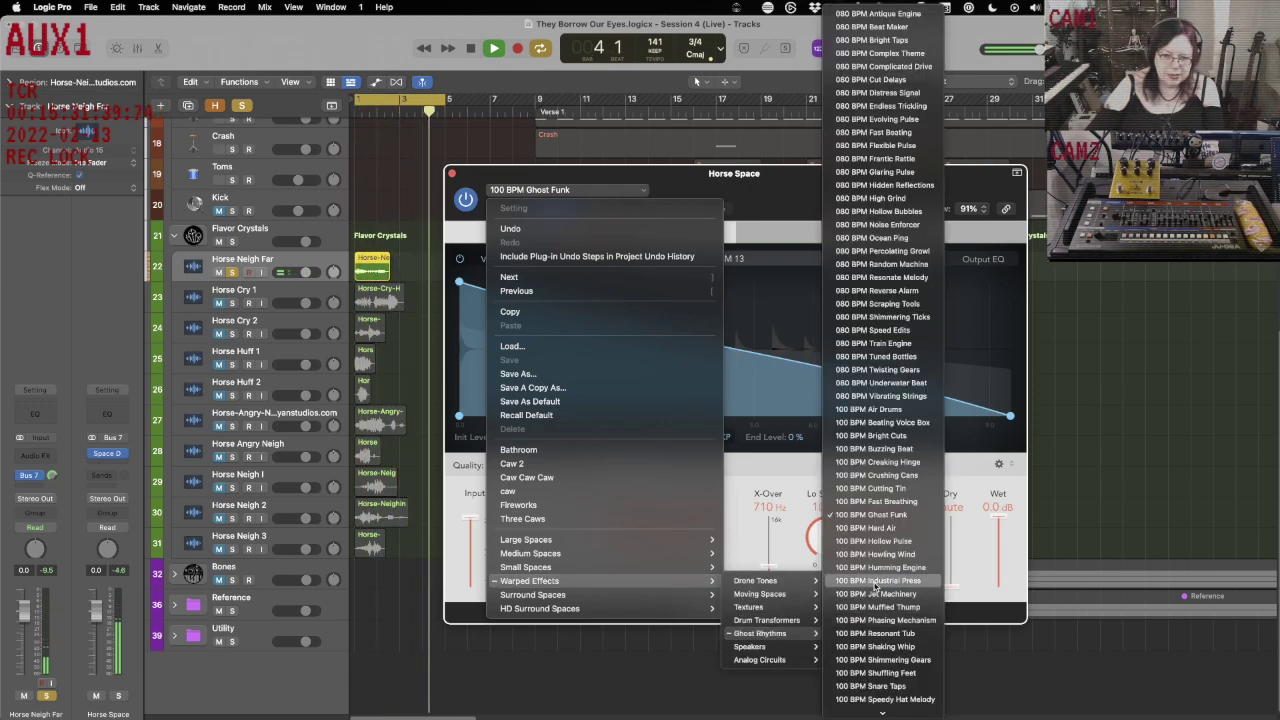
{"action": "left_click", "coordinate": [876, 581]}
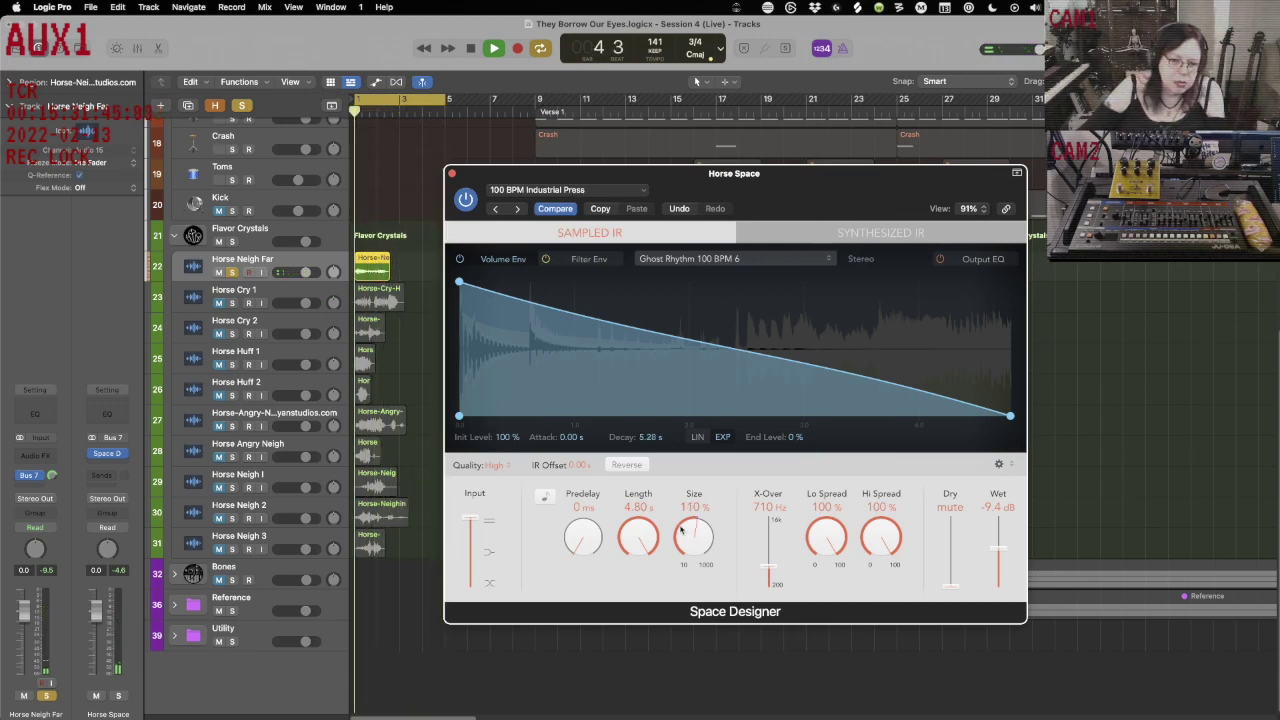
{"action": "left_click_drag", "start_coordinate": [681, 533], "coordinate": [679, 566]}
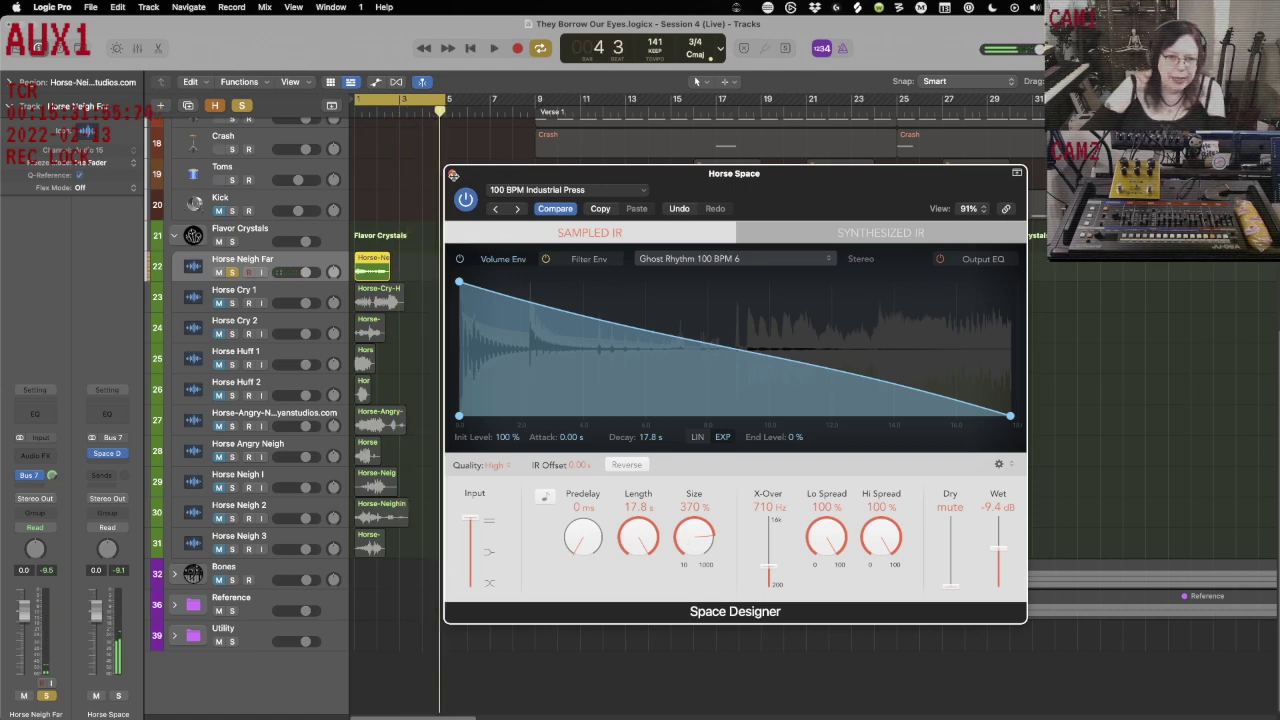
{"action": "left_click", "coordinate": [453, 174]}
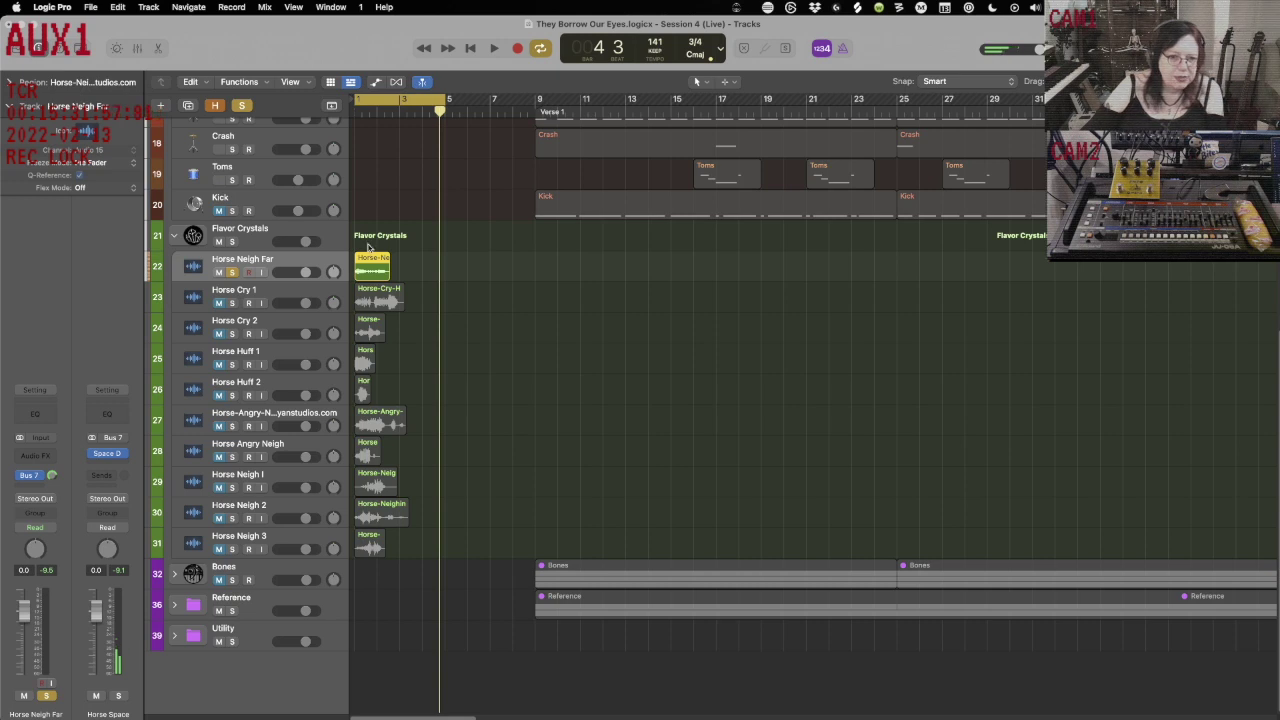
Raise the Bus 7 sends of Horse Cry 1 through Horse Neigh 3 to about -5.4 dB and solo those tracks.
{"action": "left_click", "coordinate": [280, 298]}
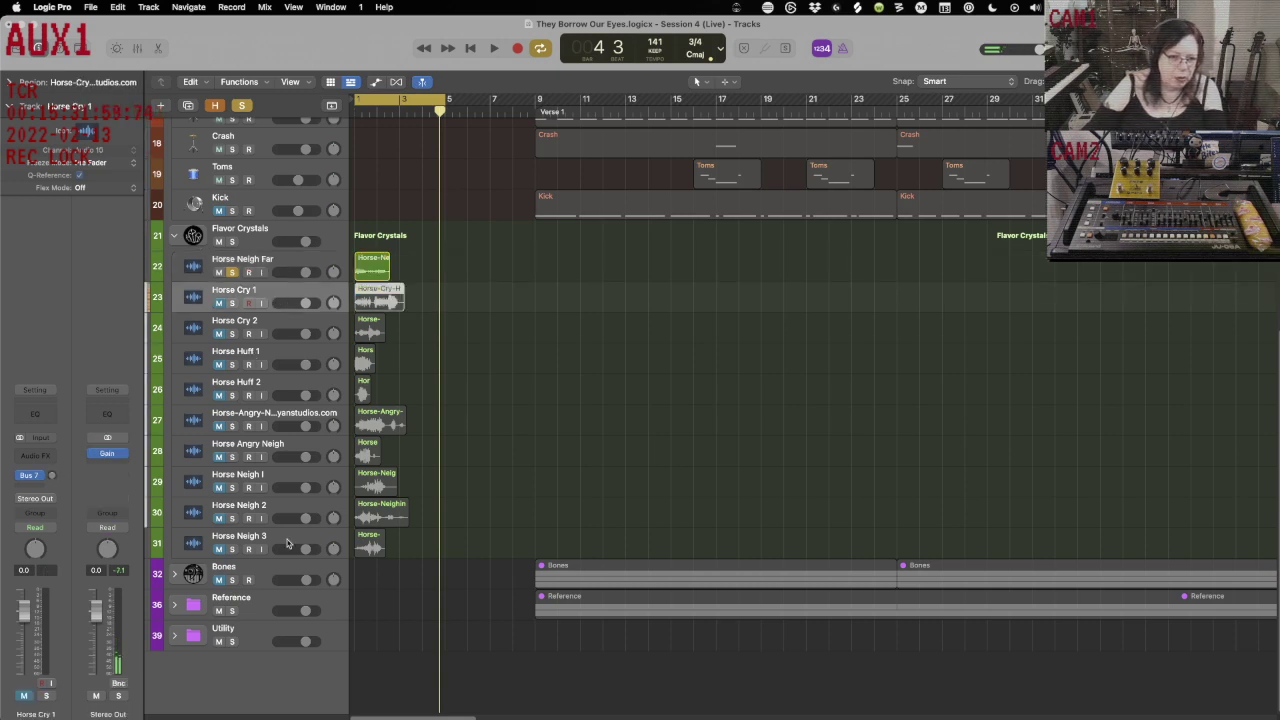
{"action": "left_click", "coordinate": [292, 541], "text": "shift"}
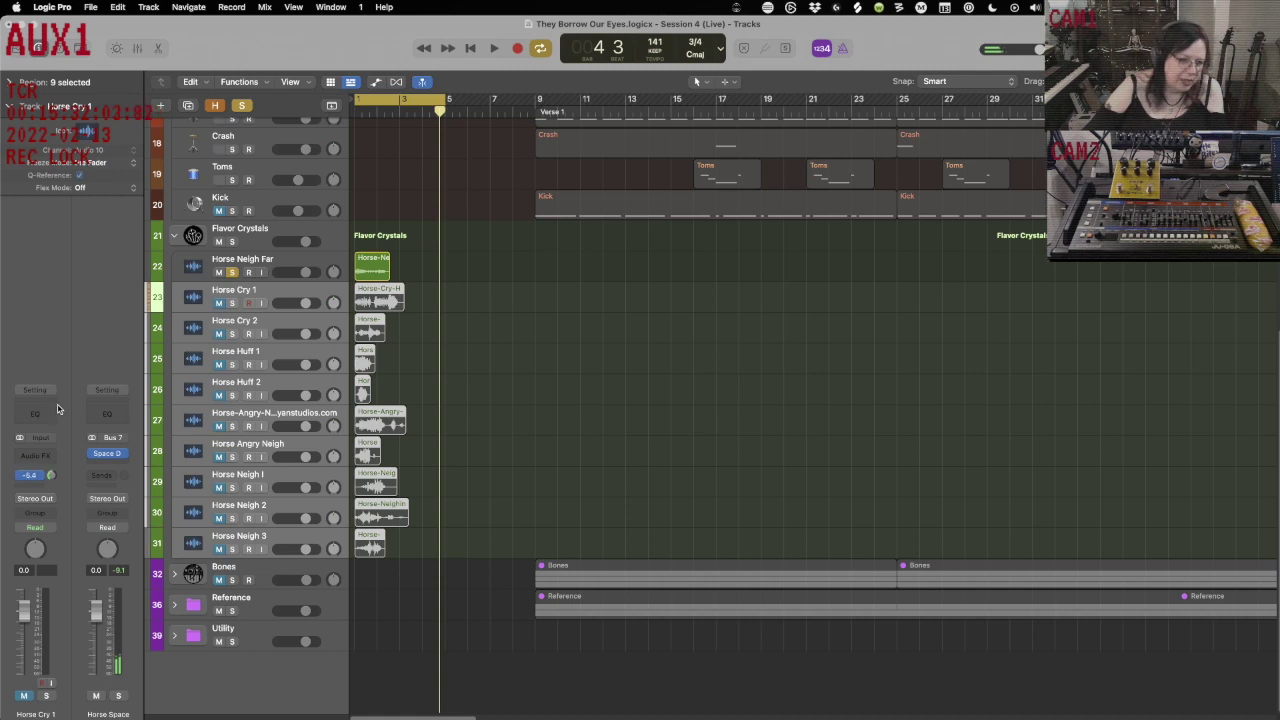
{"action": "left_click", "coordinate": [365, 670]}
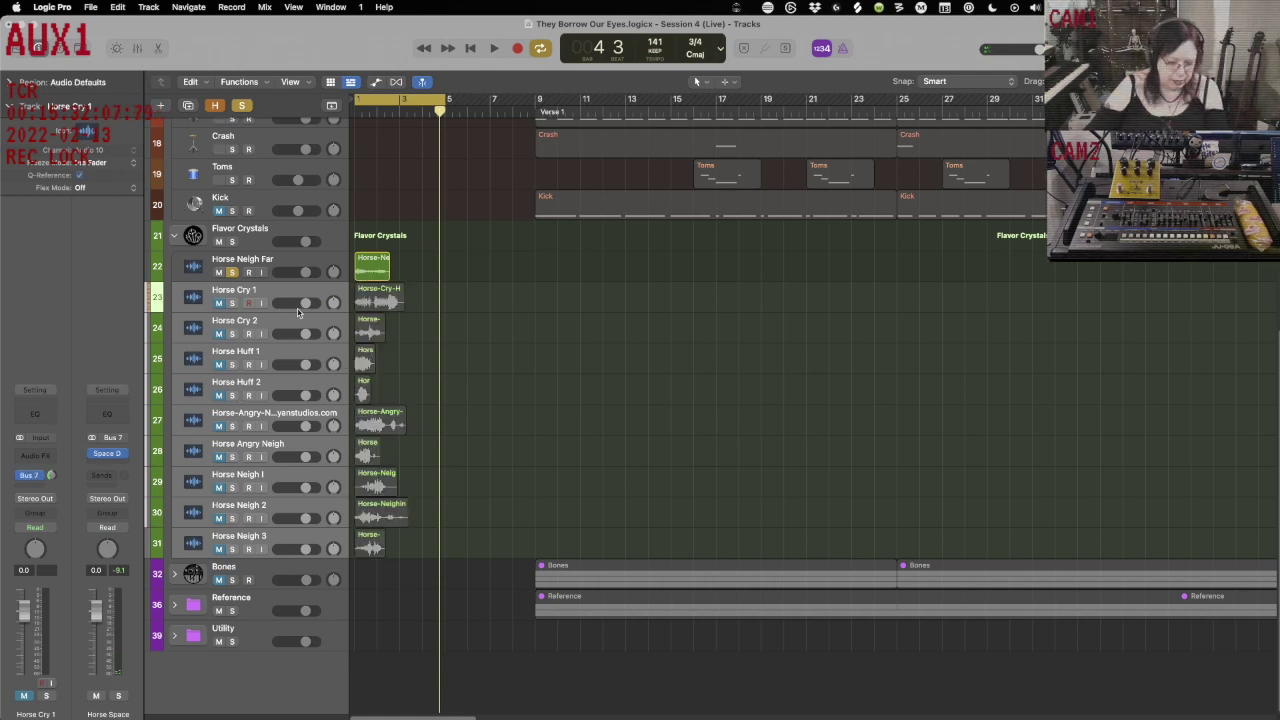
{"action": "key", "text": "s"}
{"action": "left_click", "coordinate": [303, 686]}
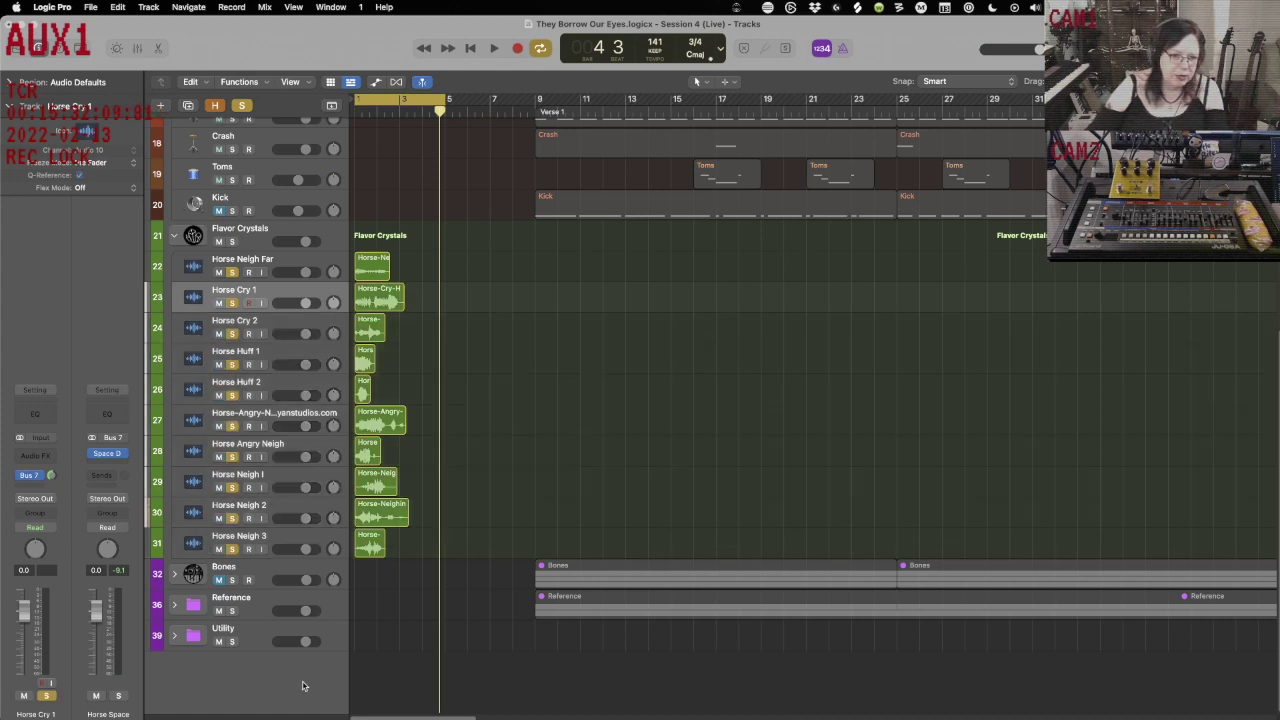
Stagger the horse regions across the cycle range from bar 1, repeating the Horse Huff 2 region, and audition the overlapping sounds.
{"action": "left_click_drag", "start_coordinate": [393, 289], "coordinate": [430, 514]}
{"action": "left_click", "coordinate": [385, 507]}
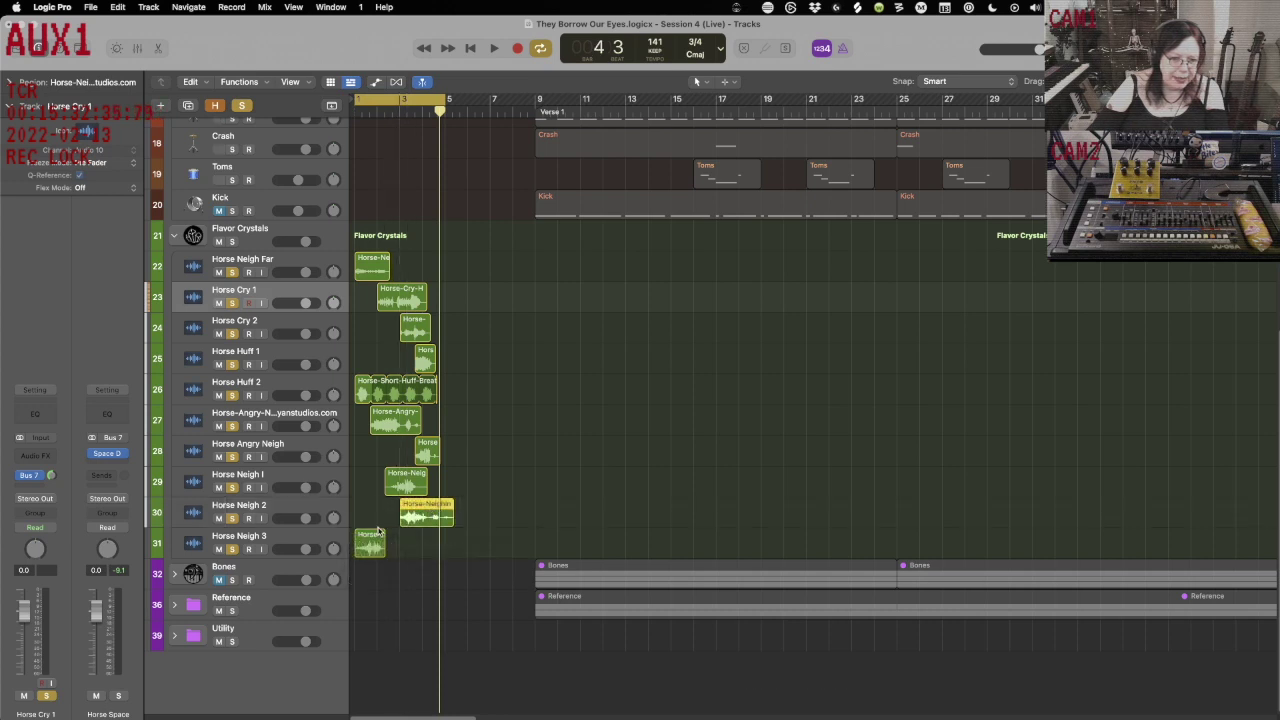
{"action": "key", "text": "space"}
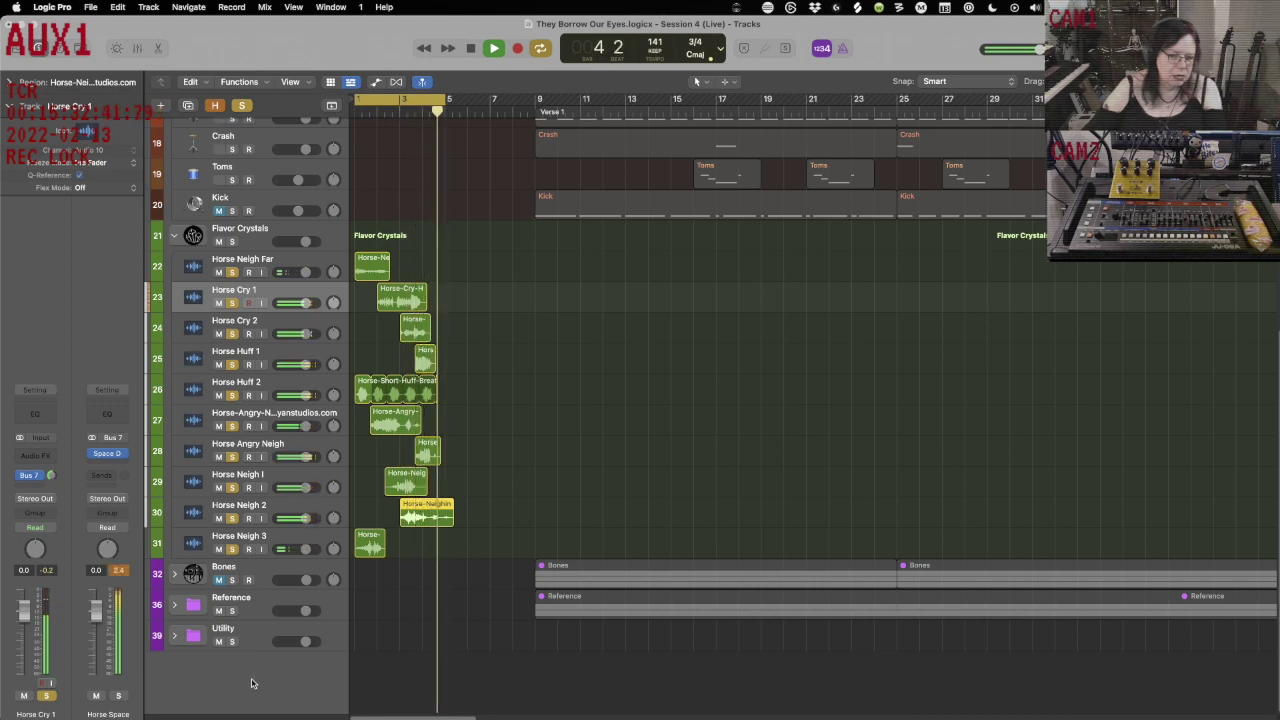
{"action": "key", "text": "space"}
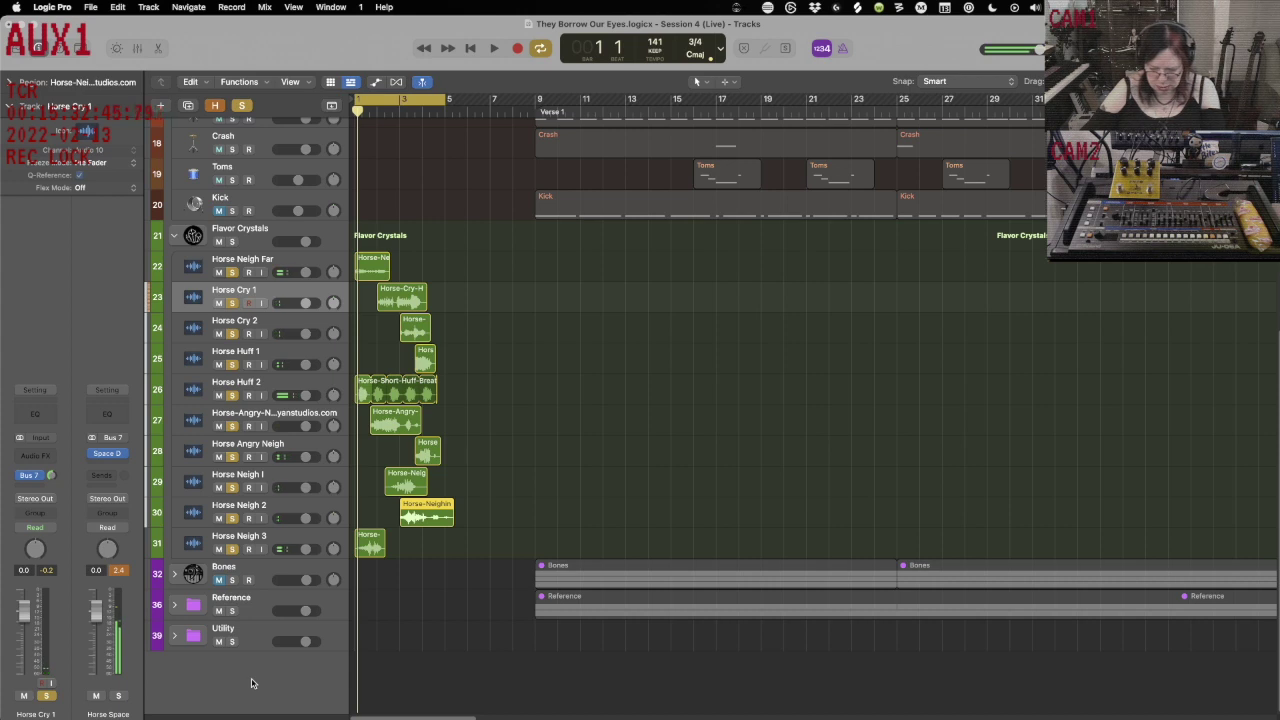
{"action": "key", "text": "Return"}
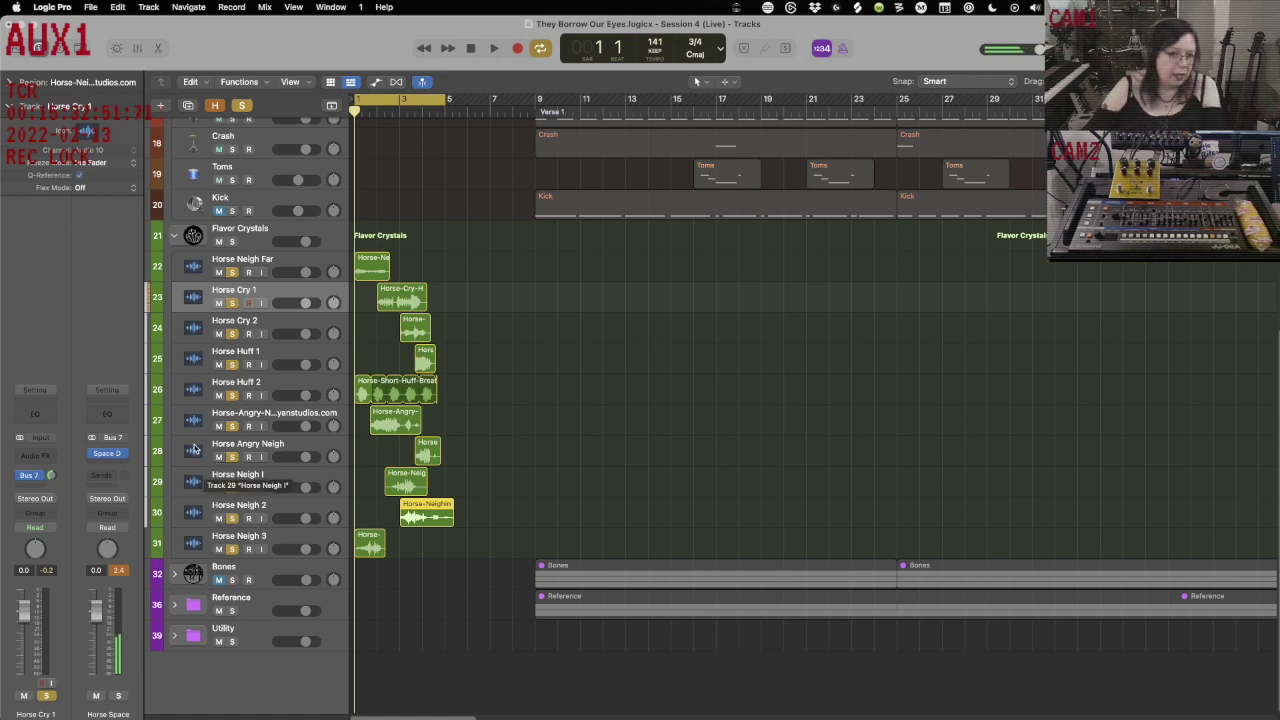
Lower Horse Neigh Far's volume to -5.3 dB and audition all horse tracks together.
{"action": "left_click", "coordinate": [293, 261]}
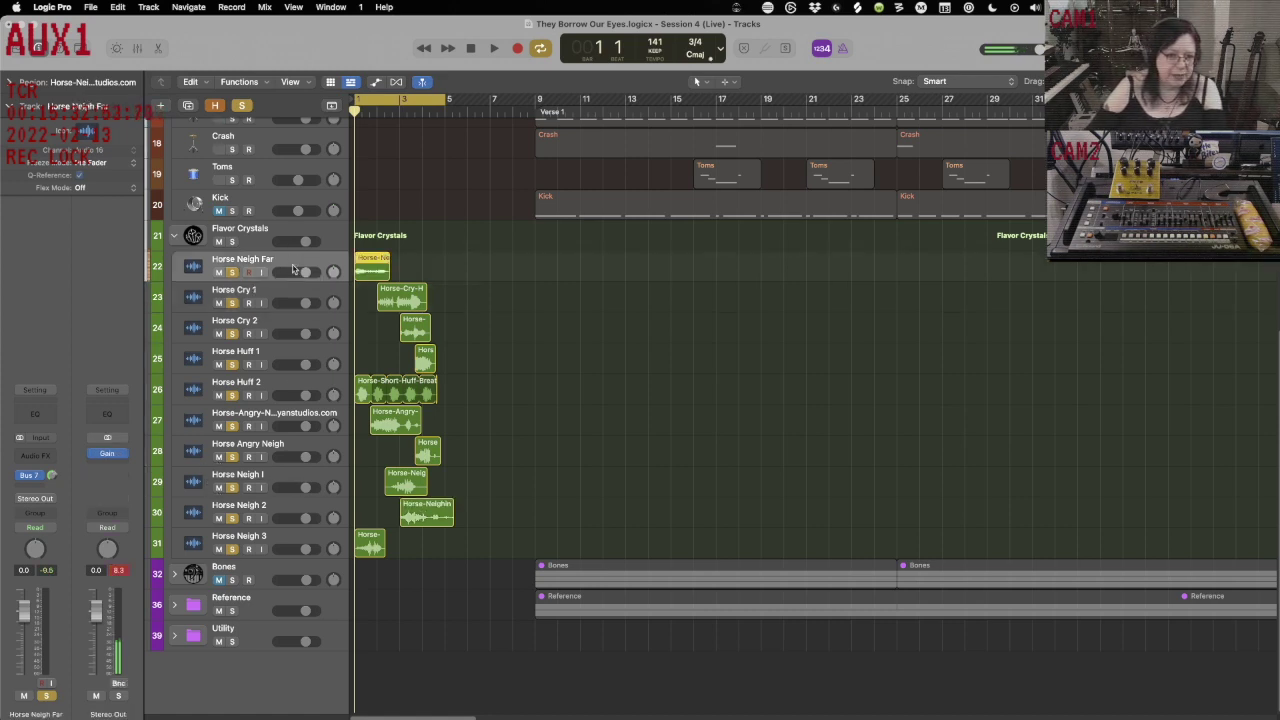
{"action": "left_click", "coordinate": [285, 540], "text": "shift"}
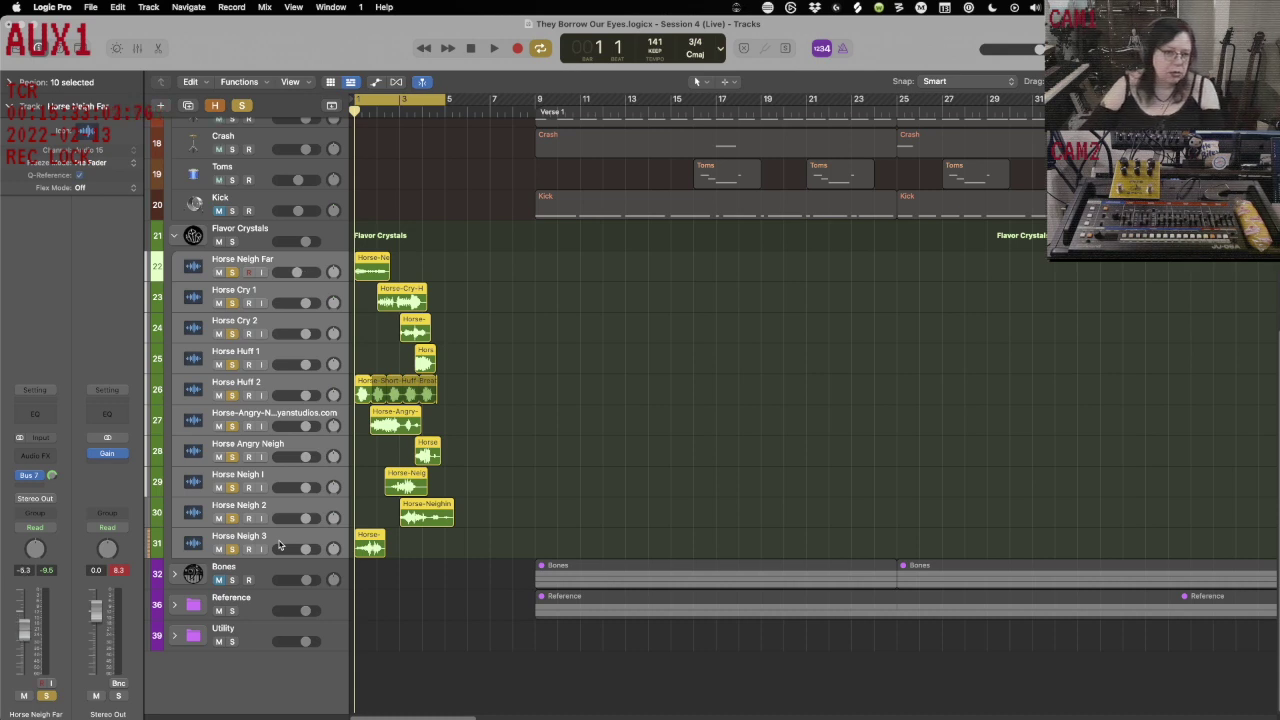
{"action": "key", "text": "space"}
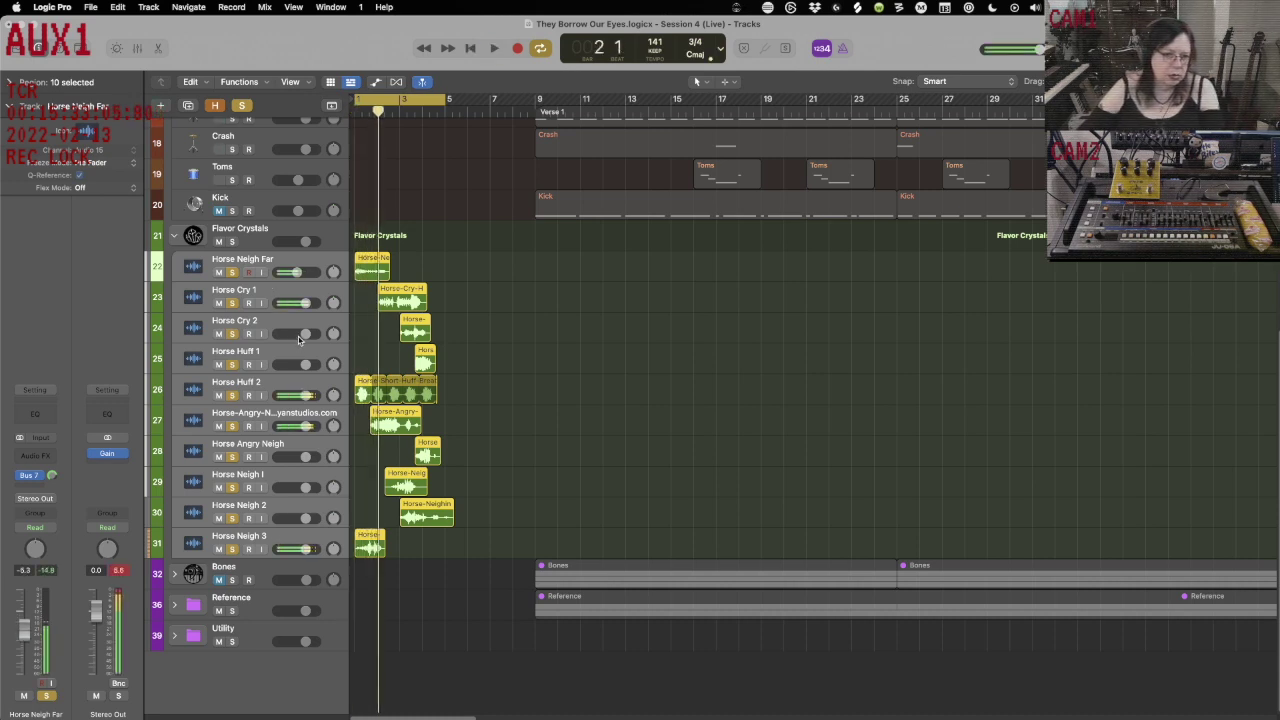
{"action": "left_click", "coordinate": [312, 266]}
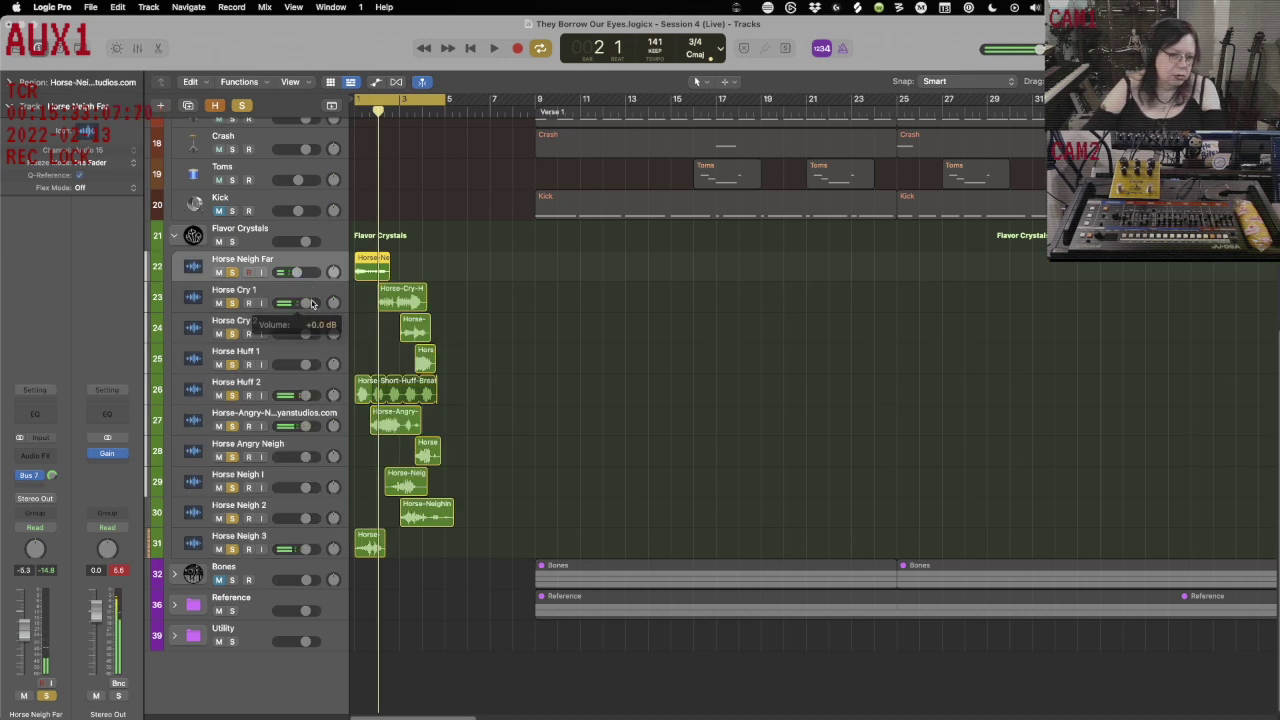
{"action": "left_click", "coordinate": [323, 293]}
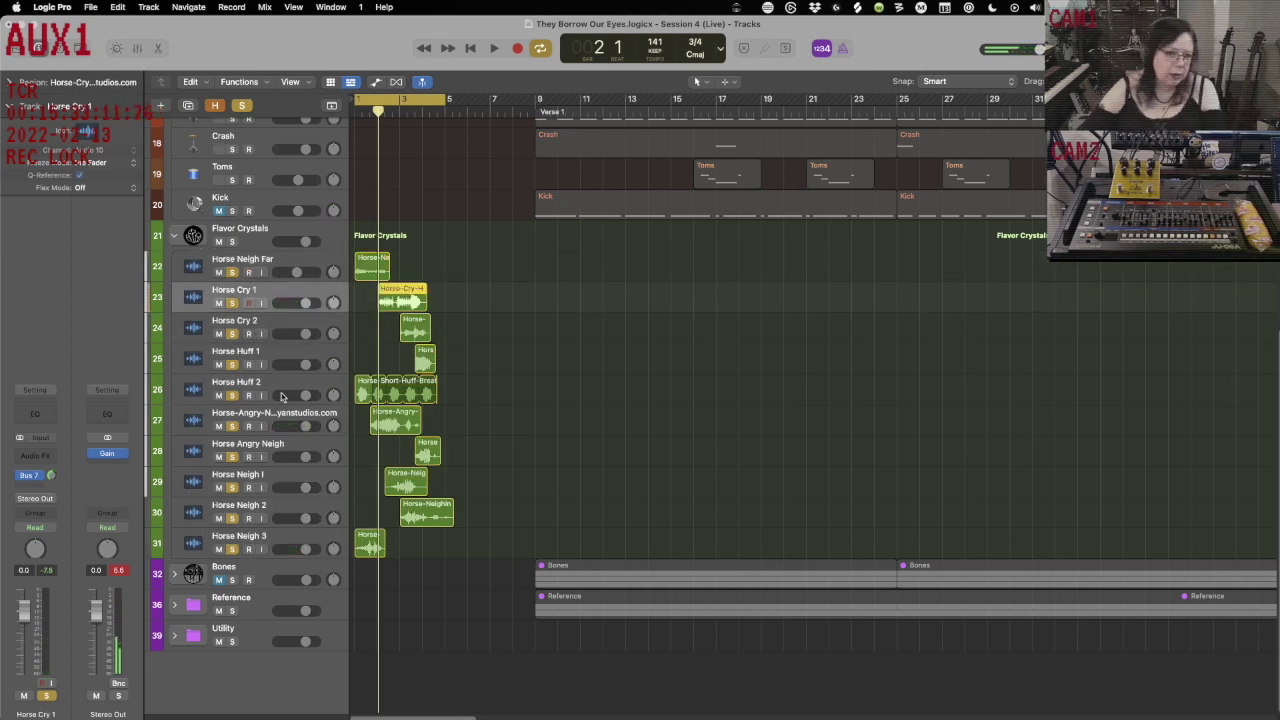
Lower the mixer volumes of Horse Neigh Far through Horse Neigh 2 together, to -18.1 dB for Horse Neigh Far and -12.8 dB for the others.
{"action": "key", "text": "x"}
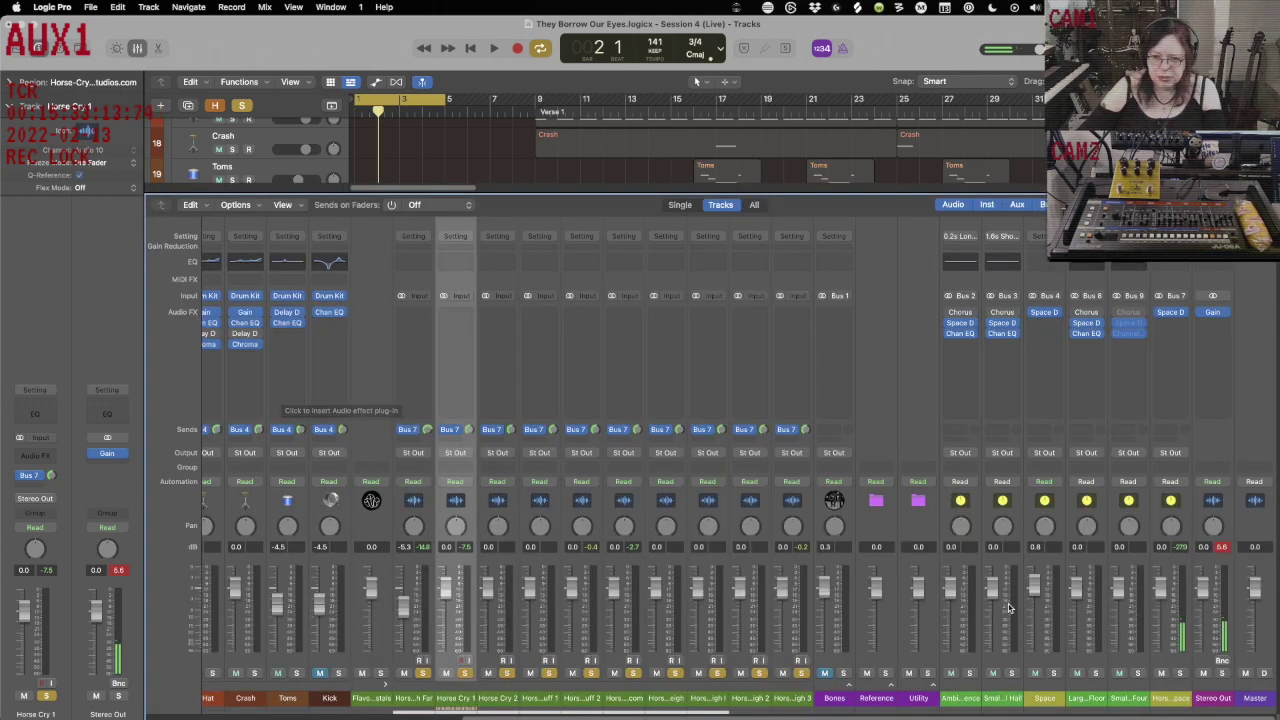
{"action": "scroll", "coordinate": [706, 505], "scroll_direction": "left", "scroll_amount": 5}
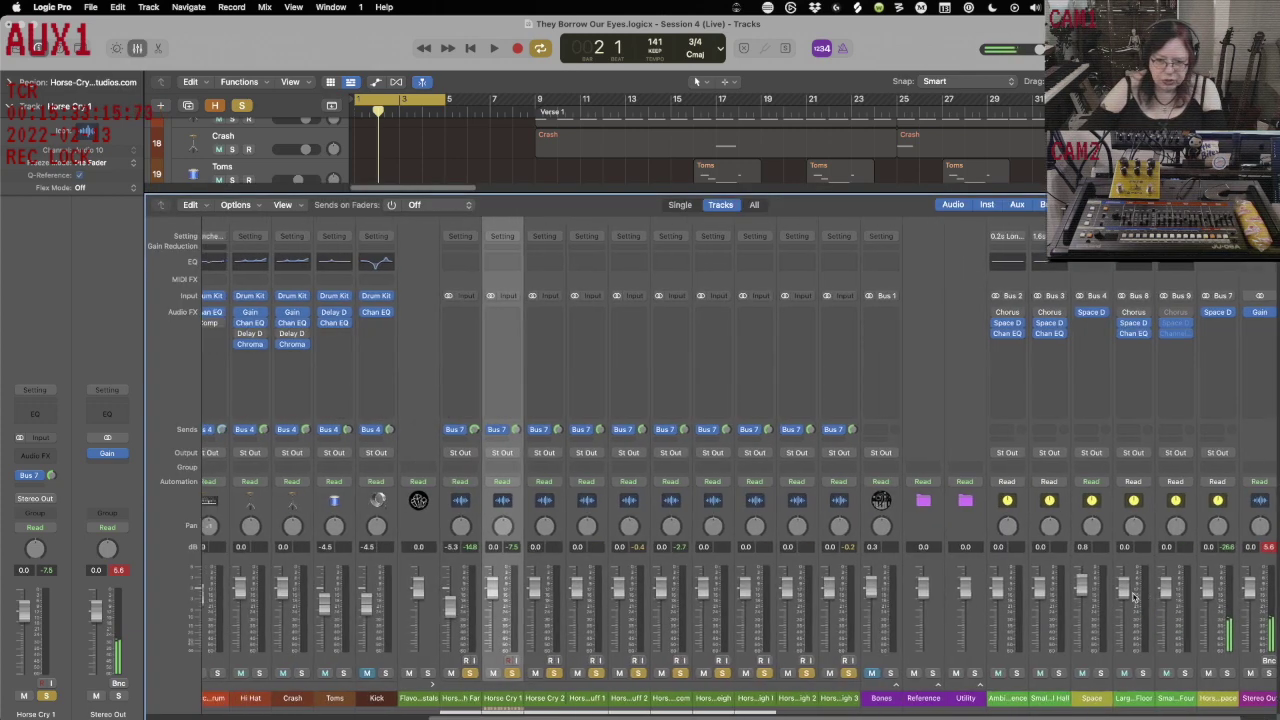
{"action": "left_click", "coordinate": [550, 257]}
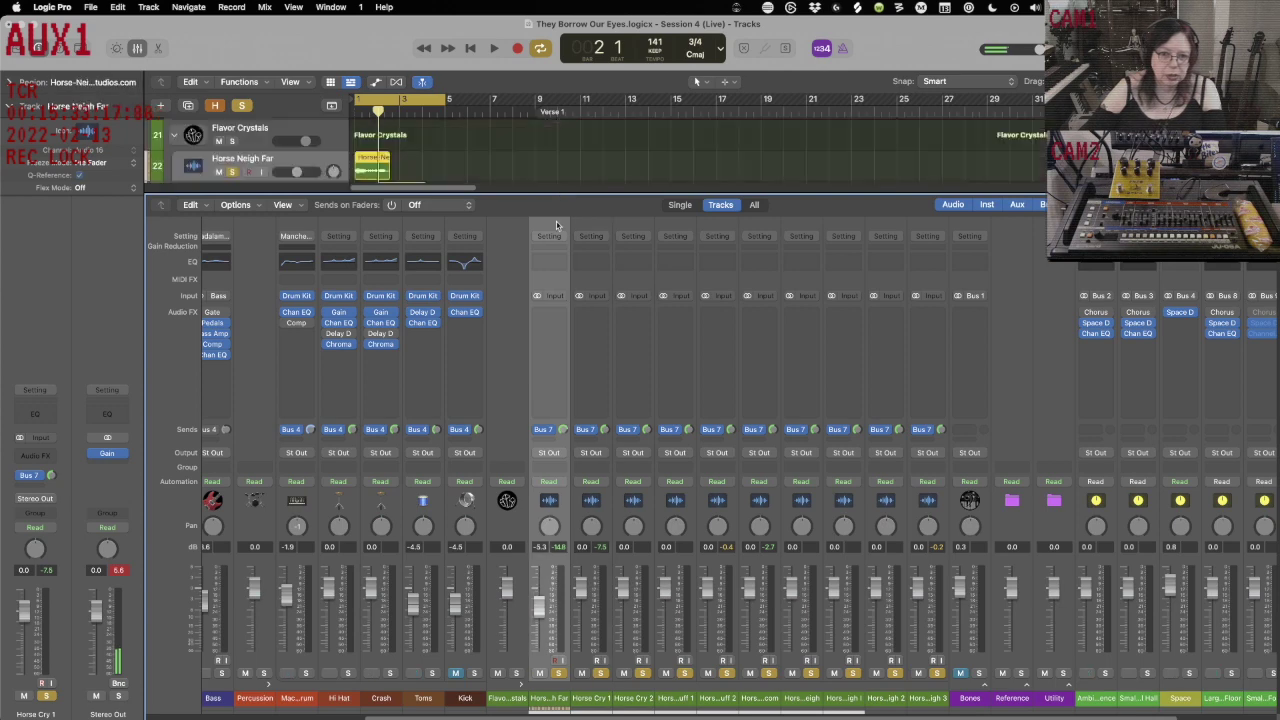
{"action": "left_click", "coordinate": [888, 232], "text": "shift"}
{"action": "left_click_drag", "start_coordinate": [577, 590], "coordinate": [577, 610]}
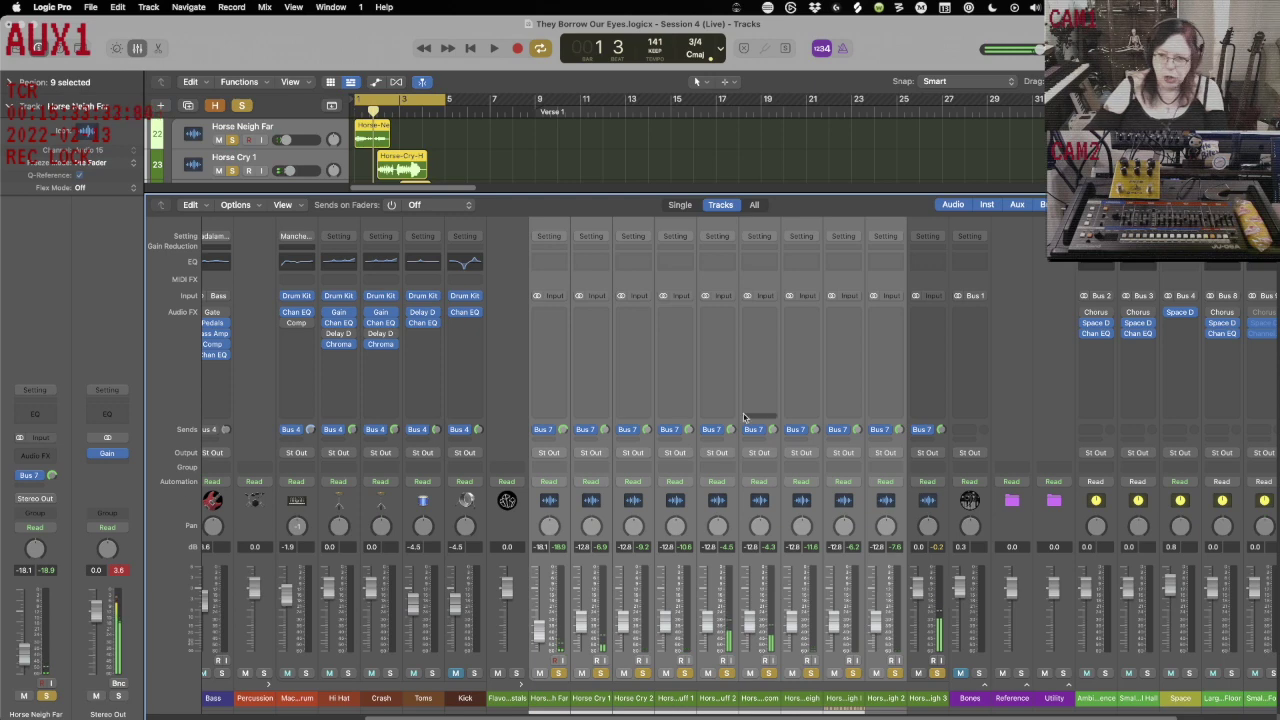
Insert a stereo Gain plug-in before Space Designer on the Horse Space bus and set it to -11.4 dB during playback.
{"action": "scroll", "coordinate": [1096, 370], "scroll_direction": "right", "scroll_amount": 5}
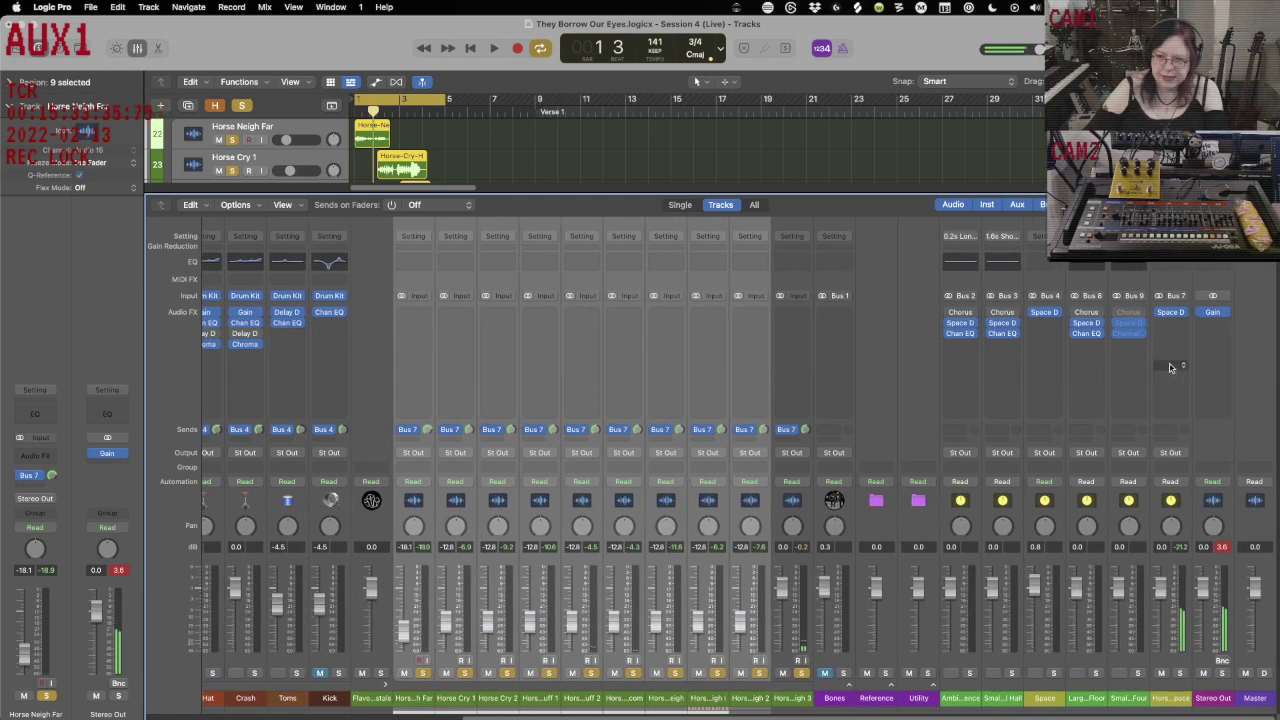
{"action": "left_click", "coordinate": [1173, 314]}
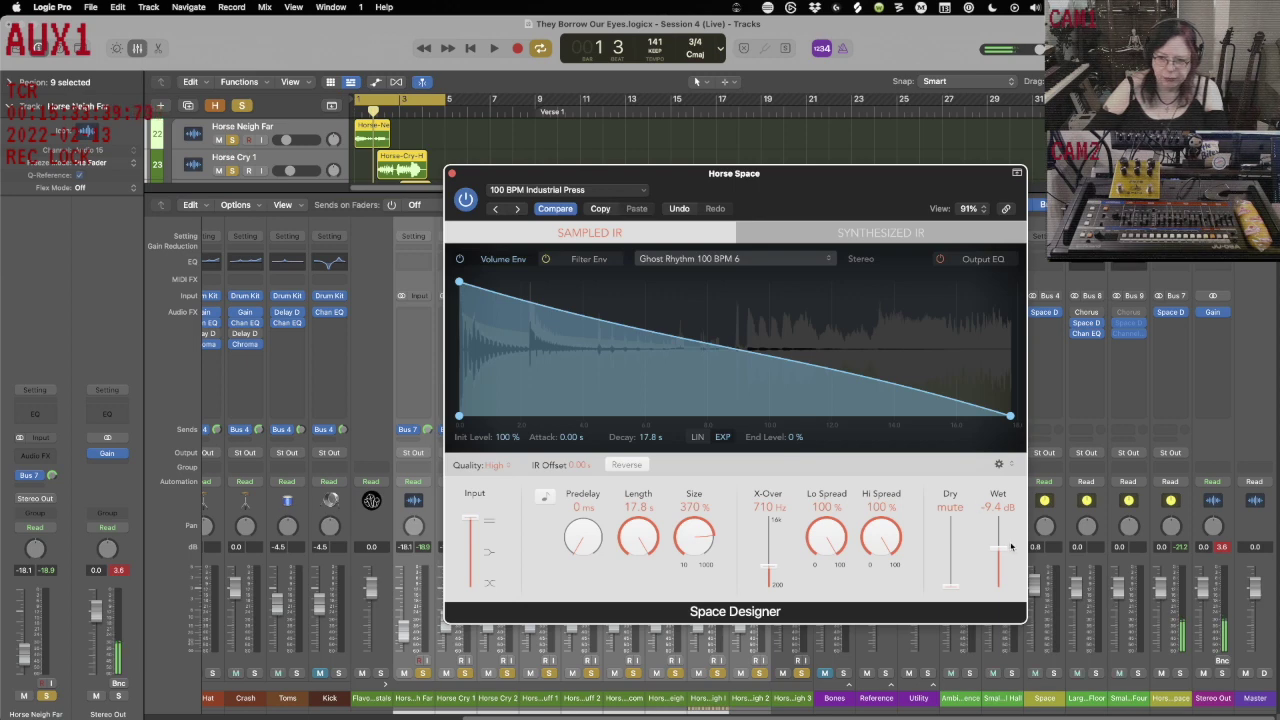
{"action": "left_click", "coordinate": [450, 174]}
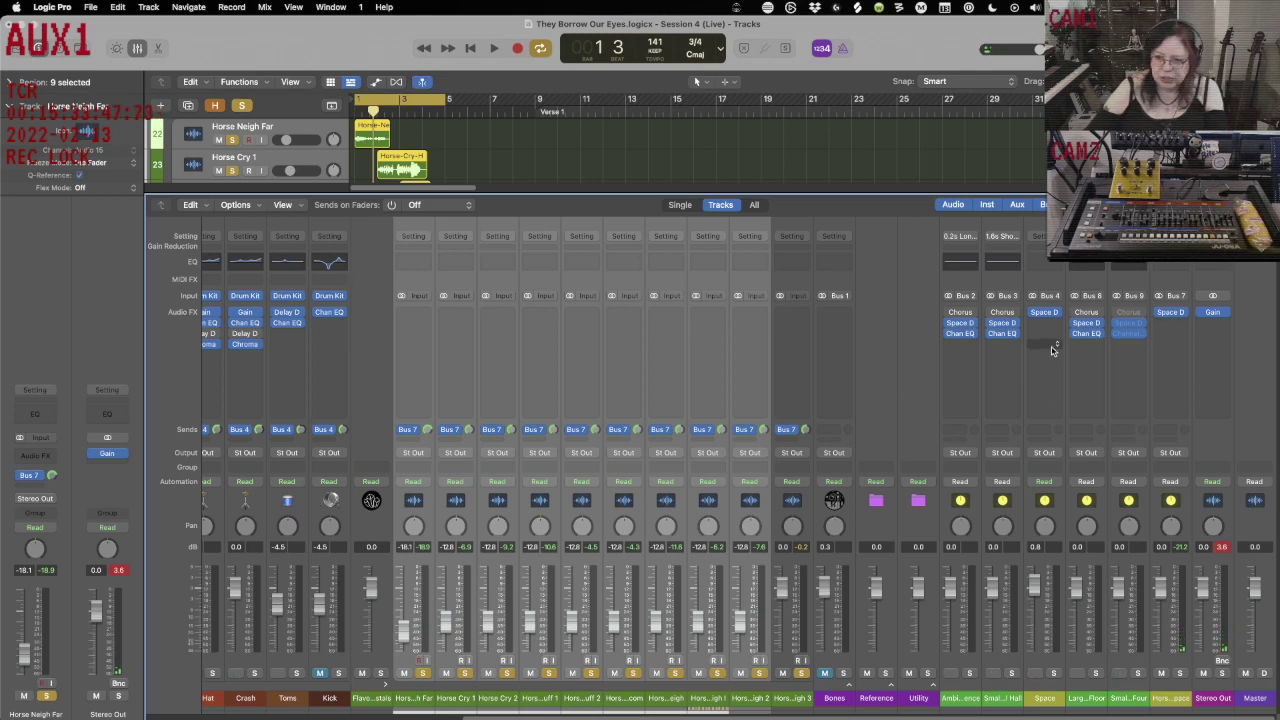
{"action": "left_click", "coordinate": [1182, 326]}
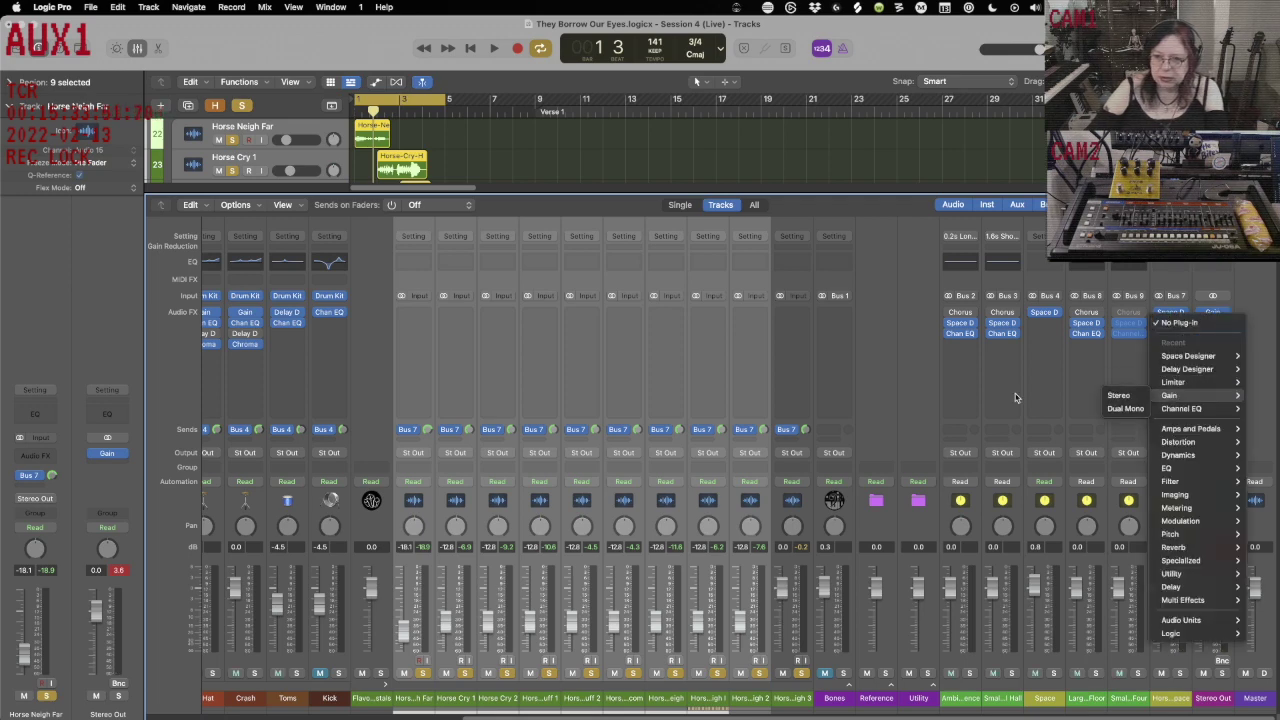
{"action": "left_click", "coordinate": [1112, 399]}
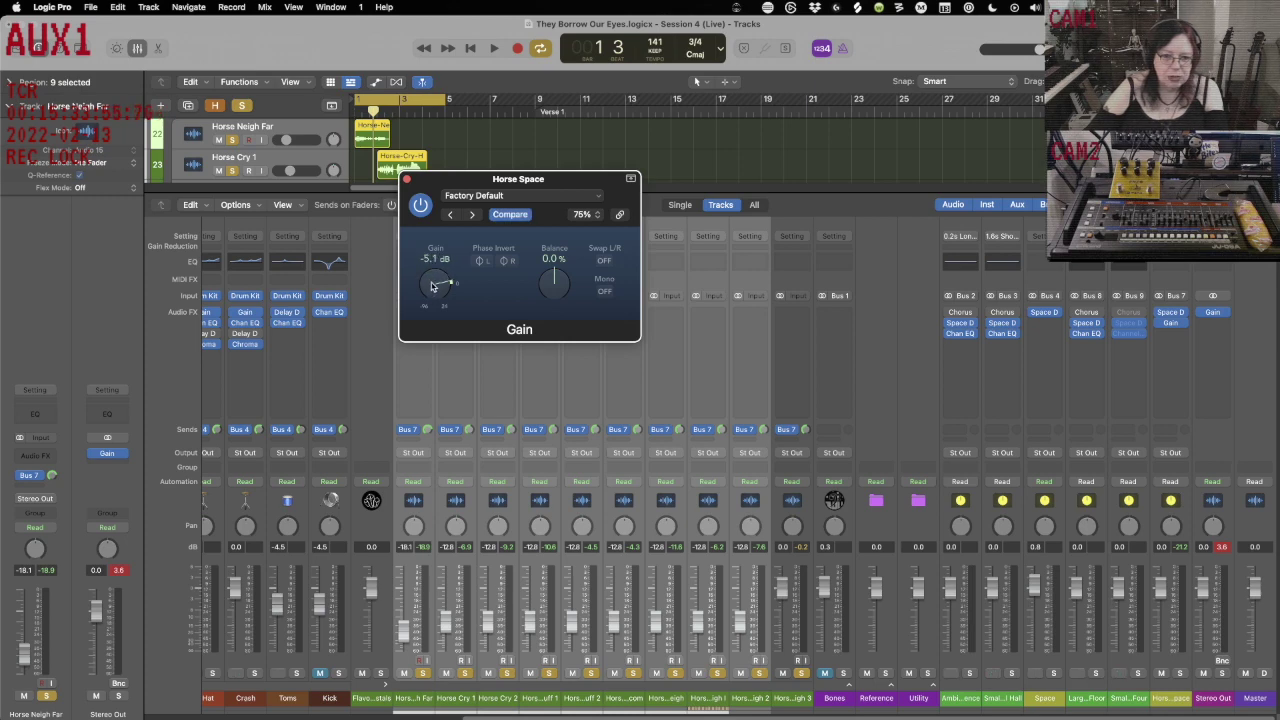
{"action": "key", "text": "space"}
{"action": "scroll", "coordinate": [432, 291], "scroll_direction": "down", "scroll_amount": 2}
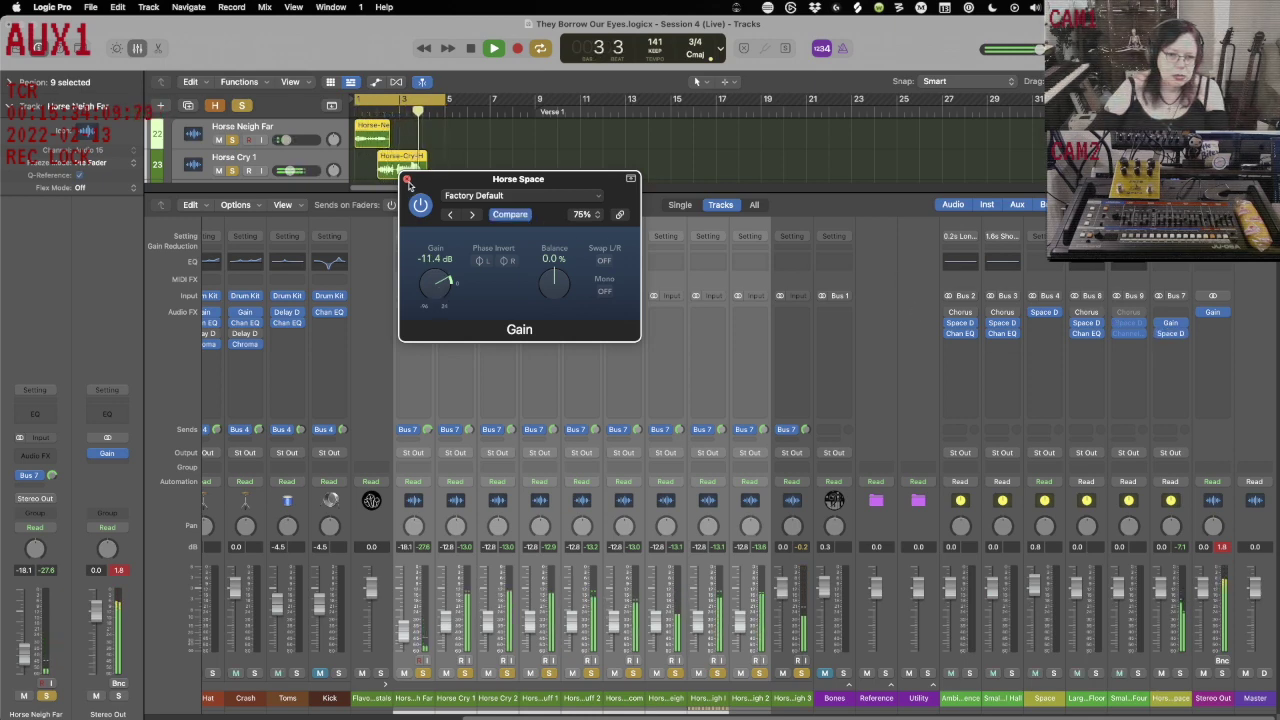
{"action": "left_click", "coordinate": [406, 179]}
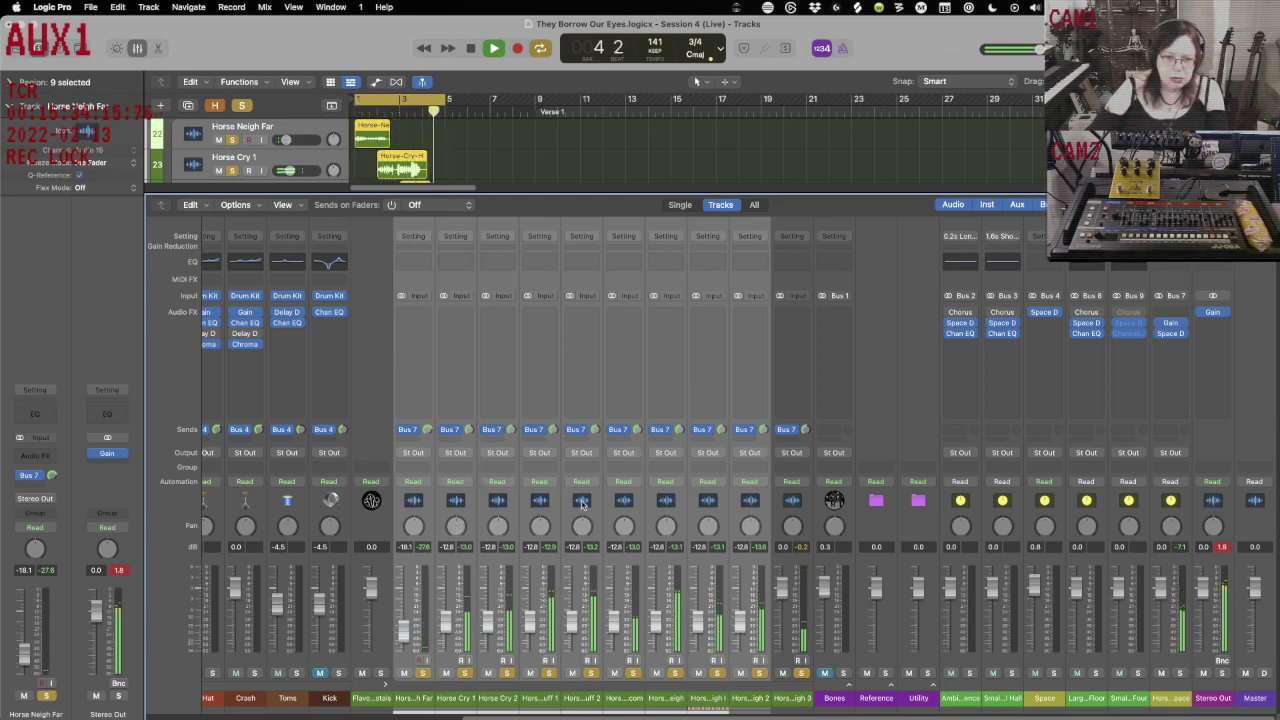
Set the Horse Space Gain to -42.7 dB and raise the selected tracks' Bus 7 sends to 0.9 dB, with Horse Neigh Far at 6.0 dB.
{"action": "left_click", "coordinate": [1170, 323]}
{"action": "mouse_move", "coordinate": [451, 289]}
{"action": "left_mouse_down"}
{"action": "mouse_move", "coordinate": [451, 323]}
{"action": "mouse_move", "coordinate": [433, 302]}
{"action": "left_mouse_up"}
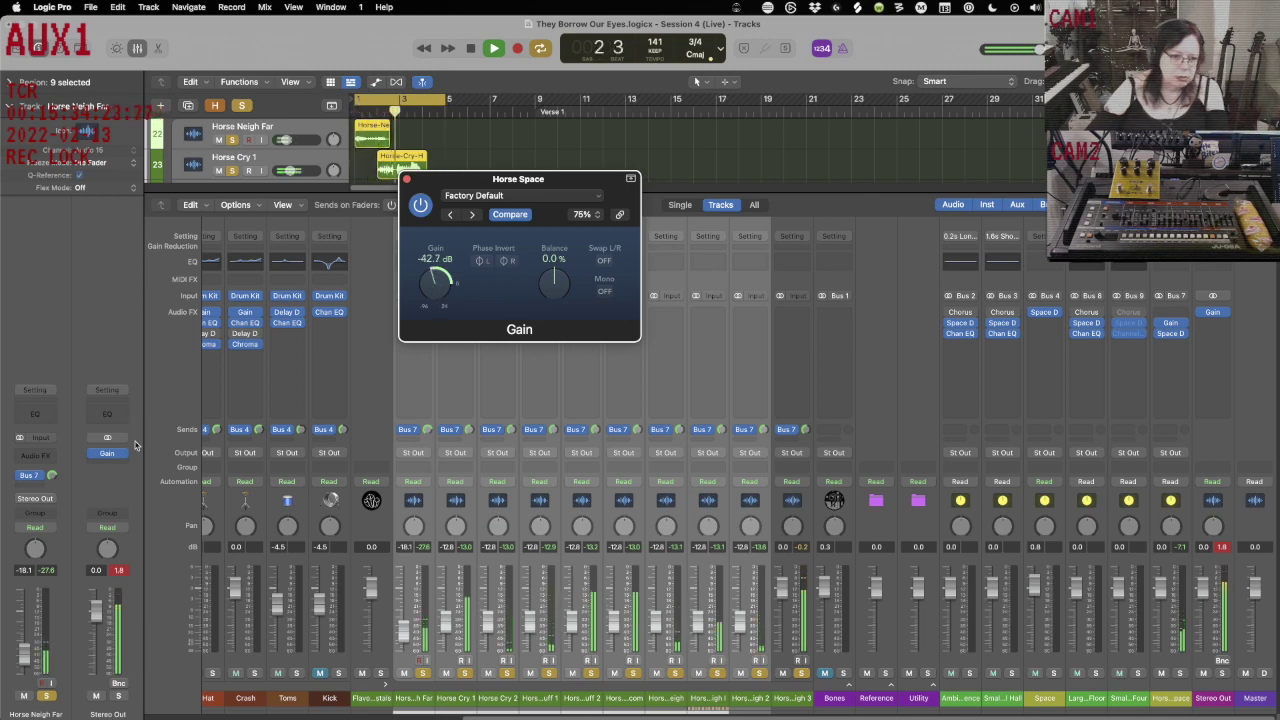
{"action": "left_click", "coordinate": [52, 478]}
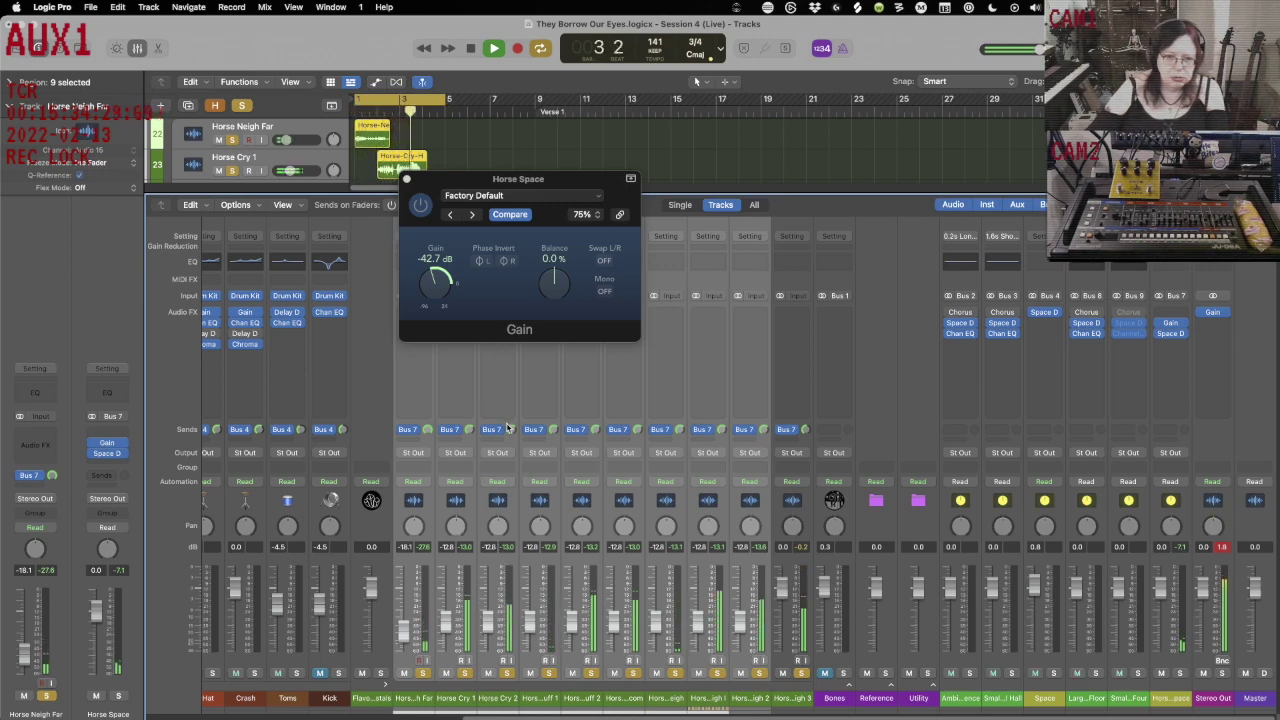
{"action": "left_click_drag", "start_coordinate": [514, 432], "coordinate": [514, 432]}
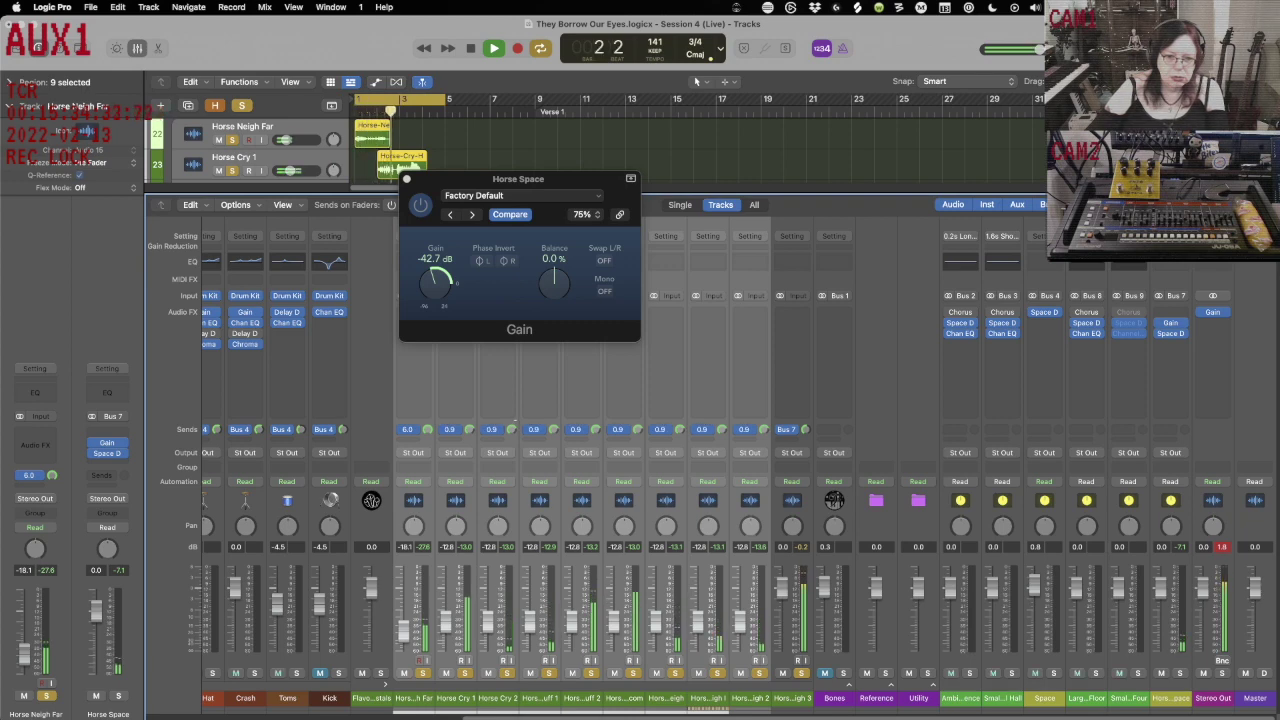
Reopen the Gain plug-in on the Horse Space bus and set its gain to -24.4 dB.
{"action": "left_click", "coordinate": [1172, 325]}
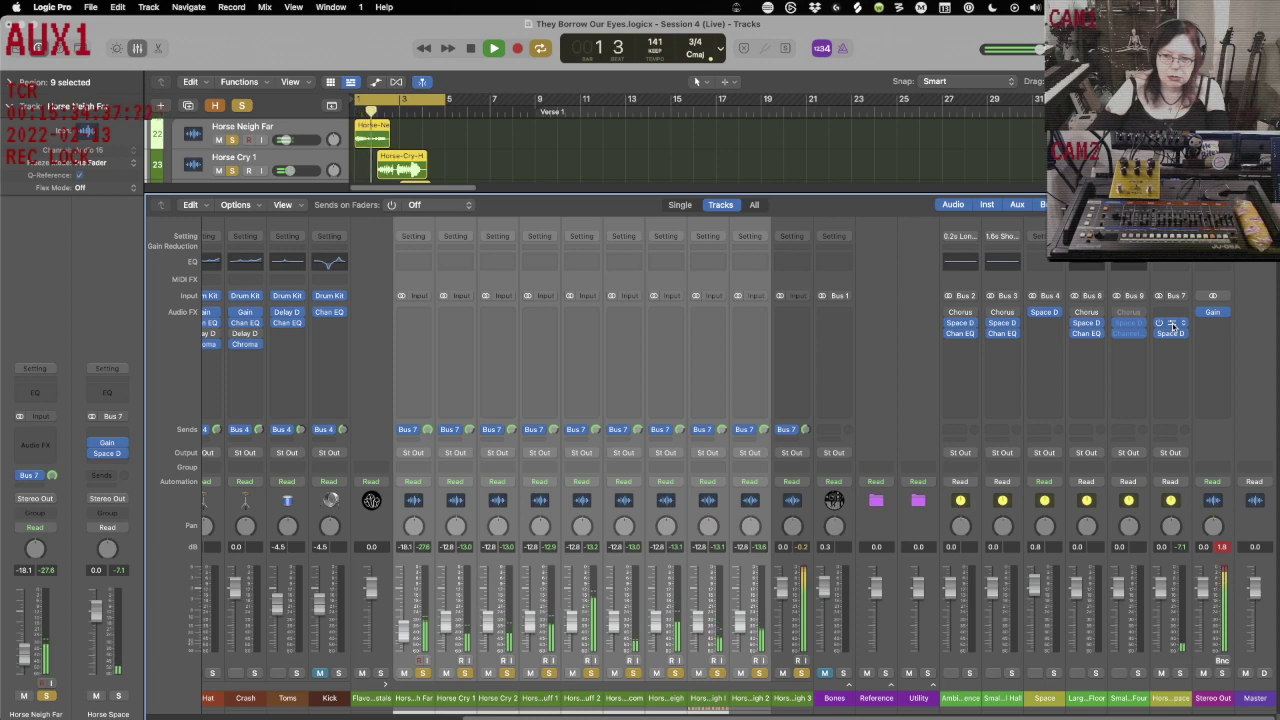
{"action": "left_click", "coordinate": [1172, 325]}
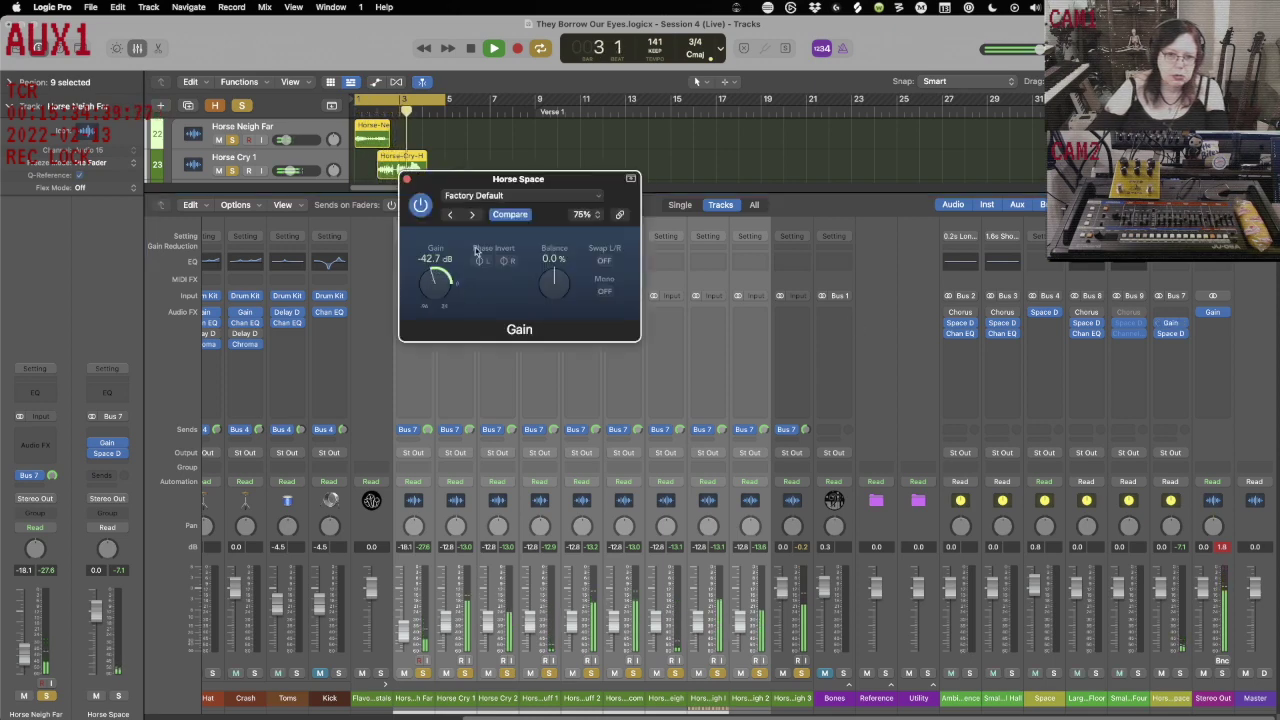
{"action": "left_click_drag", "start_coordinate": [438, 282], "coordinate": [437, 268]}
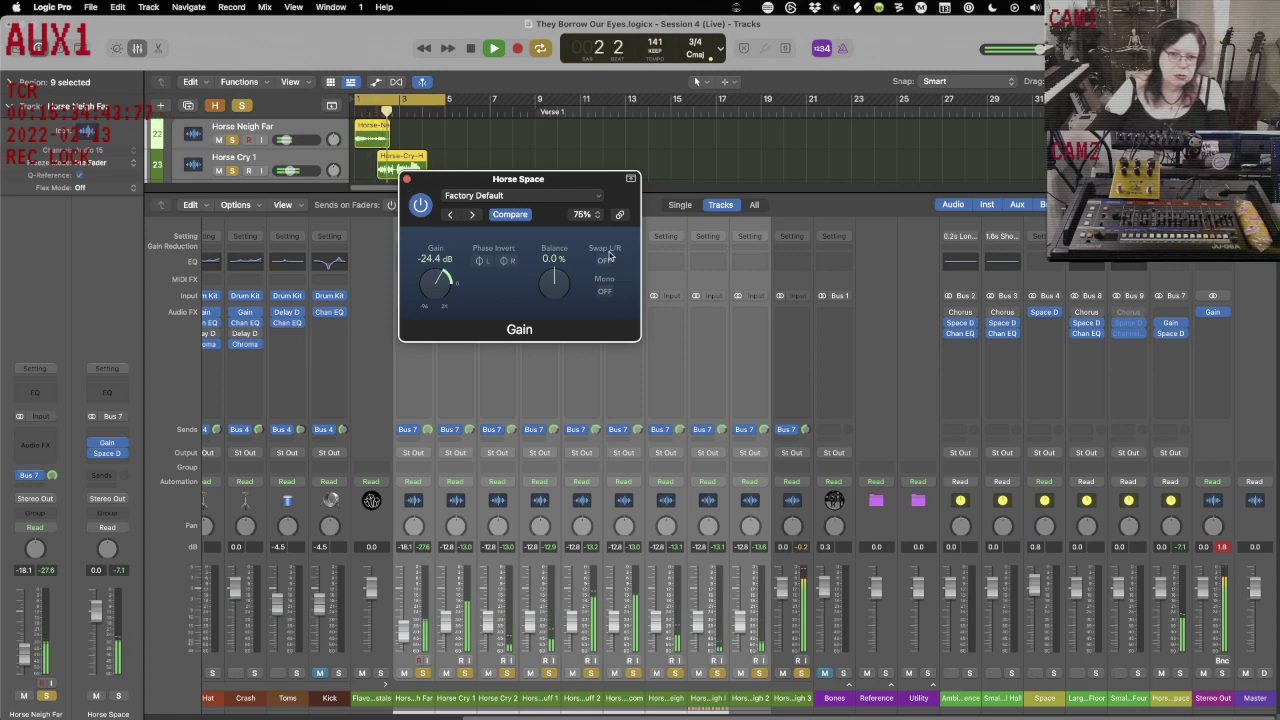
Bypass the Gain plug-in on the Horse Space bus, hide the mixer and audition the horse sounds.
{"action": "left_click", "coordinate": [1166, 323]}
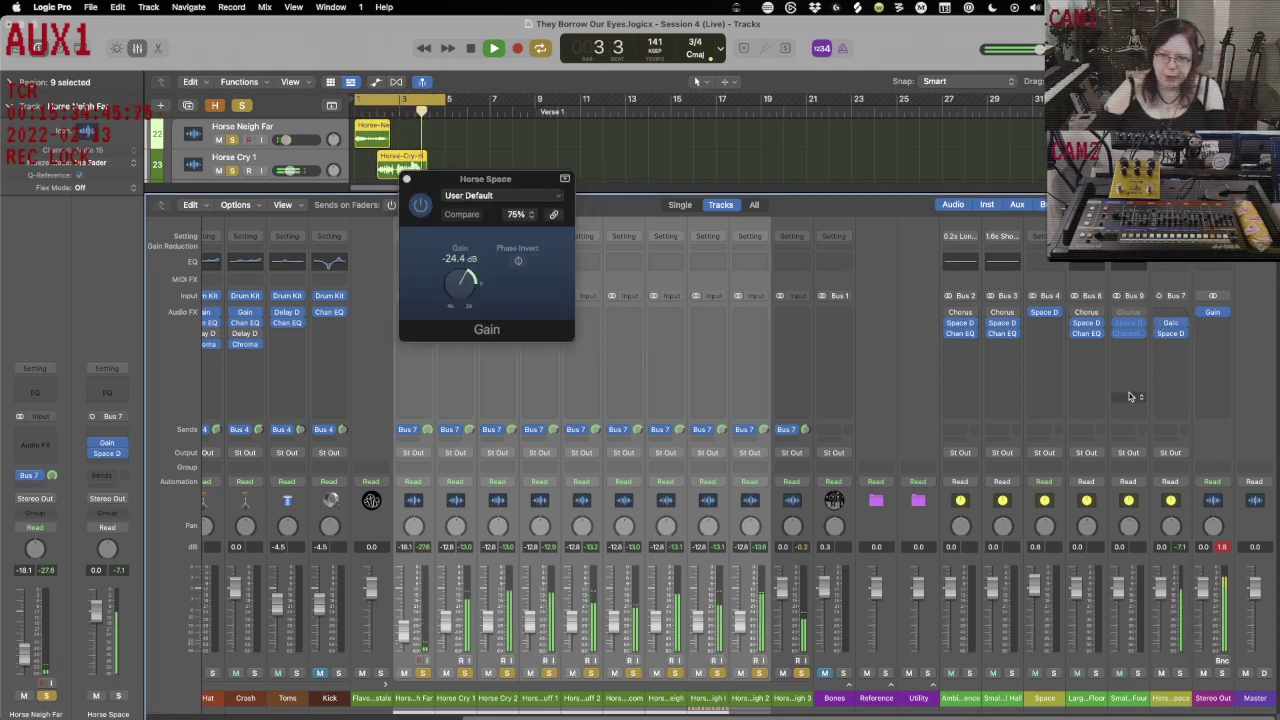
{"action": "key", "text": "space"}
{"action": "key", "text": "x"}
{"action": "key", "text": "space"}
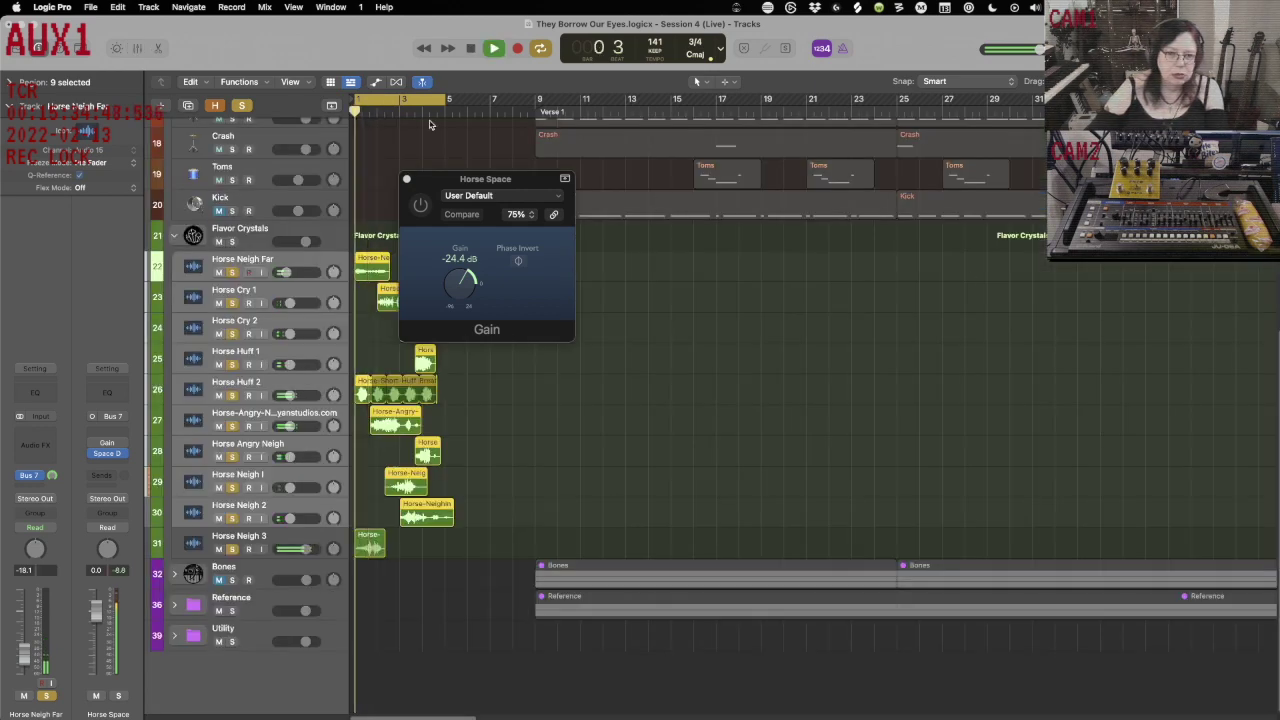
{"action": "key", "text": "space"}
Re-enable the Horse Space Gain plug-in, close its window and audition the horse sounds again.
{"action": "left_click", "coordinate": [397, 176]}
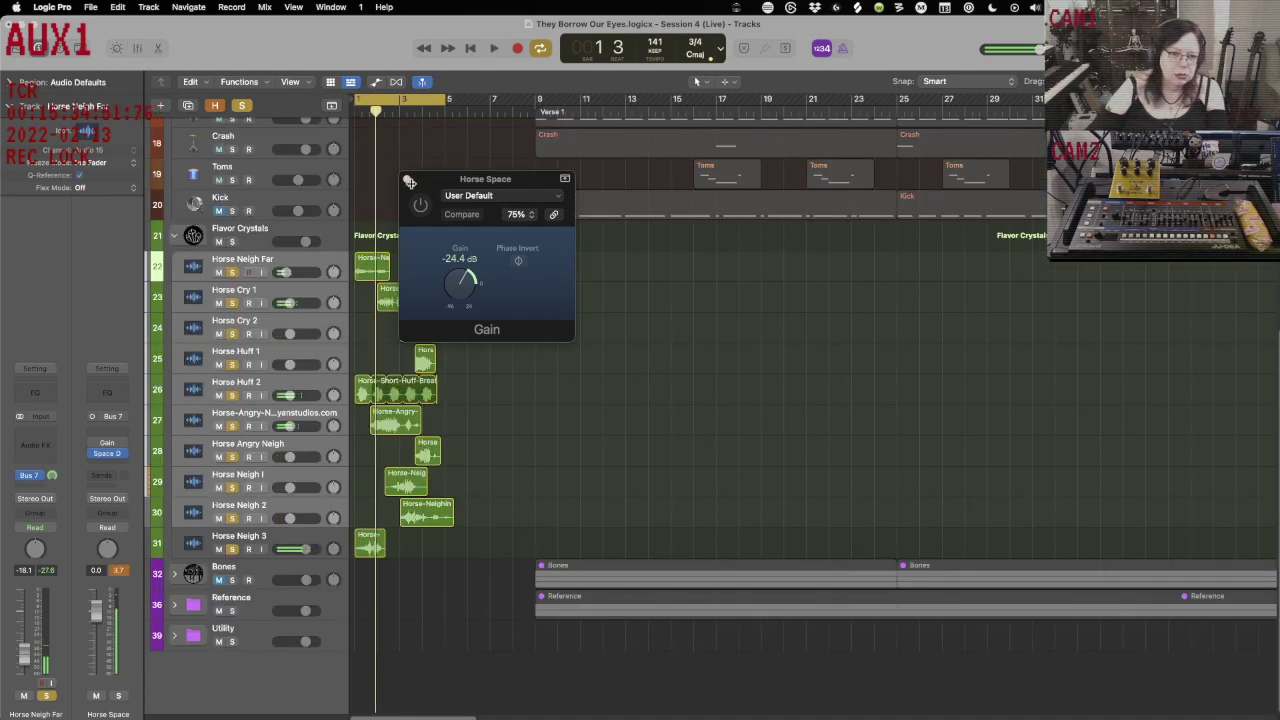
{"action": "left_click", "coordinate": [412, 214]}
{"action": "left_click", "coordinate": [405, 179]}
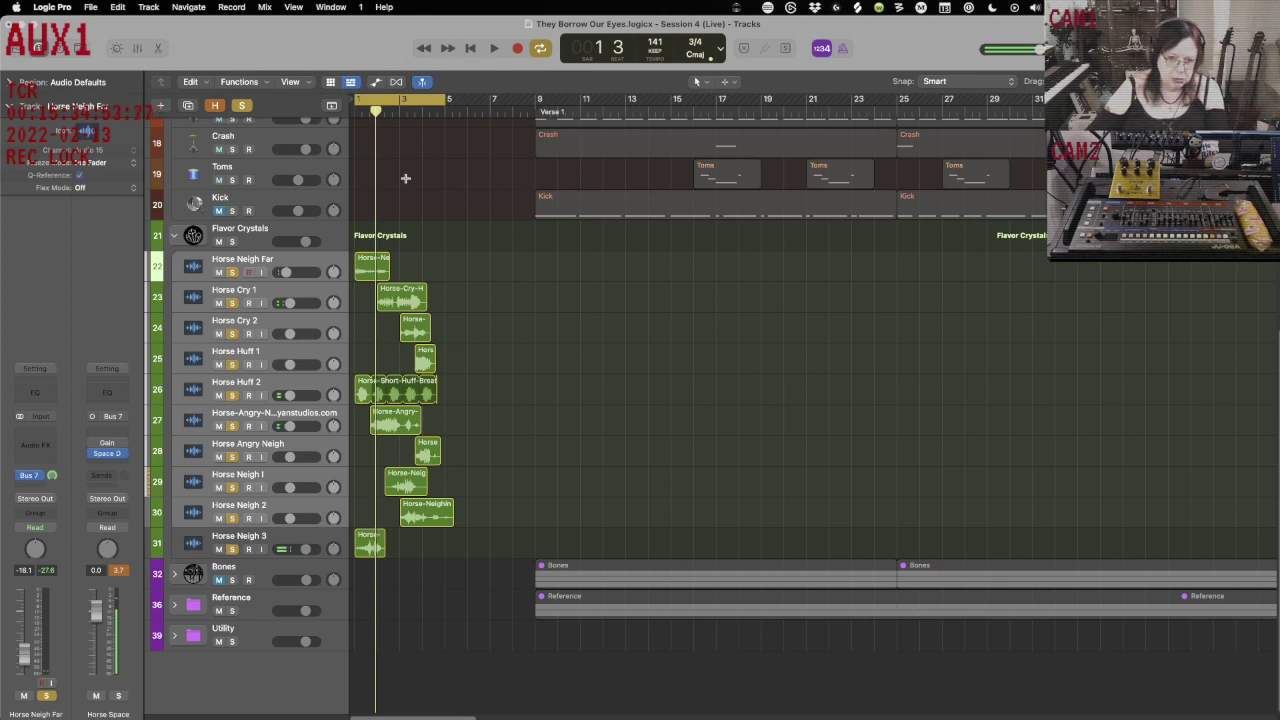
{"action": "key", "text": "space"}
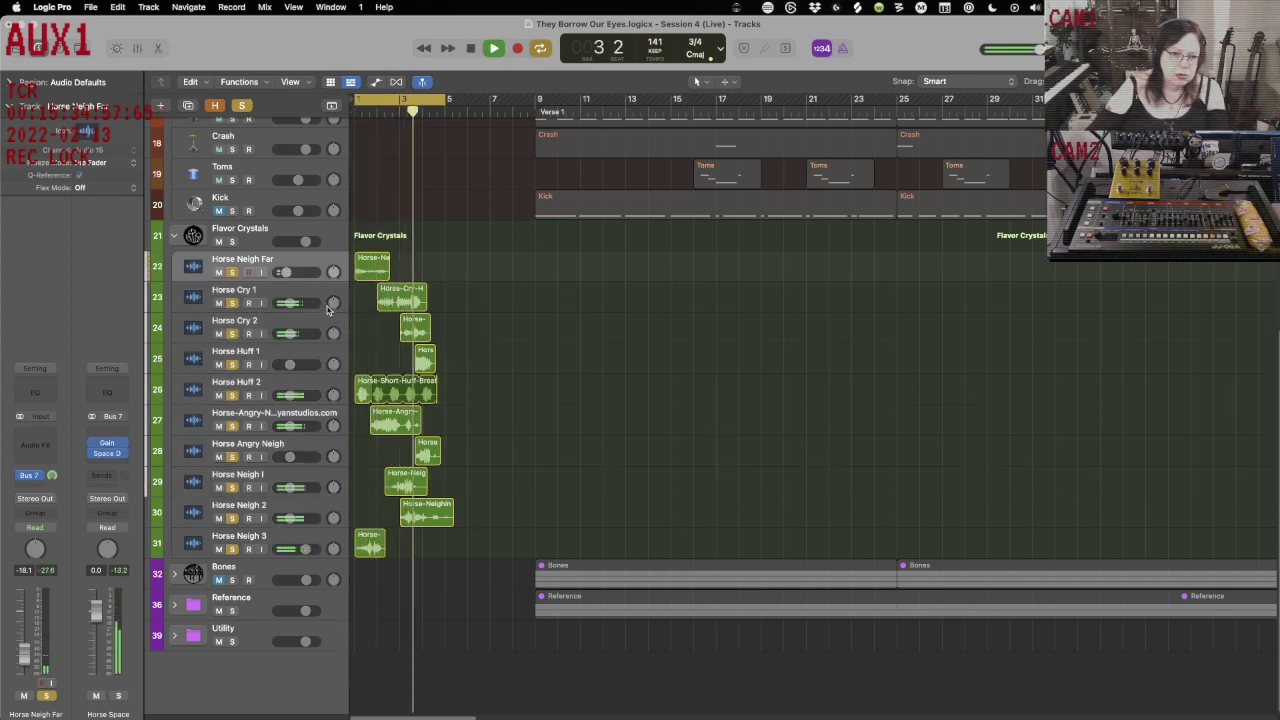
{"action": "key", "text": "space"}
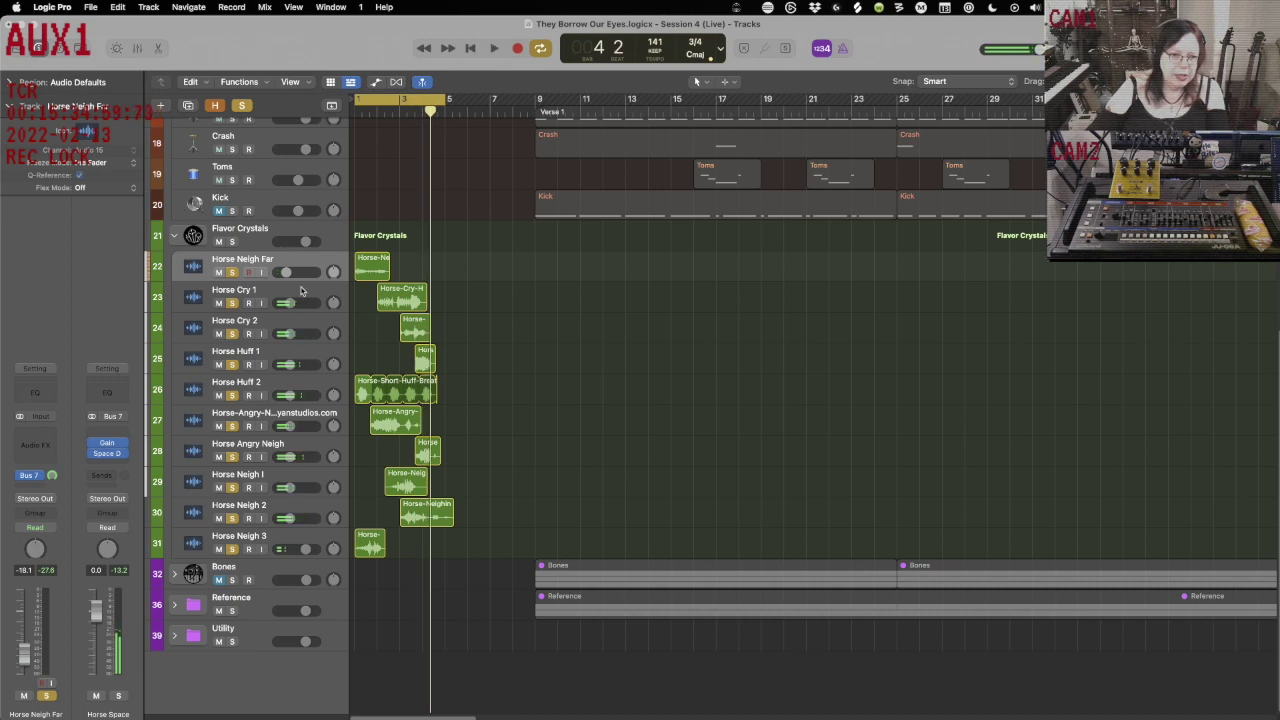
Insert a stereo Gain plug-in on the tracks Horse Neigh Far through Horse Neigh 3 and set it to -17.4 dB.
{"action": "left_click", "coordinate": [312, 535], "text": "shift"}
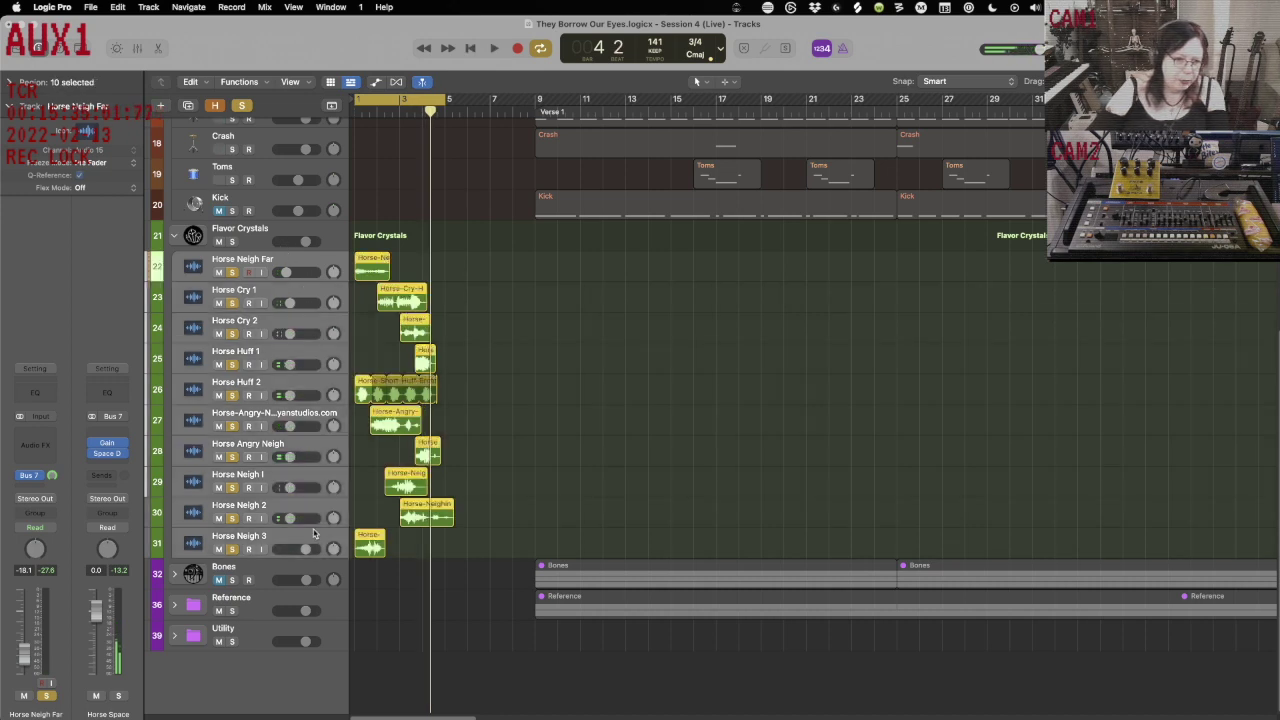
{"action": "left_click", "coordinate": [47, 443]}
{"action": "mouse_move", "coordinate": [101, 487]}
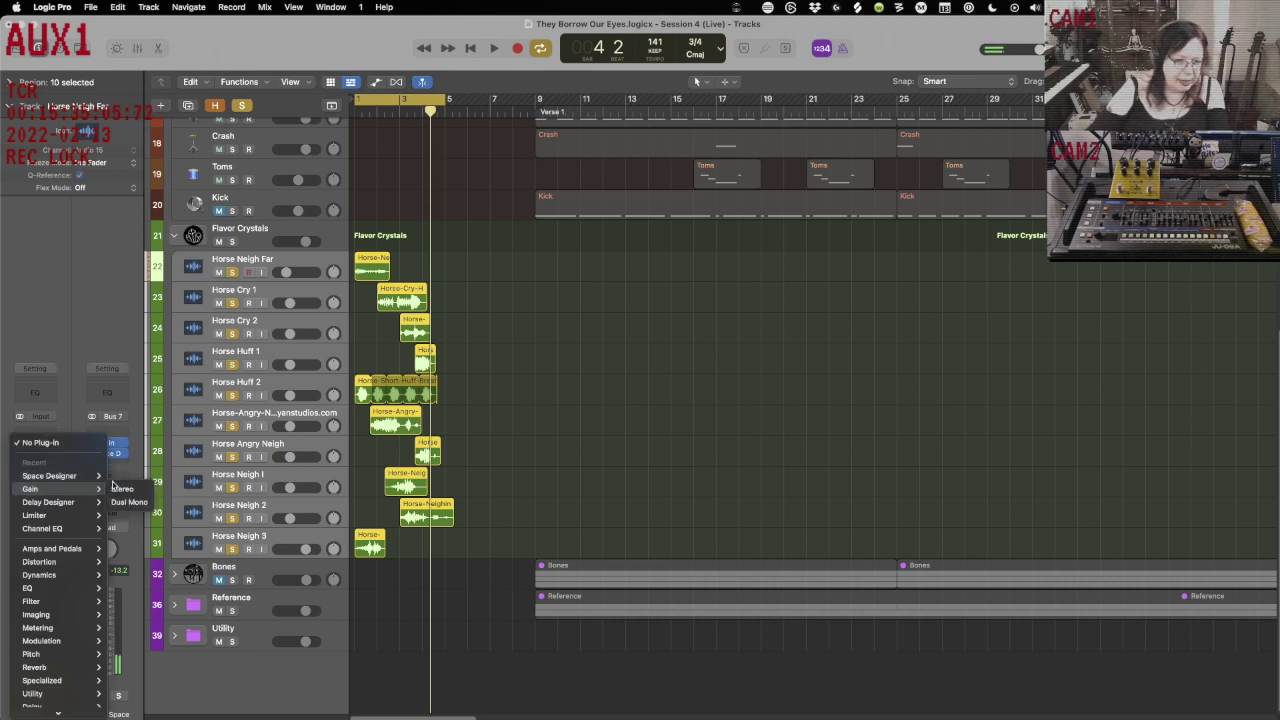
{"action": "left_click", "coordinate": [123, 488]}
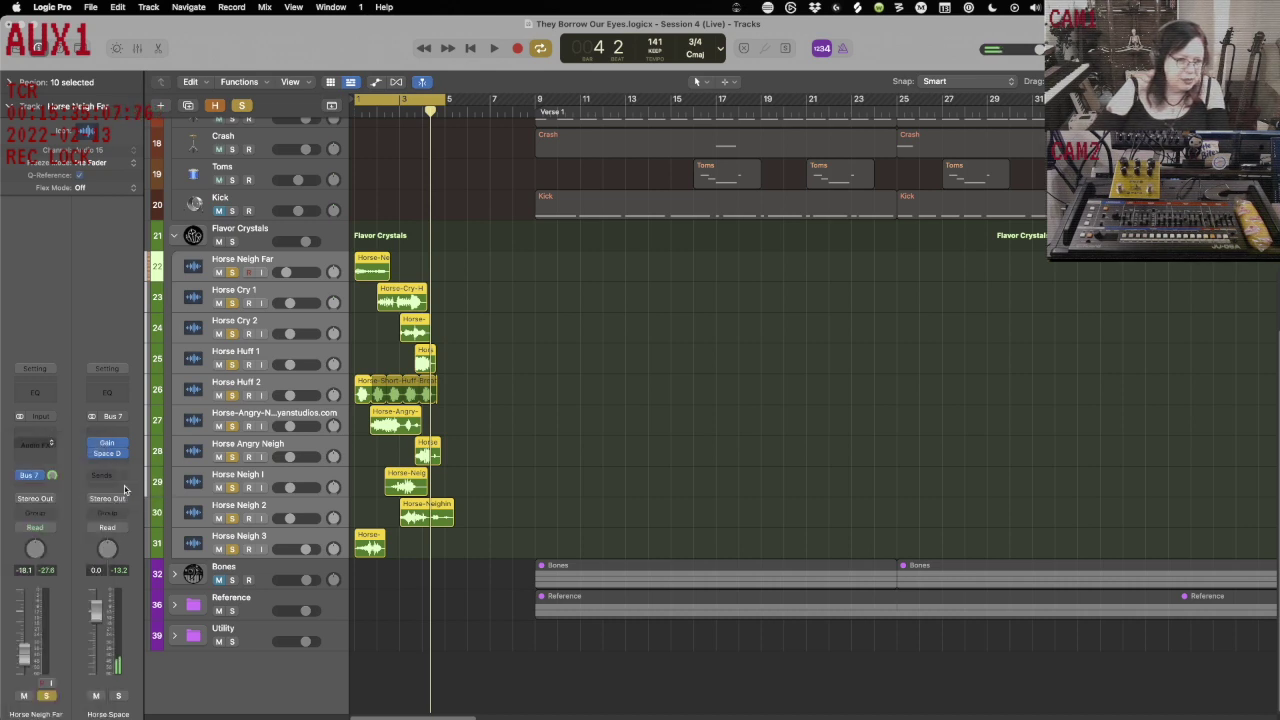
{"action": "left_click_drag", "start_coordinate": [445, 307], "coordinate": [450, 334]}
{"action": "key", "text": "space"}
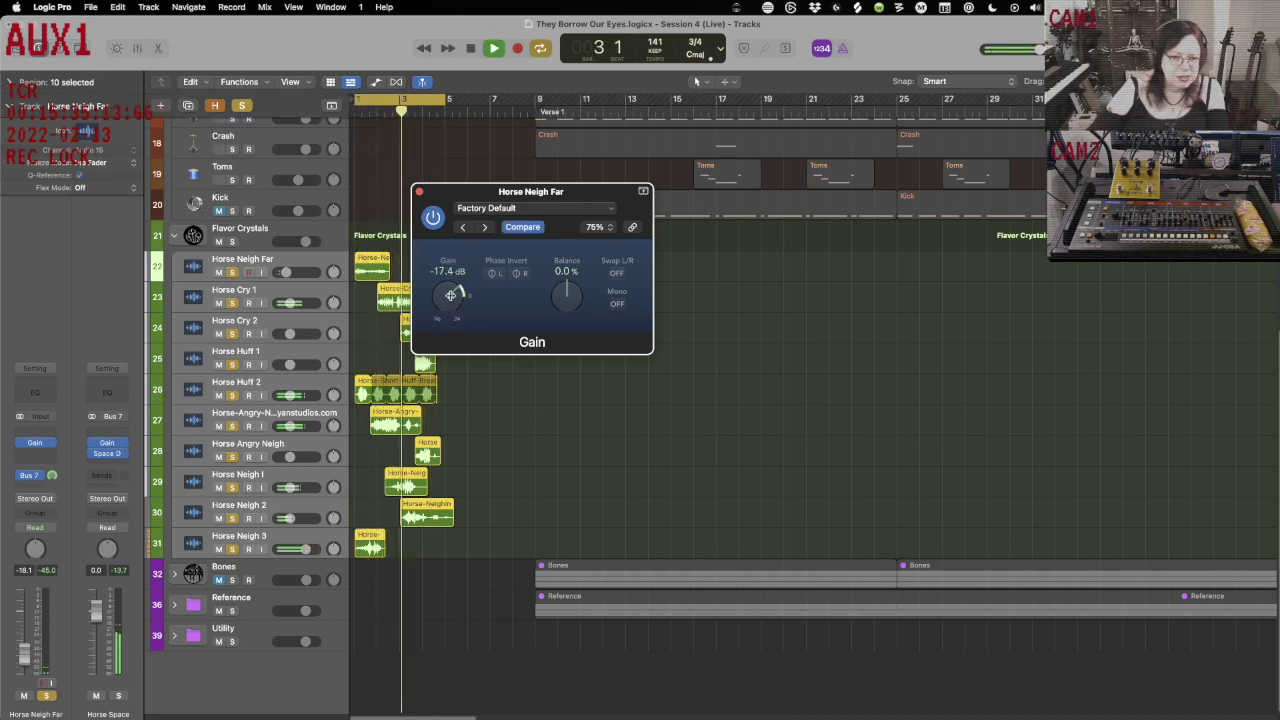
Stop playback, turn off cycle mode at the project start and close the Horse Neigh Far Gain window.
{"action": "key", "text": "space"}
{"action": "key", "text": "c"}
{"action": "key", "text": "Return"}
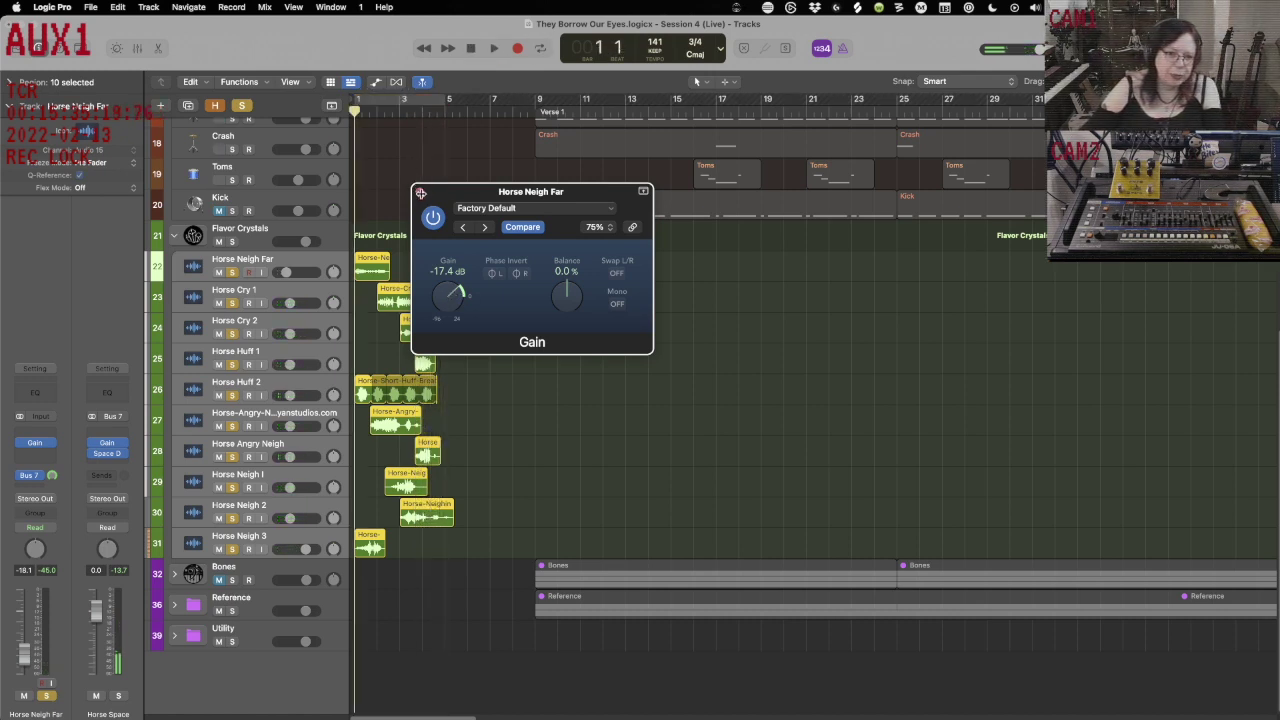
{"action": "left_click", "coordinate": [420, 192]}
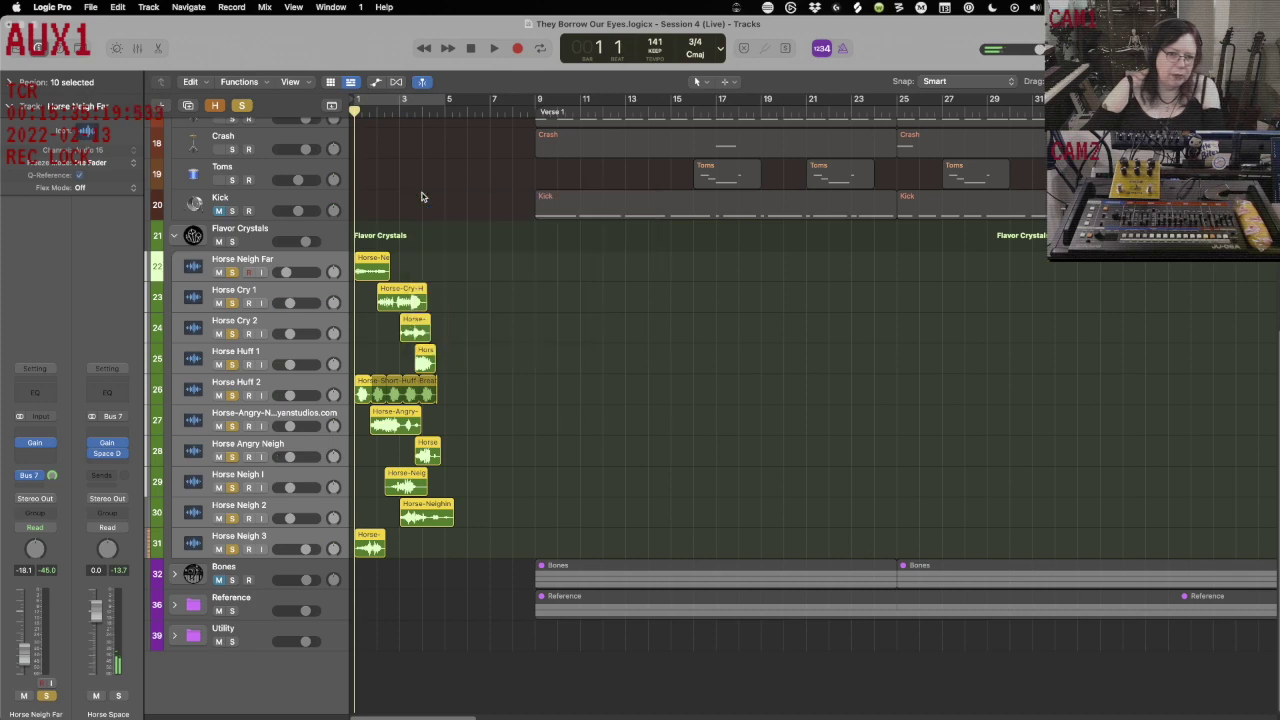
Group the ten selected horse tracks into a summing track stack.
{"action": "right_click", "coordinate": [307, 544]}
{"action": "left_click", "coordinate": [325, 546]}
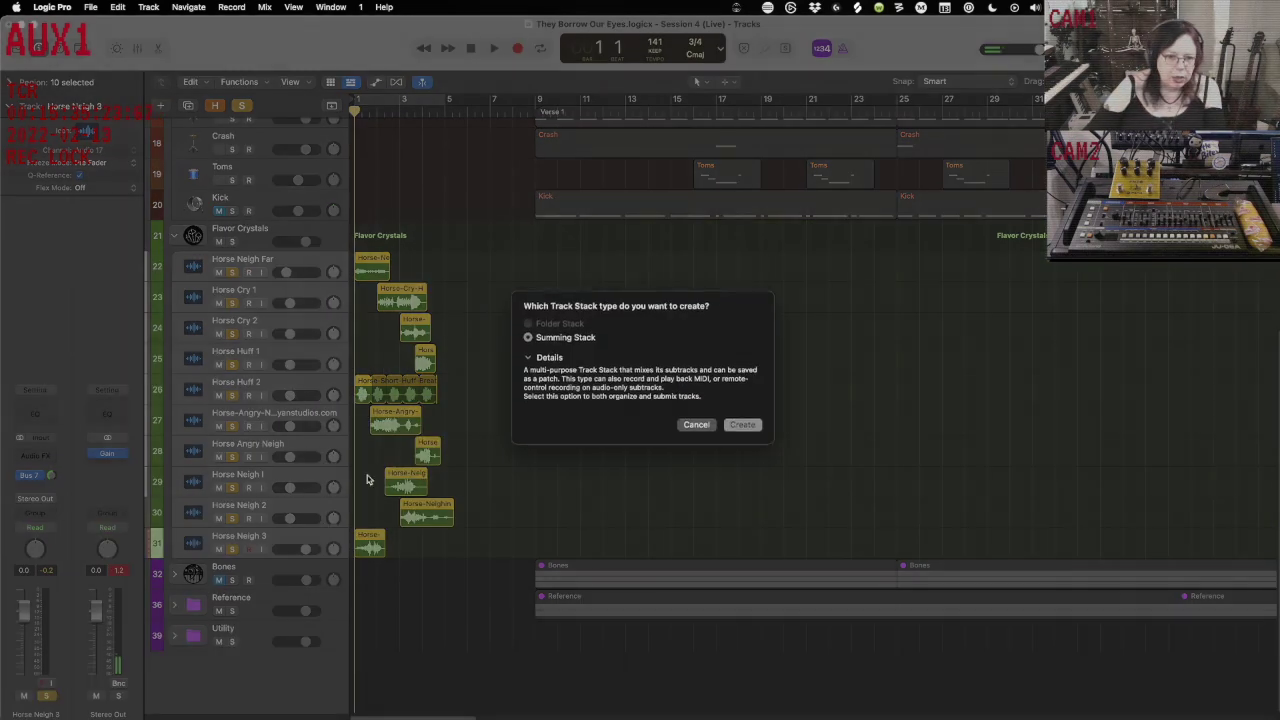
{"action": "left_click", "coordinate": [742, 427]}
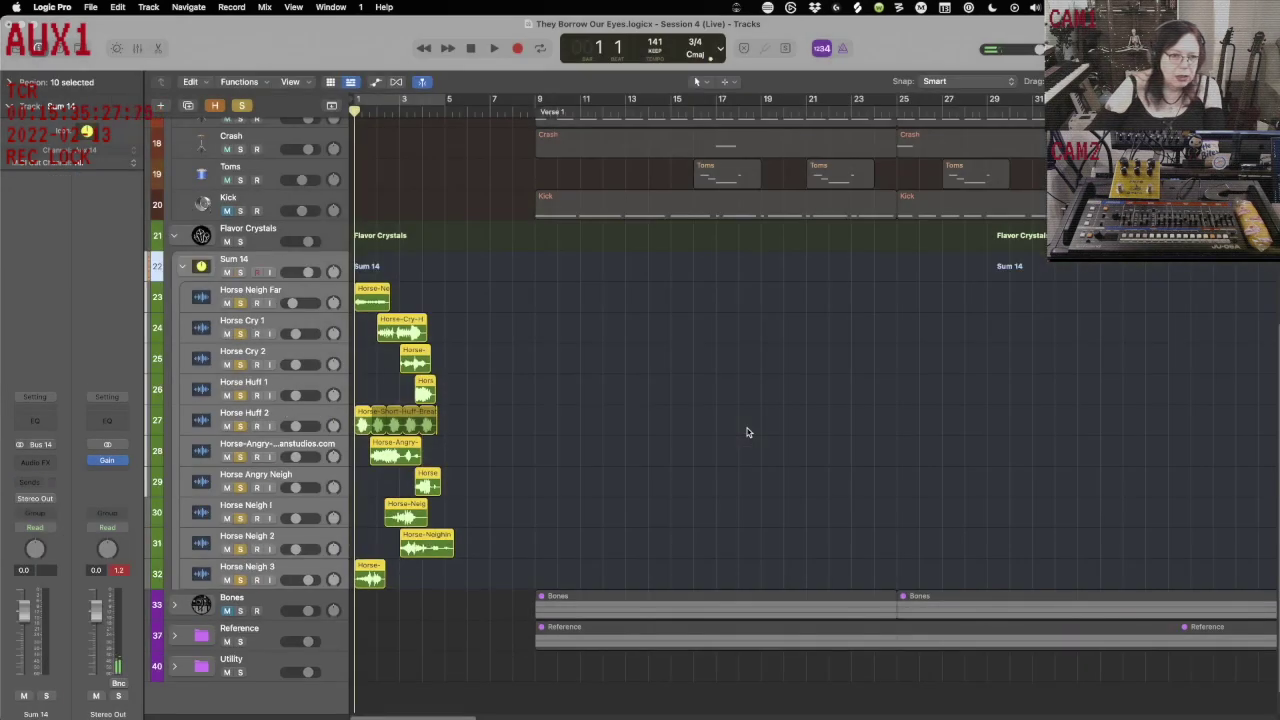
Lower the new horse summing stack's volume to -4.6 dB while playing the horse sounds.
{"action": "left_click", "coordinate": [233, 260]}
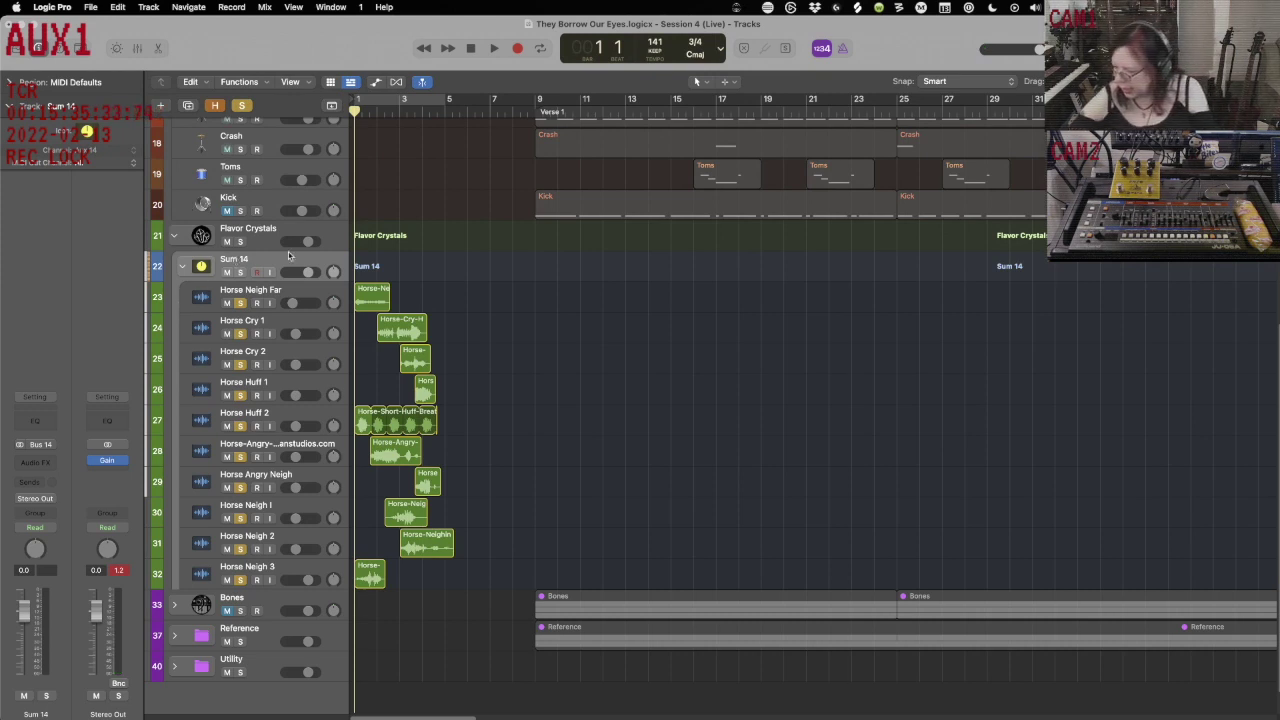
{"action": "key", "text": "space"}
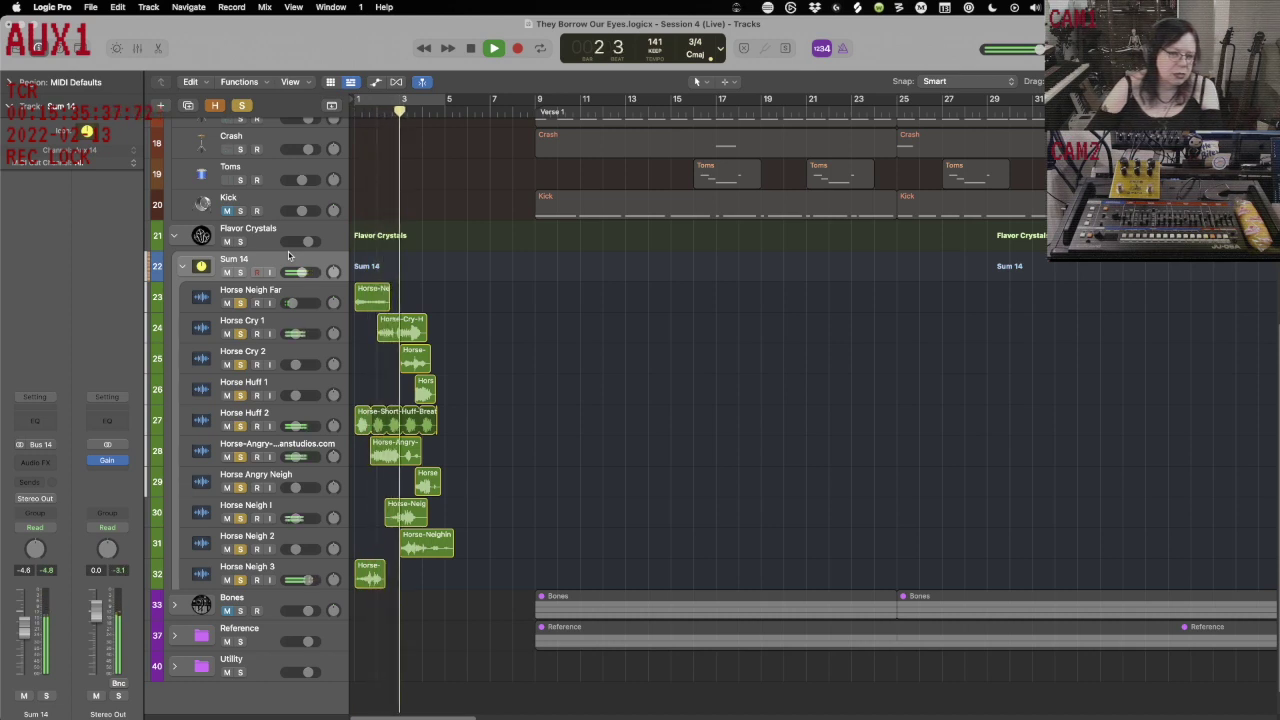
{"action": "key", "text": "space"}
Rename the horse summing stack as Goodbye Horses.
{"action": "double_click", "coordinate": [235, 258]}
{"action": "type", "text": "Goodbye Hior"}
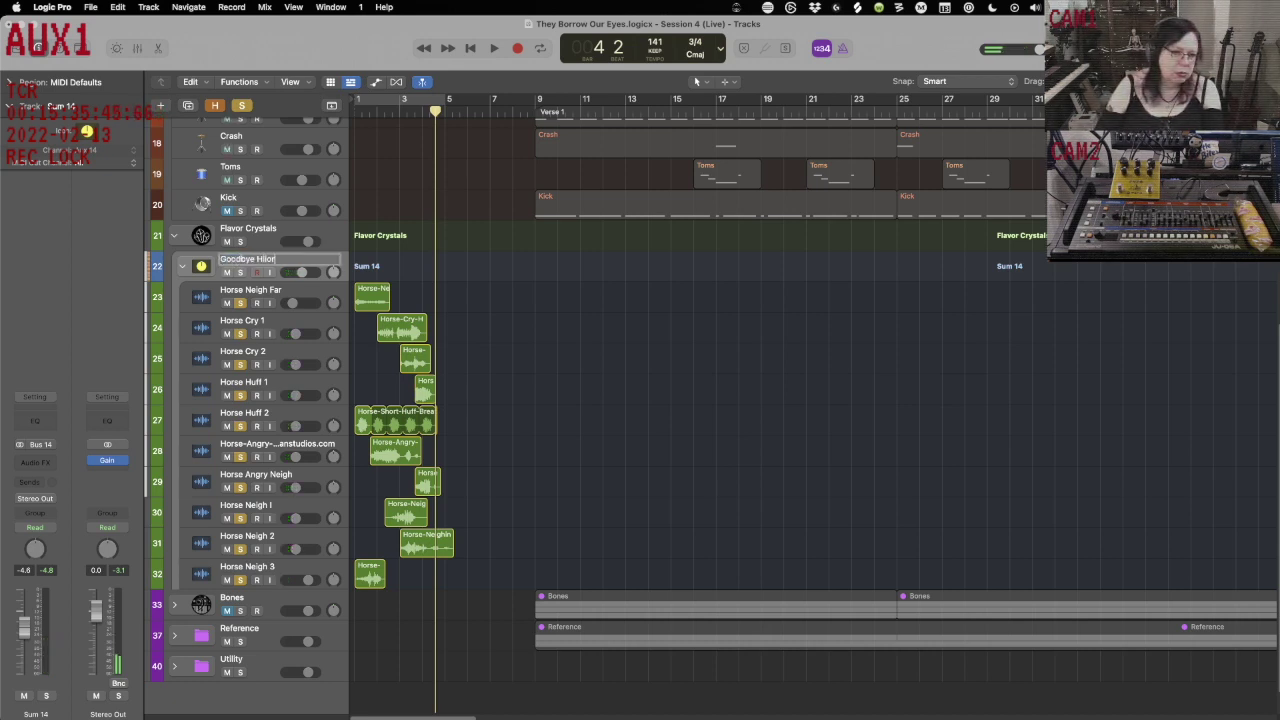
{"action": "key", "text": "BackSpace"}
{"action": "key", "text": "BackSpace"}
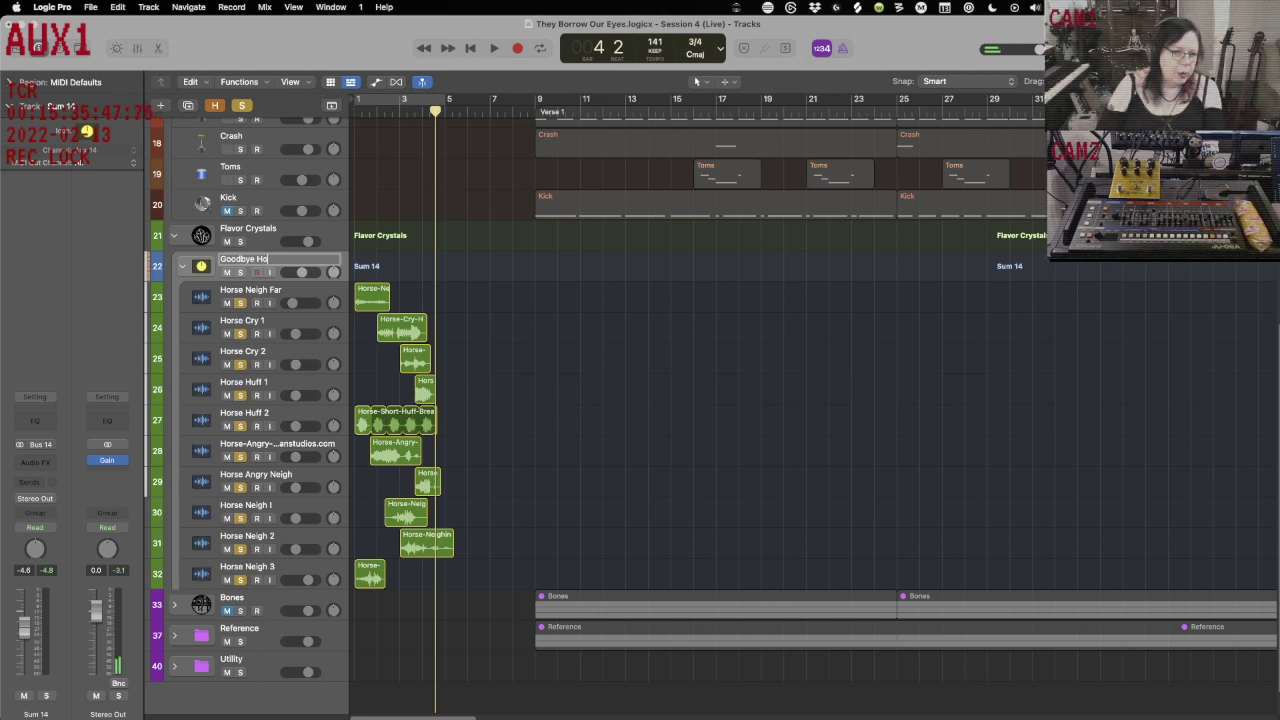
{"action": "type", "text": "rses"}
{"action": "key", "text": "Return"}
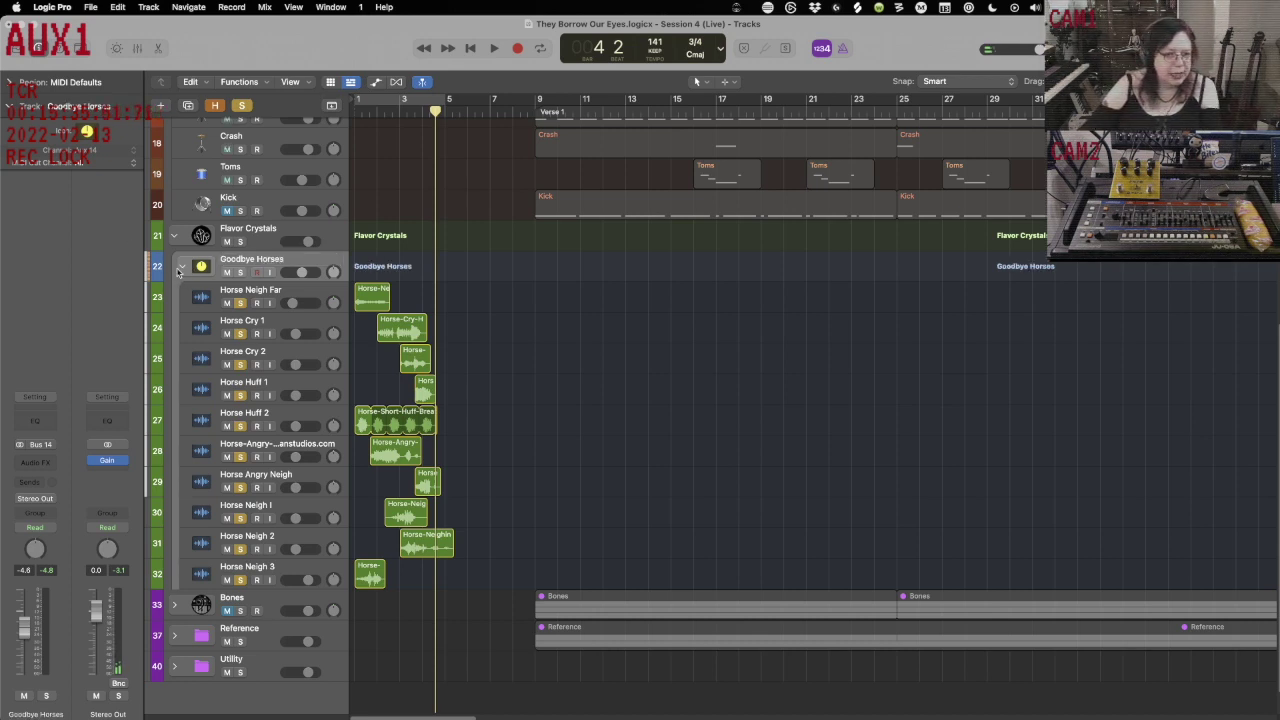
Turn off solo and mute on all ten horse tracks inside the Goodbye Horses stack.
{"action": "left_click", "coordinate": [180, 268]}
{"action": "key", "text": "1"}
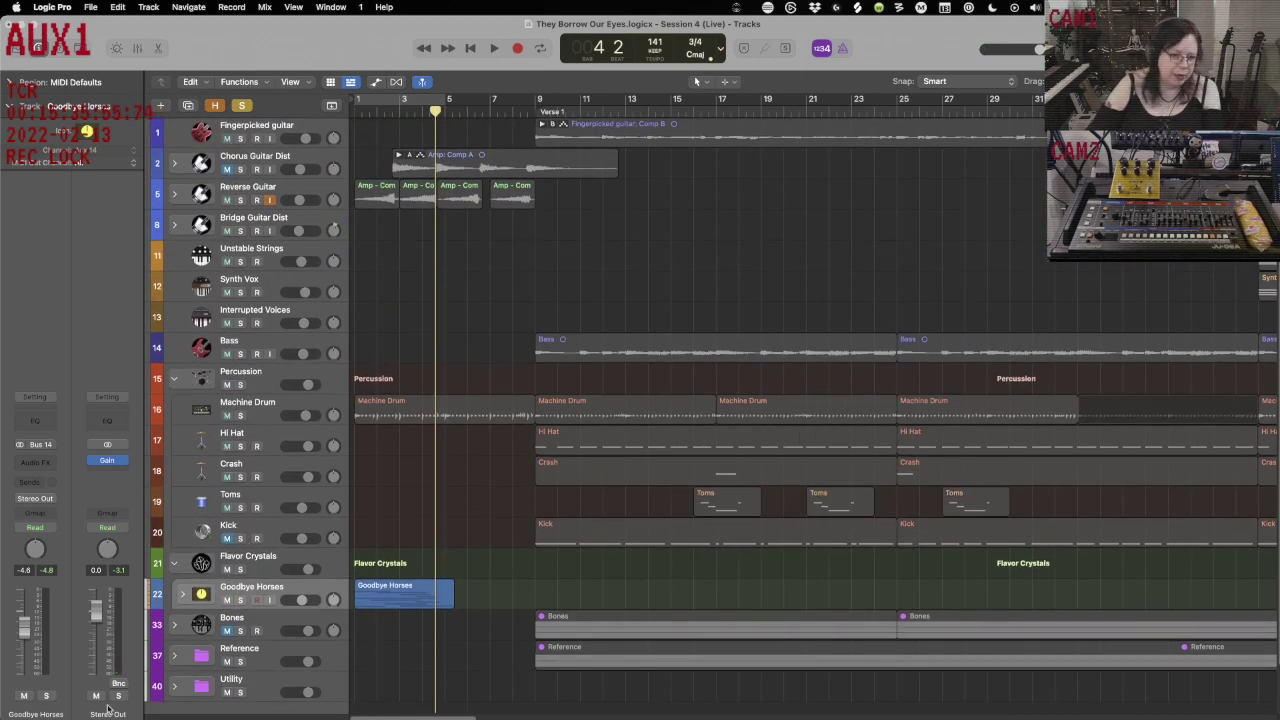
{"action": "left_click", "coordinate": [182, 594]}
{"action": "scroll", "coordinate": [388, 386], "scroll_direction": "down", "scroll_amount": 5}
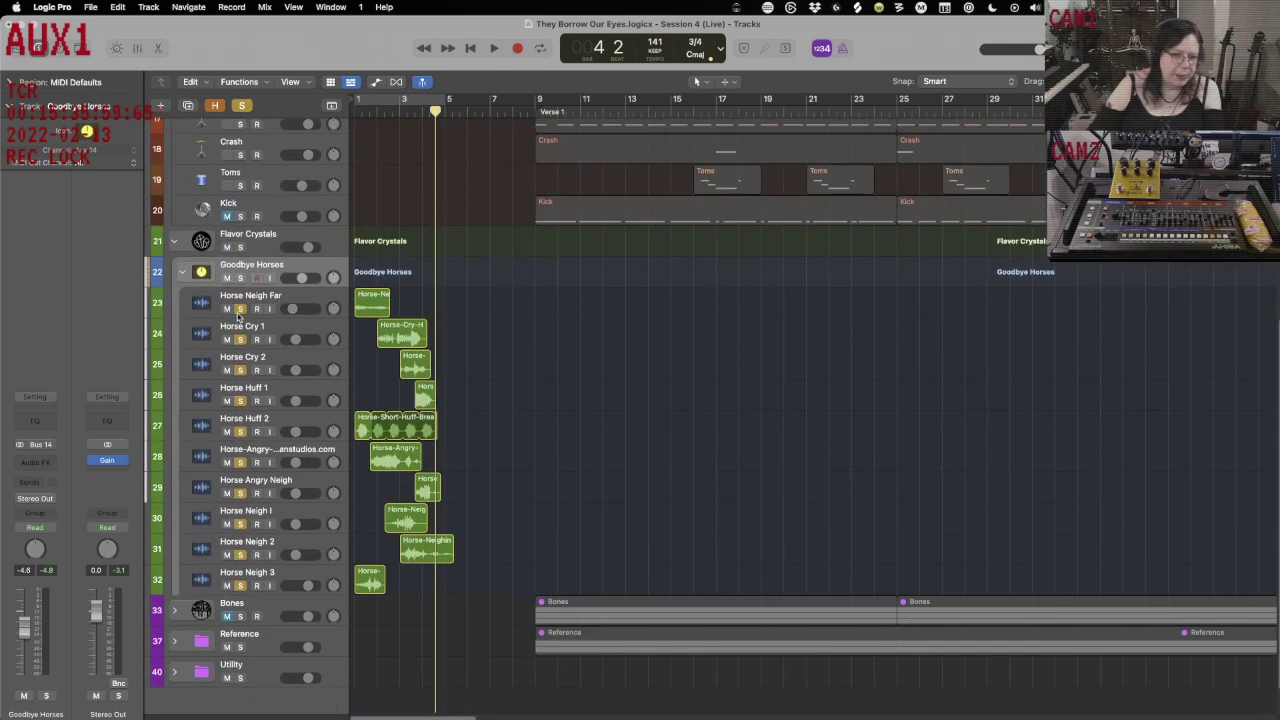
{"action": "left_click_drag", "start_coordinate": [240, 308], "coordinate": [255, 628]}
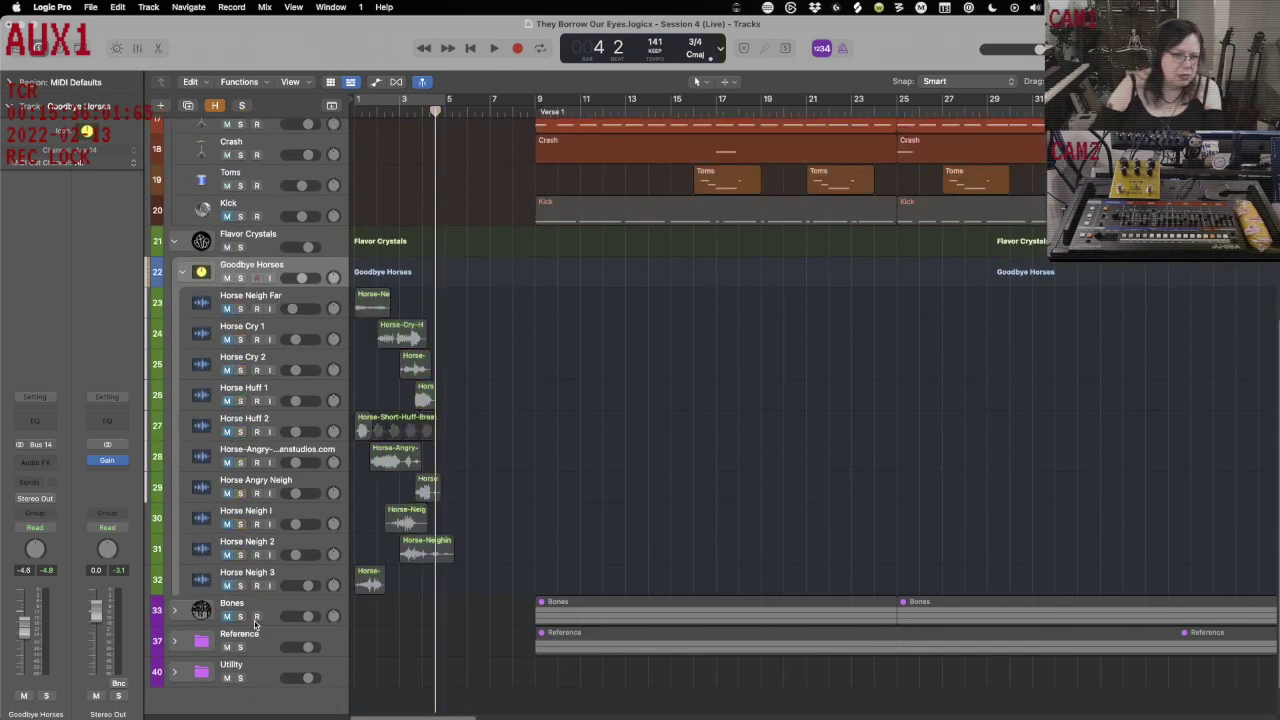
{"action": "left_click_drag", "start_coordinate": [228, 308], "coordinate": [228, 614]}
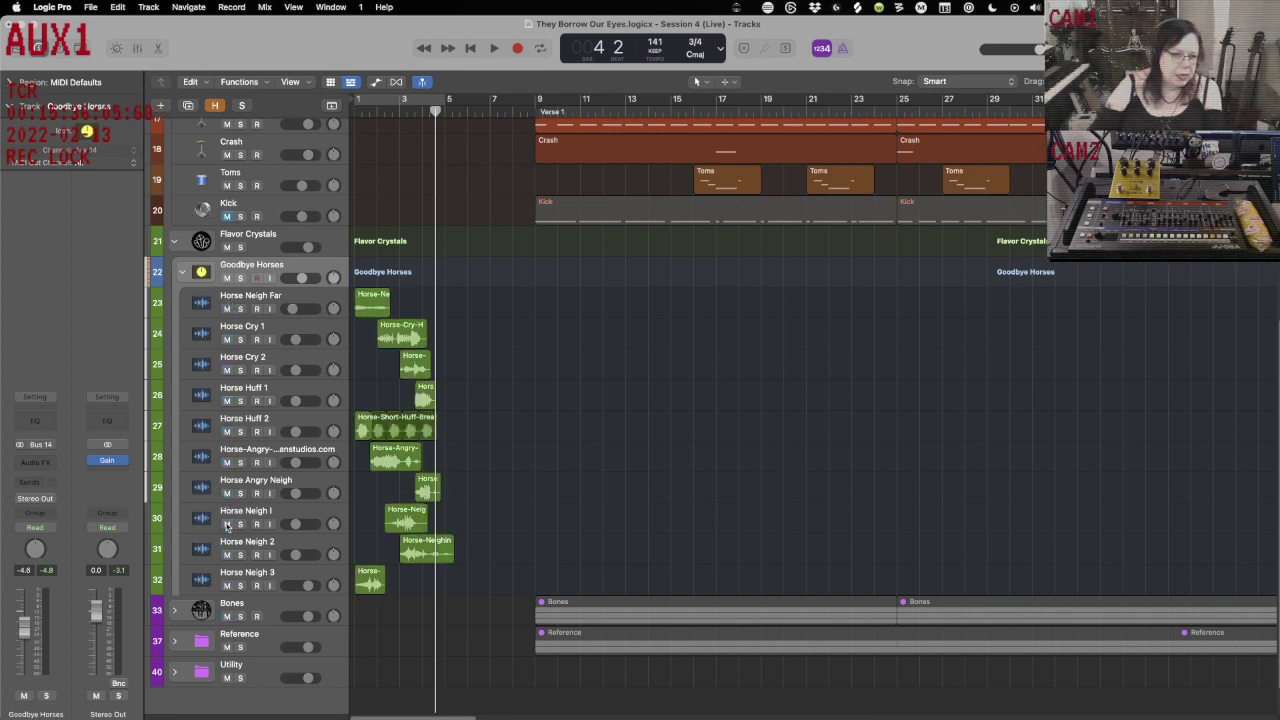
Play the full arrangement from the start to hear the horse sounds in context.
{"action": "key", "text": "Return"}
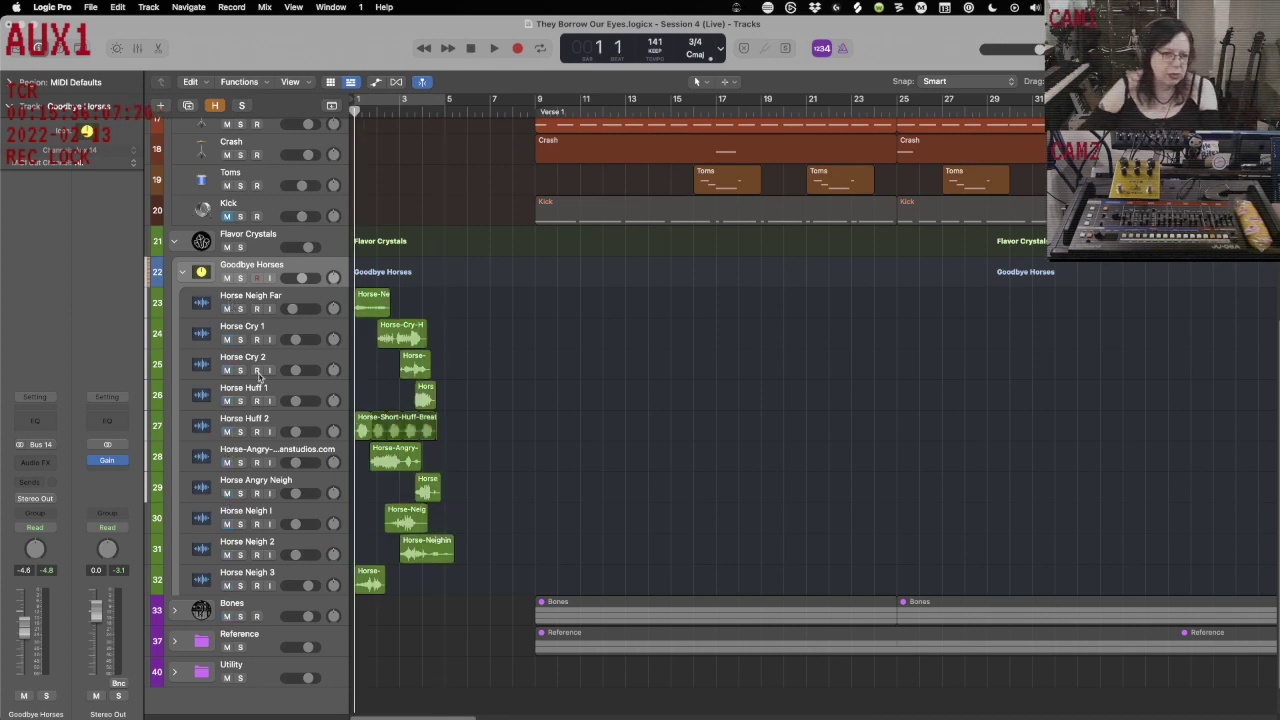
{"action": "scroll", "coordinate": [258, 375], "scroll_direction": "up", "scroll_amount": 10}
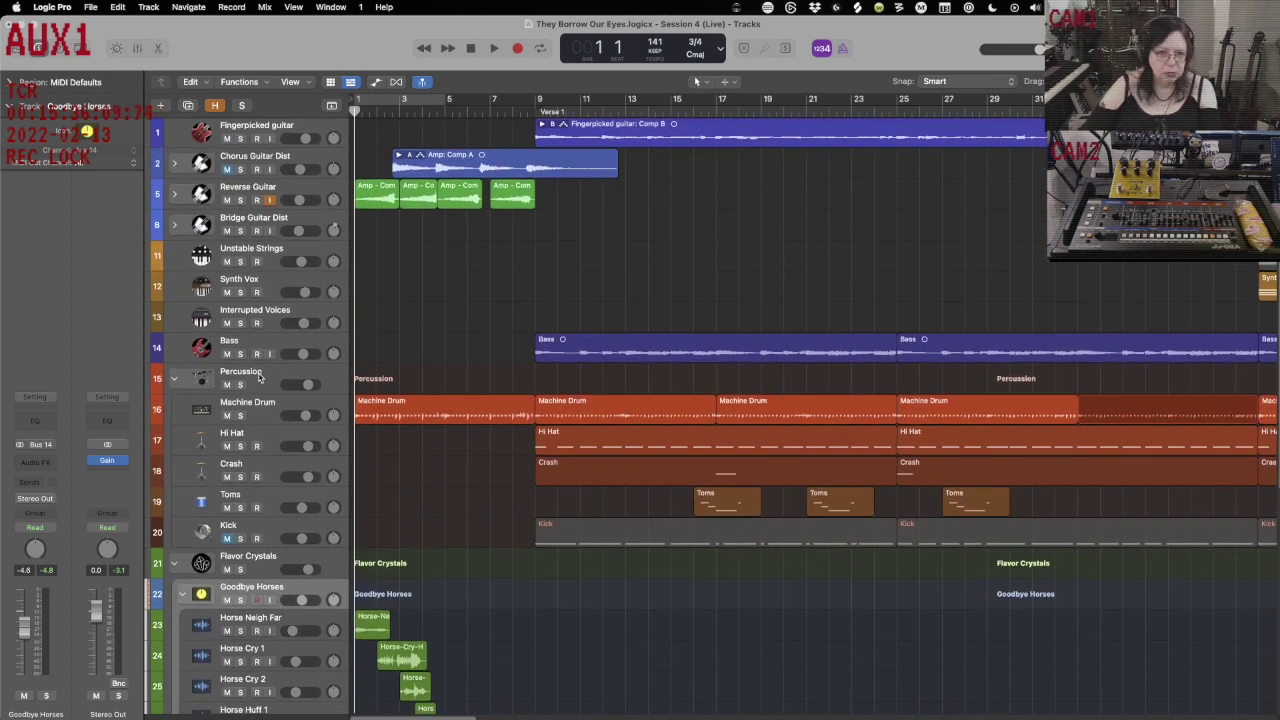
{"action": "key", "text": "space"}
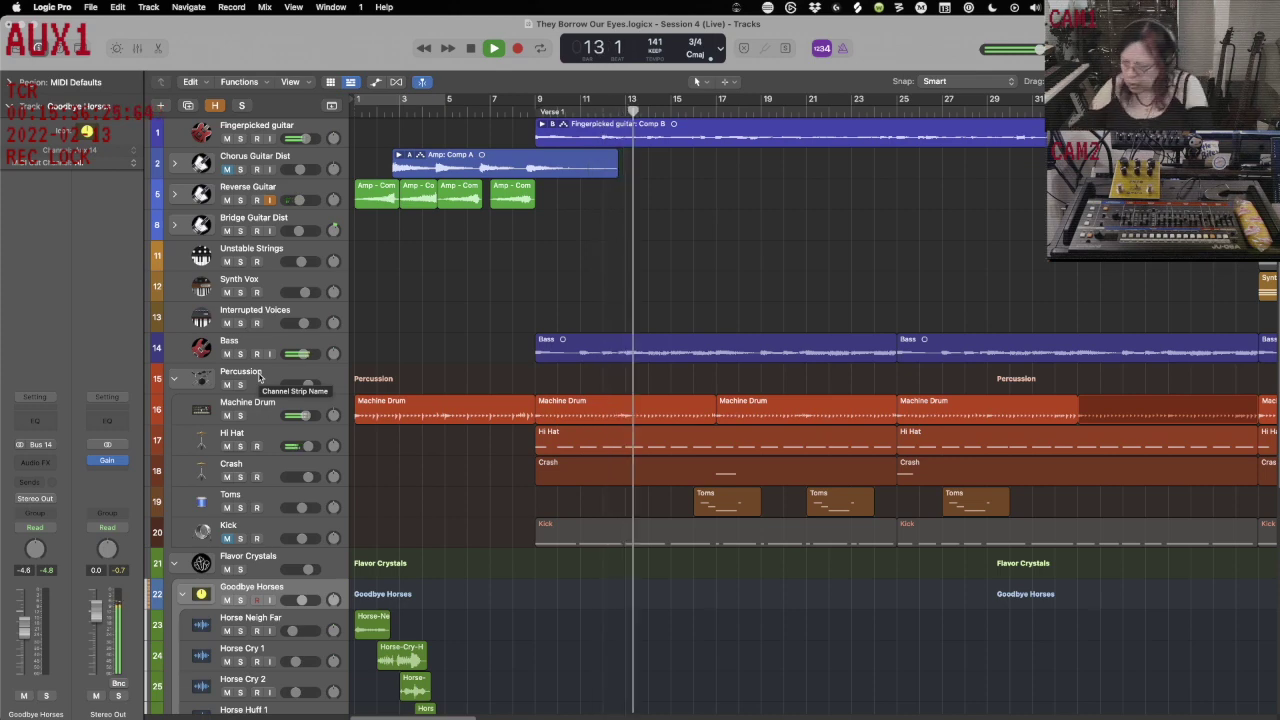
{"action": "key", "text": "space"}
Loop the Horse Cry 2 region and copy it to bar 6, and copy the Horse Neigh Far region to bars 5 and 8.
{"action": "scroll", "coordinate": [376, 542], "scroll_direction": "down", "scroll_amount": 5}
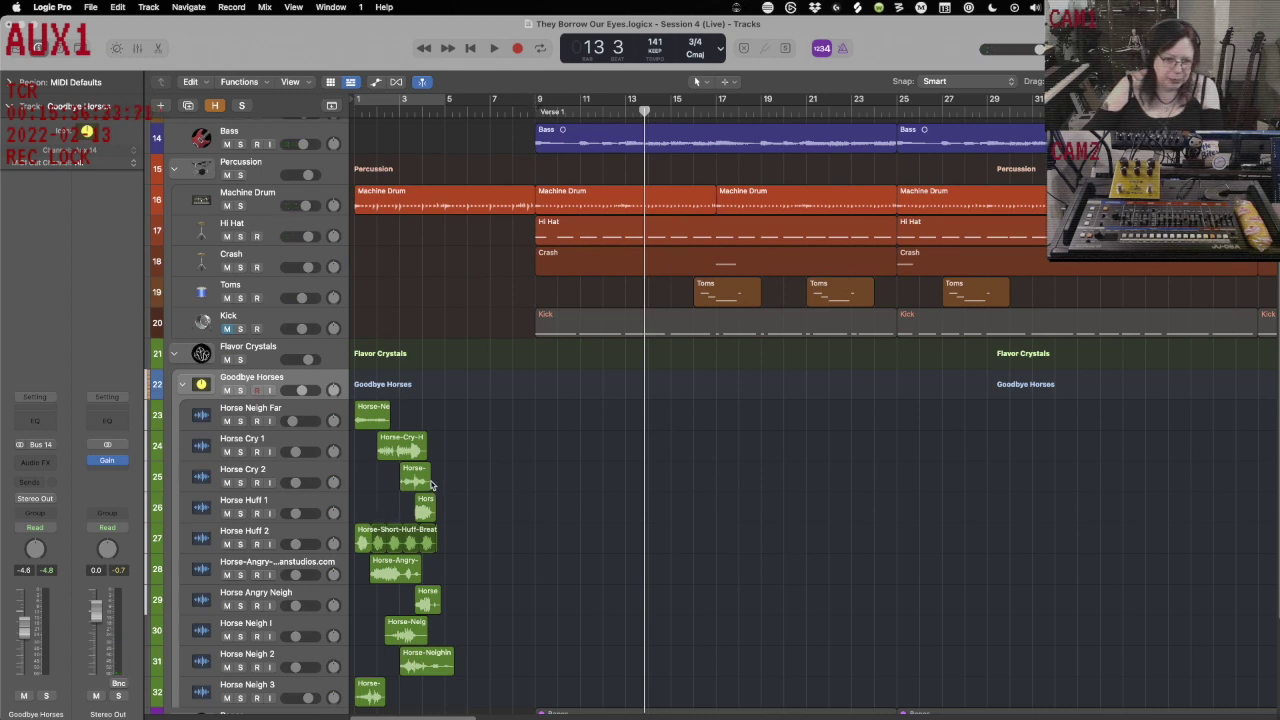
{"action": "left_click_drag", "start_coordinate": [431, 484], "coordinate": [493, 492]}
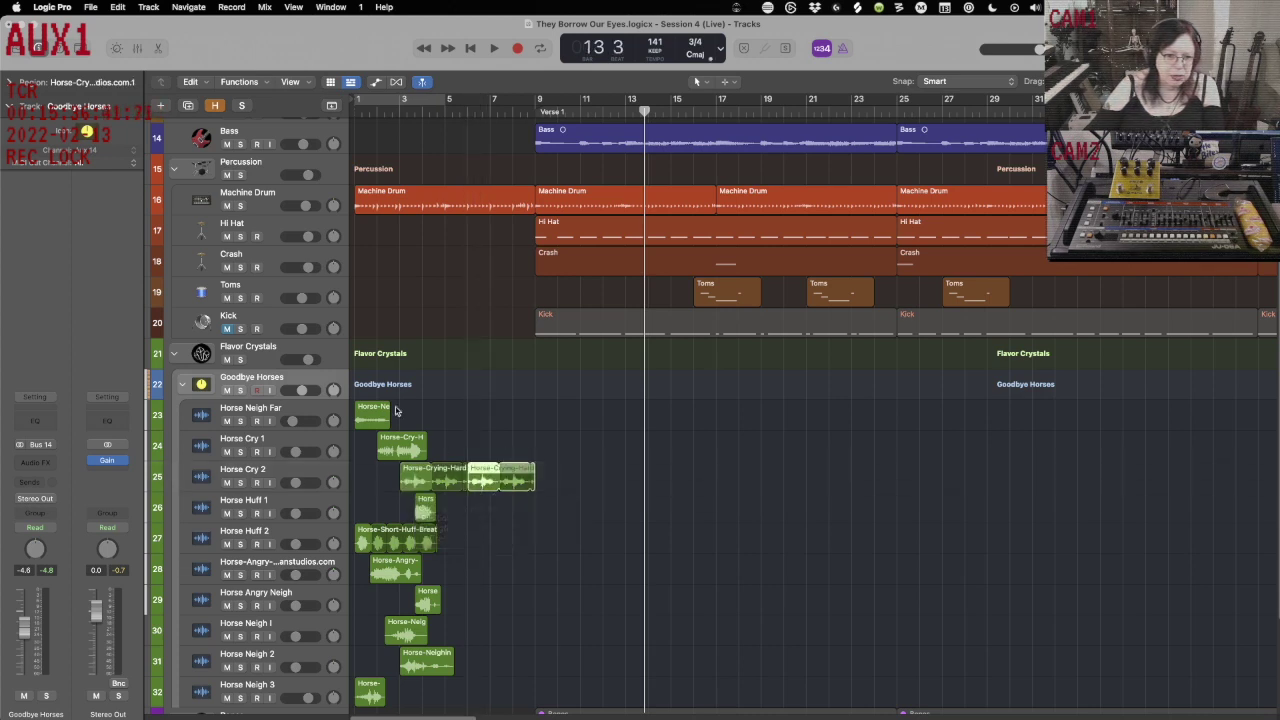
{"action": "left_click_drag", "start_coordinate": [376, 410], "coordinate": [530, 410]}
Copy the track 28 Horse-Angry region to bars 3 and 8, the Horse Angry Neigh region to bar 6 and the Horse Neigh I region to bar 8.
{"action": "left_click_drag", "start_coordinate": [398, 568], "coordinate": [572, 573]}
{"action": "left_click_drag", "start_coordinate": [430, 592], "coordinate": [482, 595]}
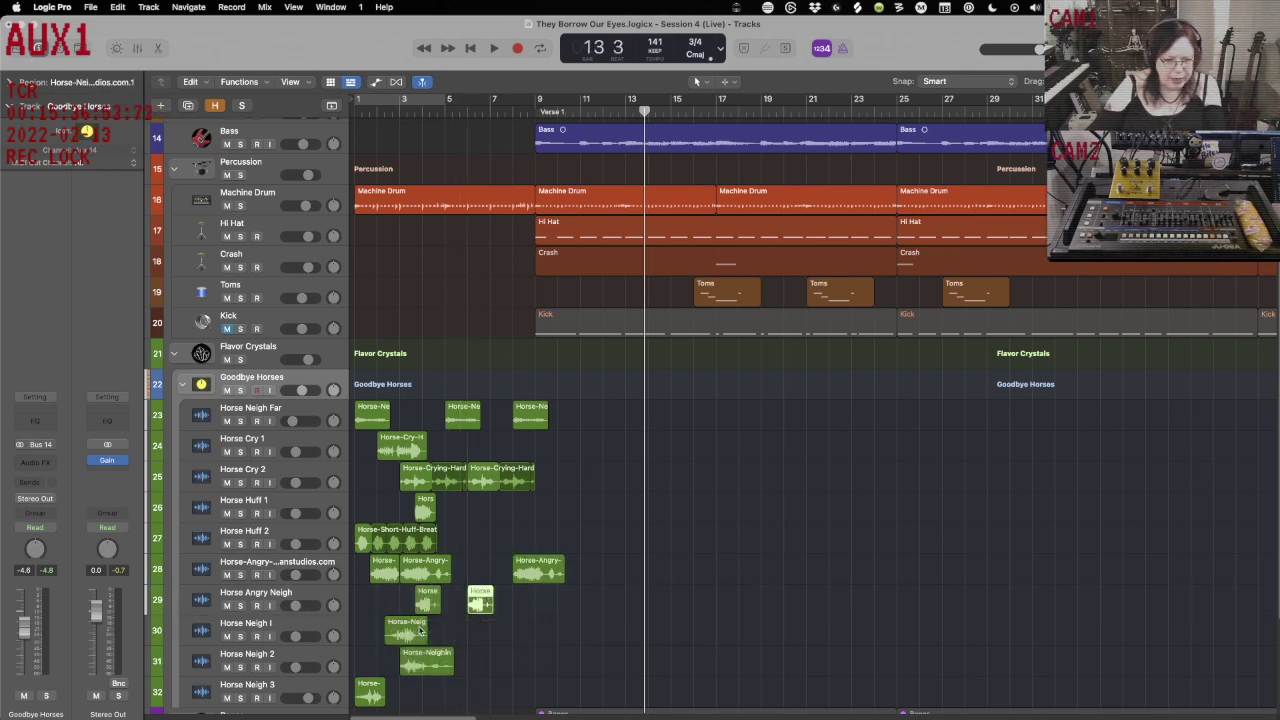
{"action": "left_click", "coordinate": [419, 628]}
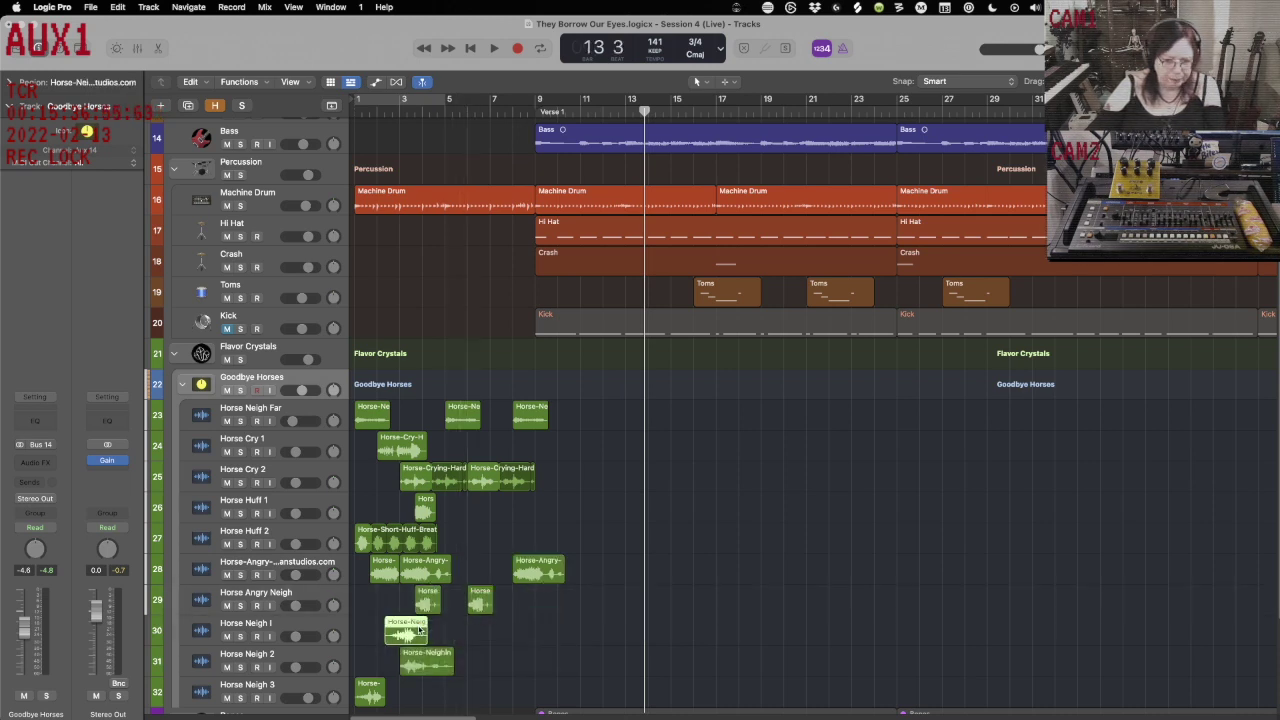
{"action": "left_click_drag", "start_coordinate": [419, 628], "coordinate": [548, 636]}
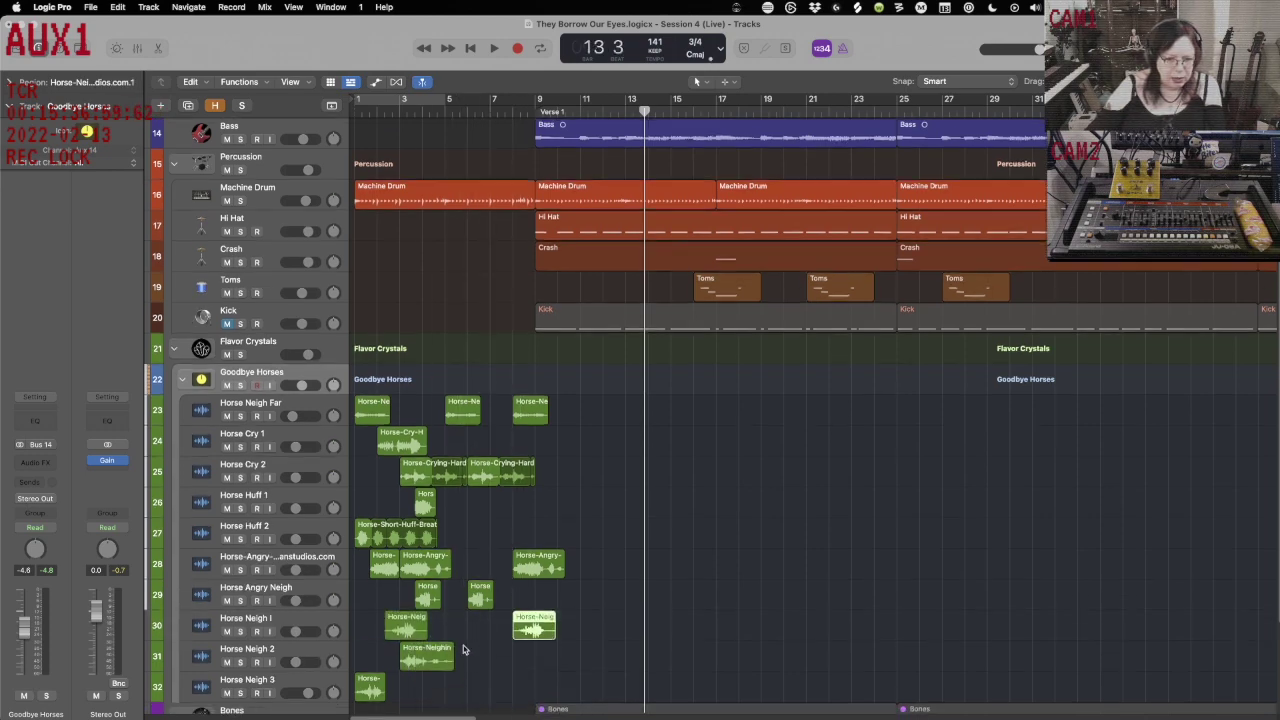
Copy the Horse Neigh 2 region to bar 5 and place a copy of the Horse Neigh 3 region near bar 8.
{"action": "scroll", "coordinate": [463, 645], "scroll_direction": "down", "scroll_amount": 3}
{"action": "left_click_drag", "start_coordinate": [436, 553], "coordinate": [481, 555]}
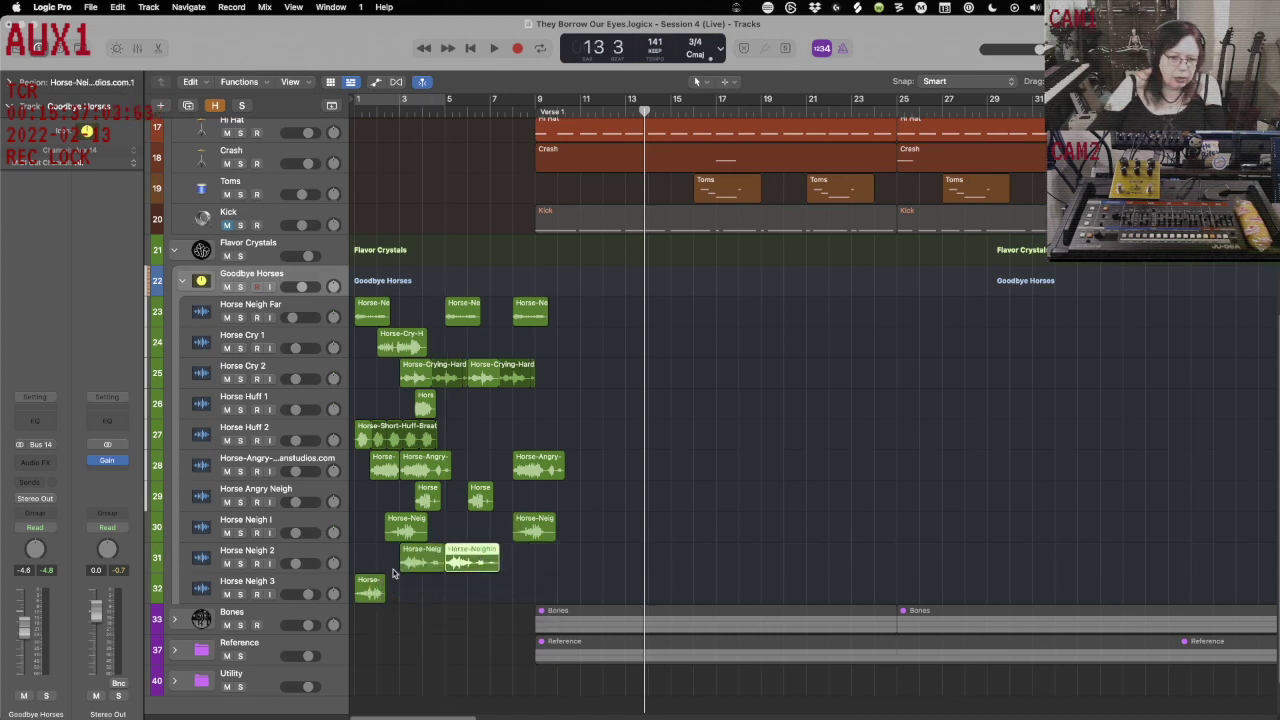
{"action": "left_click_drag", "start_coordinate": [366, 579], "coordinate": [532, 600]}
Play the arrangement from the start to check the added horse regions, and return to the beginning.
{"action": "scroll", "coordinate": [481, 409], "scroll_direction": "up", "scroll_amount": 10}
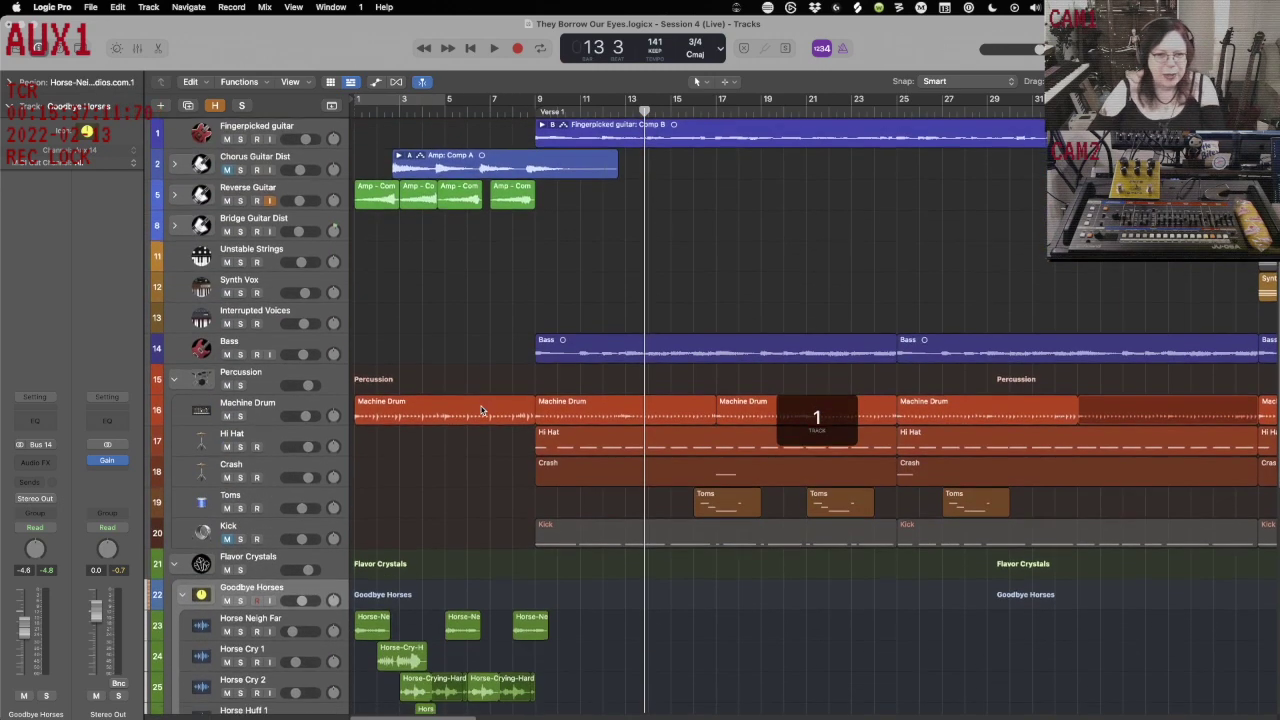
{"action": "key", "text": "Return"}
{"action": "key", "text": "space"}
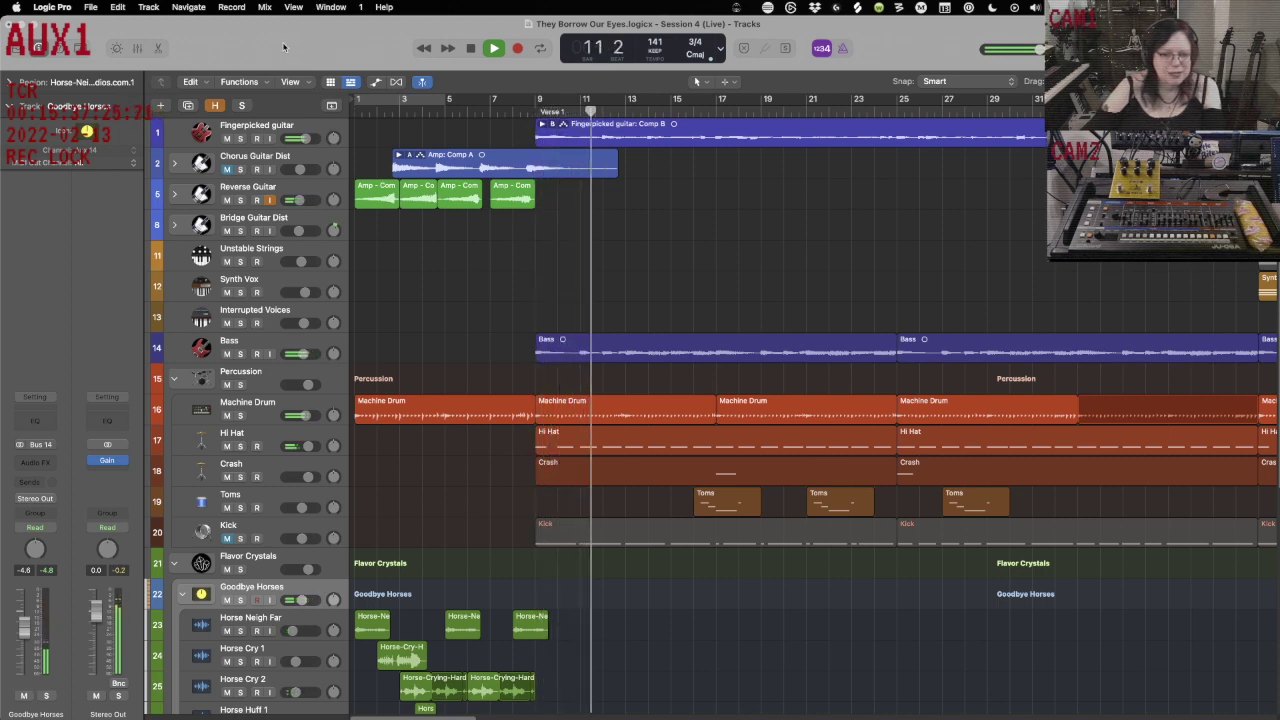
{"action": "key", "text": "space"}
{"action": "key", "text": "Return"}
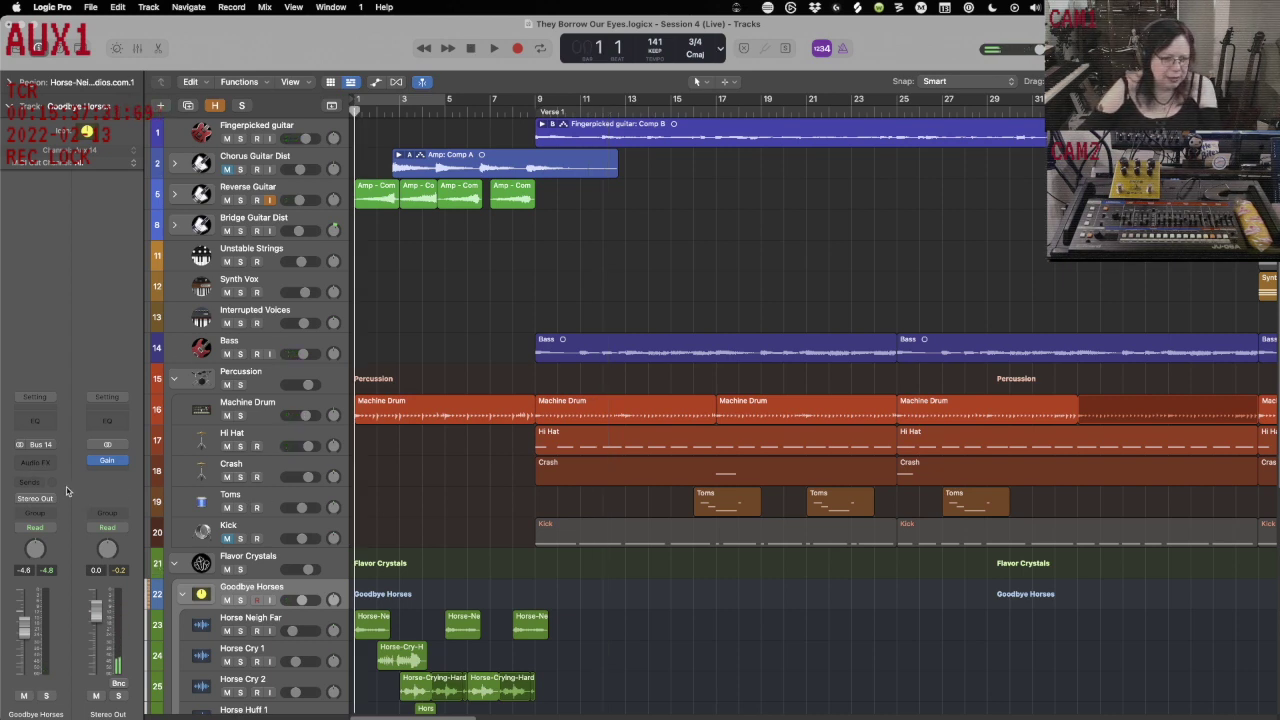
Select the horse tracks from Horse Neigh Far through Horse Neigh 3 and add a send to Bus 15 on all of them.
{"action": "scroll", "coordinate": [268, 612], "scroll_direction": "down", "scroll_amount": 10}
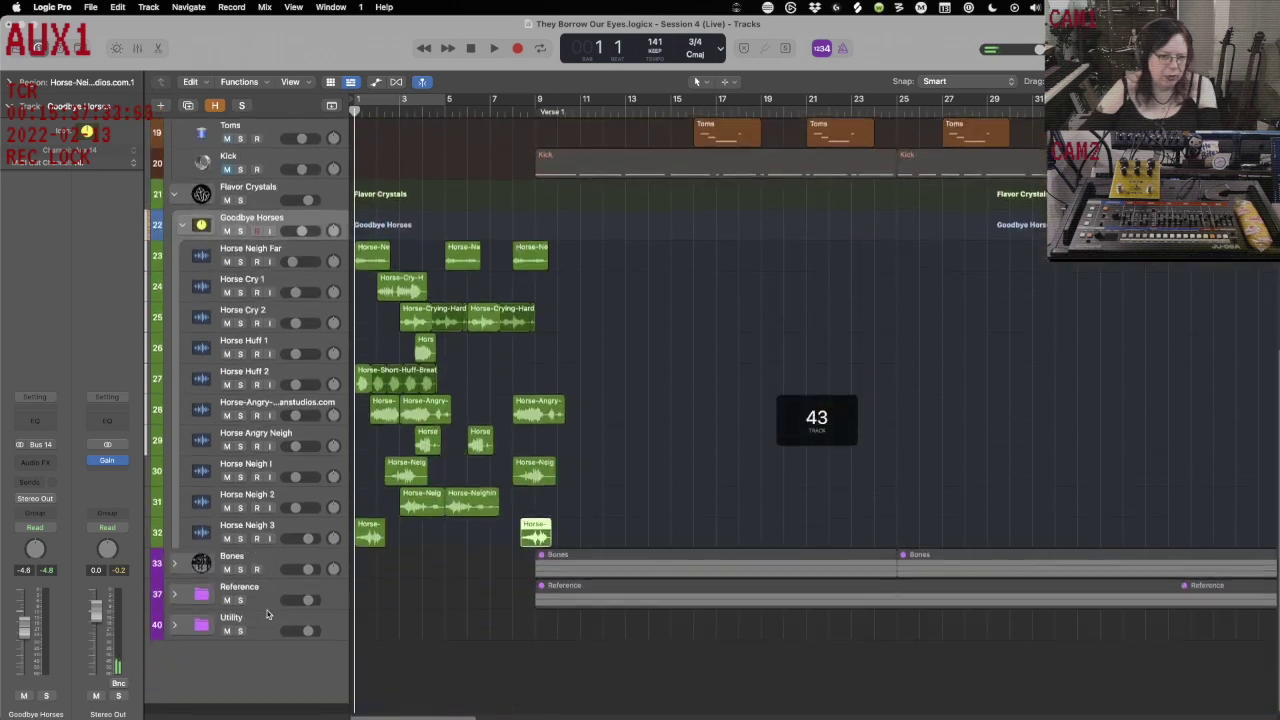
{"action": "left_click", "coordinate": [298, 260]}
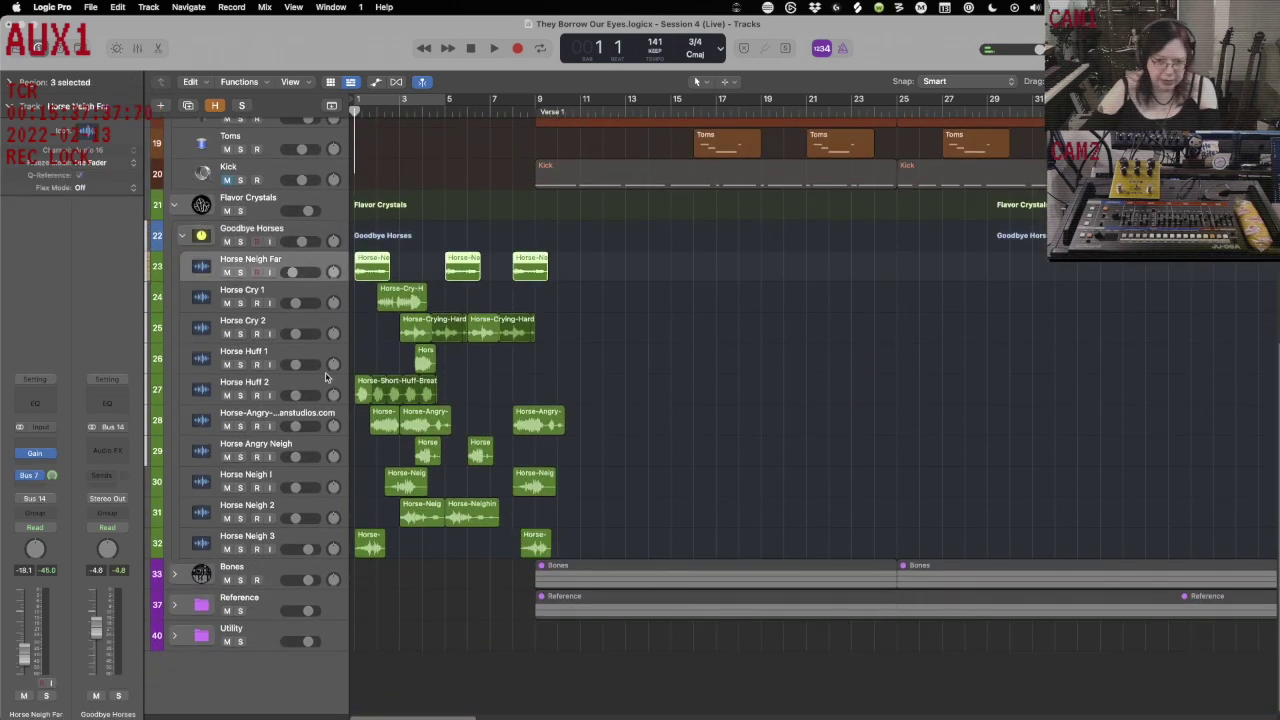
{"action": "key", "text": "x"}
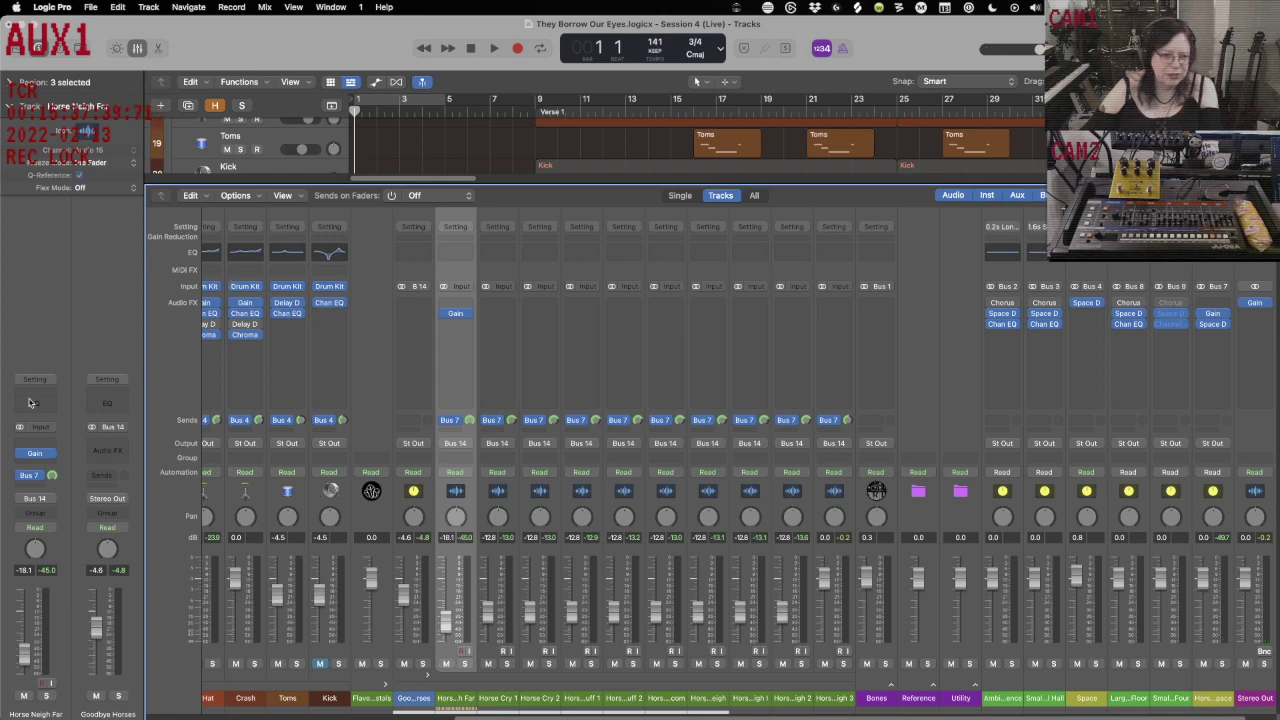
{"action": "key", "text": "x"}
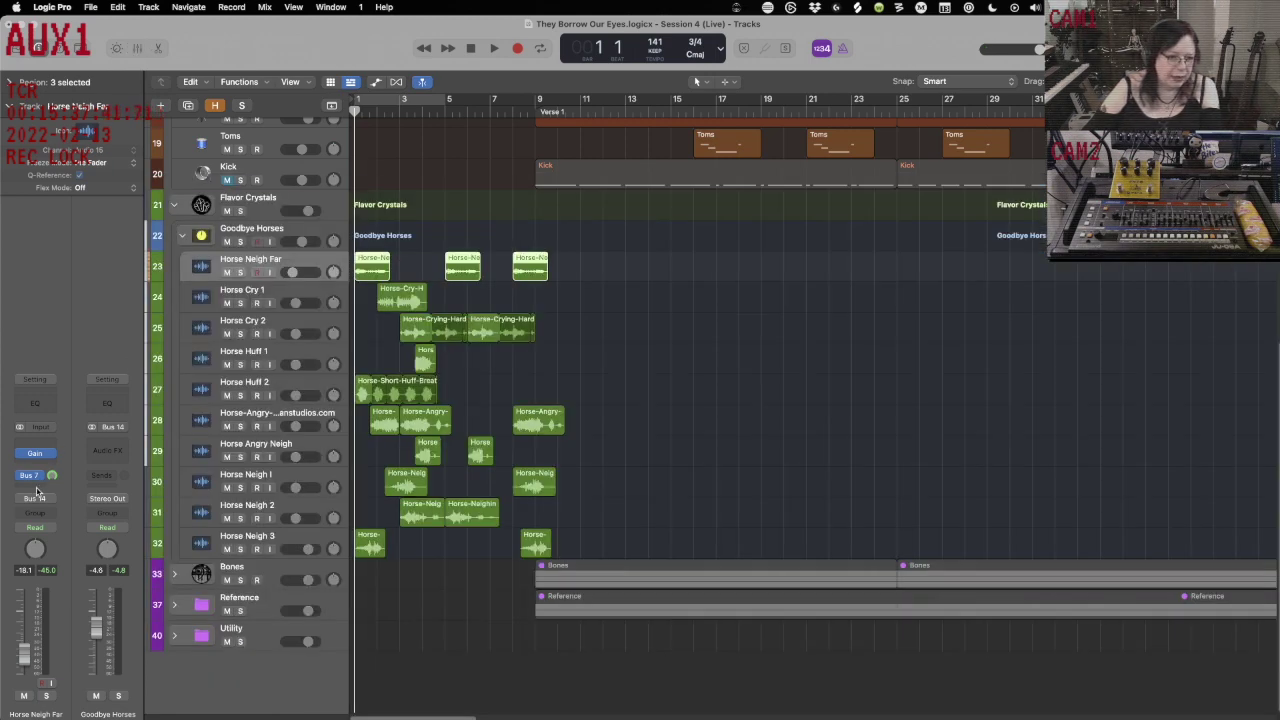
{"action": "left_click", "coordinate": [292, 543], "text": "shift"}
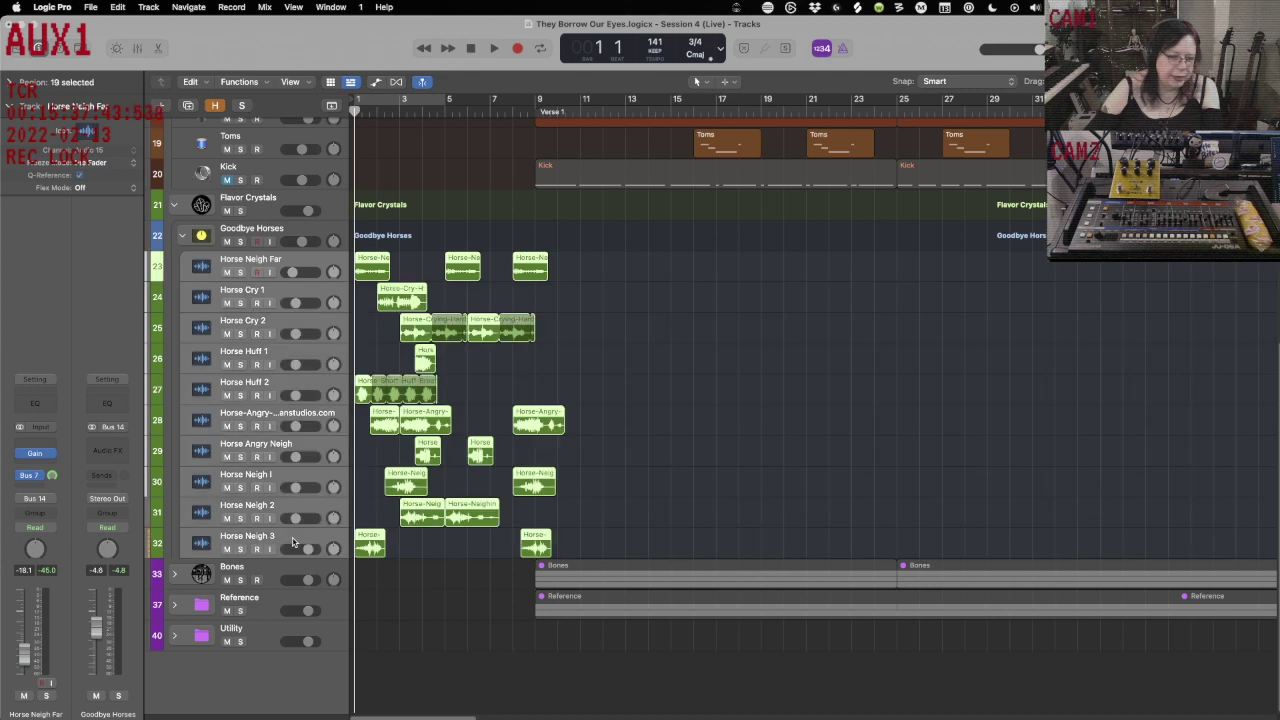
{"action": "left_click", "coordinate": [38, 487]}
{"action": "mouse_move", "coordinate": [38, 505]}
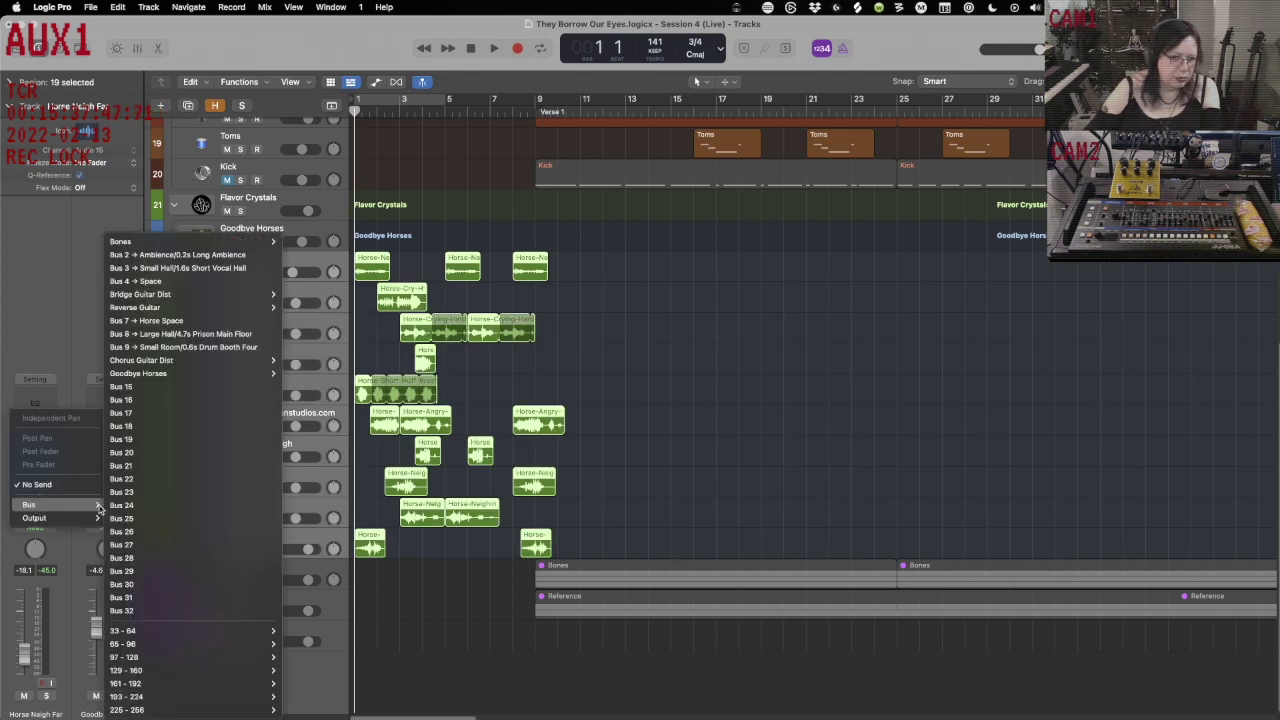
{"action": "mouse_move", "coordinate": [160, 310]}
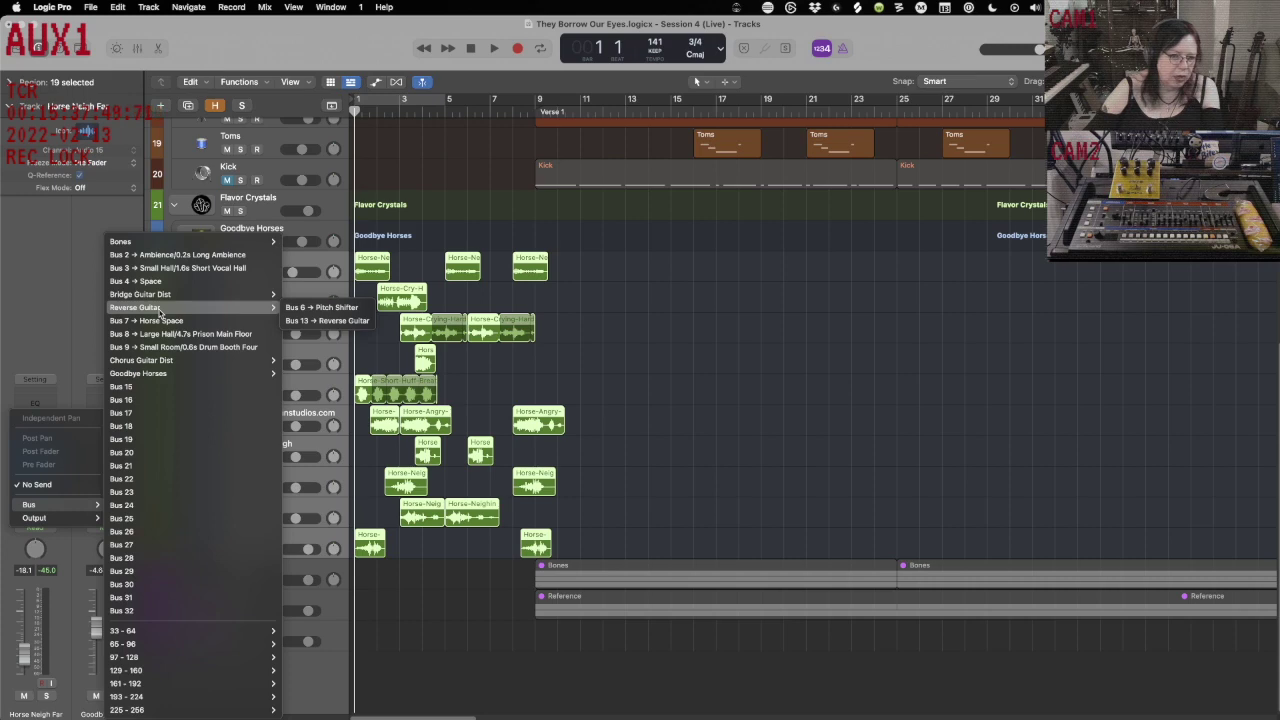
{"action": "left_click", "coordinate": [143, 389]}
Rename the new Bus 15 aux channel as Bad Horse in the mixer.
{"action": "key", "text": "x"}
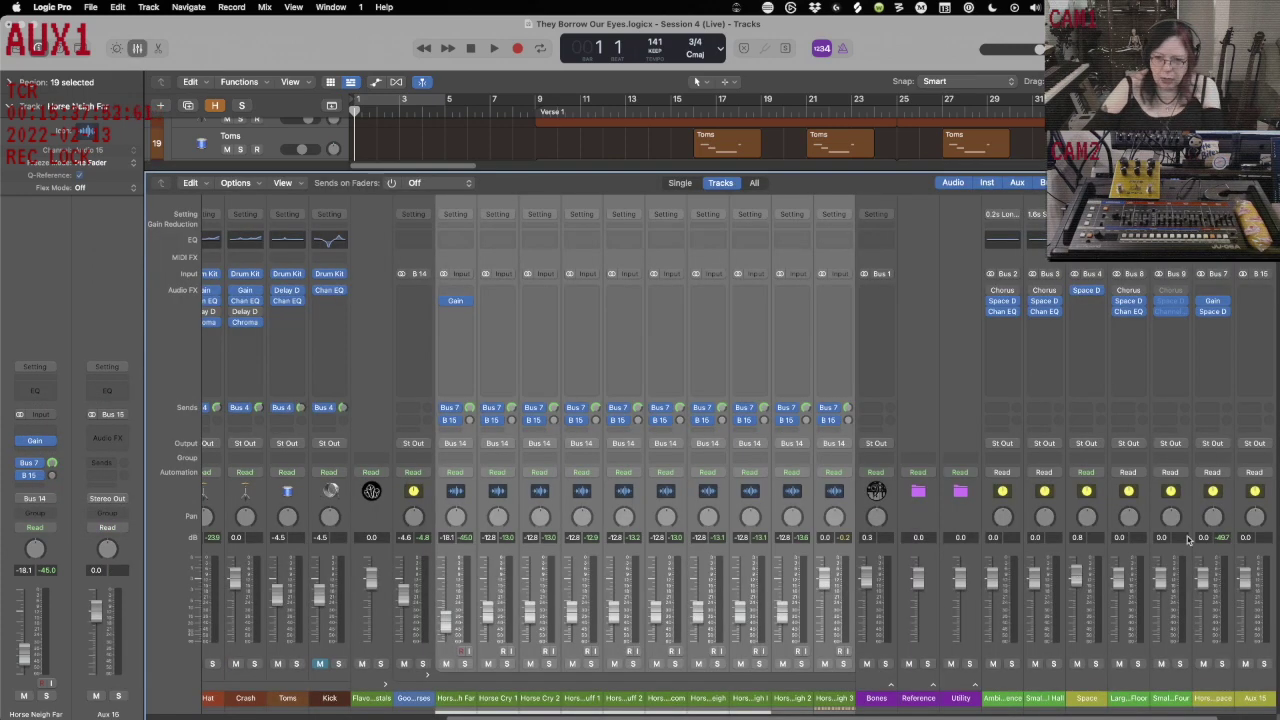
{"action": "scroll", "coordinate": [1195, 537], "scroll_direction": "right", "scroll_amount": 3}
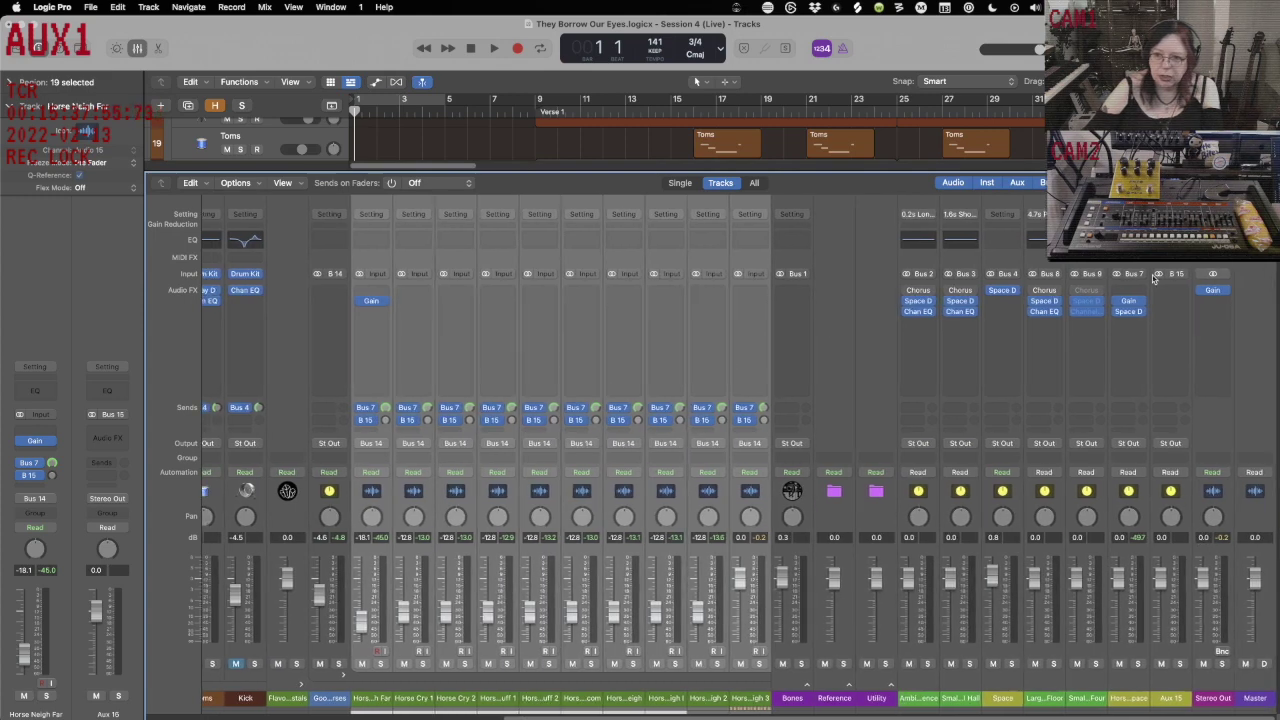
{"action": "left_click", "coordinate": [1178, 697]}
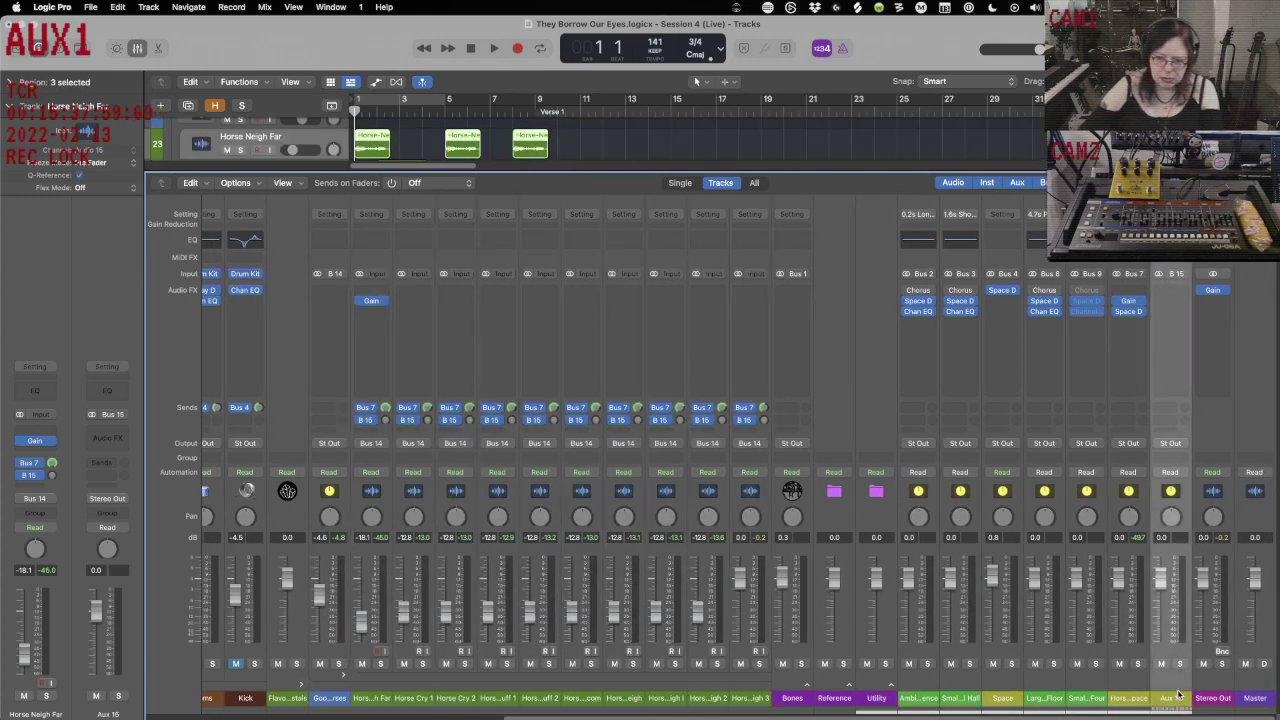
{"action": "double_click", "coordinate": [1172, 698]}
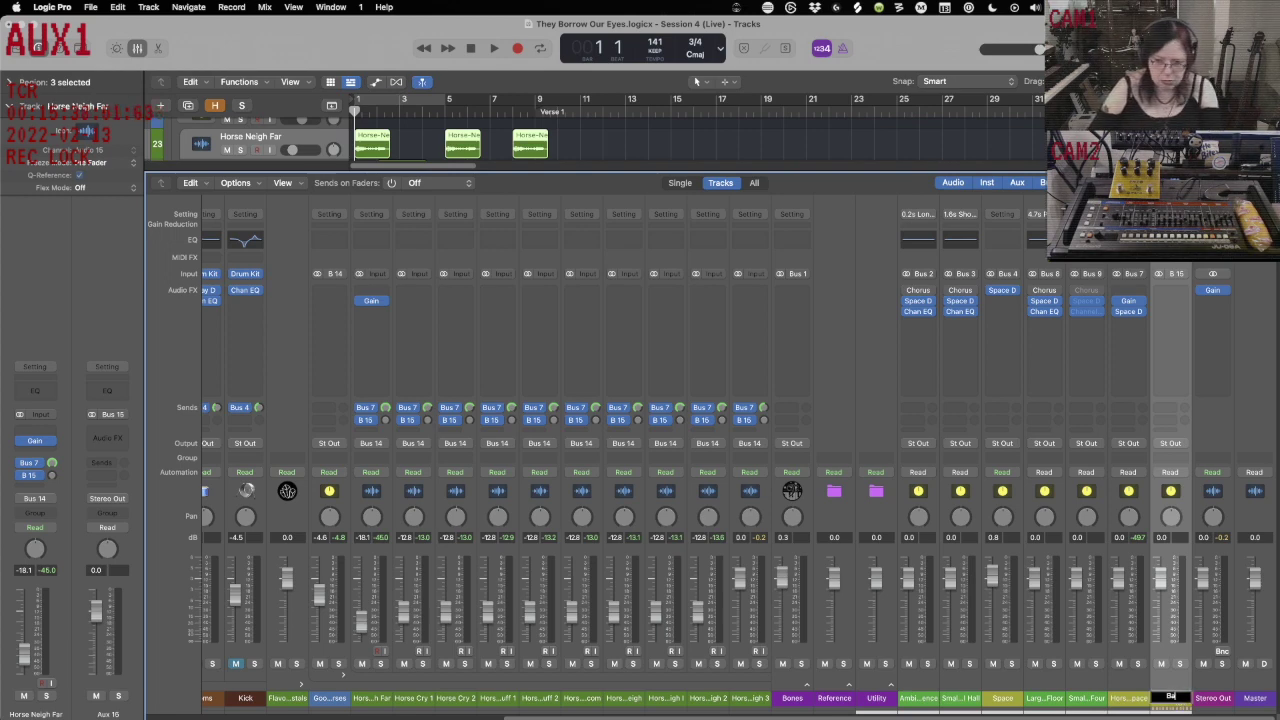
{"action": "key", "text": "Return"}
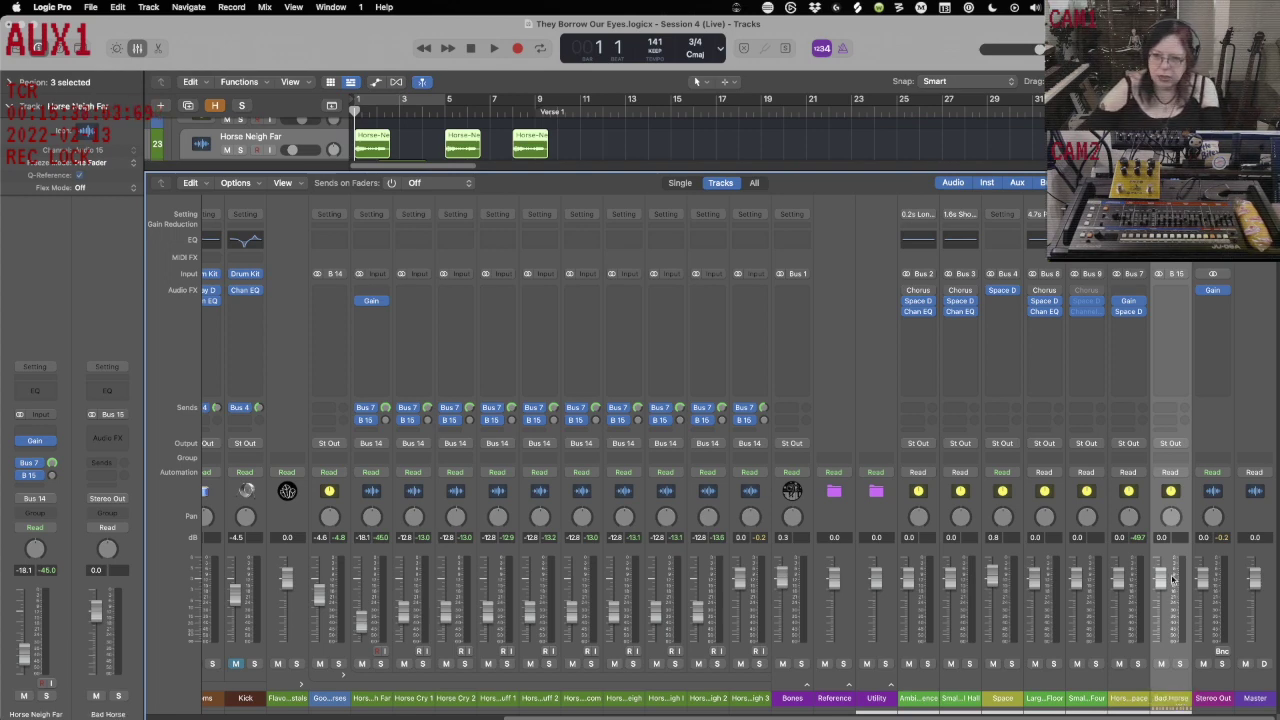
Insert Delay Designer on the Bad Horse channel and load its Flash Forward preset from Complex Pitch Shifted.
{"action": "left_click", "coordinate": [1178, 295]}
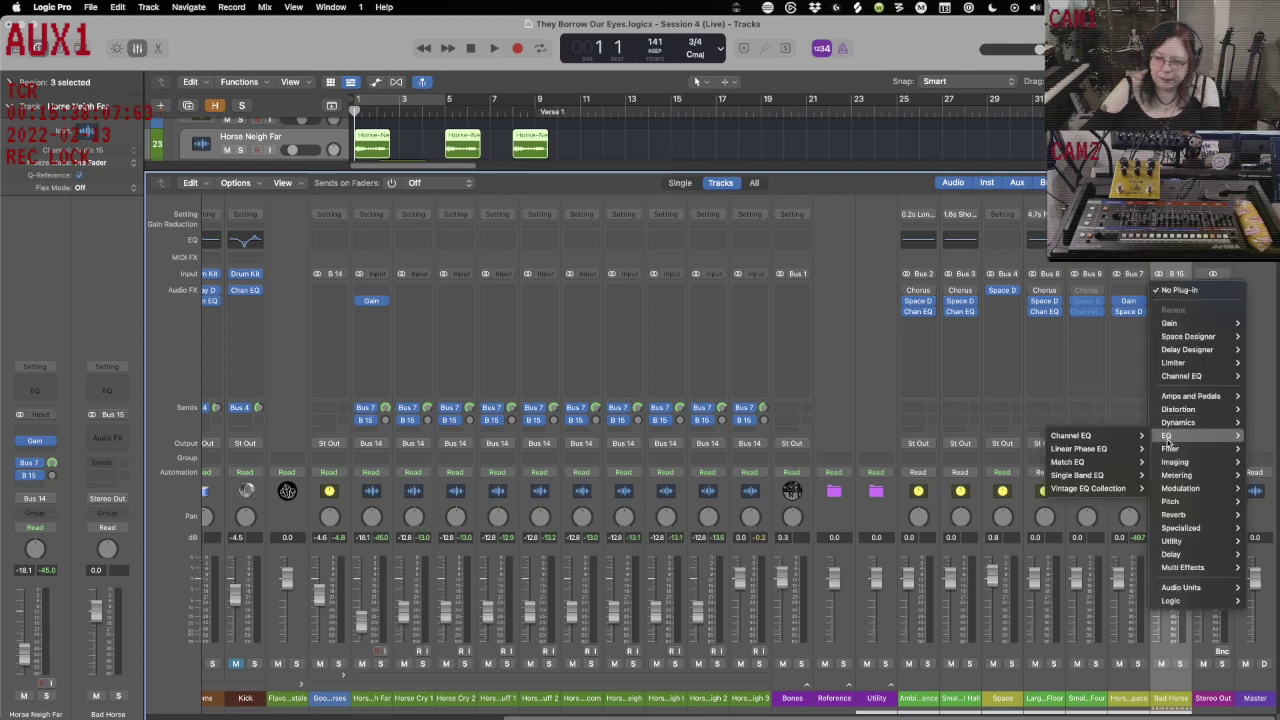
{"action": "mouse_move", "coordinate": [1162, 556]}
{"action": "mouse_move", "coordinate": [1100, 554]}
{"action": "left_click", "coordinate": [1040, 555]}
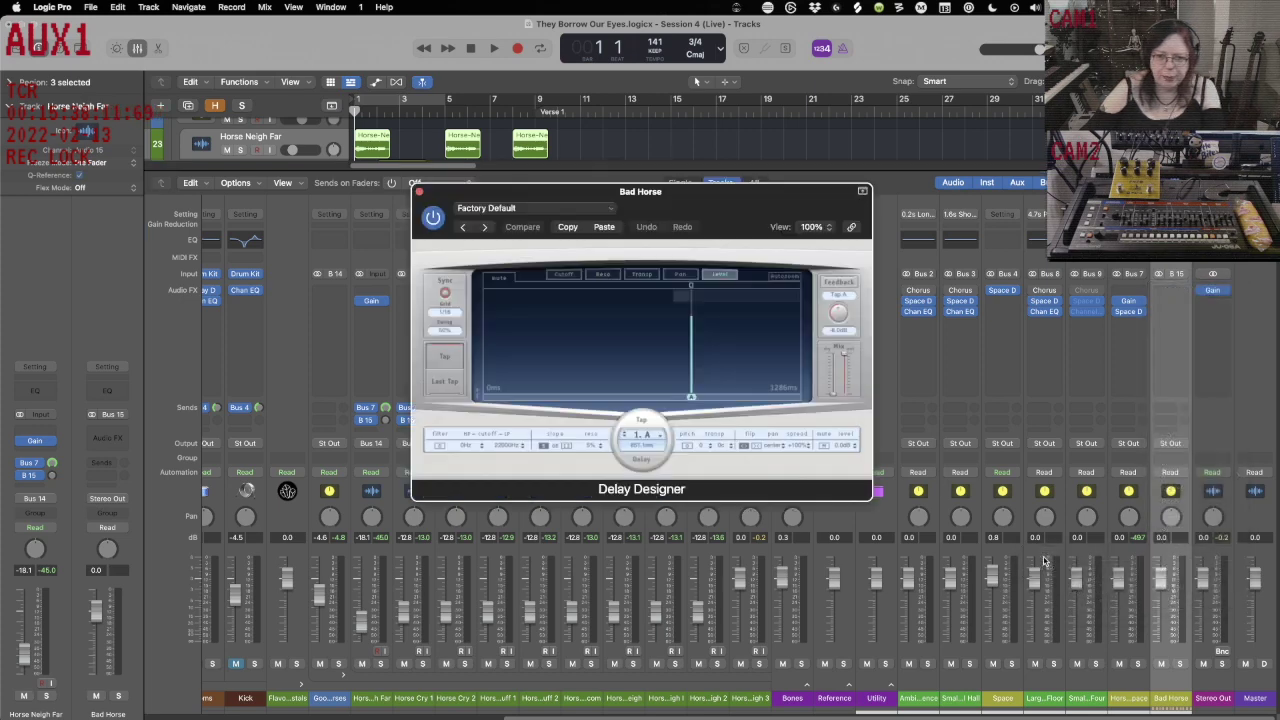
{"action": "left_click", "coordinate": [600, 210]}
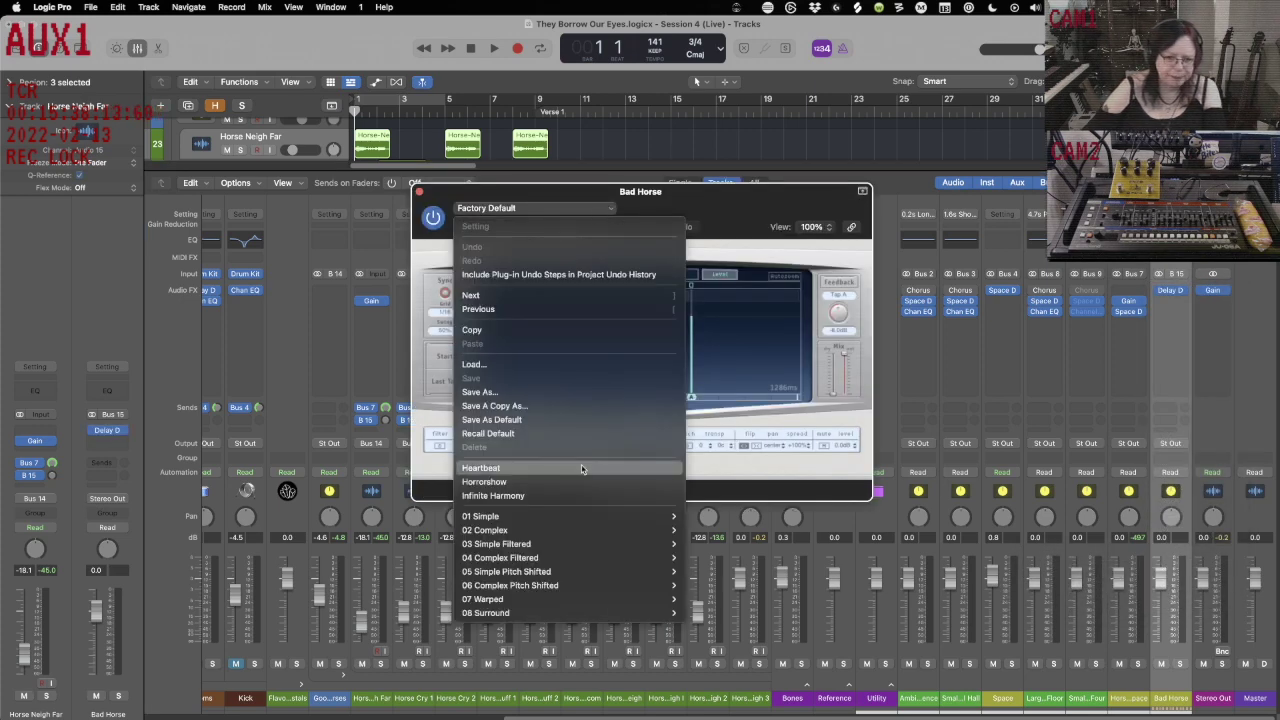
{"action": "mouse_move", "coordinate": [567, 561]}
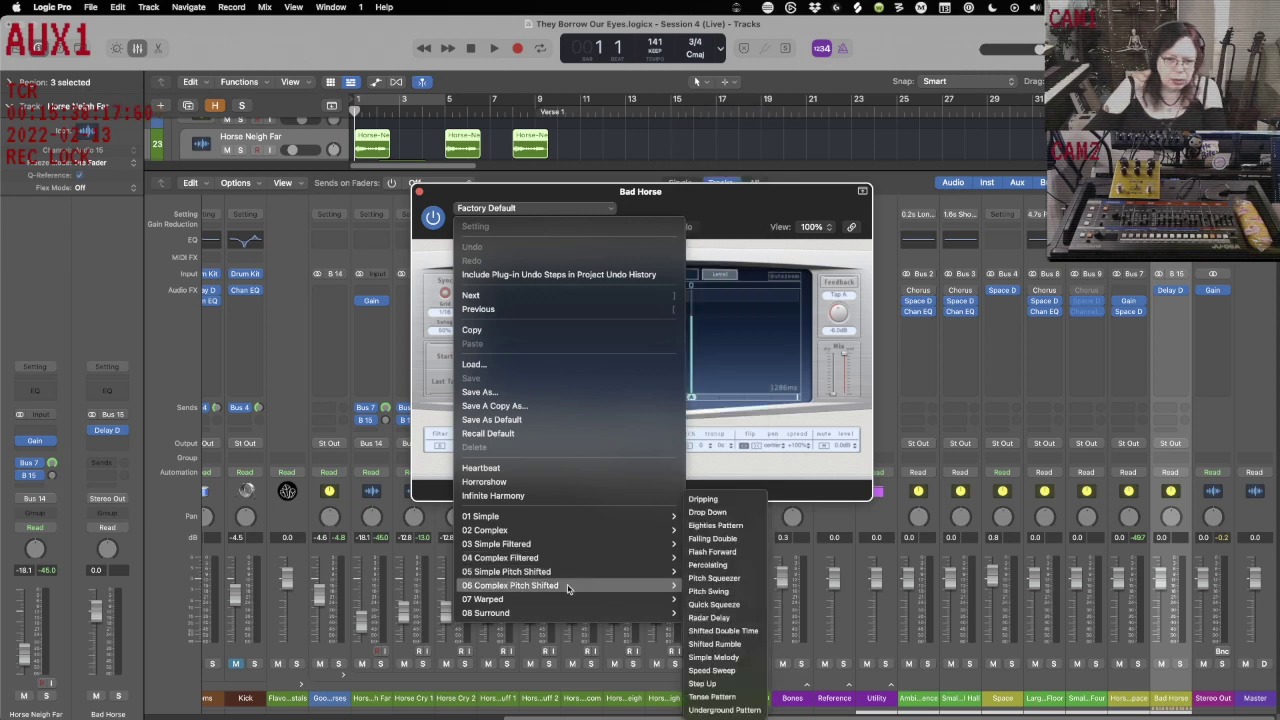
{"action": "left_click", "coordinate": [724, 552]}
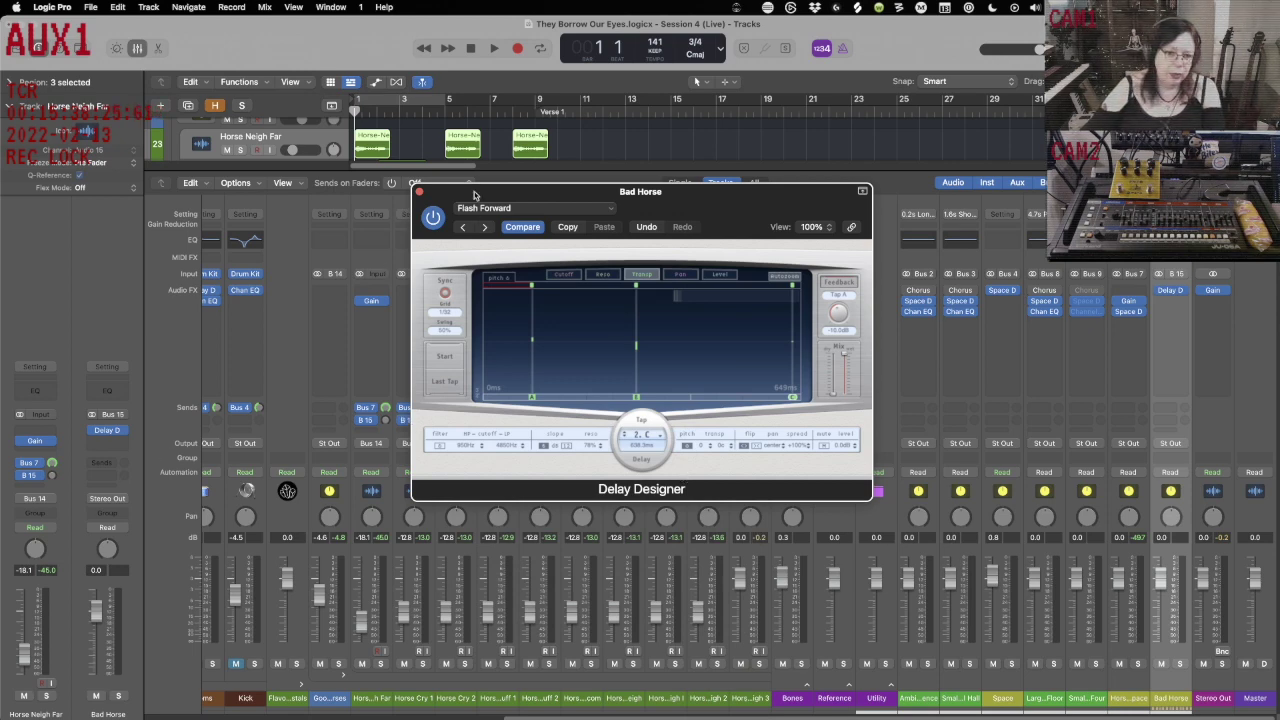
Raise the Bus 15 send on Horse Neigh Far, and solo the track to play it through the delay.
{"action": "left_click_drag", "start_coordinate": [475, 195], "coordinate": [688, 192]}
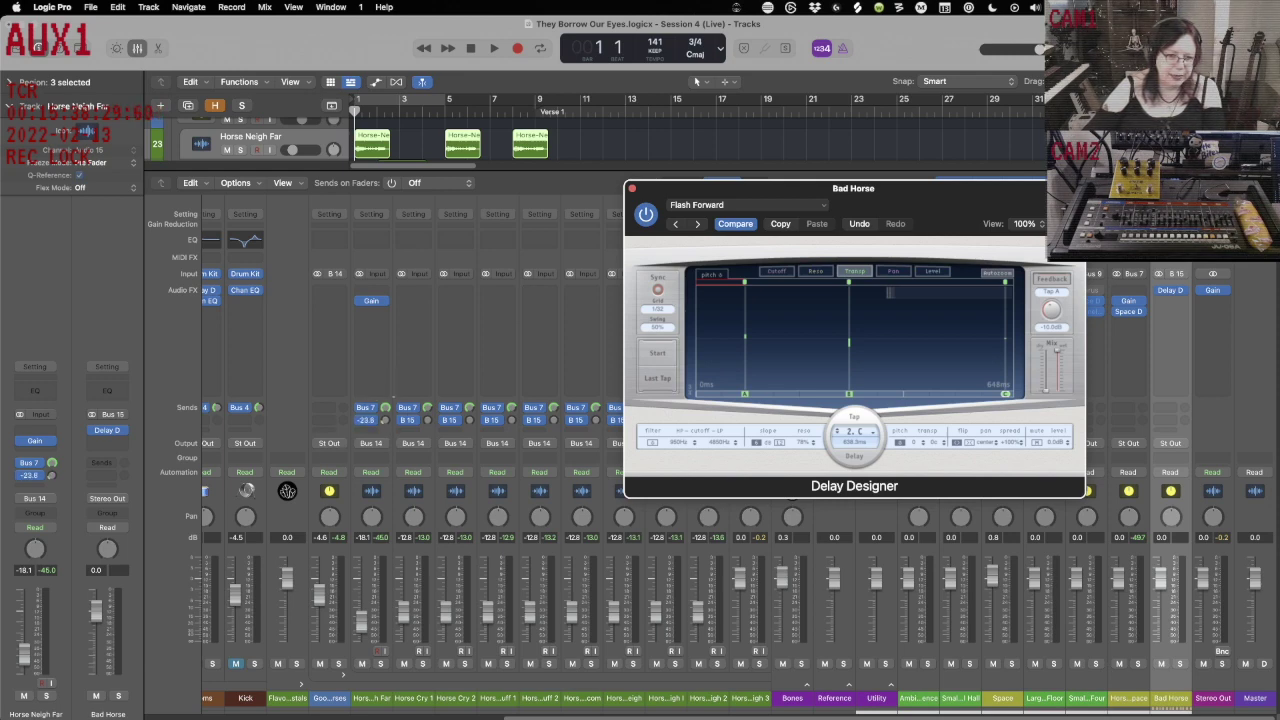
{"action": "left_click", "coordinate": [385, 367]}
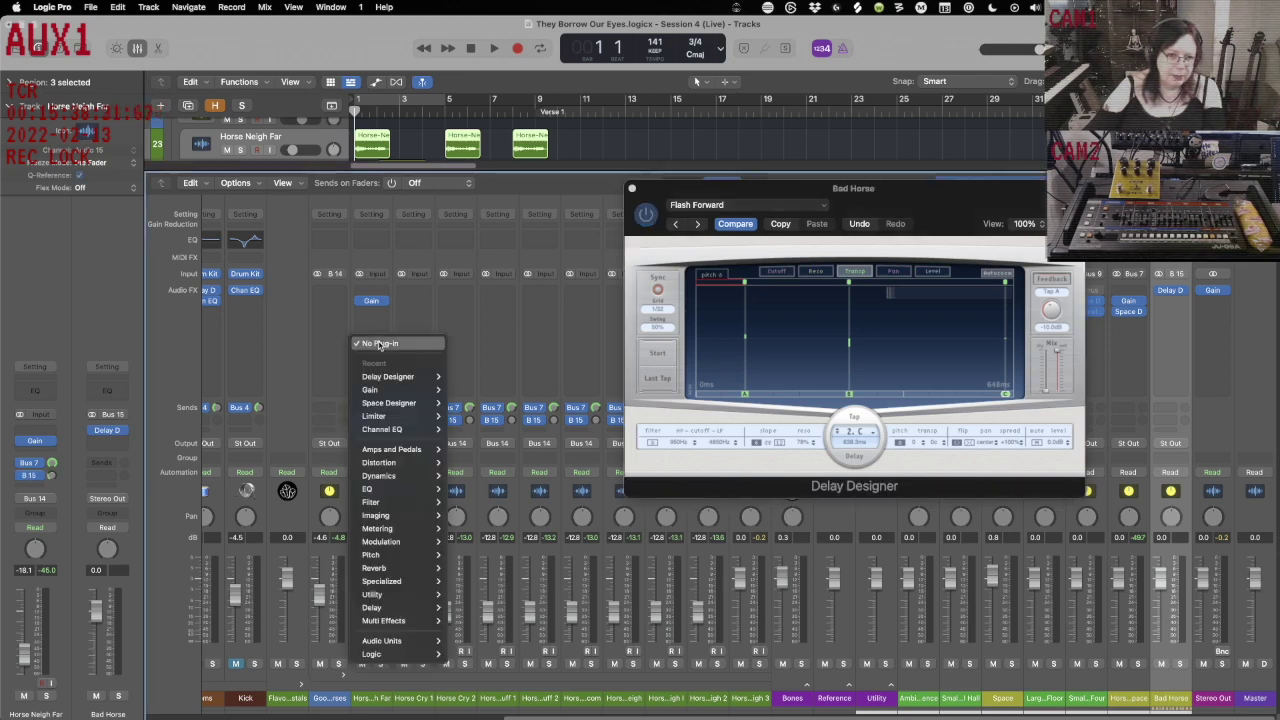
{"action": "left_click", "coordinate": [378, 211]}
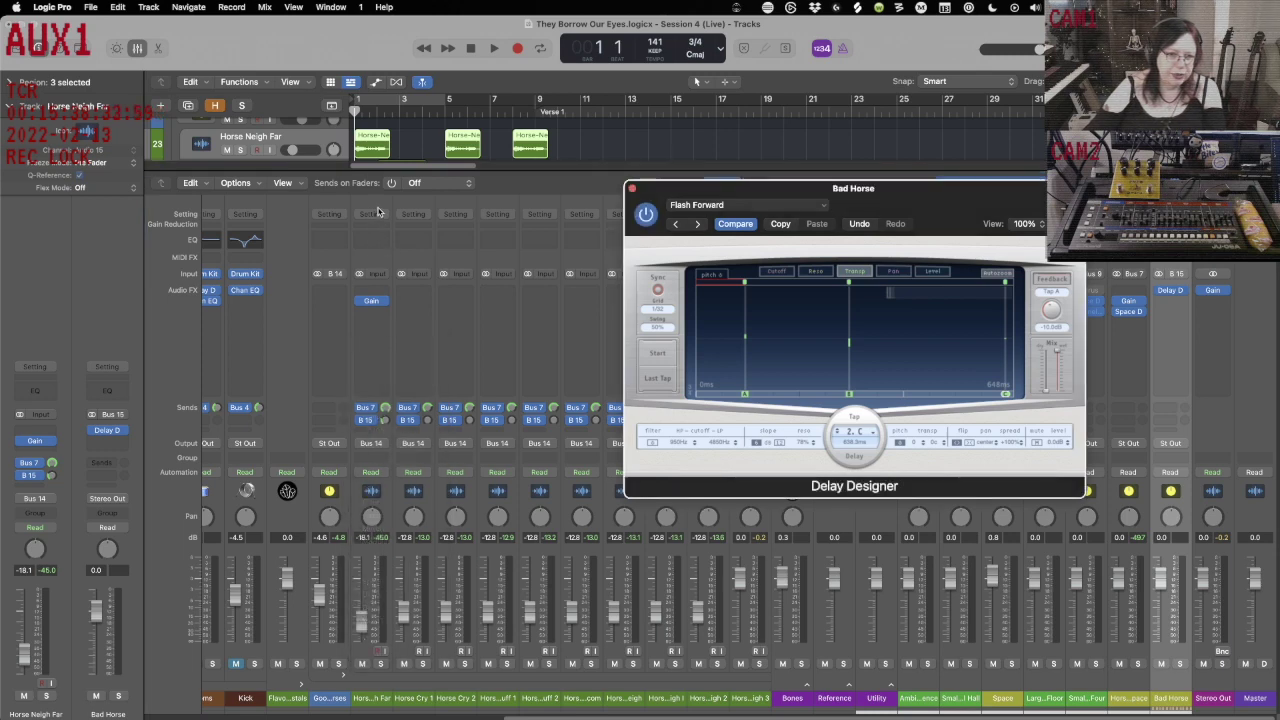
{"action": "left_click", "coordinate": [378, 211]}
{"action": "key", "text": "s"}
{"action": "key", "text": "space"}
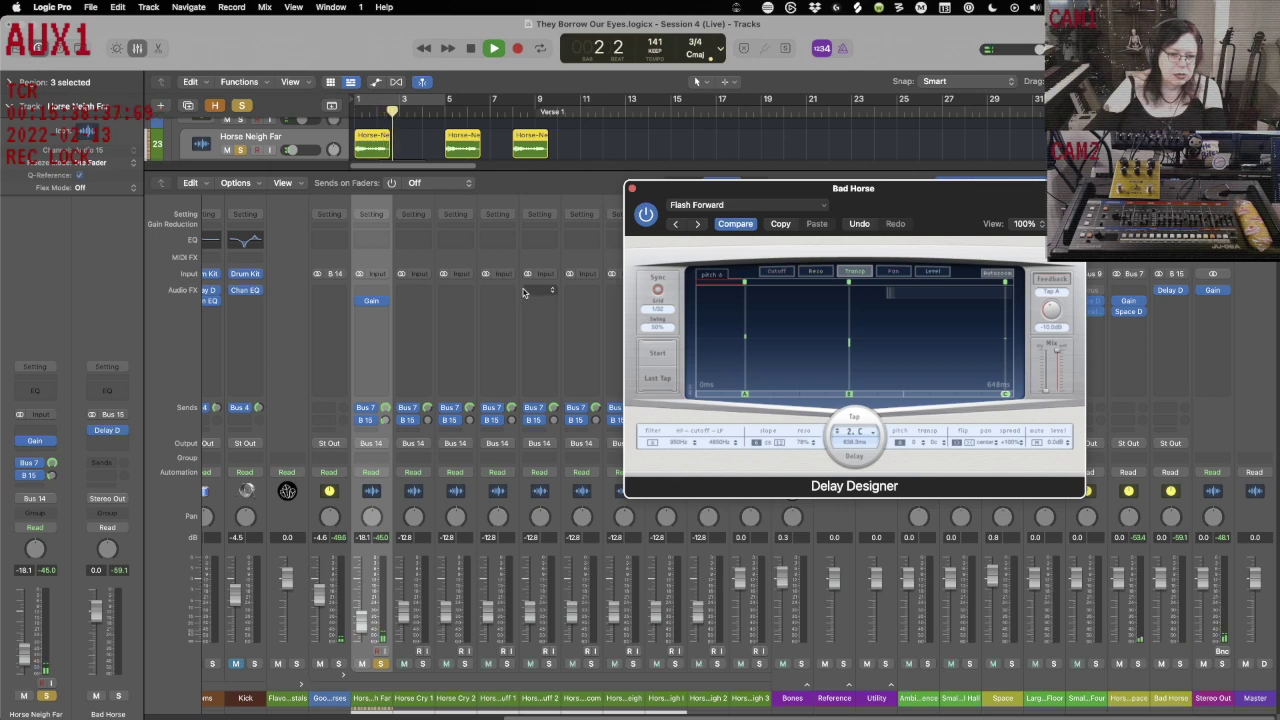
Raise the Horse Neigh Far volume to -3.3 dB and play it with cycling on from bar 1 to bar 5.
{"action": "left_click", "coordinate": [32, 612]}
{"action": "key", "text": "space"}
{"action": "key", "text": "c"}
{"action": "key", "text": "space"}
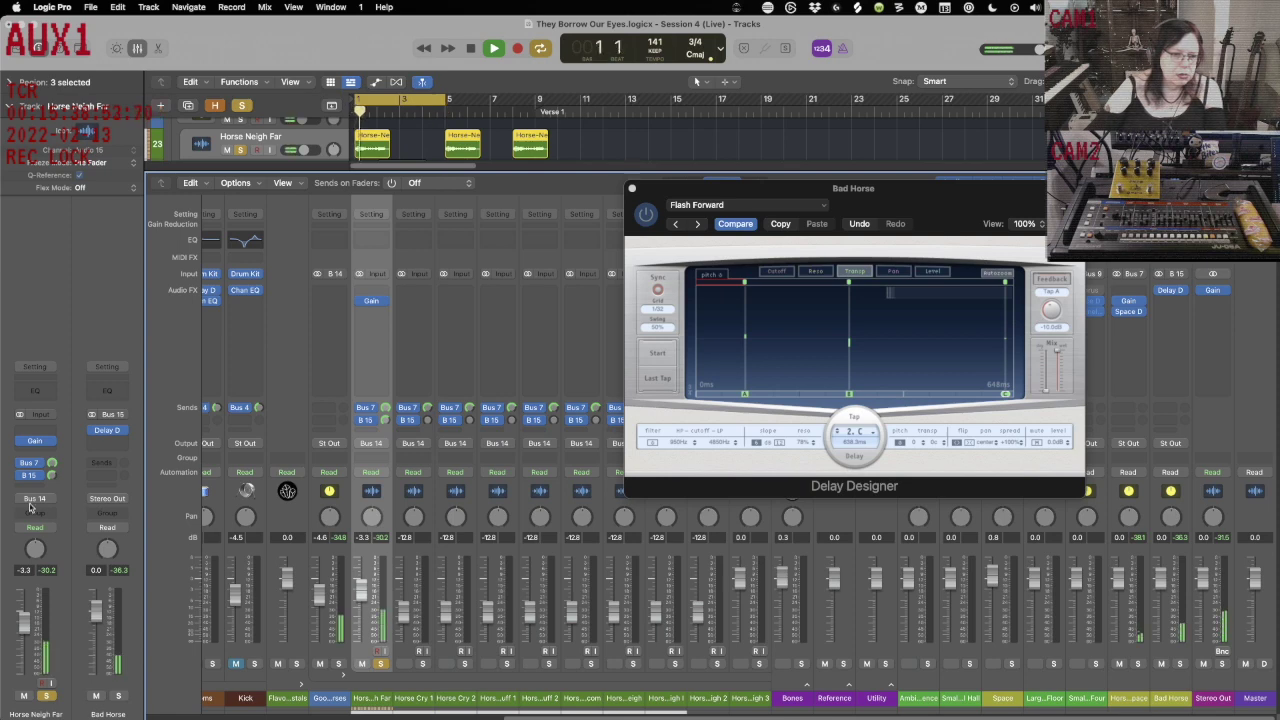
Set the Gain plug-in on Horse Neigh Far to -2.8 dB.
{"action": "left_click", "coordinate": [374, 301]}
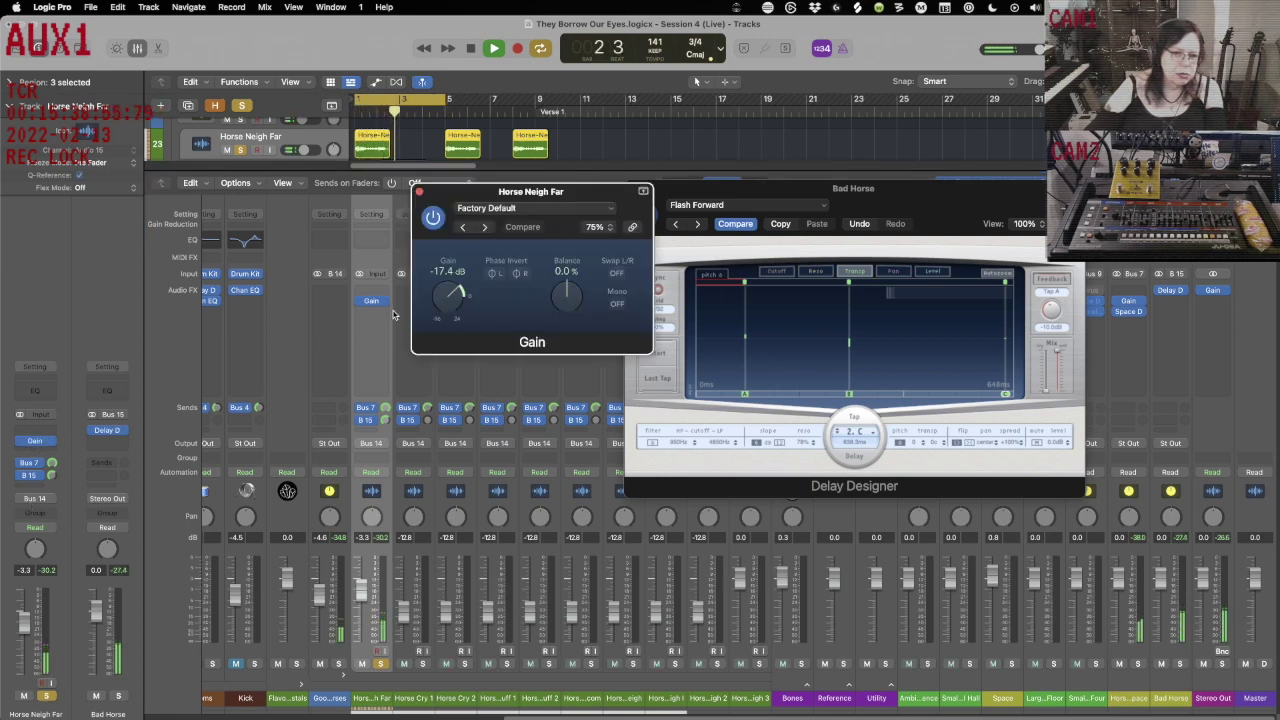
{"action": "mouse_move", "coordinate": [432, 301]}
{"action": "left_mouse_down"}
{"action": "mouse_move", "coordinate": [432, 280]}
{"action": "mouse_move", "coordinate": [432, 291]}
{"action": "left_mouse_up"}
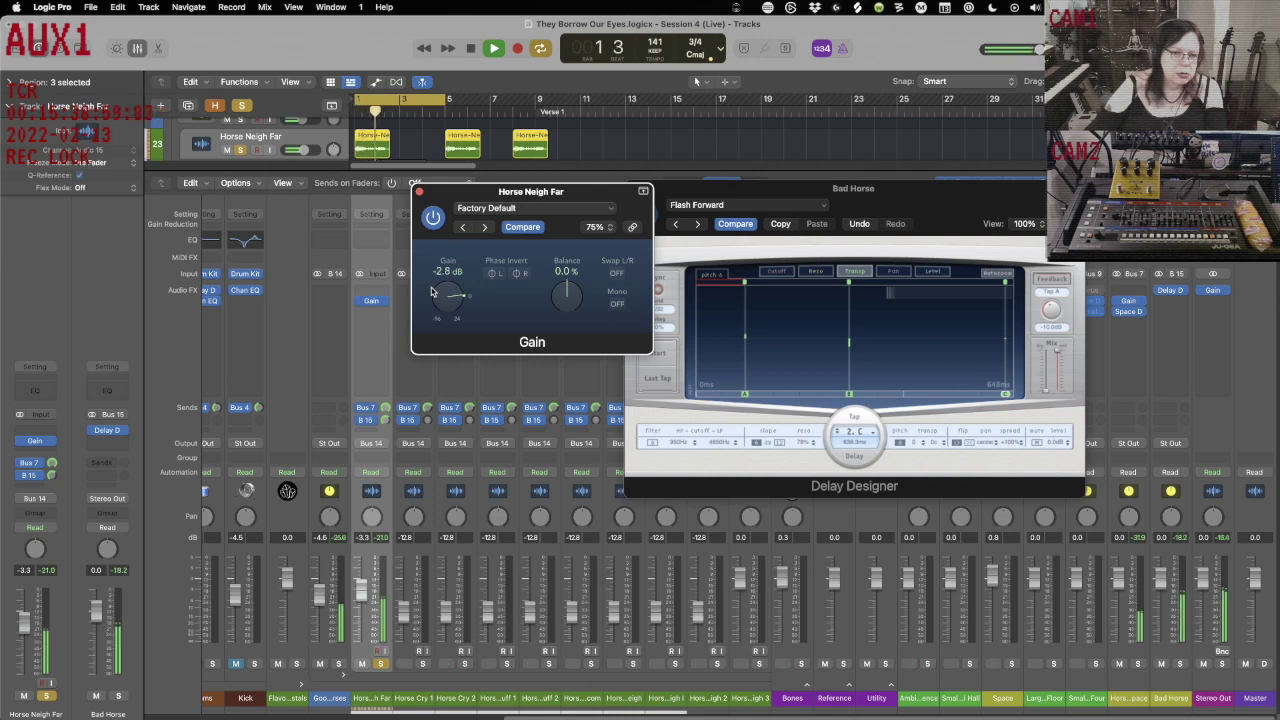
{"action": "left_click", "coordinate": [419, 191]}
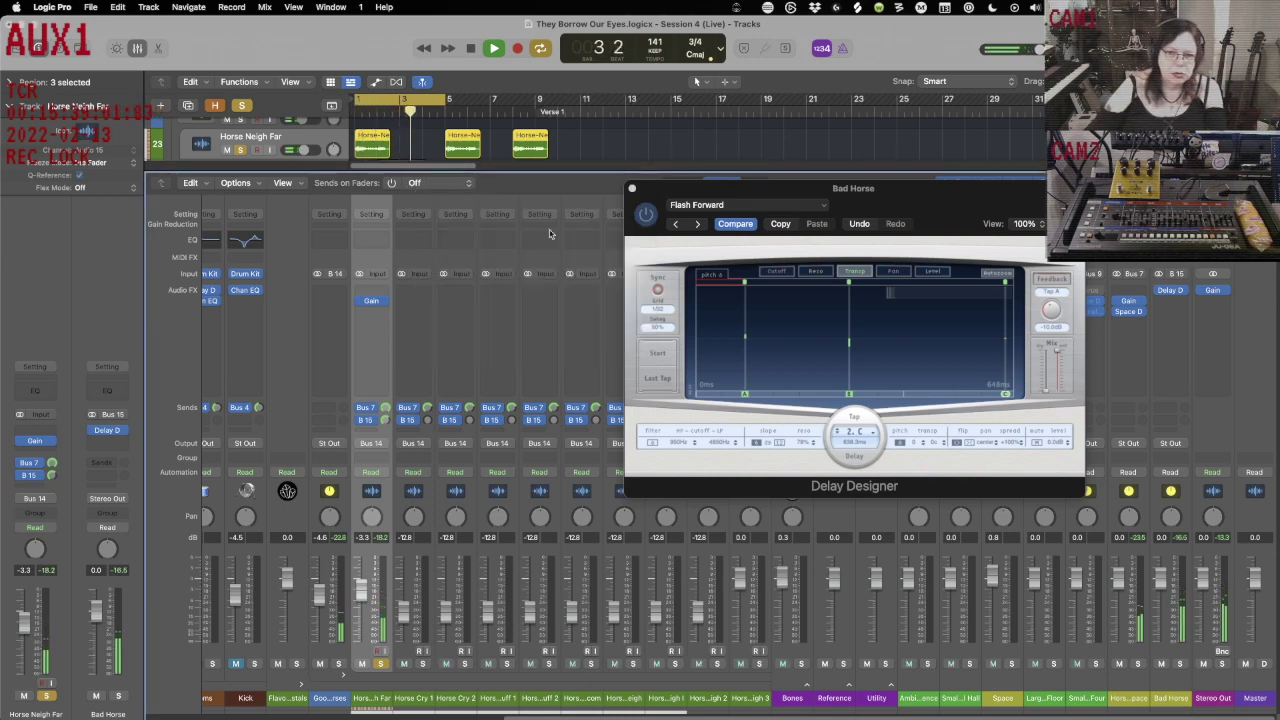
Try the Drop Down and Pitch Squeezer presets of the Bad Horse Delay Designer while the loop plays.
{"action": "left_click", "coordinate": [824, 208]}
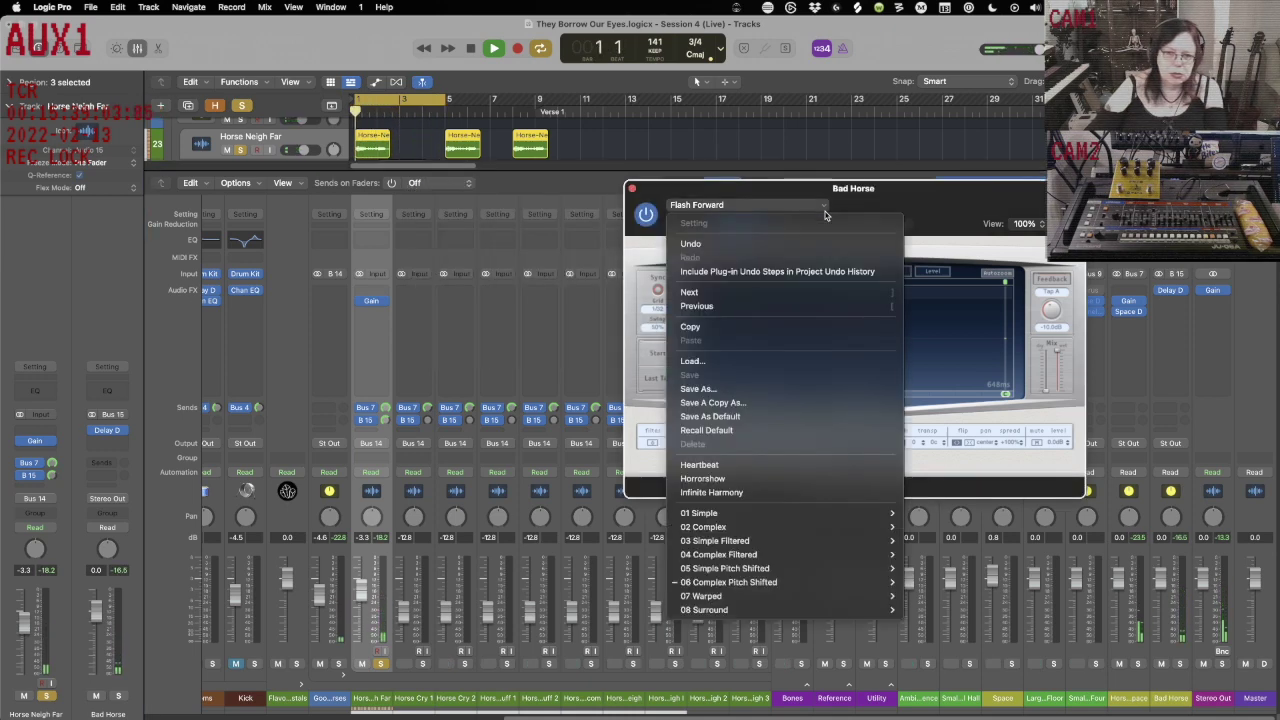
{"action": "mouse_move", "coordinate": [810, 582]}
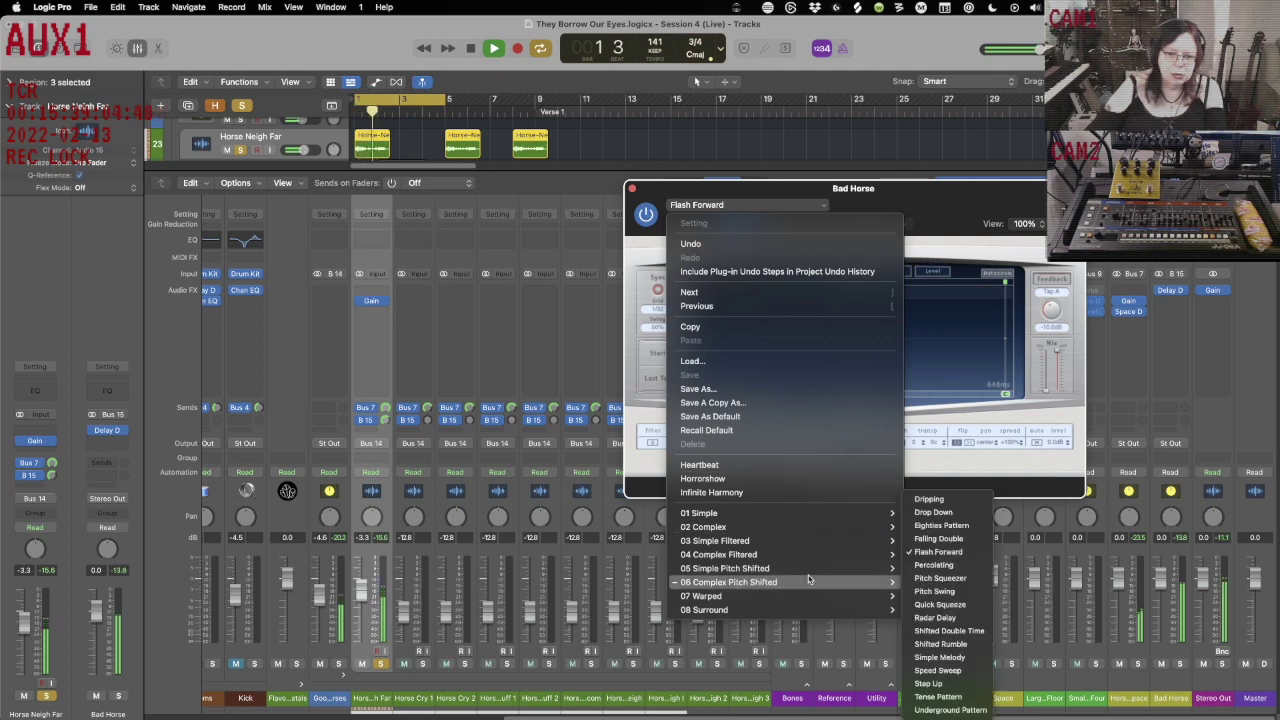
{"action": "left_click", "coordinate": [945, 512]}
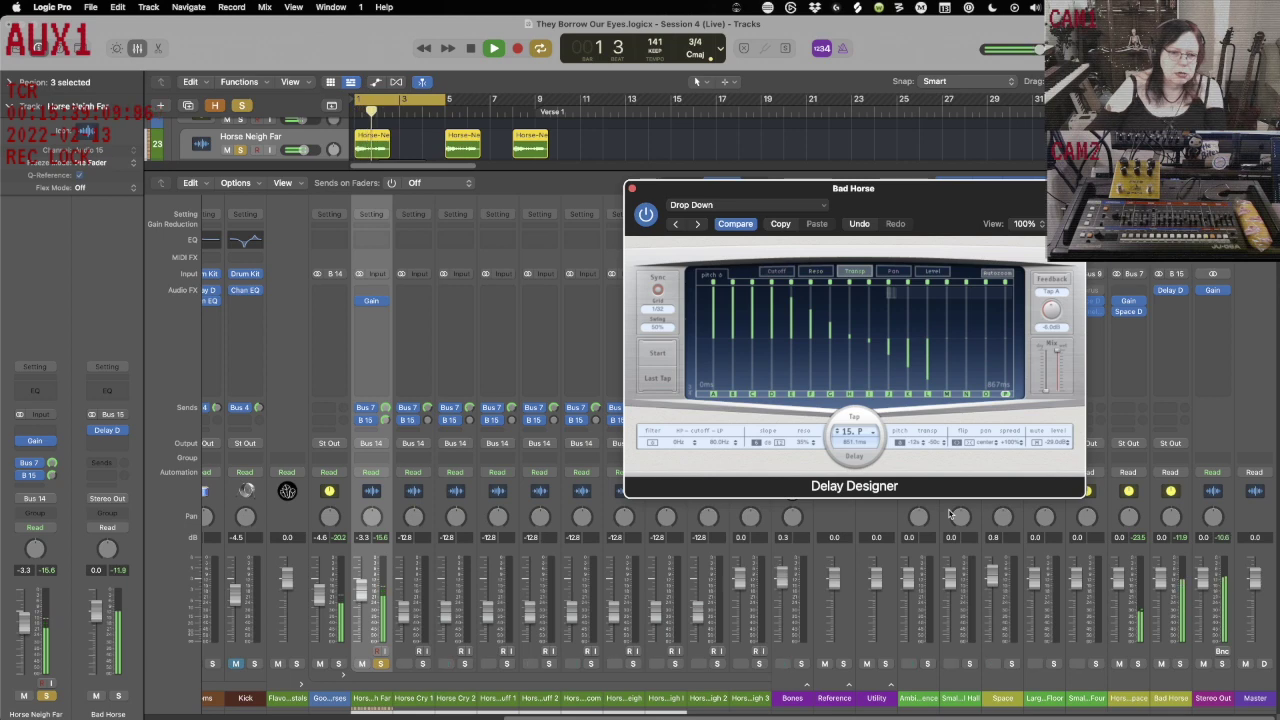
{"action": "left_click", "coordinate": [822, 205]}
{"action": "mouse_move", "coordinate": [800, 595]}
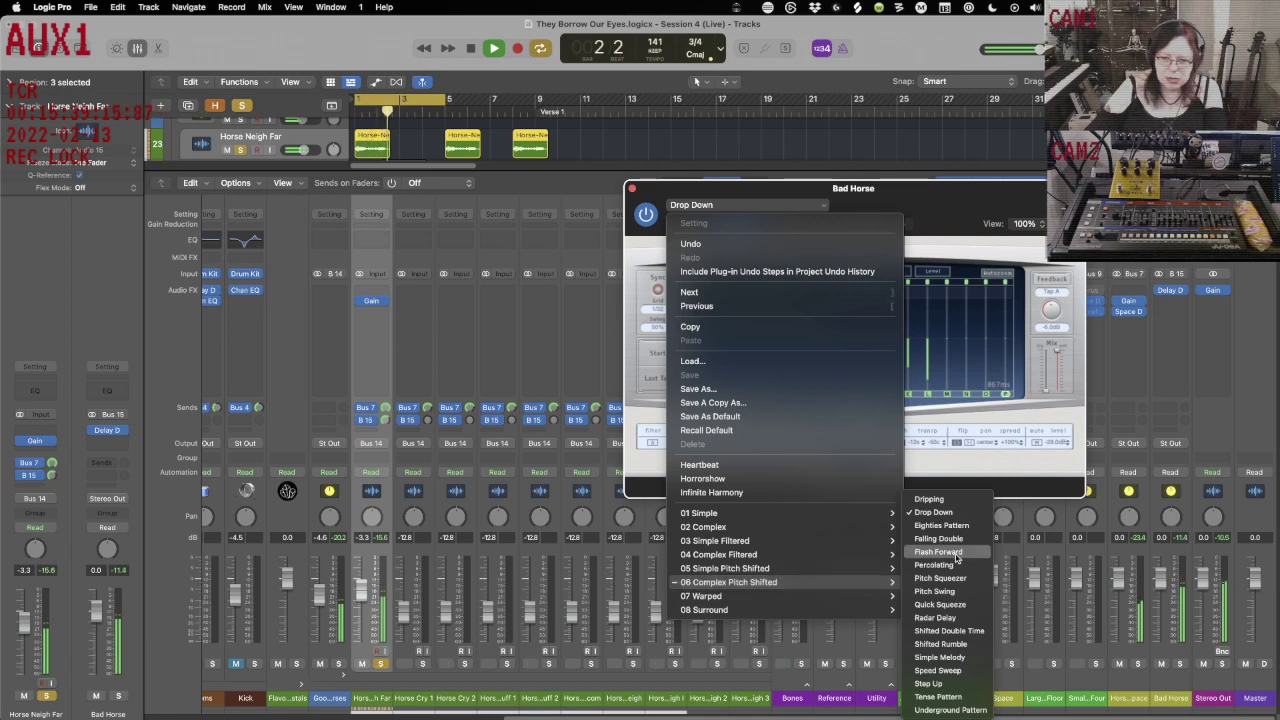
{"action": "left_click", "coordinate": [958, 577]}
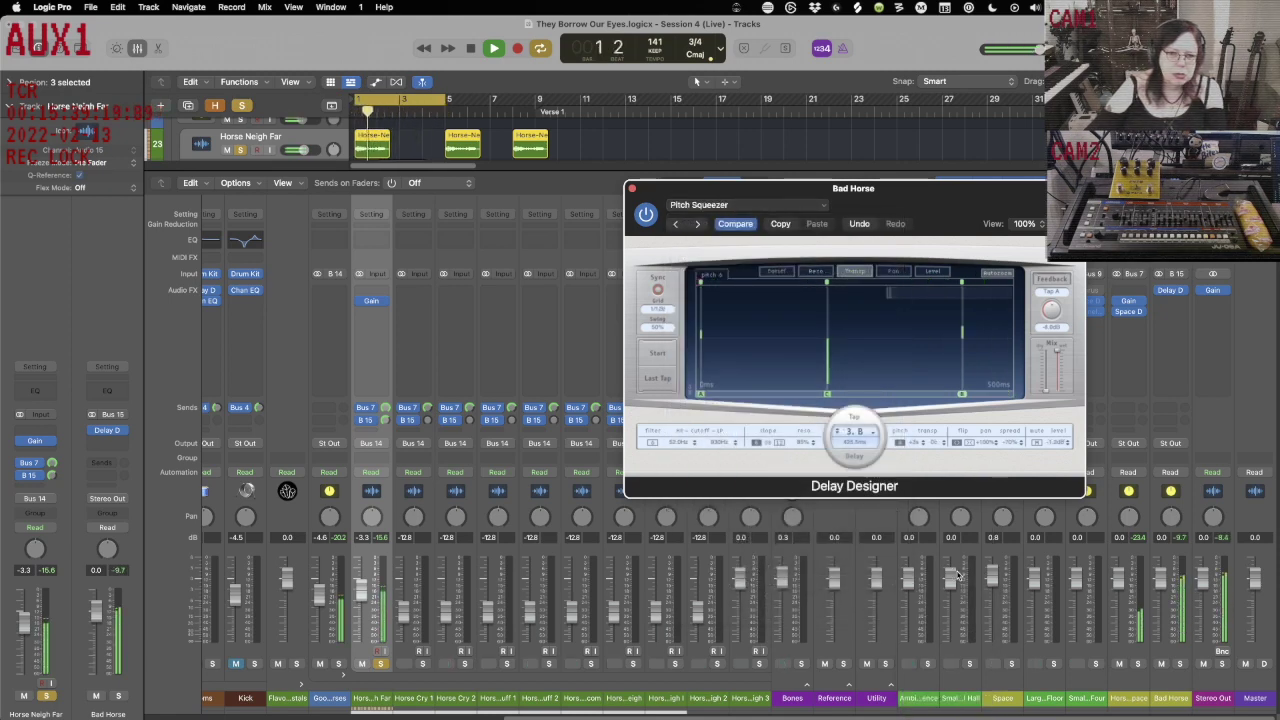
Audition the Simple Melody preset on the Bad Horse delay, and stop playback.
{"action": "left_click", "coordinate": [822, 213]}
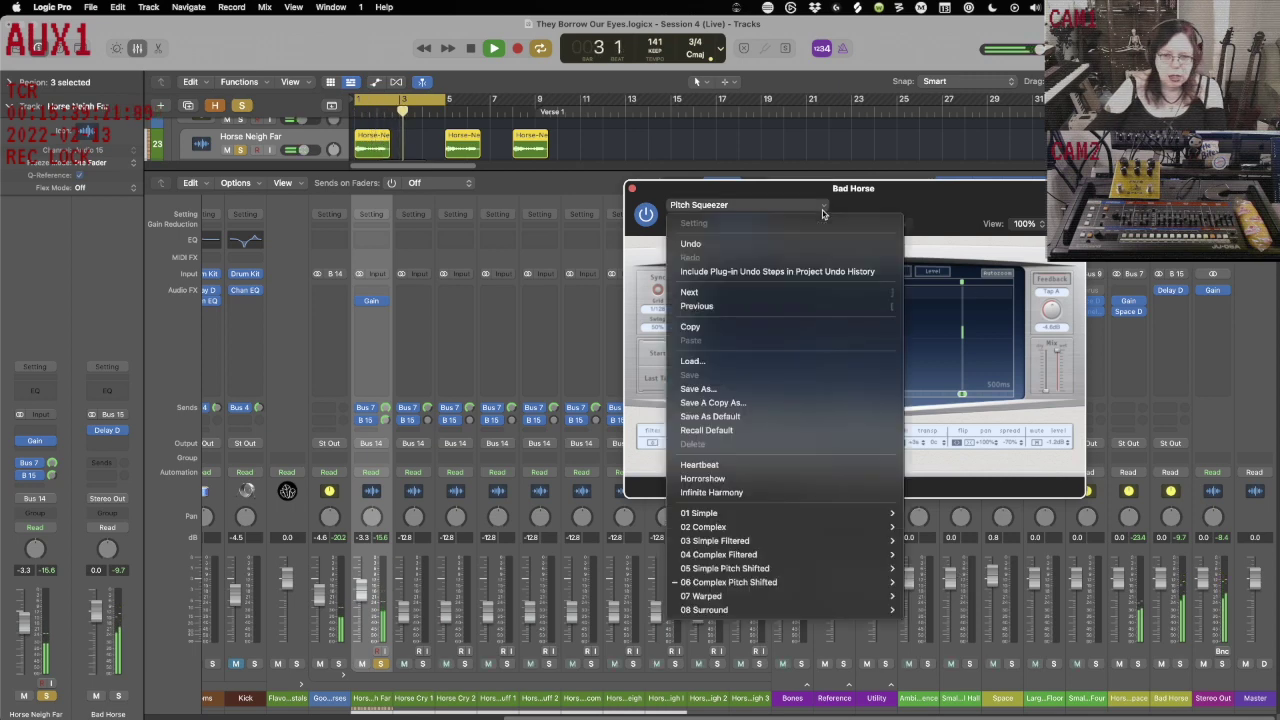
{"action": "mouse_move", "coordinate": [766, 584]}
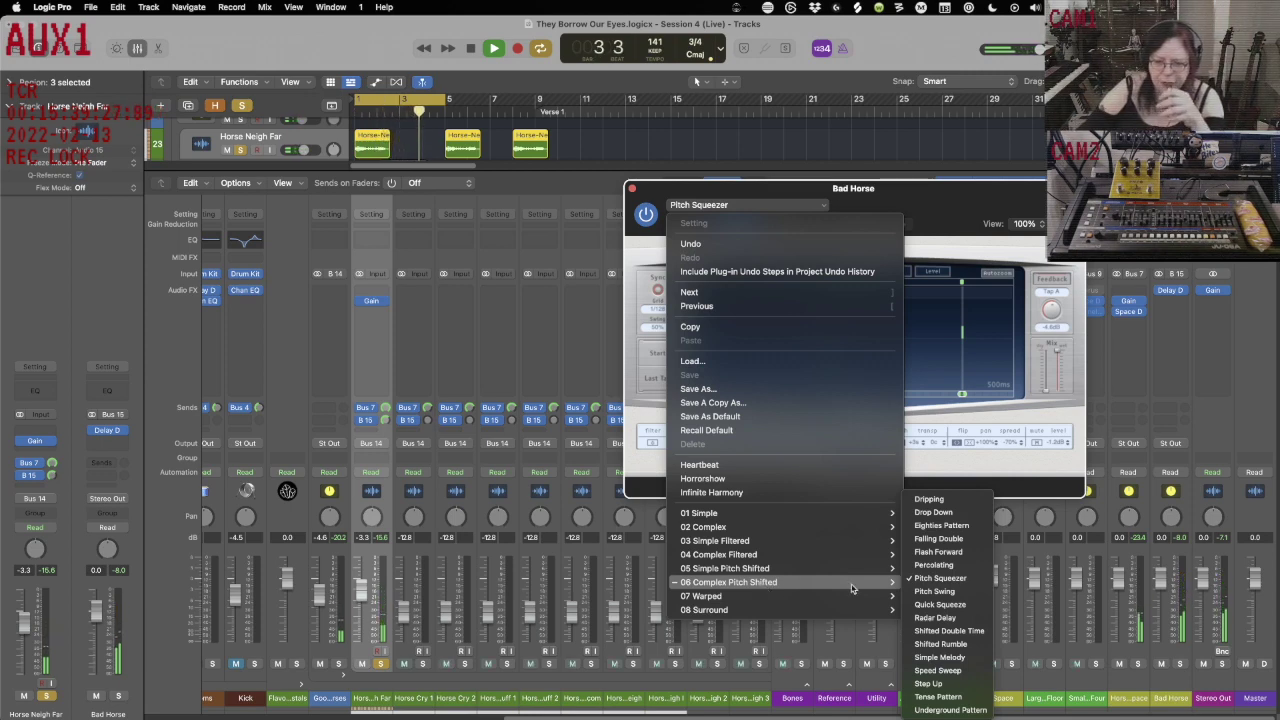
{"action": "left_click", "coordinate": [960, 658]}
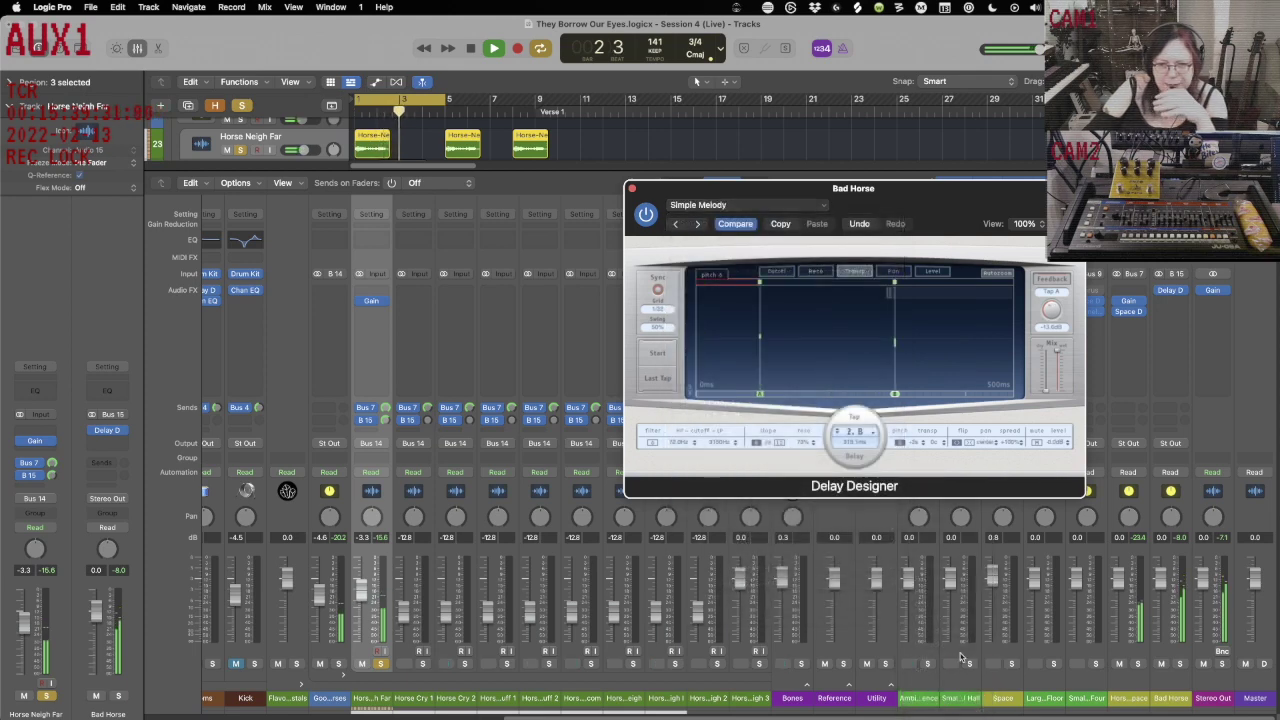
{"action": "key", "text": "space"}
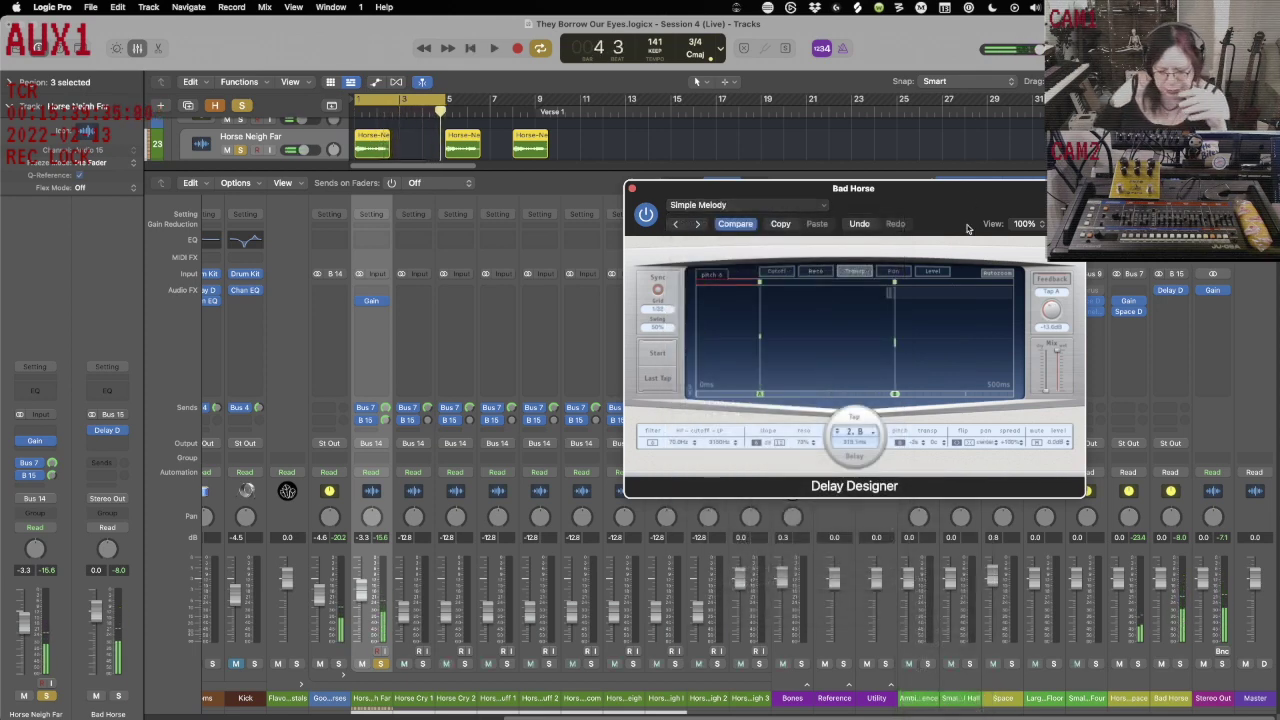
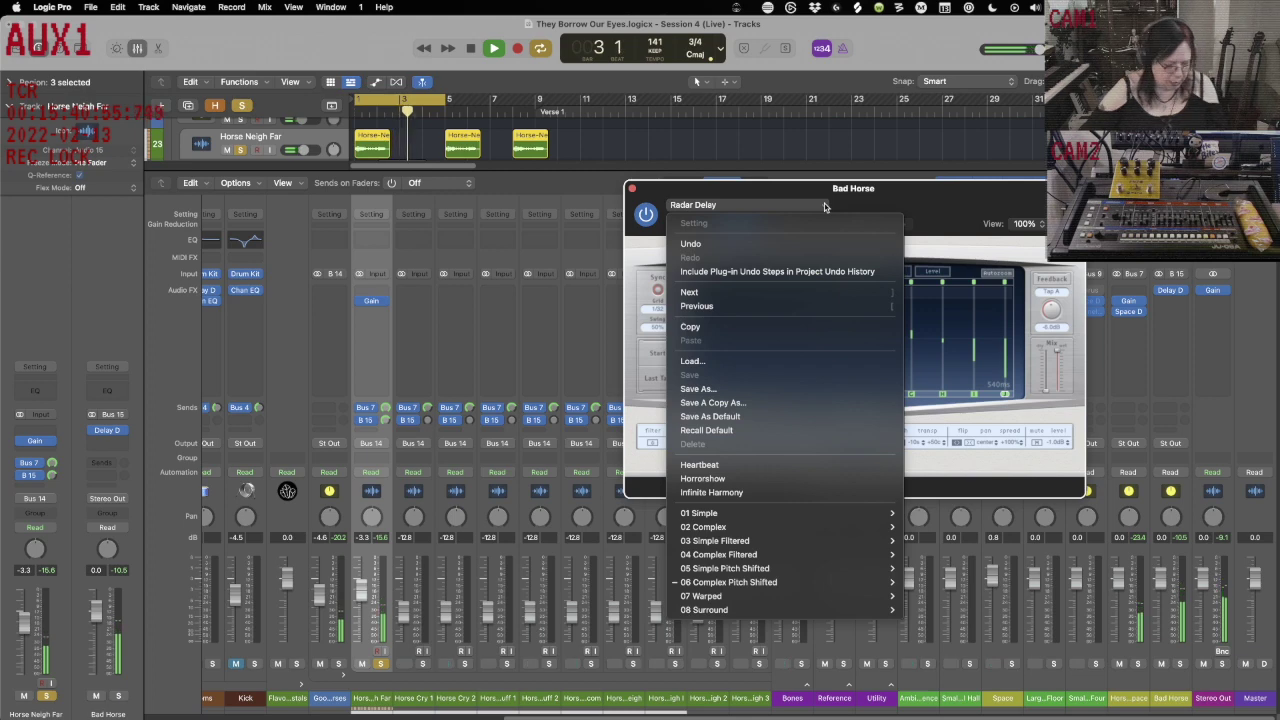
Try the Single Ring Mod and Spider Webs presets from the Warped category on the Bad Horse Delay Designer while the loop plays.
{"action": "mouse_move", "coordinate": [841, 575]}
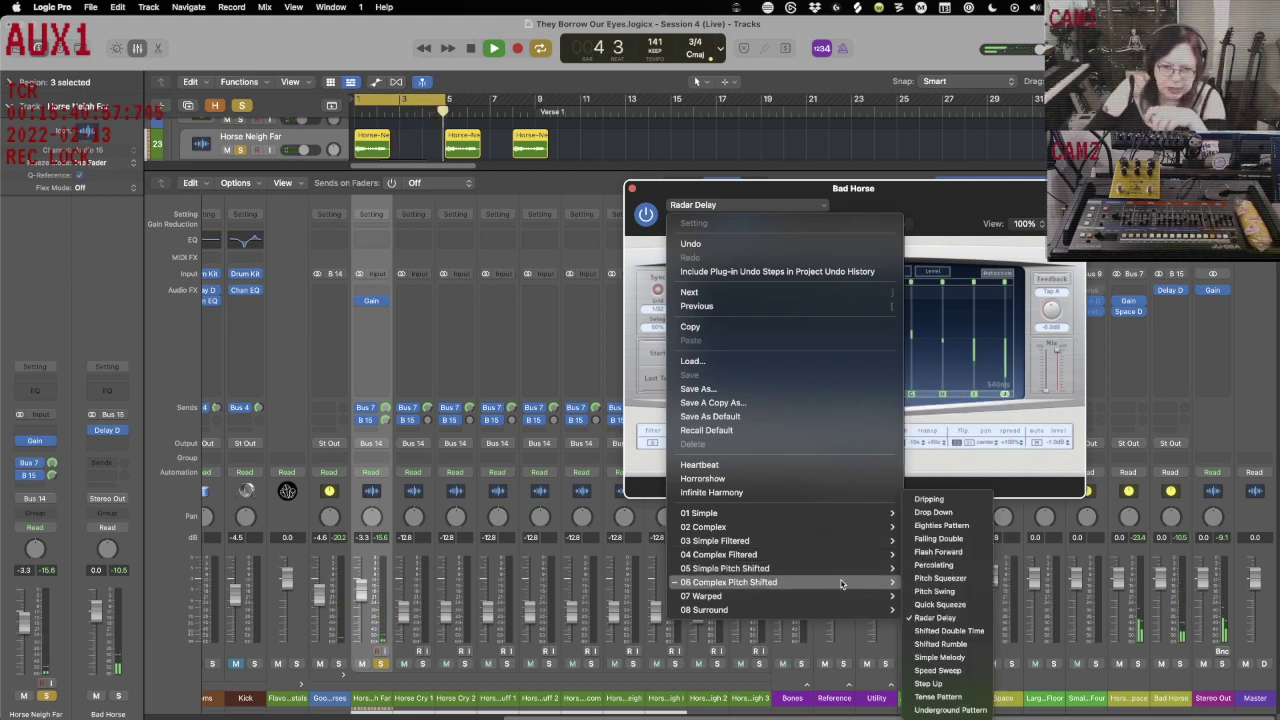
{"action": "mouse_move", "coordinate": [860, 596]}
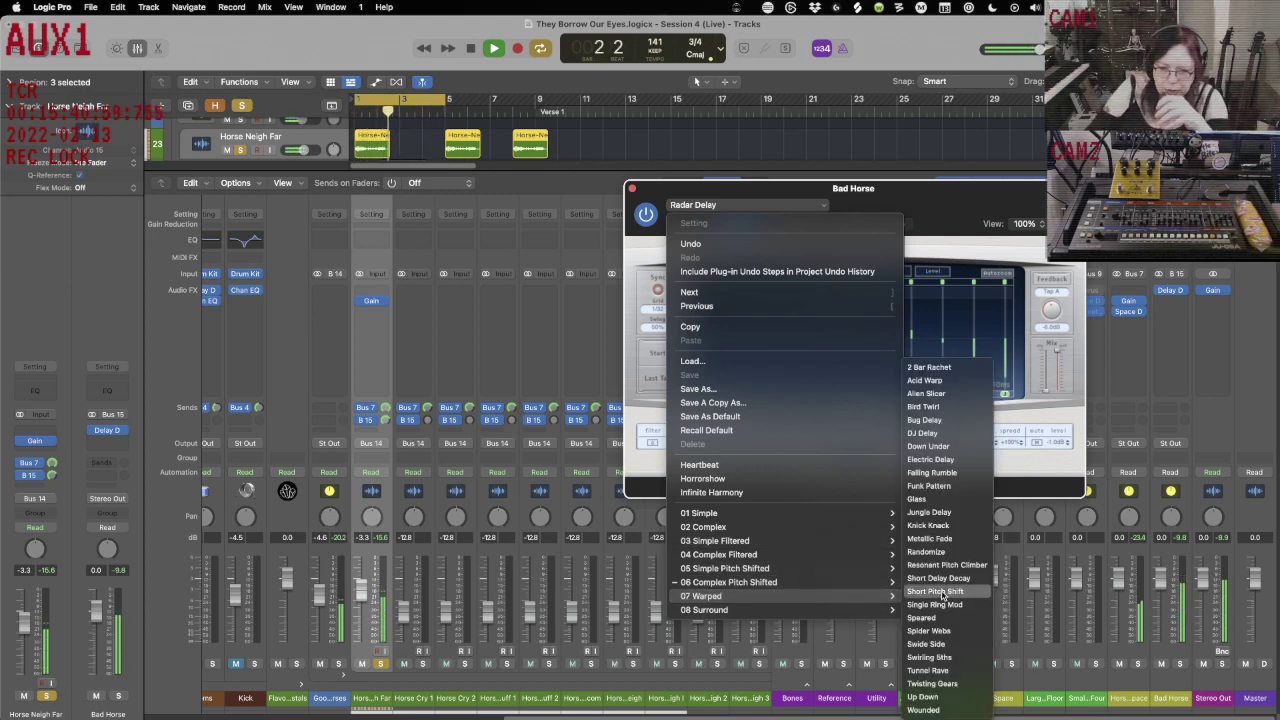
{"action": "left_click", "coordinate": [938, 604]}
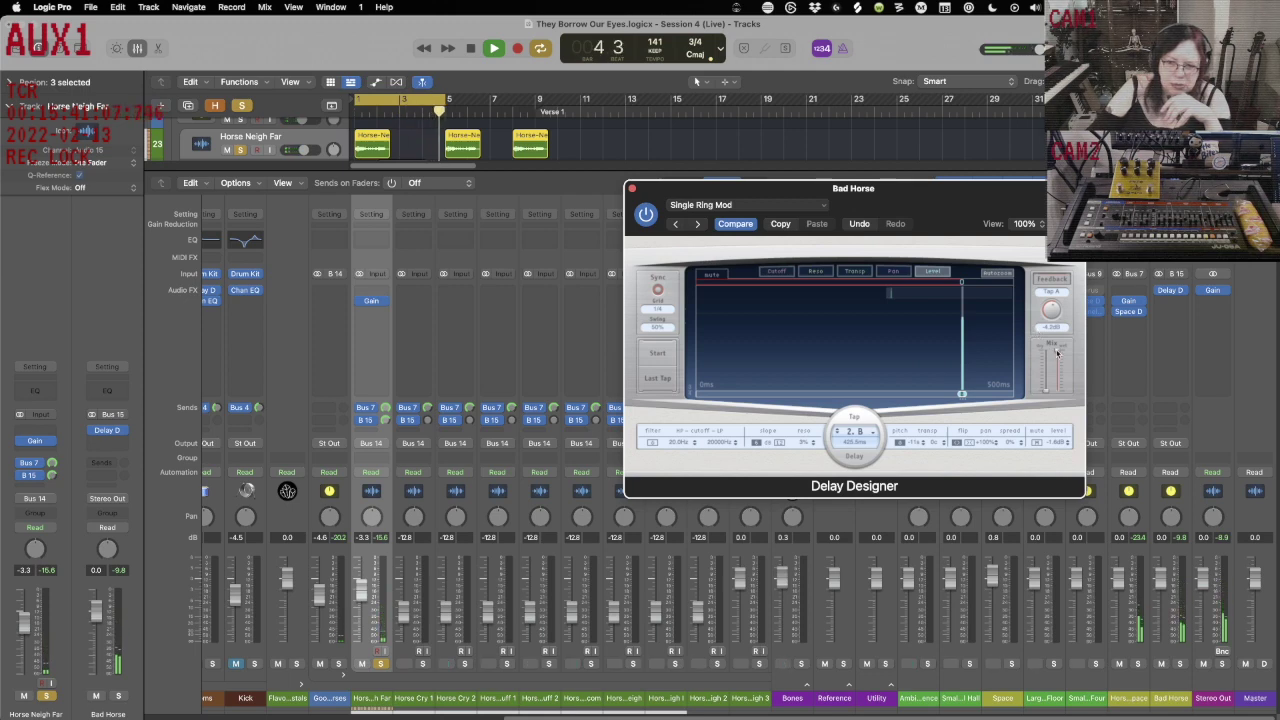
{"action": "left_click", "coordinate": [810, 207]}
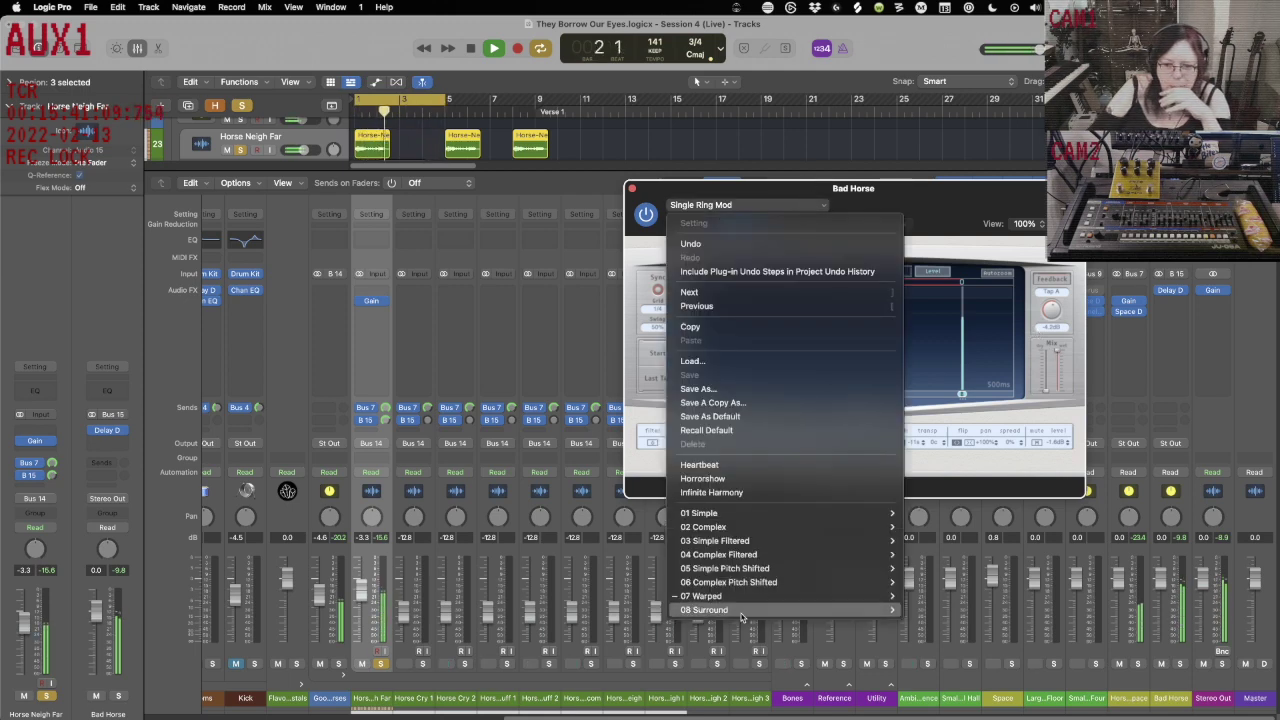
{"action": "mouse_move", "coordinate": [792, 597]}
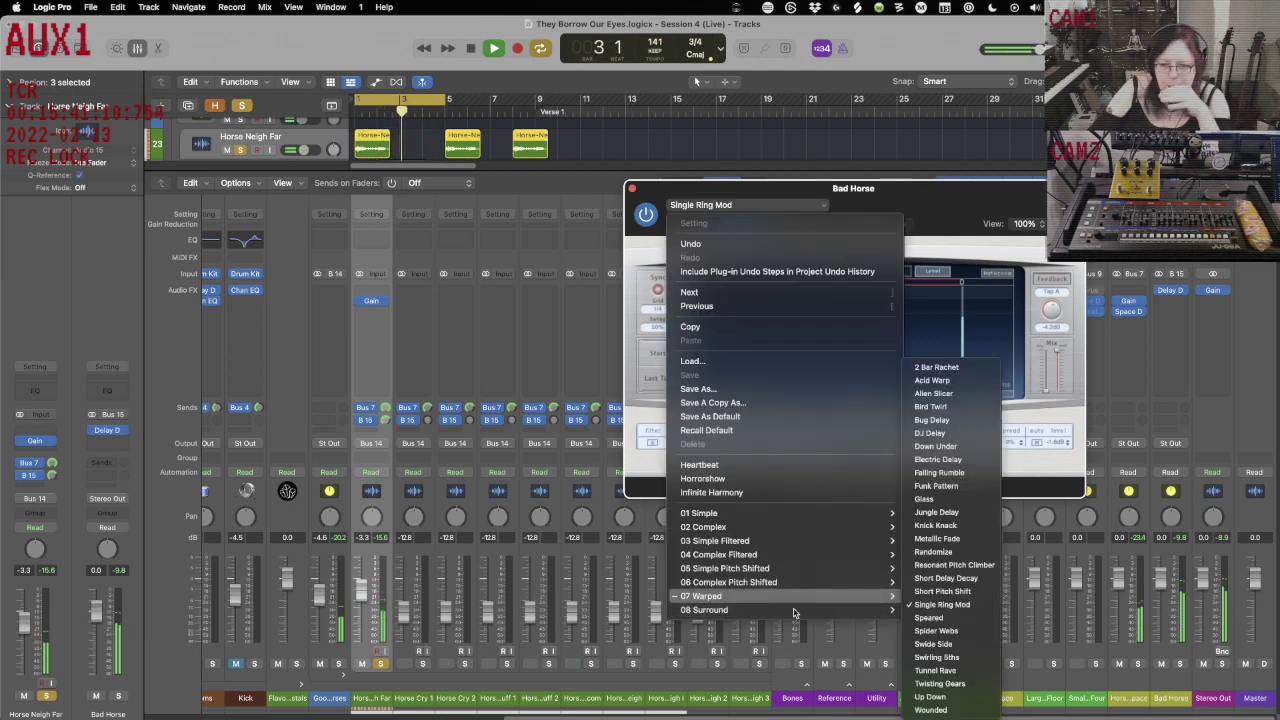
{"action": "left_click", "coordinate": [940, 632]}
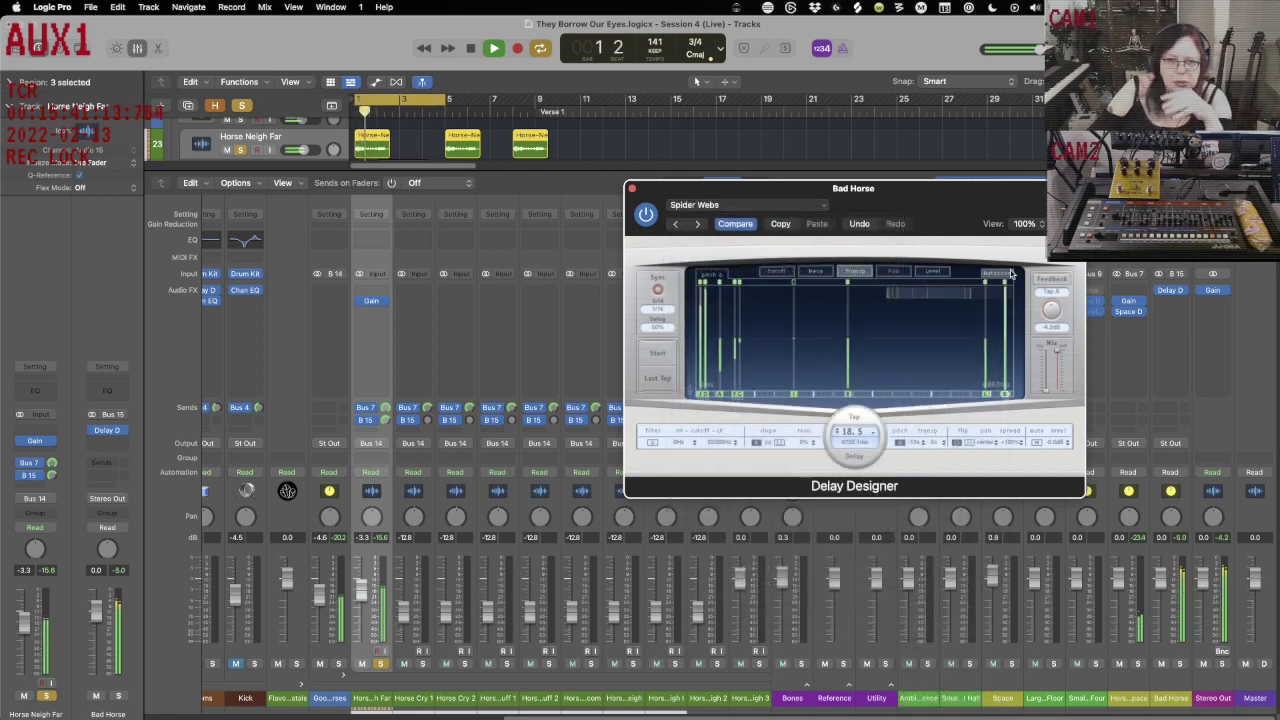
Load the Warped preset Swirling 5ths on the Bad Horse Delay Designer and close the plug-in window.
{"action": "left_click", "coordinate": [815, 207]}
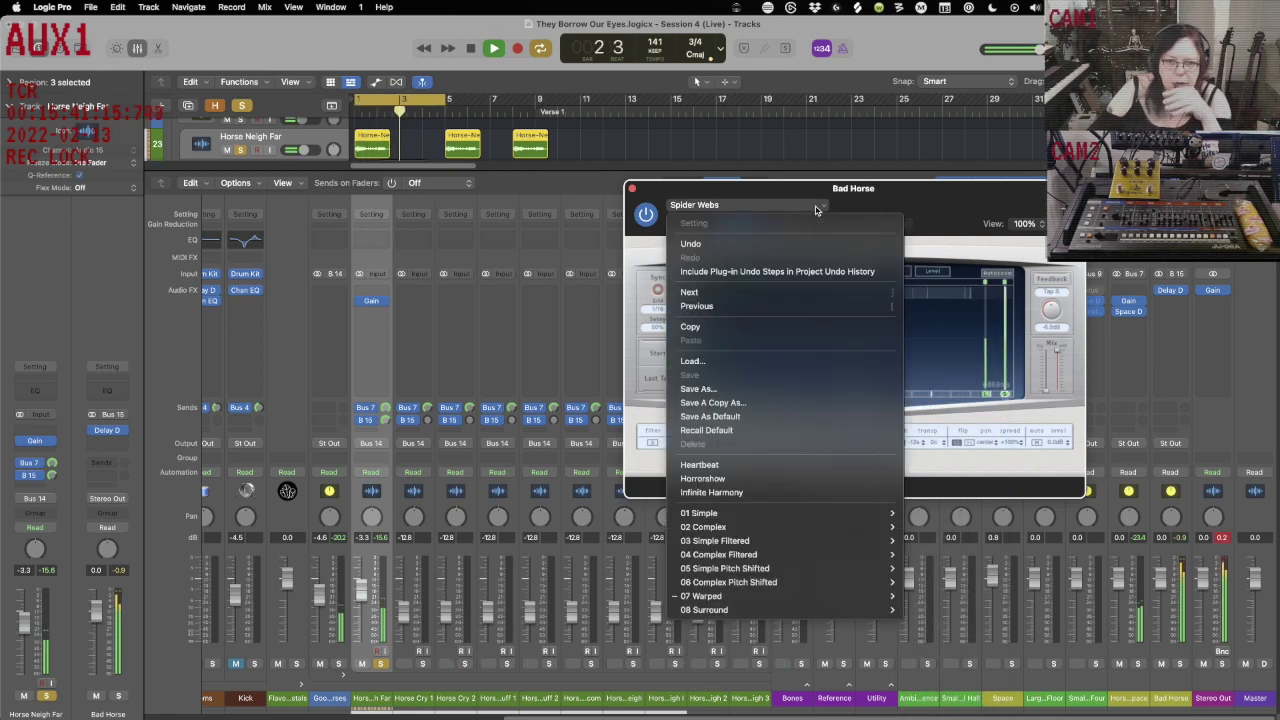
{"action": "mouse_move", "coordinate": [785, 596]}
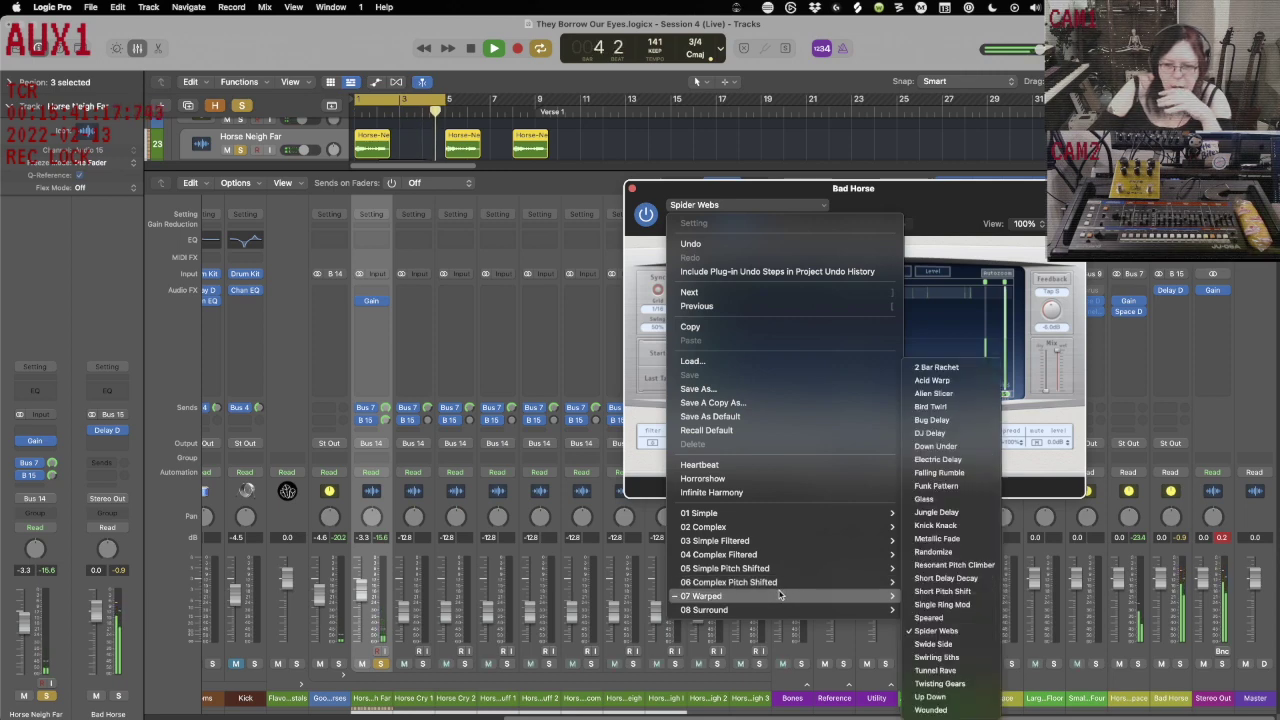
{"action": "left_click", "coordinate": [935, 657]}
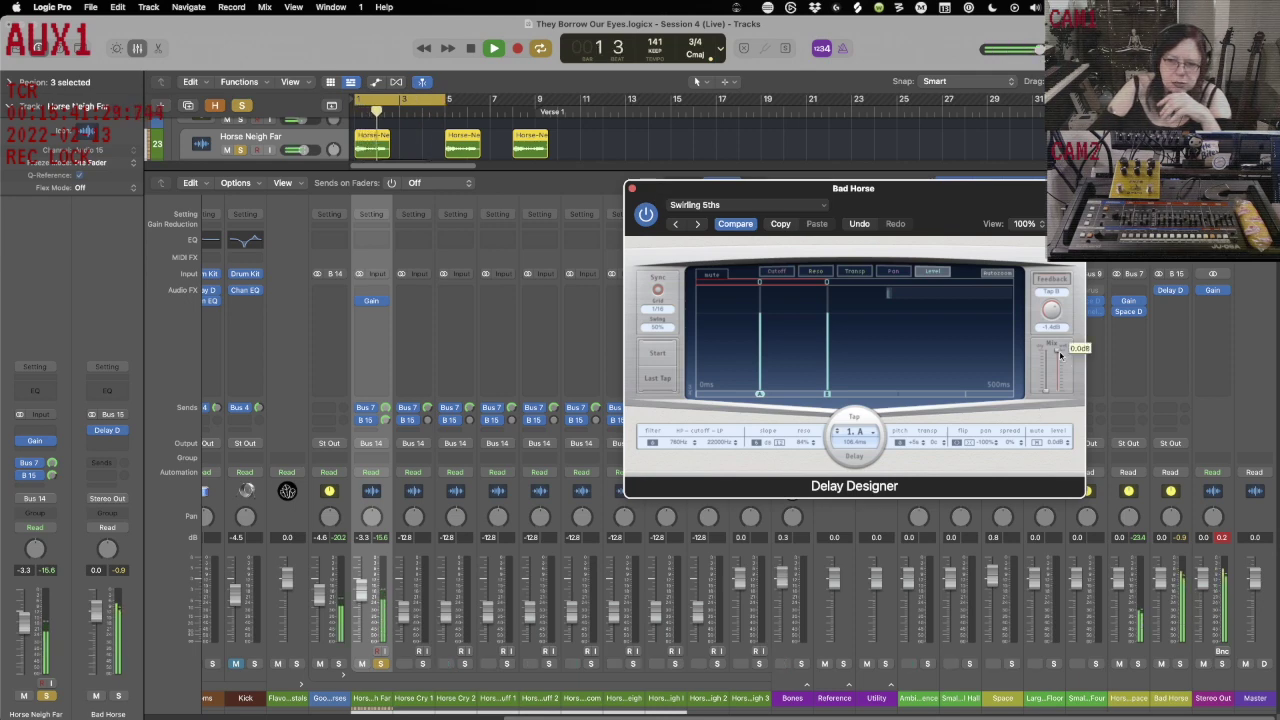
{"action": "left_click", "coordinate": [54, 502]}
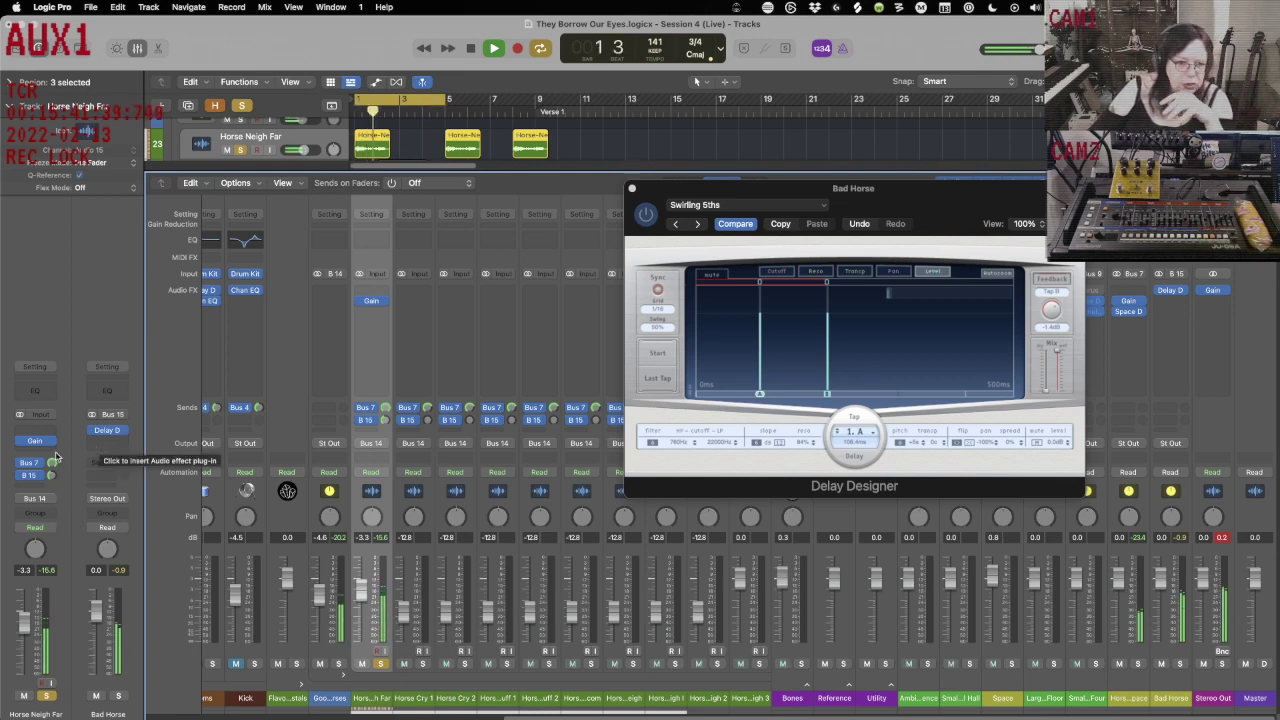
{"action": "left_click", "coordinate": [631, 188]}
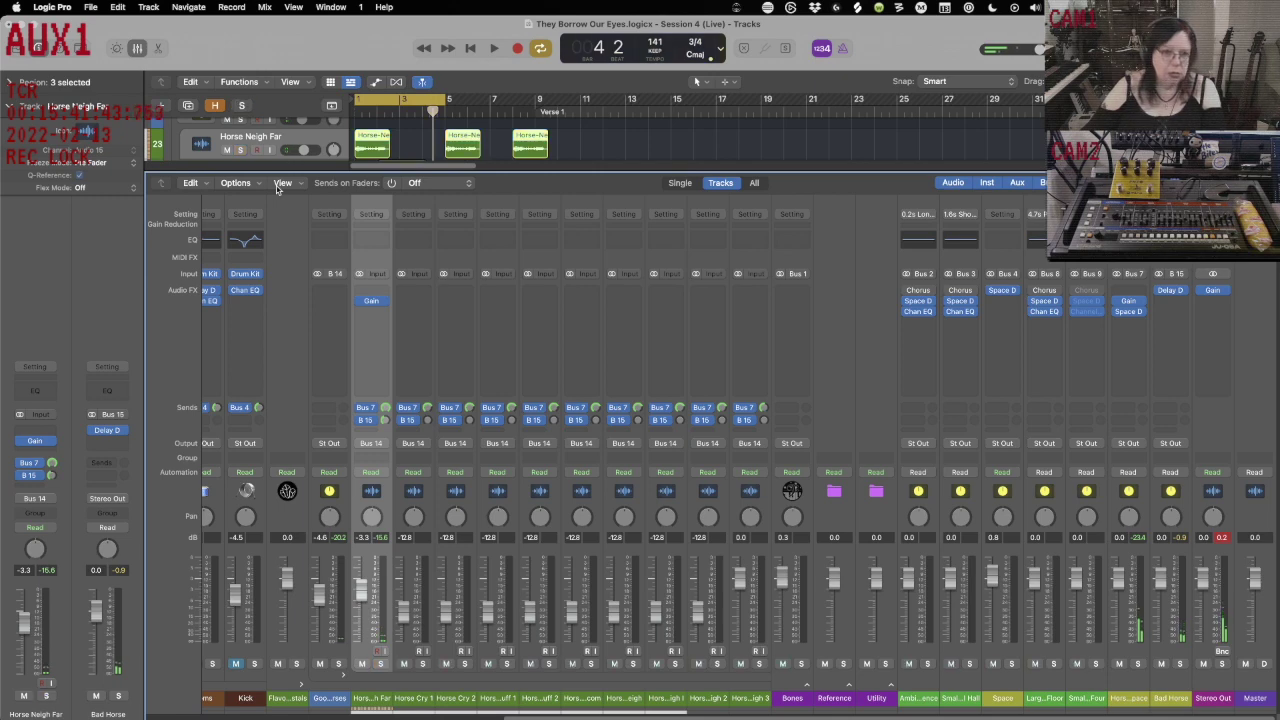
Hide the mixer and play all the horse sounds from bar 1 with cycling off.
{"action": "key", "text": "x"}
{"action": "key", "text": "Return"}
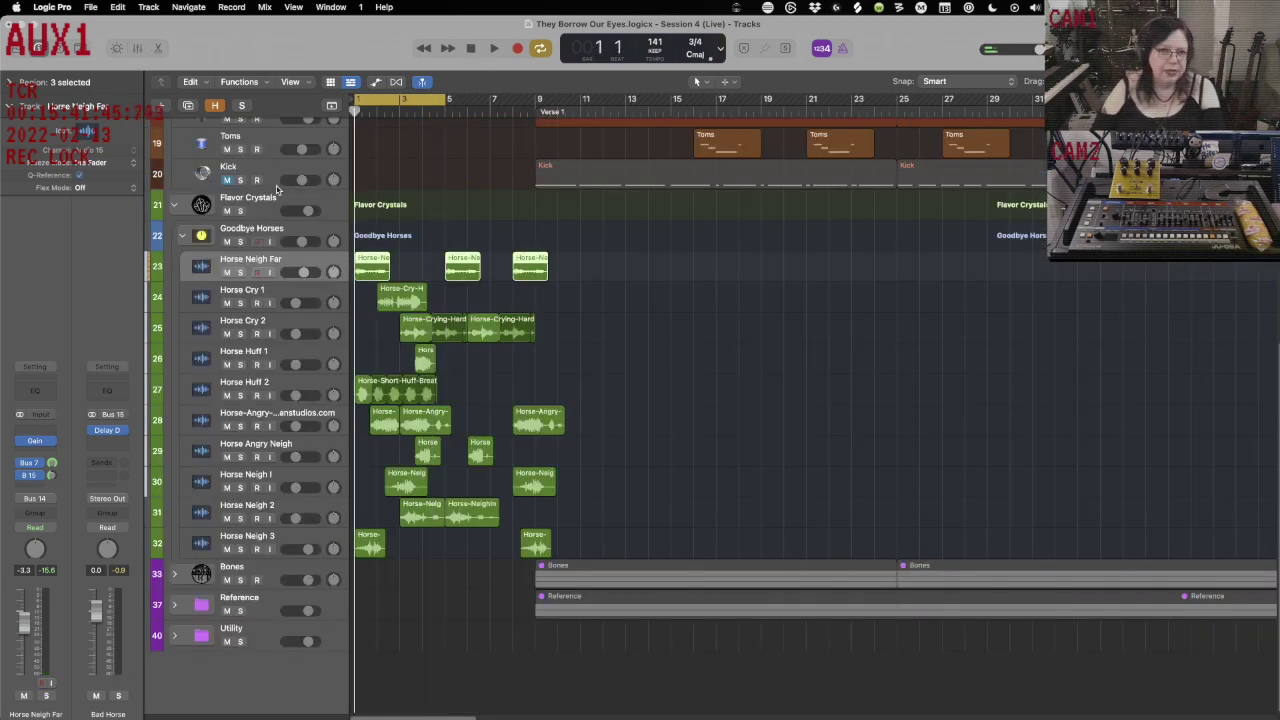
{"action": "key", "text": "c"}
{"action": "key", "text": "space"}
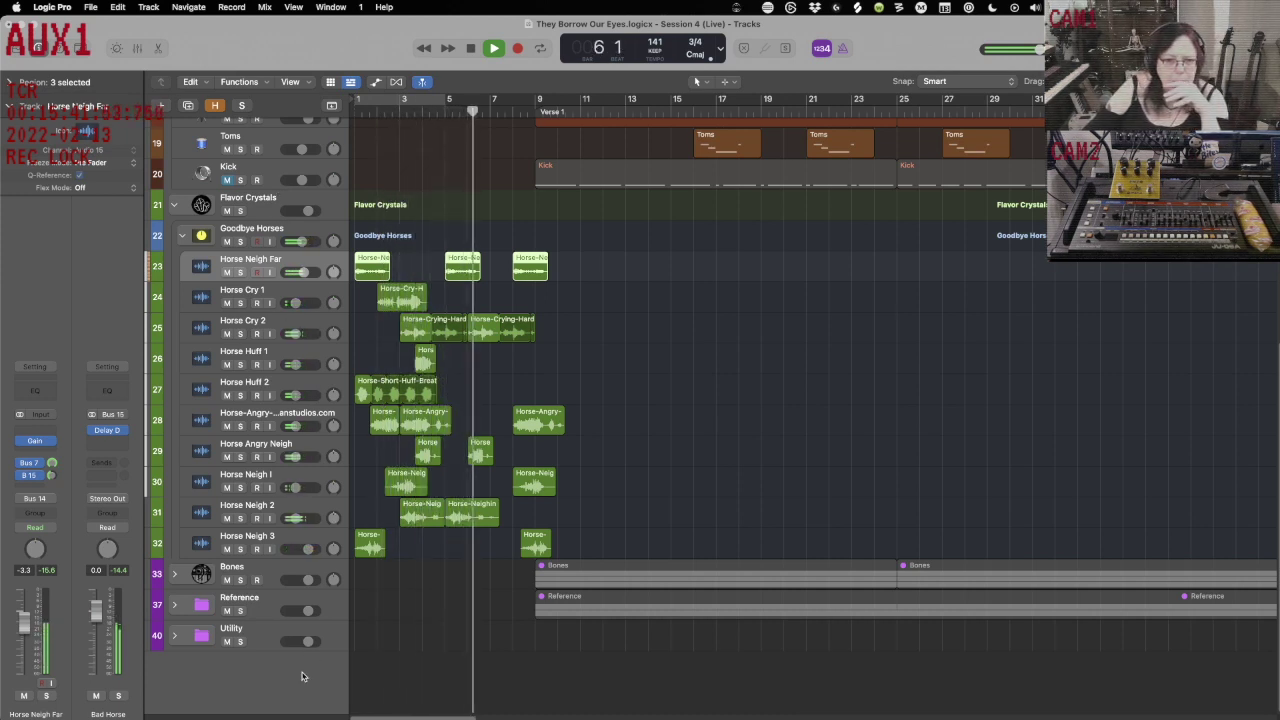
Select the tracks from Horse Cry 1 through Horse Neigh 3 and raise their Bus 15 send to about -6.4 dB.
{"action": "left_click", "coordinate": [316, 294]}
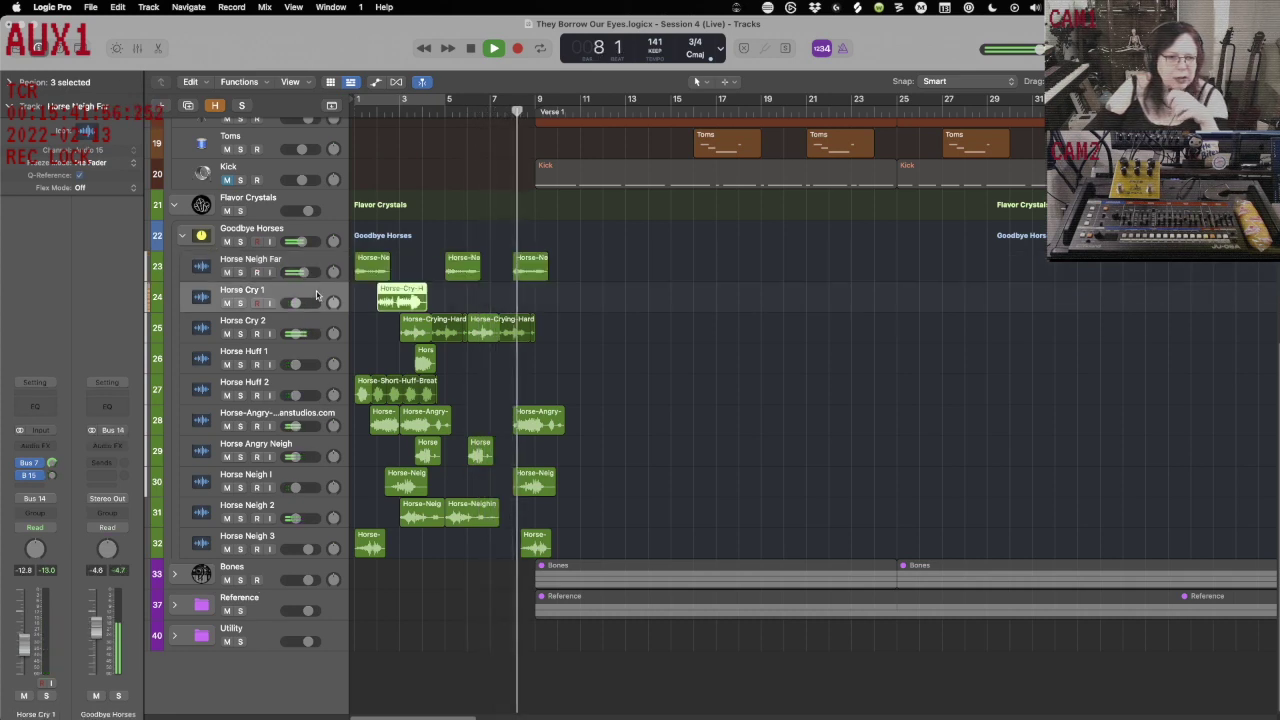
{"action": "left_click", "coordinate": [305, 541], "text": "shift"}
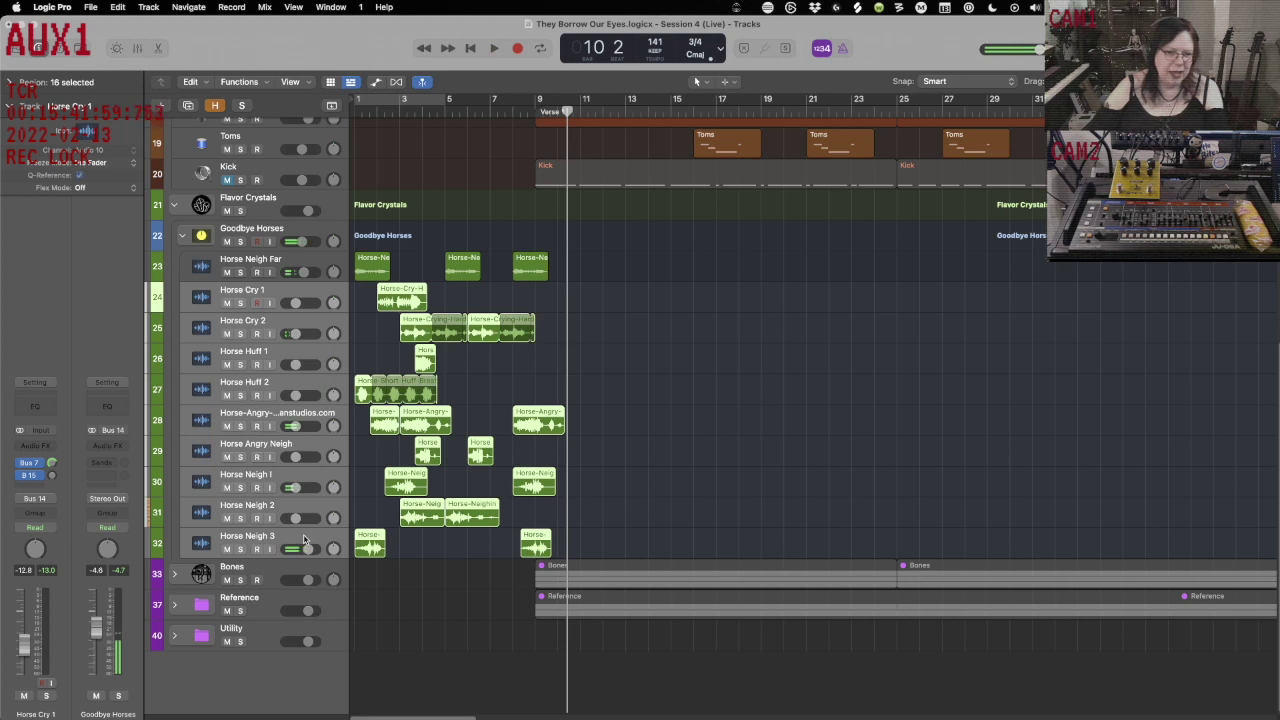
{"action": "left_click", "coordinate": [52, 476]}
{"action": "key", "text": "Return"}
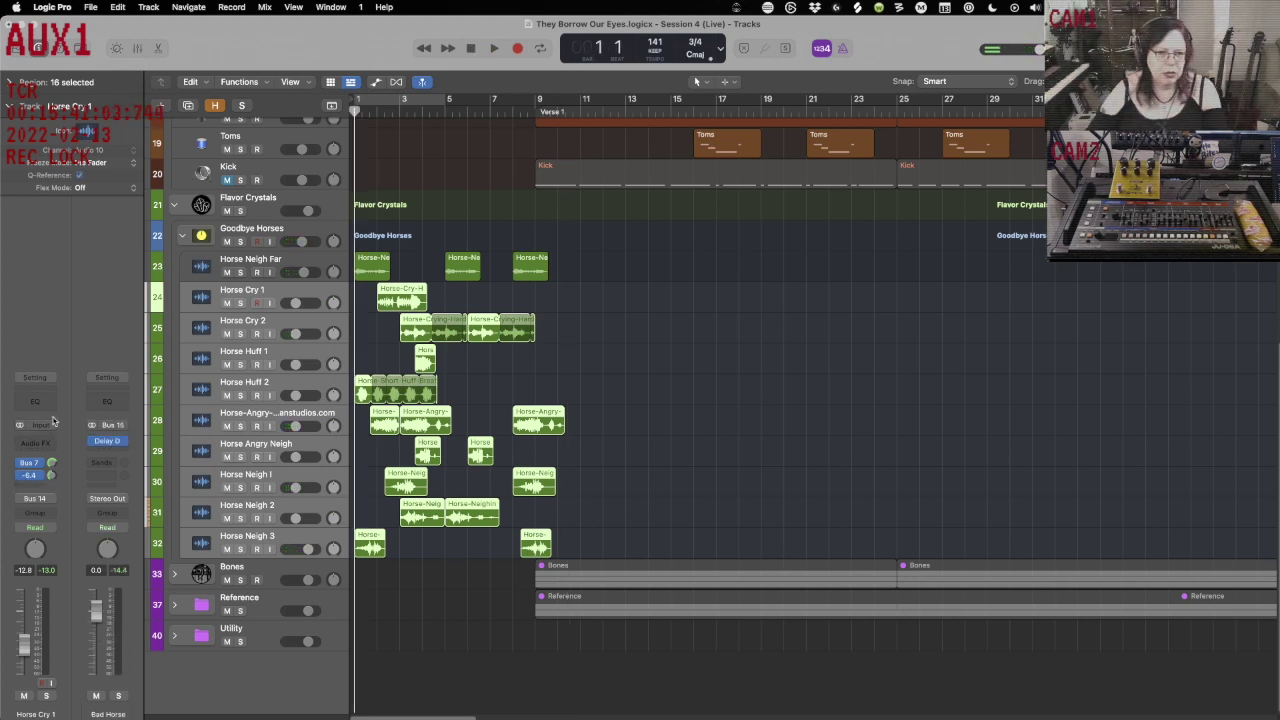
Play the intro from the start and adjust the Bus 7 send of the selected horse tracks.
{"action": "key", "text": "space"}
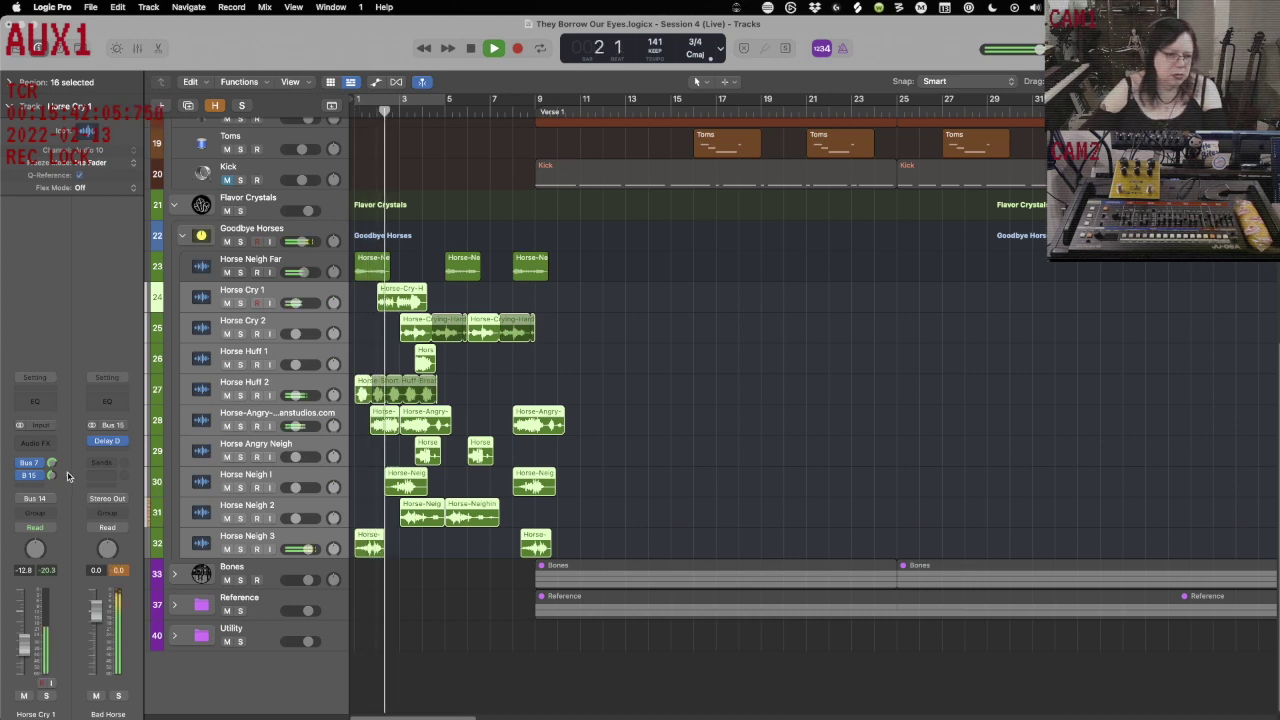
{"action": "left_click", "coordinate": [52, 464]}
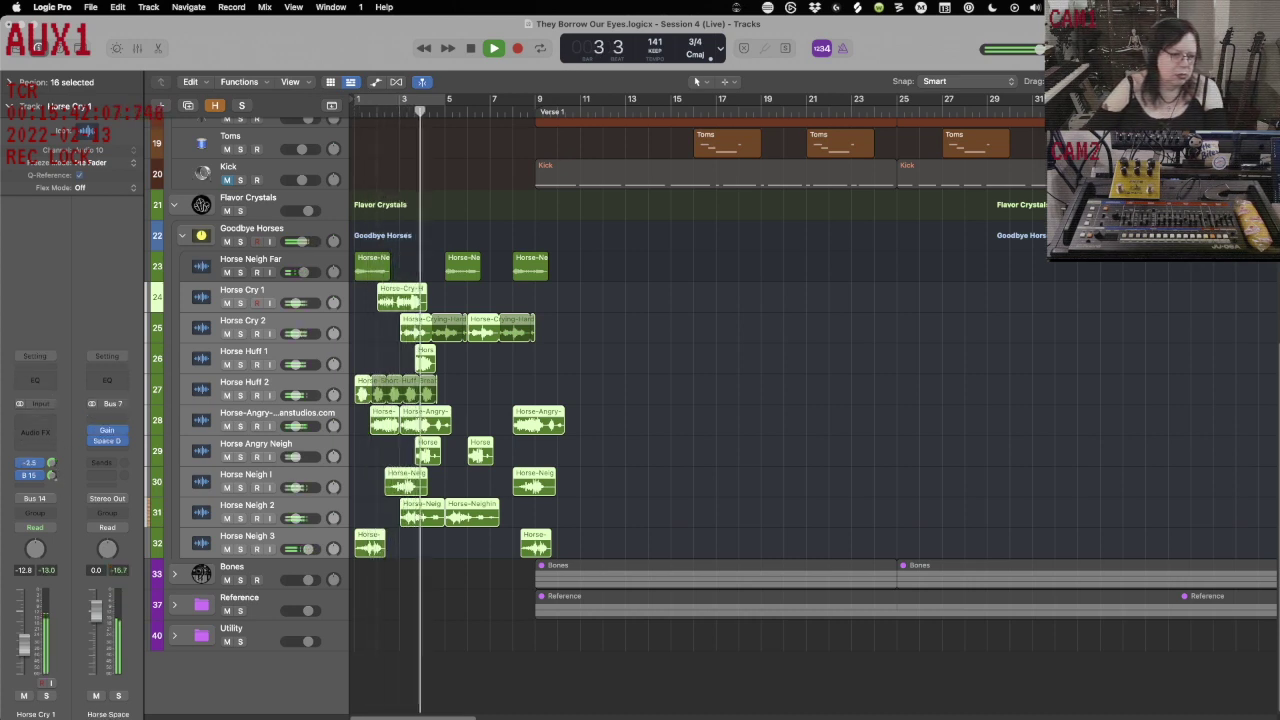
{"action": "left_click_drag", "start_coordinate": [52, 464], "coordinate": [57, 570]}
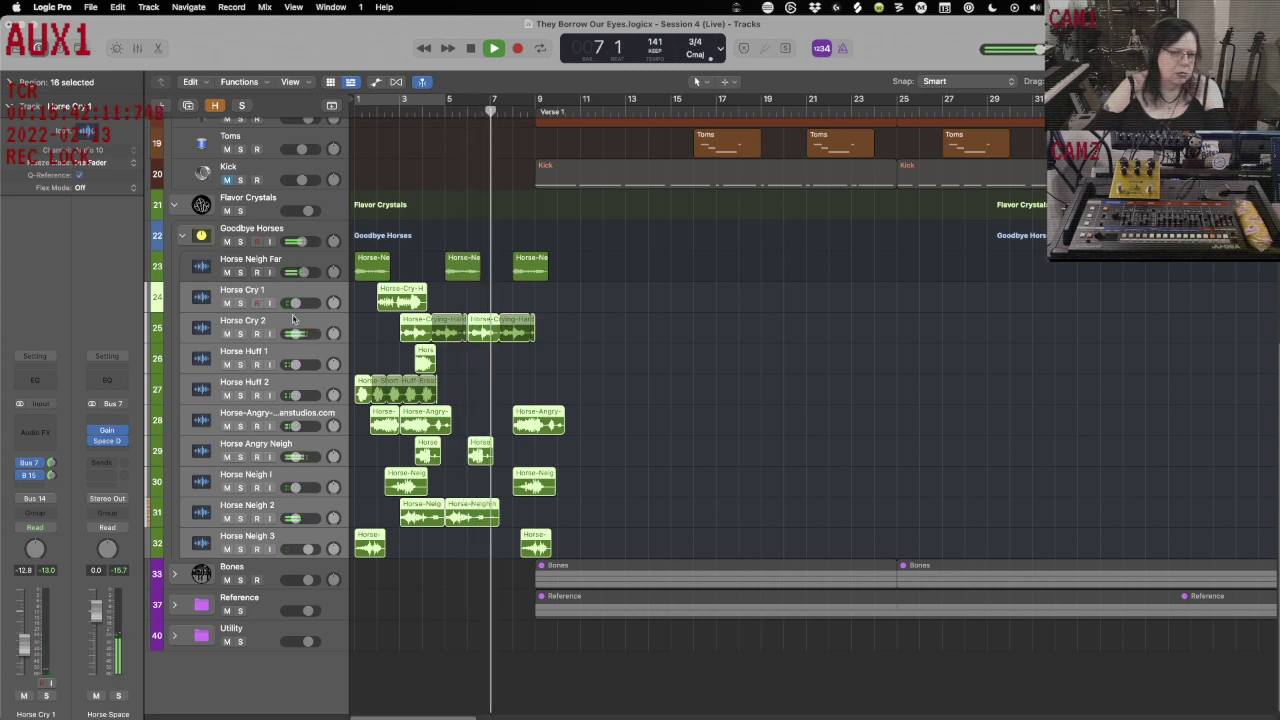
Lower the Goodbye Horses stack volume to -11.7 dB while replaying the intro, and stop playback.
{"action": "left_click", "coordinate": [287, 229]}
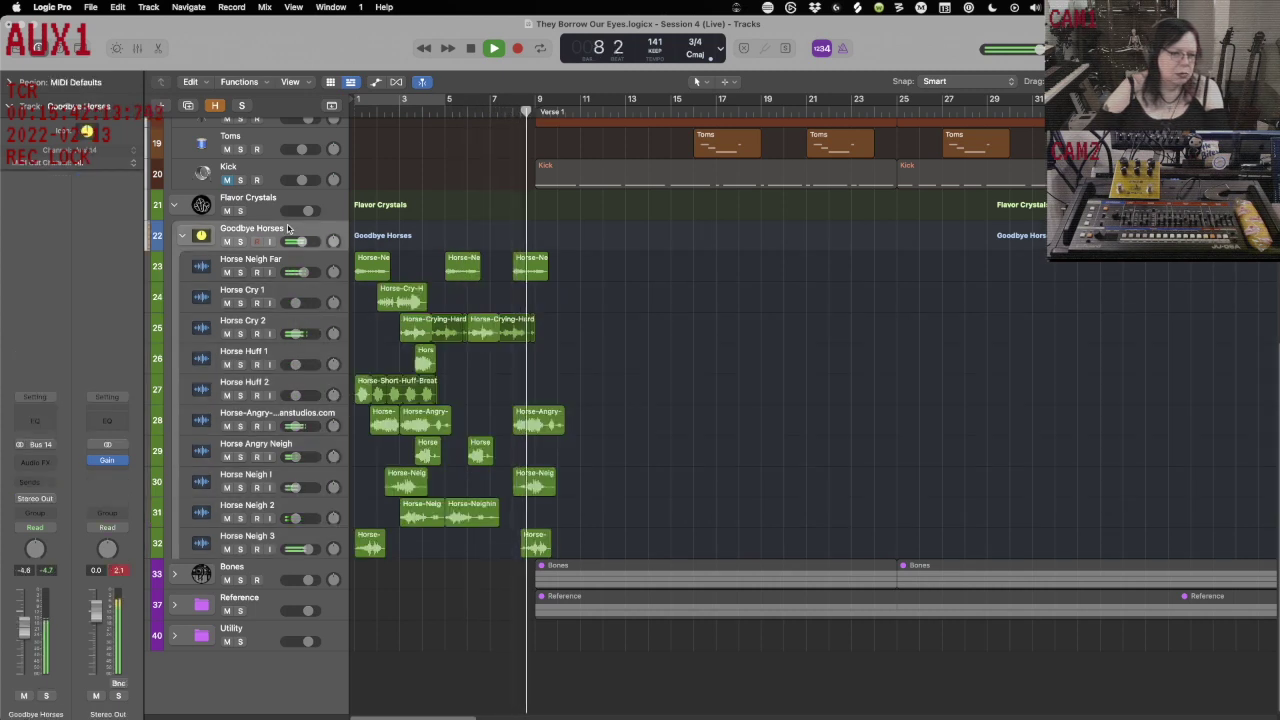
{"action": "key", "text": "space"}
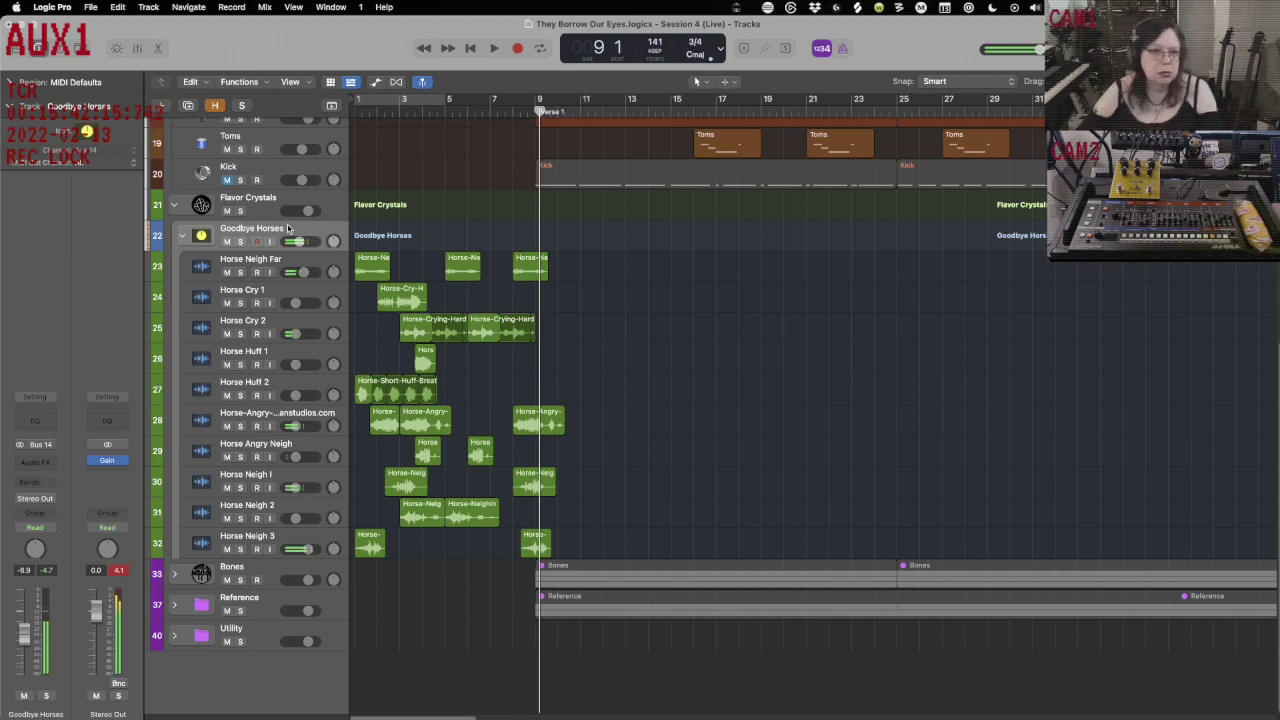
{"action": "key", "text": "Return"}
{"action": "key", "text": "space"}
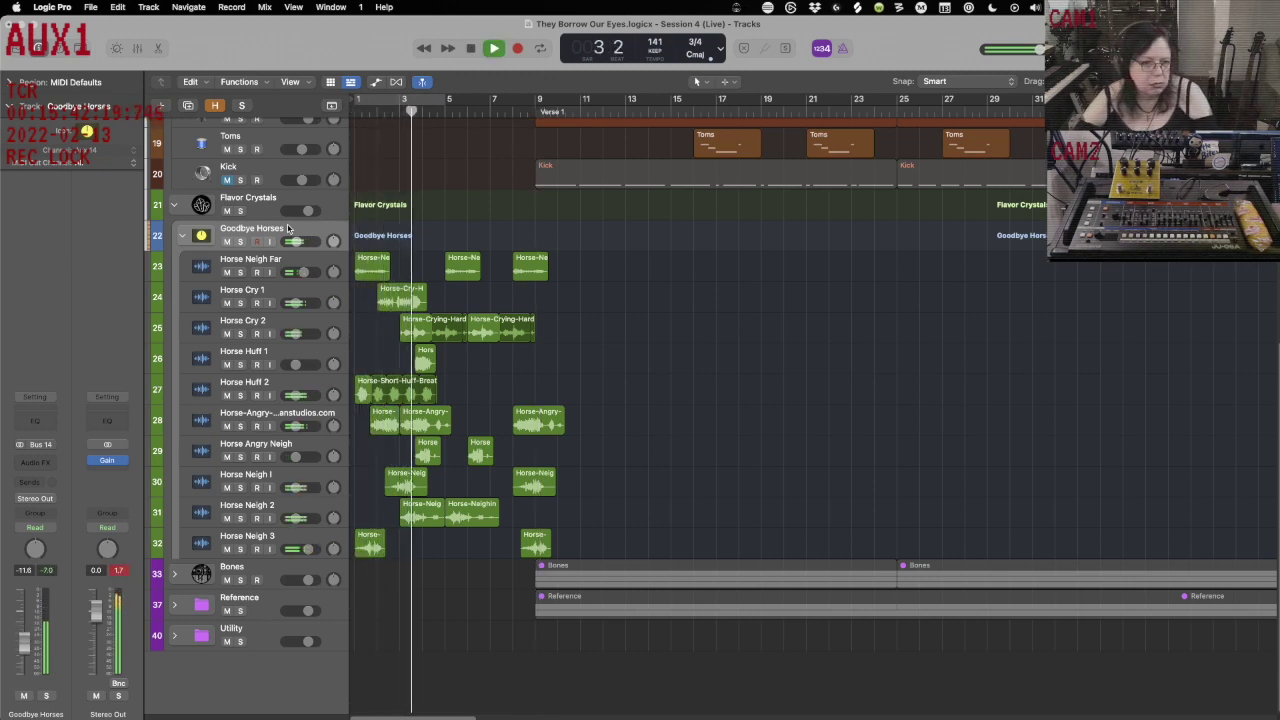
{"action": "key", "text": "space"}
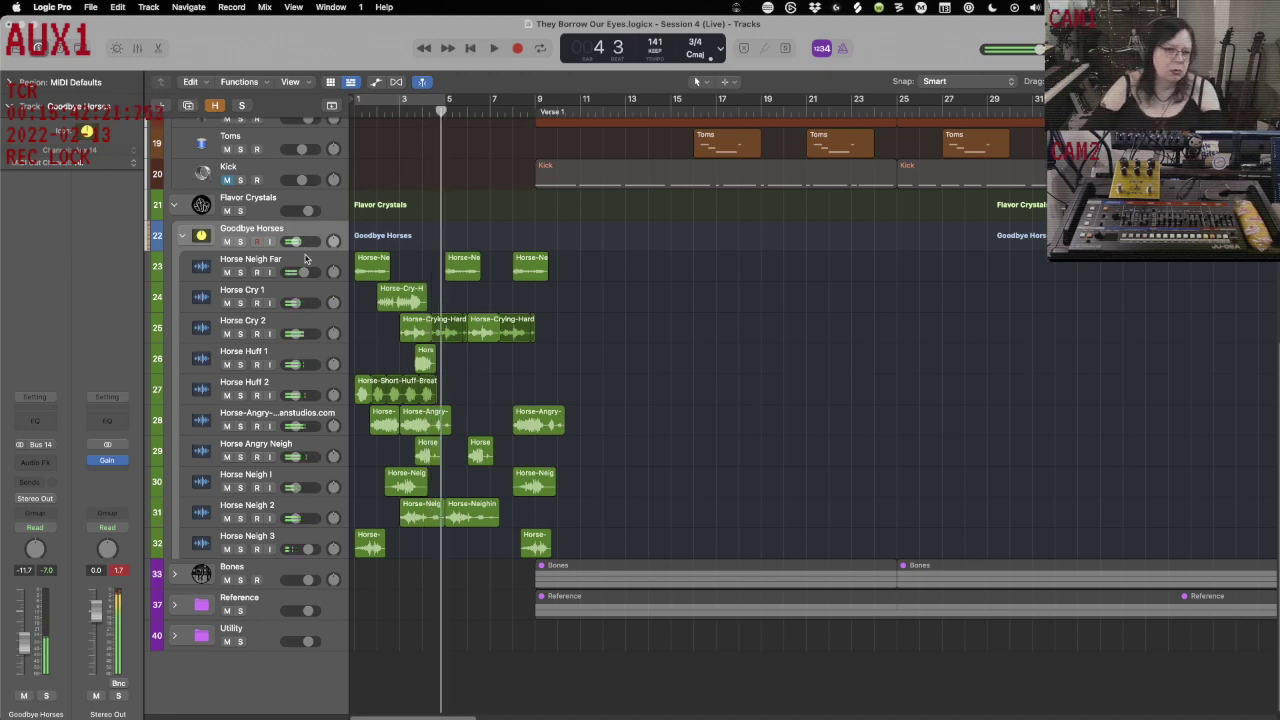
Select the tracks from Horse Neigh Far through Horse Neigh 3, lower Horse Neigh Far to -5.4 dB, and play from the start.
{"action": "left_click", "coordinate": [306, 260]}
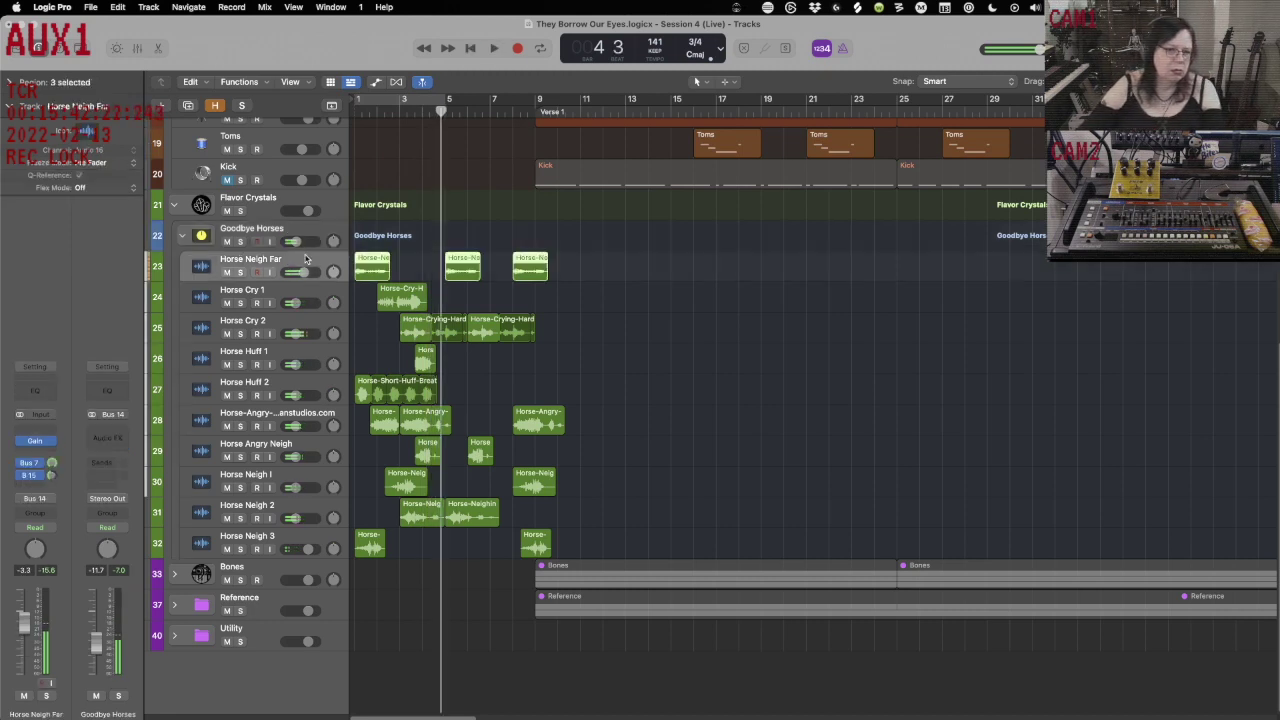
{"action": "left_click", "coordinate": [320, 535], "text": "shift"}
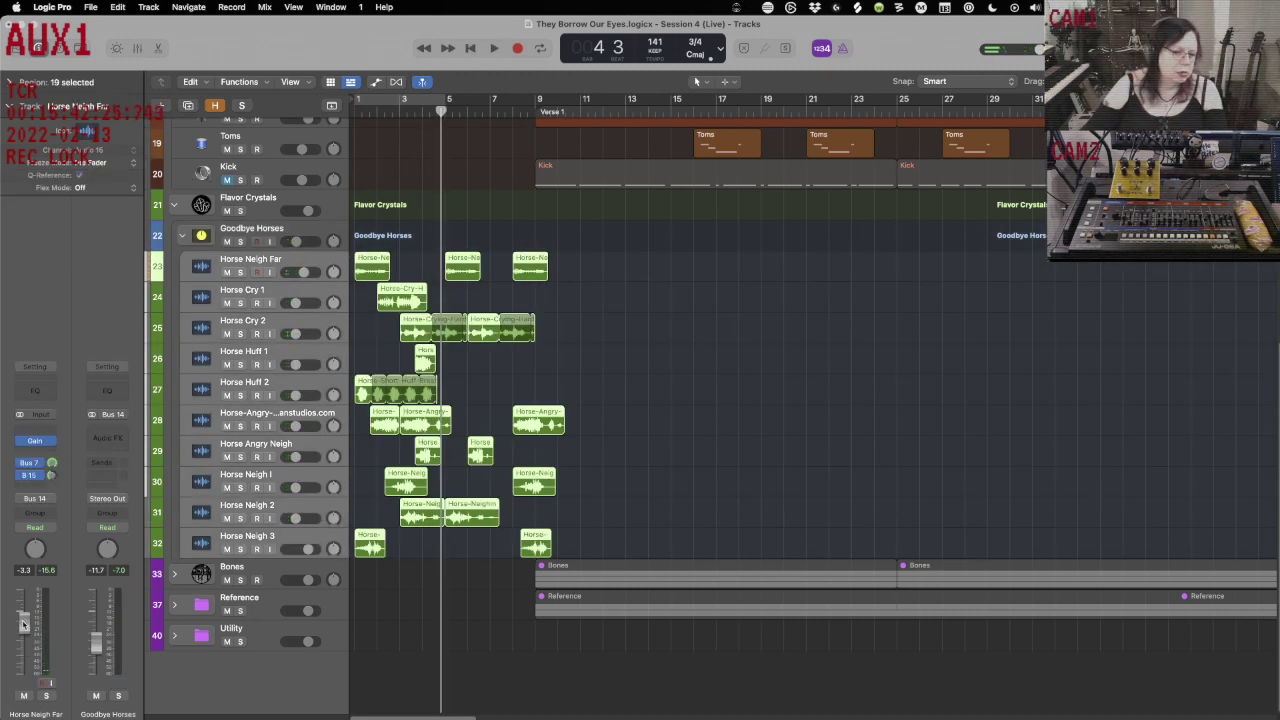
{"action": "key", "text": "Return"}
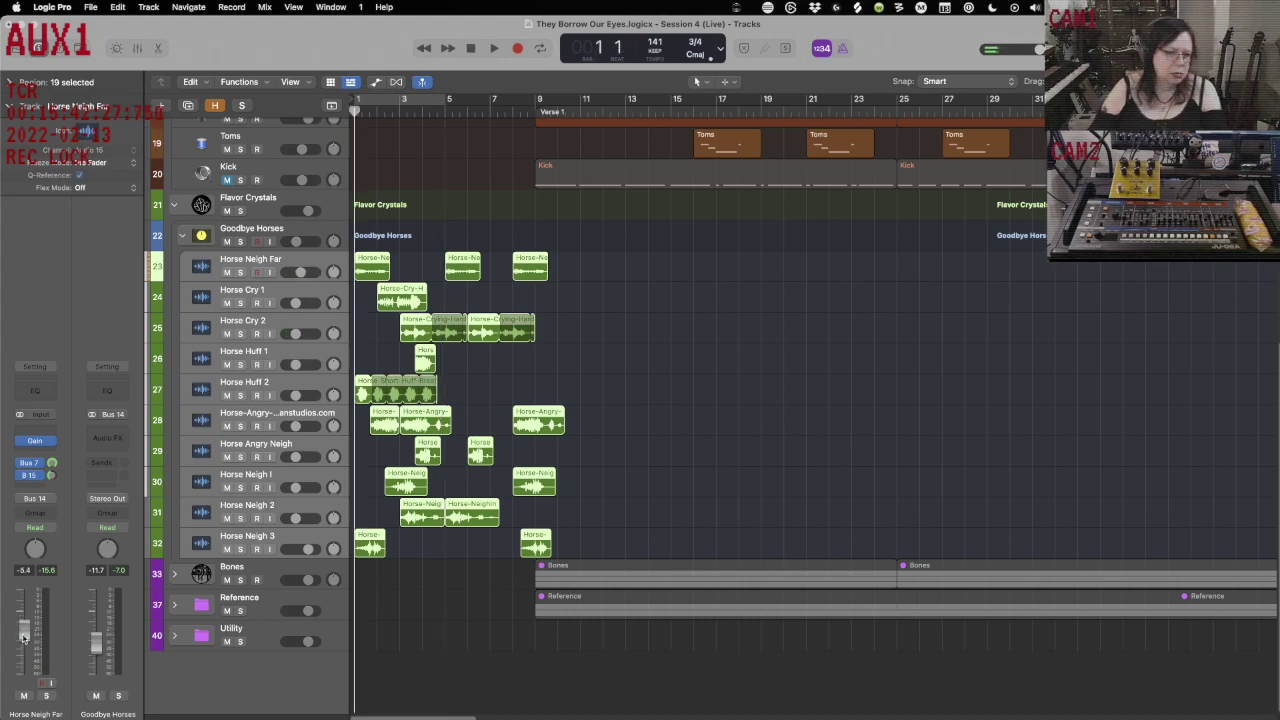
{"action": "key", "text": "space"}
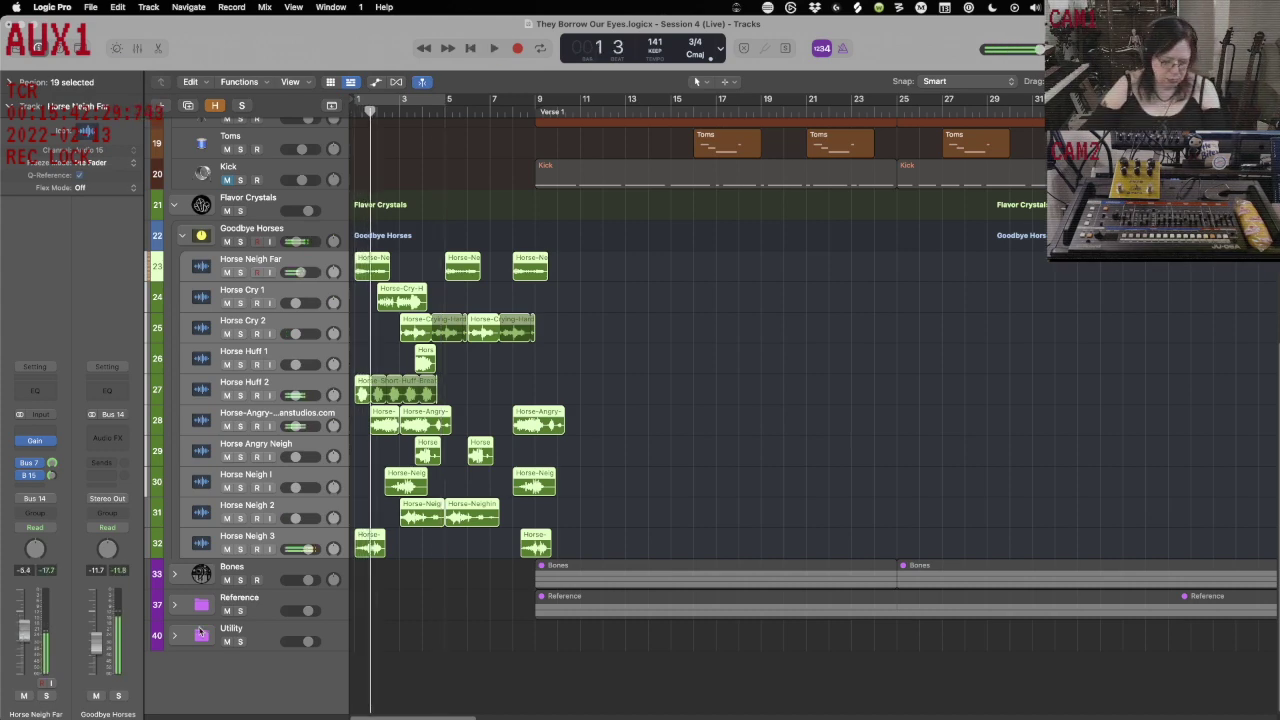
Show the mixer and check the settings of the Gain plug-in on Horse Neigh Far.
{"action": "key", "text": "x"}
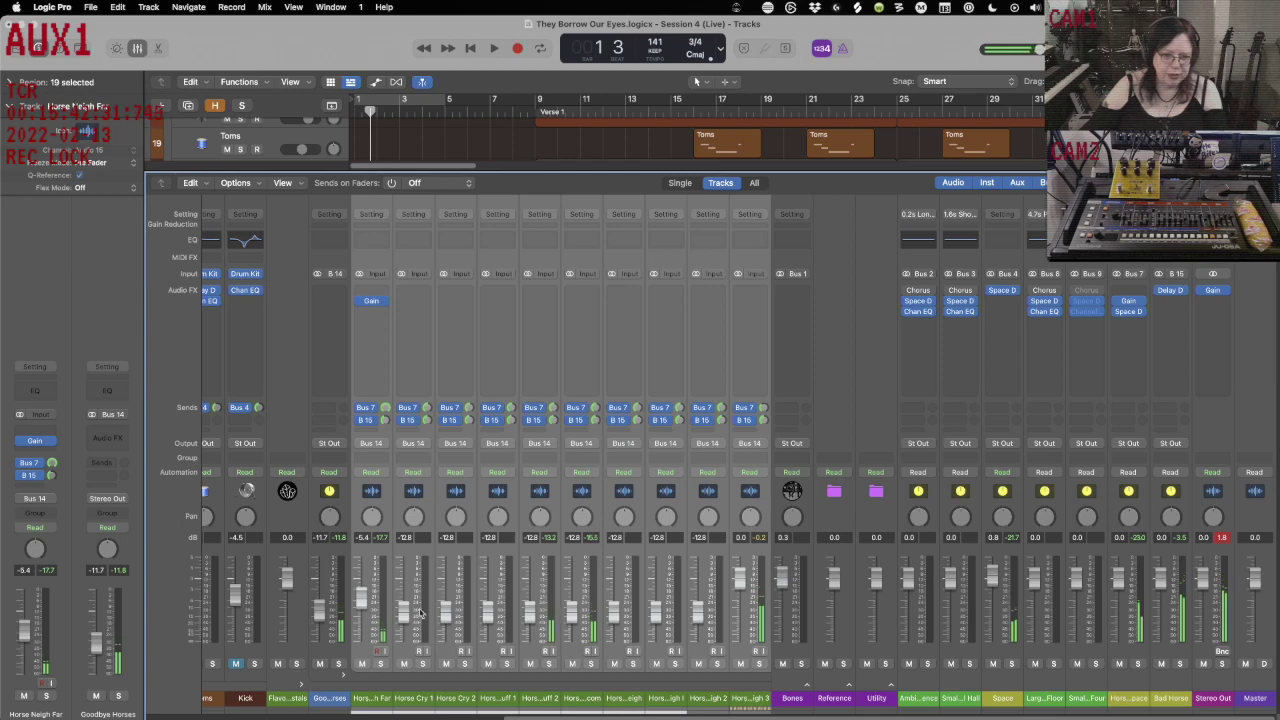
{"action": "left_click", "coordinate": [371, 300]}
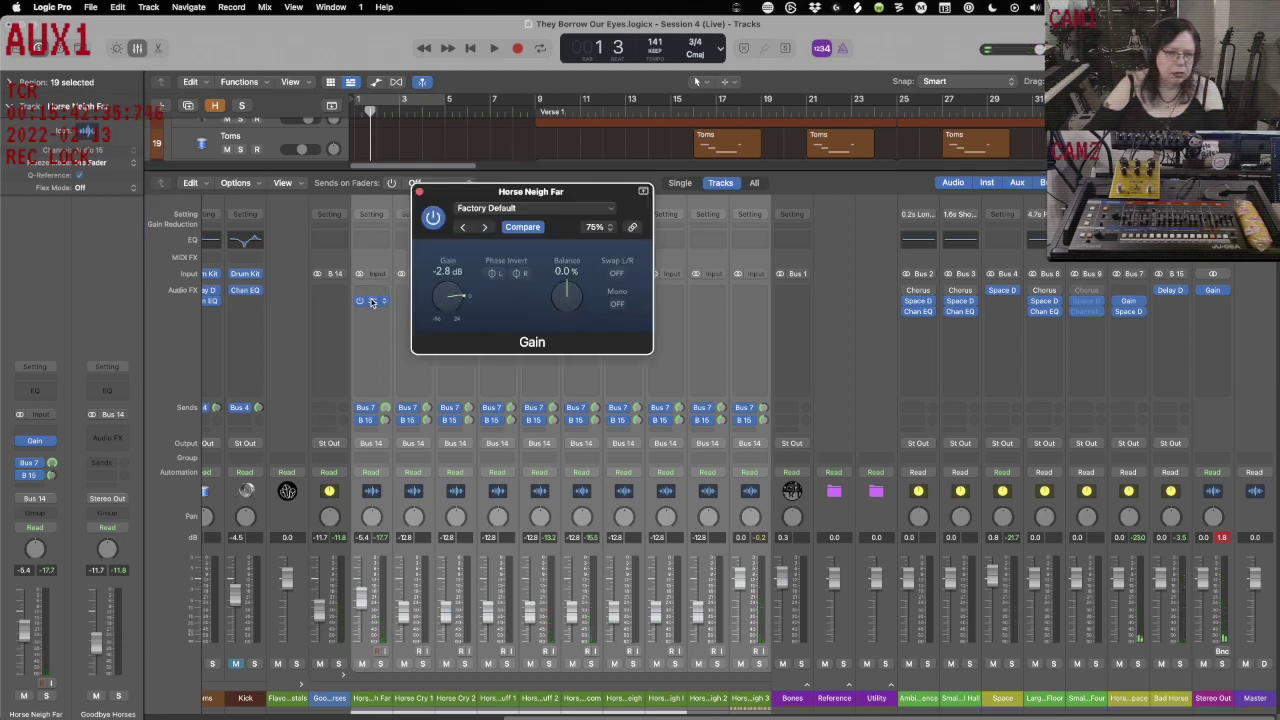
{"action": "left_click", "coordinate": [420, 192]}
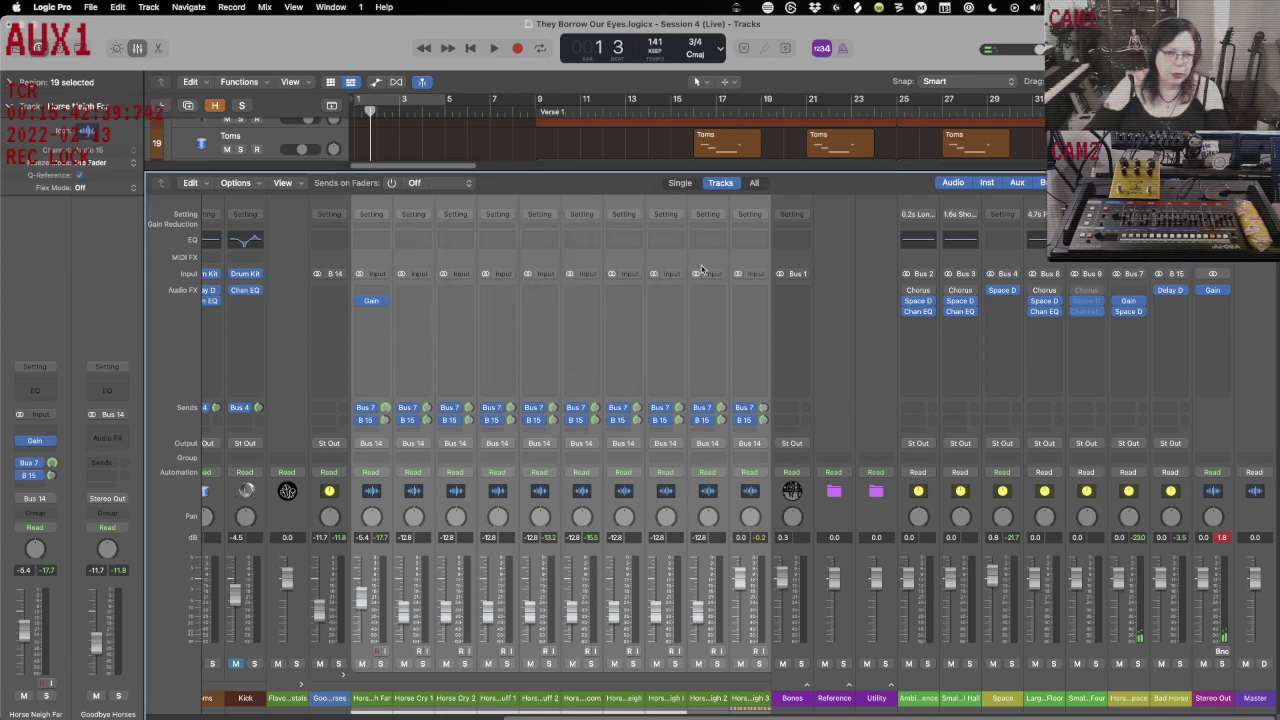
{"action": "left_click", "coordinate": [377, 301]}
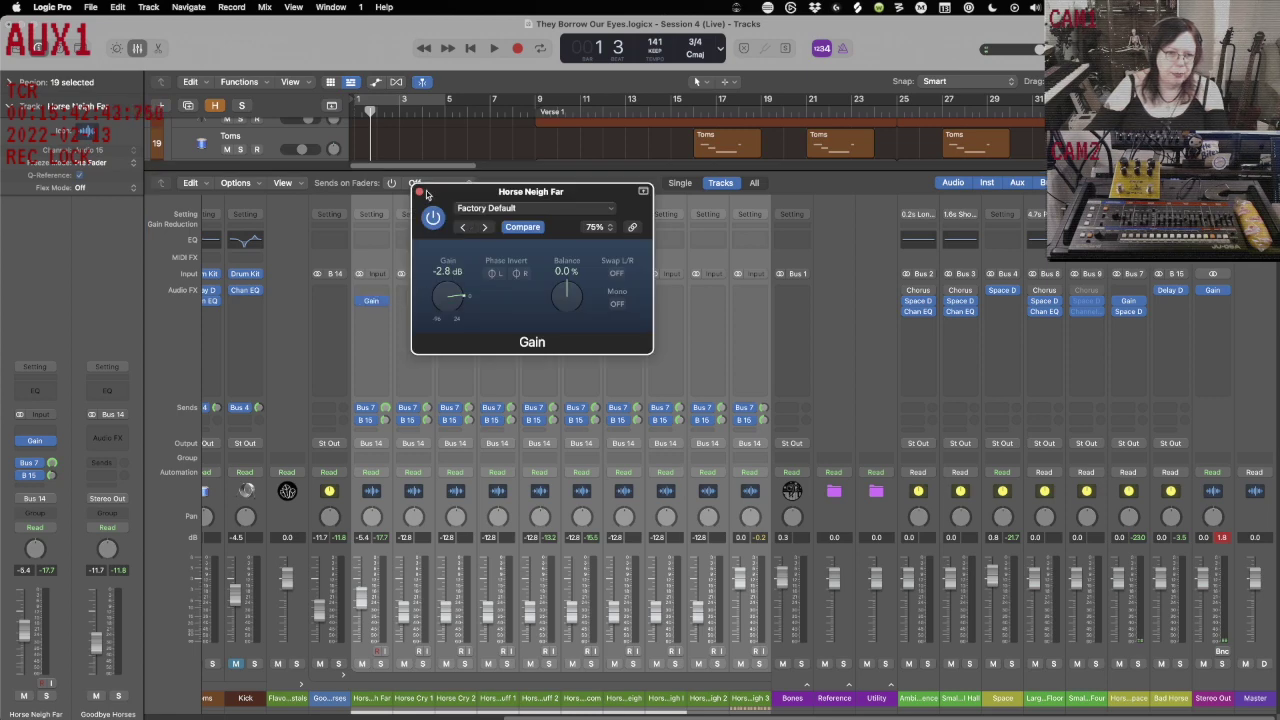
{"action": "left_click", "coordinate": [420, 192]}
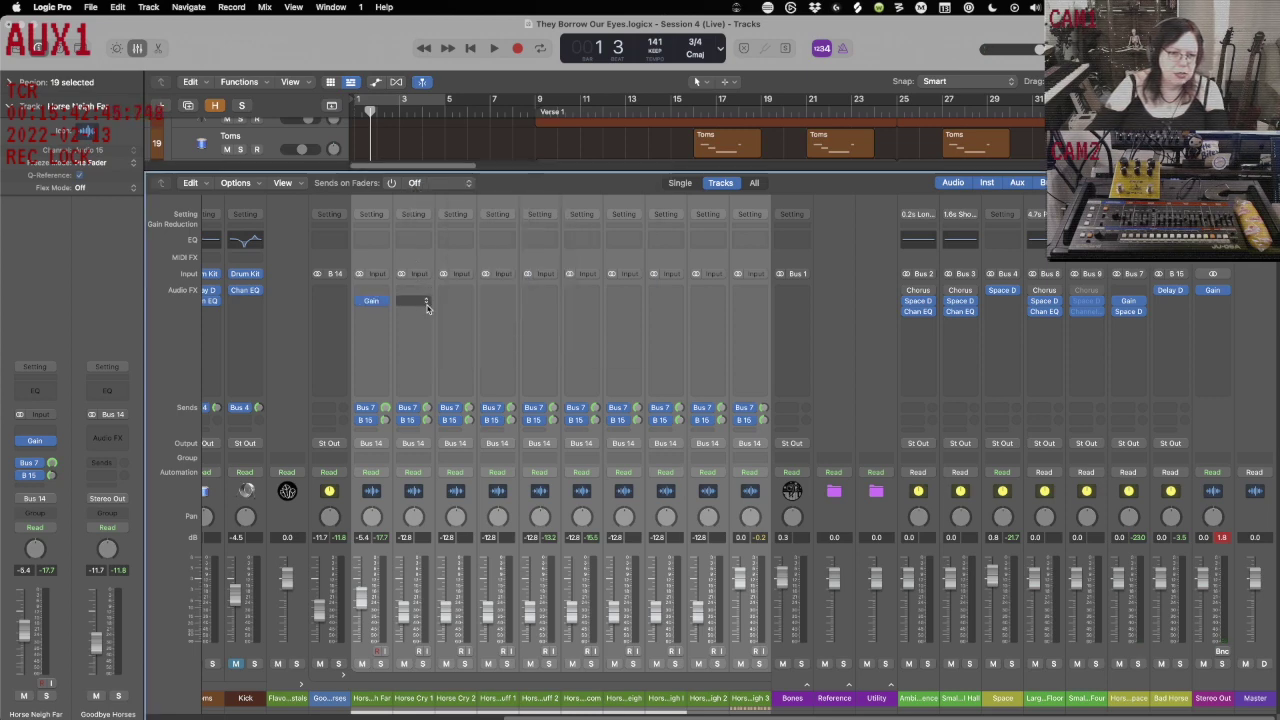
Insert a Gain plug-in on the tracks from Horse Cry 1 through Horse Neigh 3 and set the gain to -10.7 dB.
{"action": "left_click", "coordinate": [427, 303]}
{"action": "mouse_move", "coordinate": [440, 346]}
{"action": "left_click", "coordinate": [512, 346]}
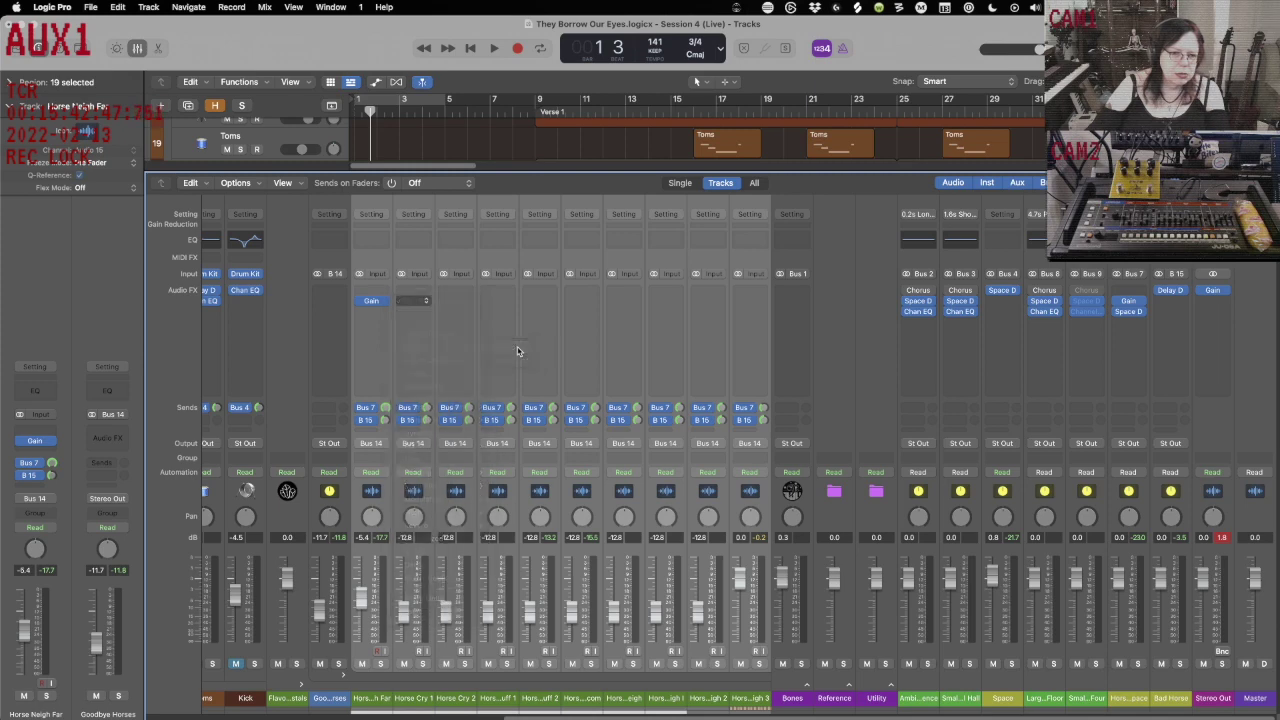
{"action": "left_click_drag", "start_coordinate": [451, 294], "coordinate": [453, 321]}
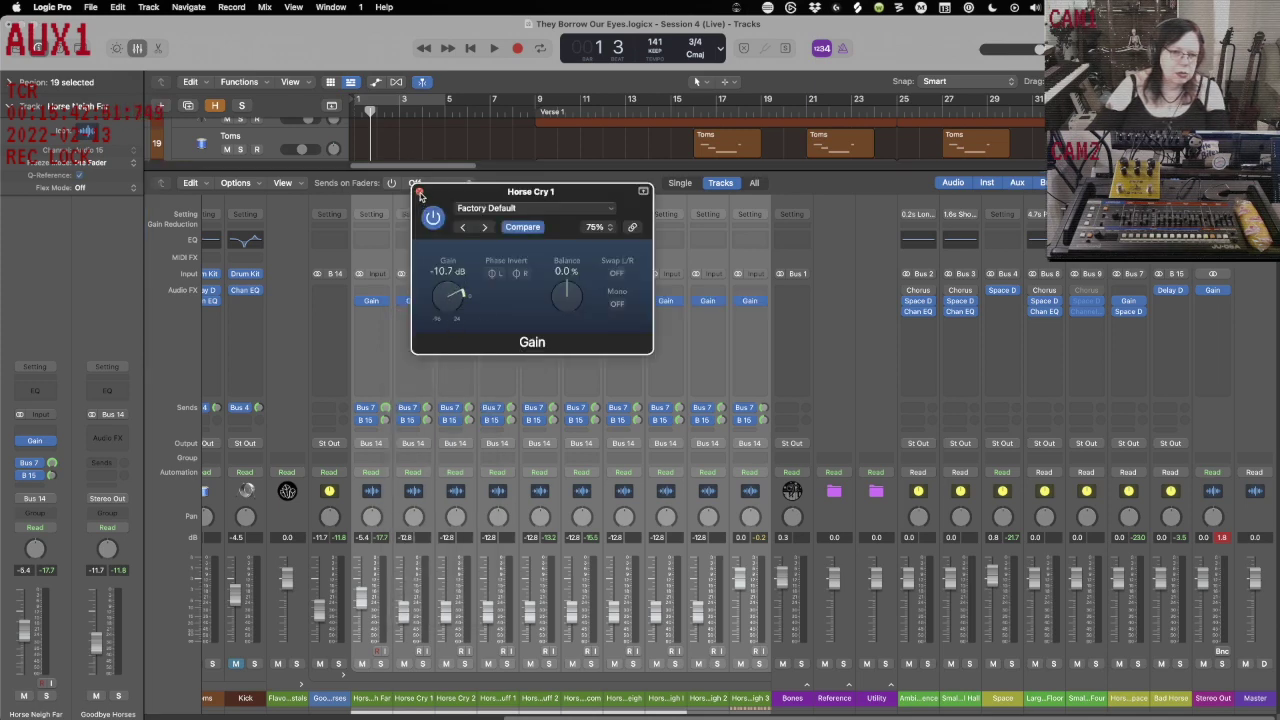
{"action": "left_click", "coordinate": [420, 192]}
{"action": "key", "text": "space"}
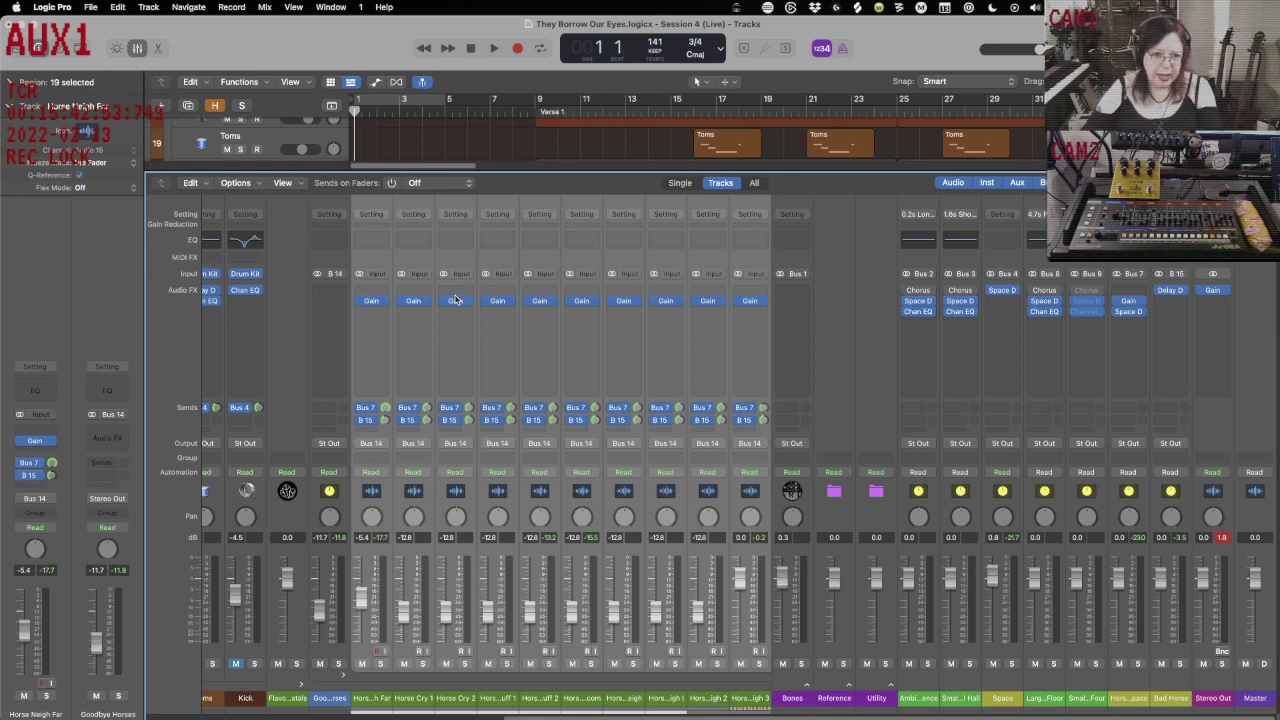
Play the intro briefly from the start and reselect the tracks from Horse Neigh Far through Horse Neigh 3.
{"action": "key", "text": "space"}
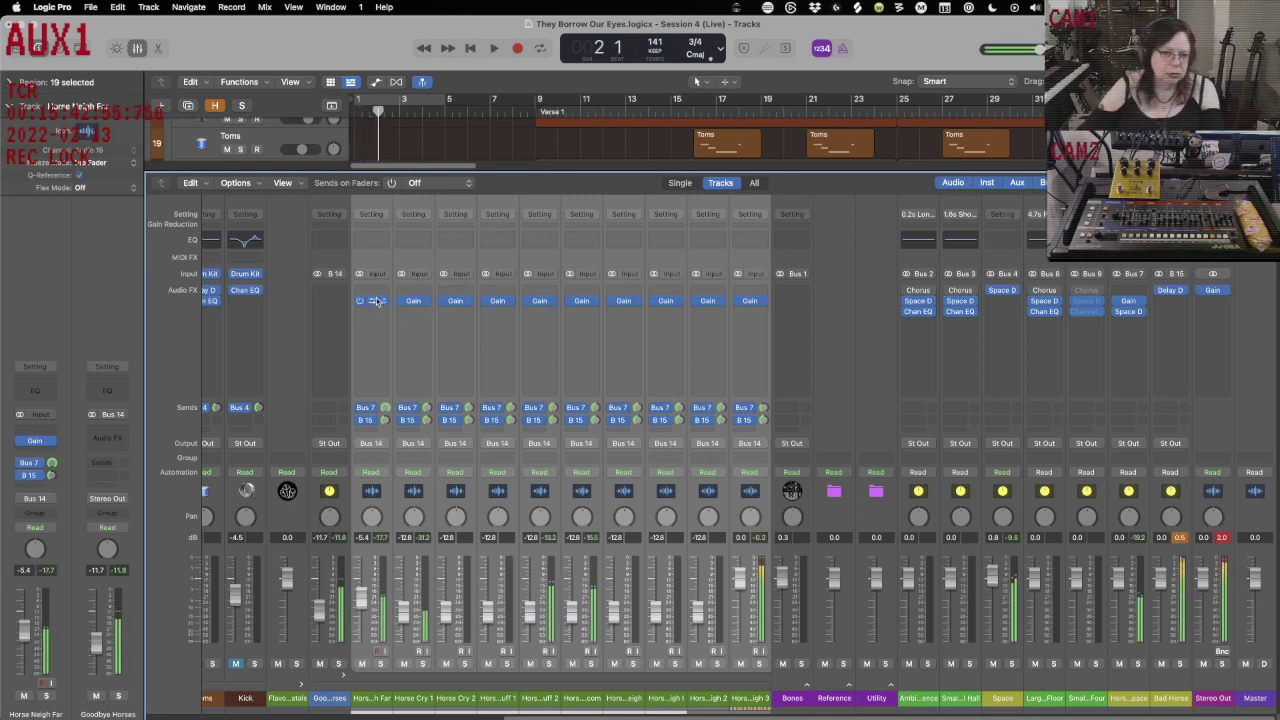
{"action": "left_click", "coordinate": [371, 318]}
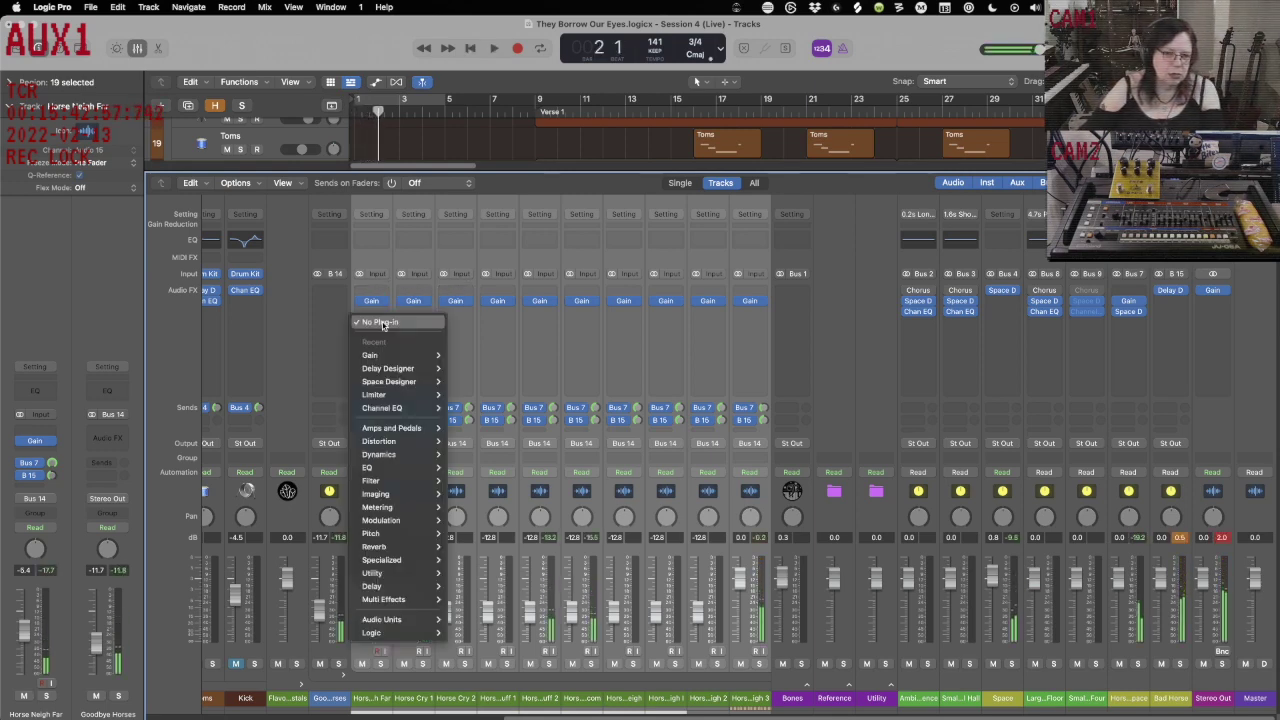
{"action": "key", "text": "Escape"}
{"action": "left_click", "coordinate": [385, 260]}
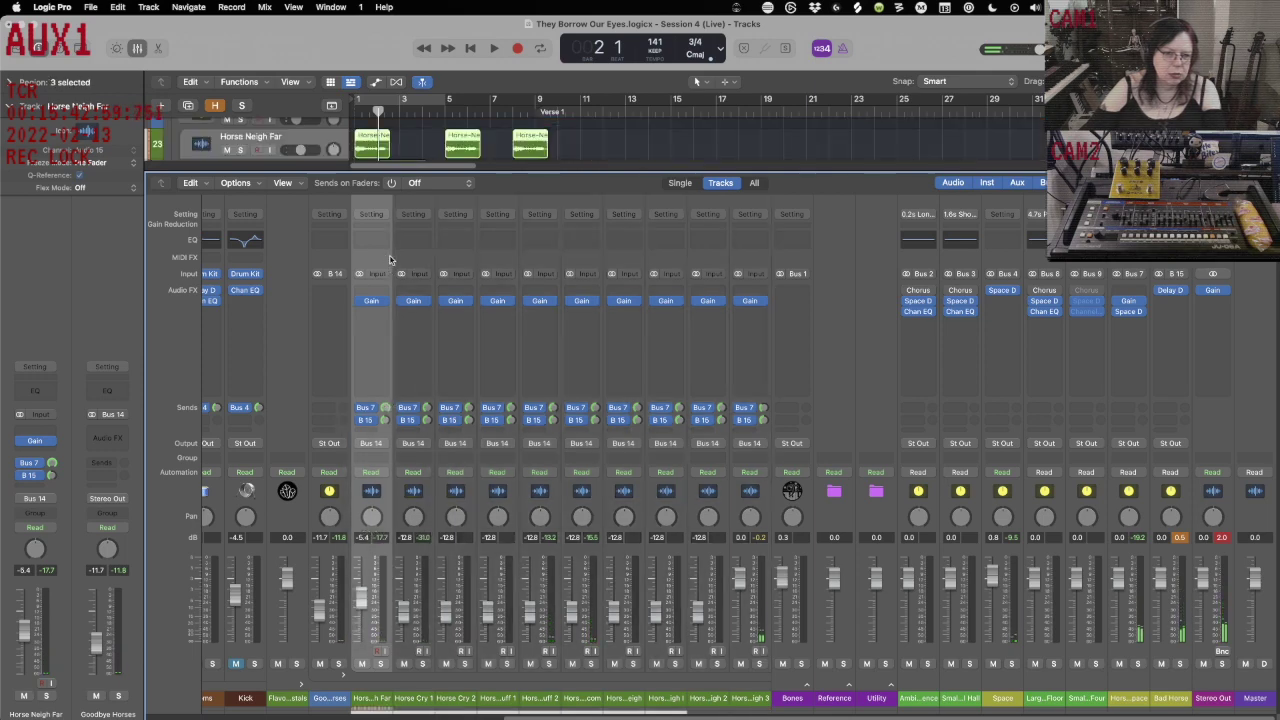
{"action": "left_click", "coordinate": [760, 259], "text": "shift"}
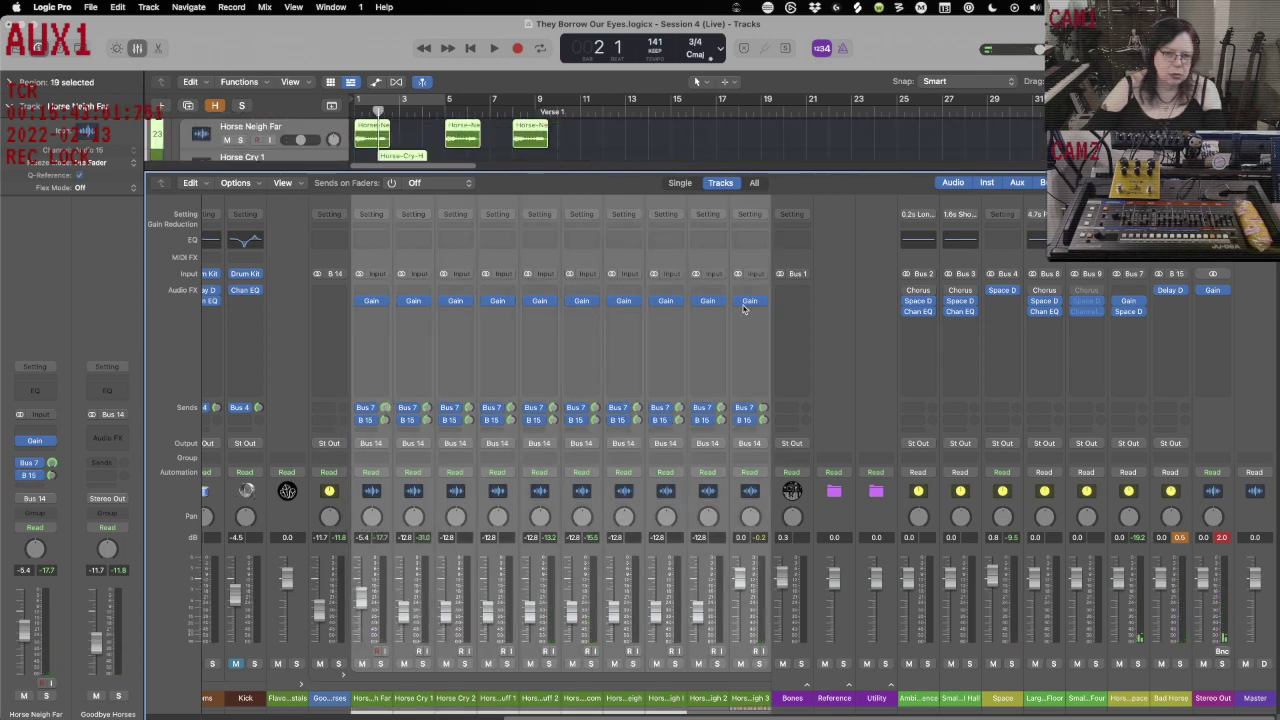
Set the gain of the Gain plug-in on Horse Neigh 3 to -7.6 dB and play a short passage.
{"action": "left_click", "coordinate": [754, 304]}
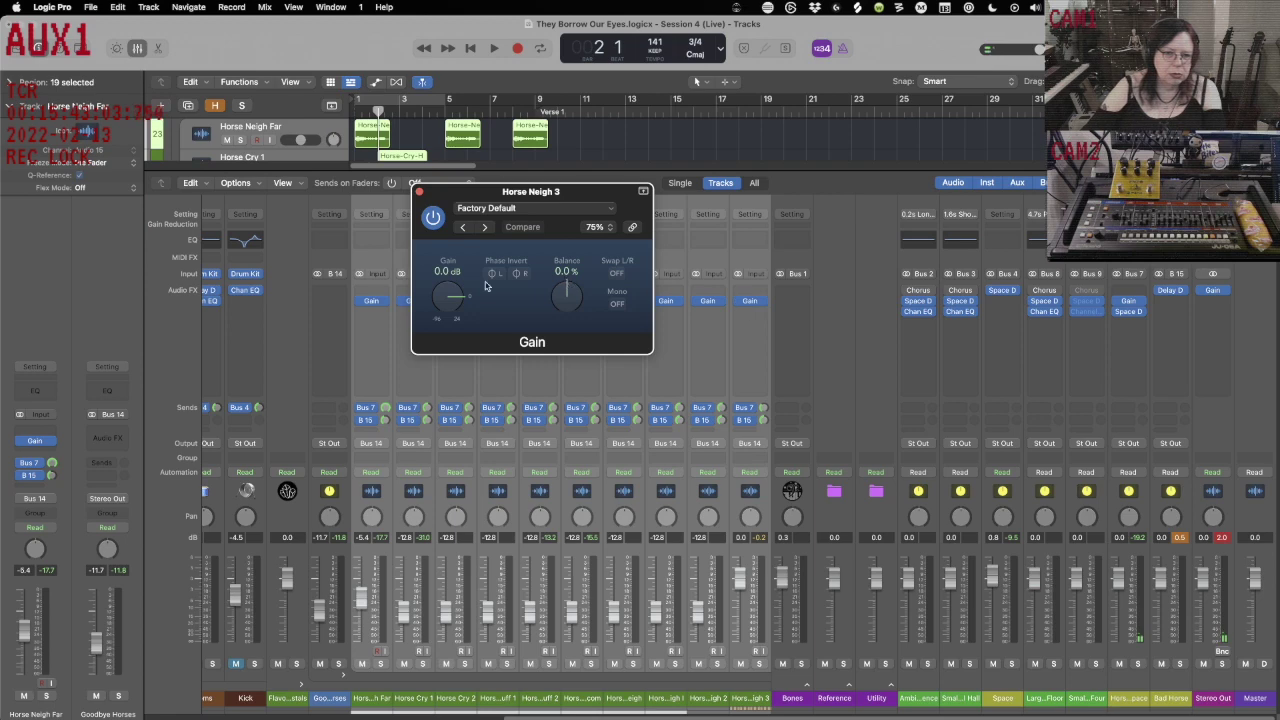
{"action": "left_click_drag", "start_coordinate": [438, 295], "coordinate": [444, 310]}
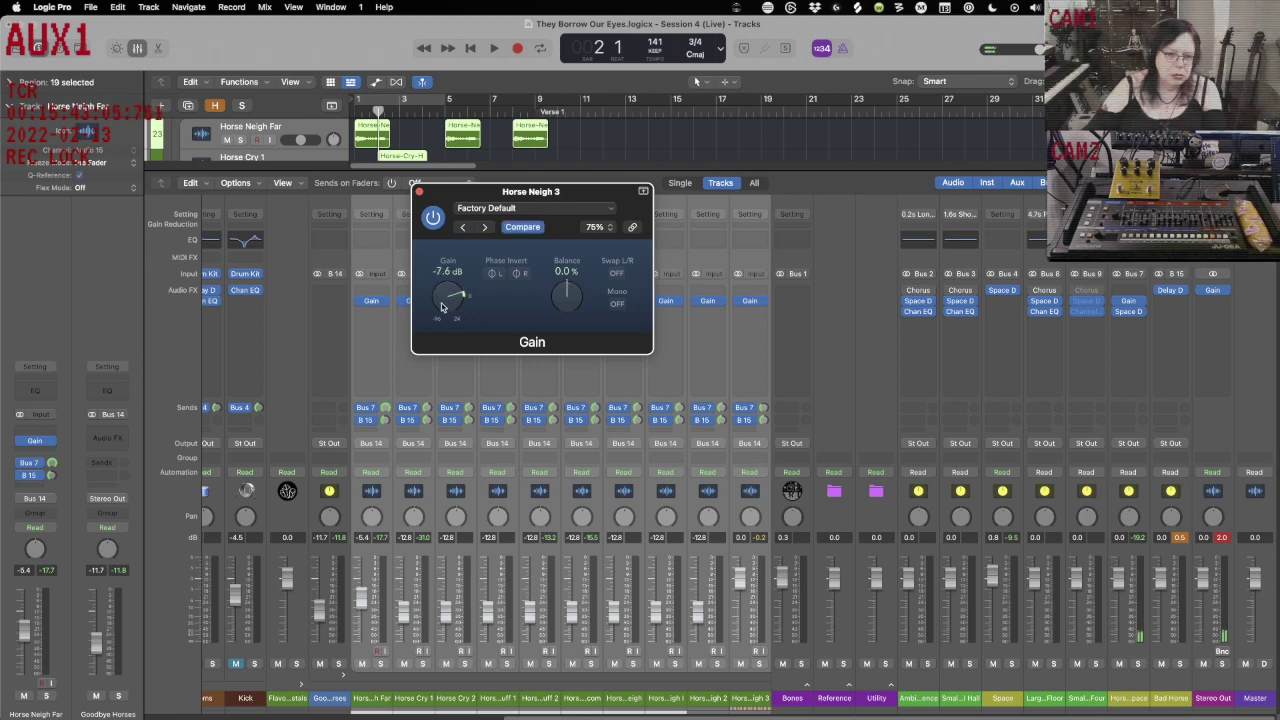
{"action": "key", "text": "space"}
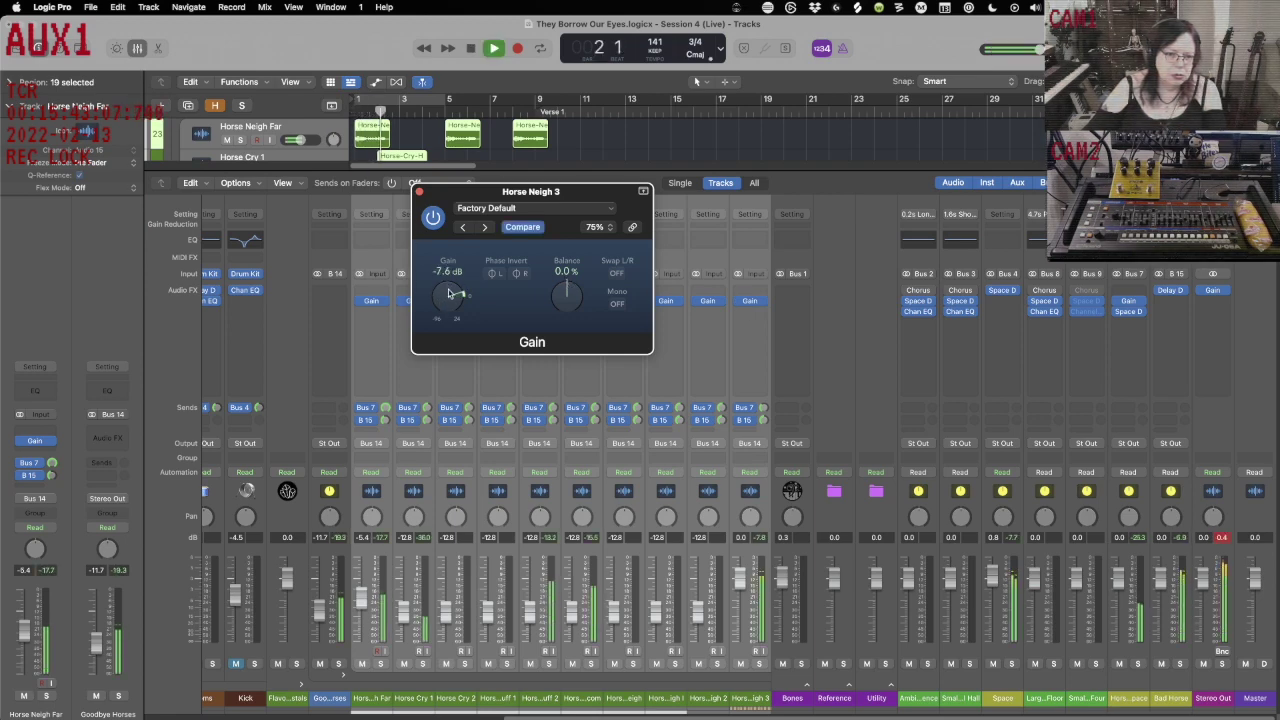
{"action": "key", "text": "space"}
{"action": "left_click", "coordinate": [419, 191]}
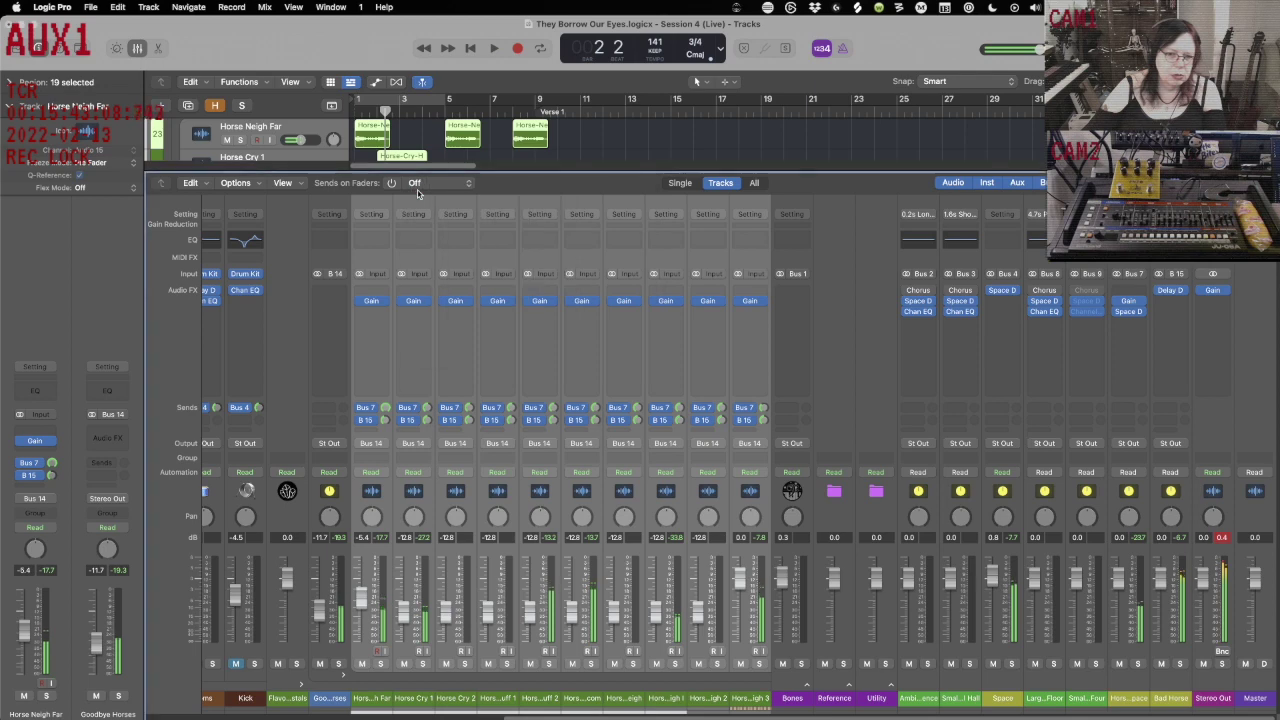
Set the Gain plug-in to -9.4 dB on Horse Neigh 2 and to -7.5 dB on Horse Neigh I.
{"action": "left_click", "coordinate": [708, 302]}
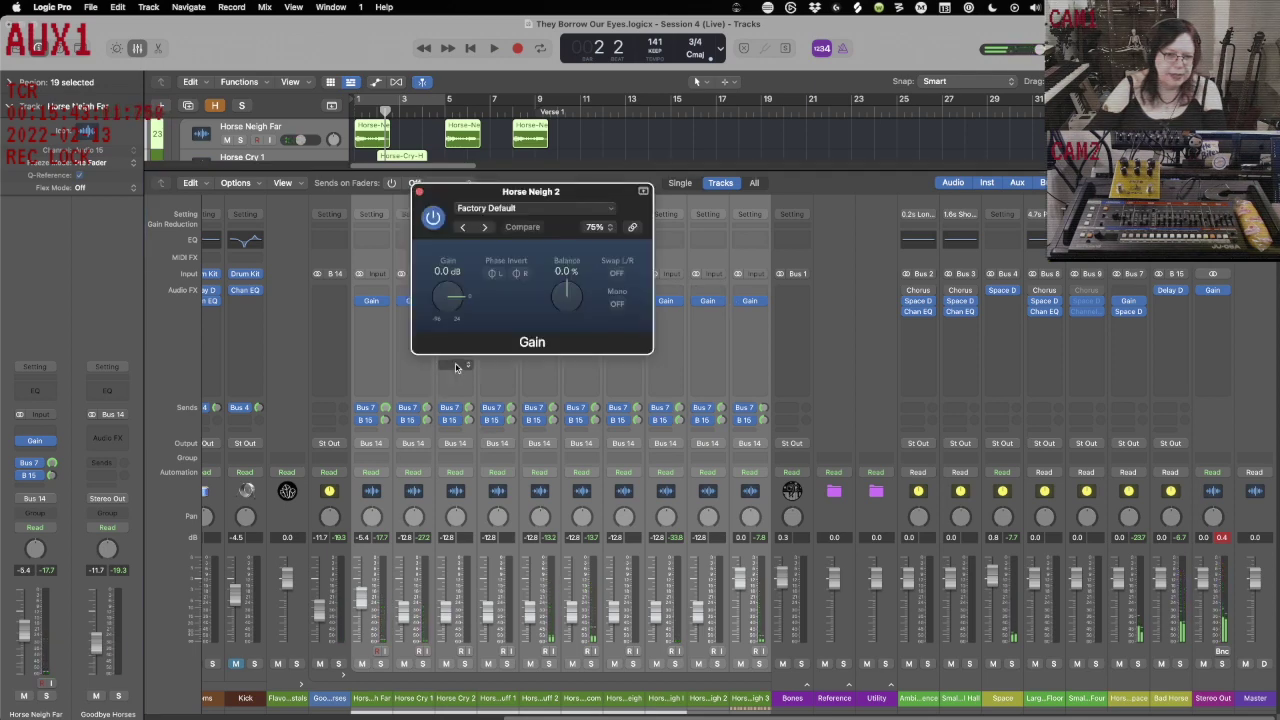
{"action": "left_click_drag", "start_coordinate": [449, 295], "coordinate": [450, 312]}
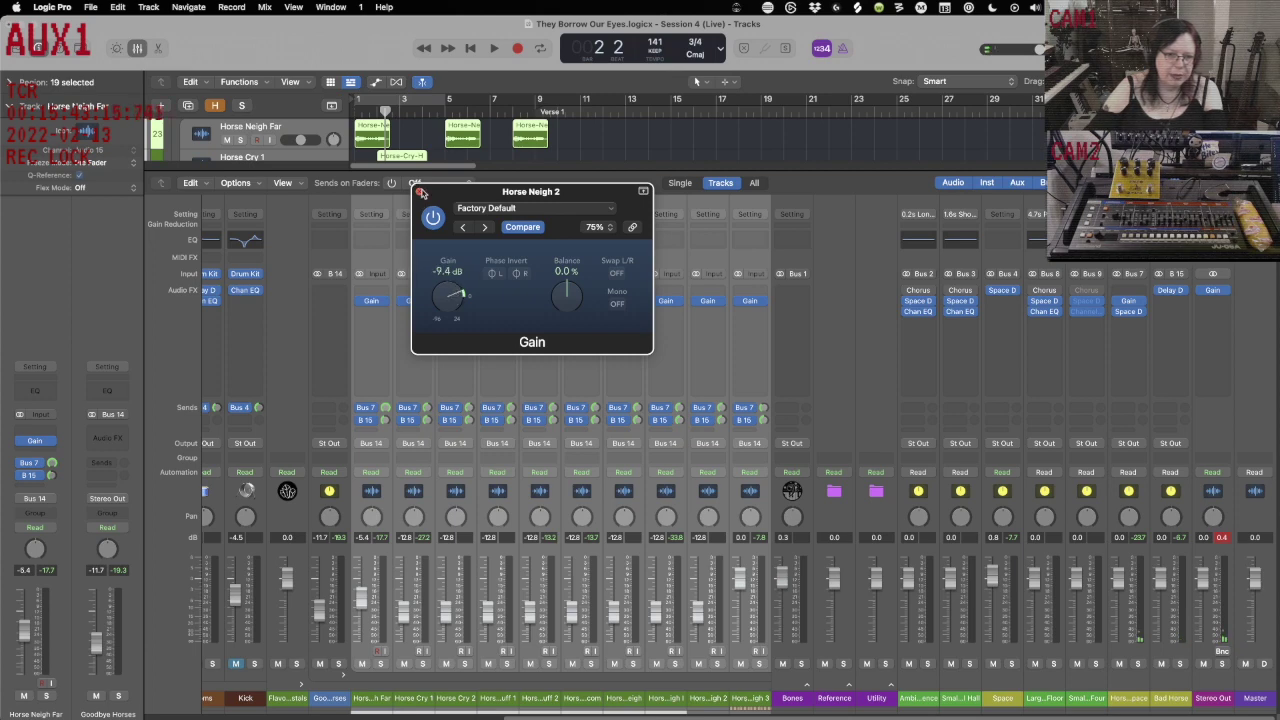
{"action": "left_click", "coordinate": [420, 192]}
{"action": "left_click", "coordinate": [668, 318]}
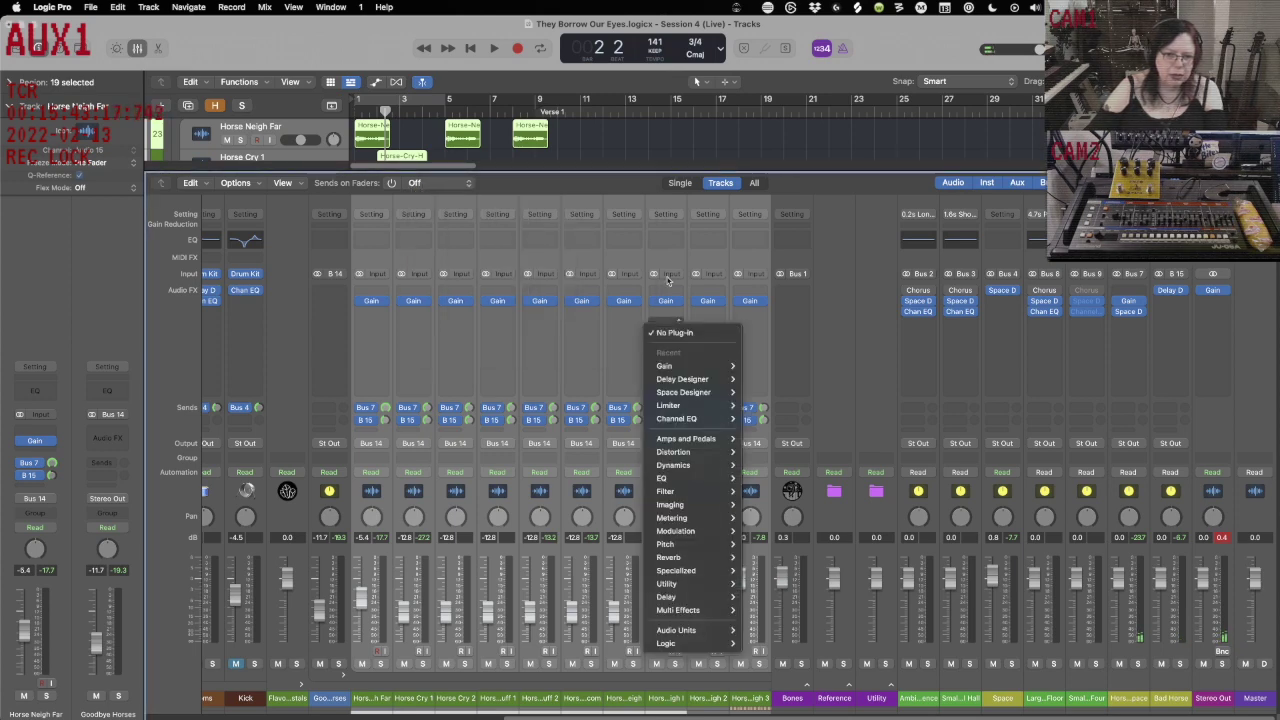
{"action": "left_click", "coordinate": [668, 290]}
{"action": "left_click", "coordinate": [670, 303]}
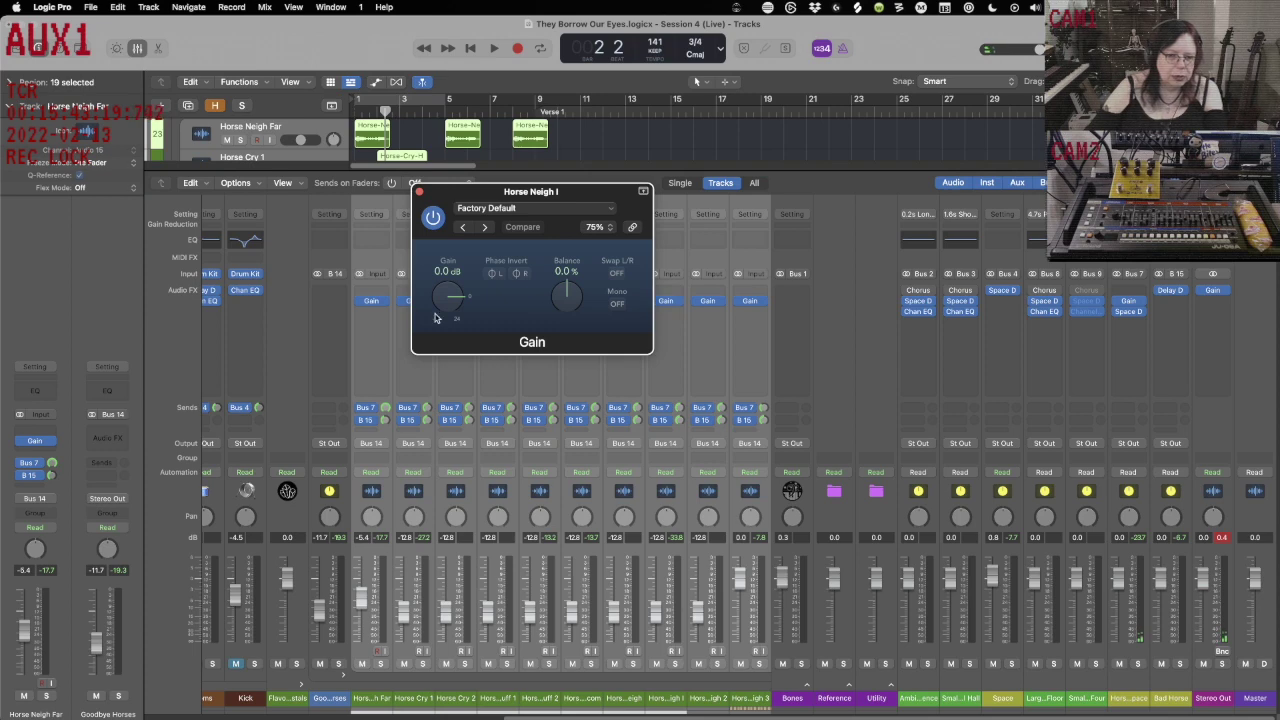
{"action": "left_click_drag", "start_coordinate": [453, 304], "coordinate": [453, 323]}
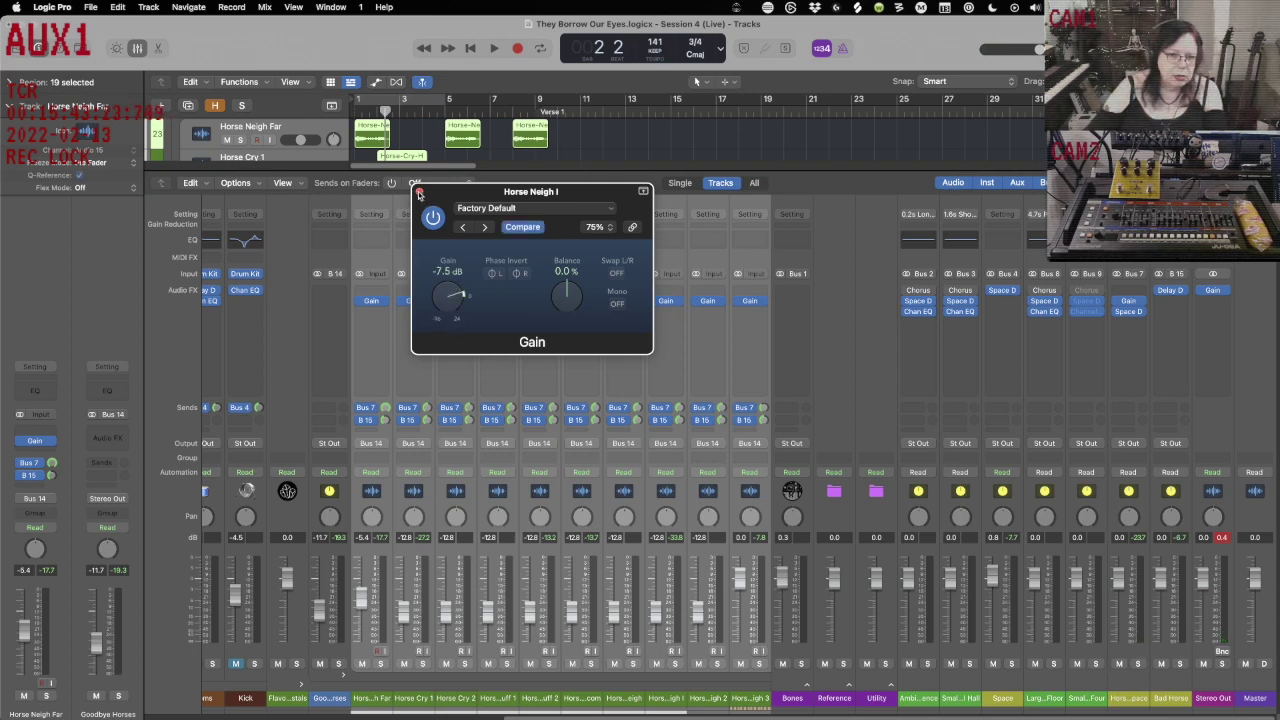
{"action": "left_click", "coordinate": [419, 191]}
Set the Gain plug-in on the Horse-Angry-Neigh-And-Breathing track to -8.0 dB.
{"action": "left_click", "coordinate": [581, 304]}
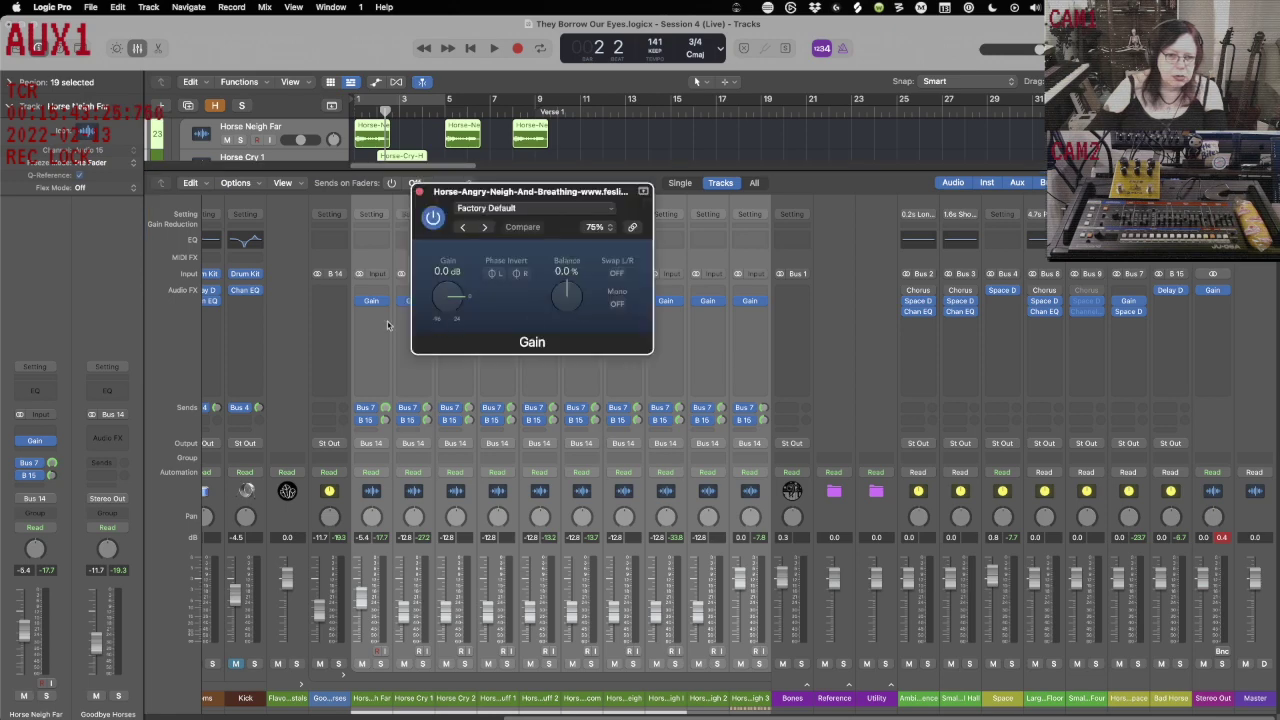
{"action": "left_click_drag", "start_coordinate": [449, 305], "coordinate": [449, 316]}
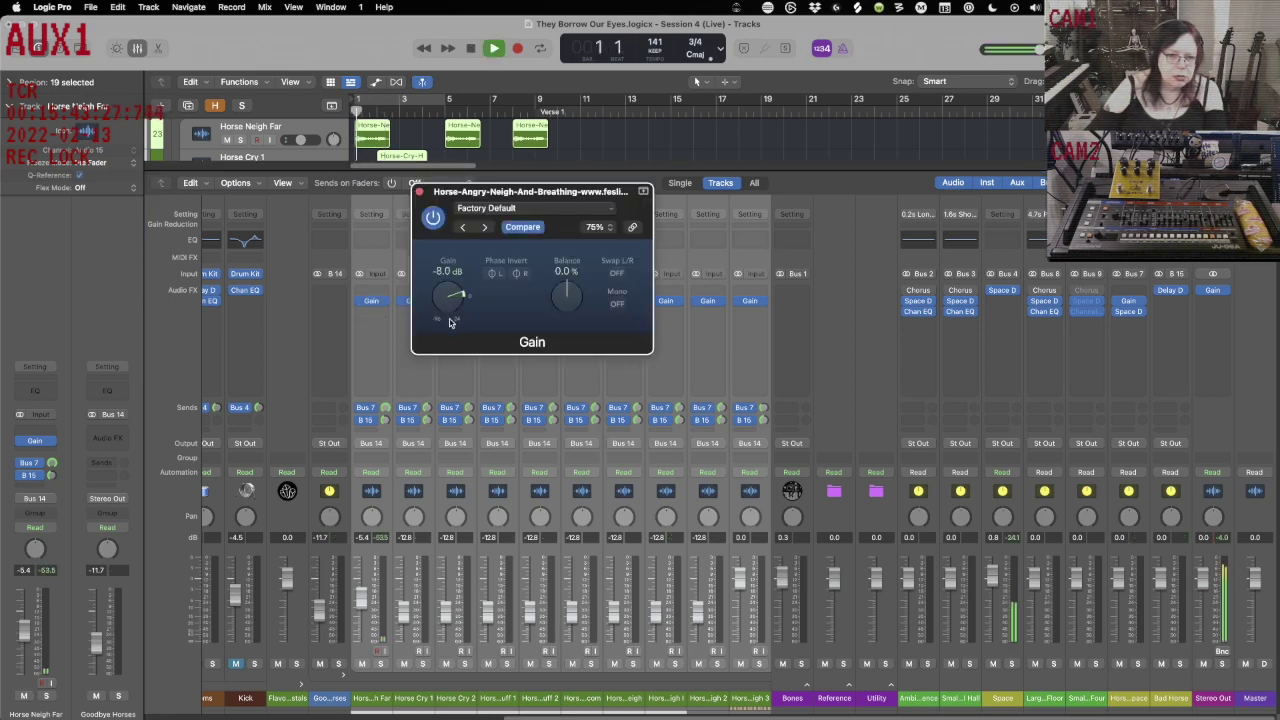
{"action": "left_click", "coordinate": [421, 193]}
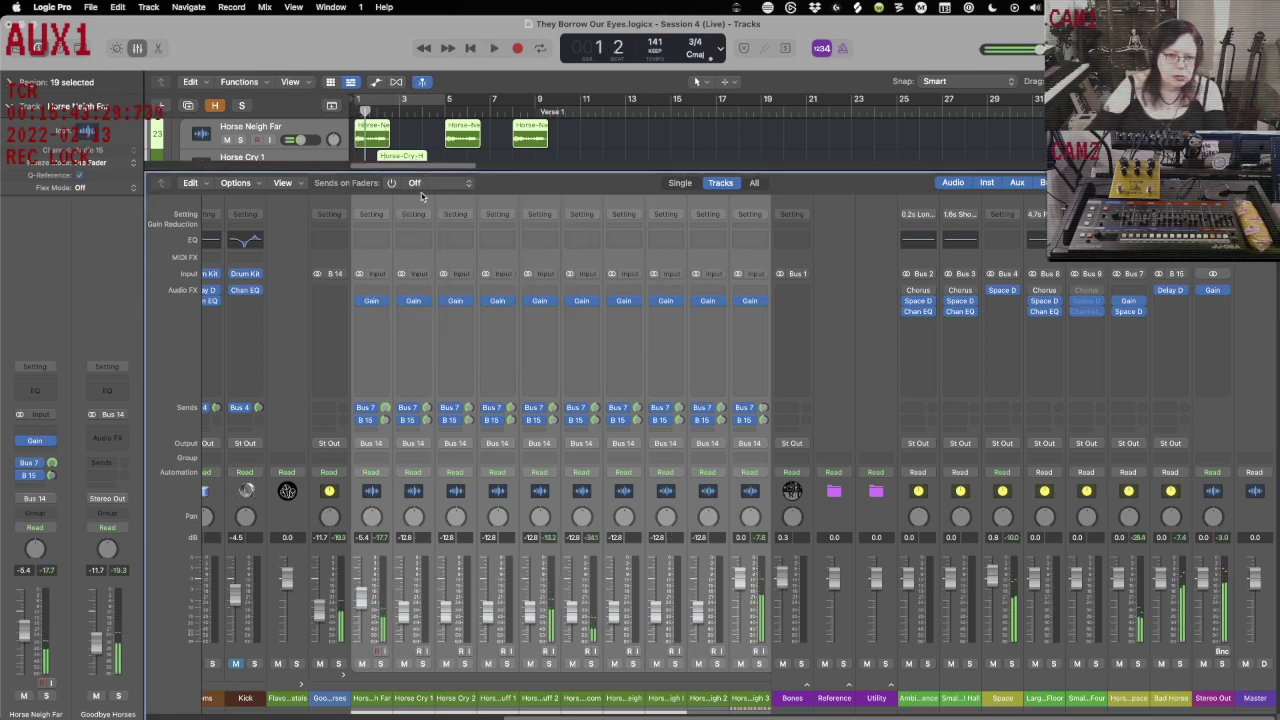
Set the Gain plug-in on Horse Huff 2 to -4.7 dB, keeping it enabled, and recheck its setting.
{"action": "left_click", "coordinate": [529, 301]}
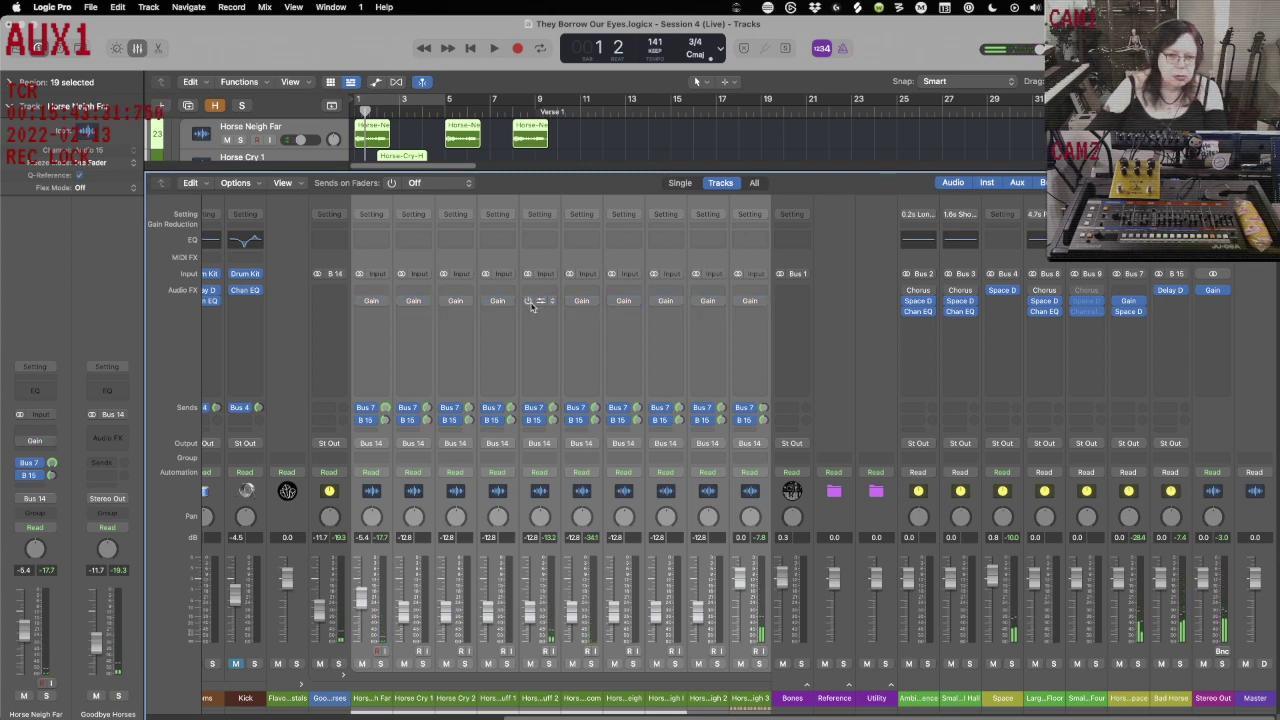
{"action": "left_click", "coordinate": [531, 303]}
{"action": "left_click", "coordinate": [543, 303]}
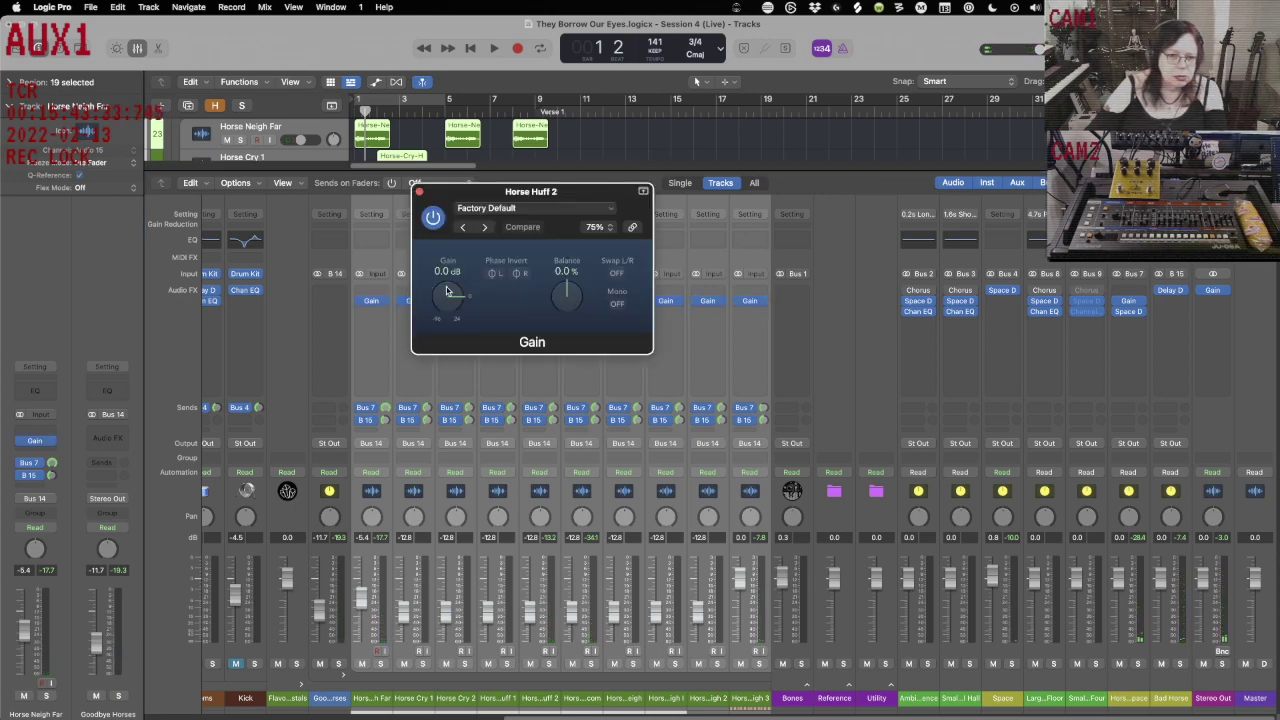
{"action": "left_click_drag", "start_coordinate": [447, 291], "coordinate": [448, 318]}
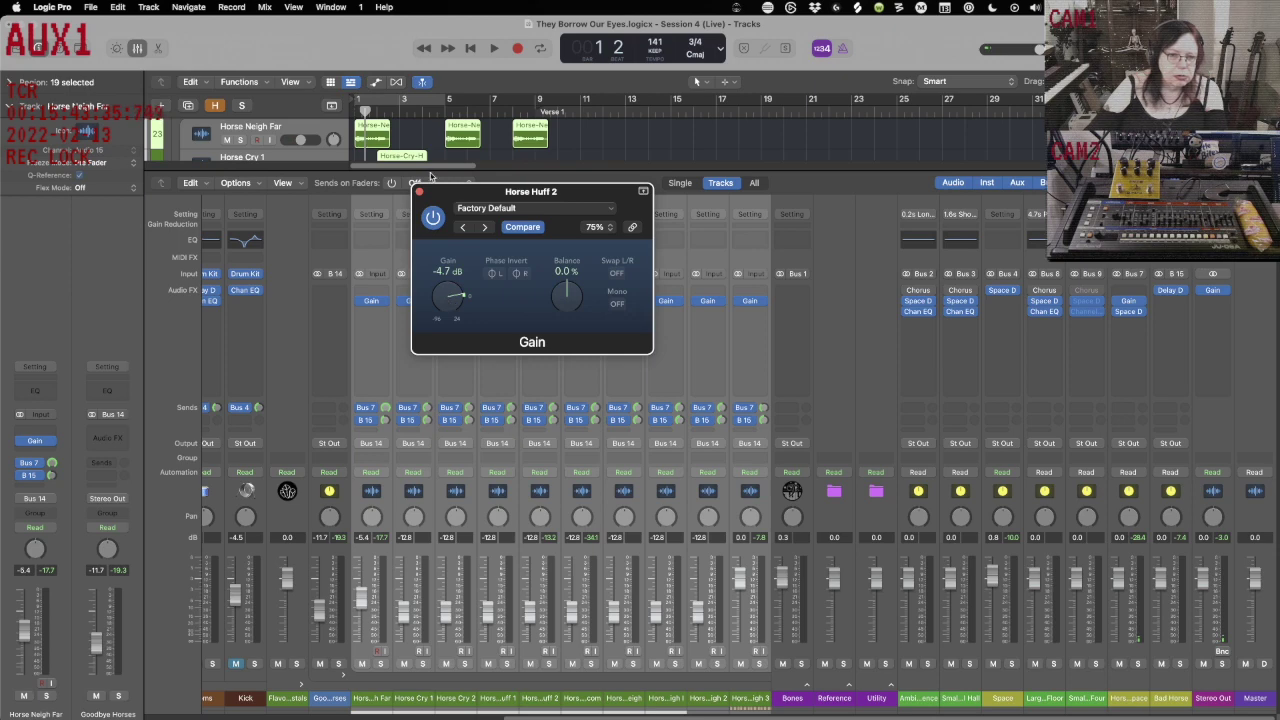
{"action": "left_click", "coordinate": [419, 191]}
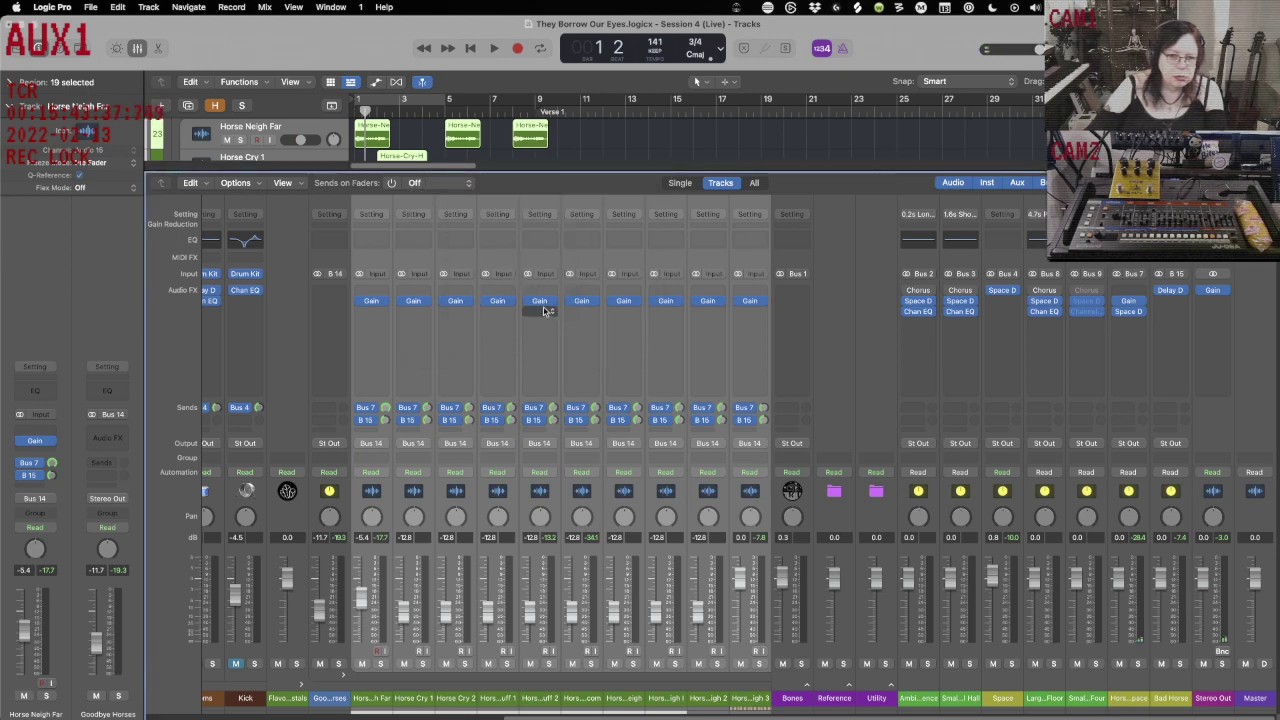
{"action": "left_click", "coordinate": [543, 301]}
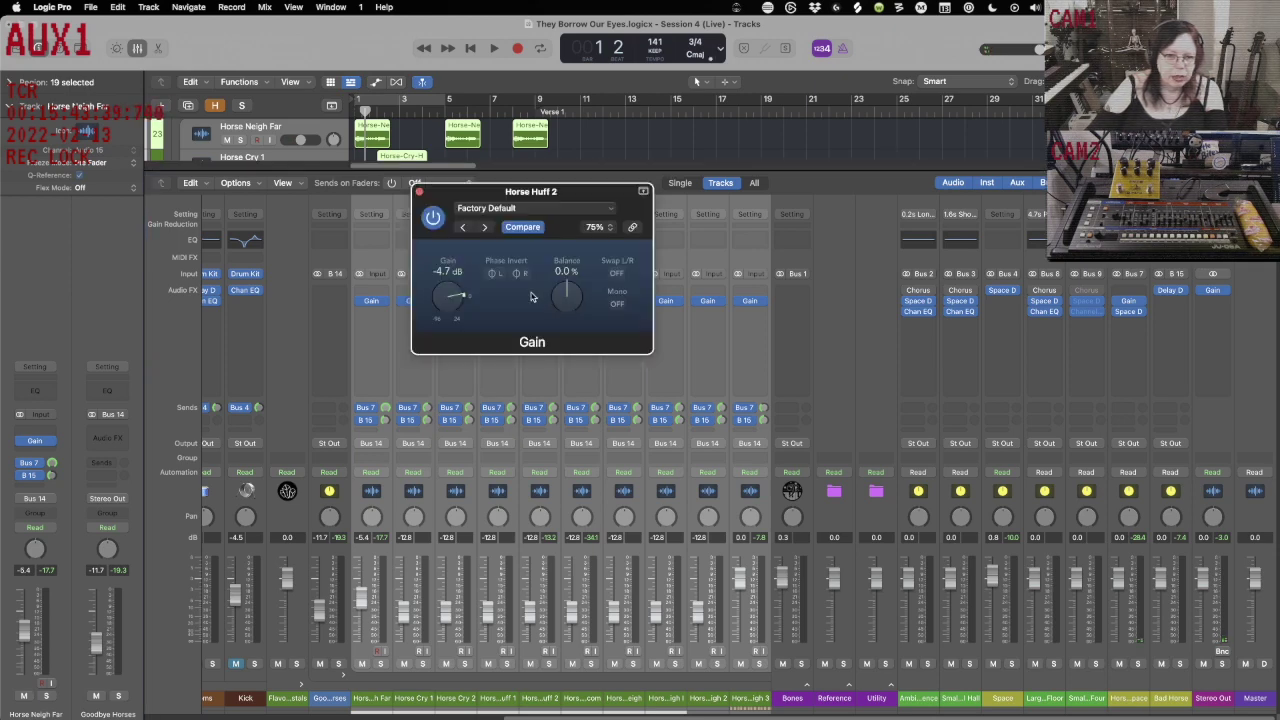
{"action": "key", "text": "F2"}
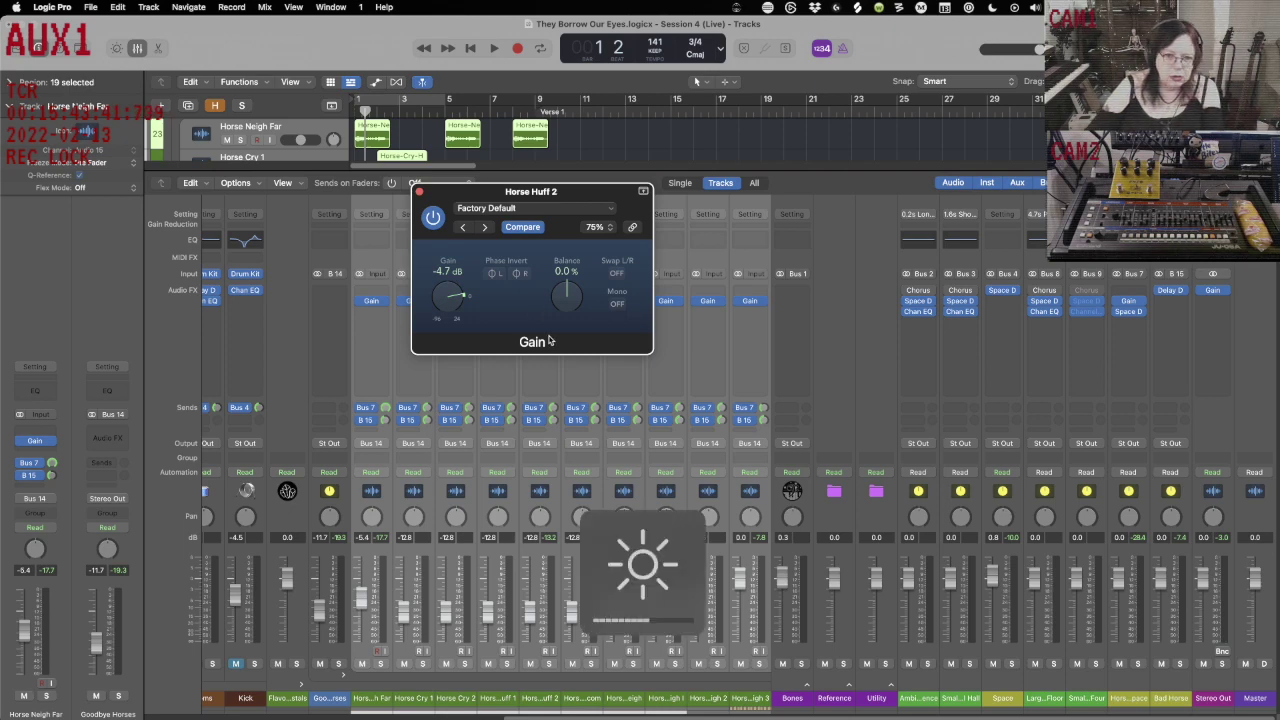
{"action": "left_click", "coordinate": [419, 191]}
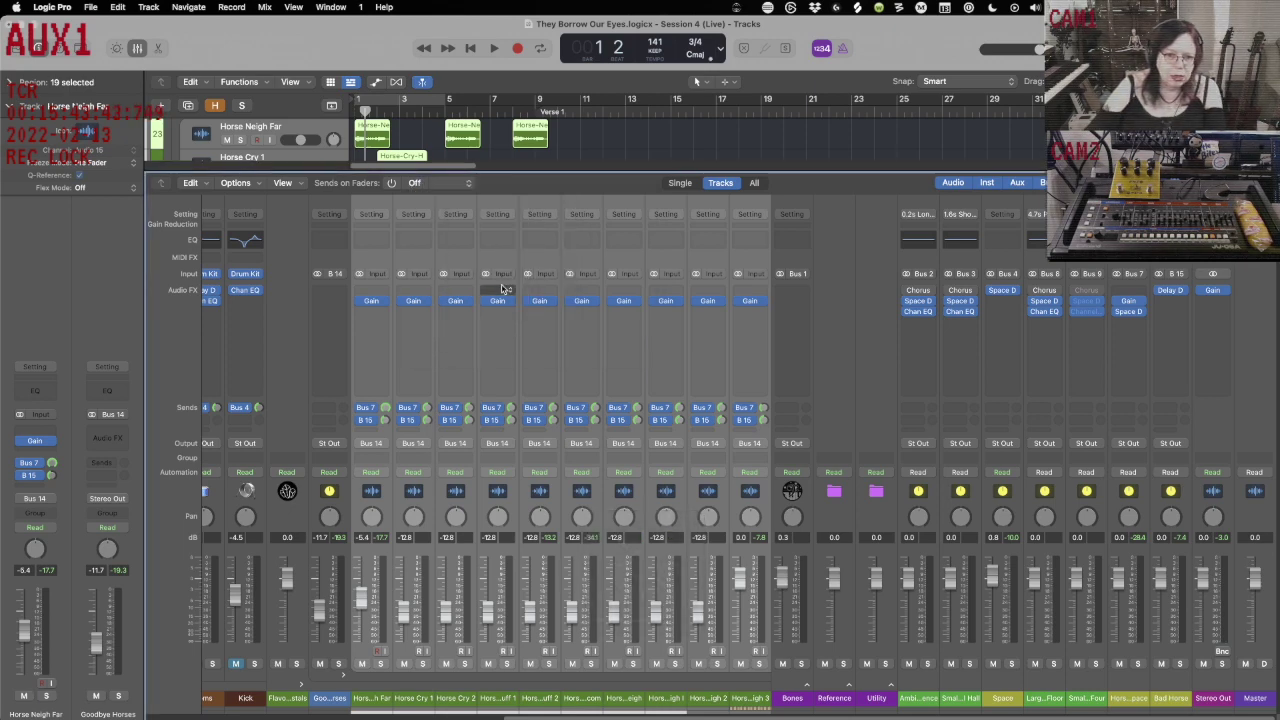
{"action": "left_click", "coordinate": [539, 301]}
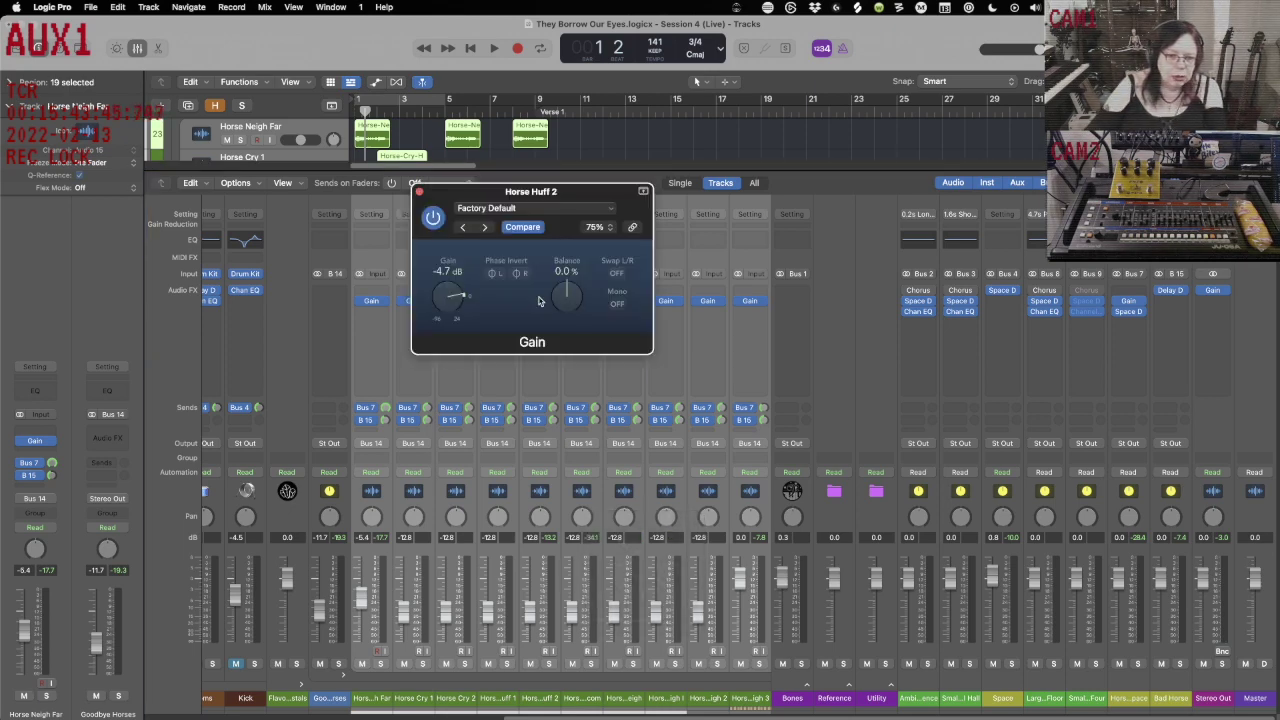
{"action": "left_click", "coordinate": [420, 191]}
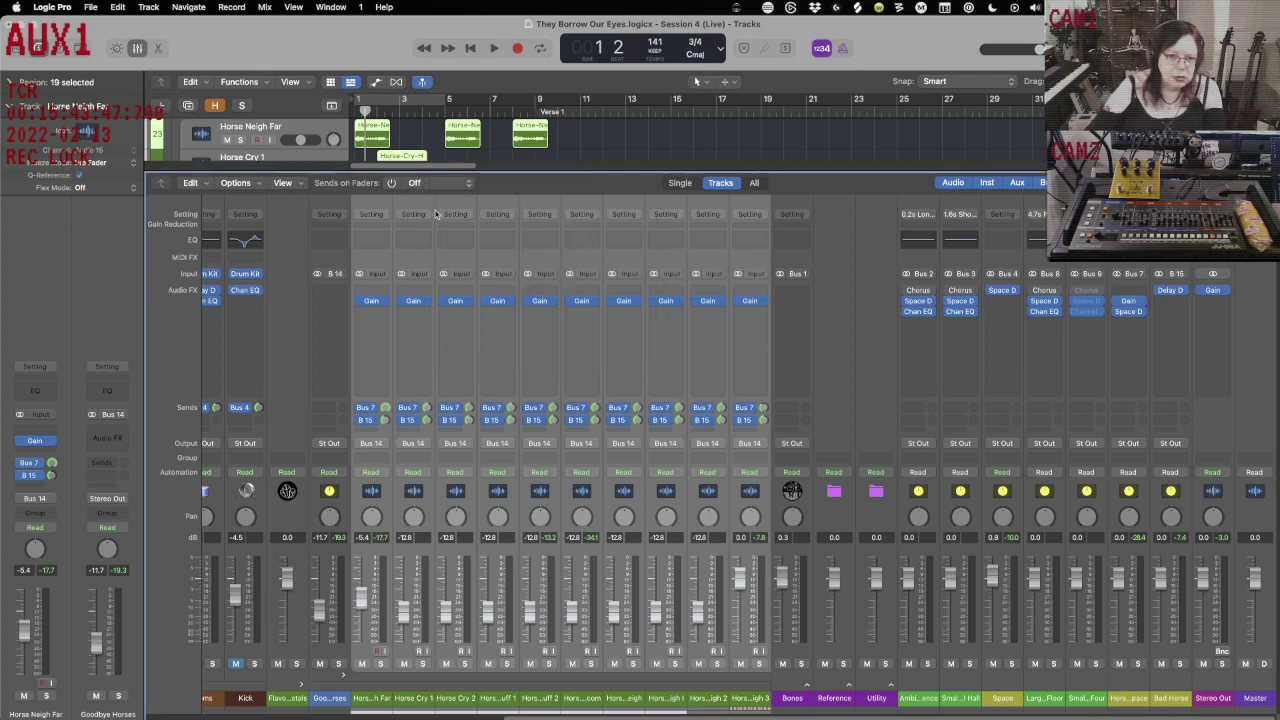
Set the Gain plug-in to -9.4 dB on Horse Huff 1 and to -4.8 dB on Horse Cry 2.
{"action": "left_click", "coordinate": [498, 301]}
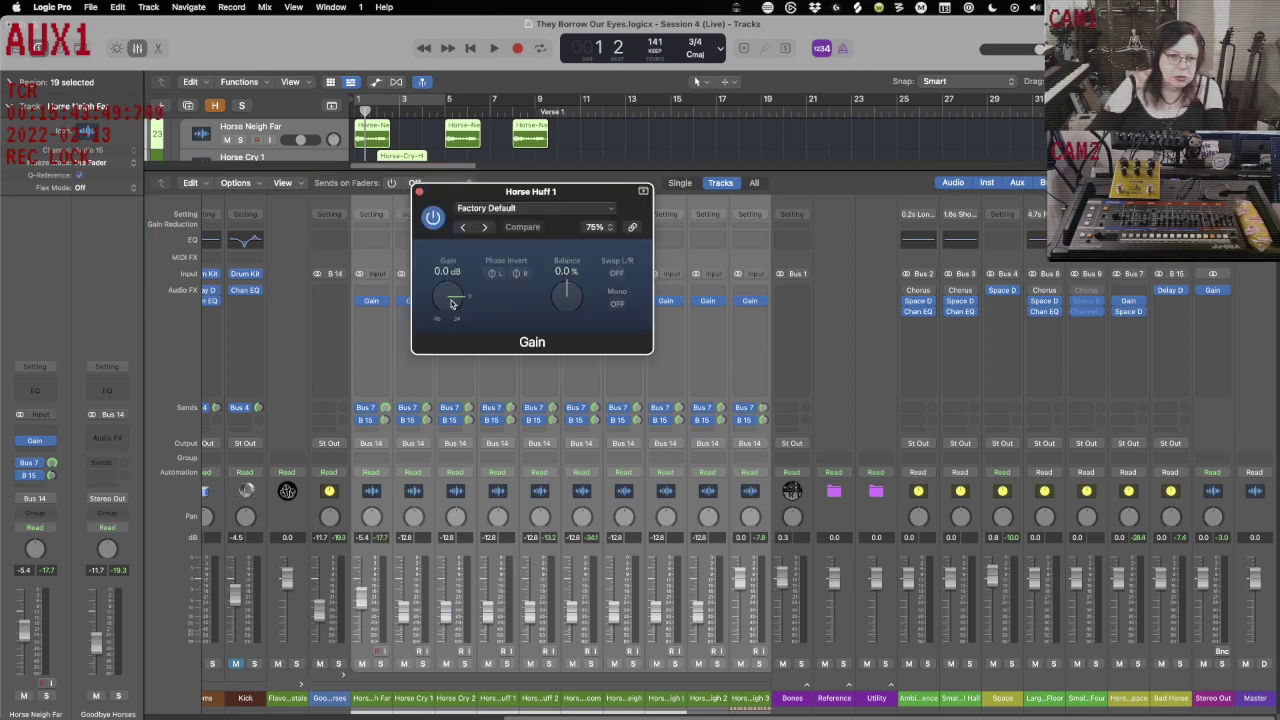
{"action": "left_click_drag", "start_coordinate": [451, 304], "coordinate": [453, 318]}
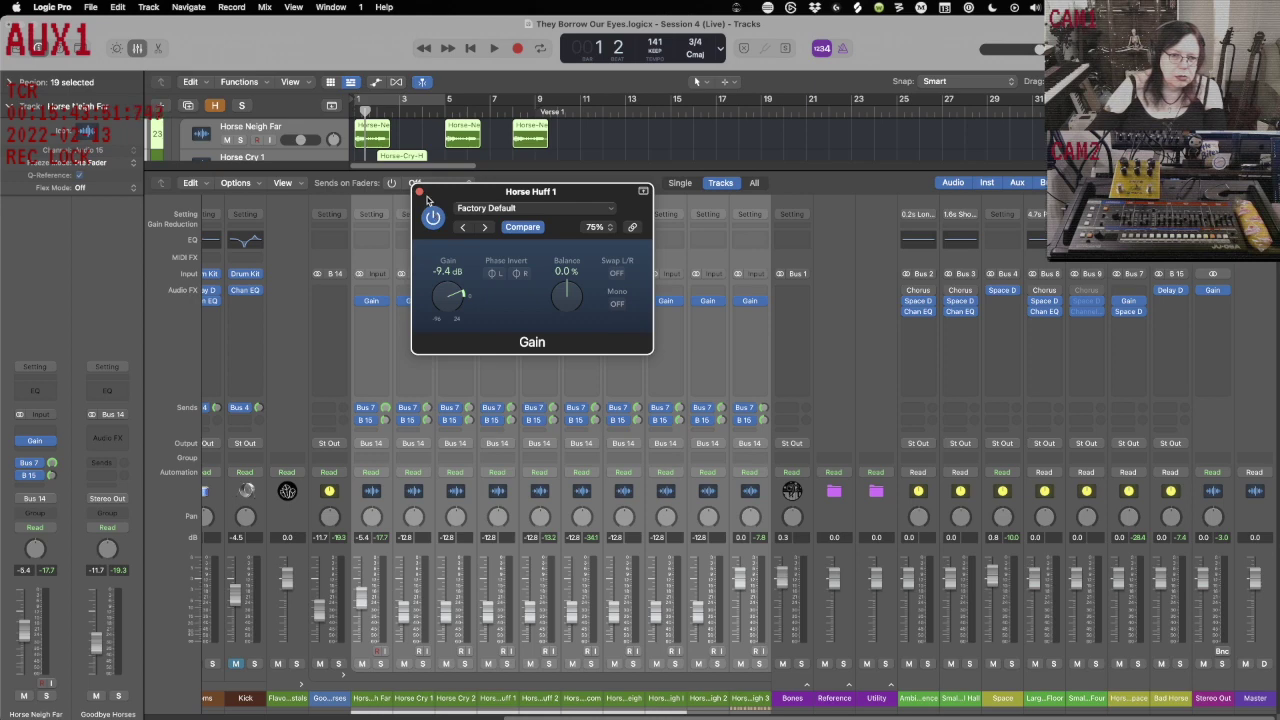
{"action": "left_click", "coordinate": [421, 192]}
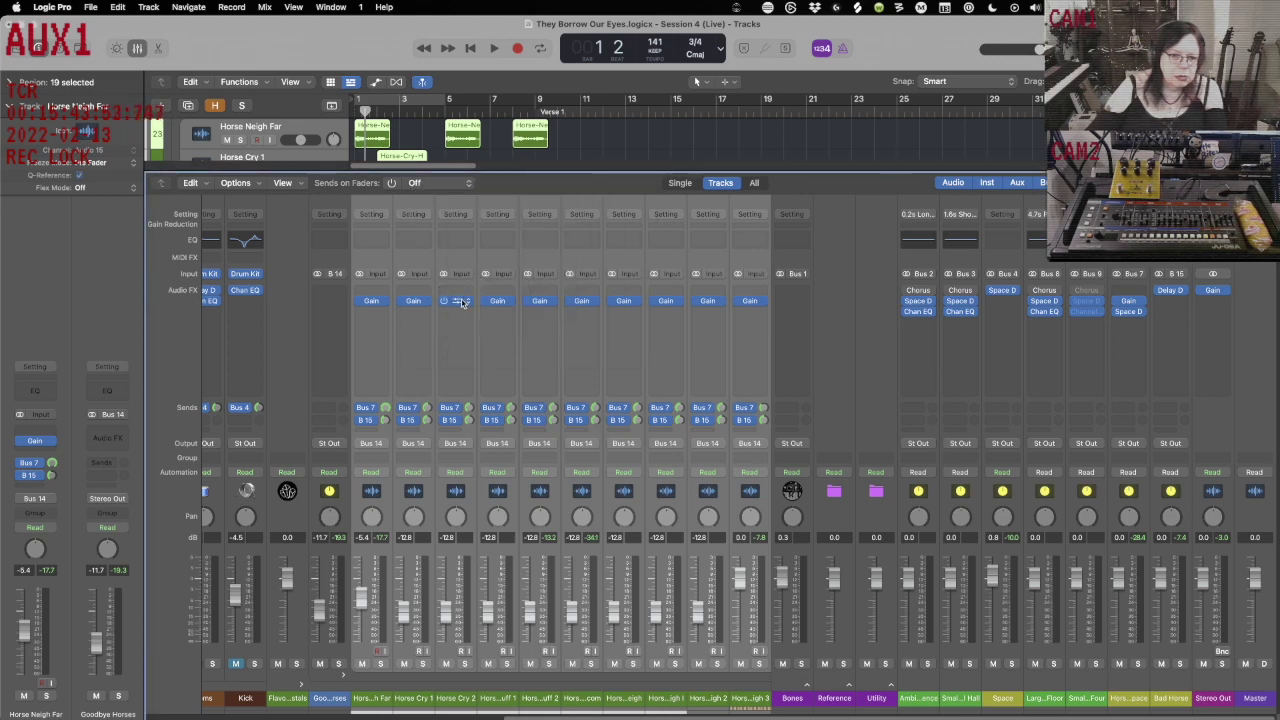
{"action": "left_click", "coordinate": [464, 298]}
{"action": "left_click_drag", "start_coordinate": [457, 302], "coordinate": [458, 310]}
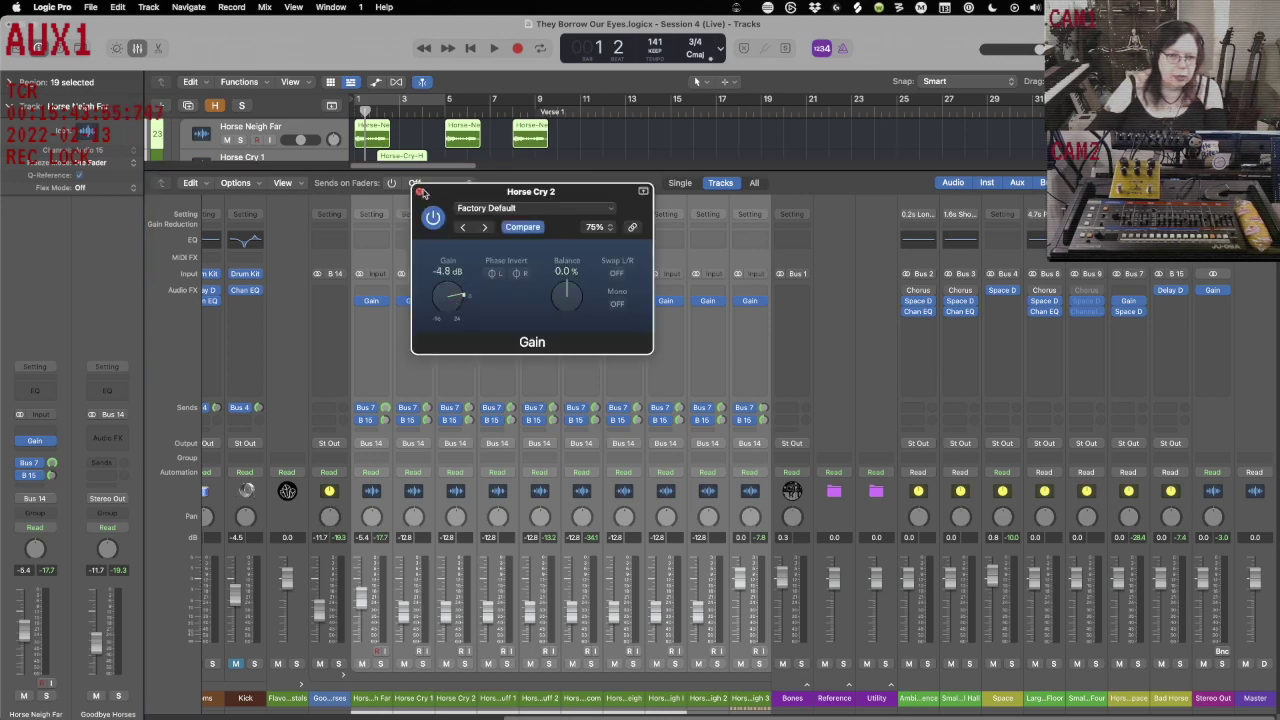
{"action": "left_click", "coordinate": [421, 192]}
Check the setting of the Gain plug-in on Horse Cry 1.
{"action": "left_click", "coordinate": [416, 300]}
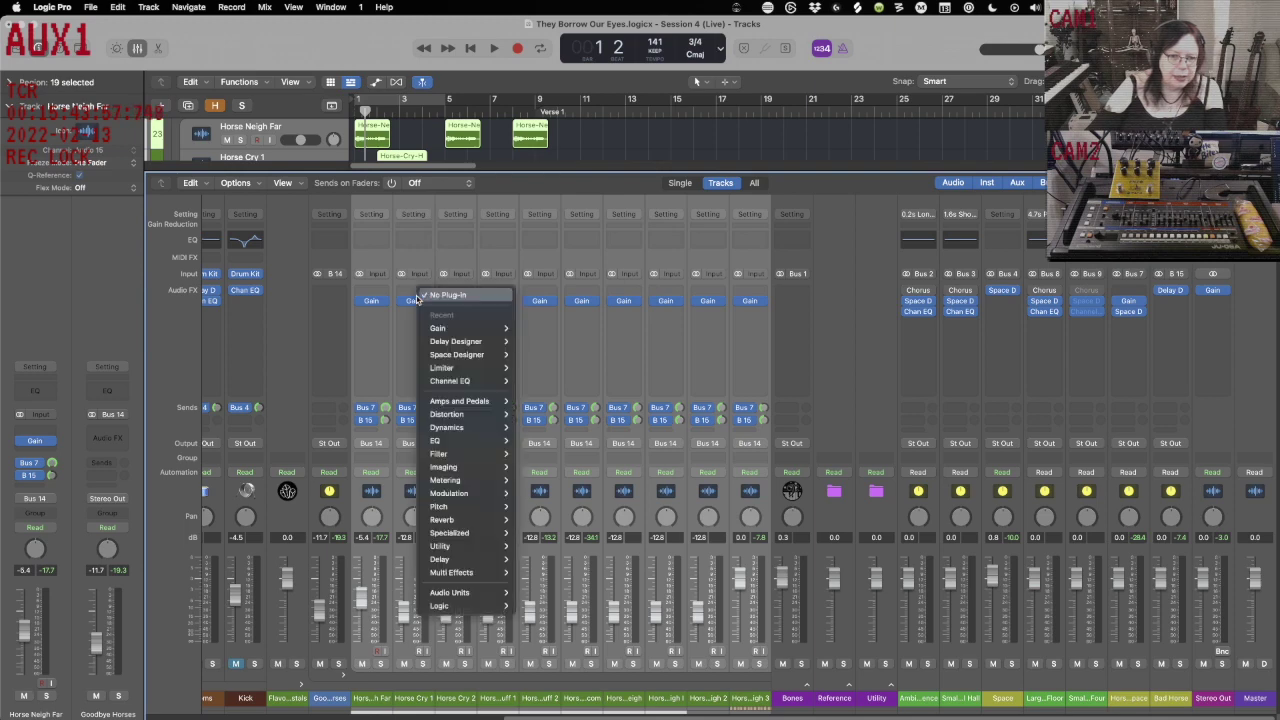
{"action": "left_click", "coordinate": [418, 300]}
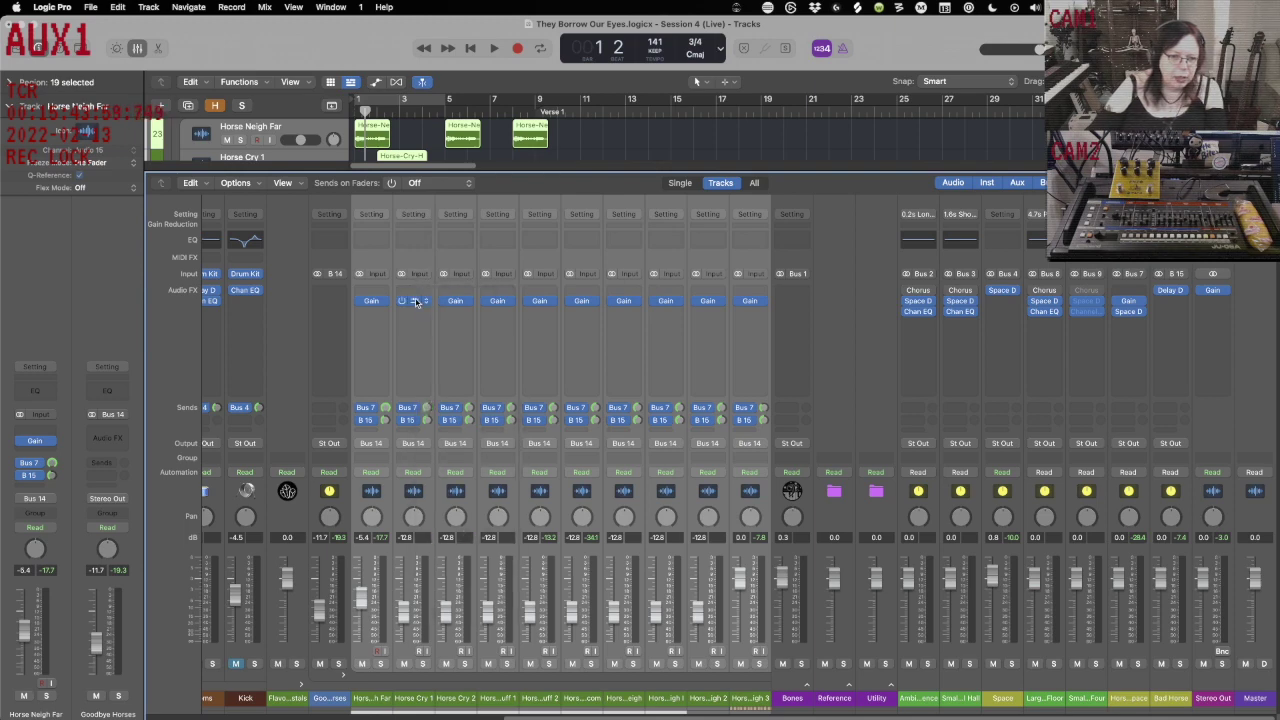
{"action": "left_click", "coordinate": [418, 302]}
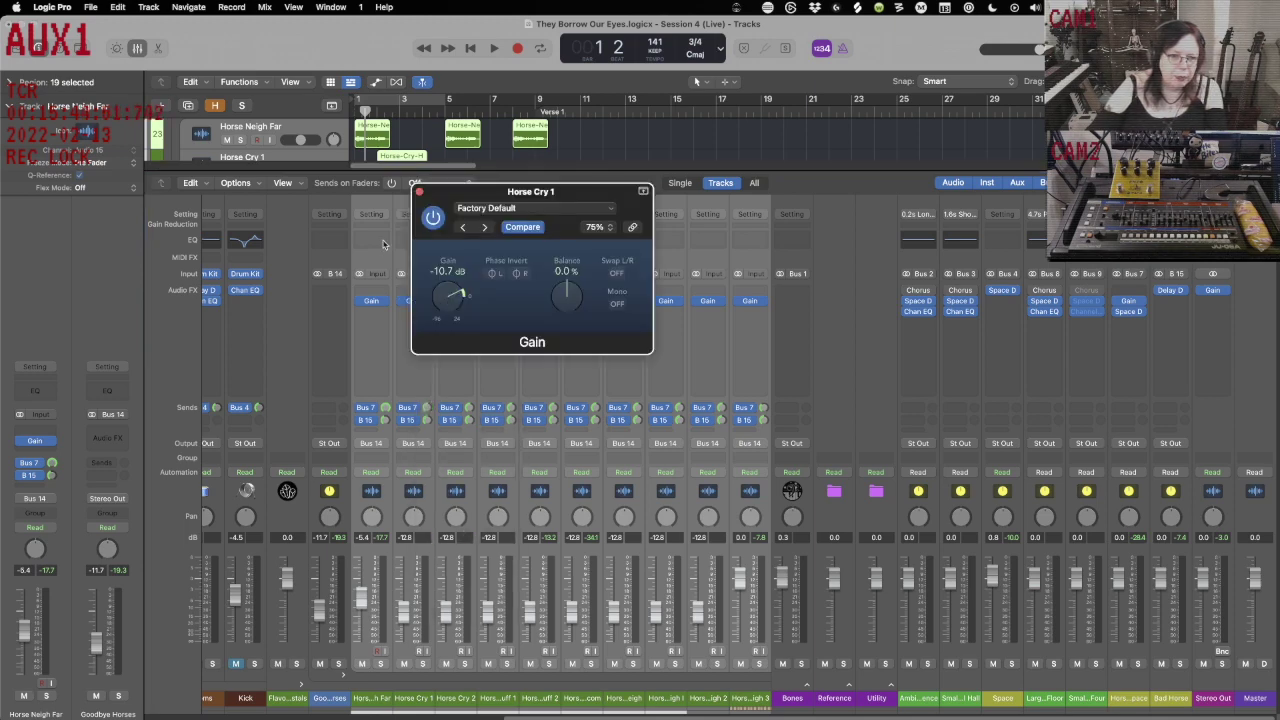
Insert a Channel EQ on the selected tracks from Horse Neigh Far through Horse Neigh 3 and close the plug-in windows.
{"action": "left_click", "coordinate": [383, 244]}
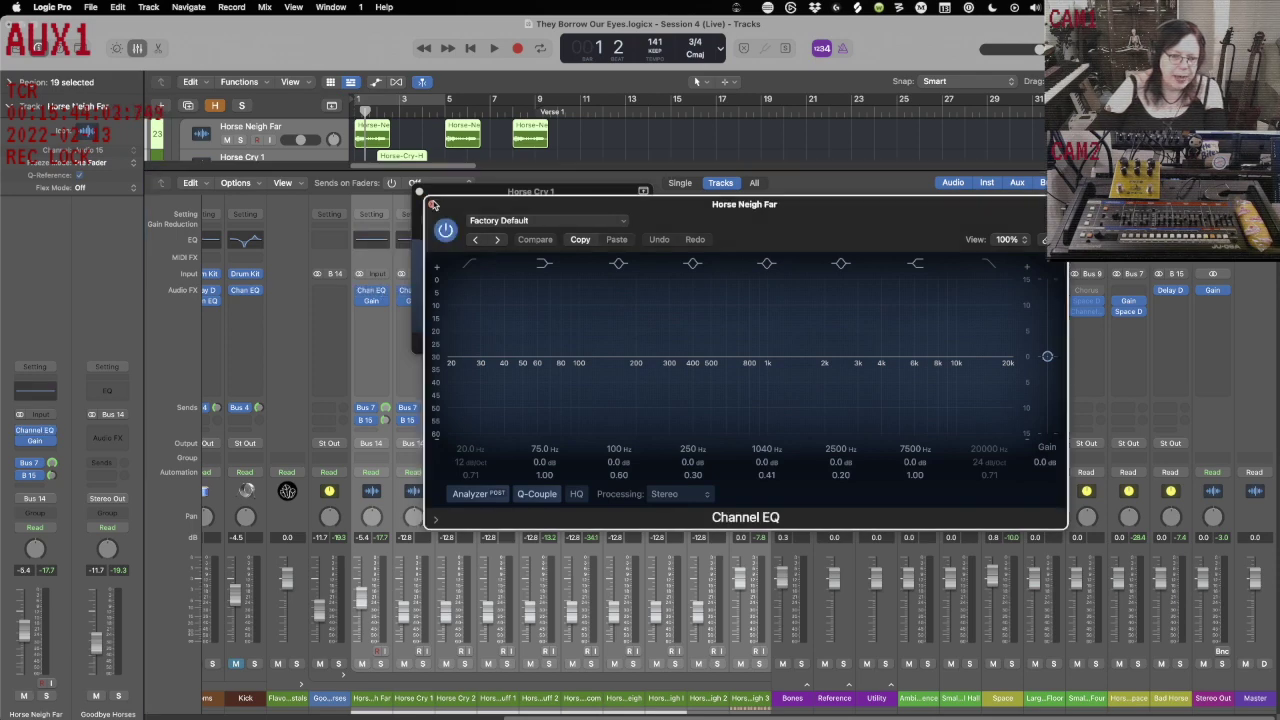
{"action": "left_click", "coordinate": [433, 204]}
{"action": "left_click", "coordinate": [425, 194]}
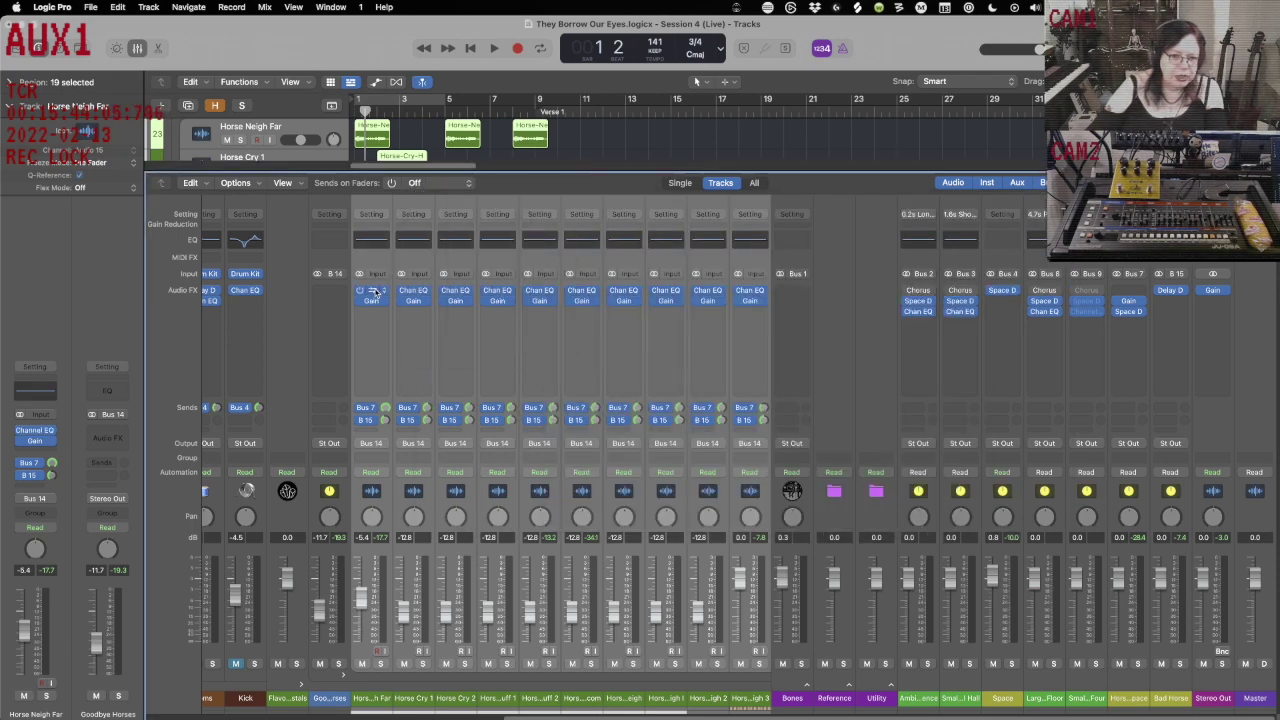
Play the intro from the start while checking the Gain plug-in on Horse Neigh Far, and close the plug-in window.
{"action": "left_click", "coordinate": [377, 302]}
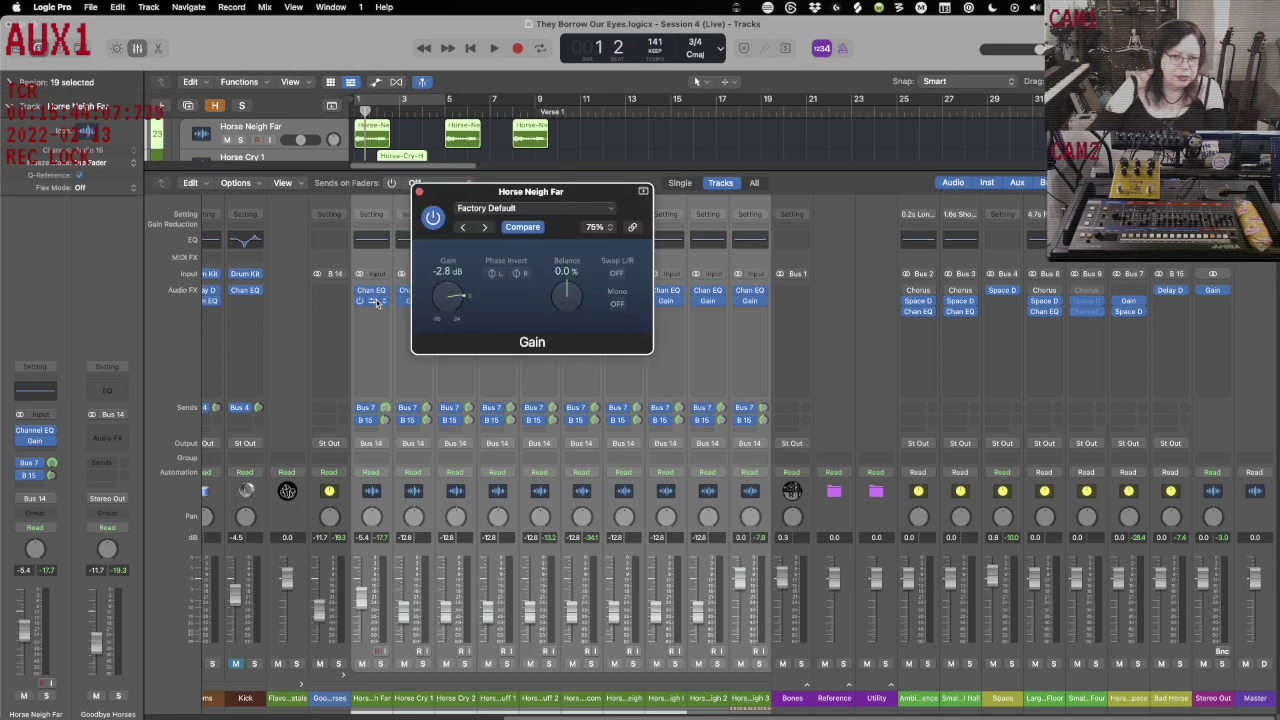
{"action": "left_click", "coordinate": [820, 180]}
{"action": "key", "text": "space"}
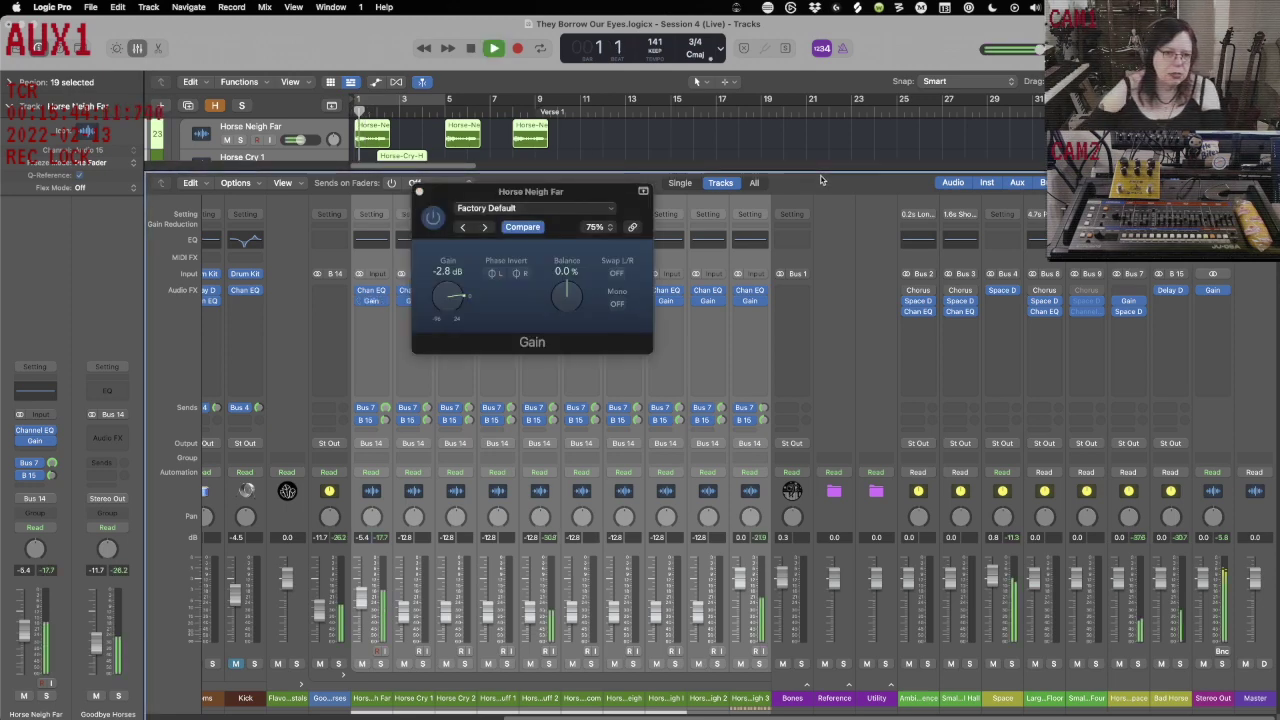
{"action": "left_click", "coordinate": [419, 192]}
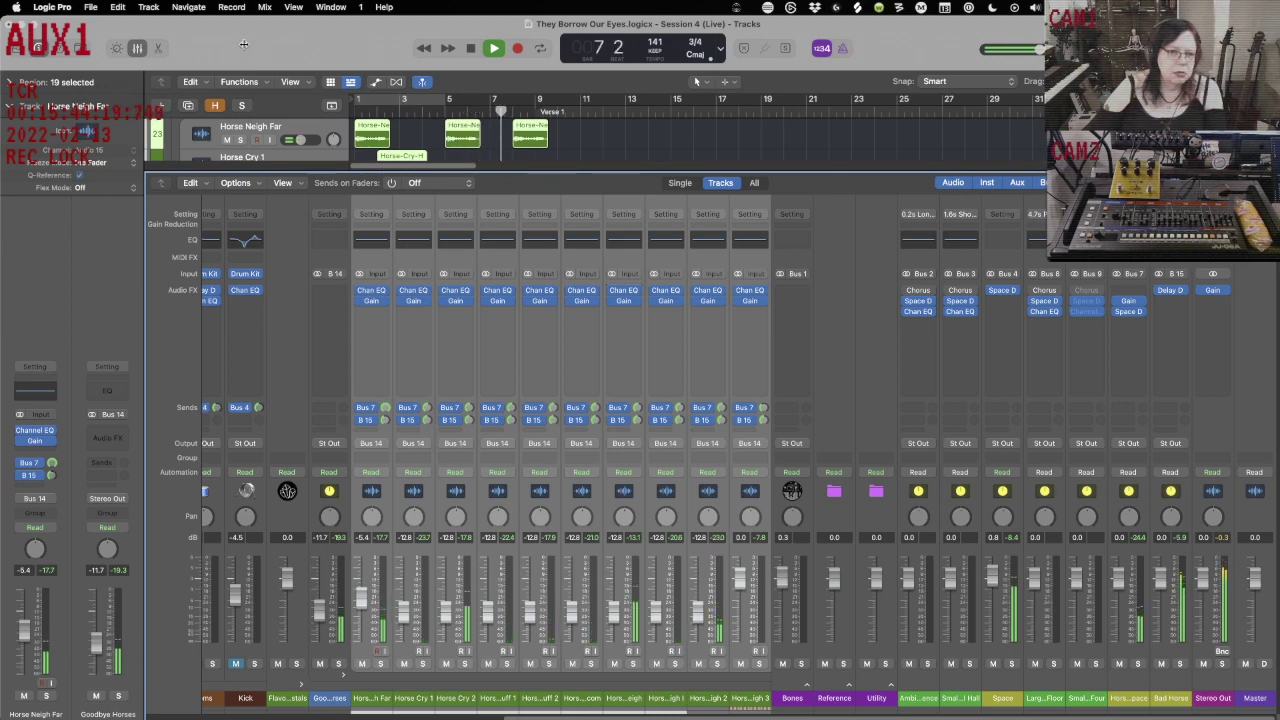
Hide the mixer, stop playback and return the playhead to the start of the song.
{"action": "key", "text": "x"}
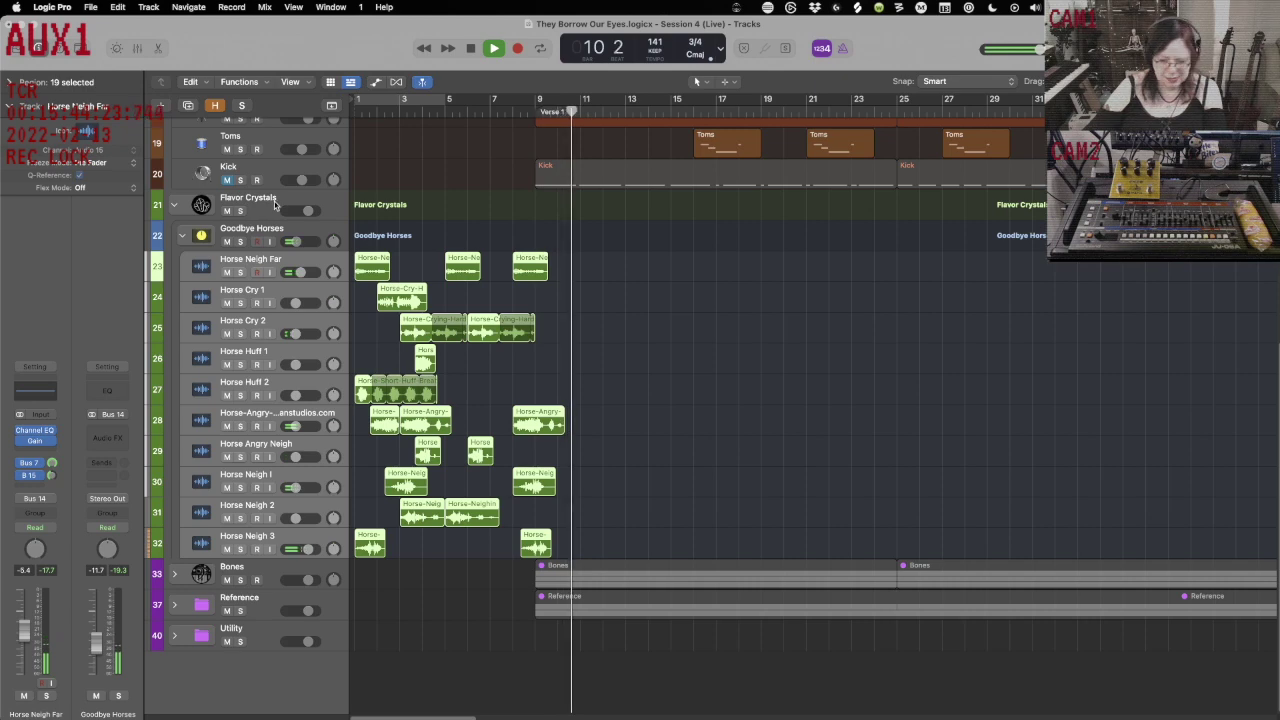
{"action": "key", "text": "space"}
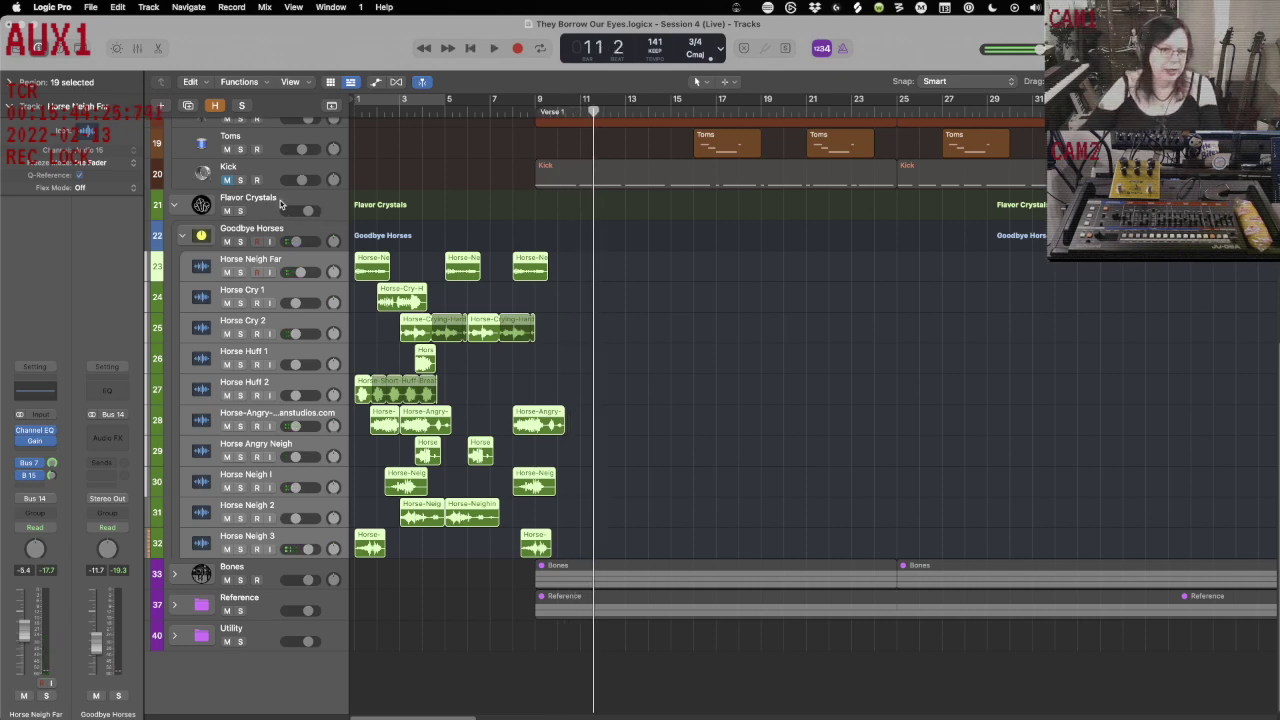
{"action": "scroll", "coordinate": [280, 200], "scroll_direction": "up", "scroll_amount": 10}
{"action": "key", "text": "Return"}
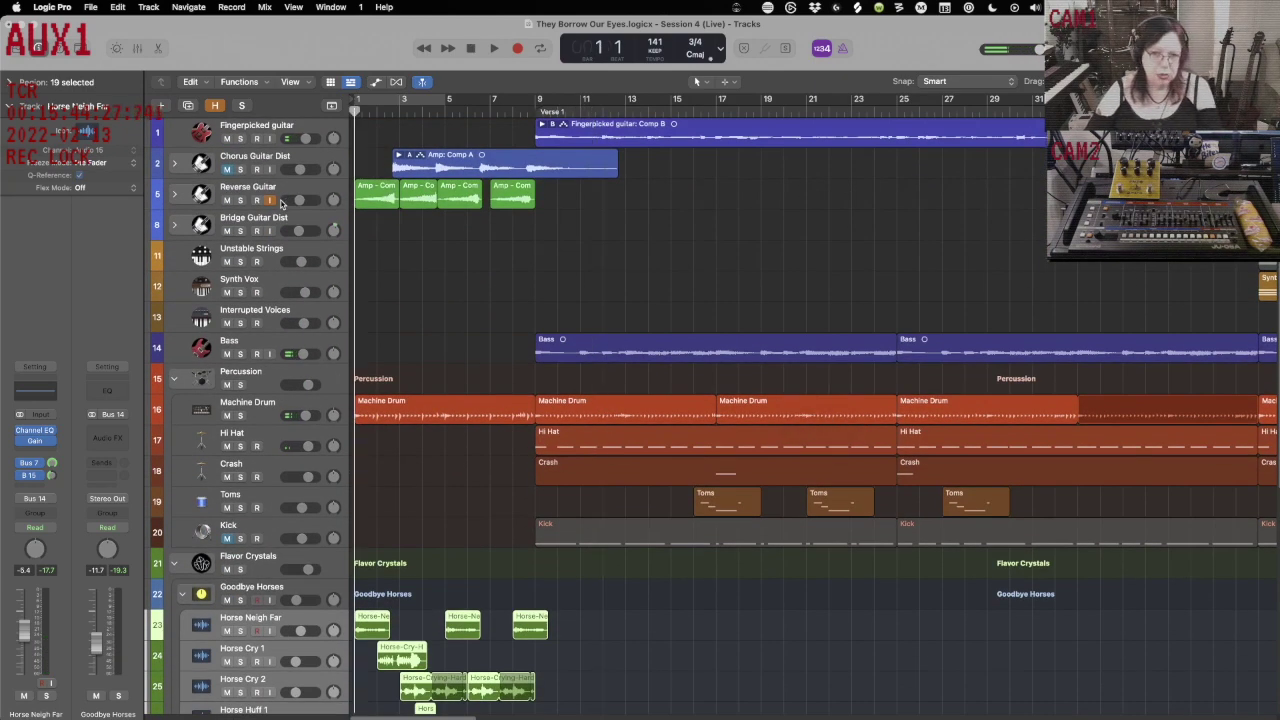
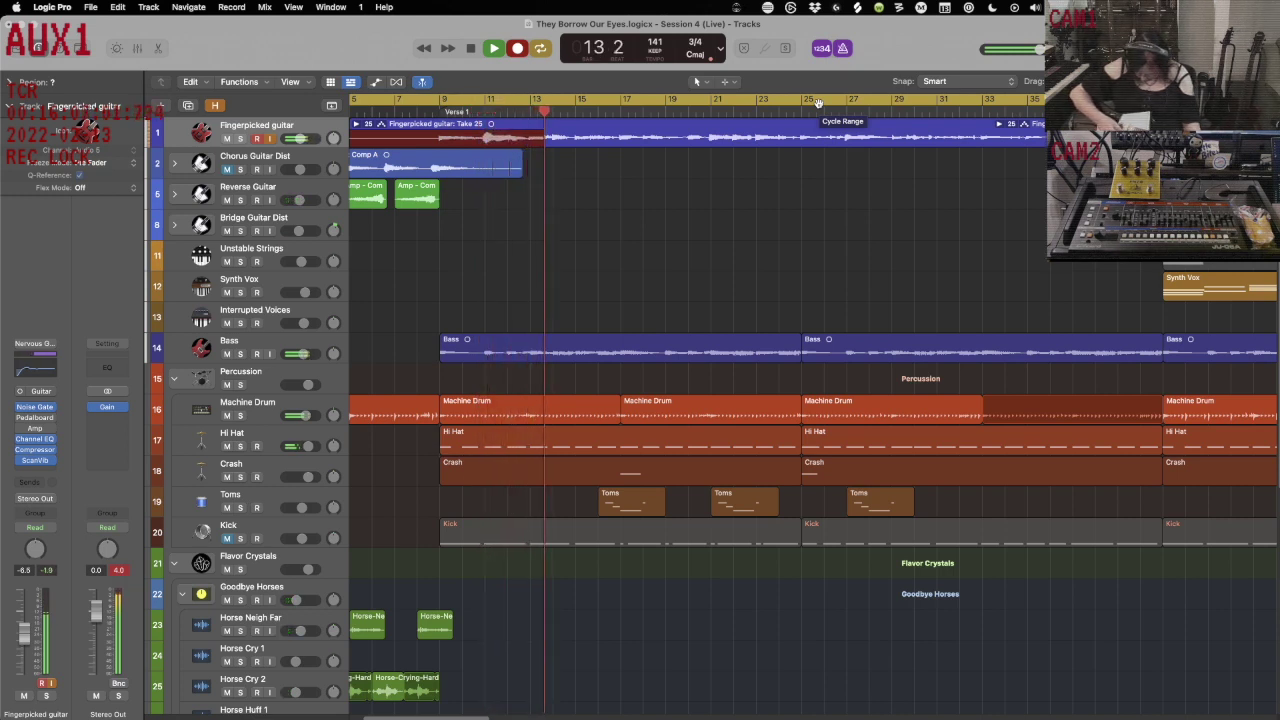
Abandon the current recording and record a fresh Fingerpicked guitar take from bar 5 to about bar 45 with the audio editor showing.
{"action": "key", "text": "space"}
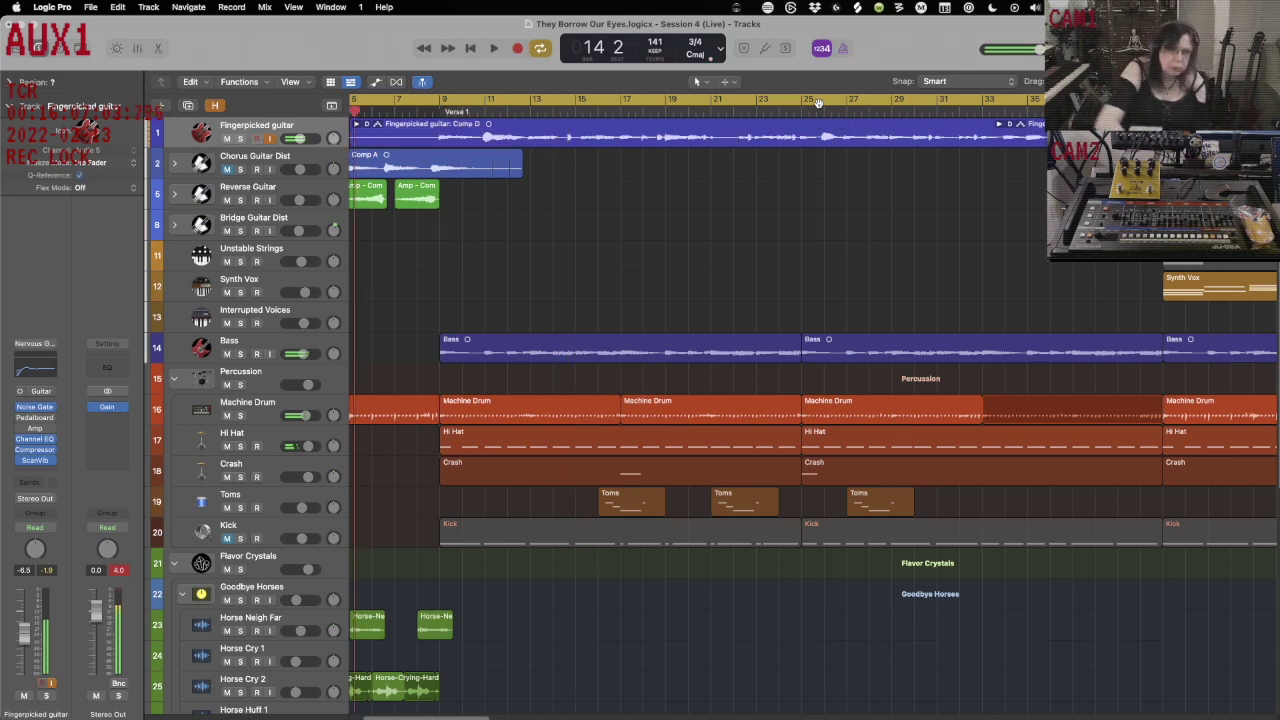
{"action": "key", "text": "r"}
{"action": "key", "text": "e"}
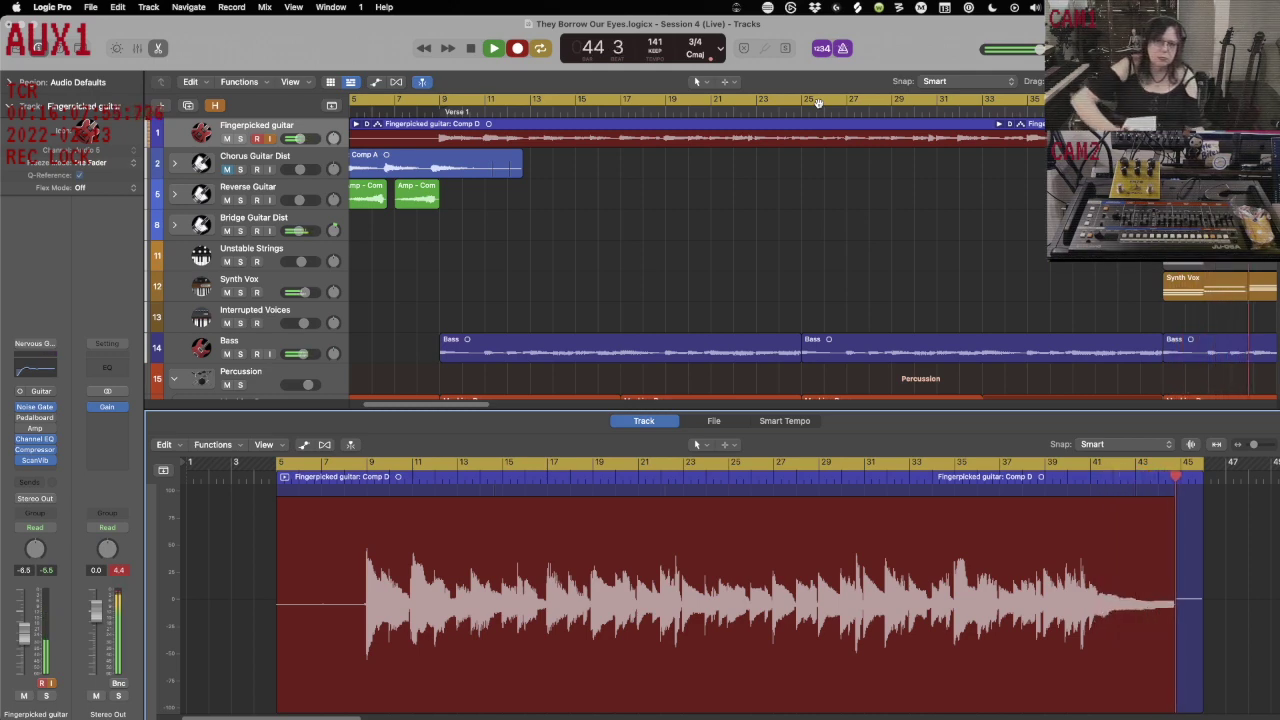
{"action": "key", "text": "space"}
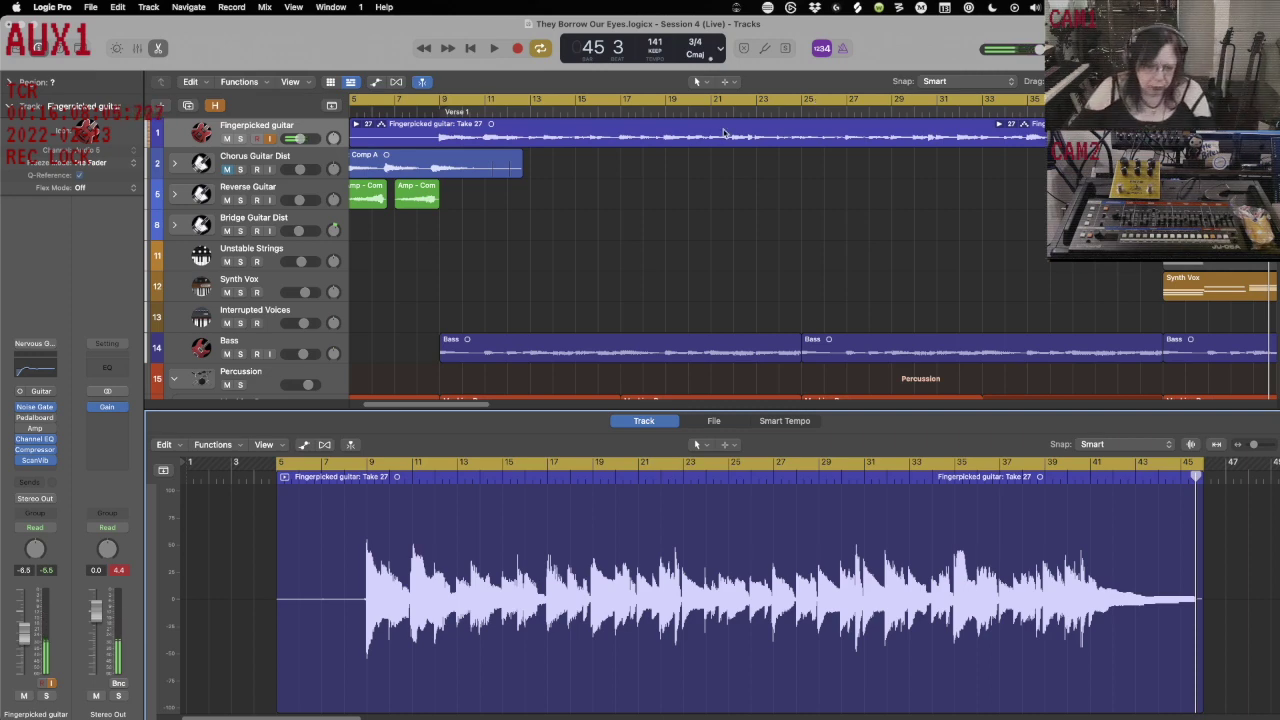
Solo the Fingerpicked guitar track with cycling off and play back Take 27.
{"action": "left_click", "coordinate": [650, 176]}
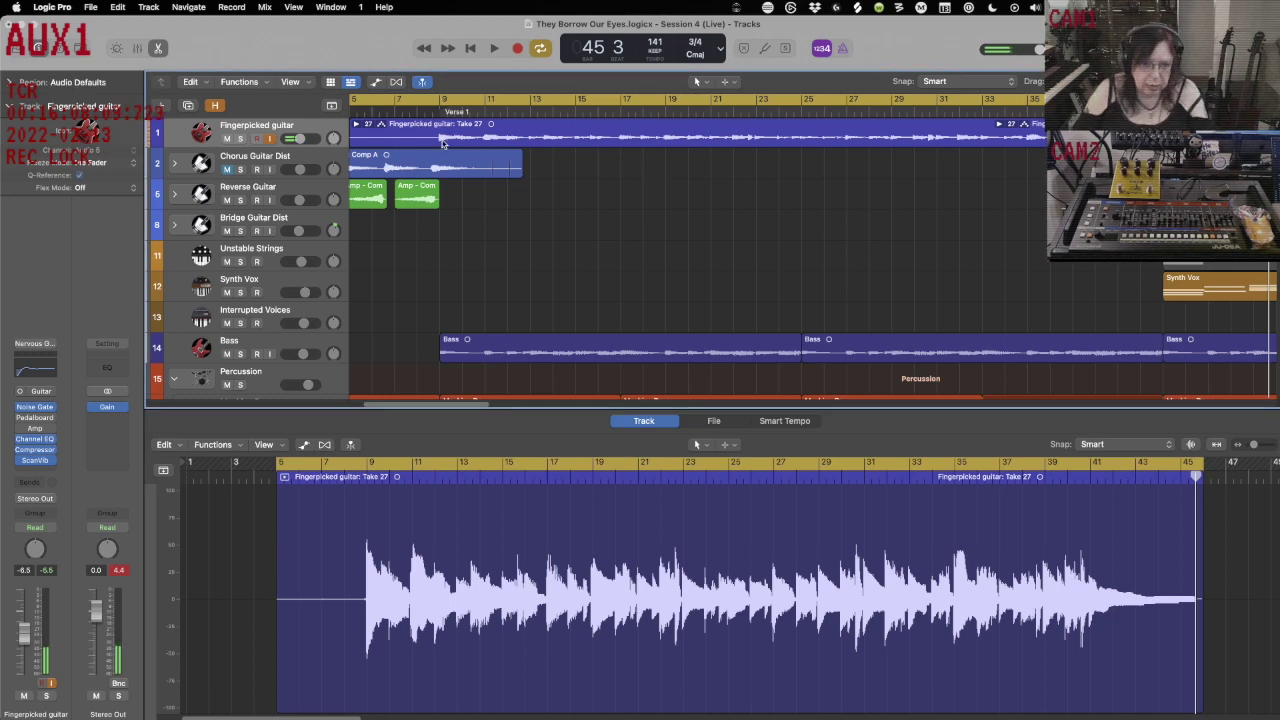
{"action": "key", "text": "s"}
{"action": "key", "text": "1"}
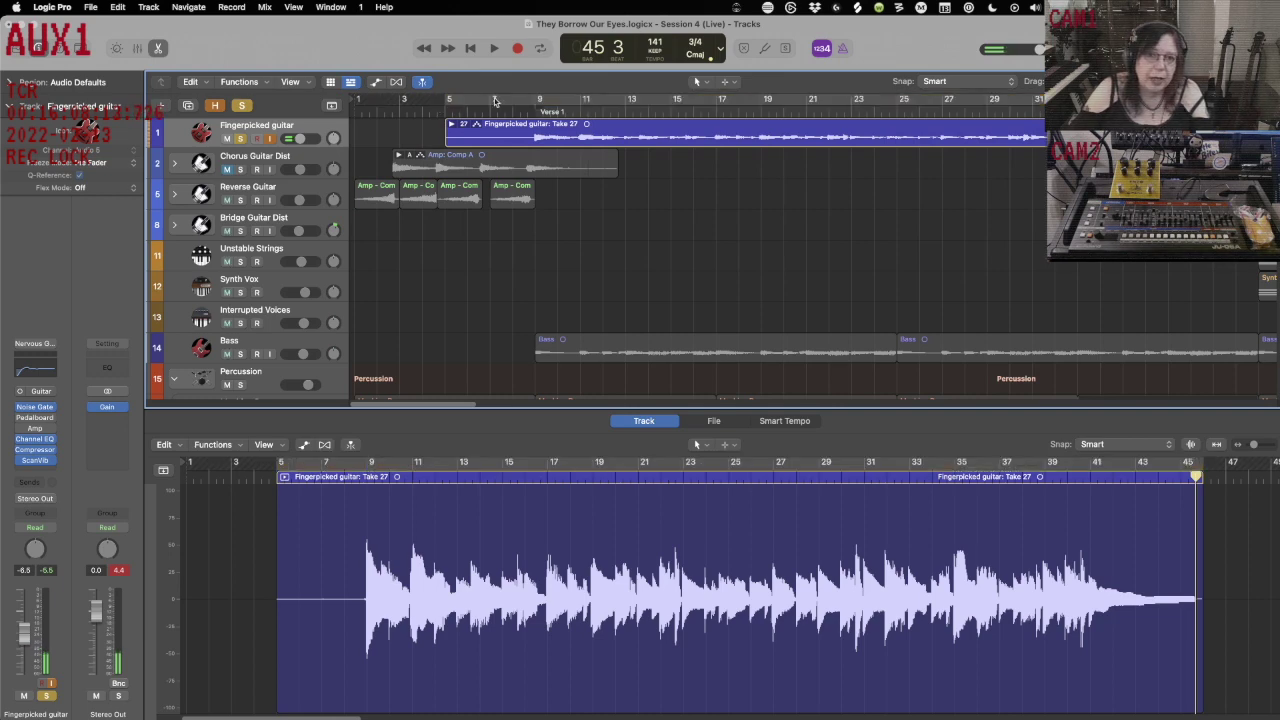
{"action": "key", "text": "space"}
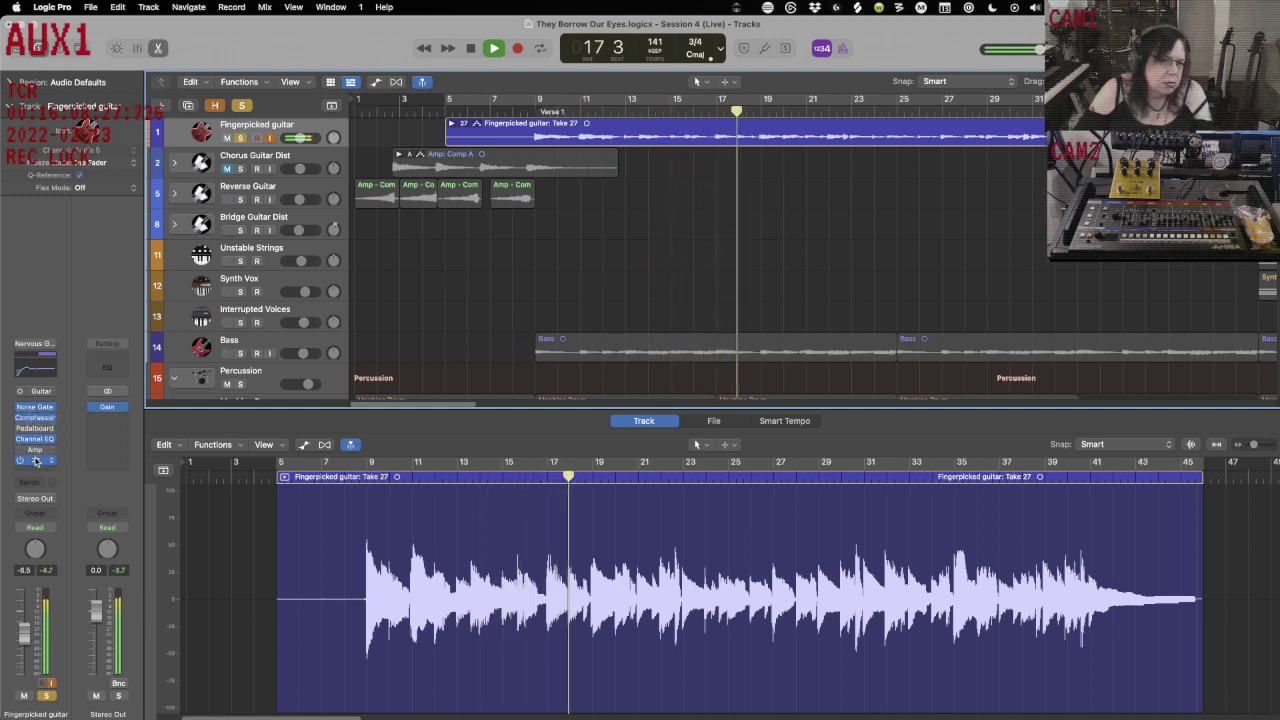
Move Compressor and ScanVib ahead of Pedalboard in the Fingerpicked guitar's effects chain and inspect the Pedalboard's pedals.
{"action": "left_click_drag", "start_coordinate": [35, 420], "coordinate": [35, 425]}
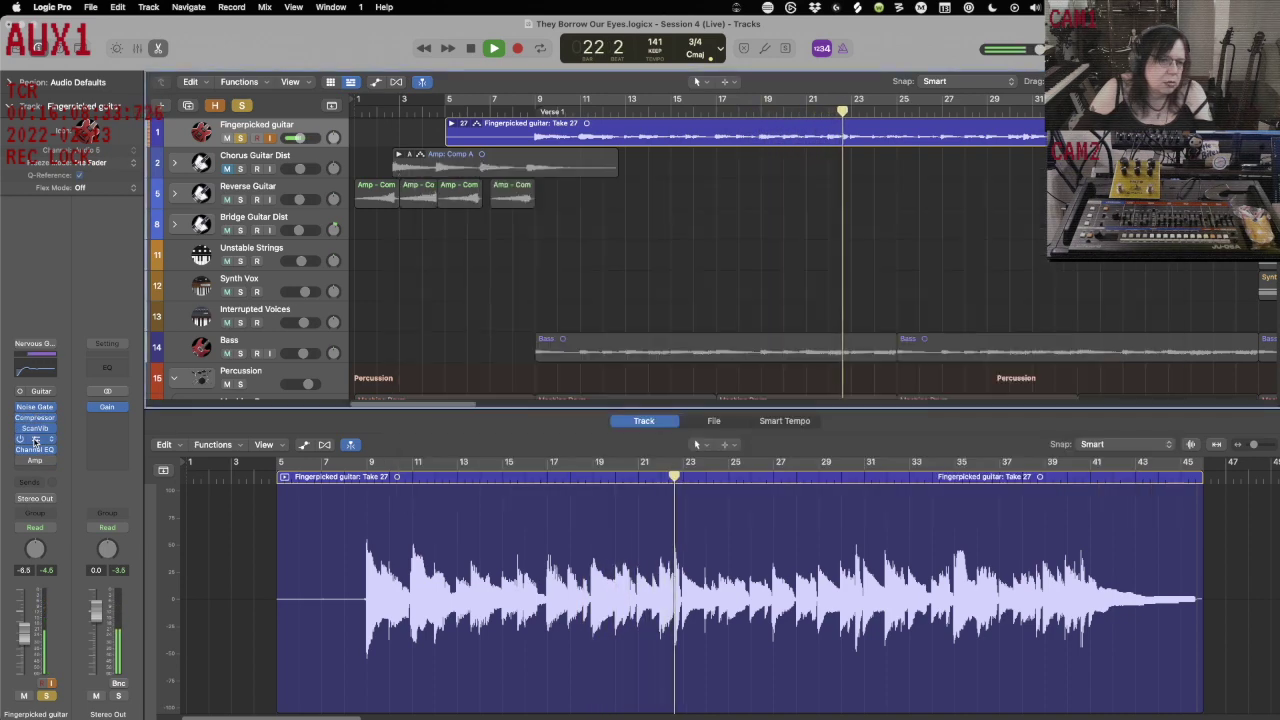
{"action": "left_click", "coordinate": [35, 440]}
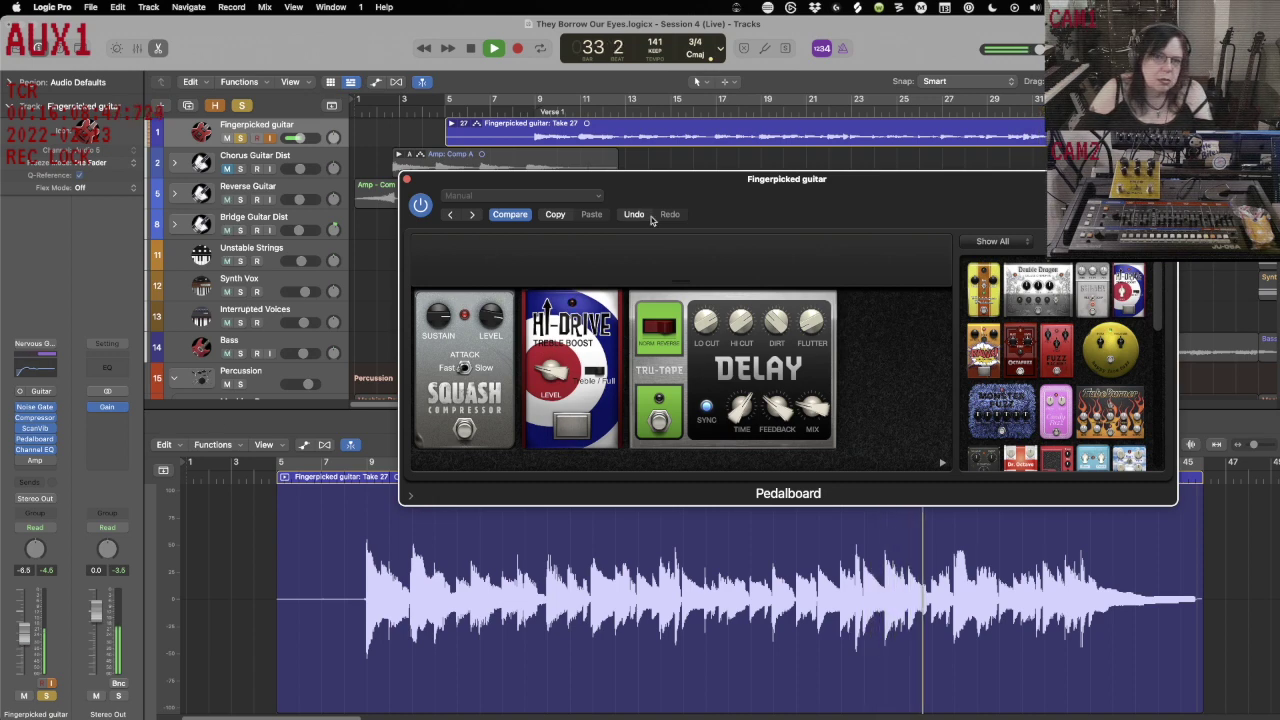
{"action": "left_click", "coordinate": [24, 463]}
{"action": "key", "text": "Escape"}
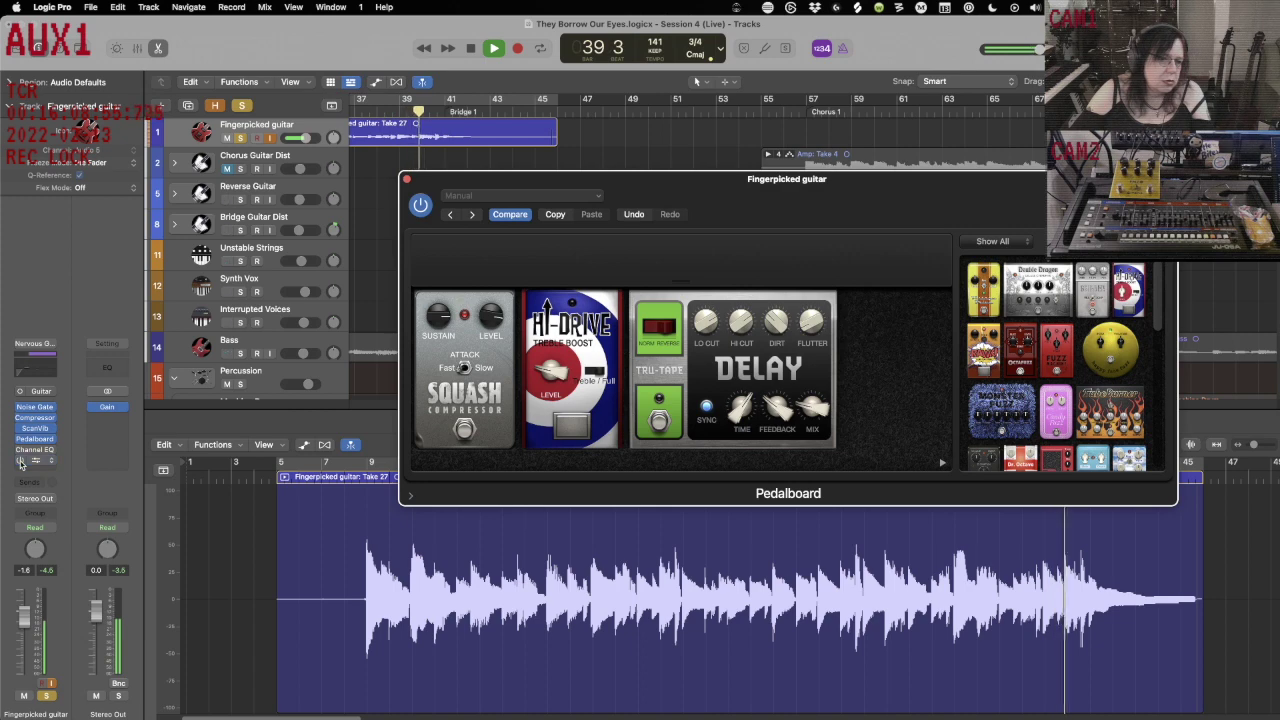
Enable the Amp on Fingerpicked guitar, place it ahead of Pedalboard, and play the take from the song's start.
{"action": "left_click", "coordinate": [20, 463]}
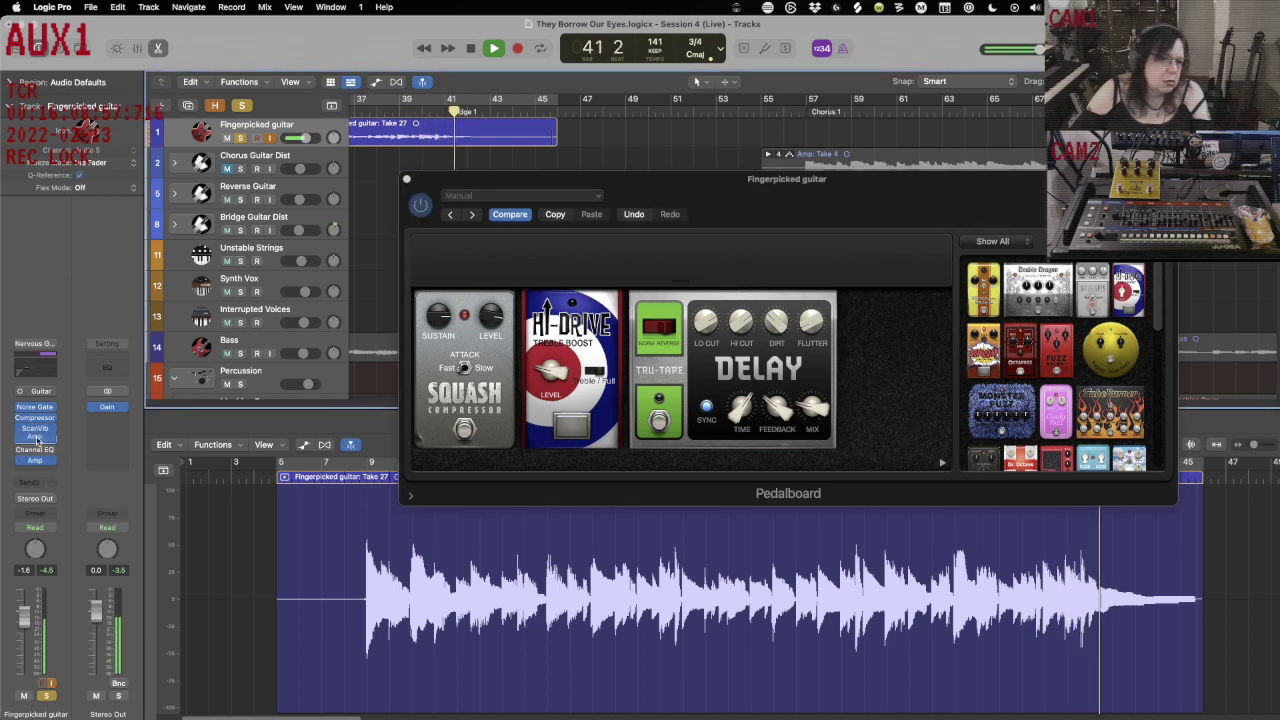
{"action": "left_click_drag", "start_coordinate": [38, 437], "coordinate": [25, 459]}
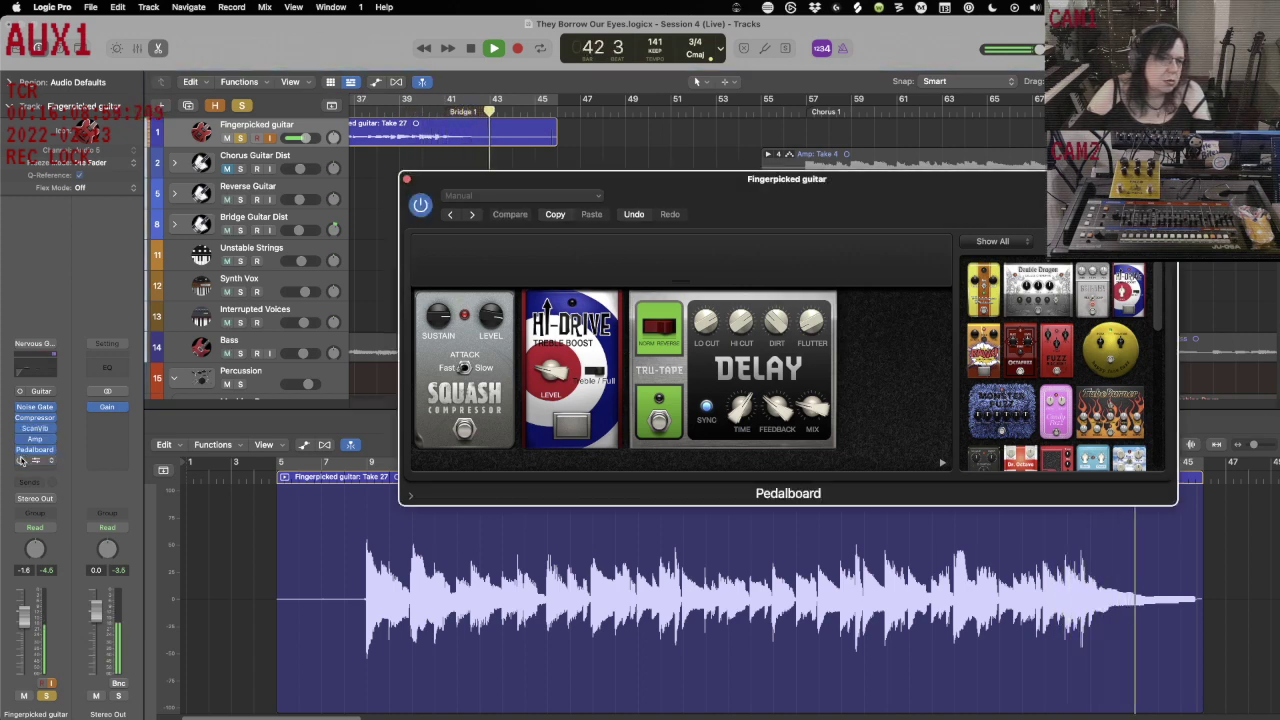
{"action": "key", "text": "Return"}
{"action": "key", "text": "space"}
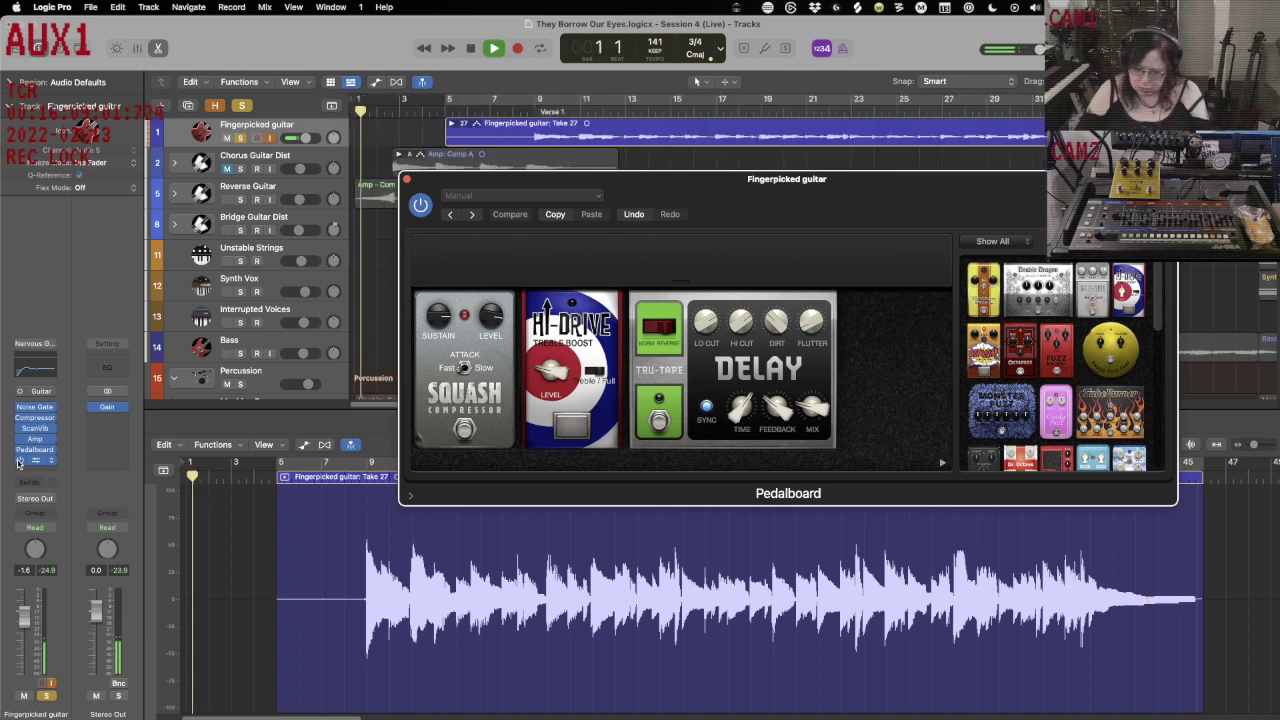
{"action": "key", "text": "space"}
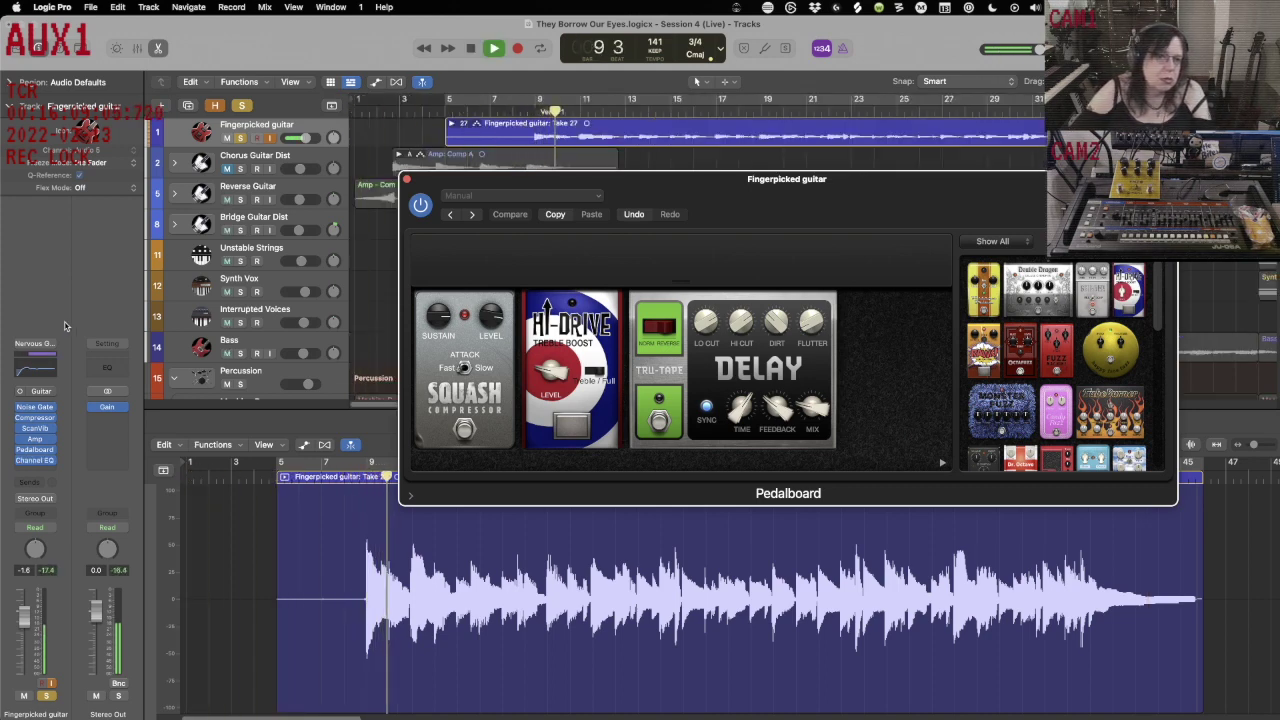
Audition the Dimensional Guitar II, Lead Guitar with Synth Accent and Nervous Guitar II patches on Fingerpicked guitar and settle on Nervous Guitar from the Library.
{"action": "key", "text": "y"}
{"action": "key", "text": "space"}
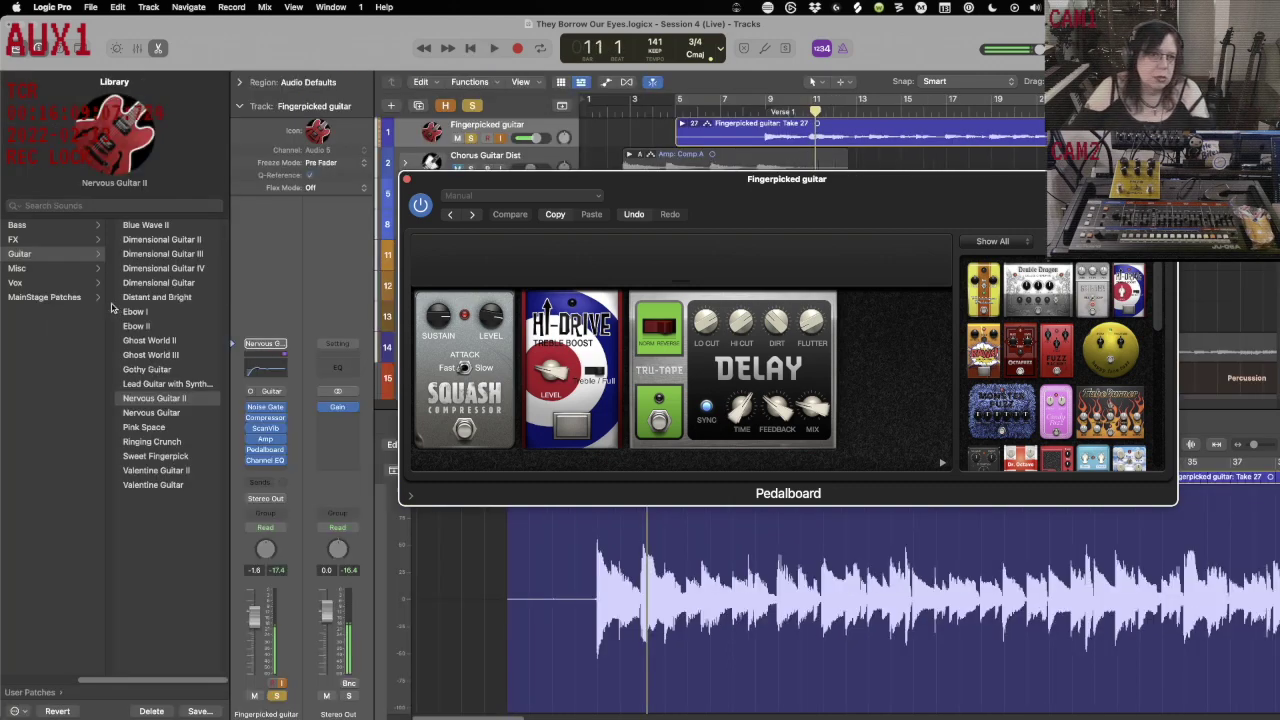
{"action": "left_click", "coordinate": [166, 242]}
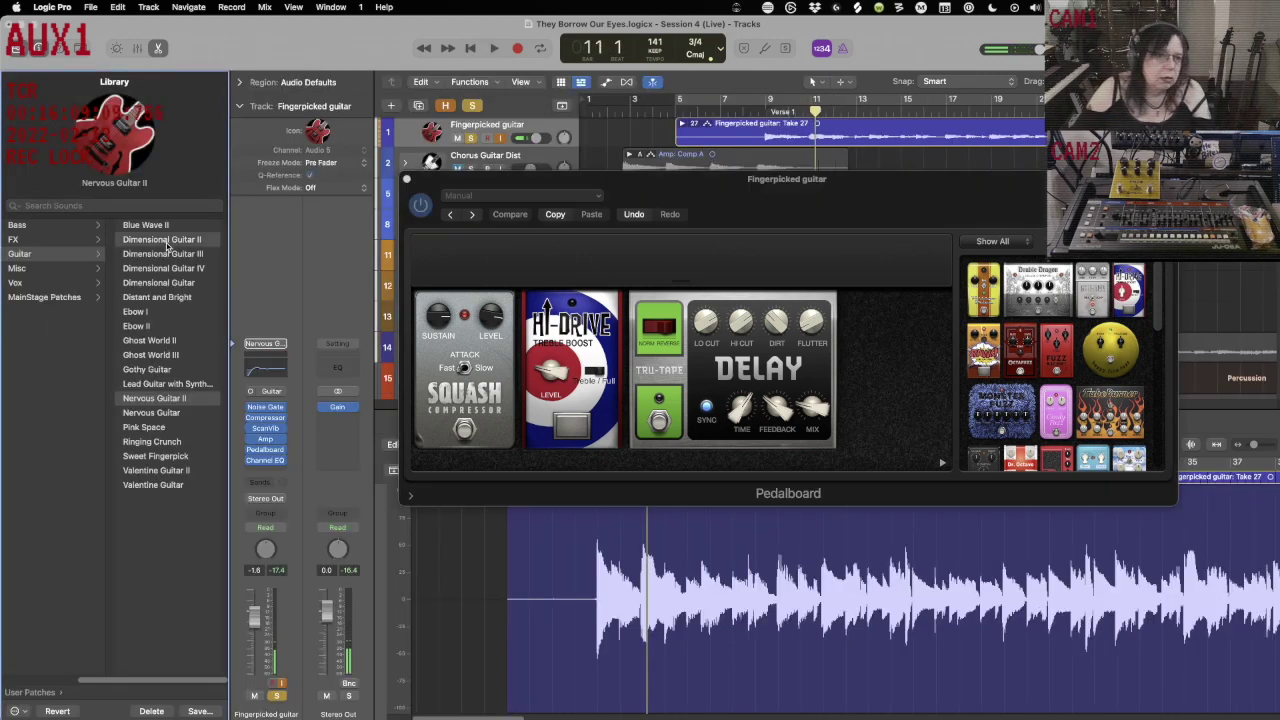
{"action": "key", "text": "space"}
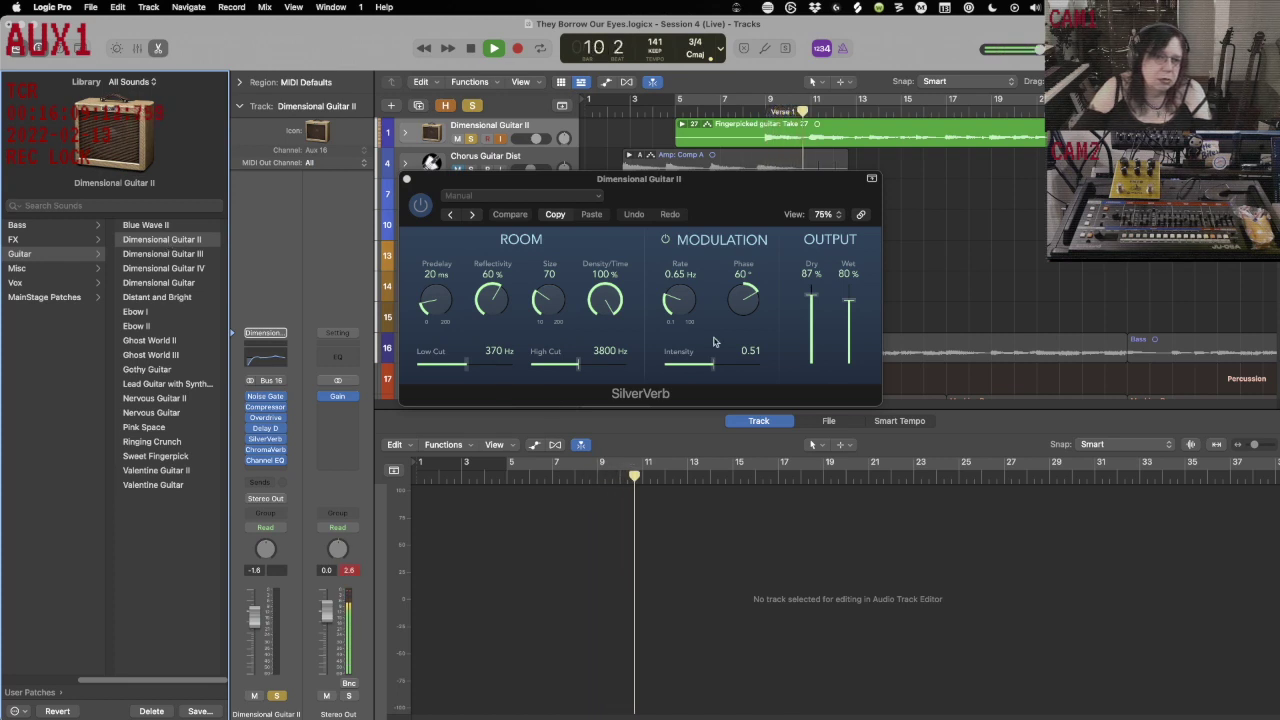
{"action": "left_click", "coordinate": [406, 180]}
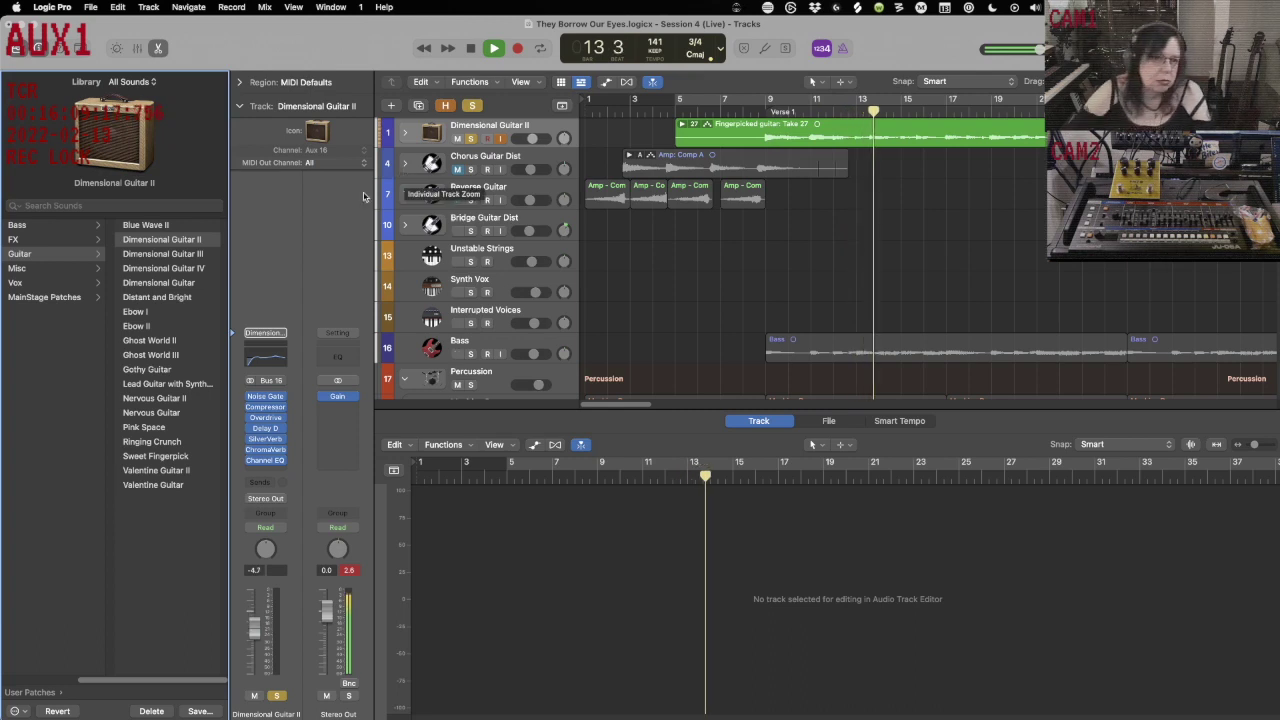
{"action": "left_click", "coordinate": [160, 384]}
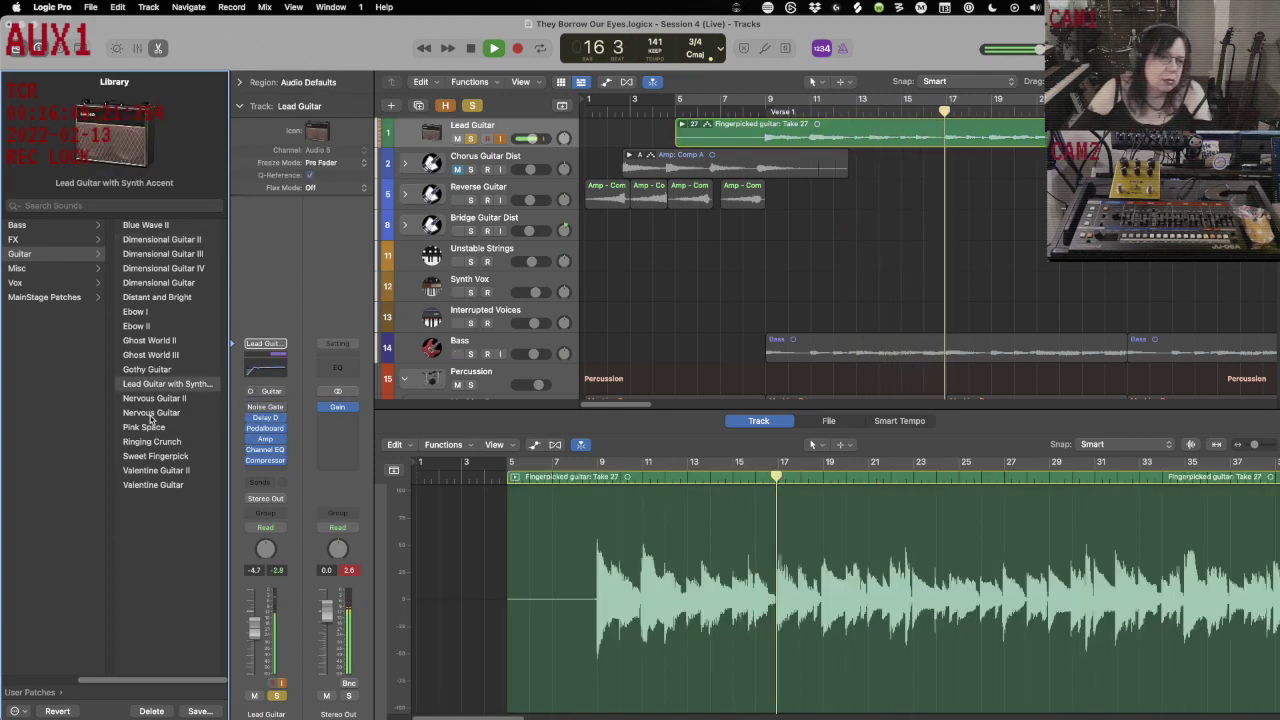
{"action": "left_click", "coordinate": [151, 412]}
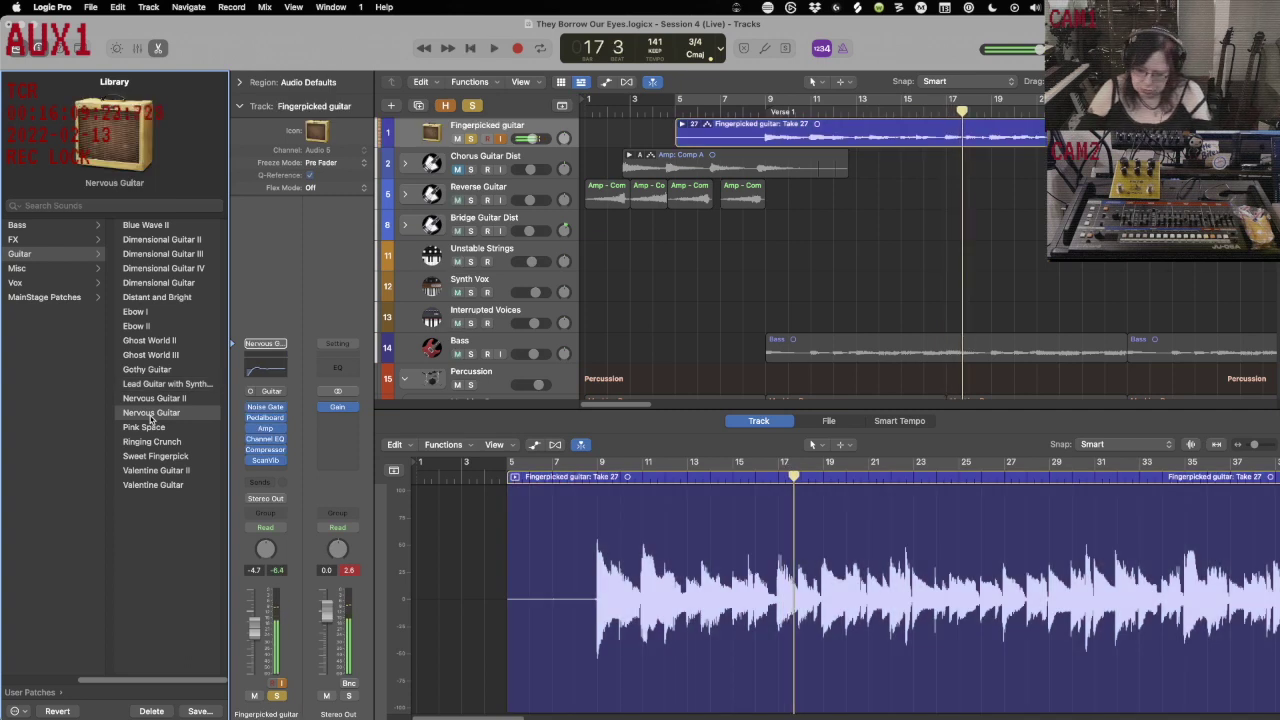
{"action": "key", "text": "space"}
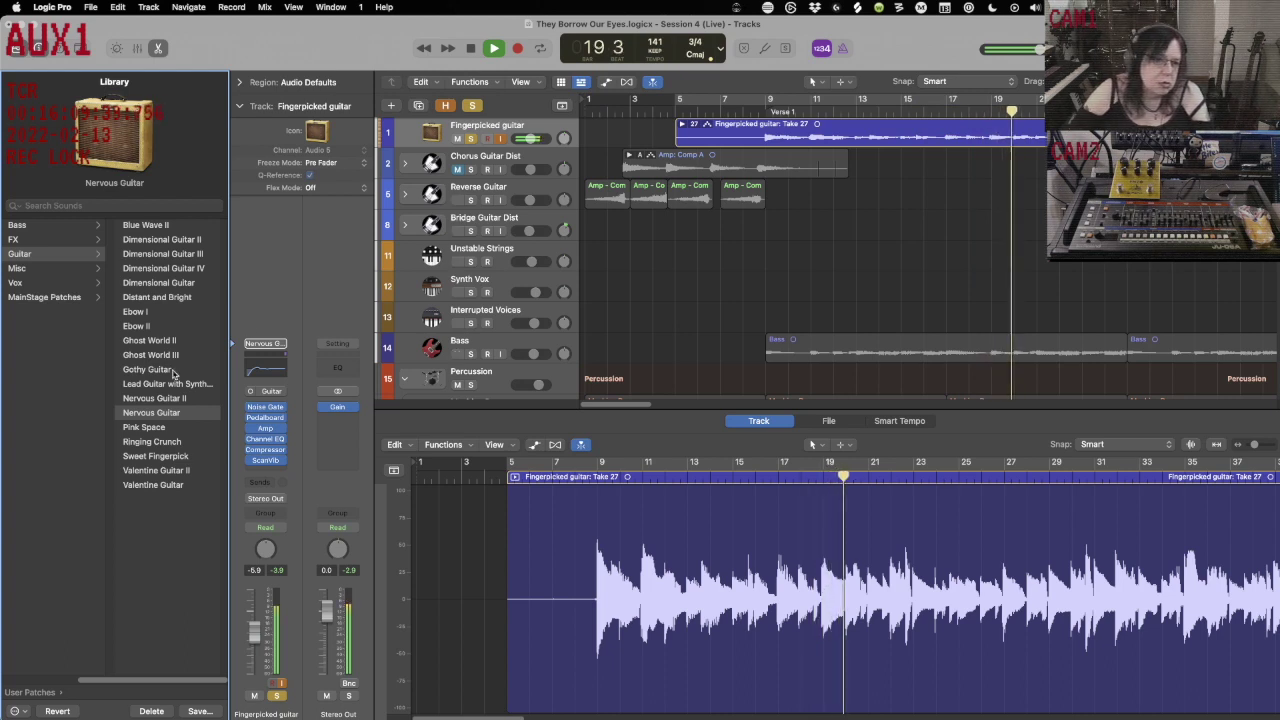
{"action": "left_click", "coordinate": [181, 400]}
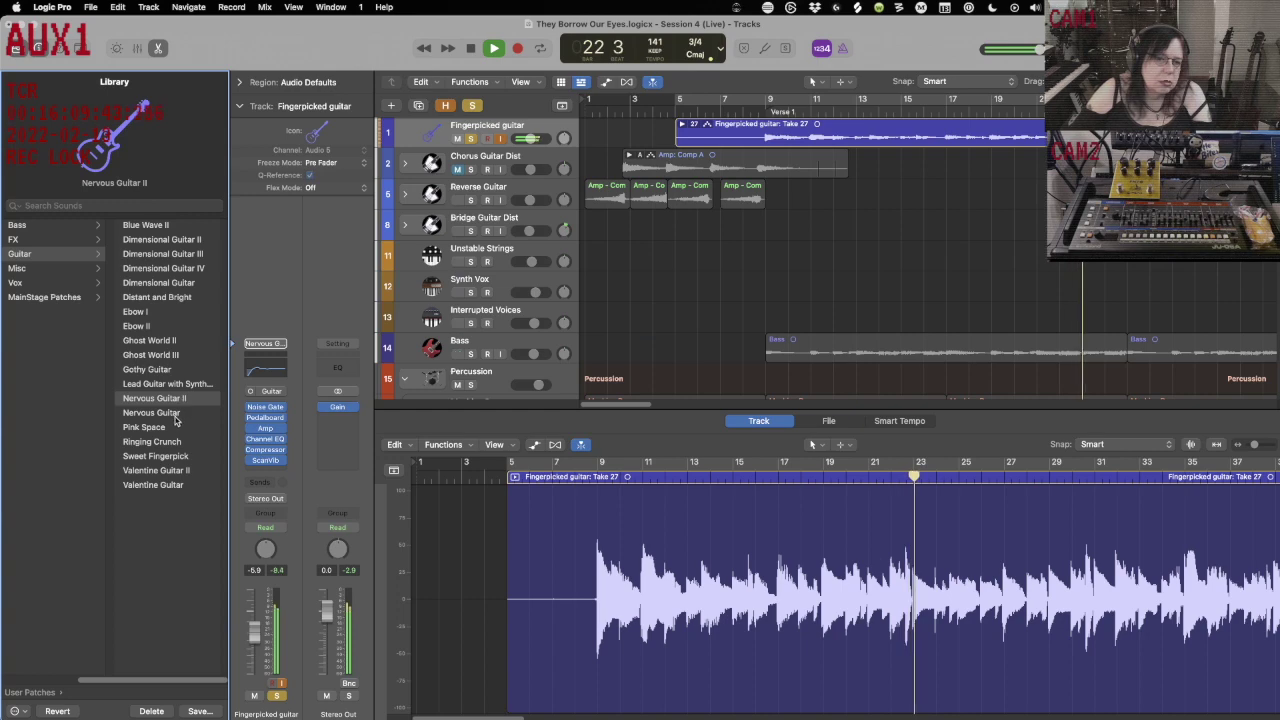
{"action": "left_click", "coordinate": [176, 416]}
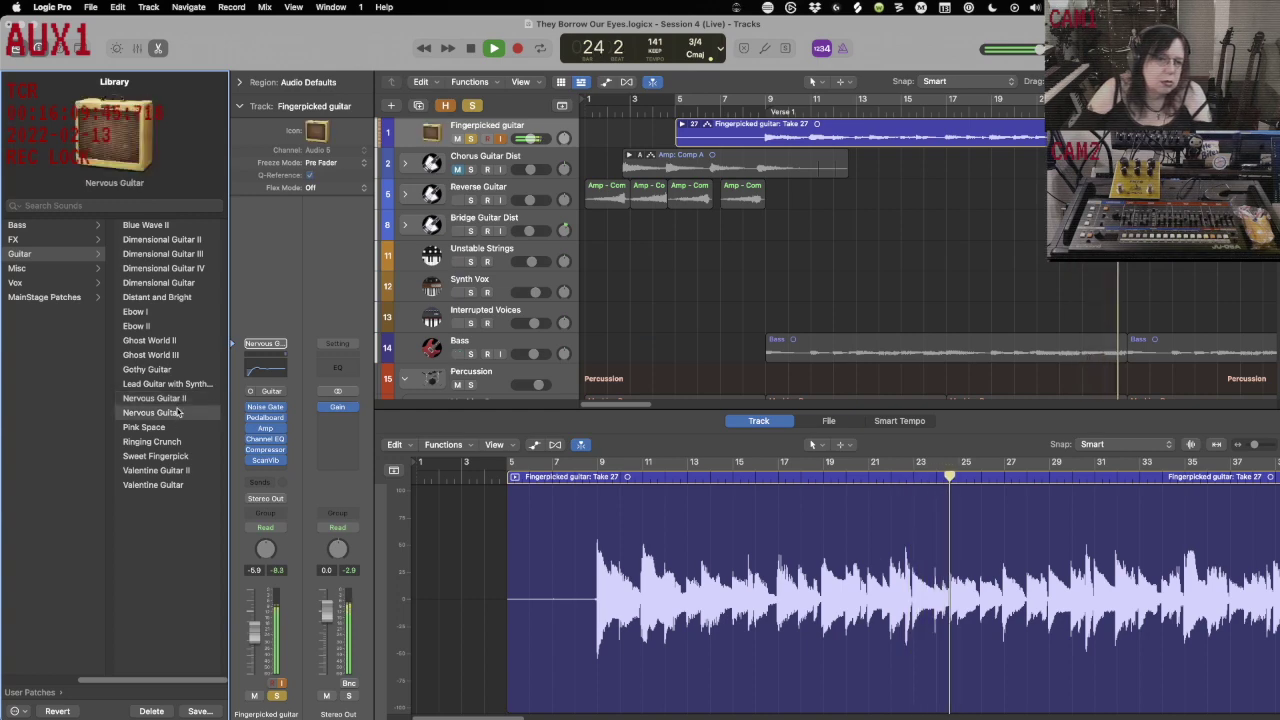
{"action": "key", "text": "y"}
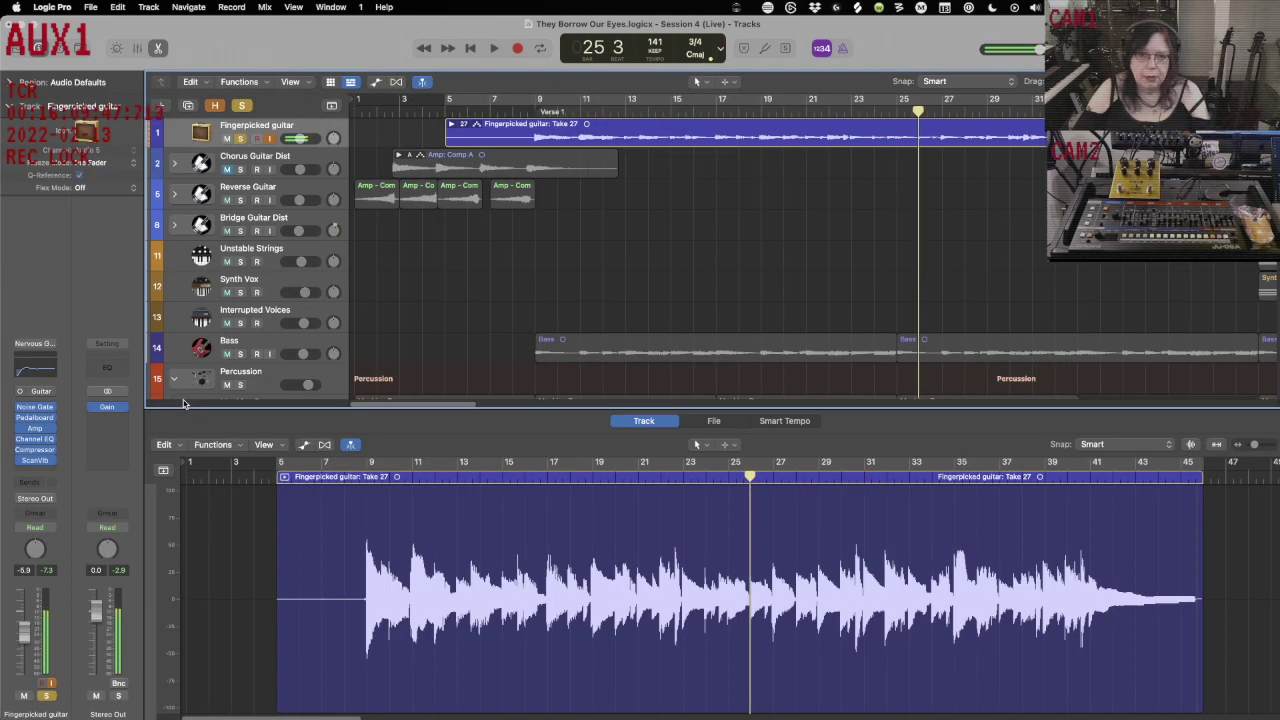
Unsolo Fingerpicked guitar, play the full mix from the start through Bridge 1, and hide the audio editor.
{"action": "key", "text": "space"}
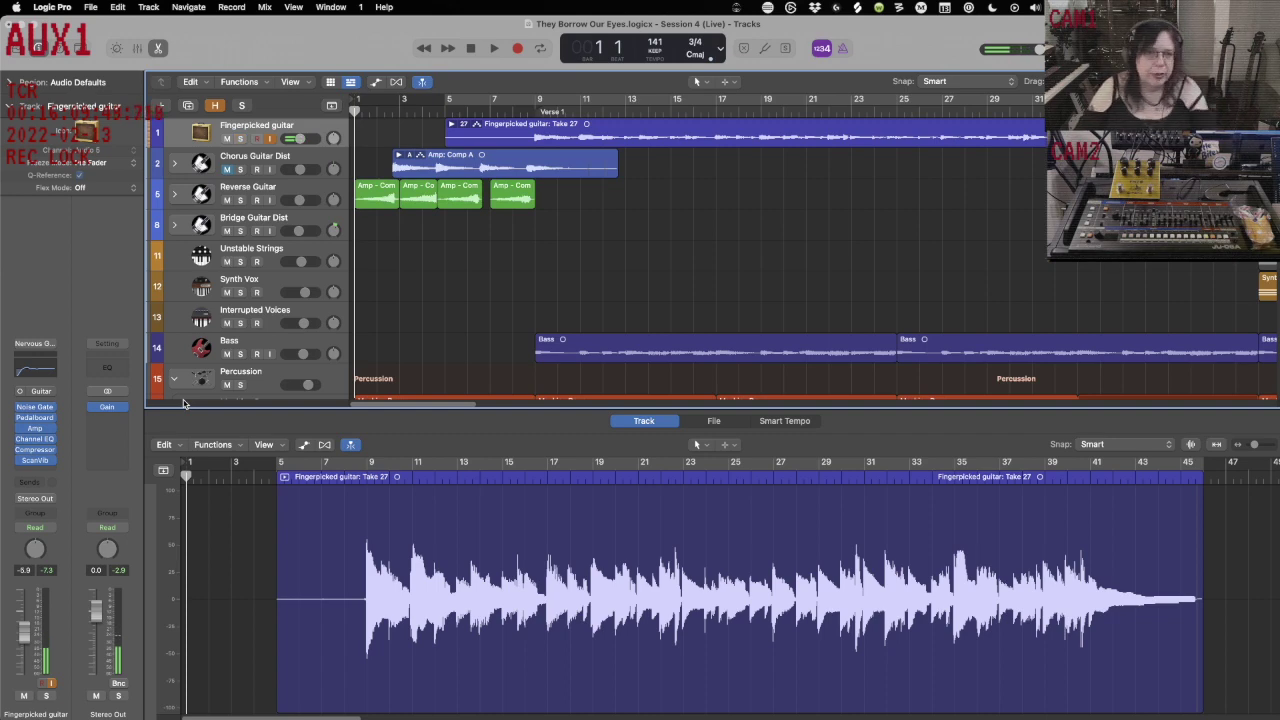
{"action": "key", "text": "space"}
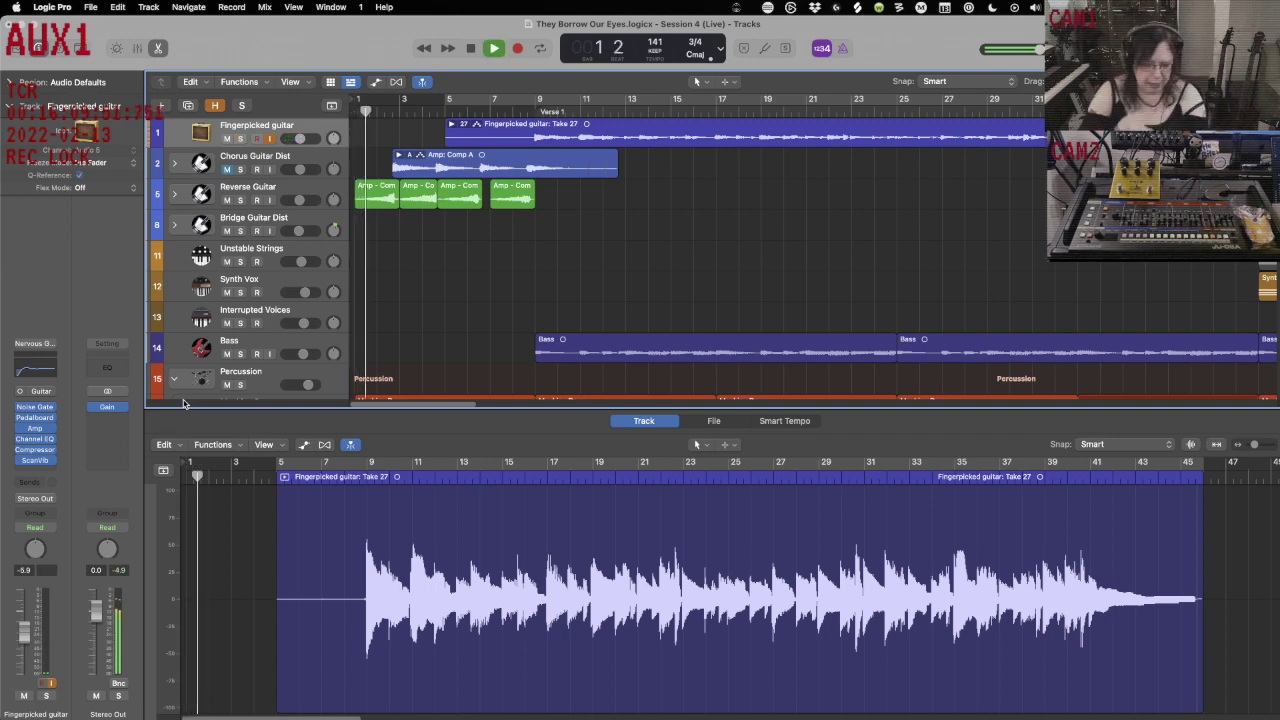
{"action": "key", "text": "e"}
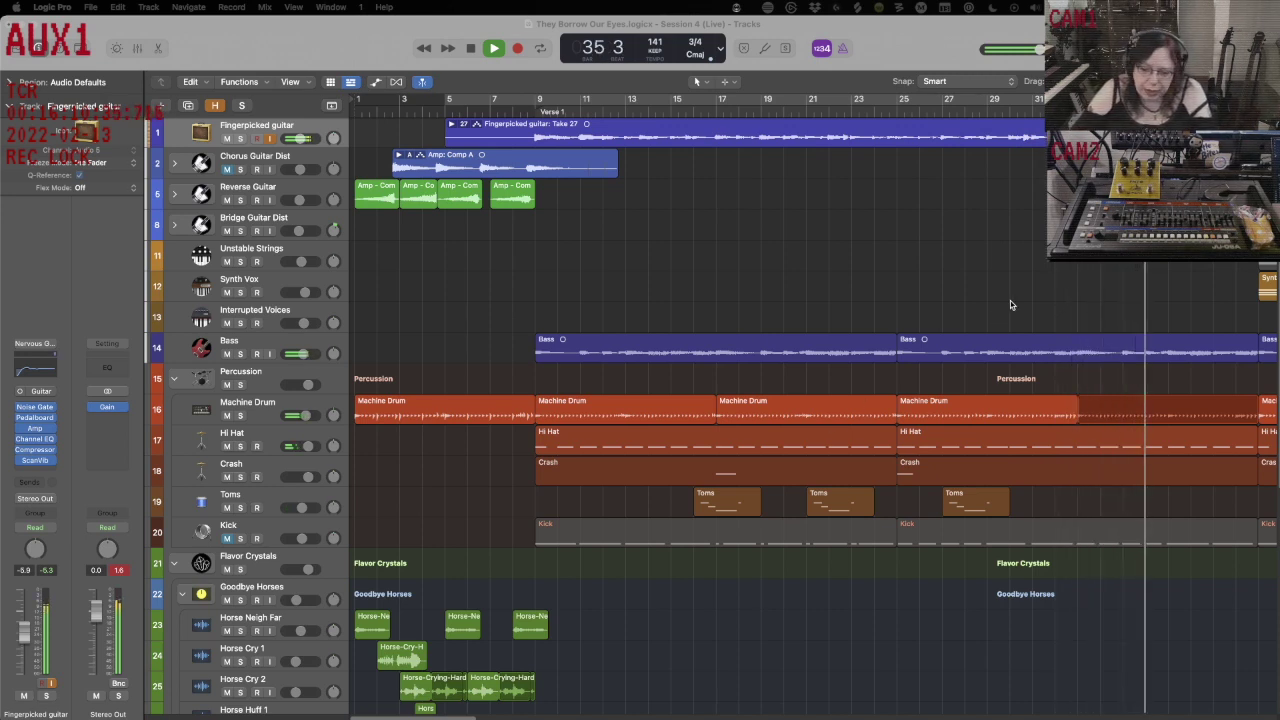
{"action": "scroll", "coordinate": [1010, 300], "scroll_direction": "right", "scroll_amount": 6}
{"action": "scroll", "coordinate": [1010, 300], "scroll_direction": "right", "scroll_amount": 9}
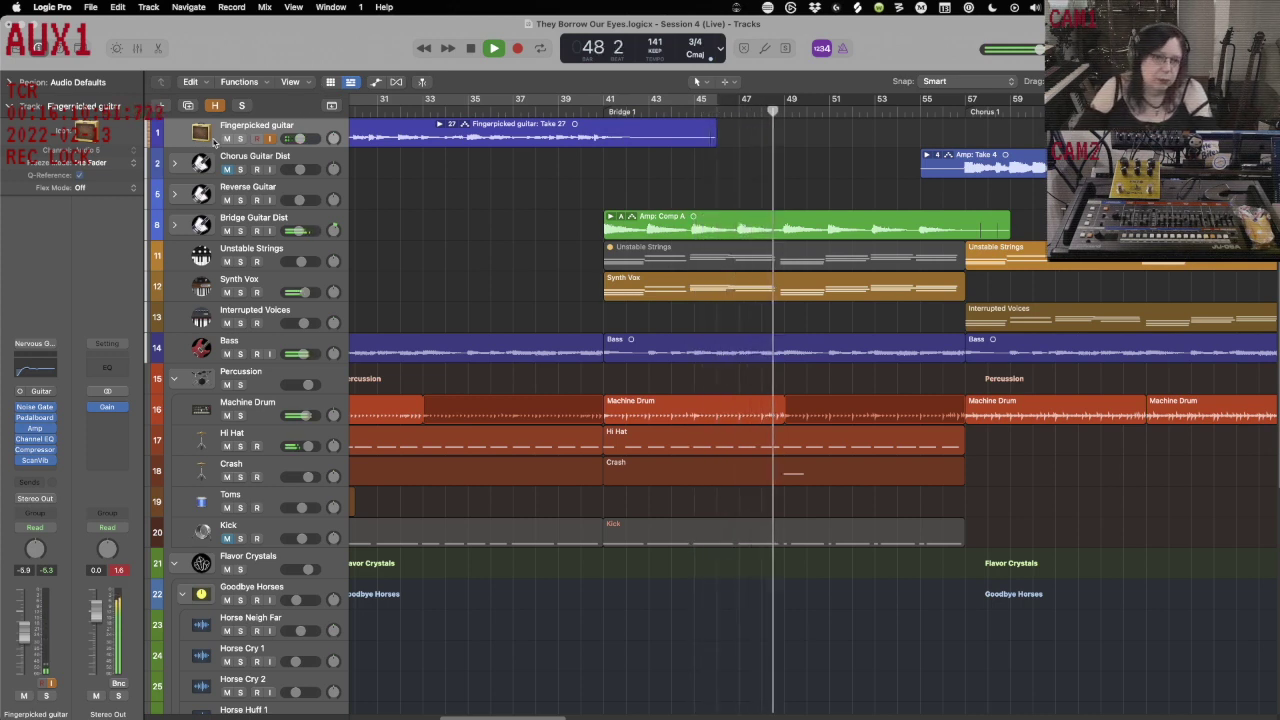
Give the Fingerpicked guitar track the custom guitar icon used by the other guitar tracks, stop playback at the song start and save the project.
{"action": "left_click", "coordinate": [203, 133]}
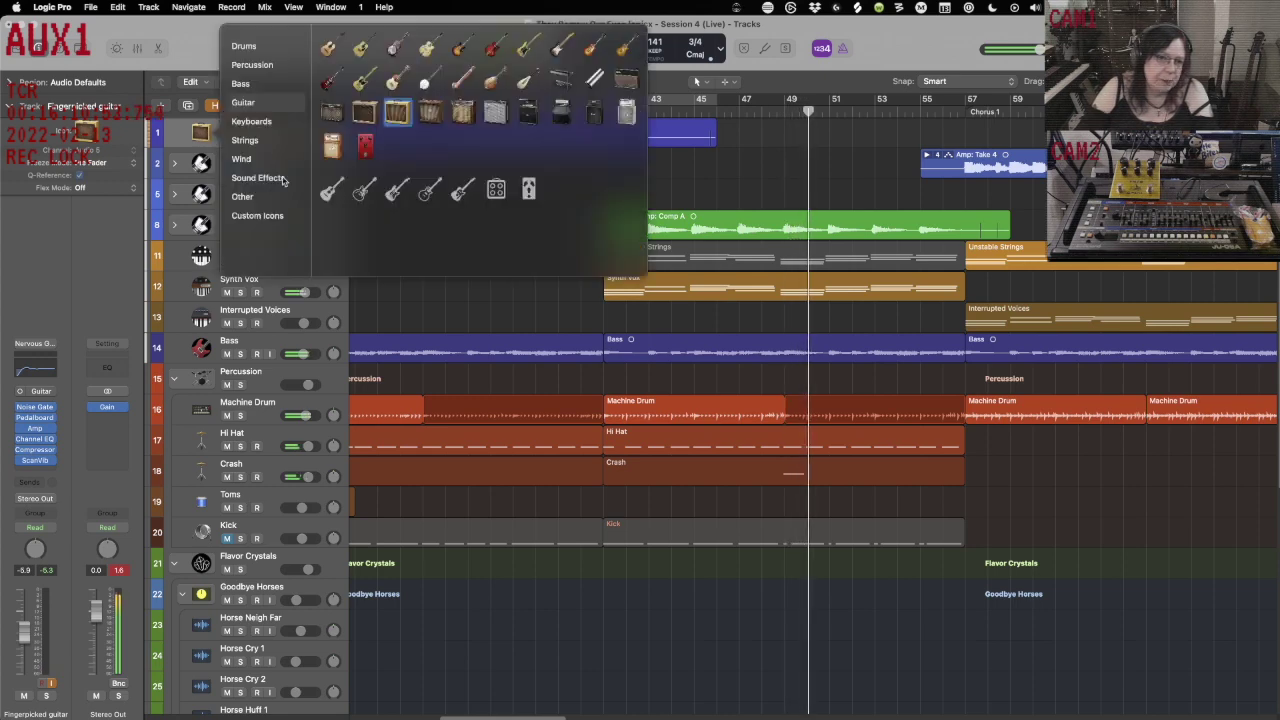
{"action": "left_click", "coordinate": [254, 217]}
{"action": "left_click", "coordinate": [334, 117]}
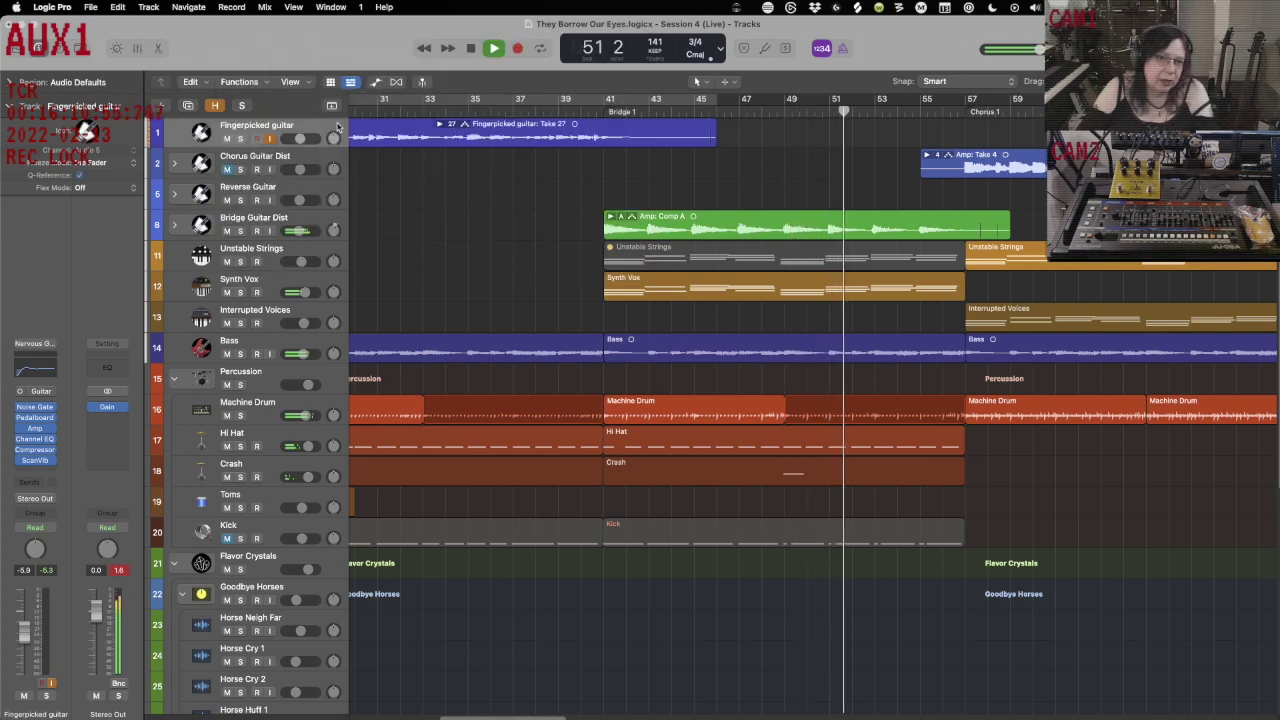
{"action": "key", "text": "space"}
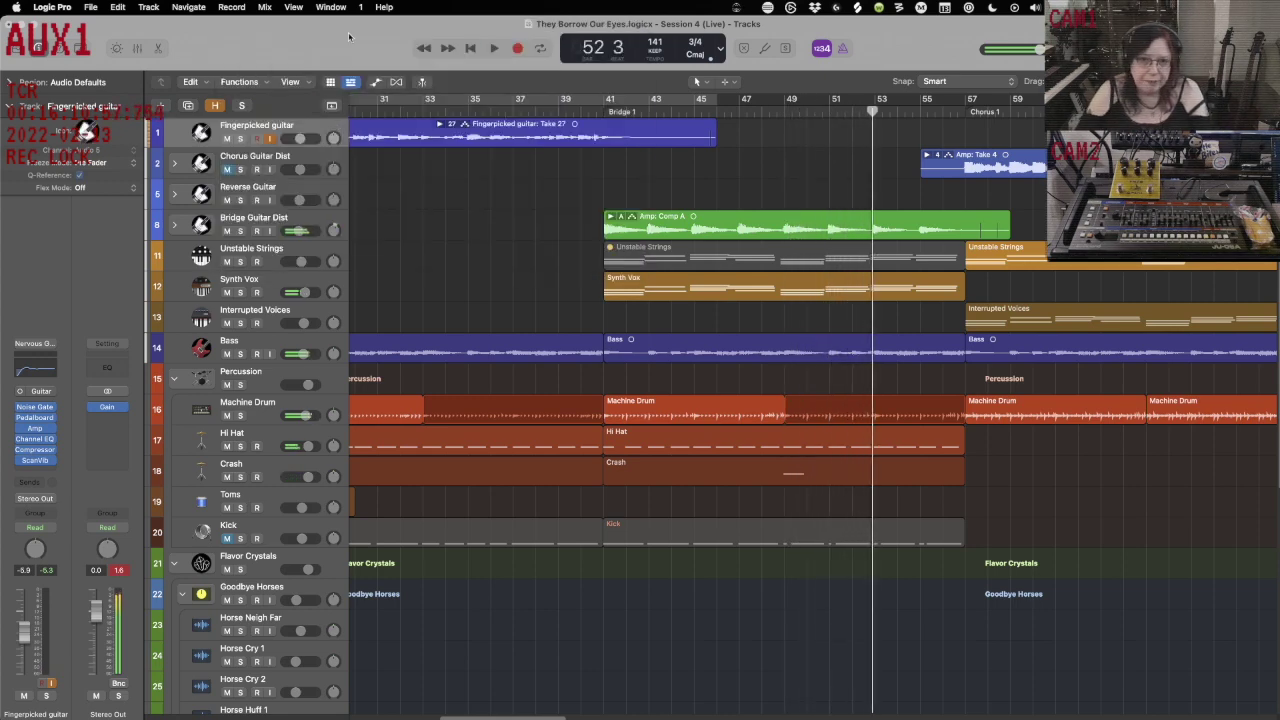
{"action": "key", "text": "Return"}
{"action": "key", "text": "super+s"}
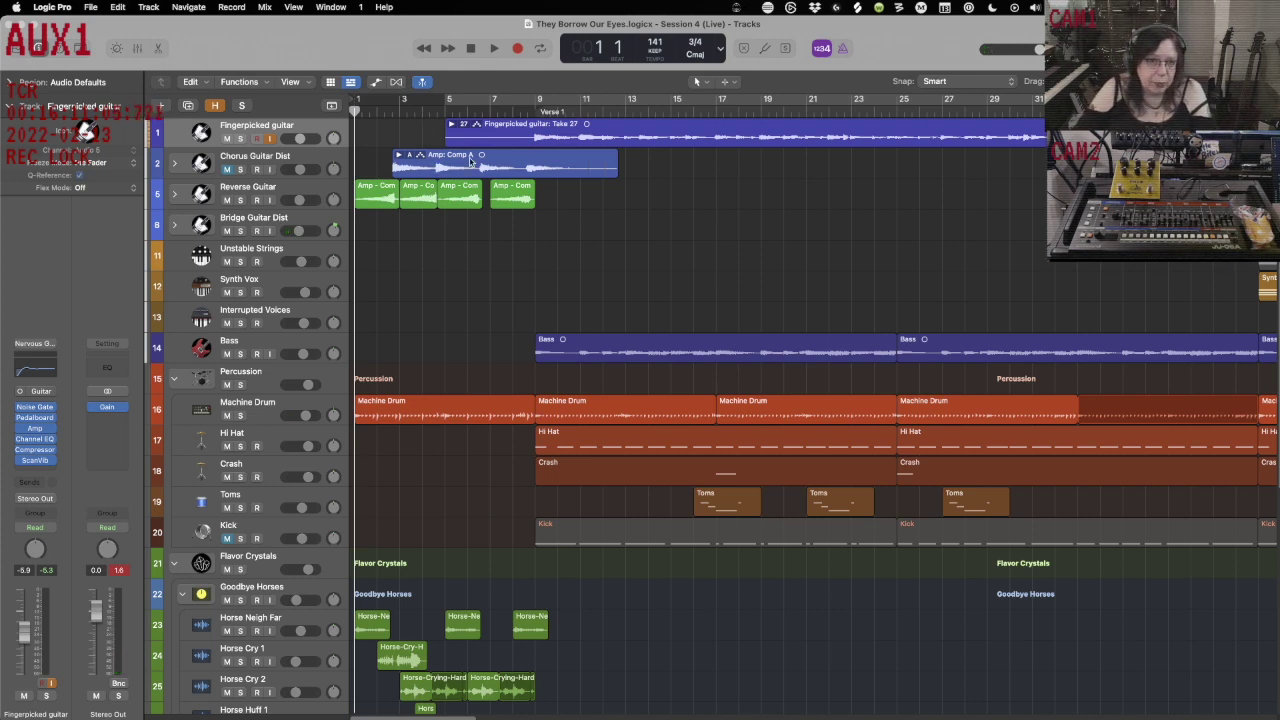
Split Fingerpicked guitar Take 27 just before bar 9 and delete the piece ahead of Verse 1.
{"action": "left_click", "coordinate": [525, 133]}
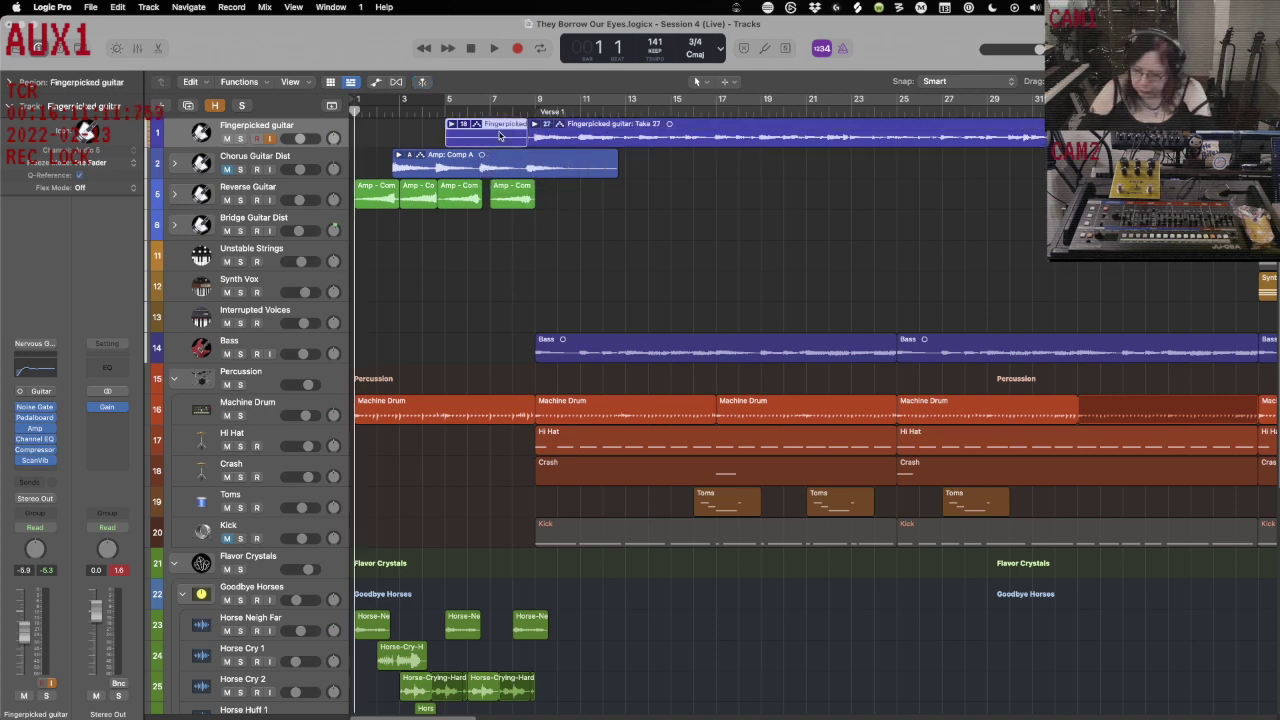
{"action": "key", "text": "Delete"}
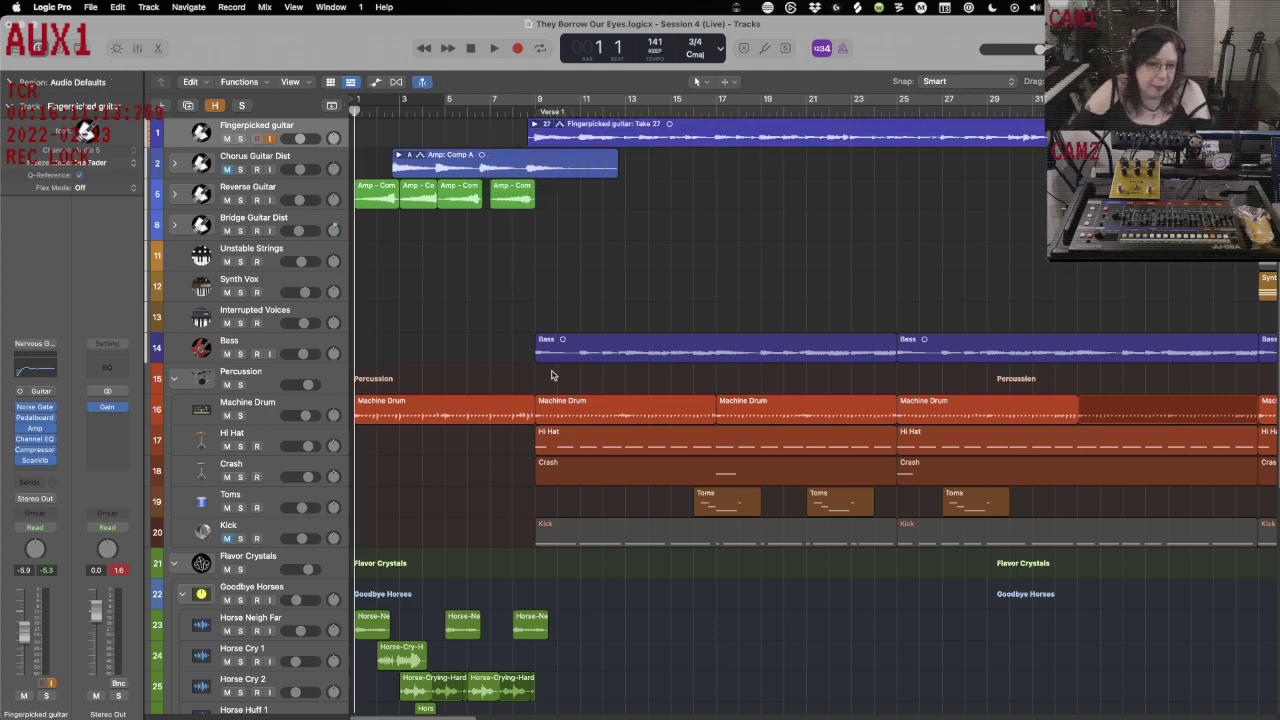
{"action": "scroll", "coordinate": [551, 375], "scroll_direction": "down", "scroll_amount": 5}
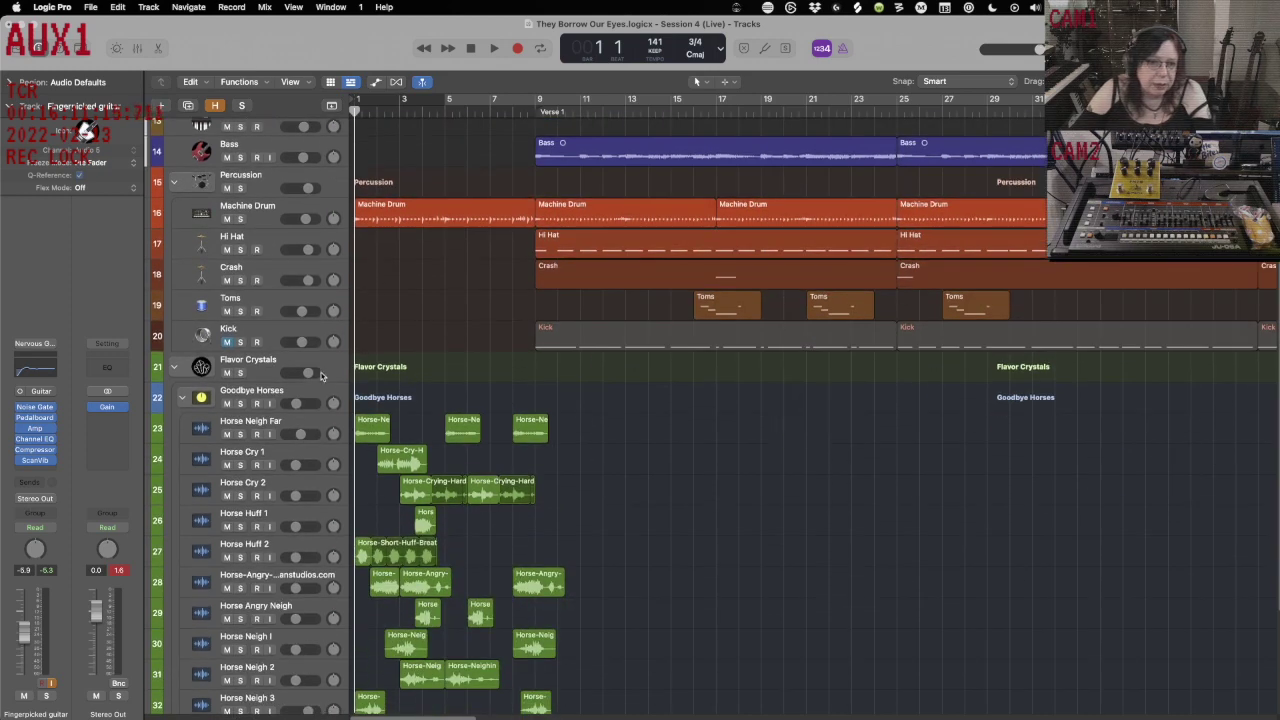
{"action": "scroll", "coordinate": [321, 375], "scroll_direction": "up", "scroll_amount": 6}
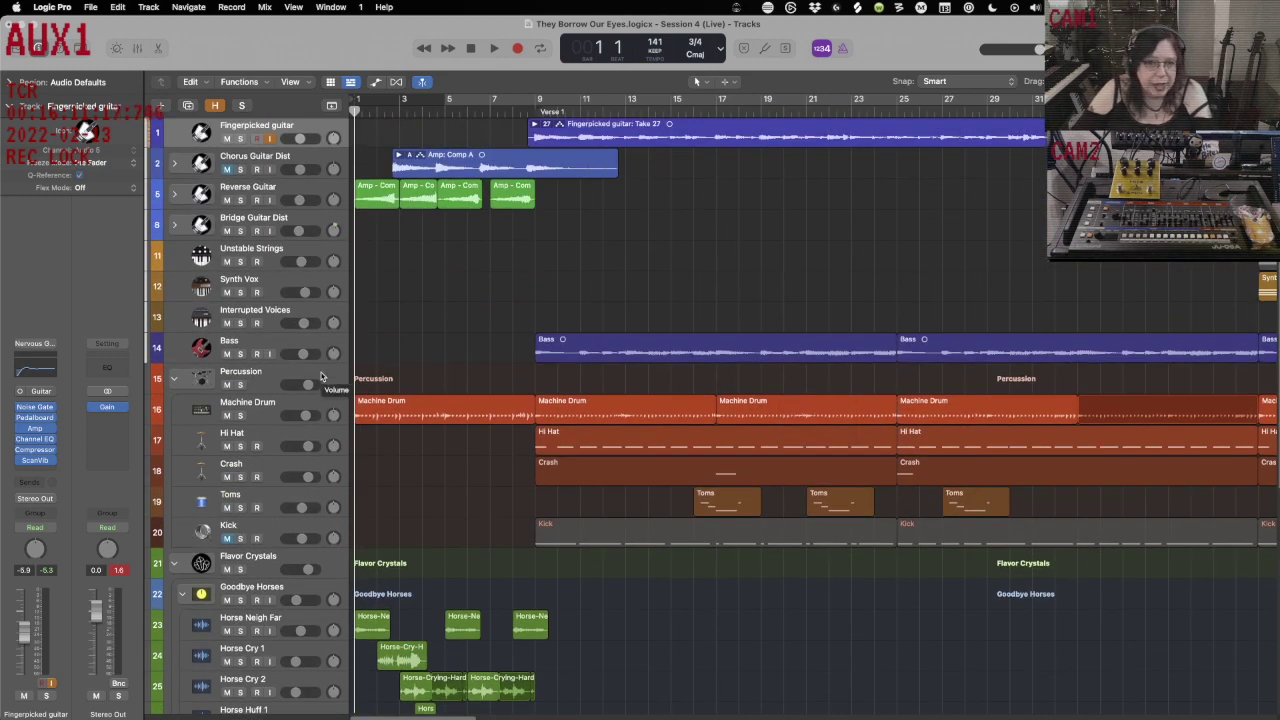
Play the mix from the song start into Verse 1, then examine how far the Fingerpicked guitar region extends into Bridge 1.
{"action": "key", "text": "space"}
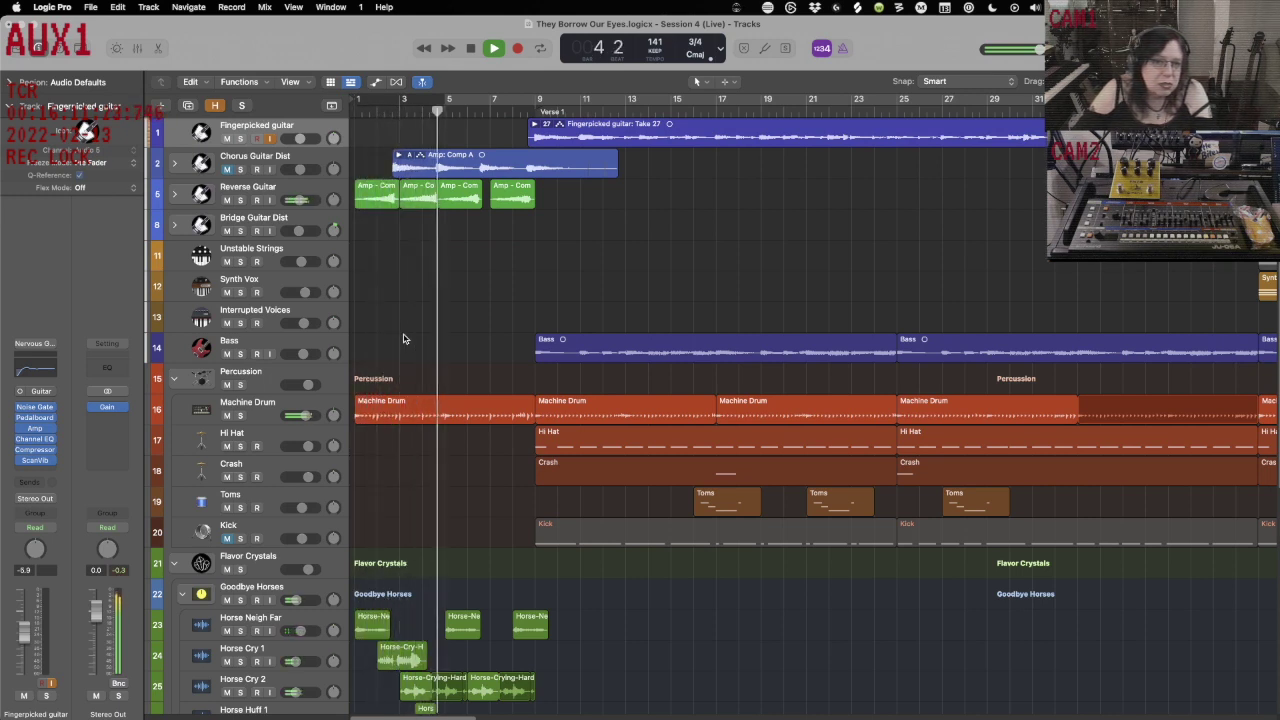
{"action": "left_click", "coordinate": [280, 186]}
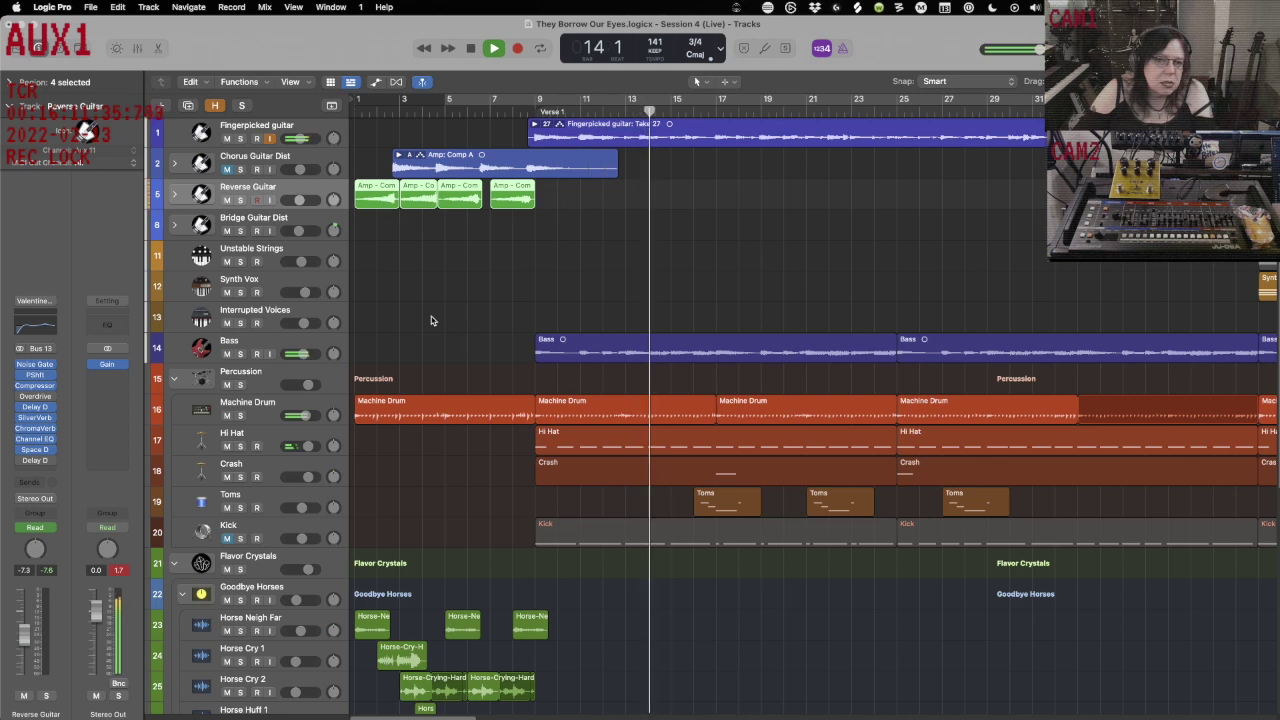
{"action": "key", "text": "space"}
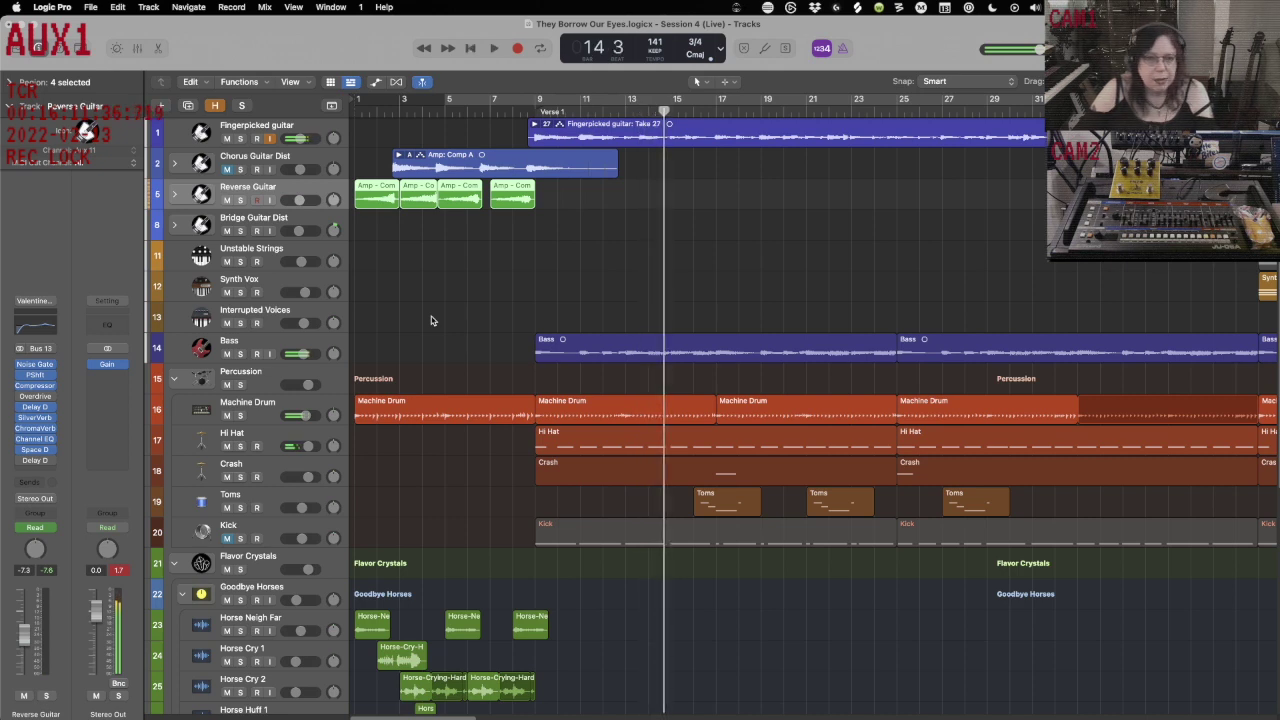
{"action": "left_click", "coordinate": [305, 128]}
{"action": "key", "text": "Return"}
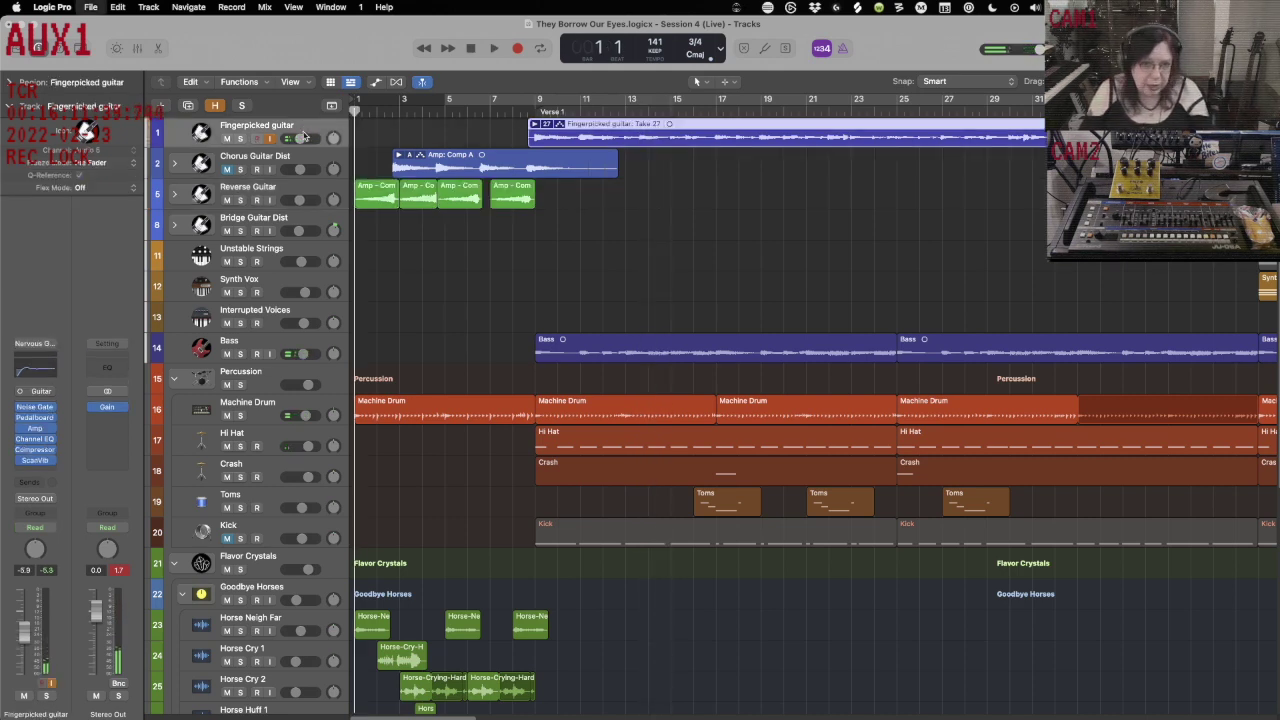
{"action": "key", "text": "6"}
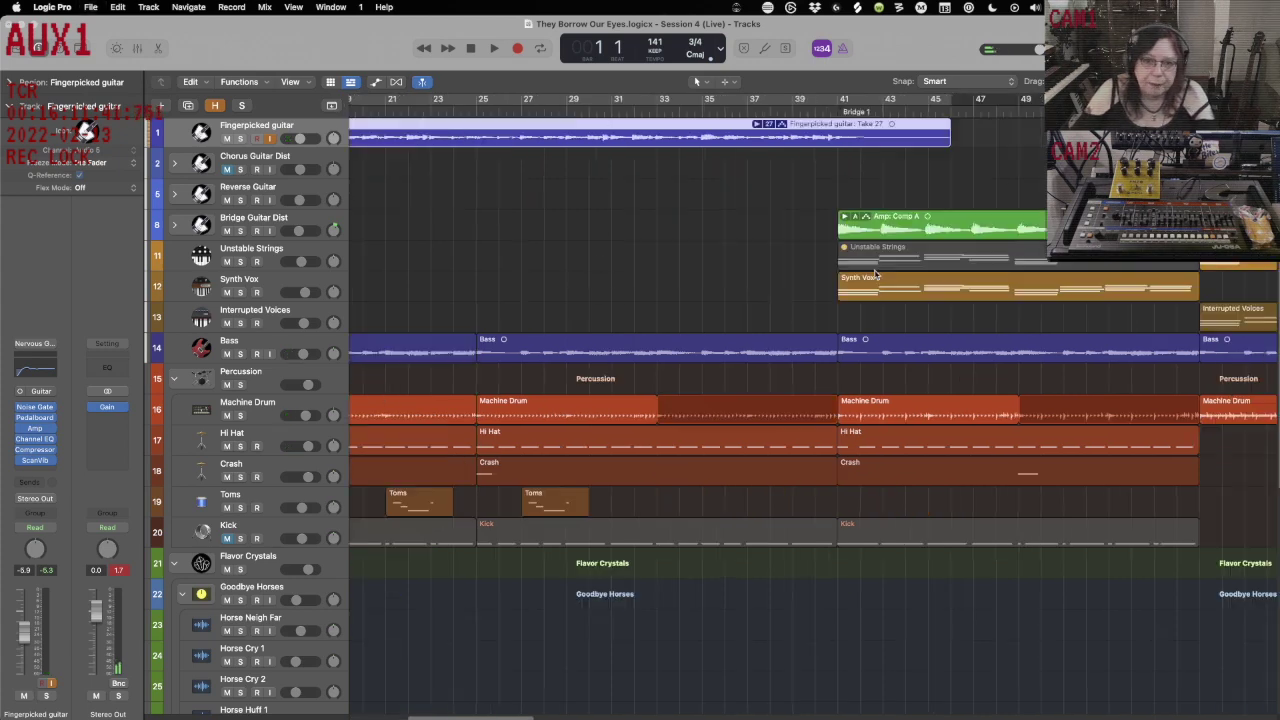
{"action": "key", "text": "3"}
{"action": "key", "text": "1"}
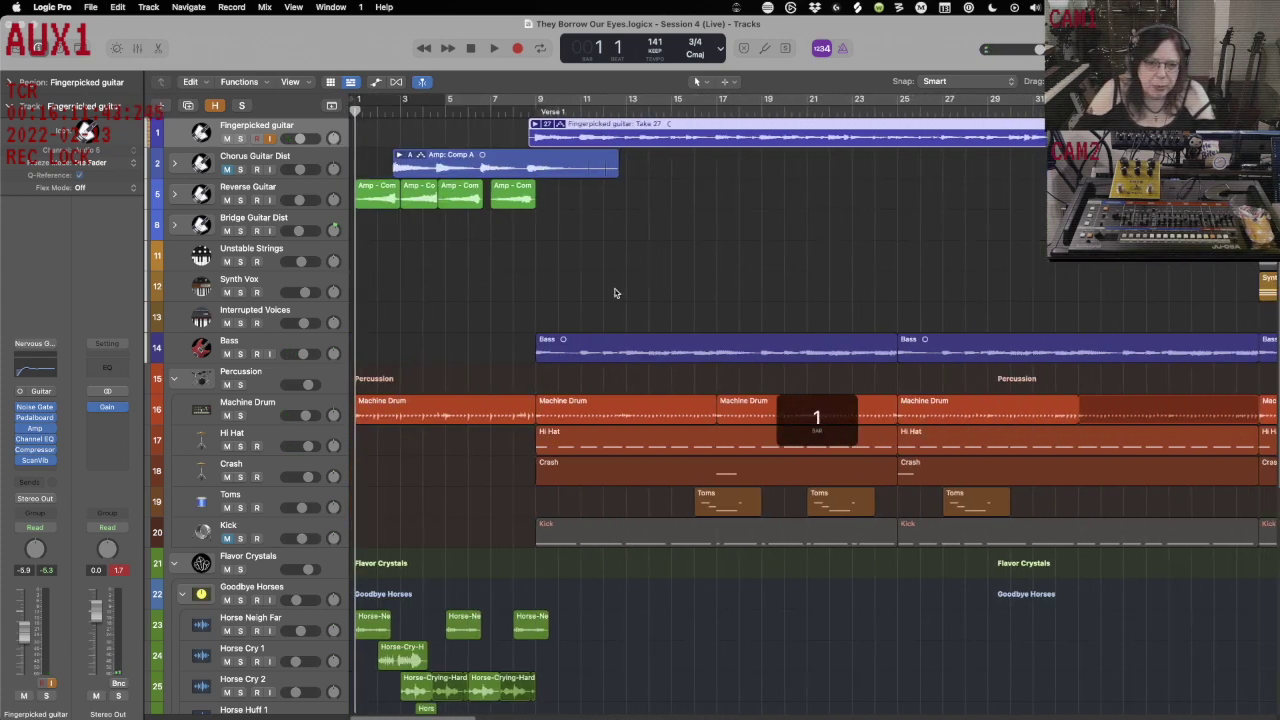
Duplicate the Bass track with its settings and mute the original Bass track.
{"action": "left_click", "coordinate": [251, 345]}
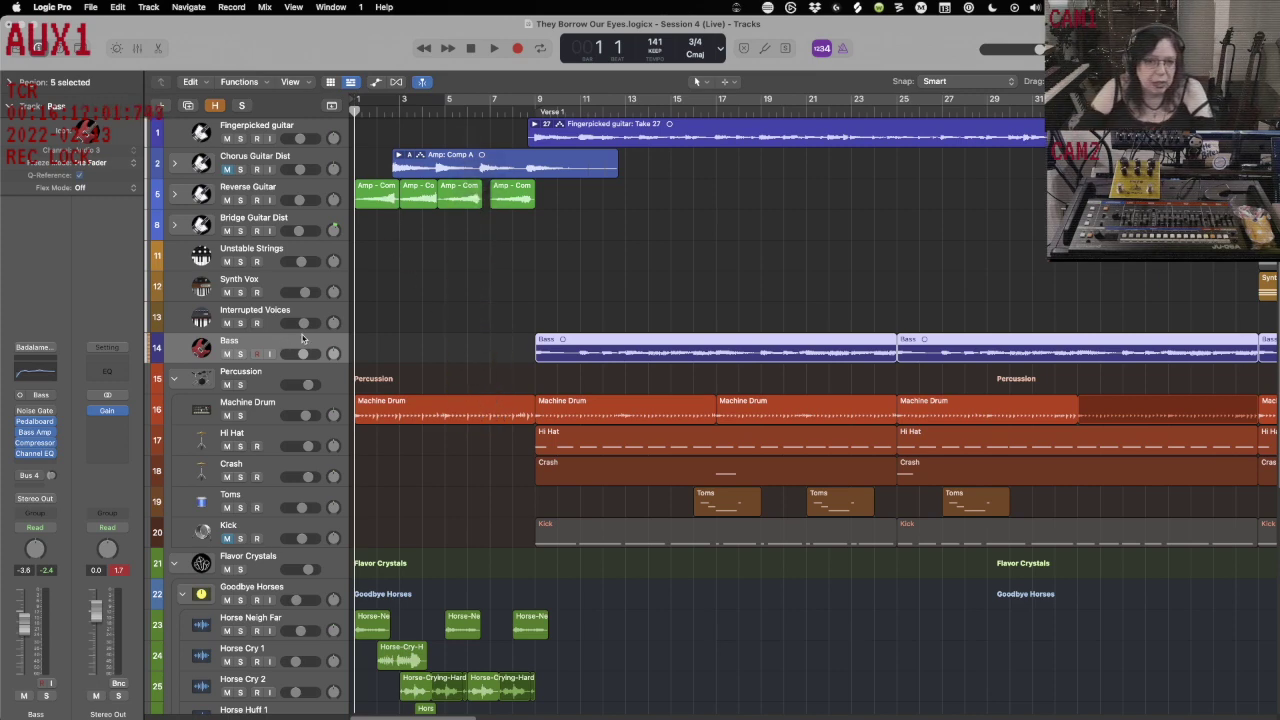
{"action": "left_click", "coordinate": [487, 107]}
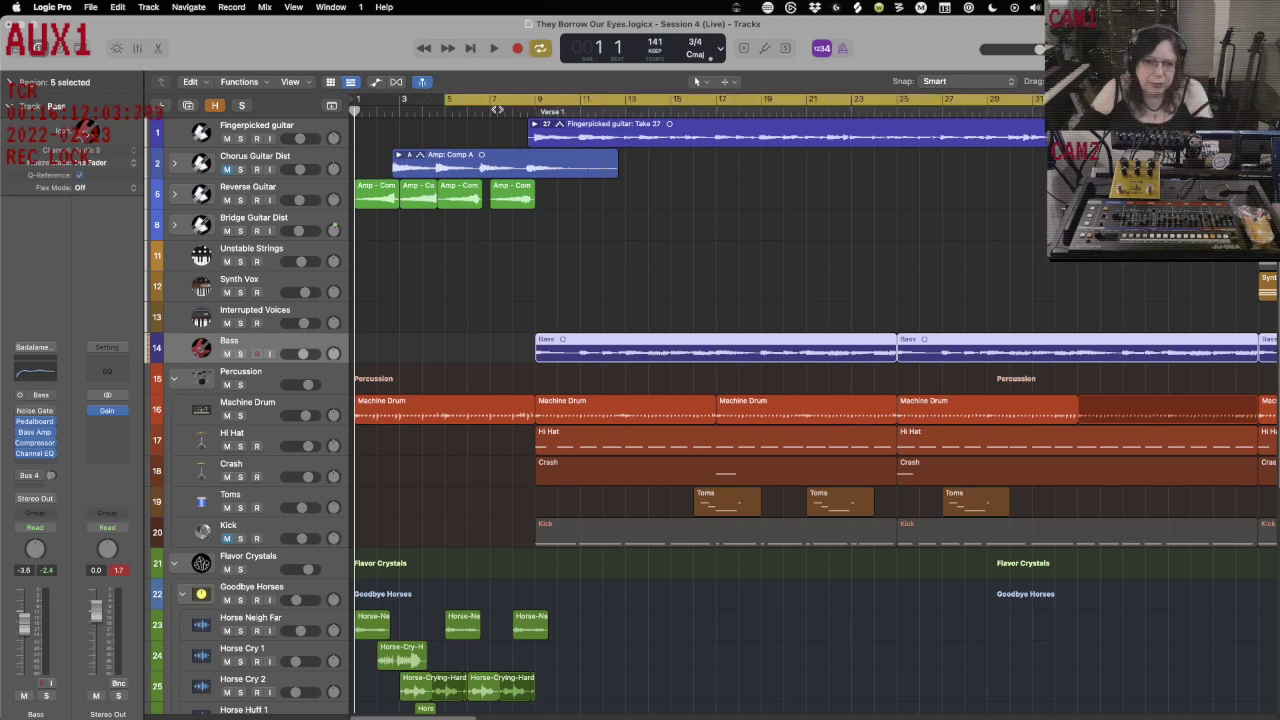
{"action": "scroll", "coordinate": [913, 250], "scroll_direction": "right", "scroll_amount": 15}
{"action": "scroll", "coordinate": [913, 250], "scroll_direction": "left", "scroll_amount": 7}
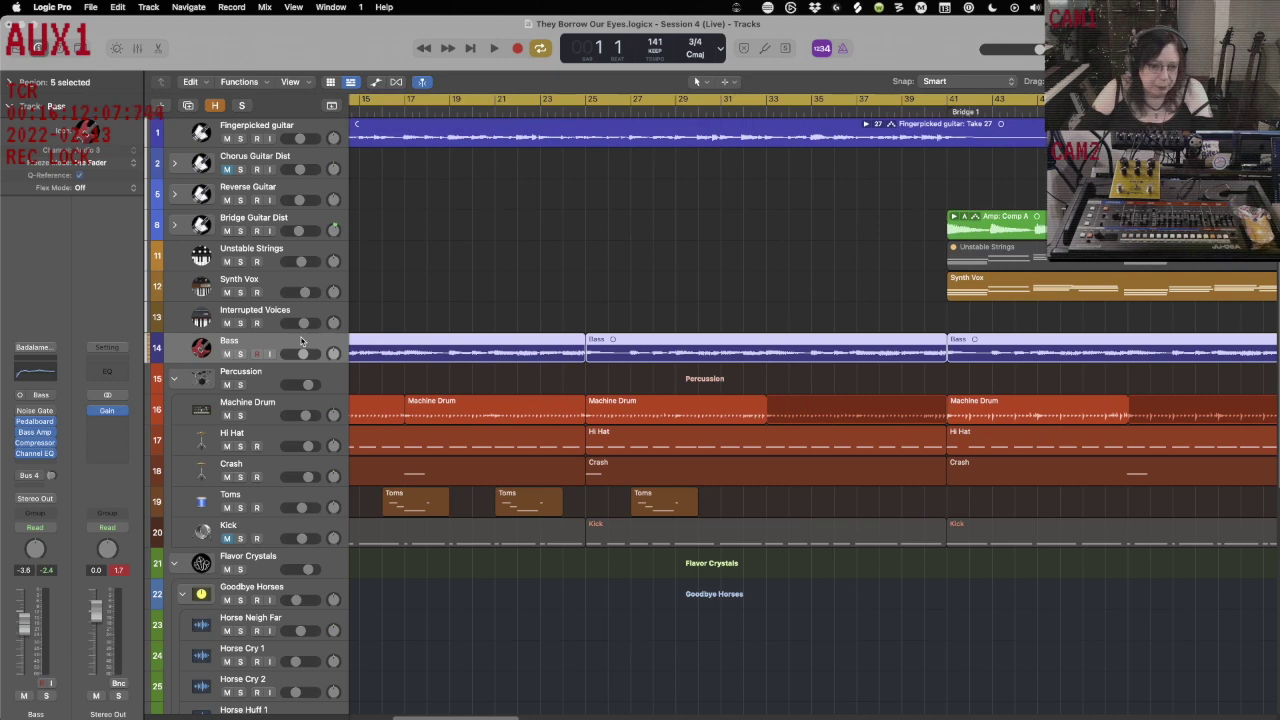
{"action": "key", "text": "super+d"}
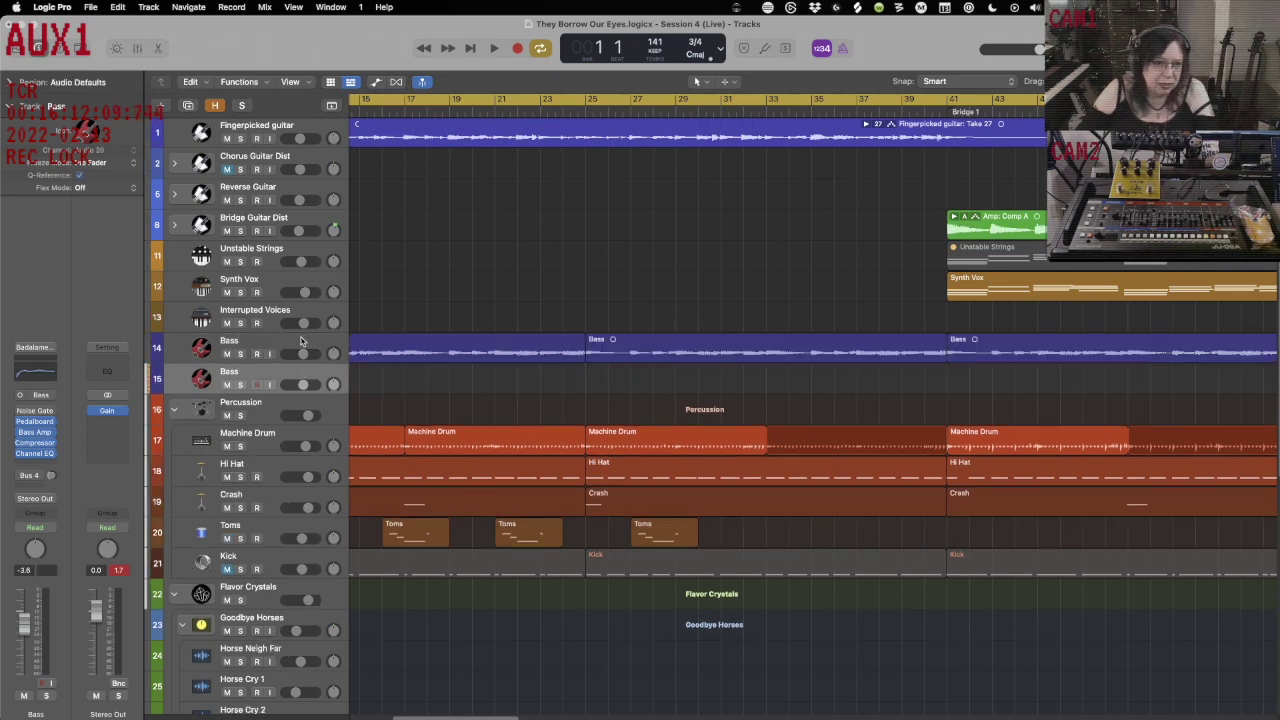
{"action": "left_click", "coordinate": [226, 354]}
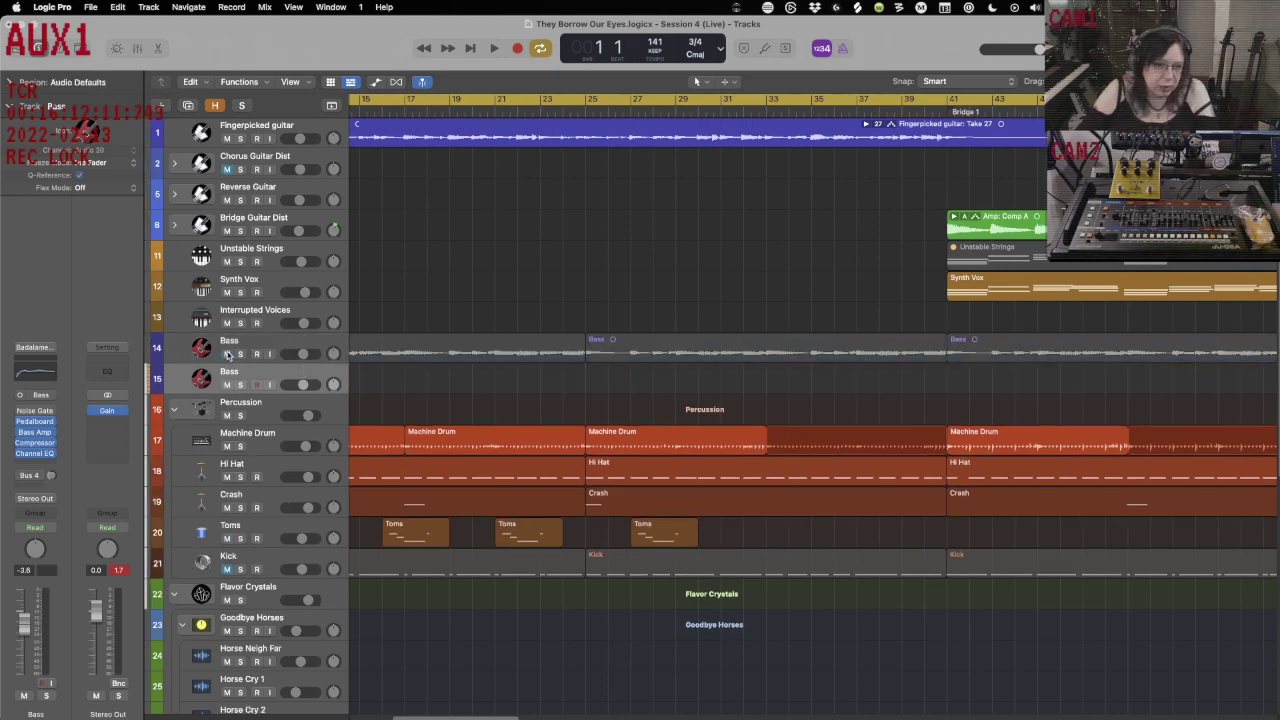
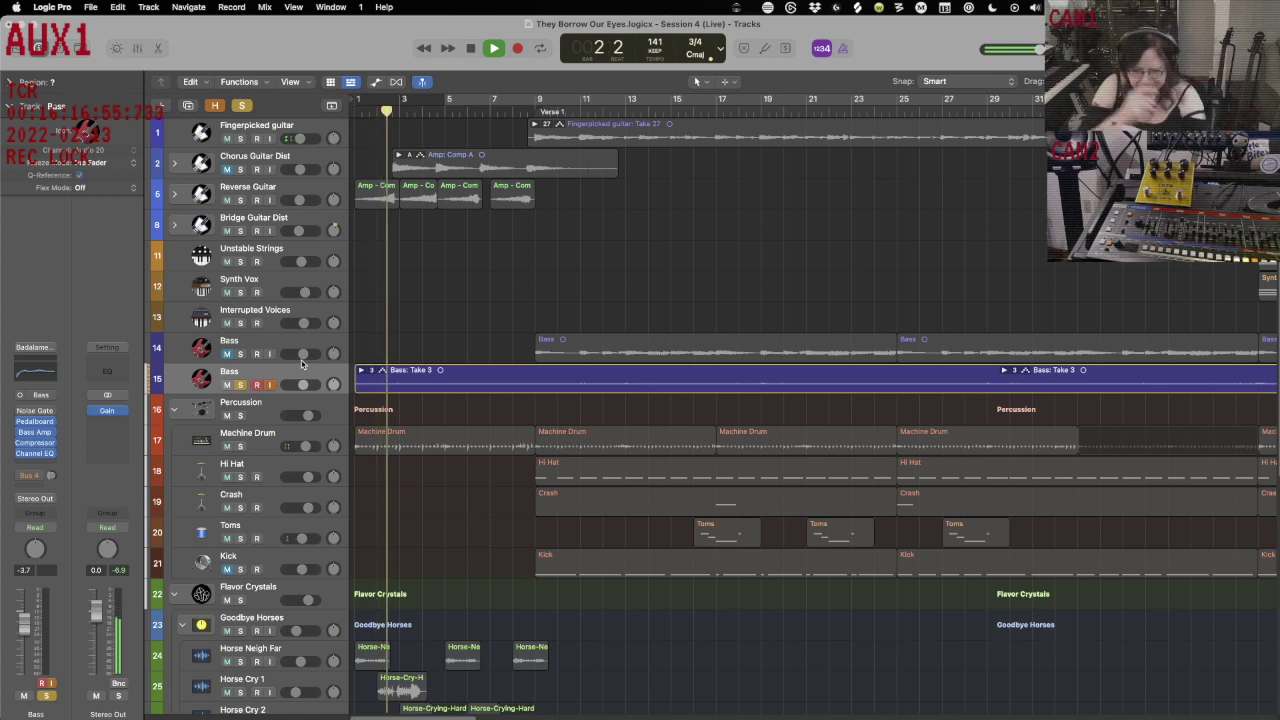
Inspect soloed Bass Take 3 in the audio editor while it plays, then close the editor, return to the start and unsolo the track.
{"action": "key", "text": "e"}
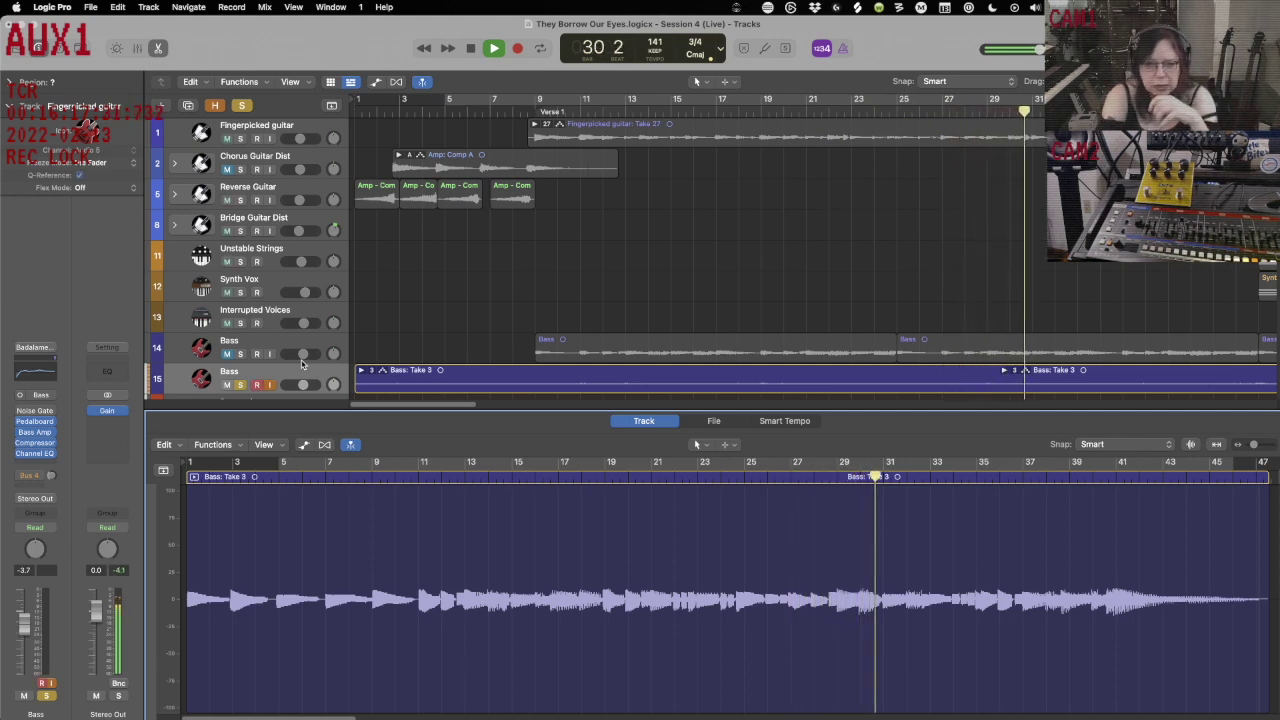
{"action": "key", "text": "space"}
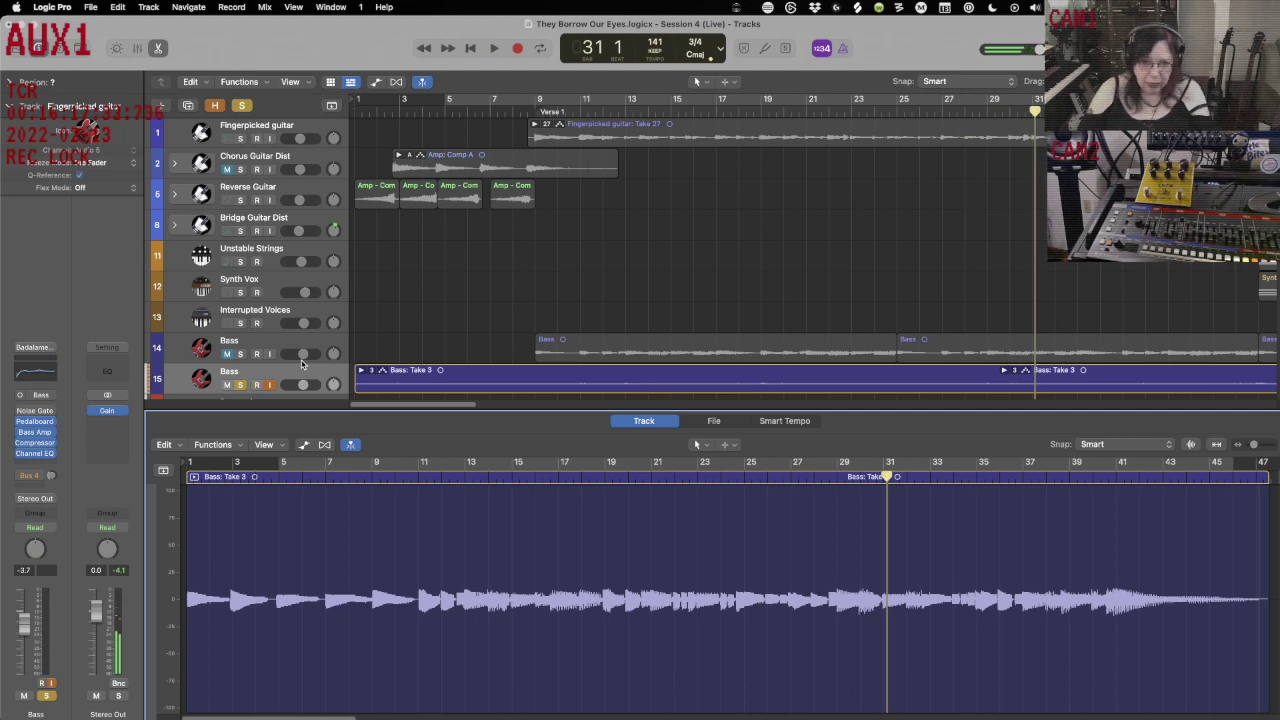
{"action": "key", "text": "e"}
{"action": "key", "text": "Return"}
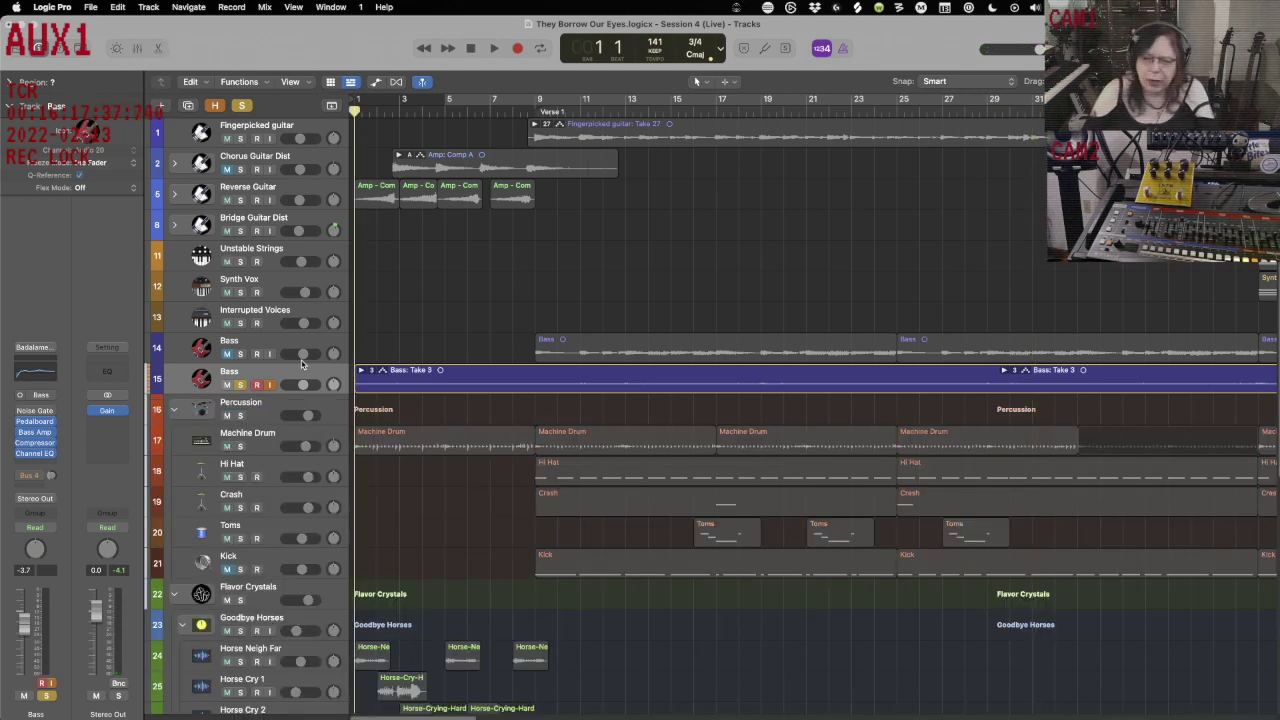
{"action": "key", "text": "s"}
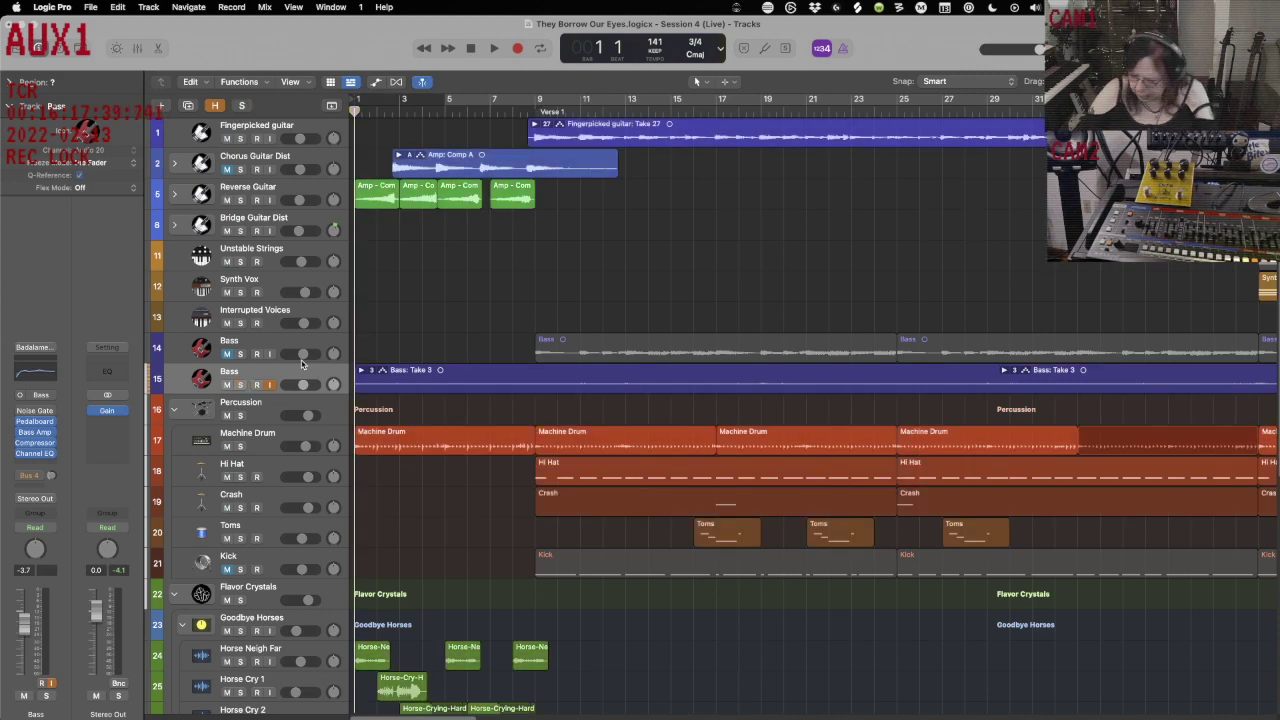
Check where Bass Take 3 ends in Bridge 1, then play the full mix with it from the song start.
{"action": "scroll", "coordinate": [457, 418], "scroll_direction": "down", "scroll_amount": 5}
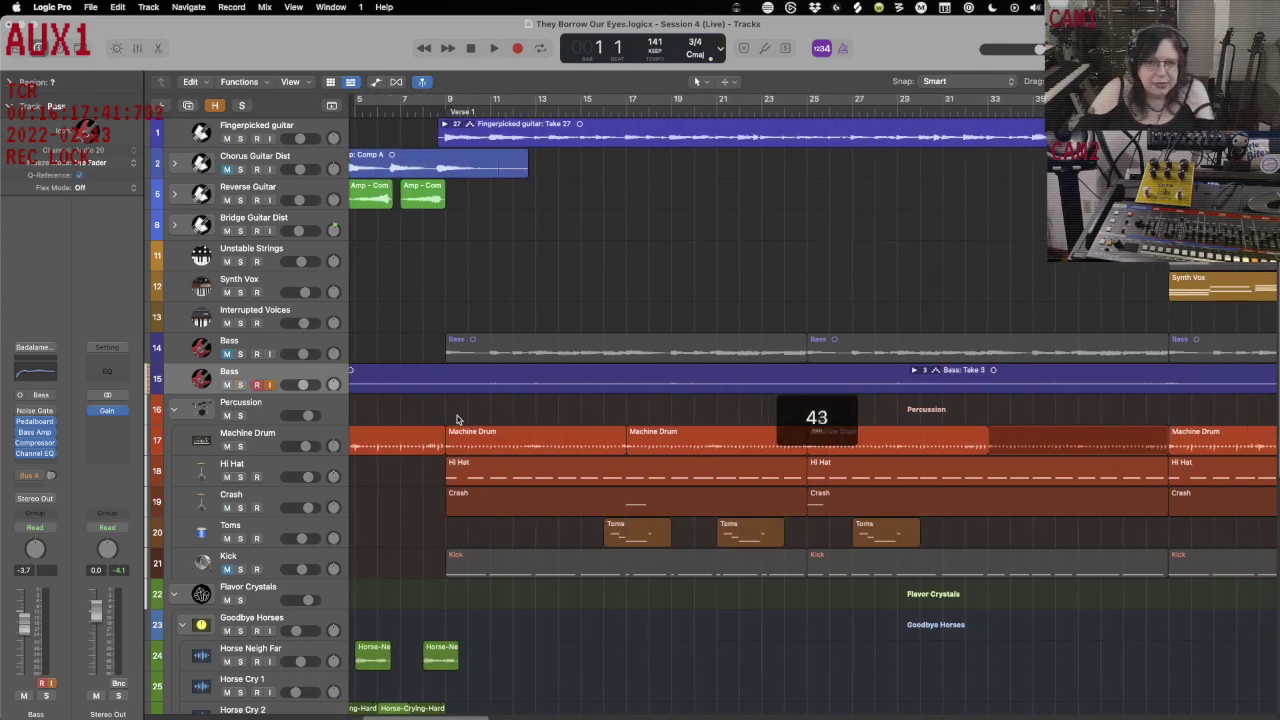
{"action": "scroll", "coordinate": [457, 418], "scroll_direction": "up", "scroll_amount": 5}
{"action": "scroll", "coordinate": [983, 294], "scroll_direction": "right", "scroll_amount": 10}
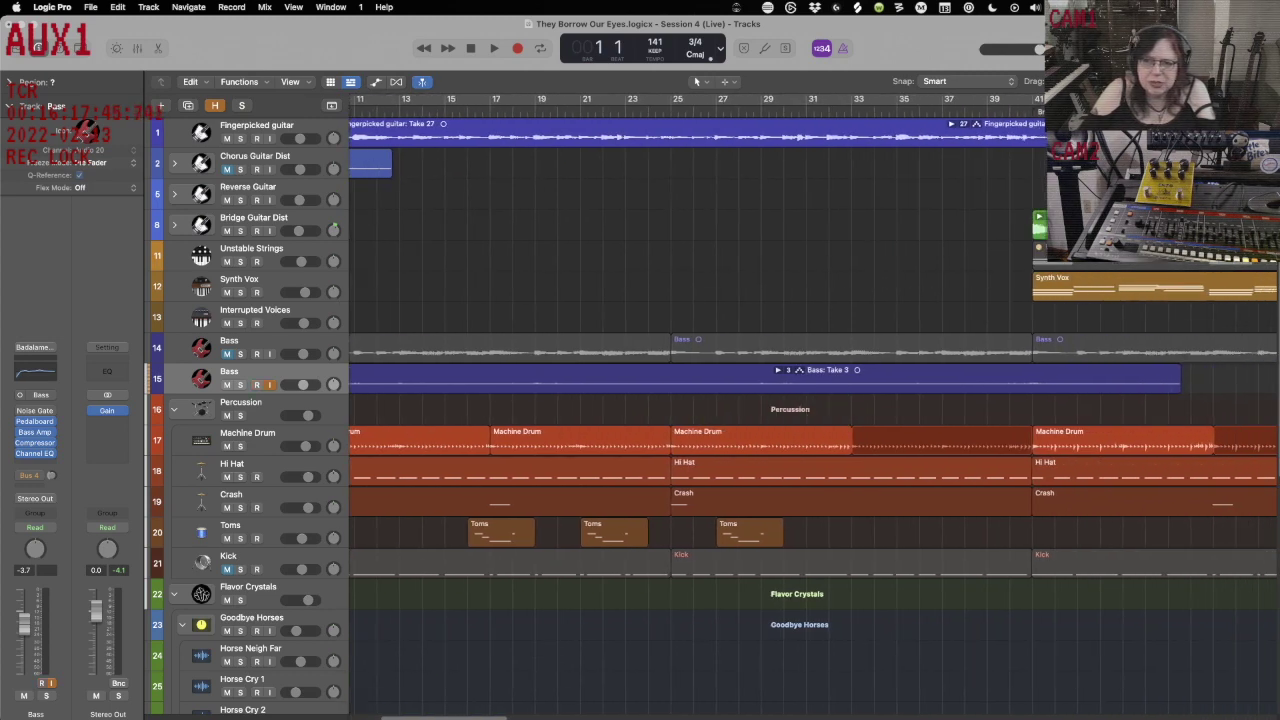
{"action": "scroll", "coordinate": [812, 410], "scroll_direction": "right", "scroll_amount": 5}
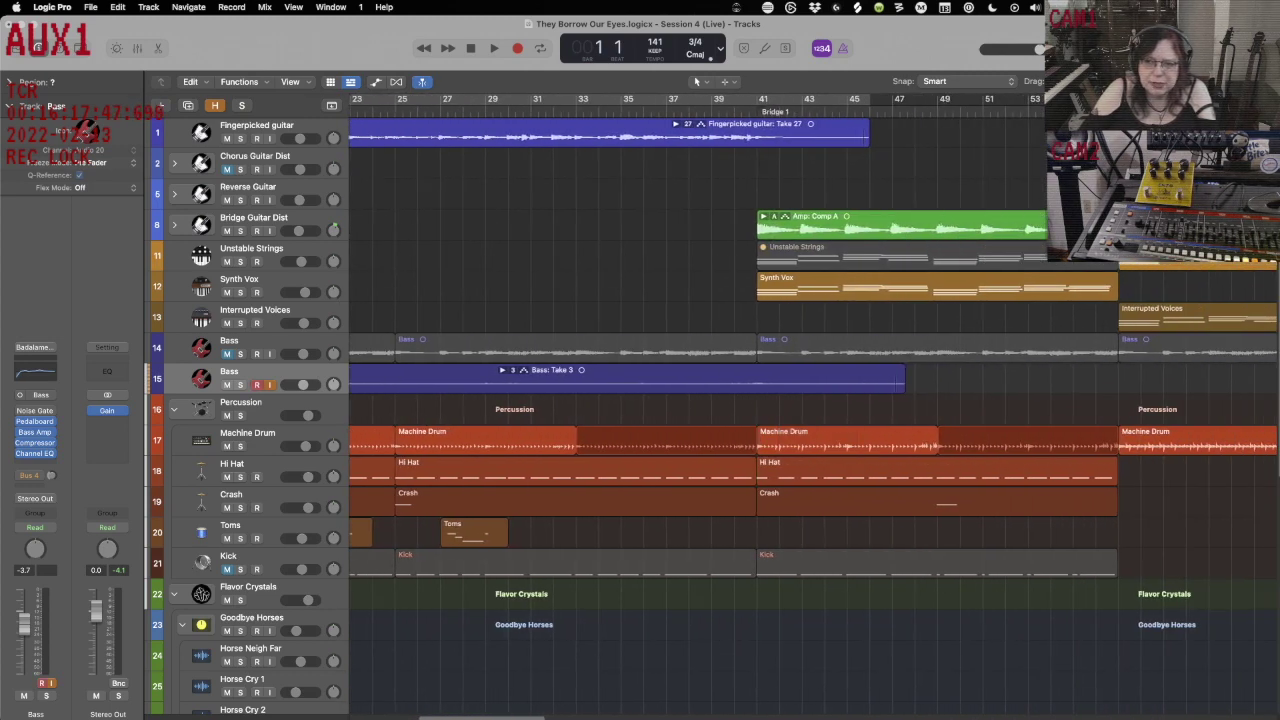
{"action": "scroll", "coordinate": [812, 410], "scroll_direction": "left", "scroll_amount": 12}
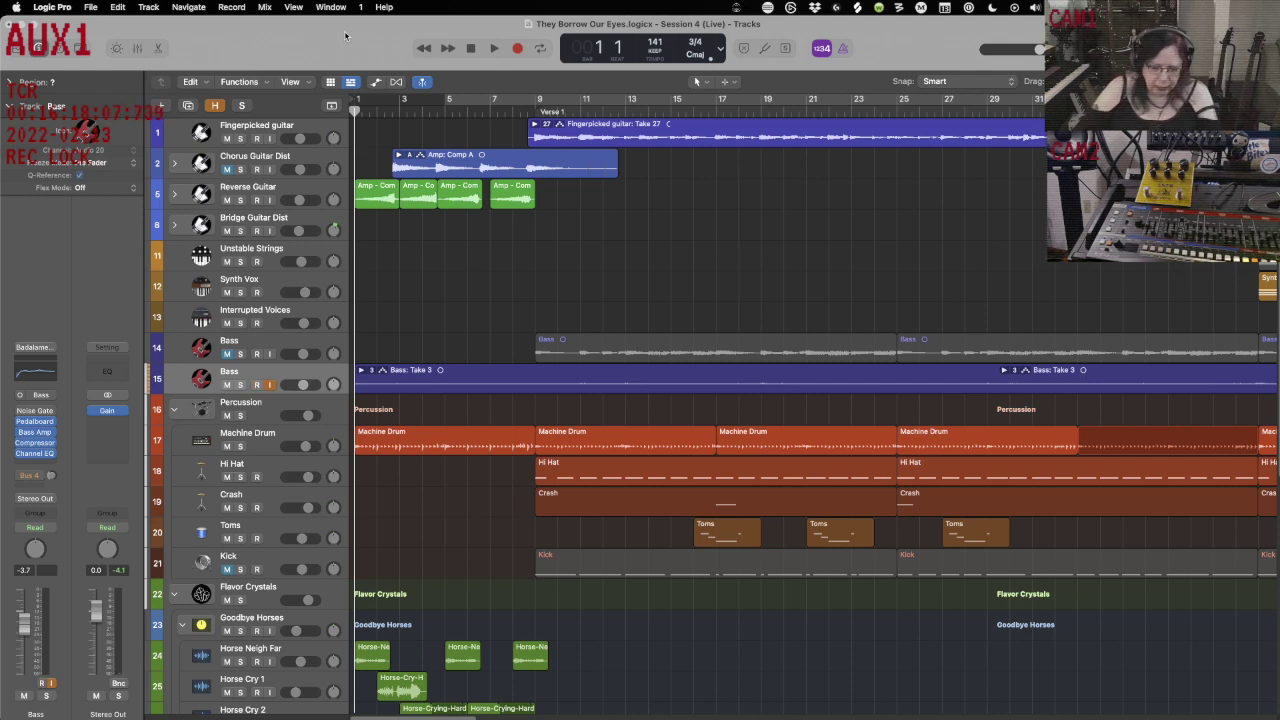
{"action": "key", "text": "space"}
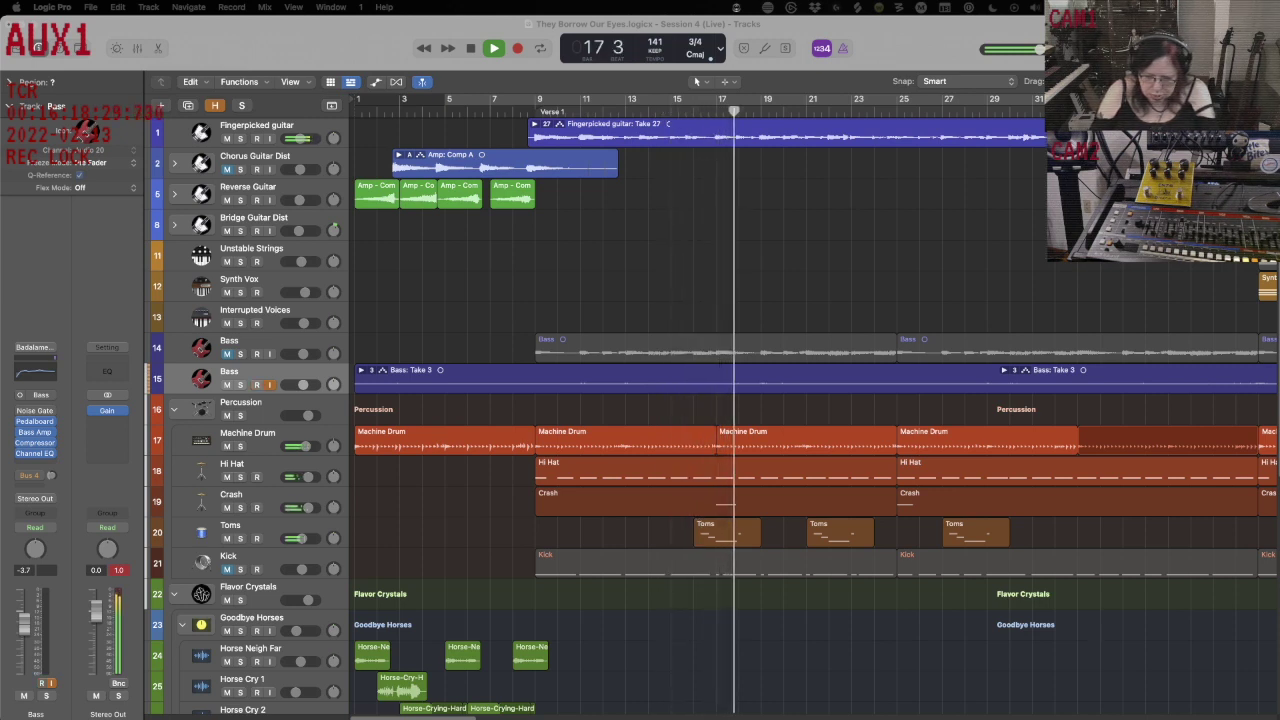
{"action": "left_click_drag", "start_coordinate": [201, 347], "coordinate": [975, 460]}
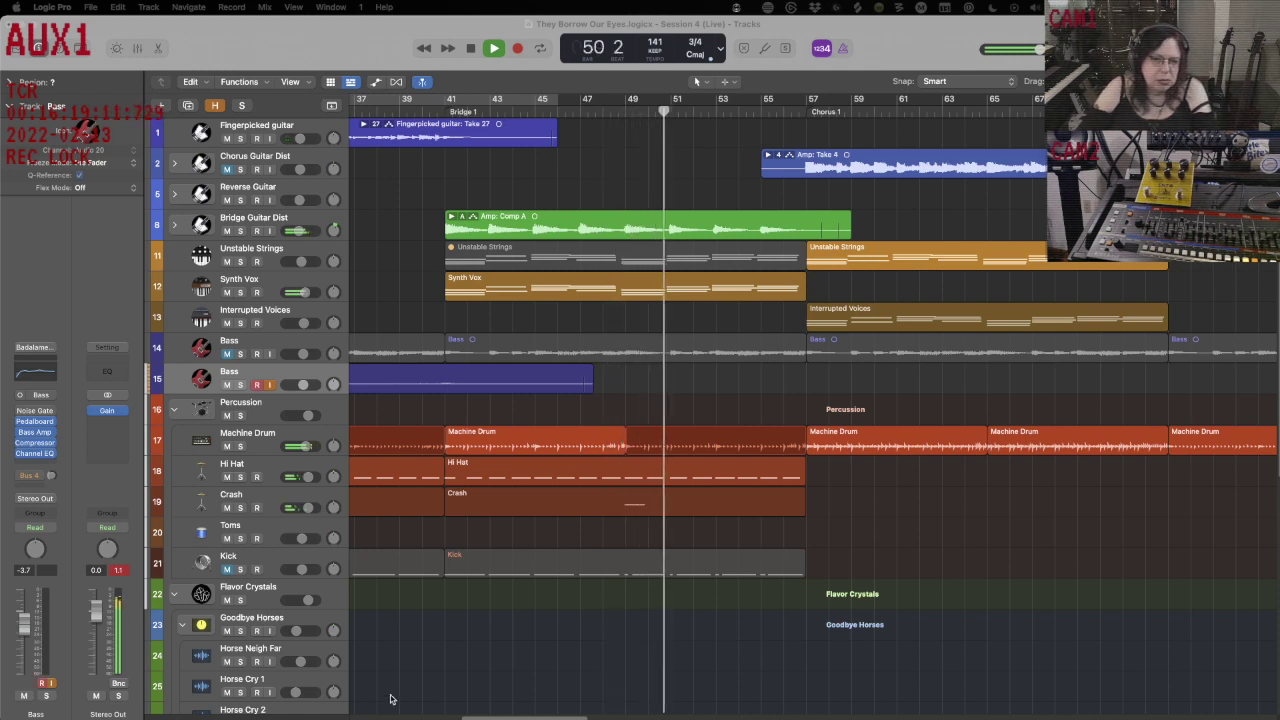
Unmute the original Bass and Chorus Guitar Dist, listen through Chorus 1 into Pre Verse 2, then stop and return to the start.
{"action": "left_click", "coordinate": [228, 350]}
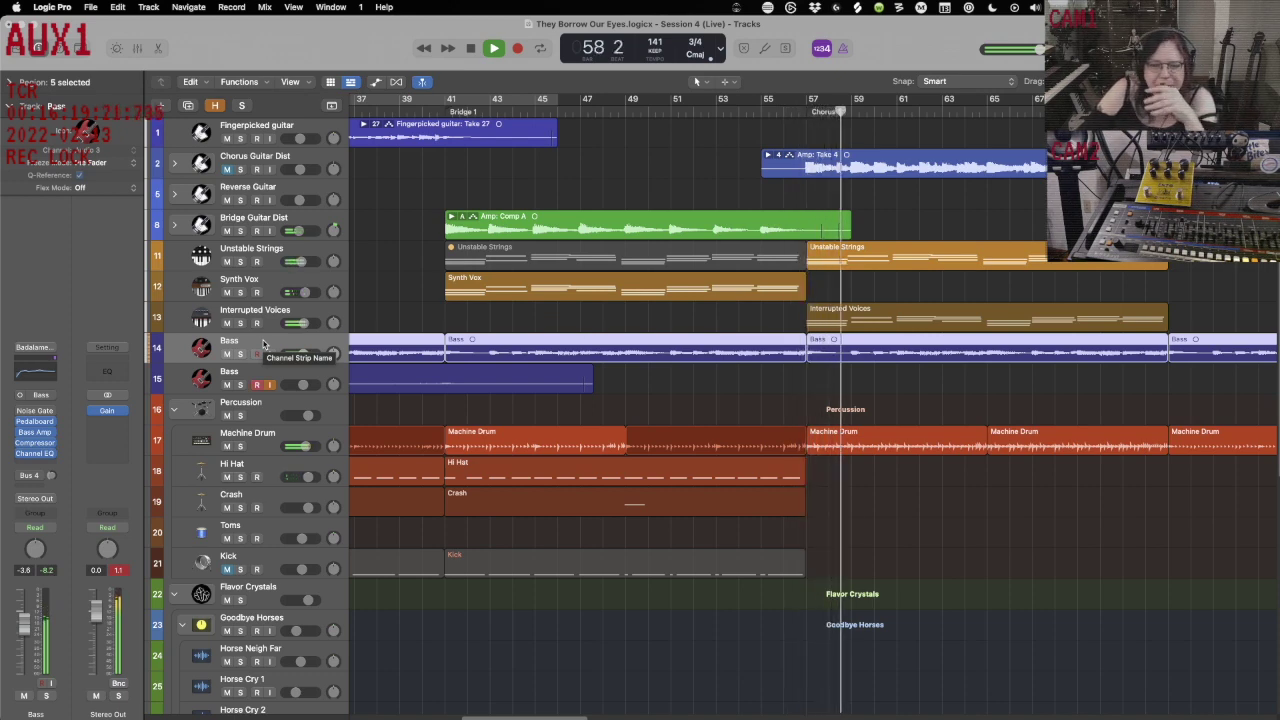
{"action": "left_click", "coordinate": [314, 163]}
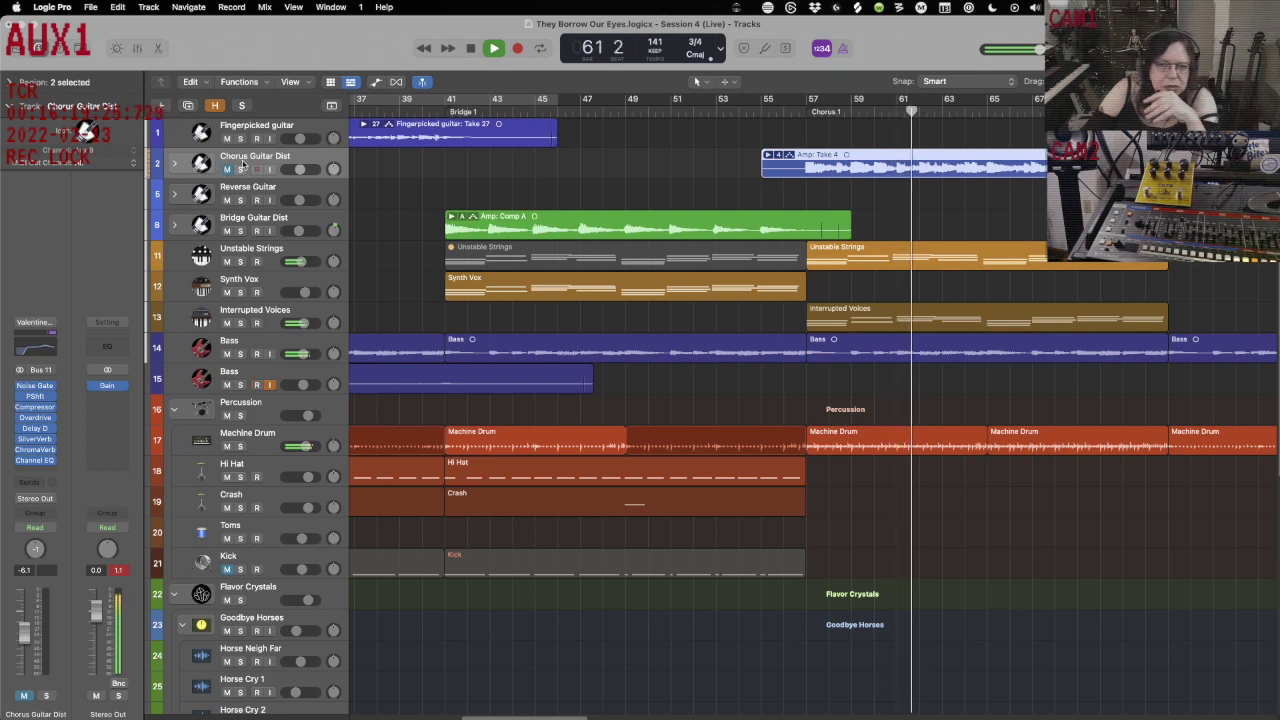
{"action": "key", "text": "ctrl+m"}
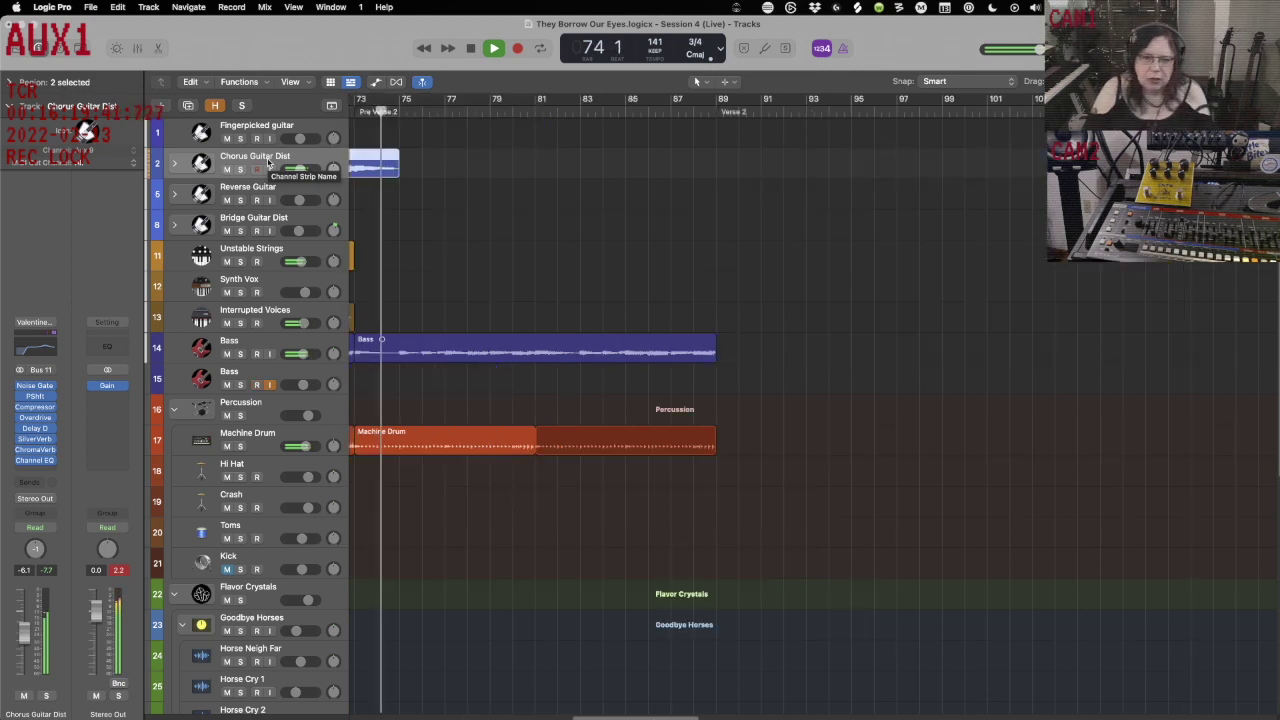
{"action": "key", "text": "space"}
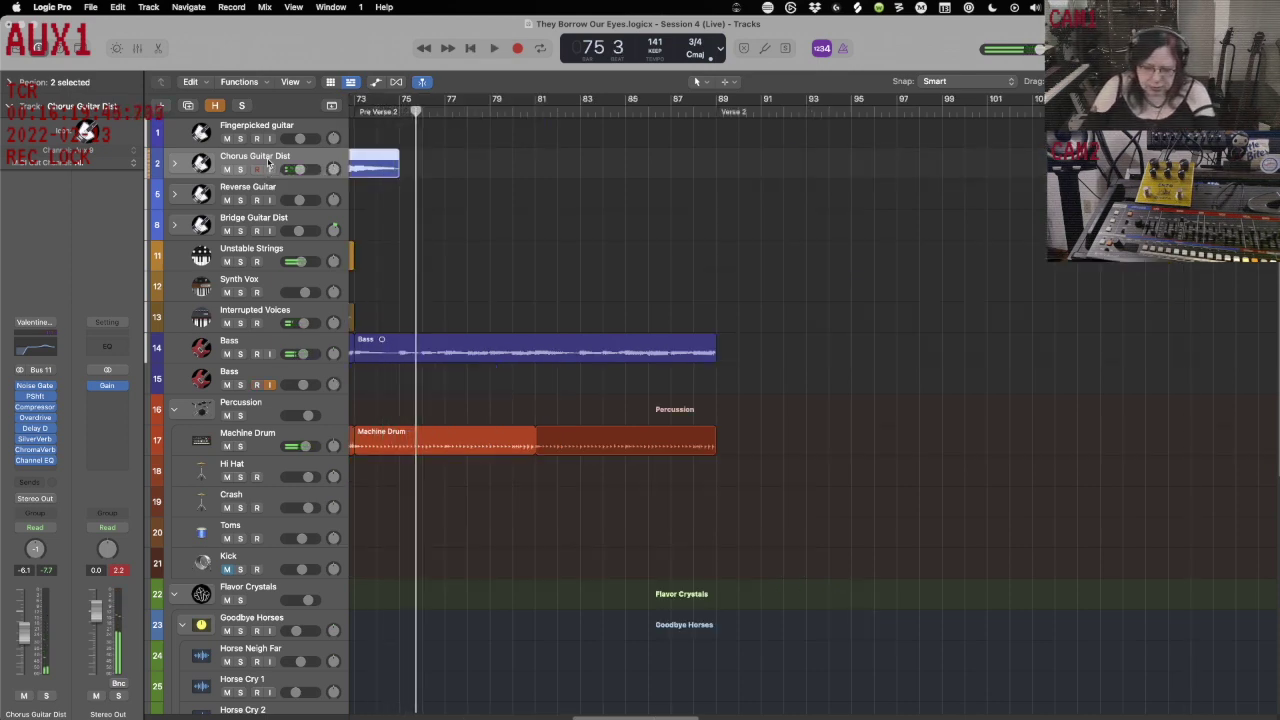
{"action": "key", "text": "Return"}
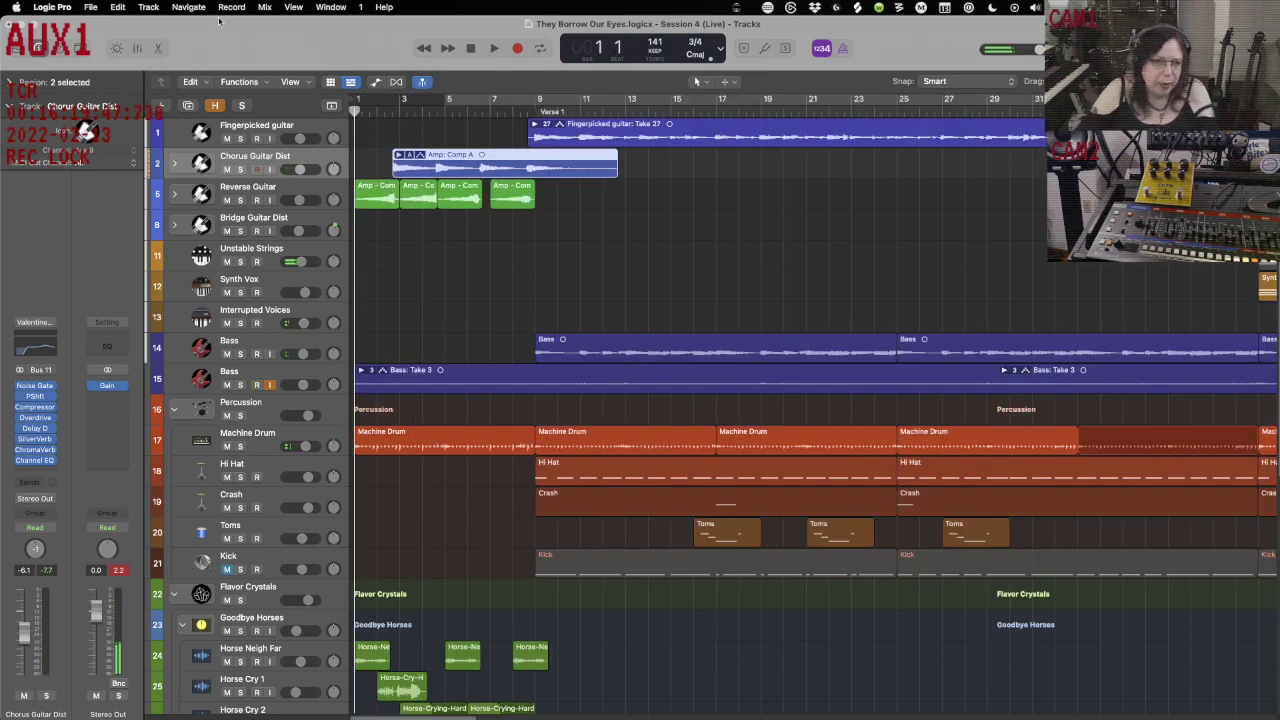
Save the project, look over the arrangement from Bridge 1 to Pre Verse 2 and clear the region selection.
{"action": "key", "text": "super+s"}
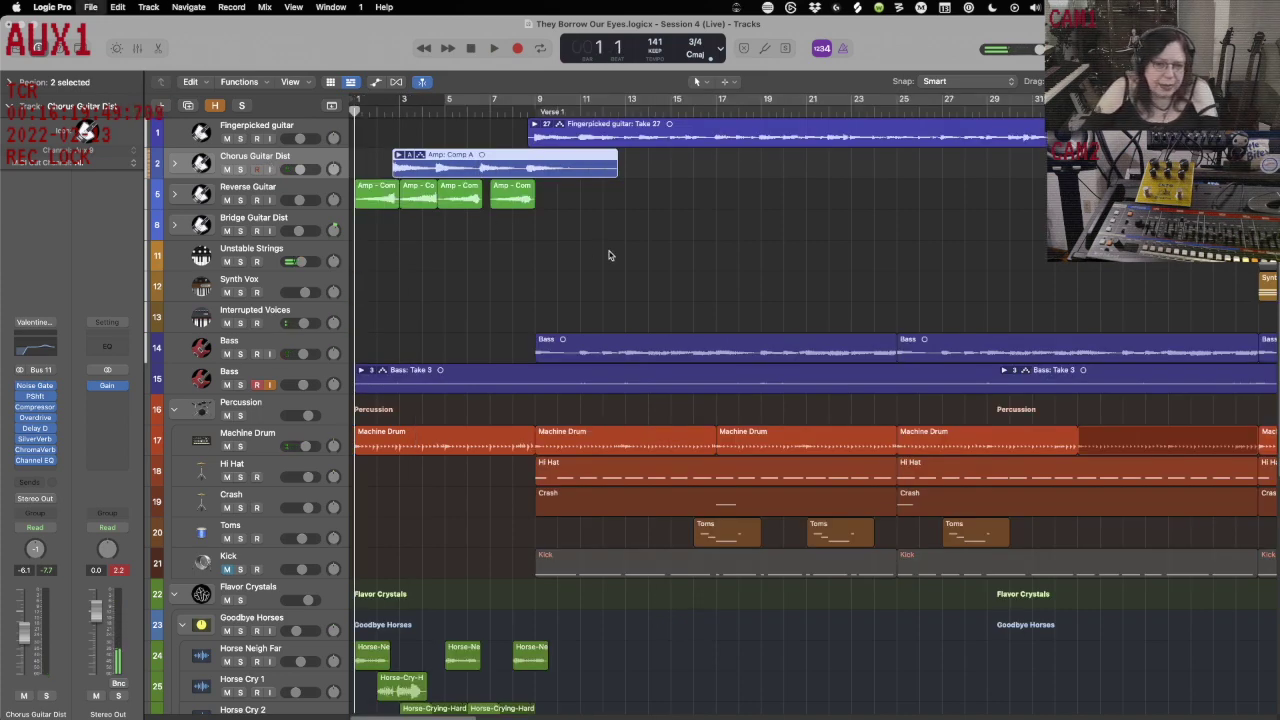
{"action": "scroll", "coordinate": [732, 338], "scroll_direction": "right", "scroll_amount": 15}
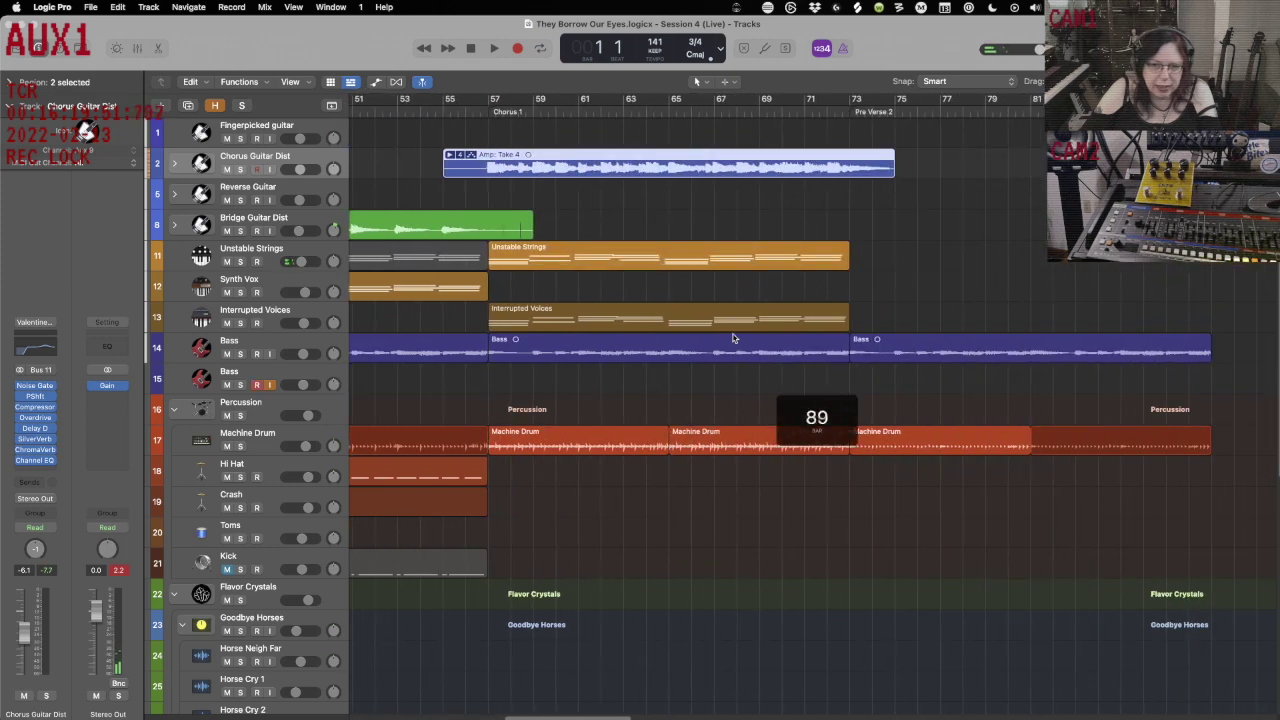
{"action": "scroll", "coordinate": [732, 341], "scroll_direction": "left", "scroll_amount": 13}
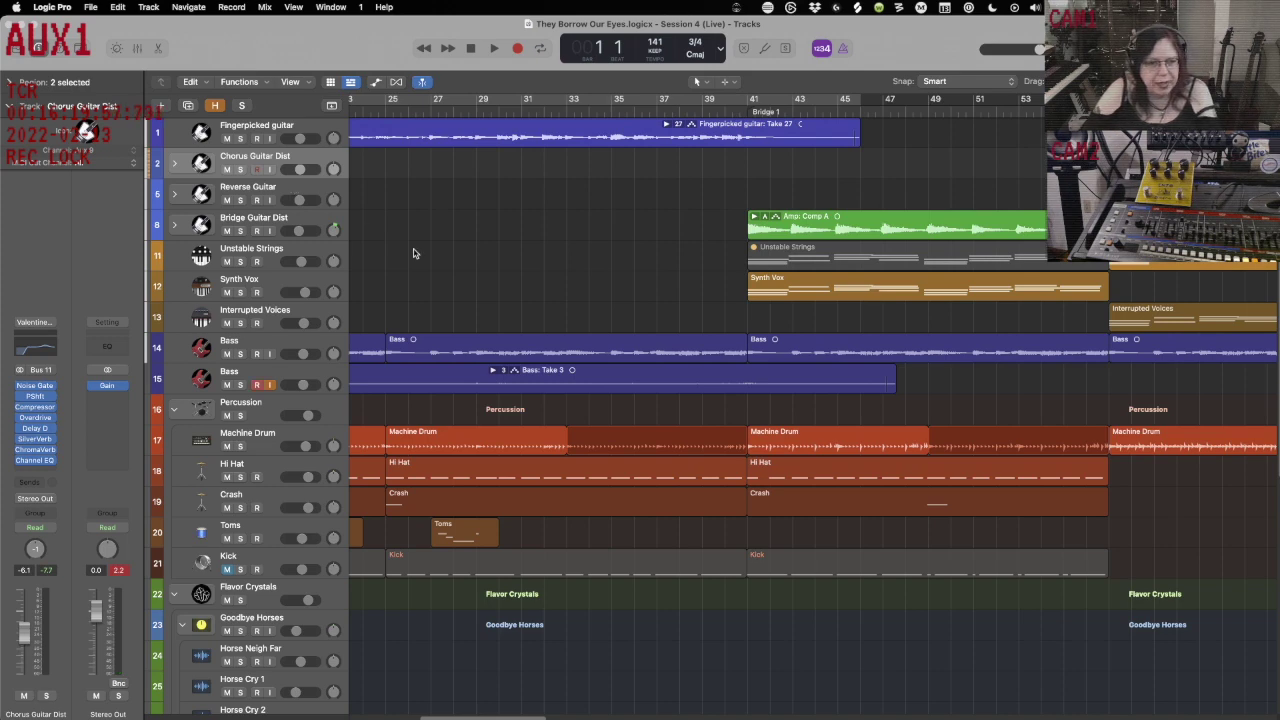
{"action": "scroll", "coordinate": [413, 253], "scroll_direction": "left", "scroll_amount": 12}
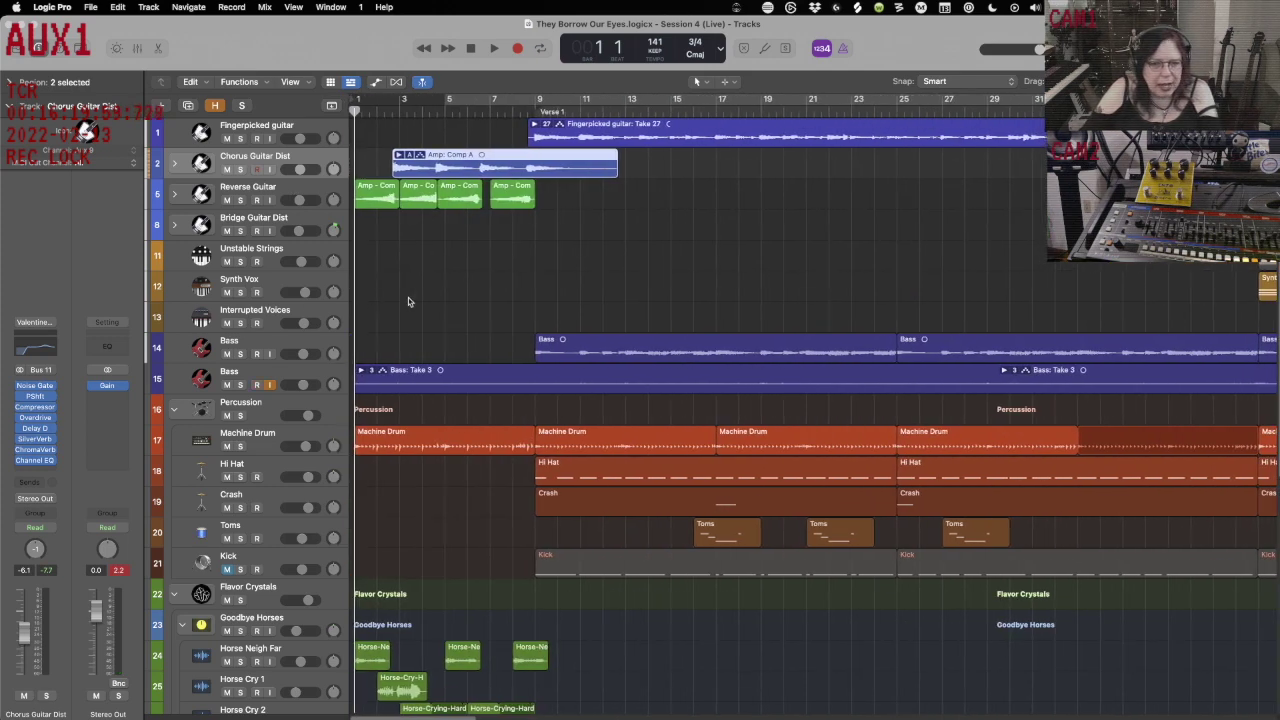
{"action": "left_click", "coordinate": [408, 301]}
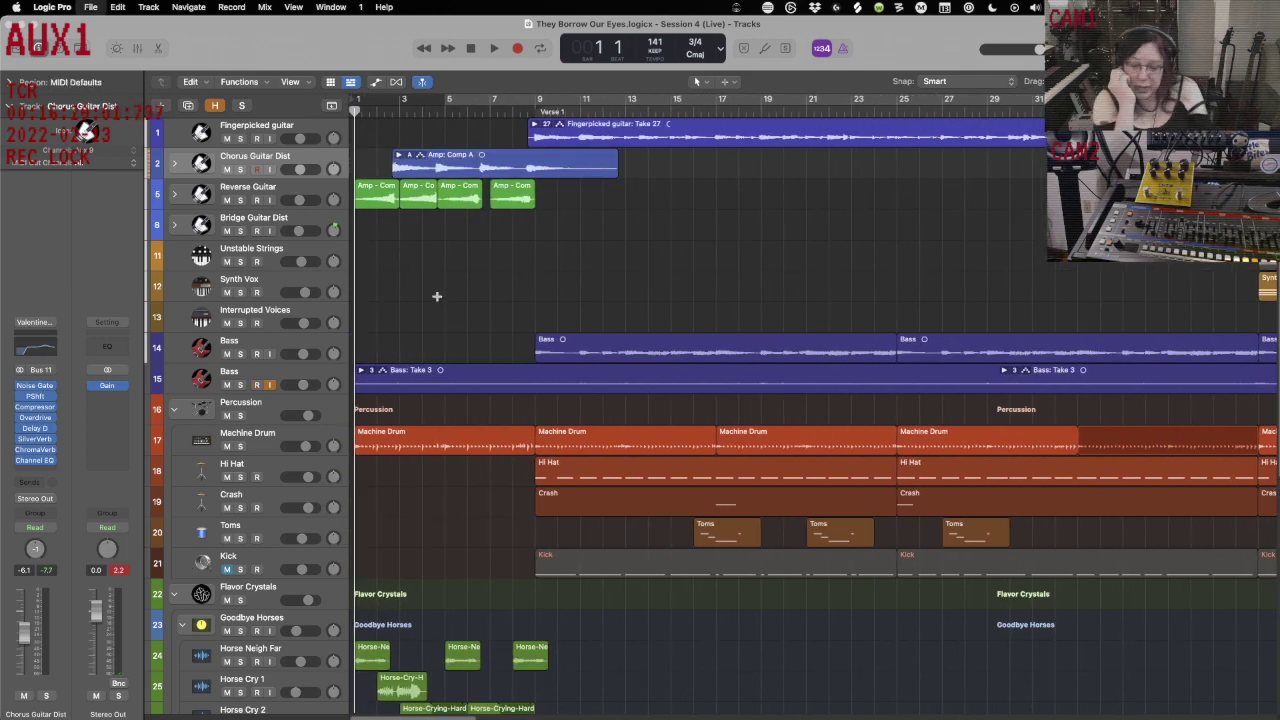